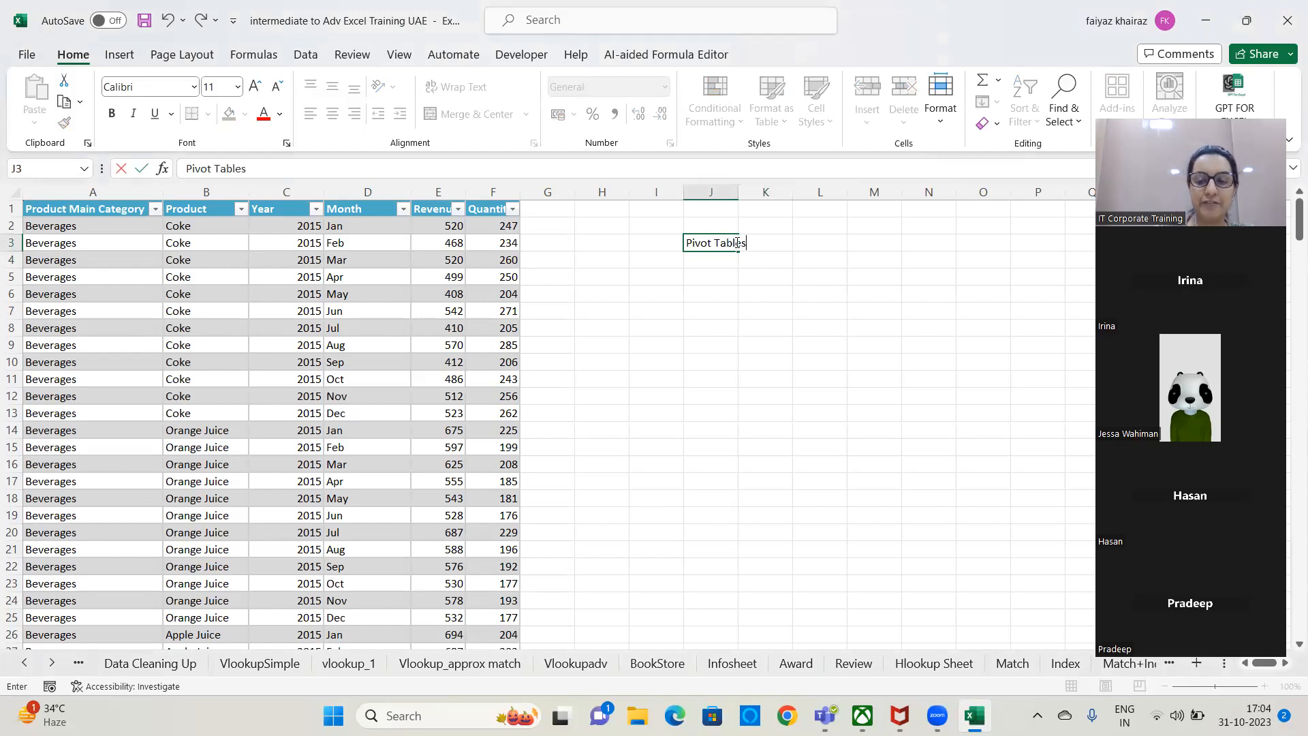
Enter the note "Core concepts in Ms Excel" in cell J4, directly below the Pivot Tables heading.
key("Return")
type("Core concepts in Ms Excel")
key("Return")
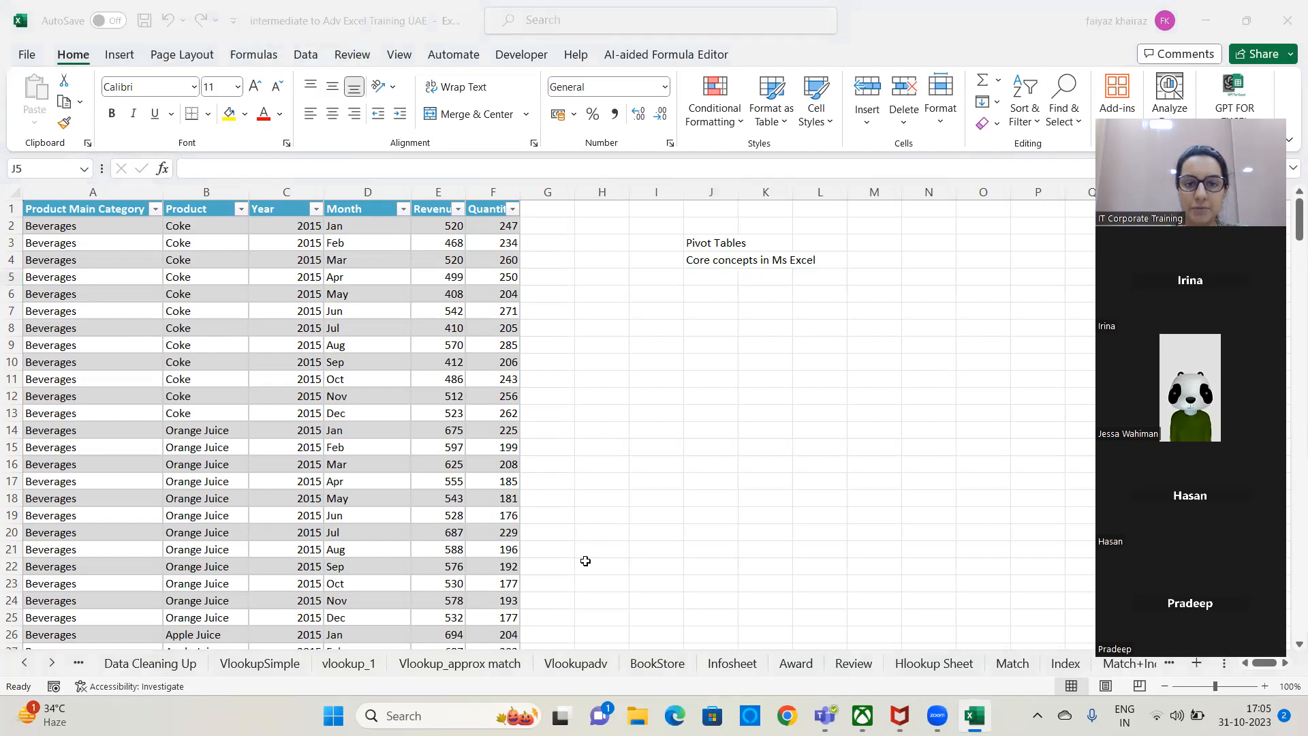
Add the heading "Requirements" in cell J6.
left_click(723, 293)
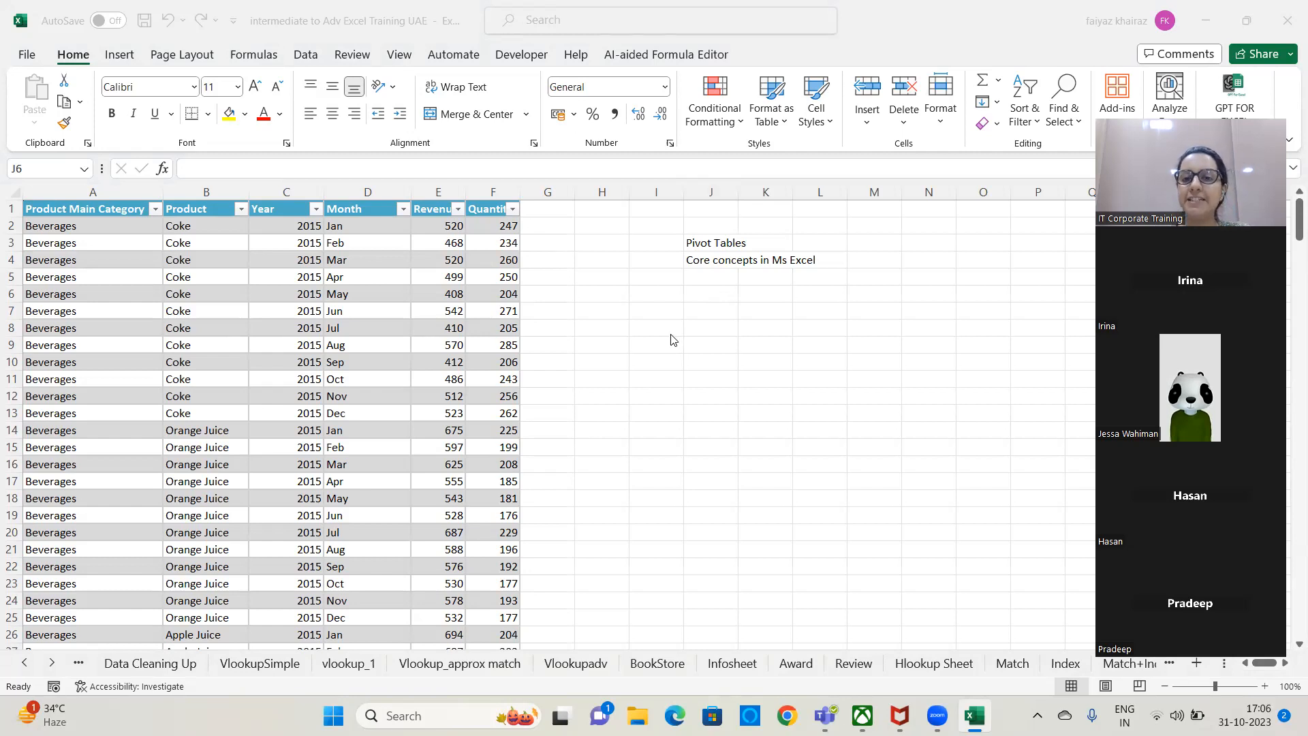
left_click(707, 295)
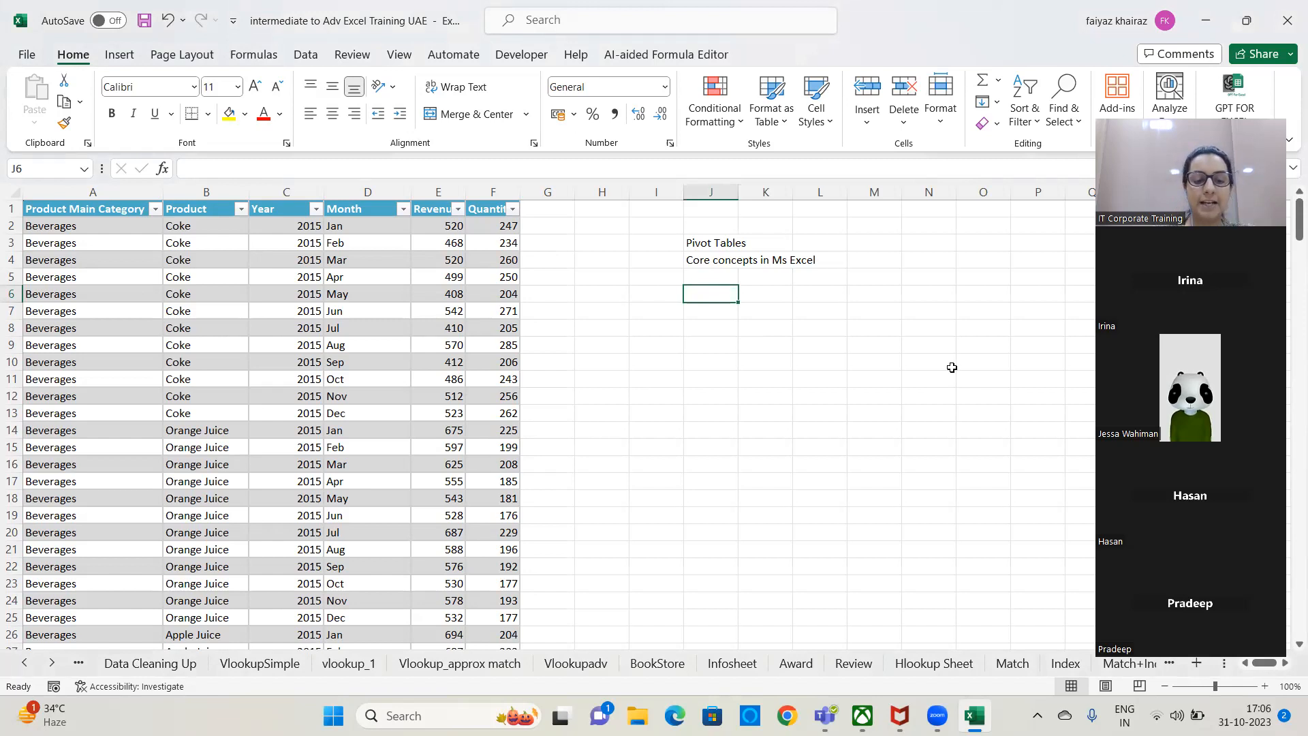
type("Requiremet")
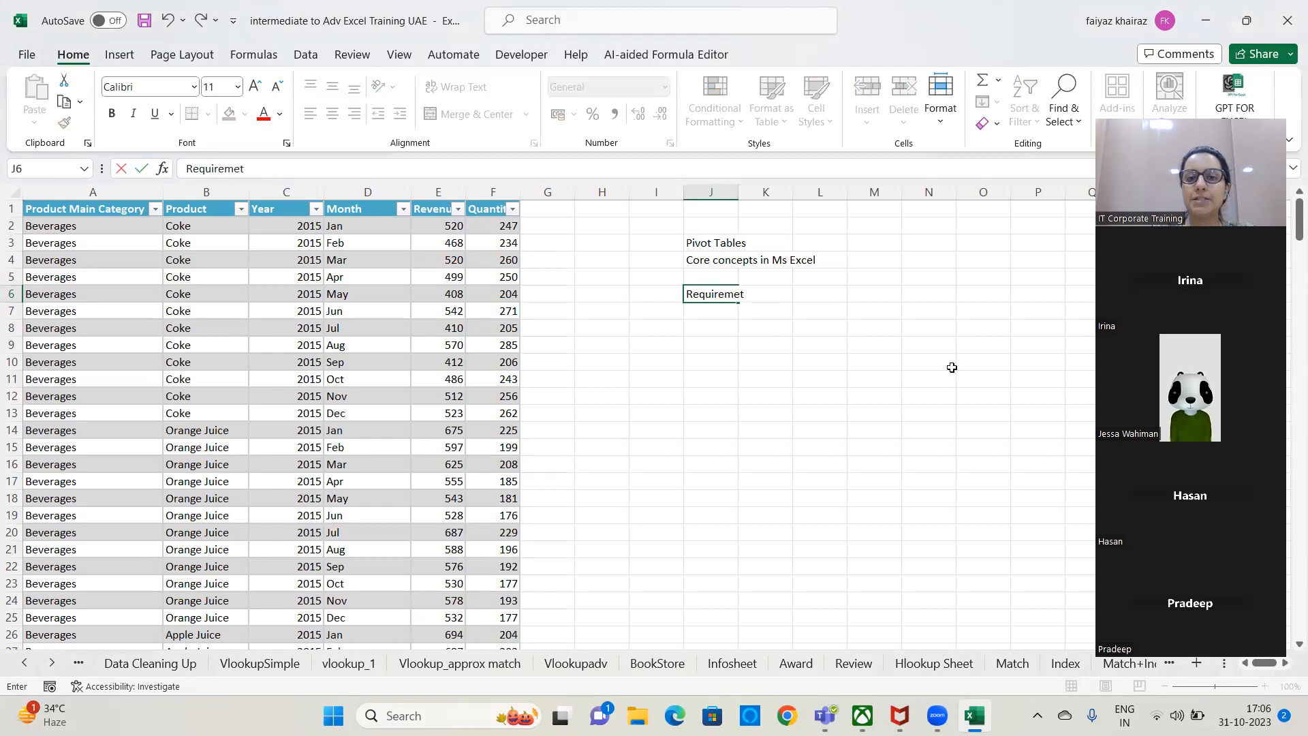
key("BackSpace")
type("nts")
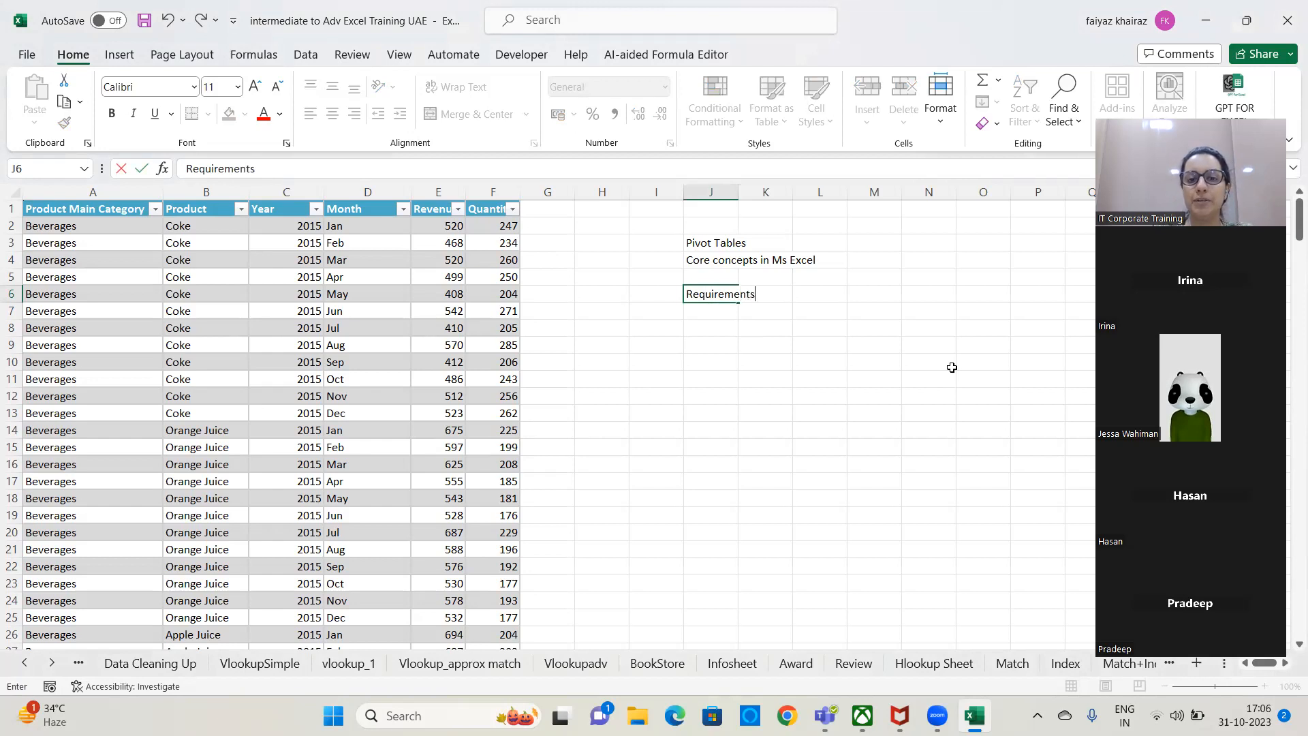
key("Return")
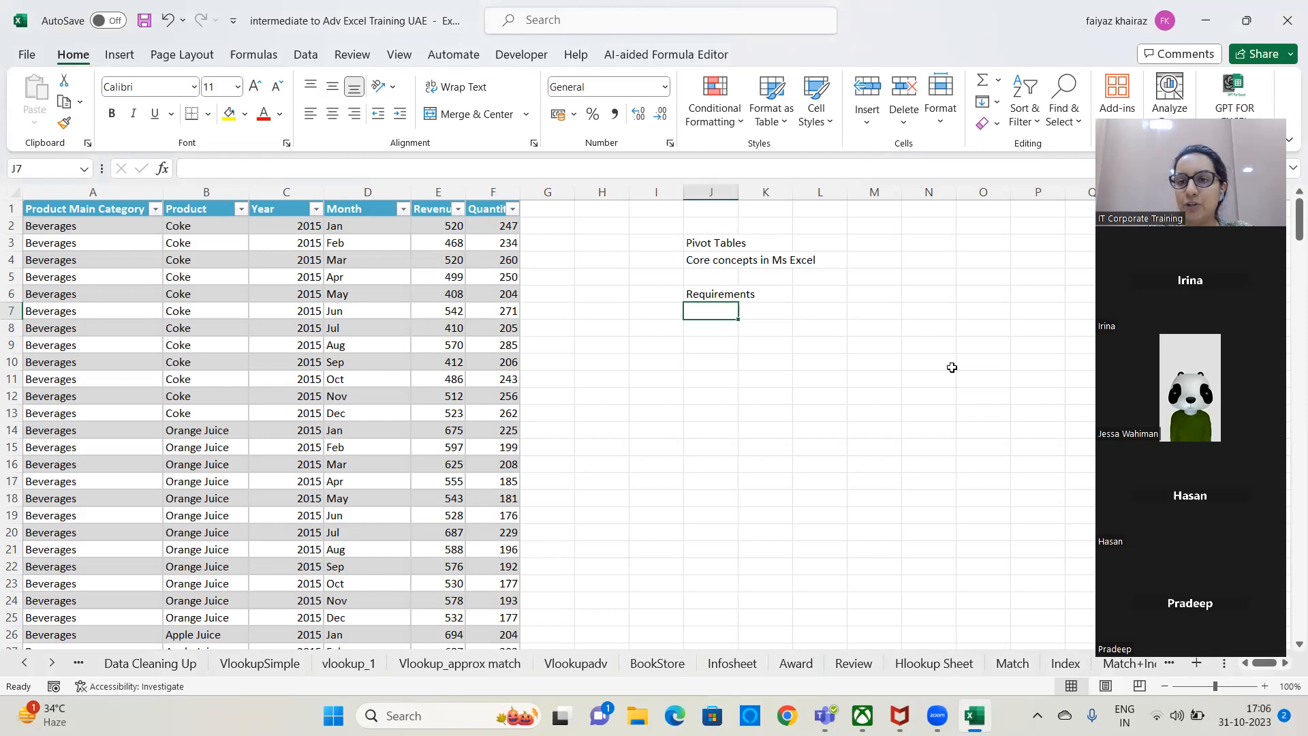
Enter "Headers for the Columns" in cell J7 as the first item under the Requirements heading.
type("He")
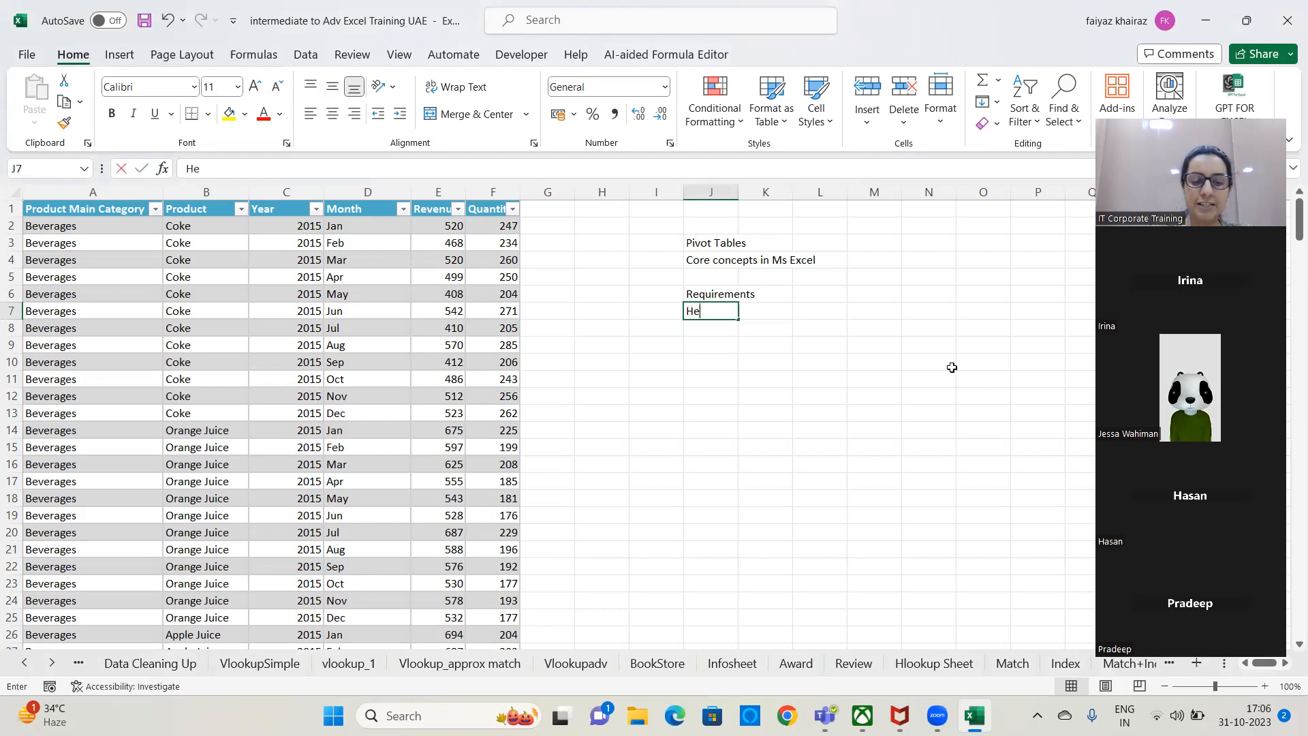
type("aders for the Columns")
key("Return")
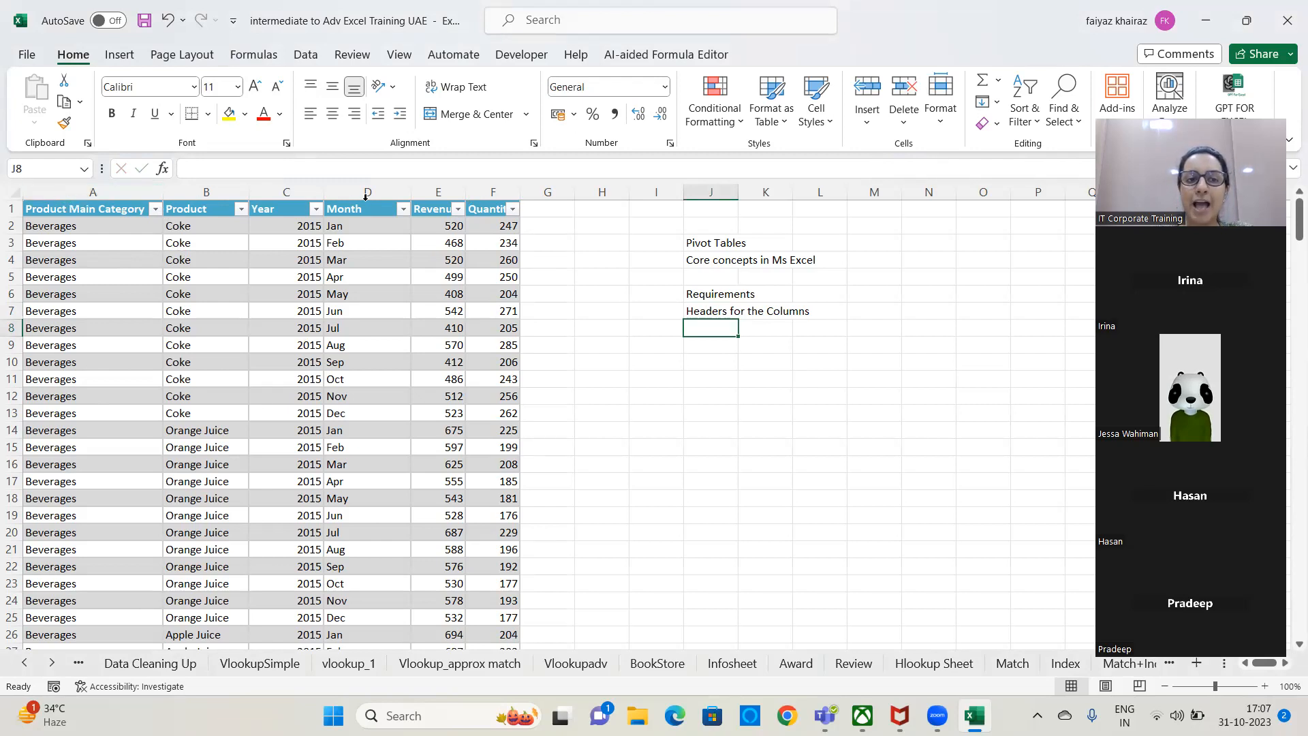
Number the requirement rows by entering 1 in cell I7 and 2 in cell I8.
left_click(670, 306)
type("1")
key("Return")
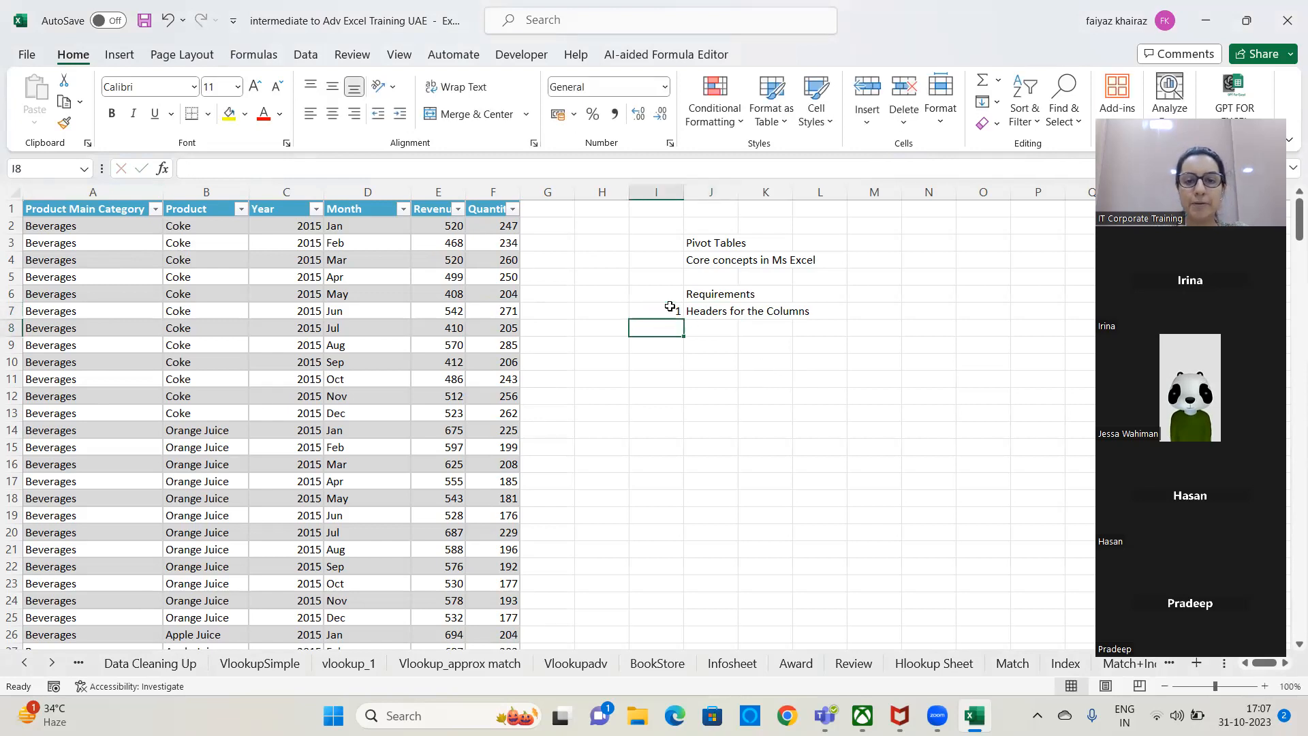
type("2")
key("Return")
Enter "No totals , Sub totals in between" in cell J8 as the second requirement.
key("Up")
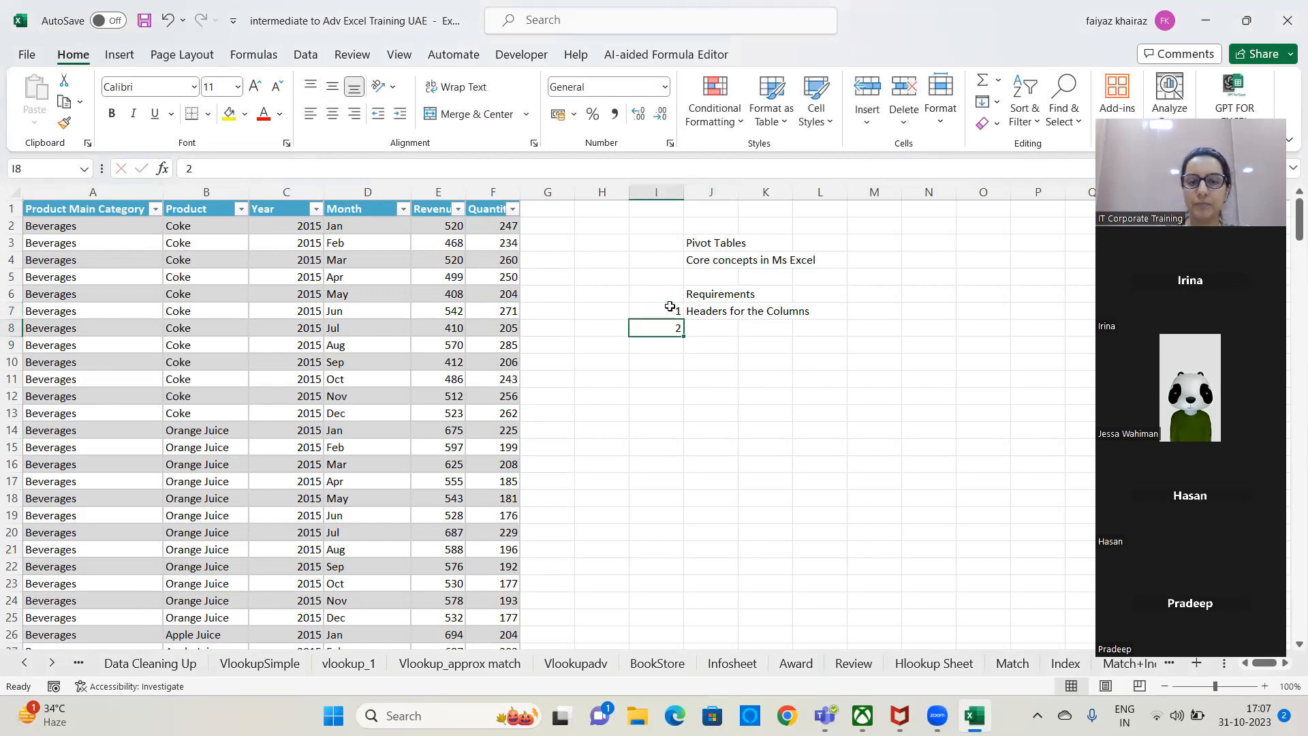
key("Right")
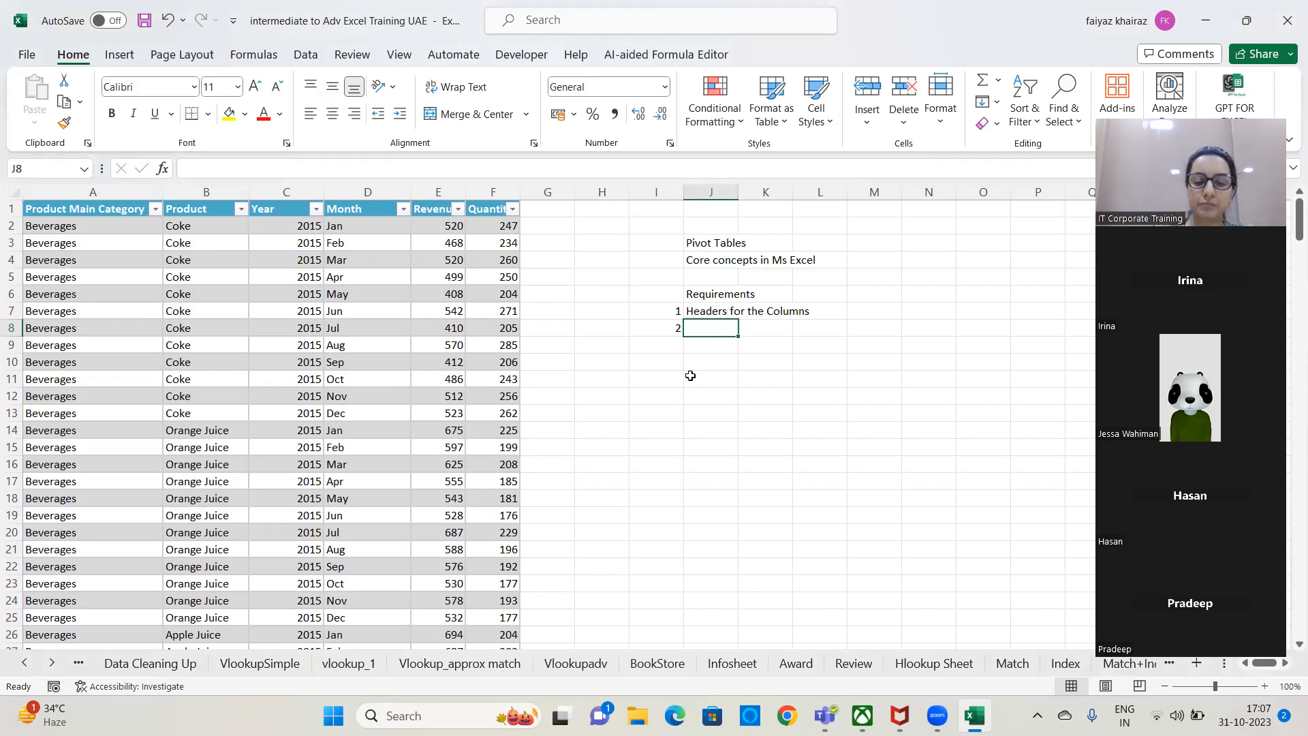
type("No")
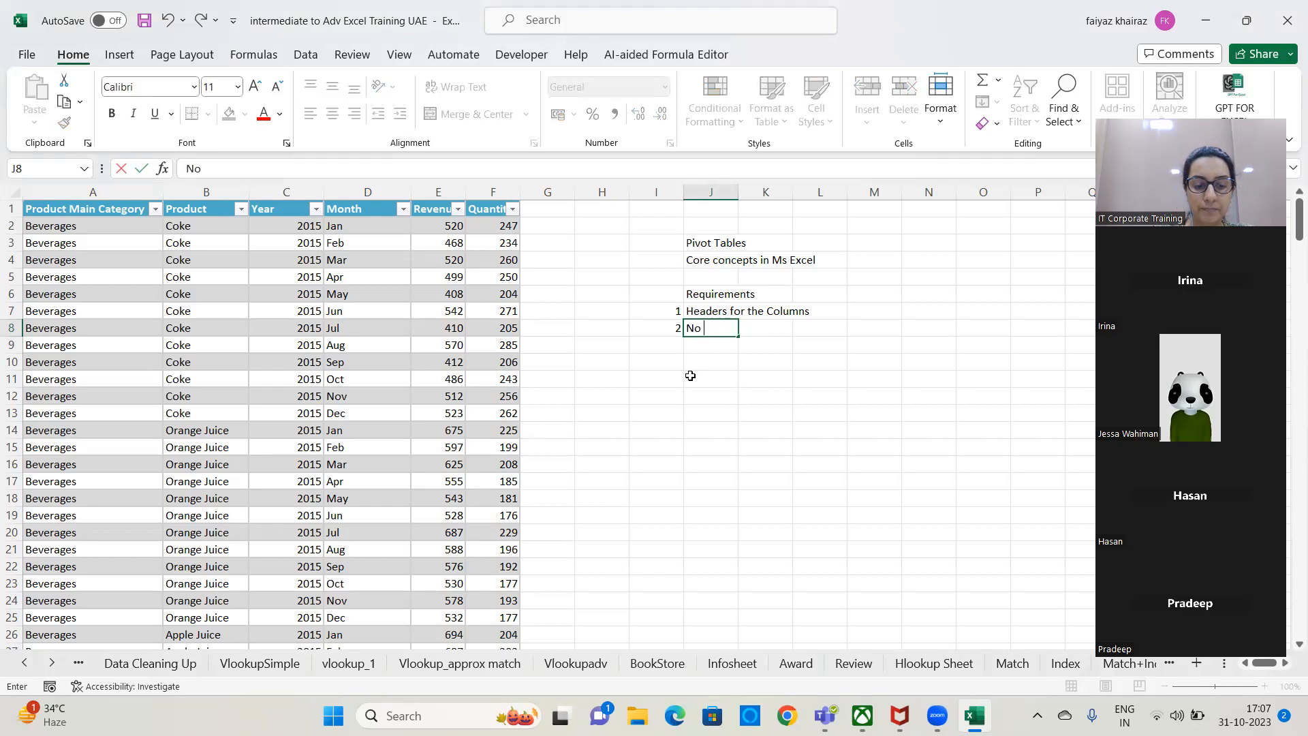
type(" total")
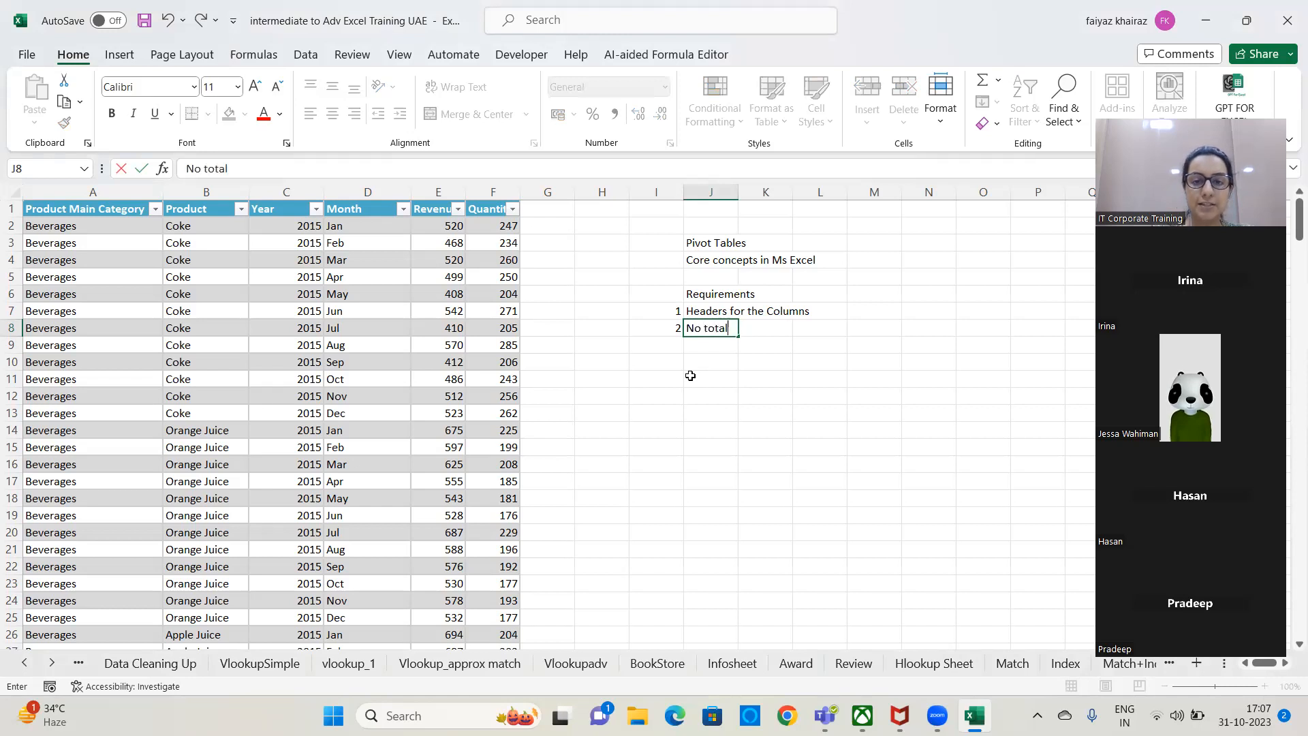
type("s , Sub ")
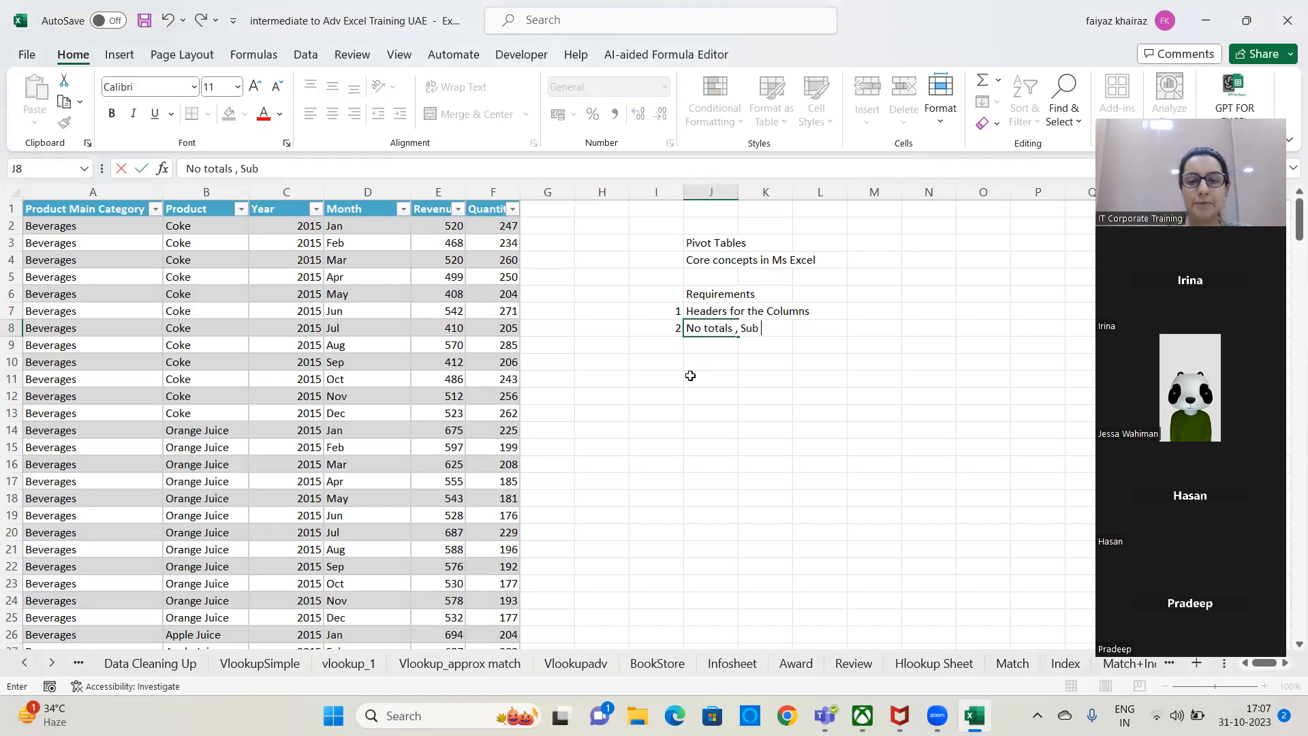
type("totals in between")
key("Return")
Add the third requirement with 3 in cell I9 and "Blanks Rows or Columns" in cell J9.
key("Left")
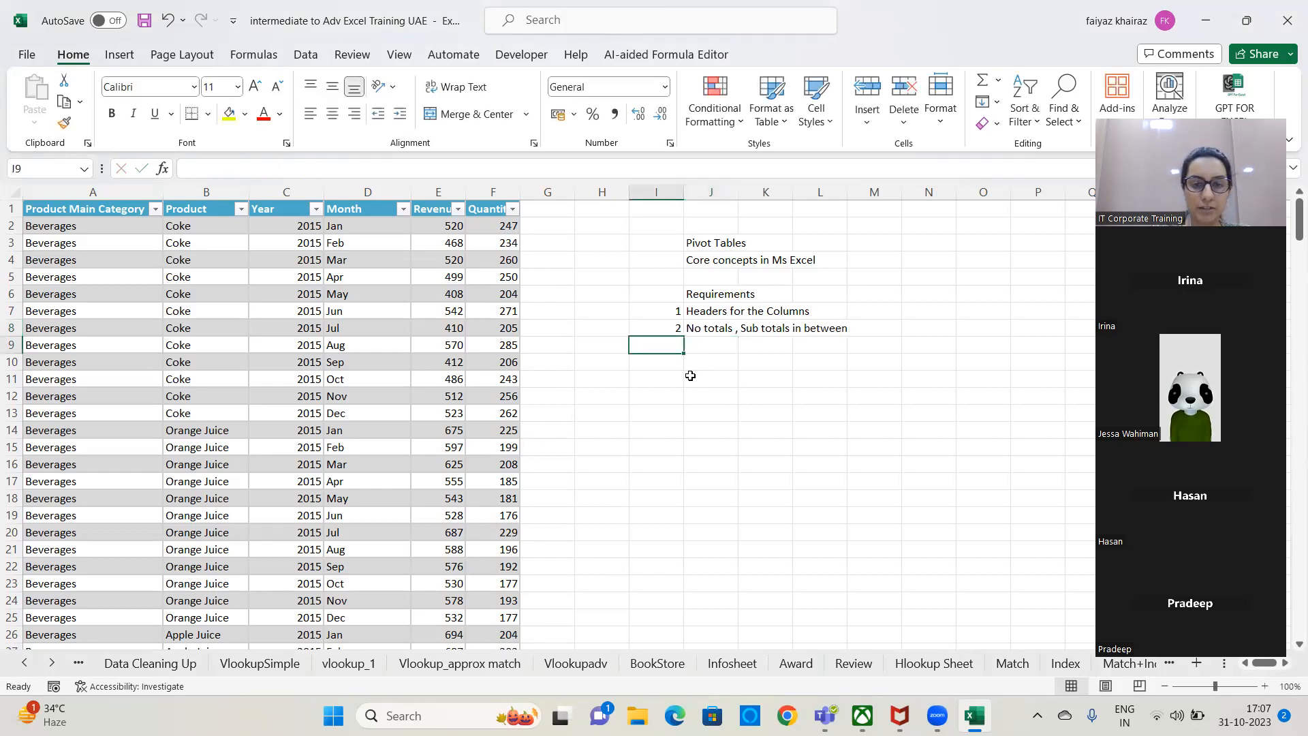
type("3")
key("Tab")
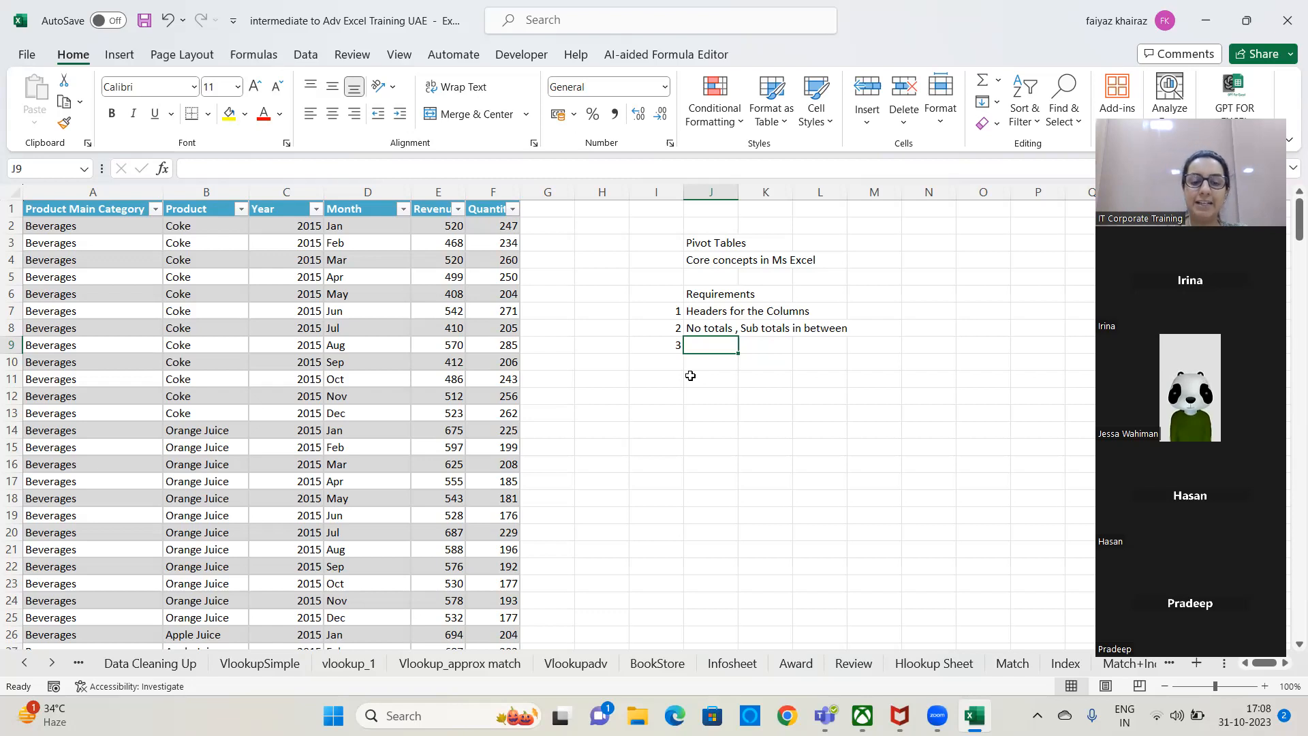
type("Blanks Rows or")
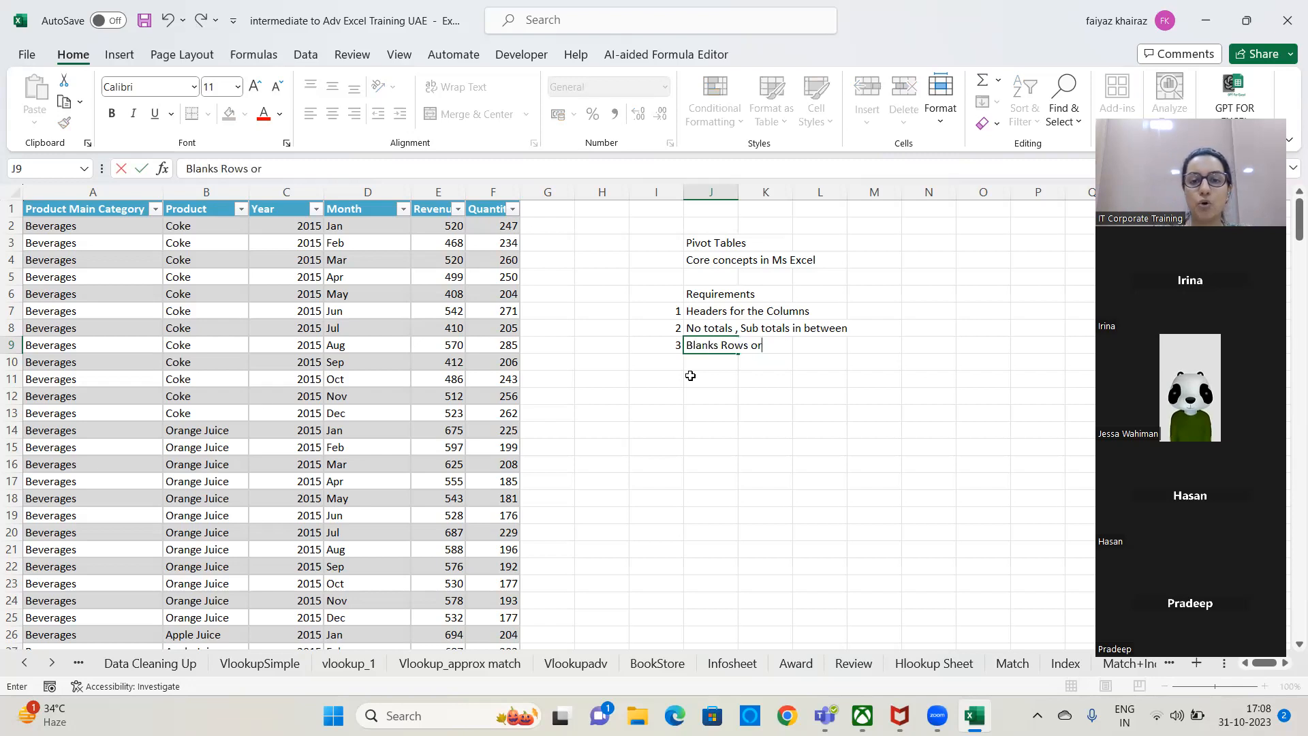
type(" Colim")
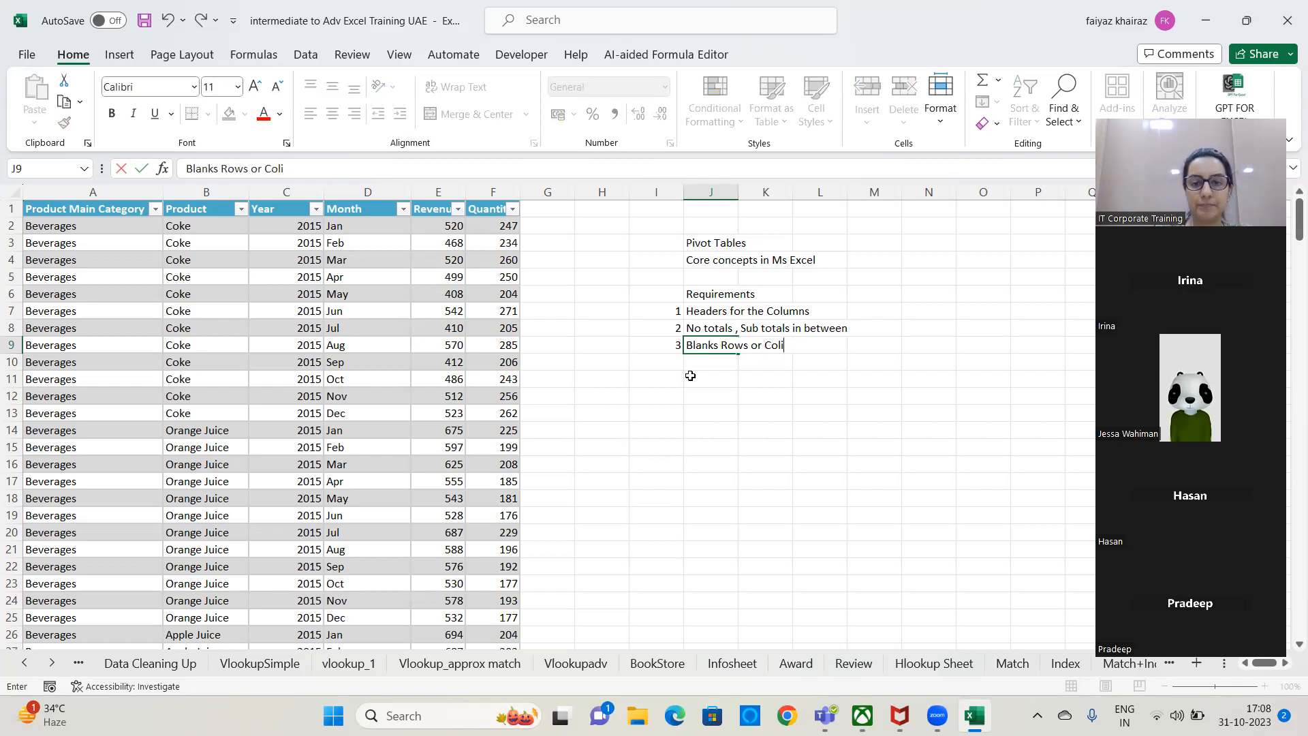
key("BackSpace")
key("BackSpace")
type("umns")
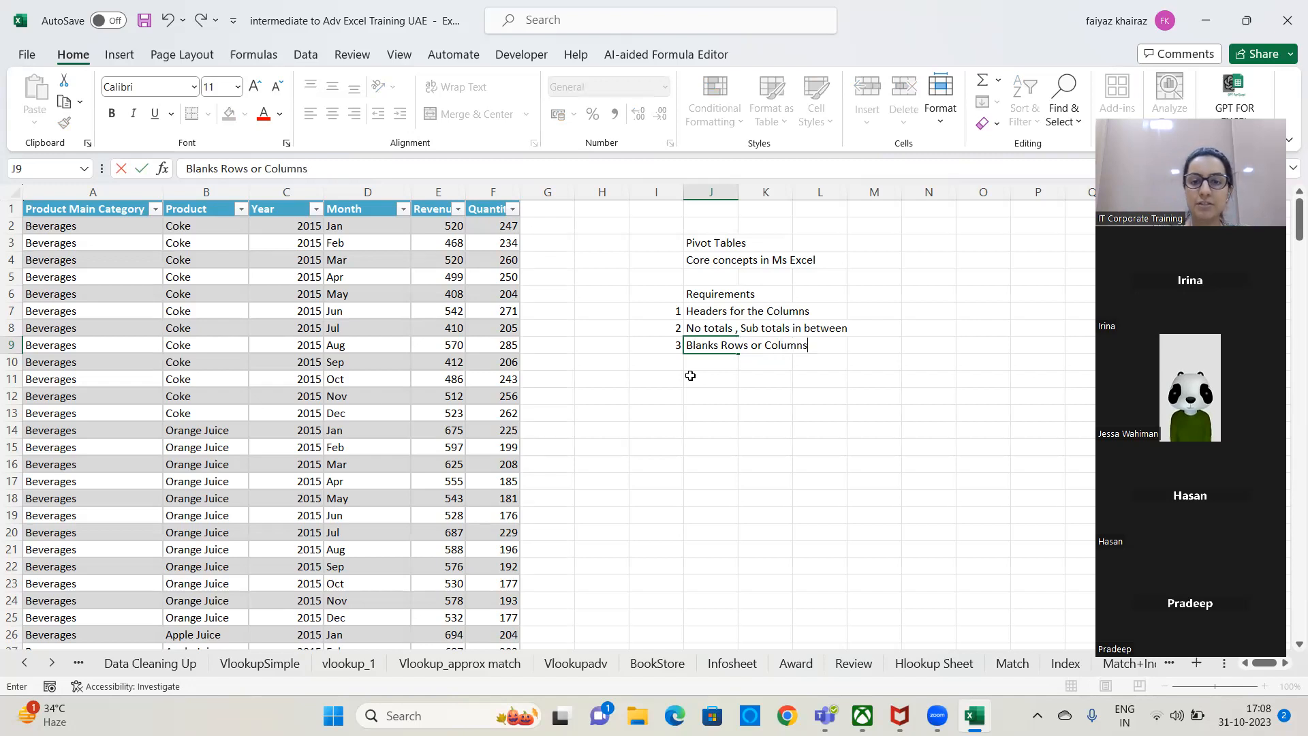
key("Return")
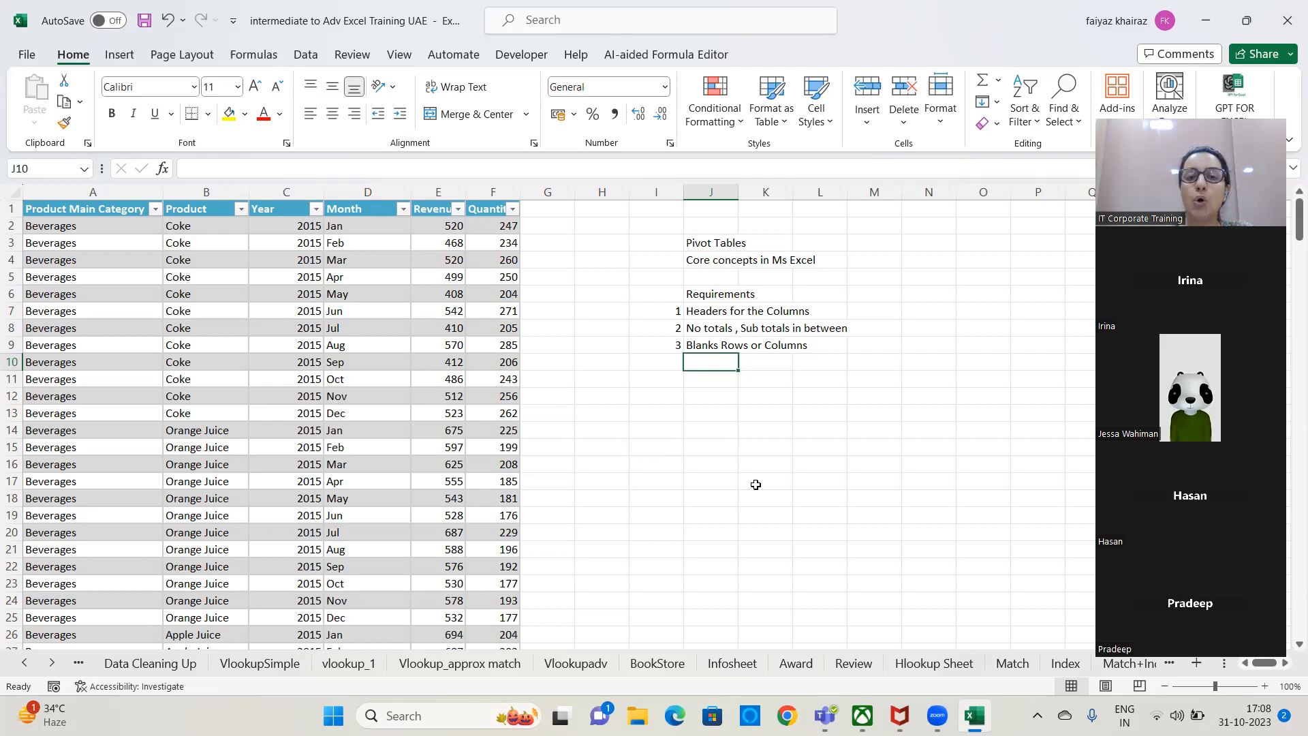
left_click(716, 380)
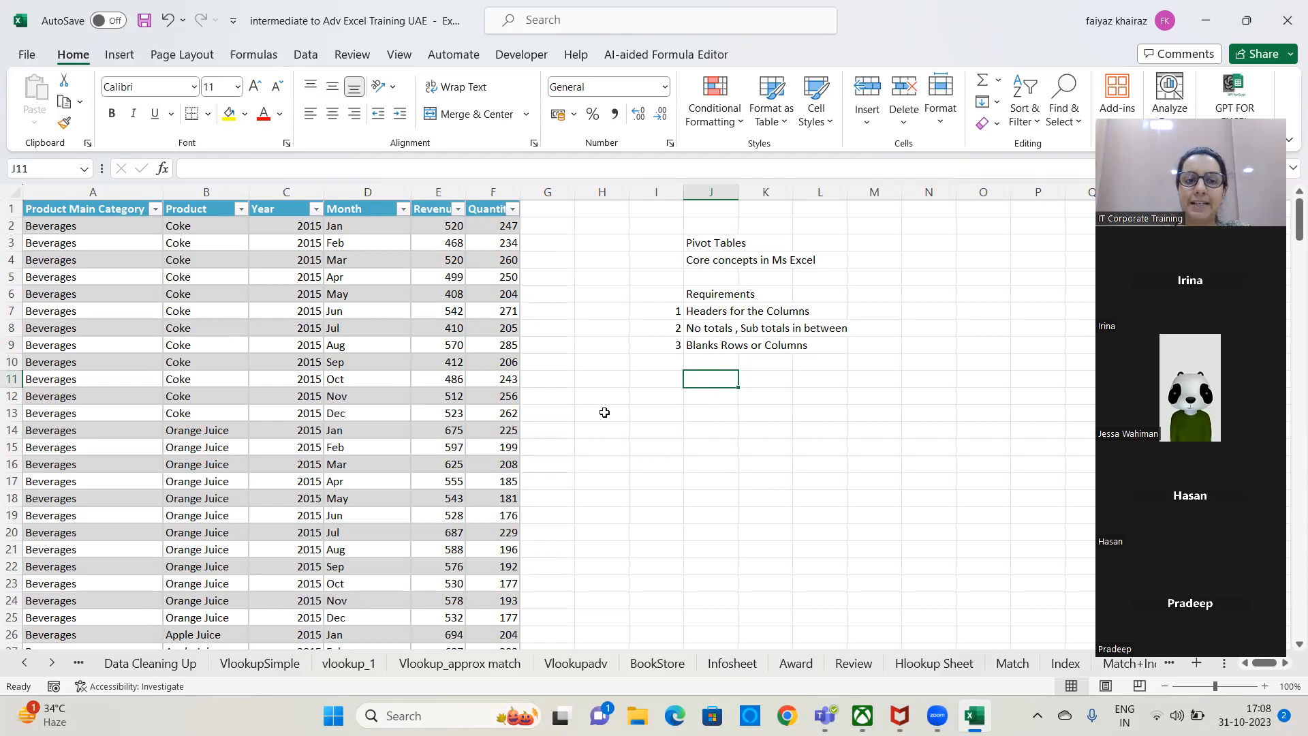
AutoFit the widths of the Quantity, Revenue, Month, Year and Product columns to their contents.
double_click(520, 191)
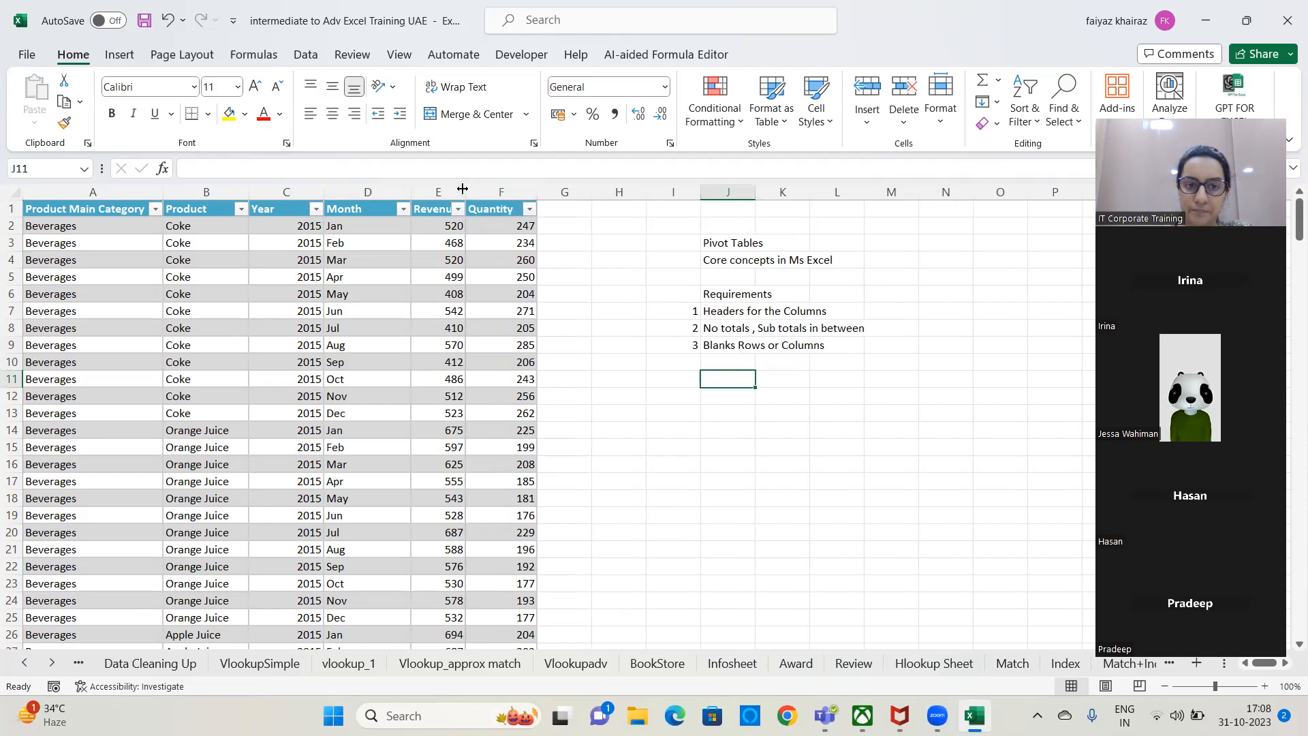
double_click(462, 189)
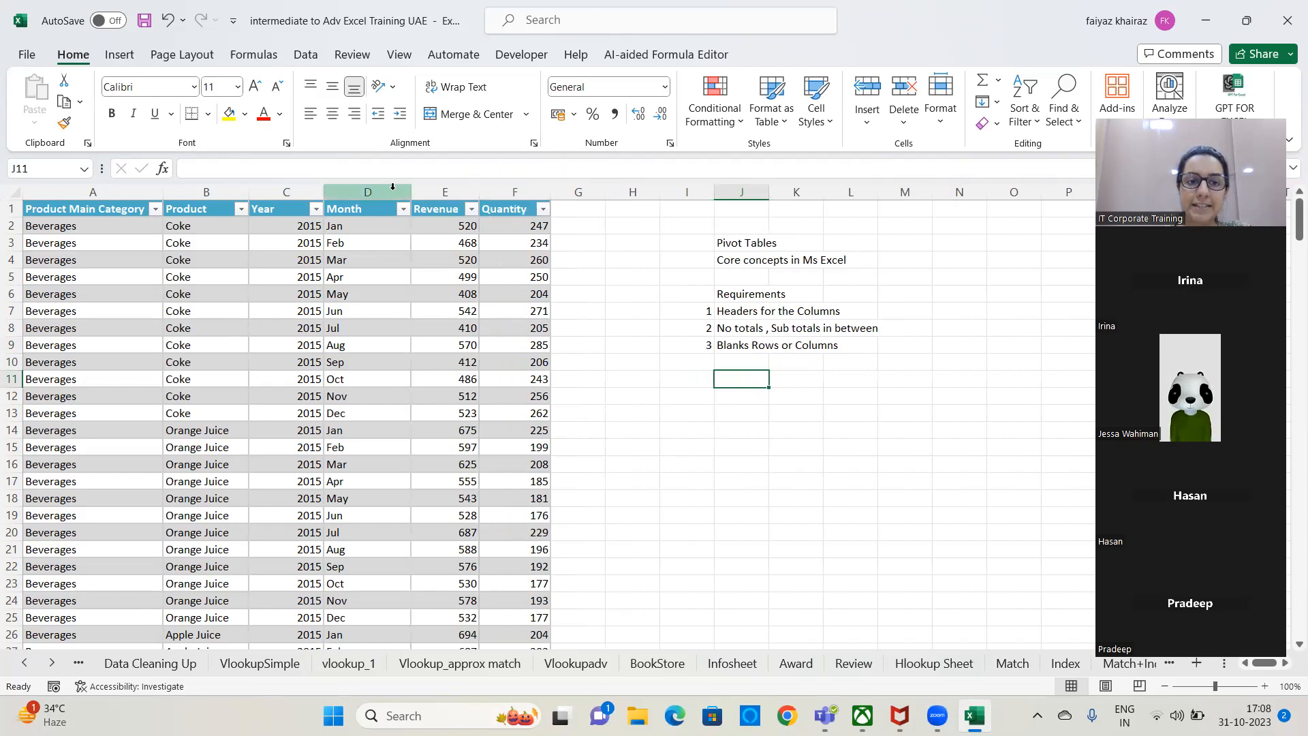
double_click(411, 191)
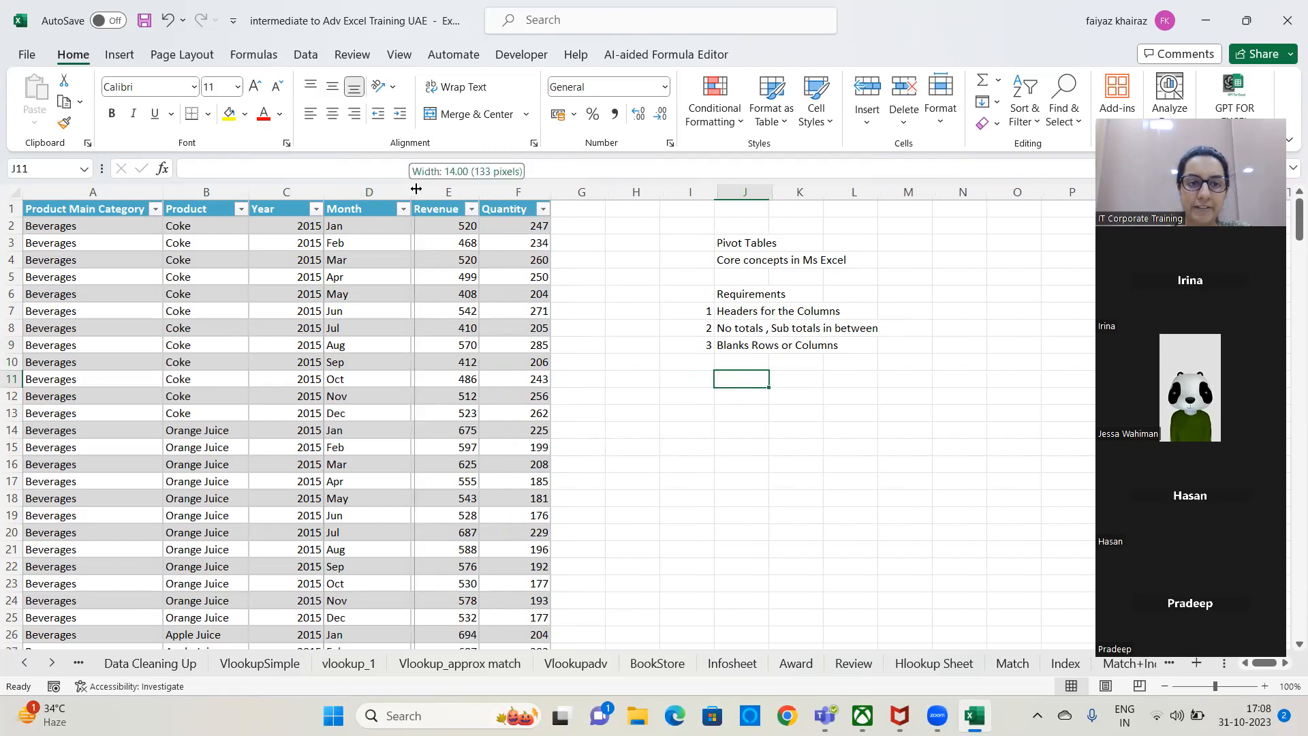
double_click(321, 187)
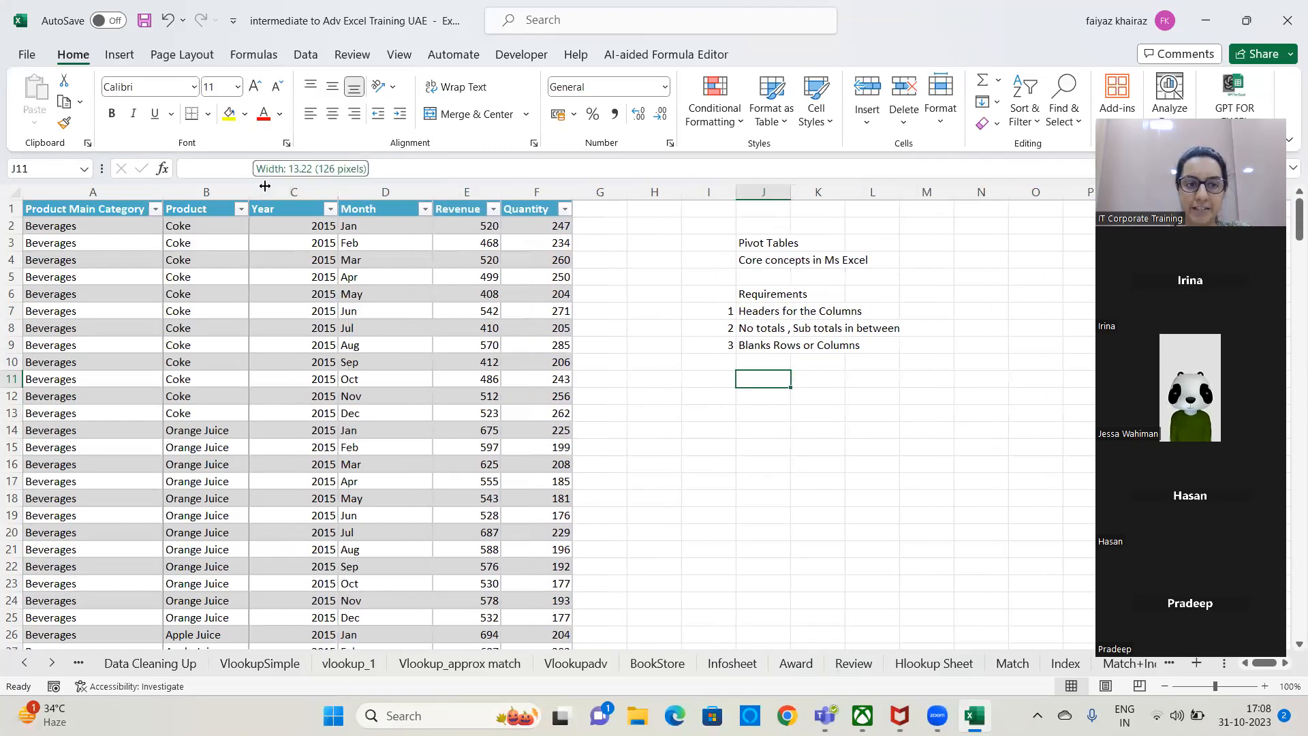
double_click(265, 186)
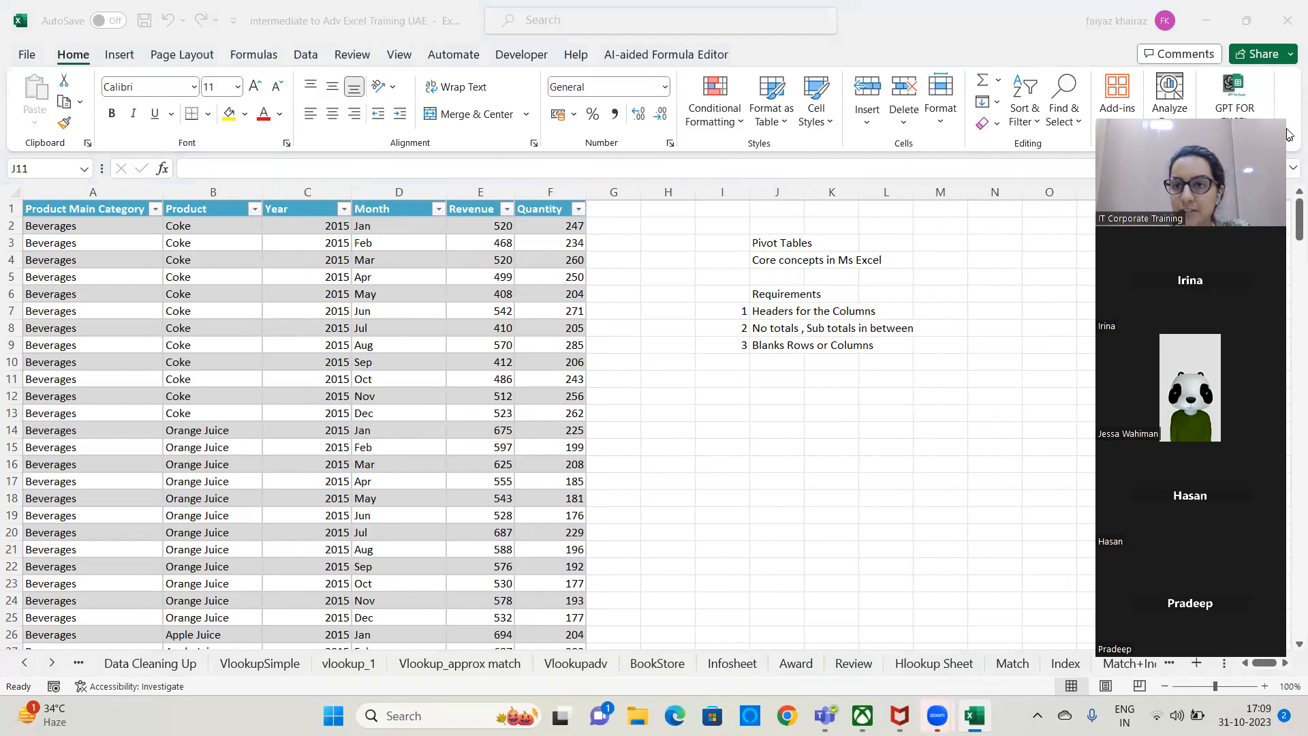
left_click_drag(1285, 129, 1278, 65)
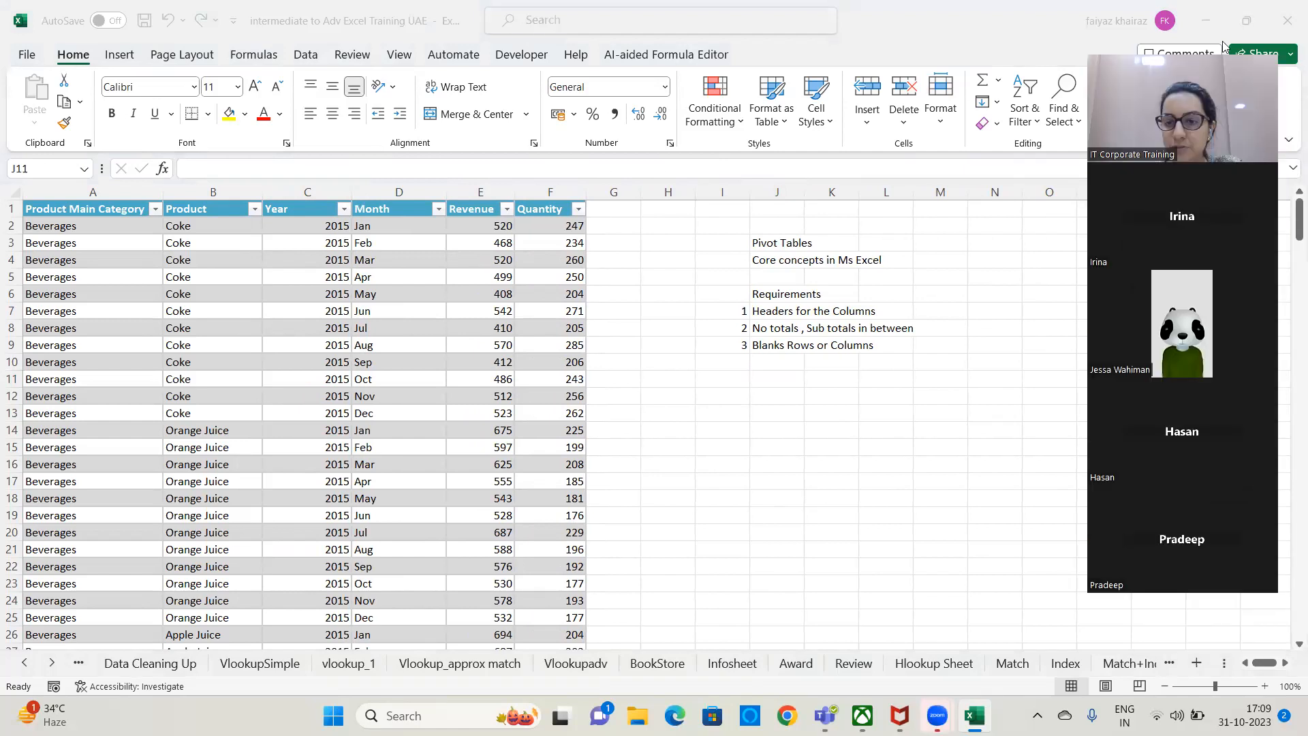
right_click(45, 665)
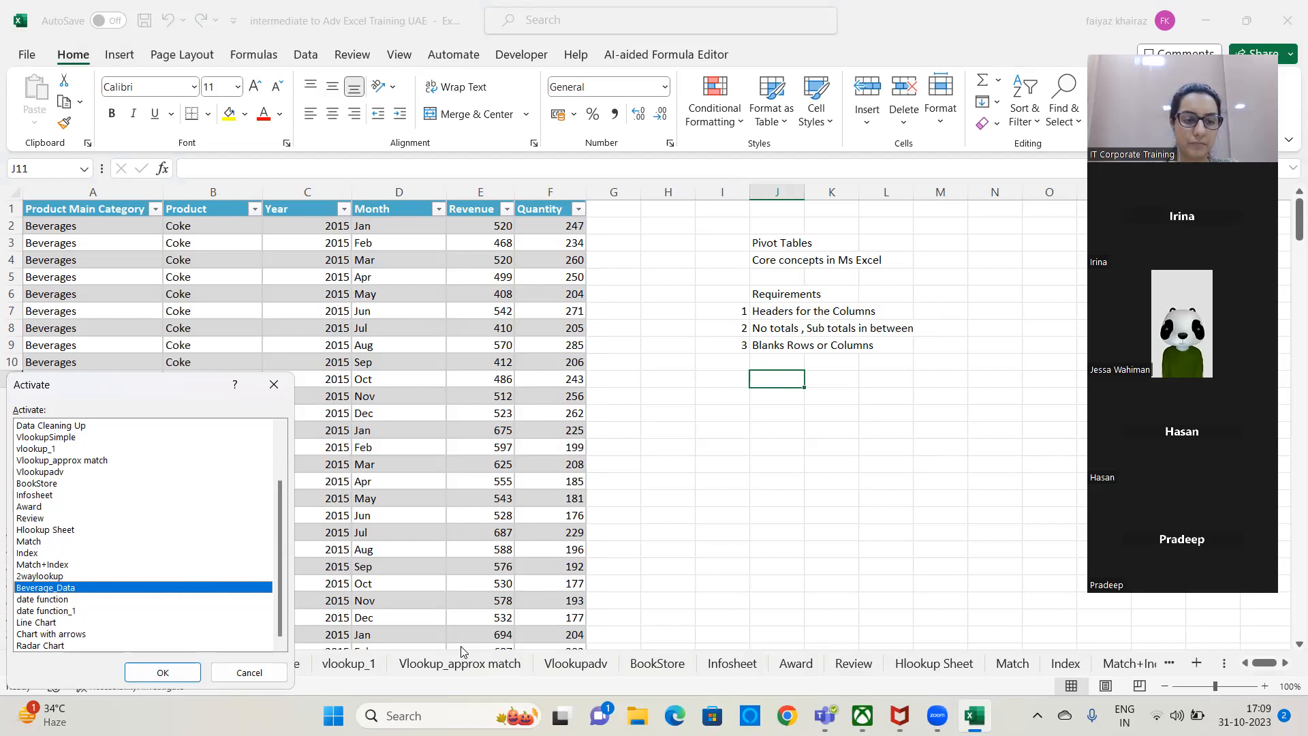
left_click(274, 384)
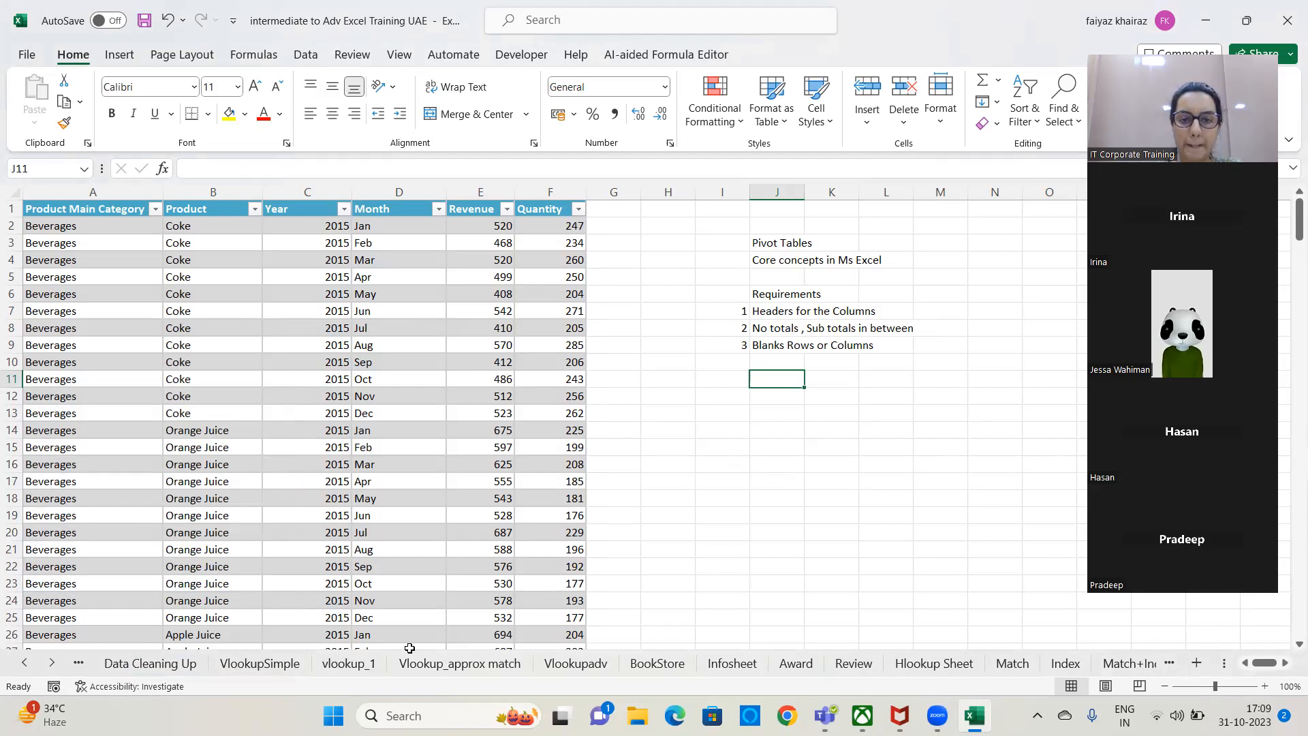
key("alt+Tab")
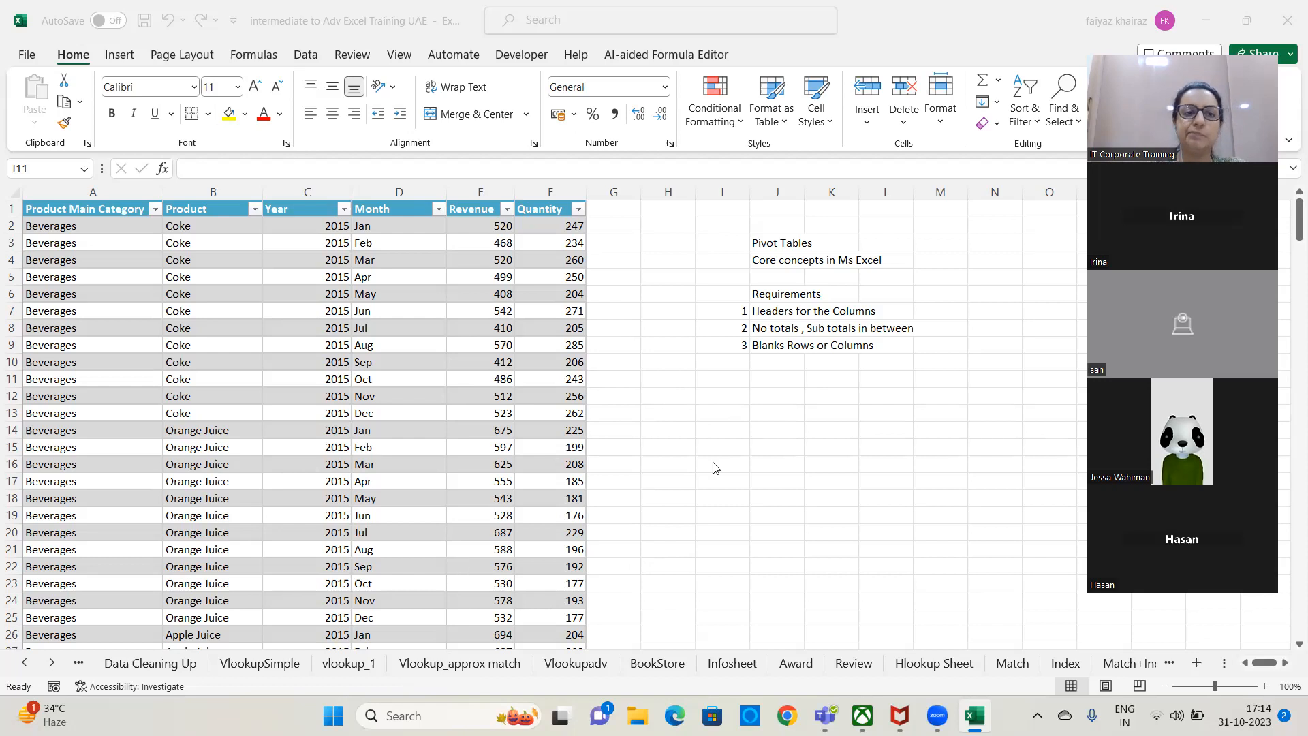
Insert the recommended PivotTable "Sum of Revenue by Month and Product" based on the beverage sales table.
left_click(122, 55)
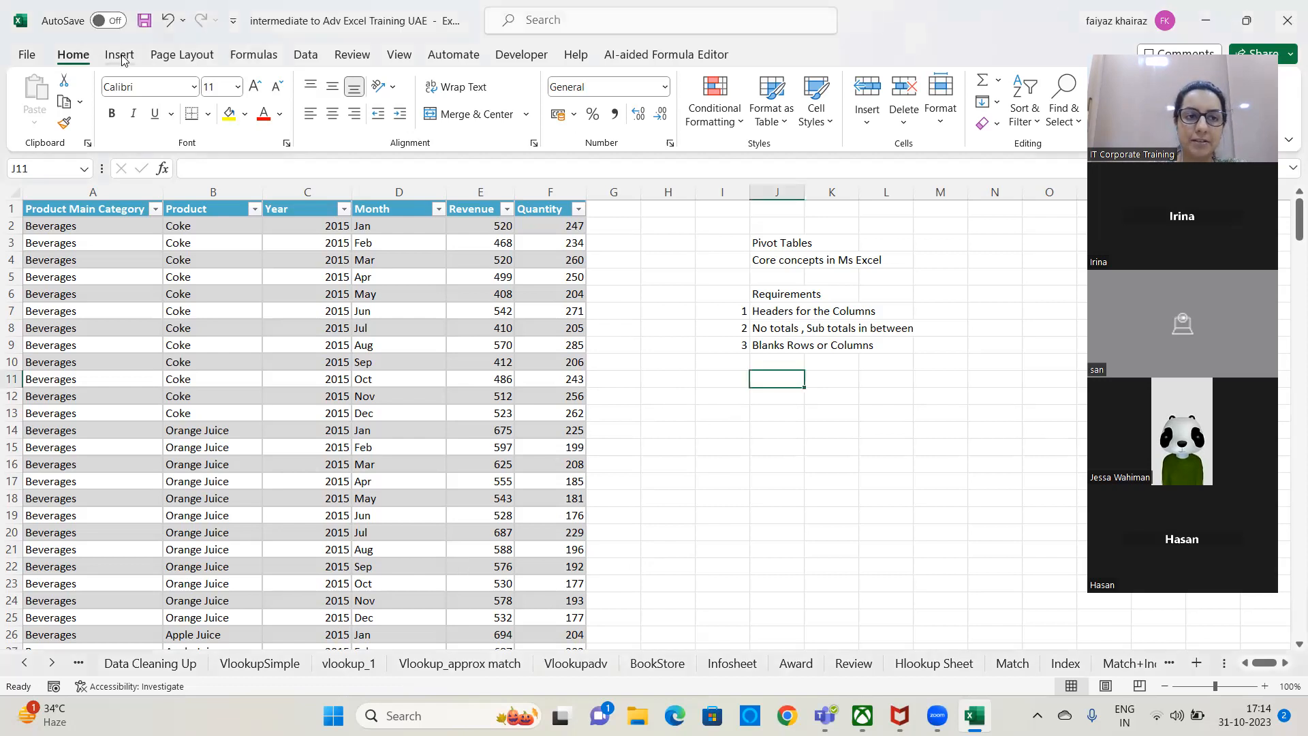
left_click(245, 310)
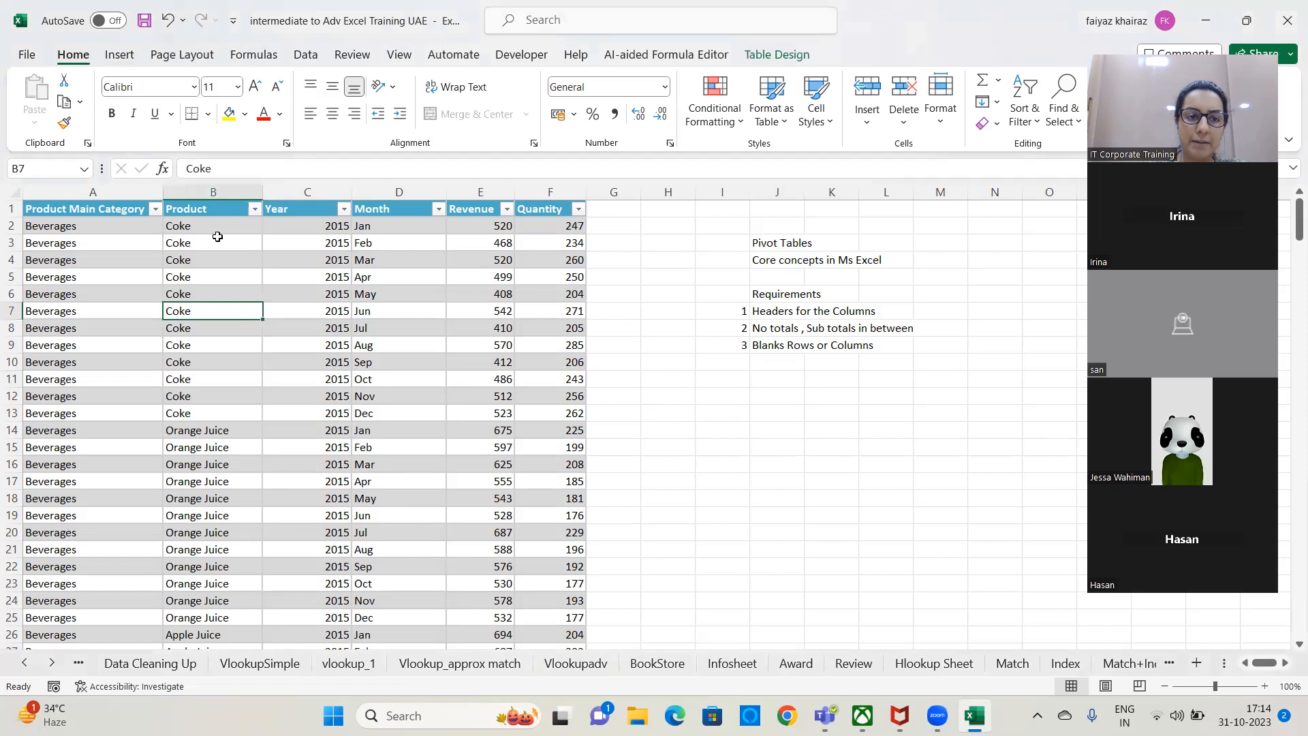
left_click(121, 55)
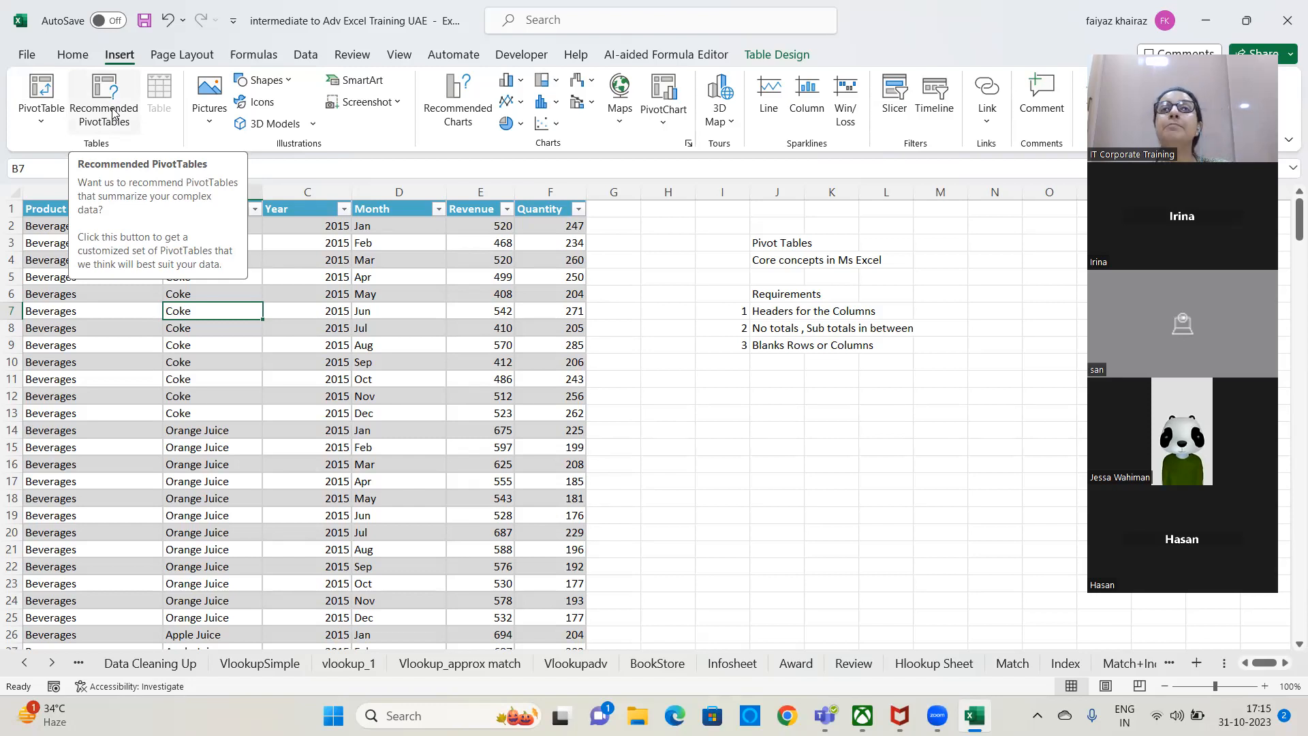
left_click(113, 114)
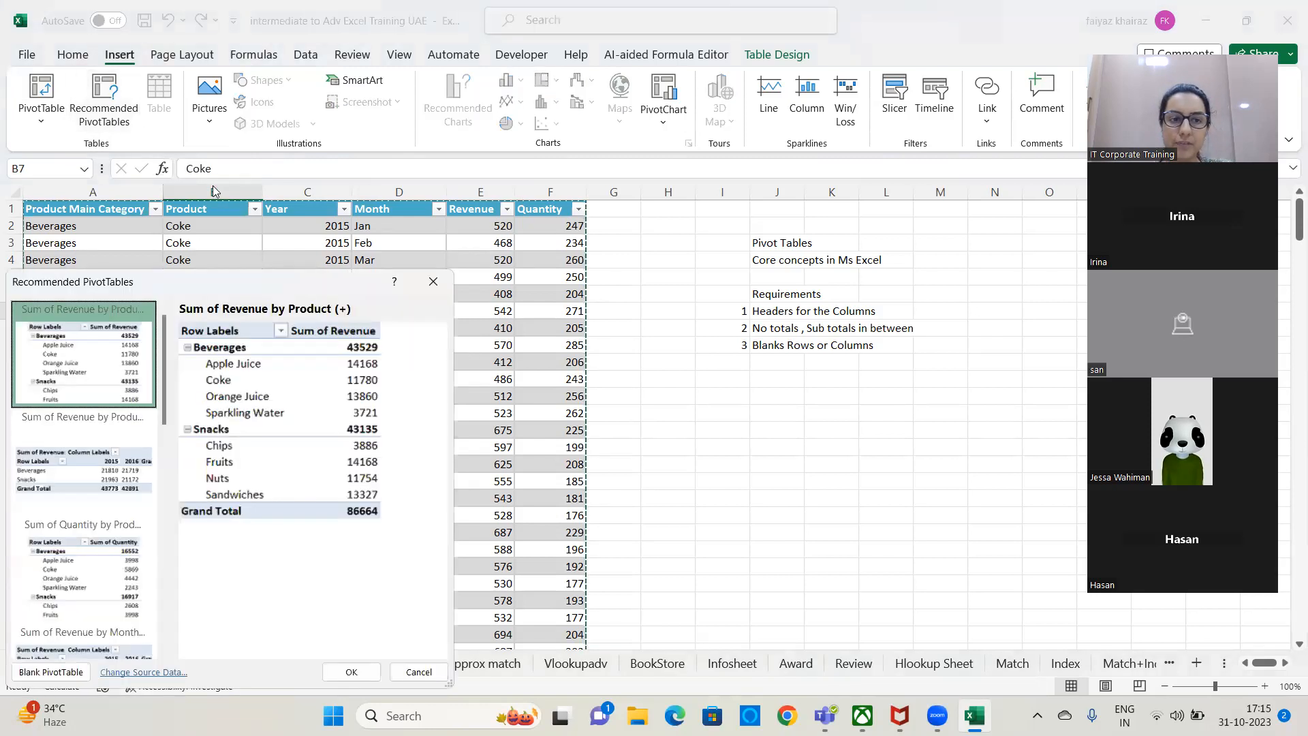
left_click_drag(273, 286, 564, 82)
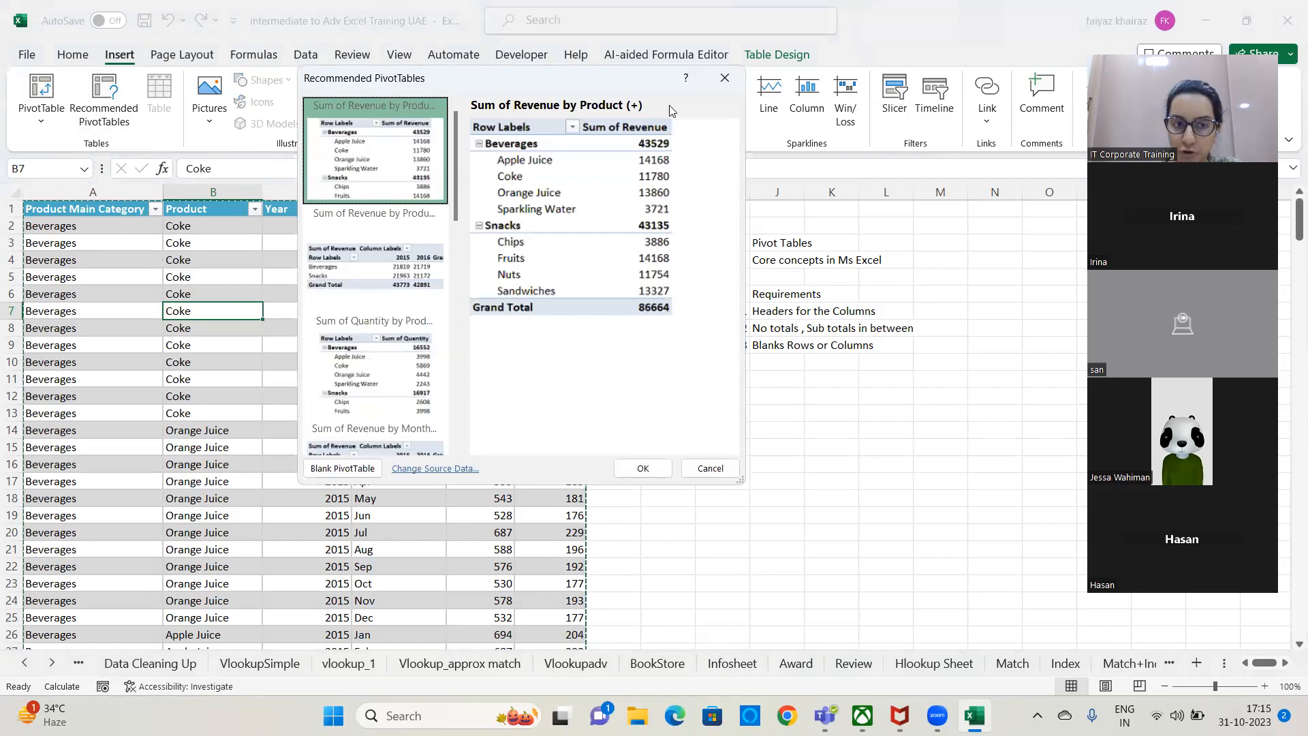
left_click(412, 230)
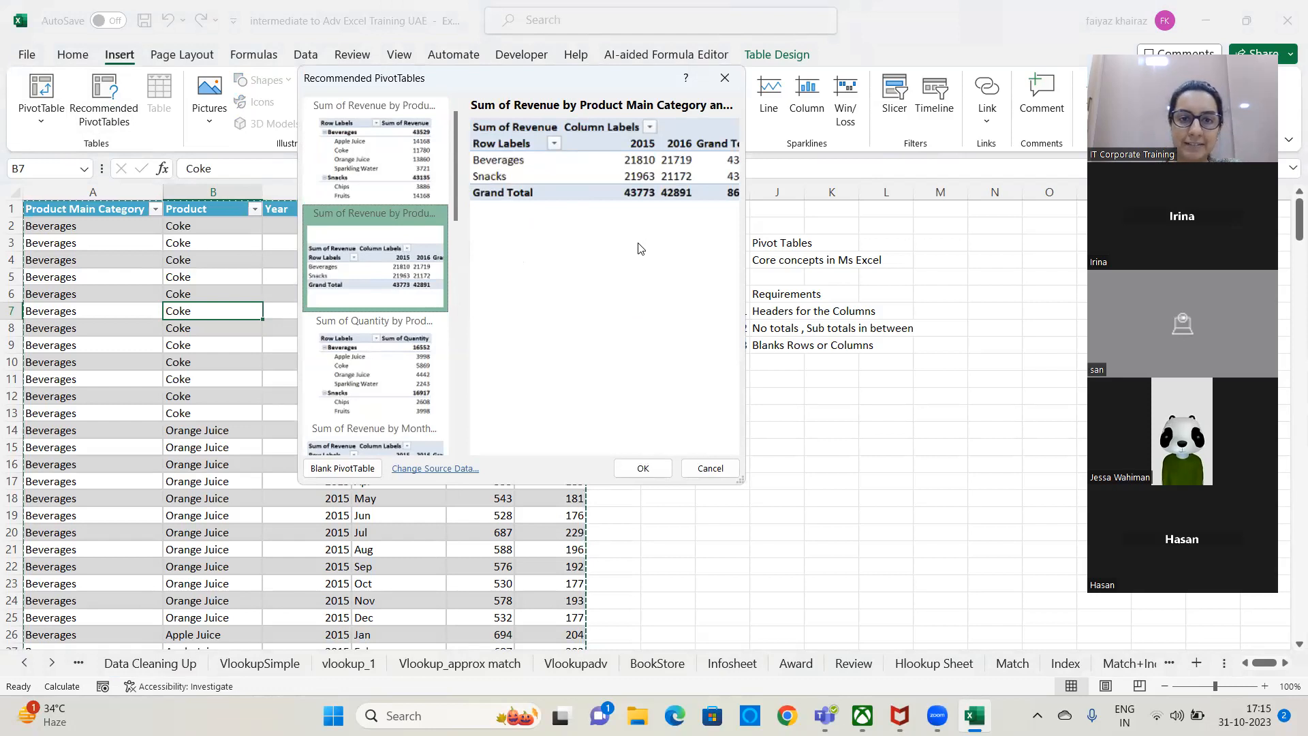
left_click(397, 371)
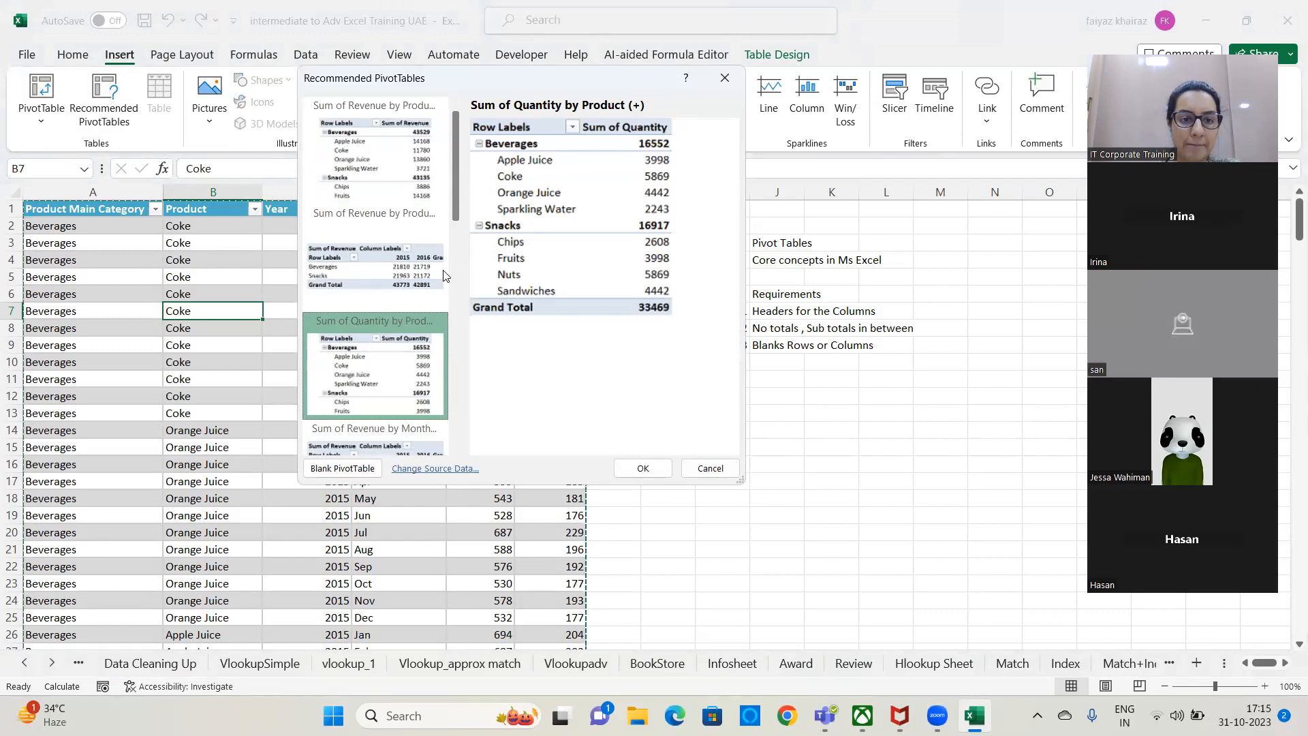
scroll(446, 235, "down", 4)
left_click(395, 371)
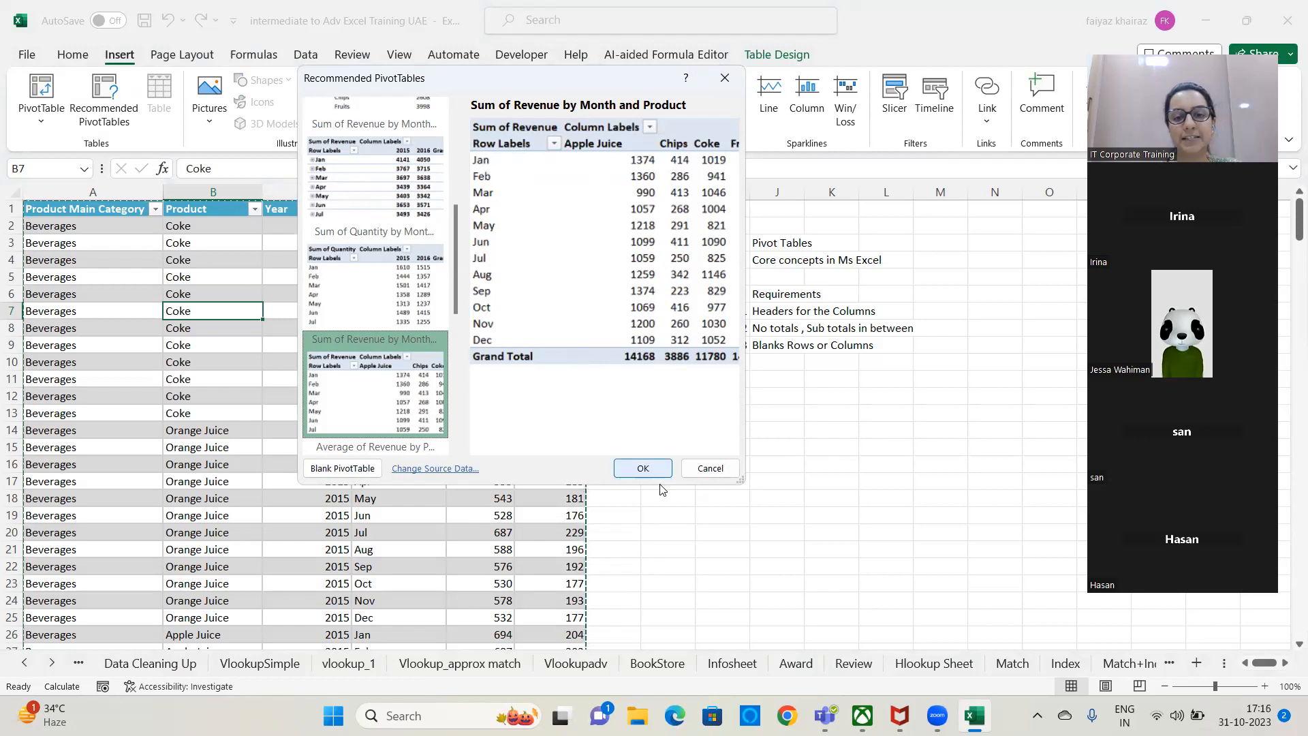
left_click(644, 468)
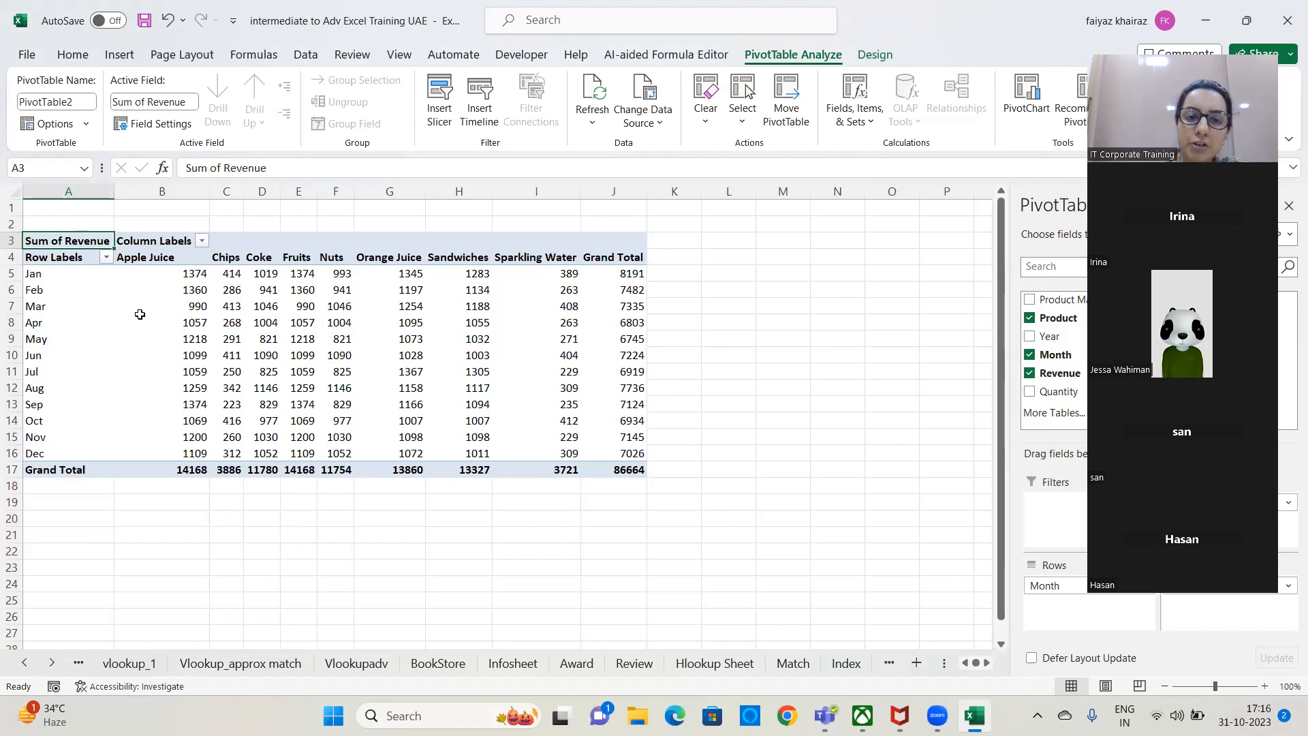
Replace Revenue with Quantity as the summed value field of the PivotTable.
left_click_drag(581, 192, 547, 188)
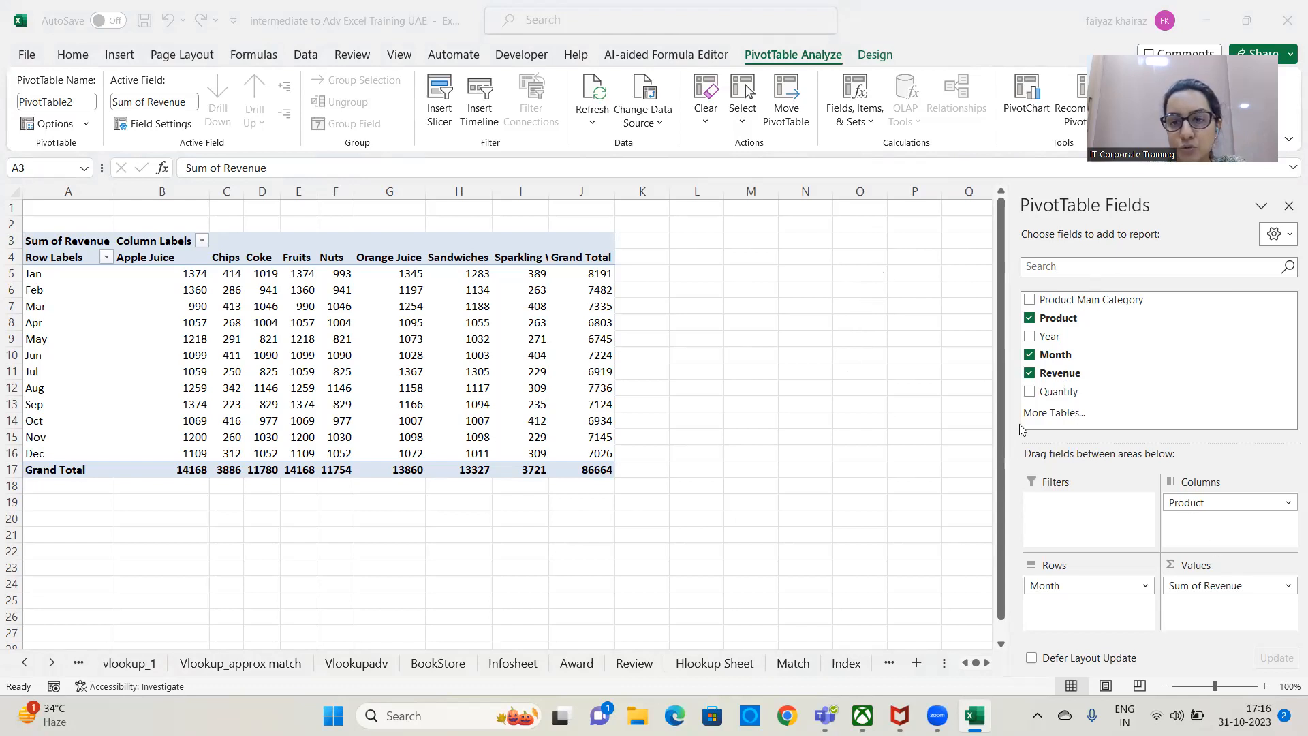
left_click(1031, 374)
left_click(1030, 373)
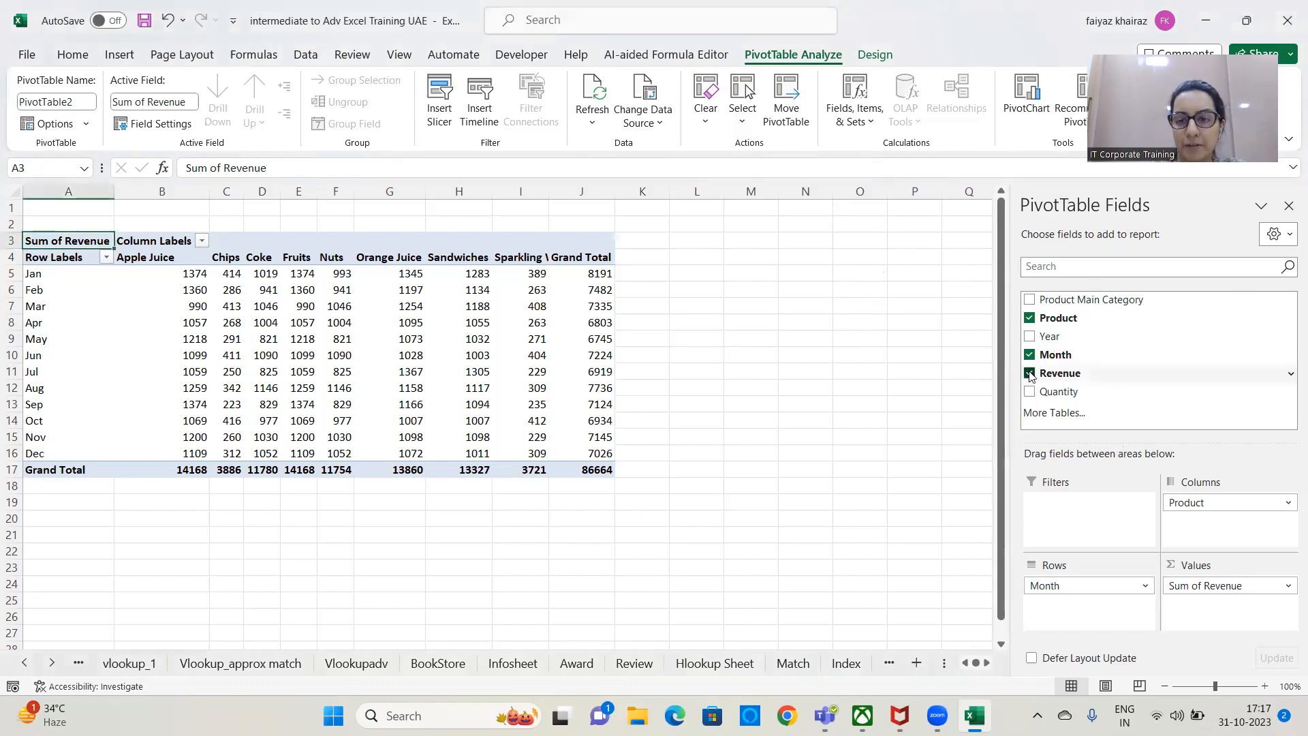
left_click(1029, 392)
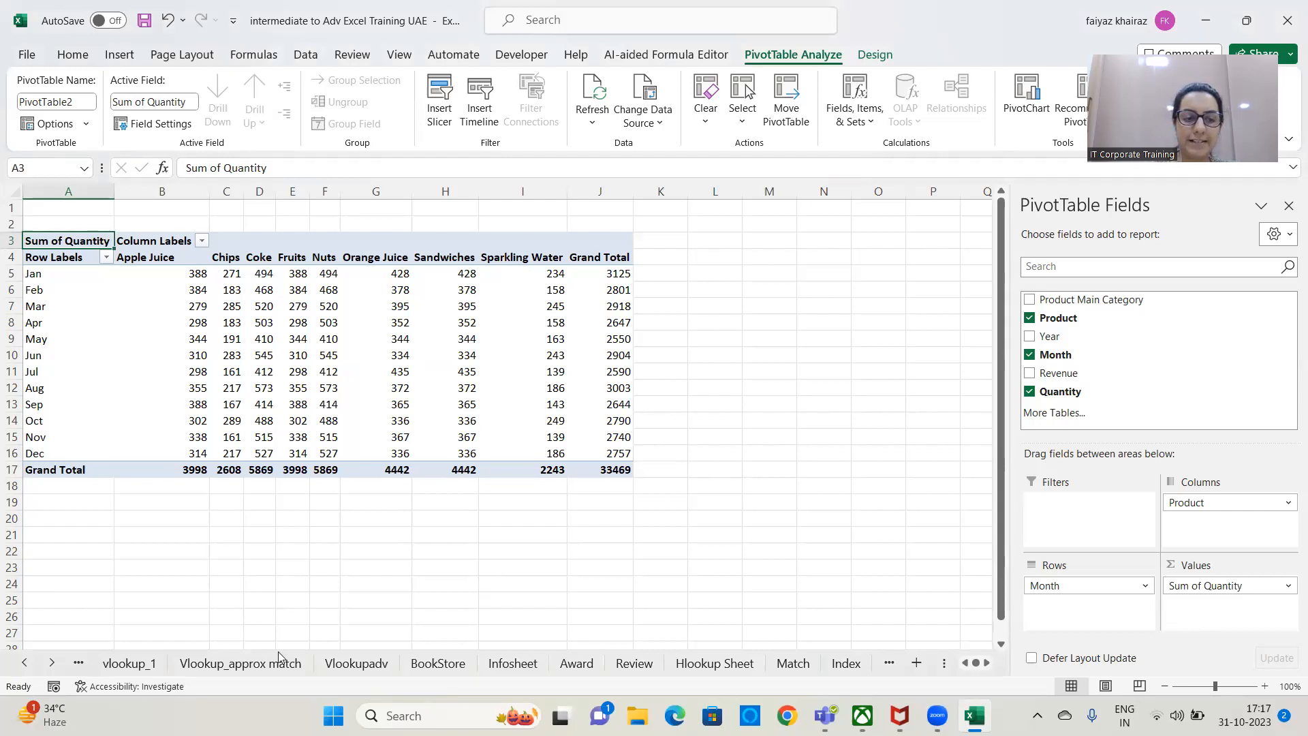
Return to the Beverage_Data worksheet.
left_click(24, 662)
left_click(24, 662)
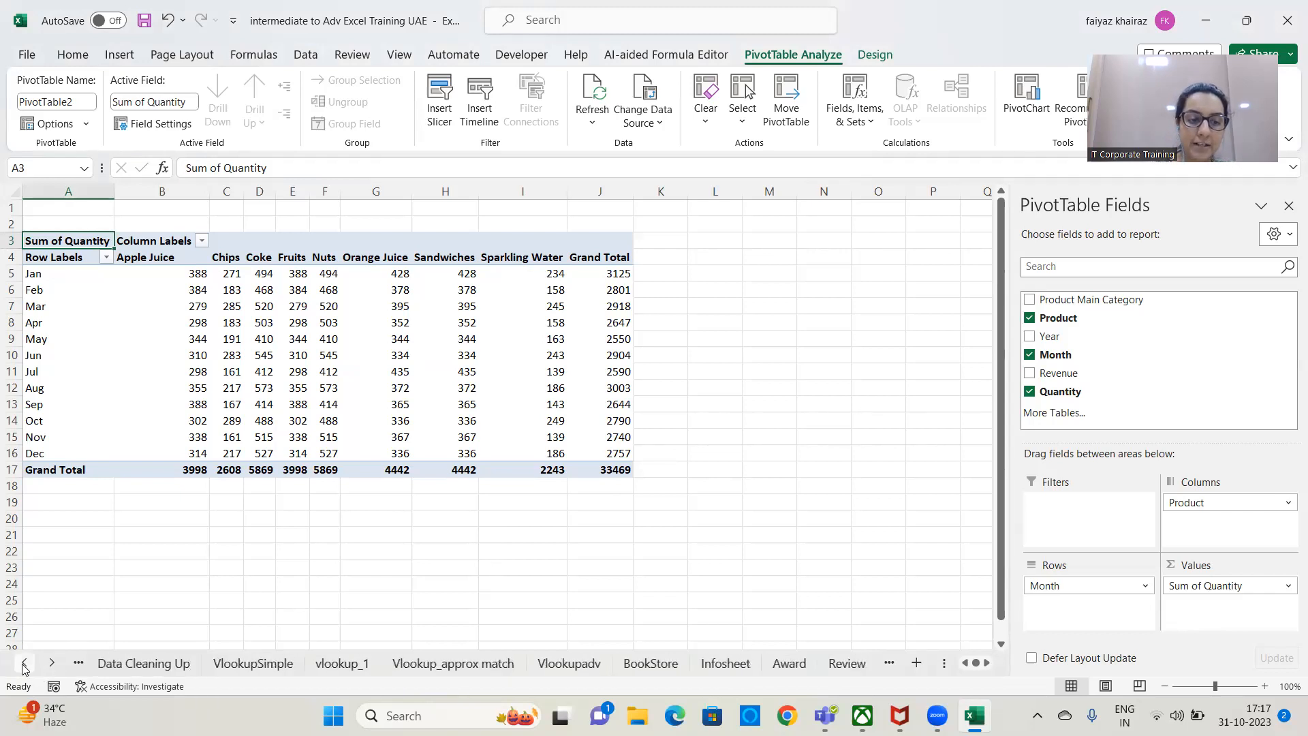
right_click(24, 662)
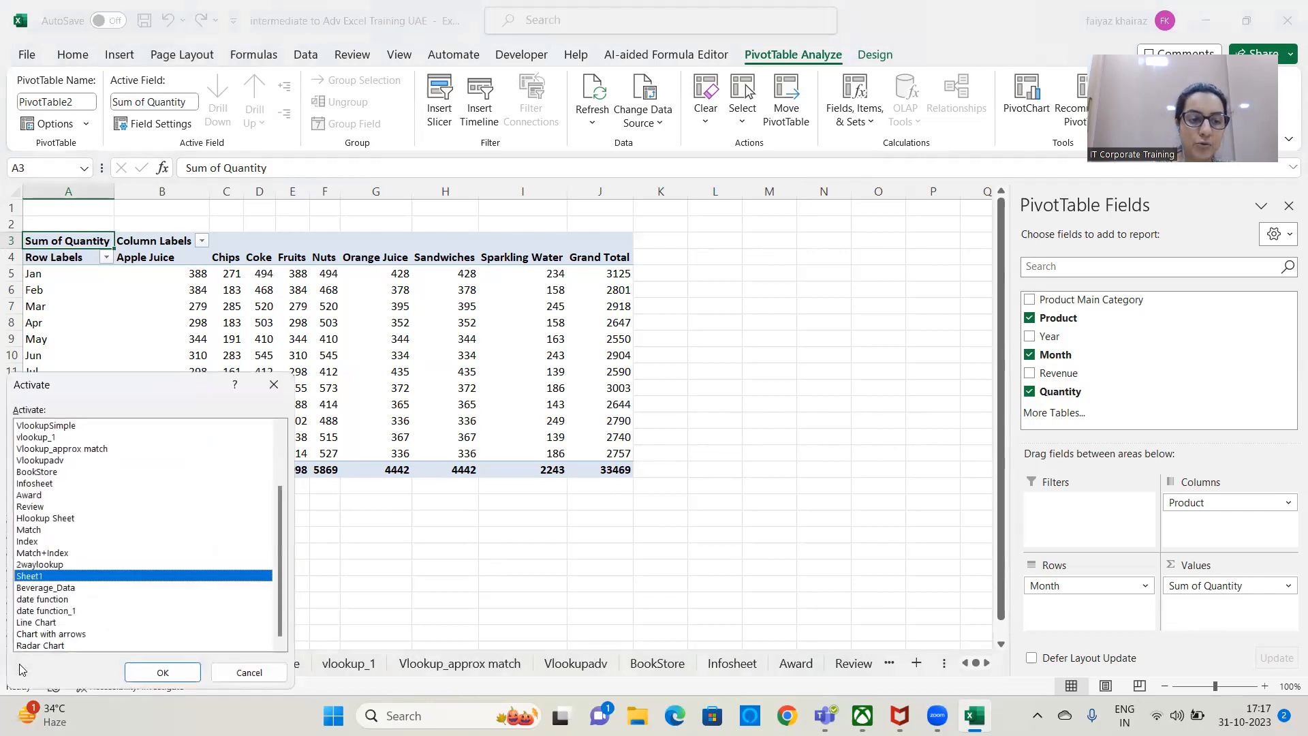
left_click(43, 588)
left_click(162, 673)
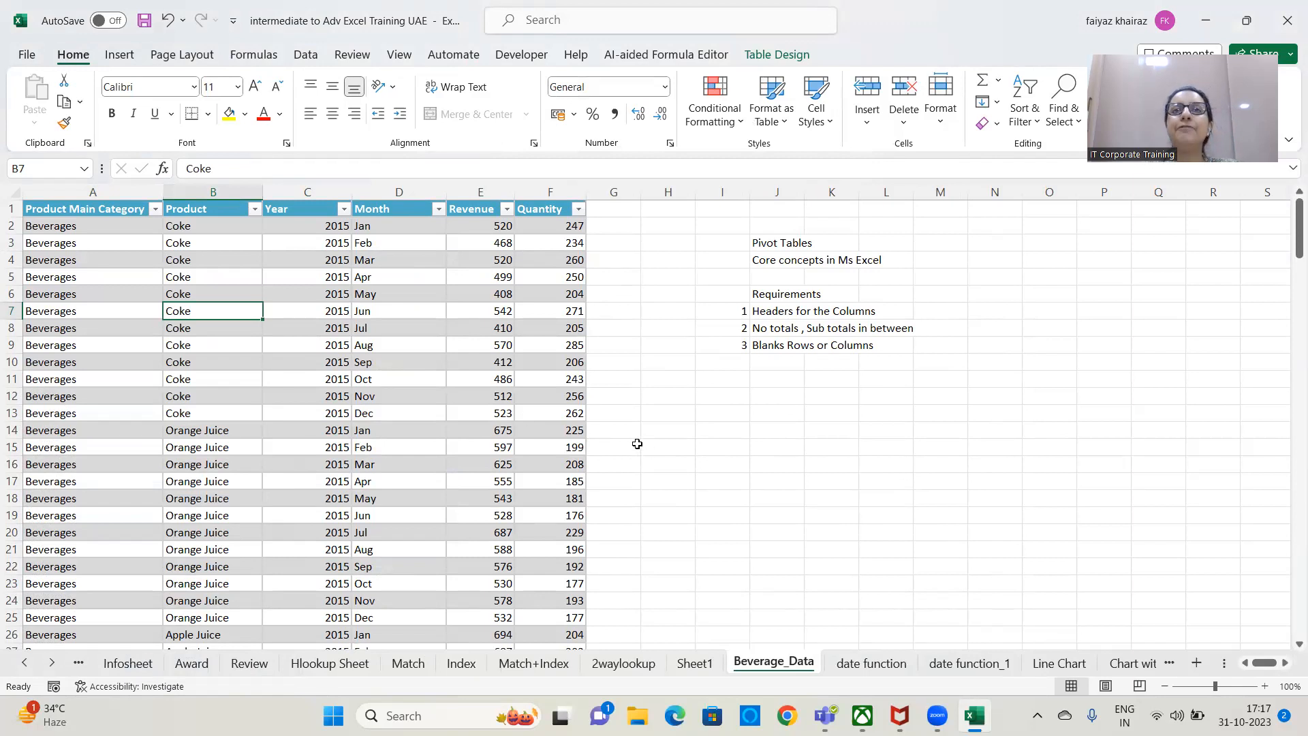
Enter the note "table or your data is in a Range of Cells" in cell J12.
left_click(776, 394)
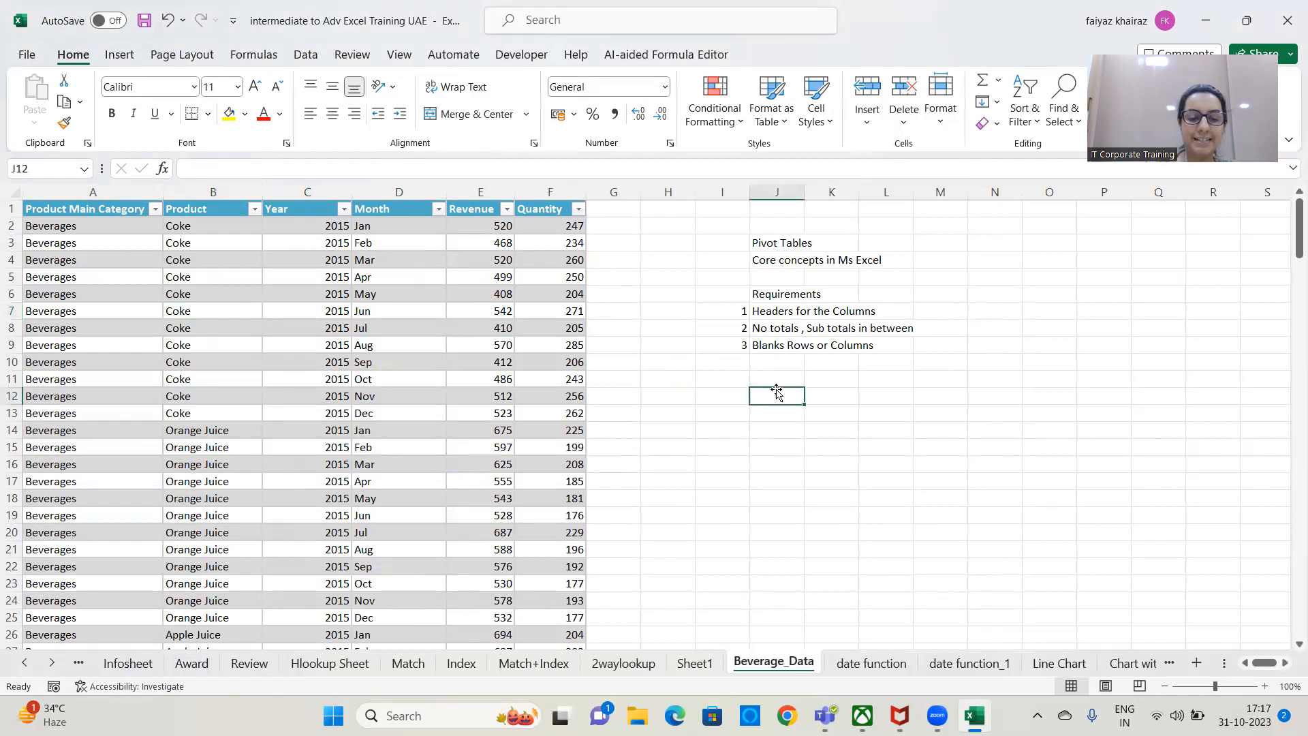
type("table or your data is in a Range of Cells")
key("Return")
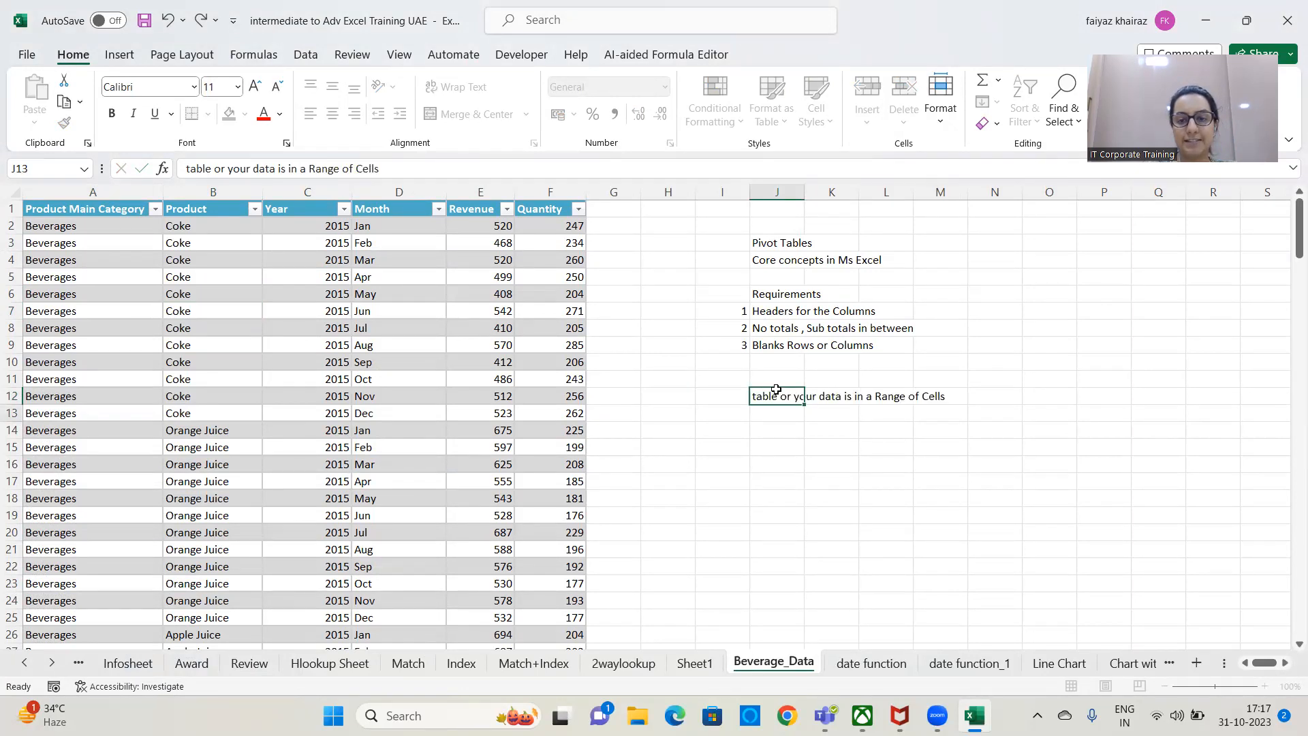
Enter "u can use it to create a Pivot table" in cell J13 to continue the note.
type("u can use it to create a Pivot table")
key("Return")
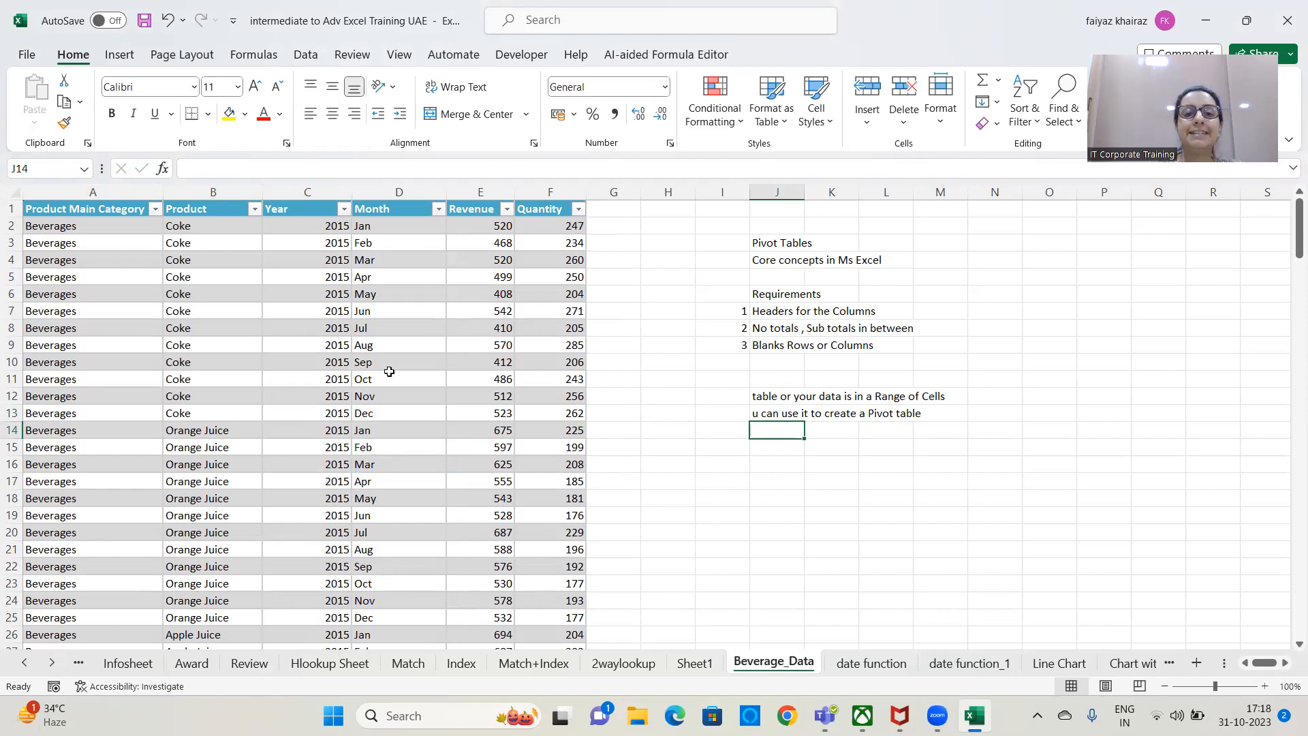
Enter "table - Adv here is that when new entries are added" in cell J14.
type("tab")
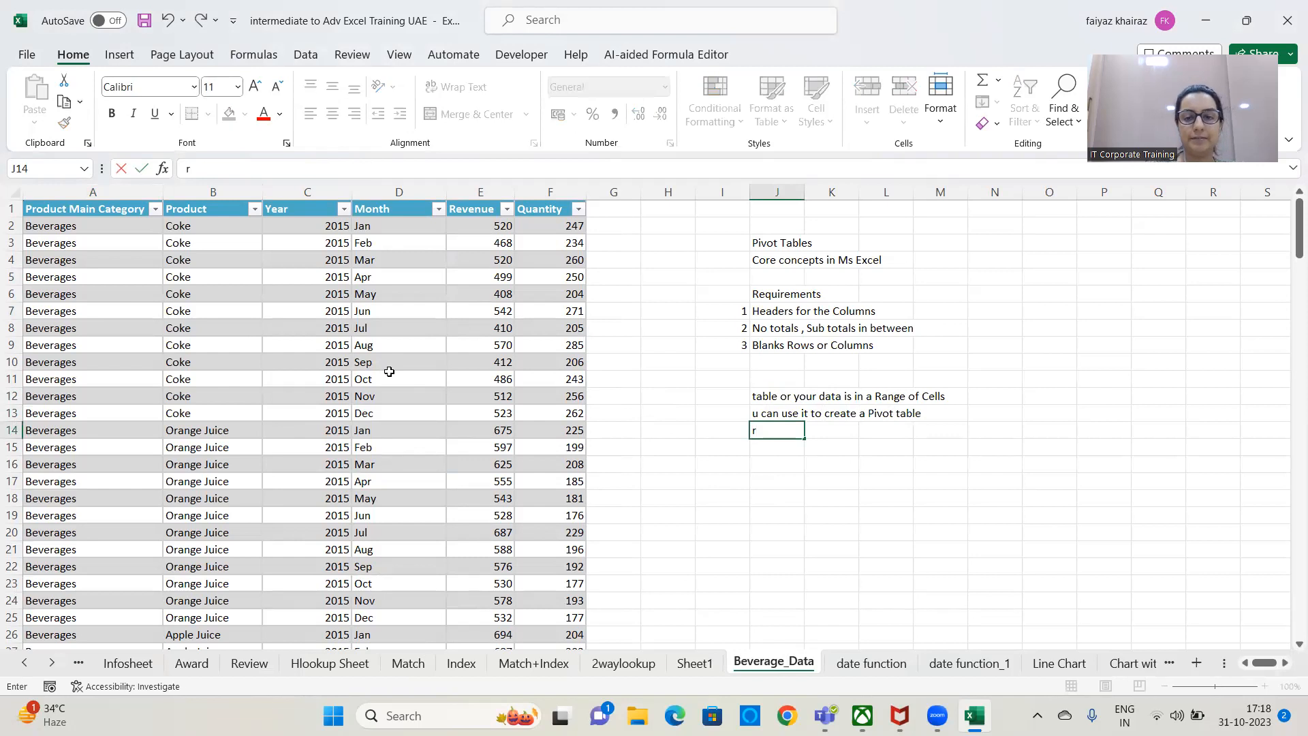
type("le -")
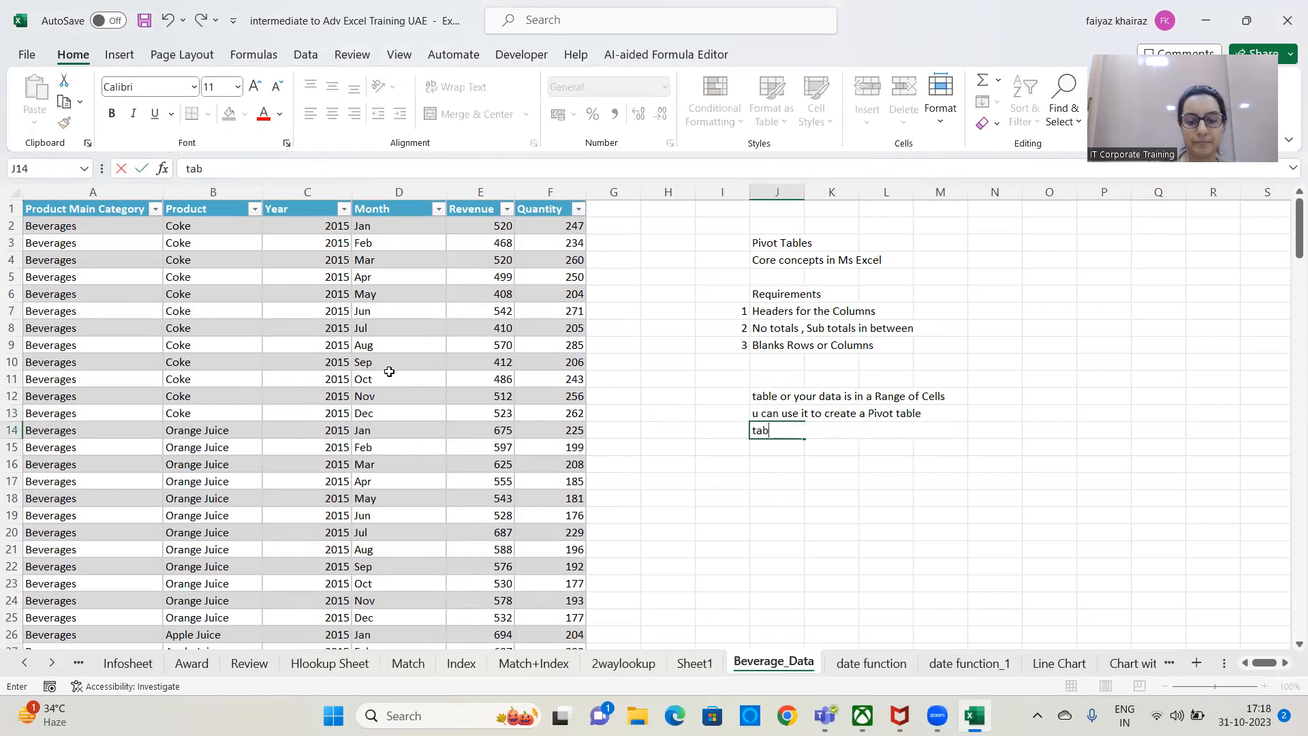
type(" Adv")
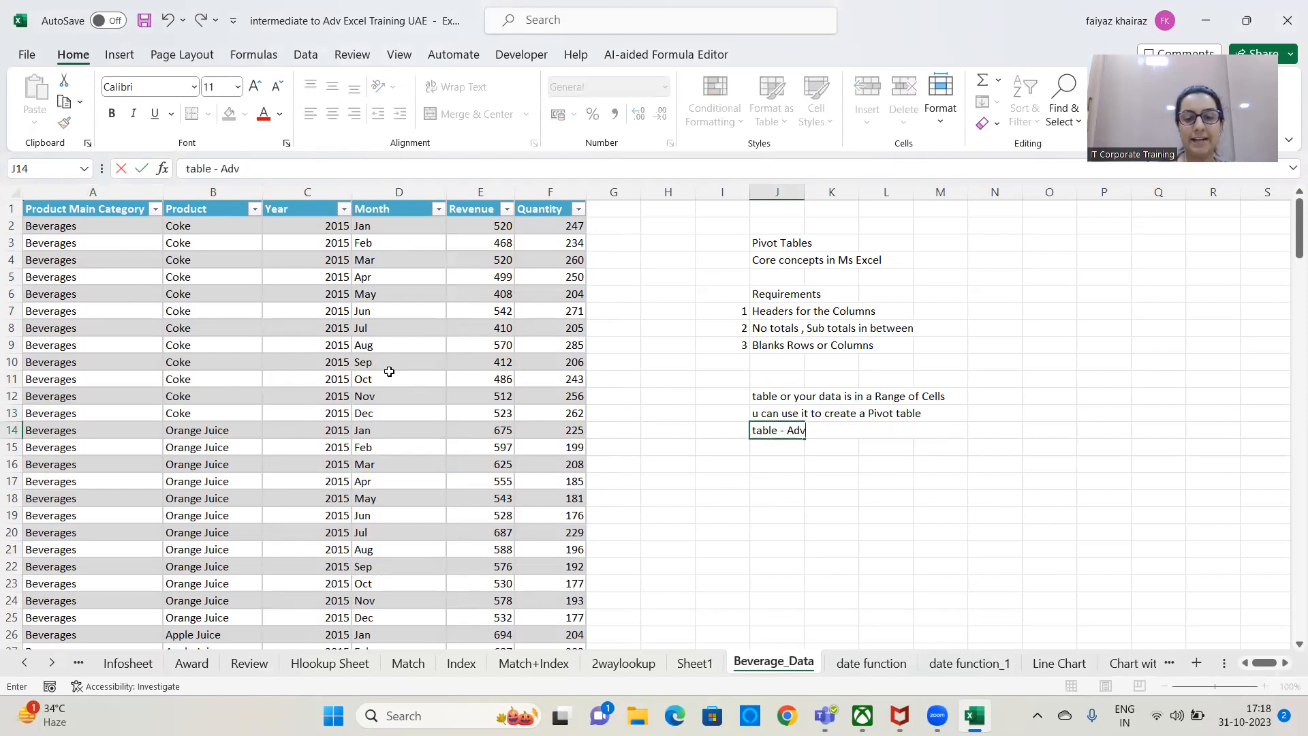
type(" here is th")
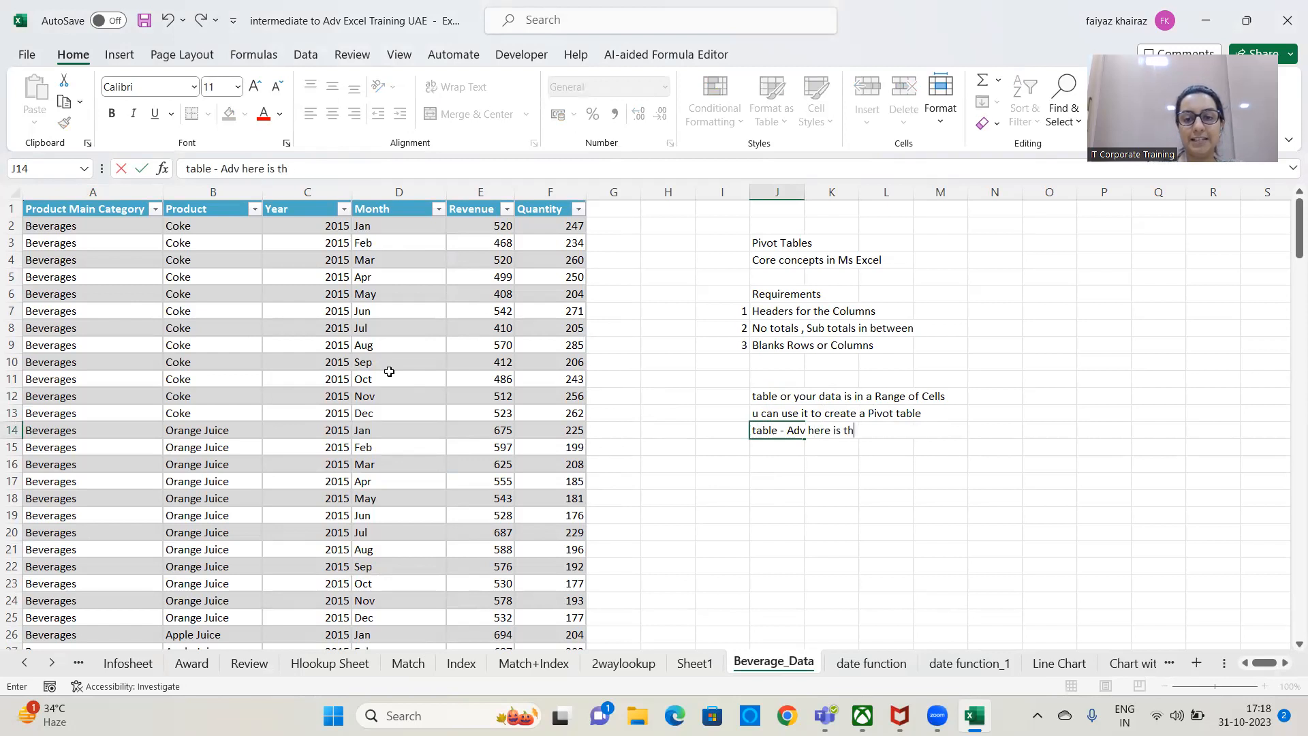
type("at when ne")
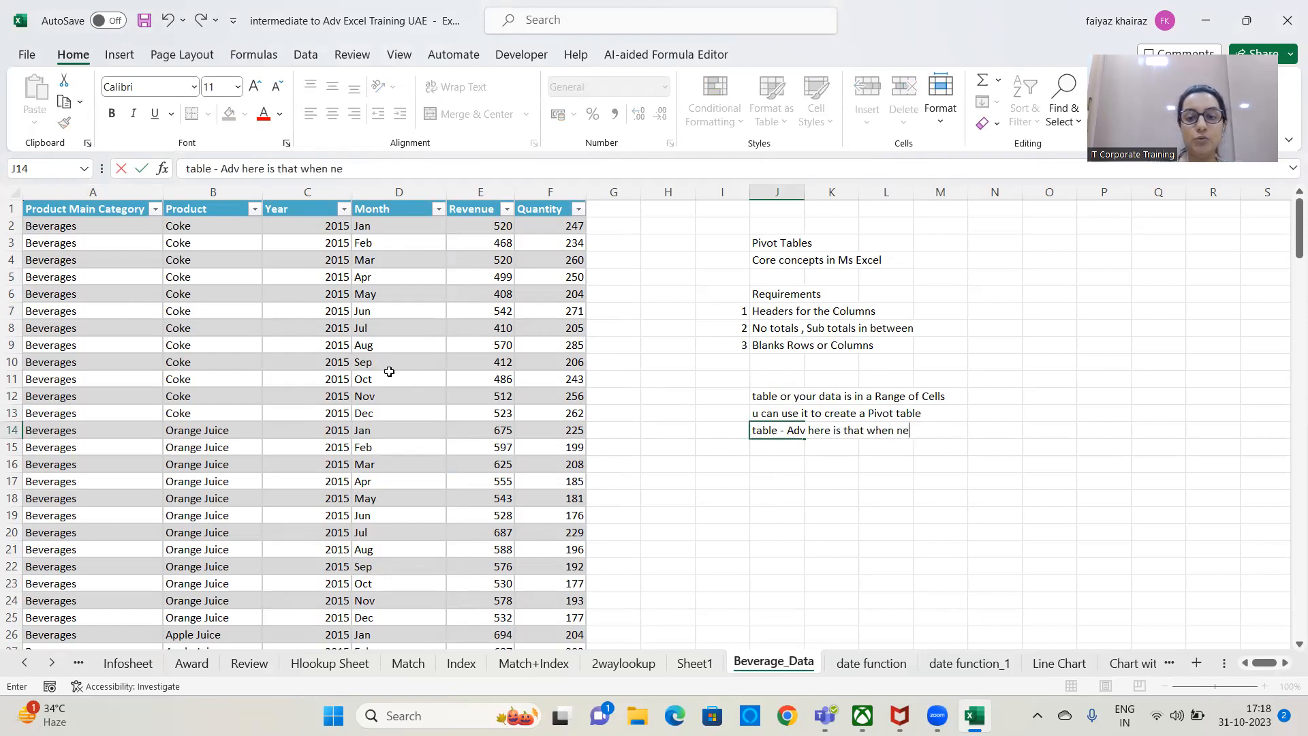
type("w entries ar")
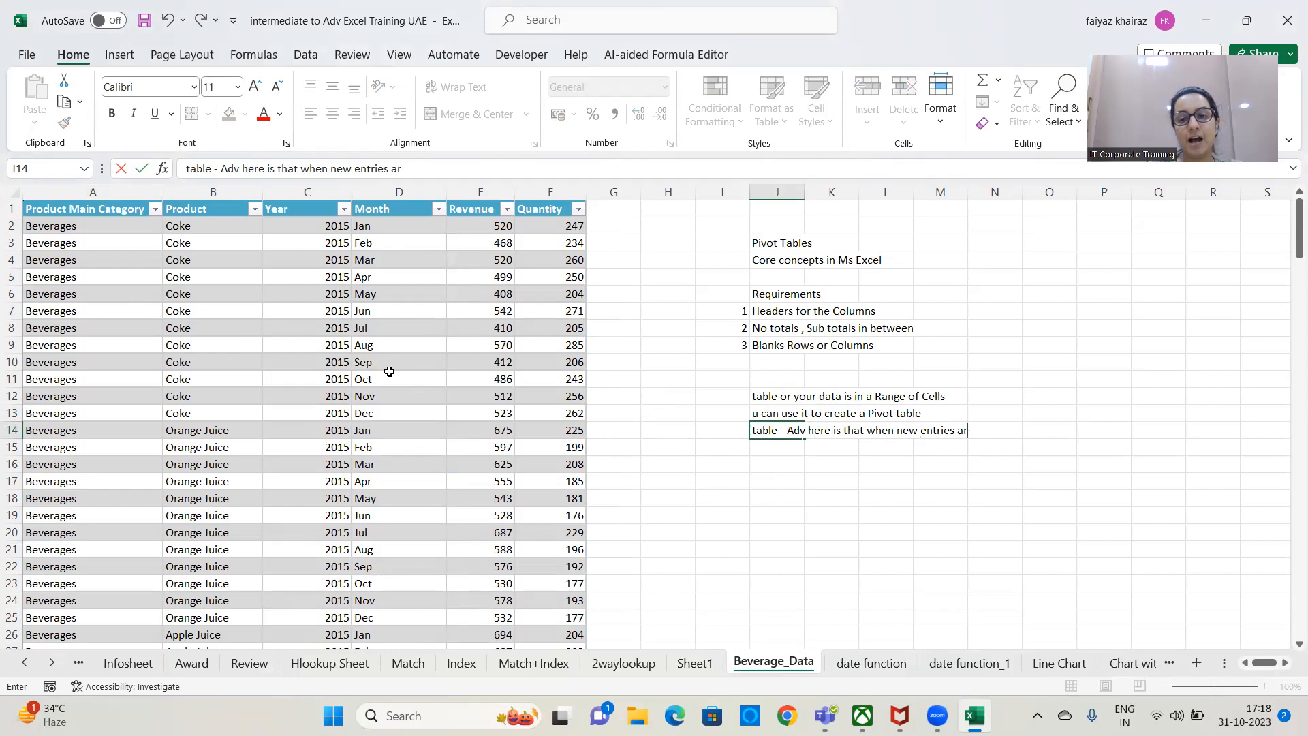
type("e added")
key("Return")
Complete the note with "it will auto update itself" in cell J15.
type("it will")
type(" auto")
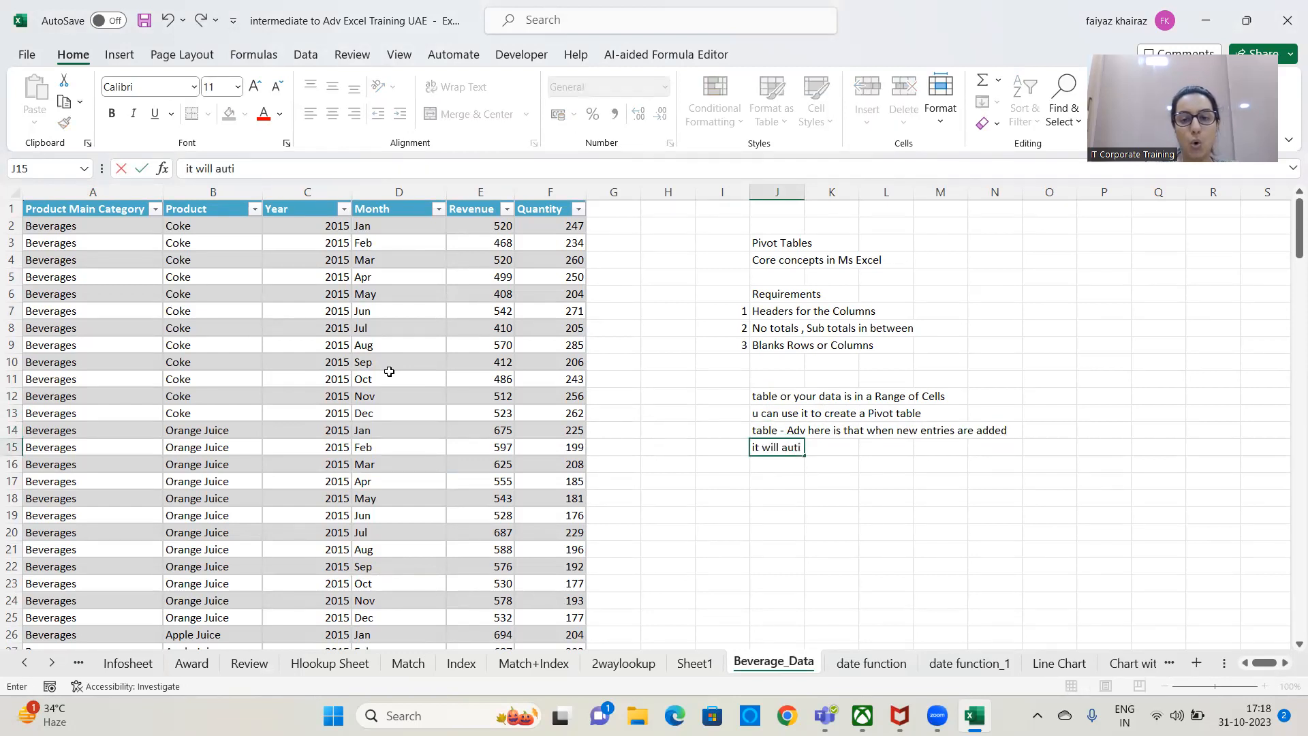
type(" update itseld")
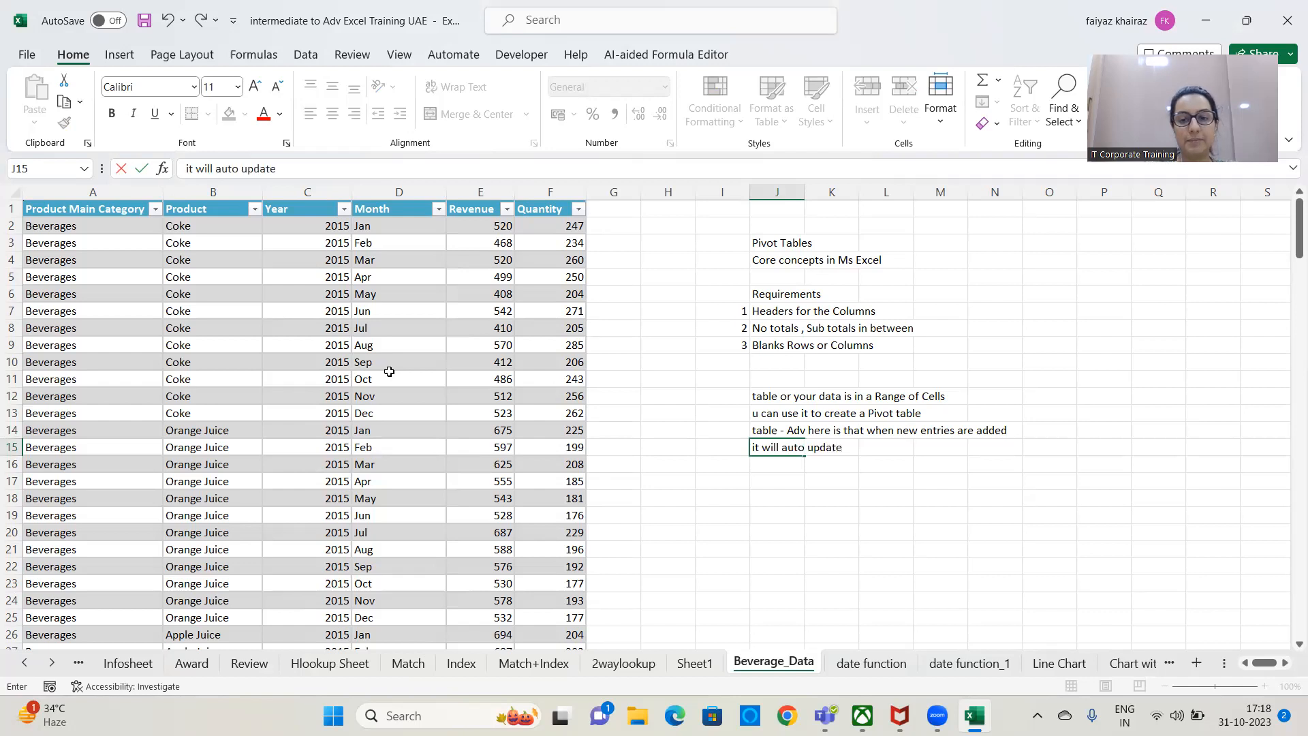
key("BackSpace")
type("f")
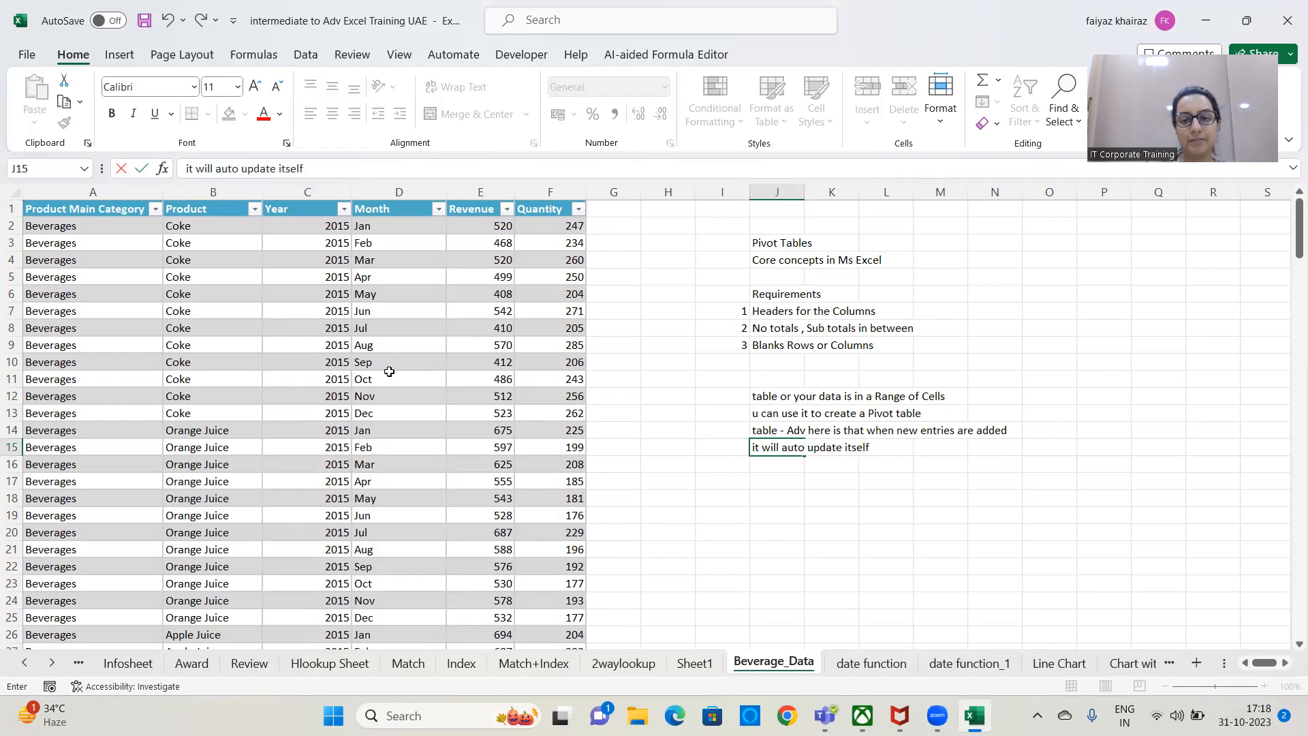
key("Return")
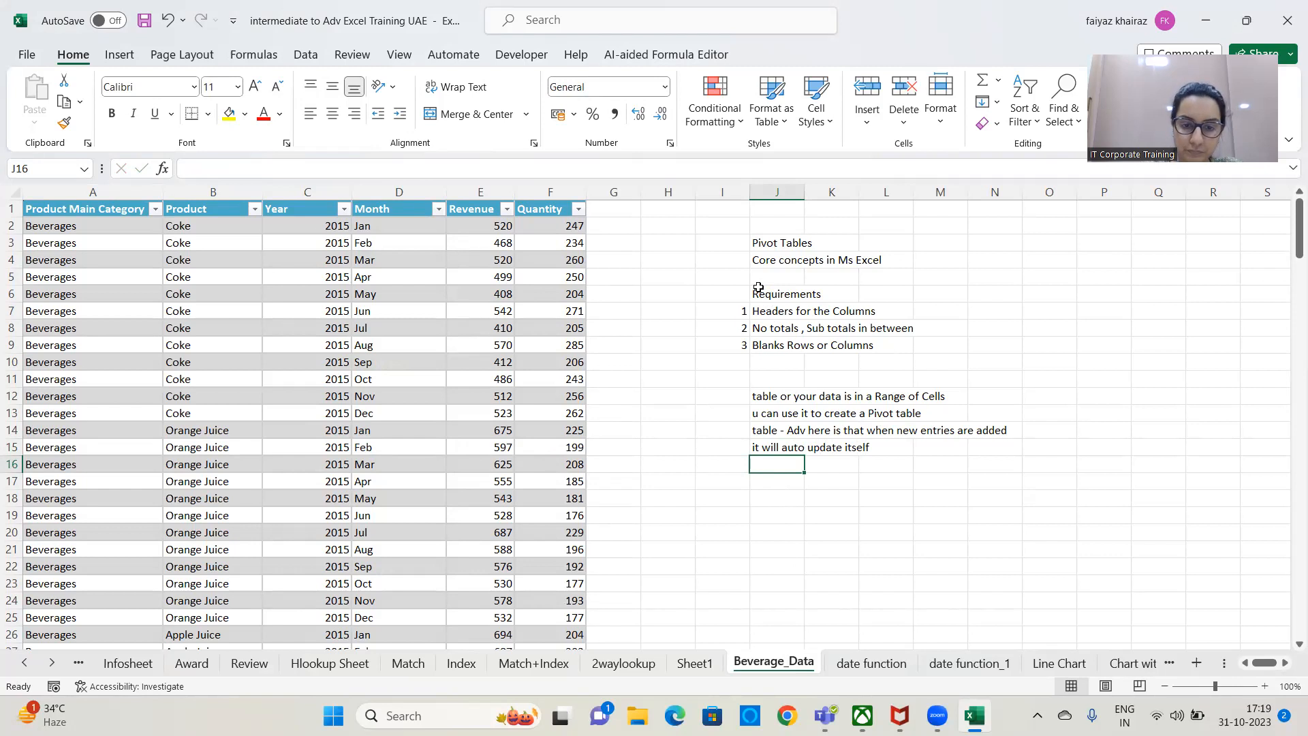
left_click(820, 545)
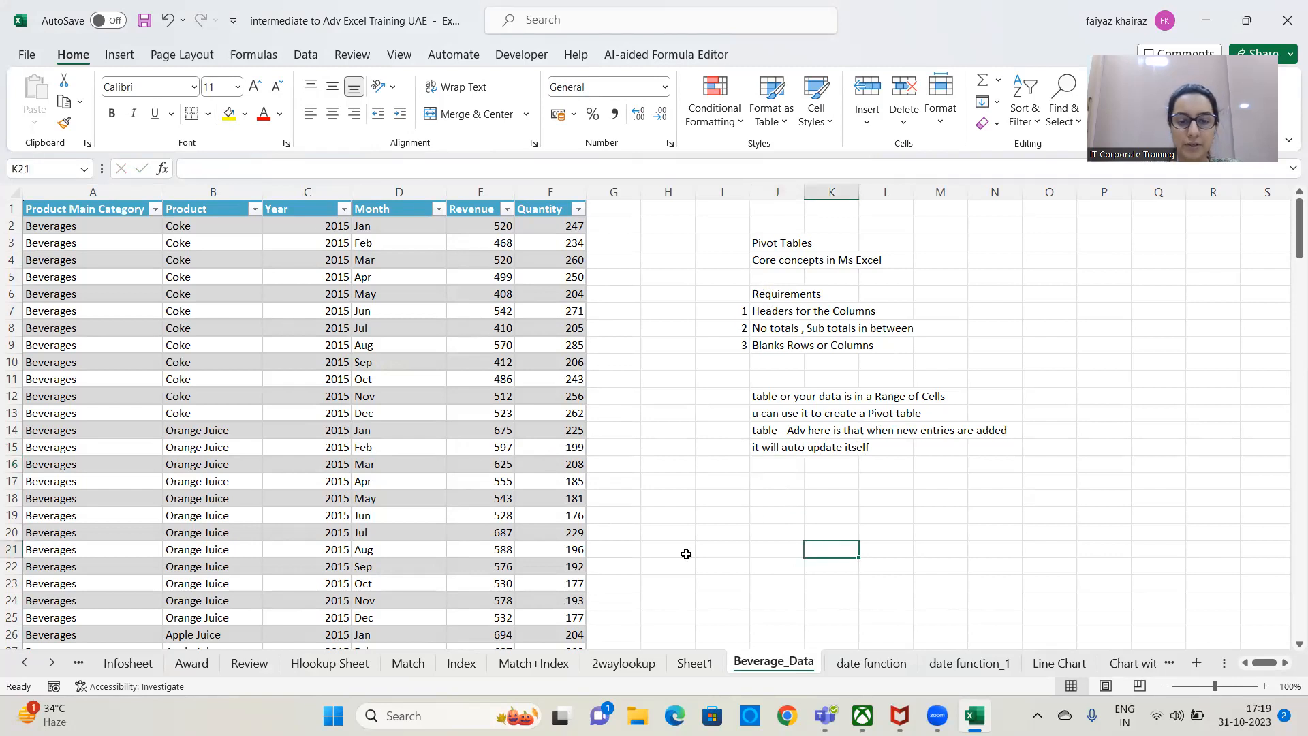
left_click(777, 475)
Start a new PivotTable from the Beverage_Data table and enlarge its setup dialog.
left_click(381, 346)
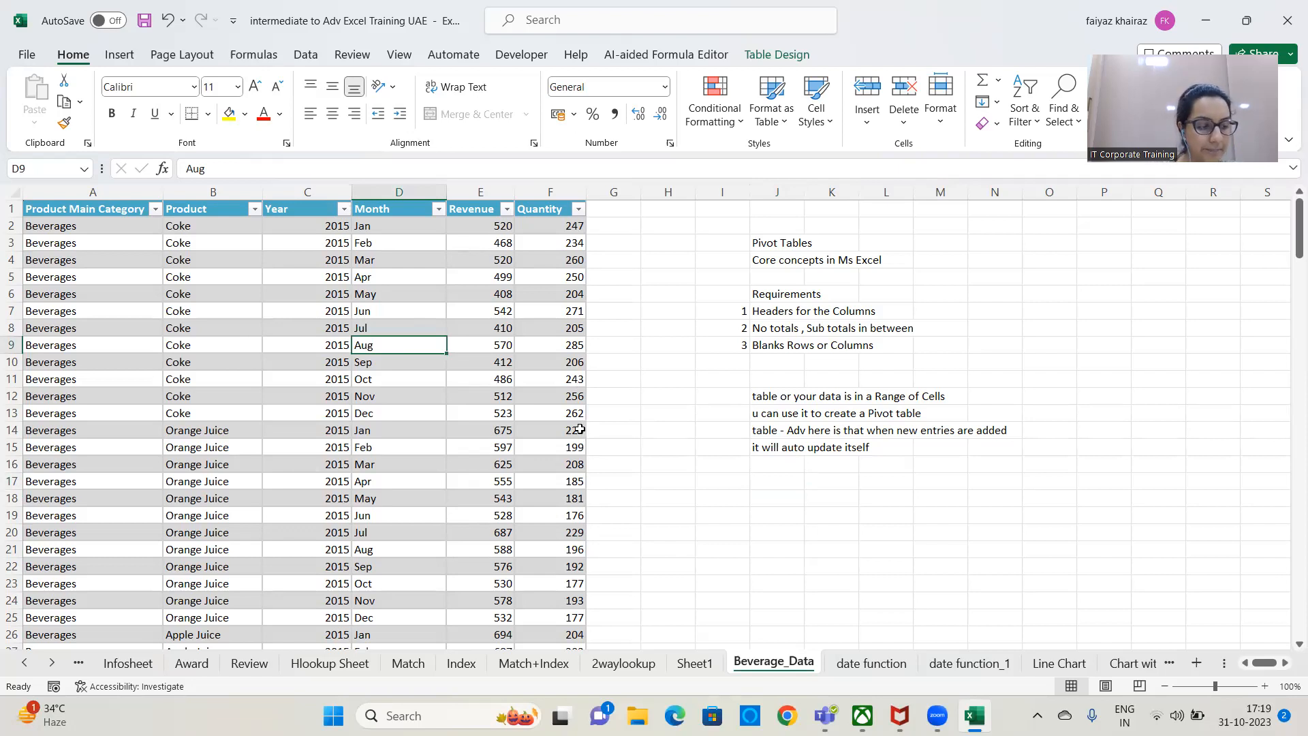
left_click(159, 324)
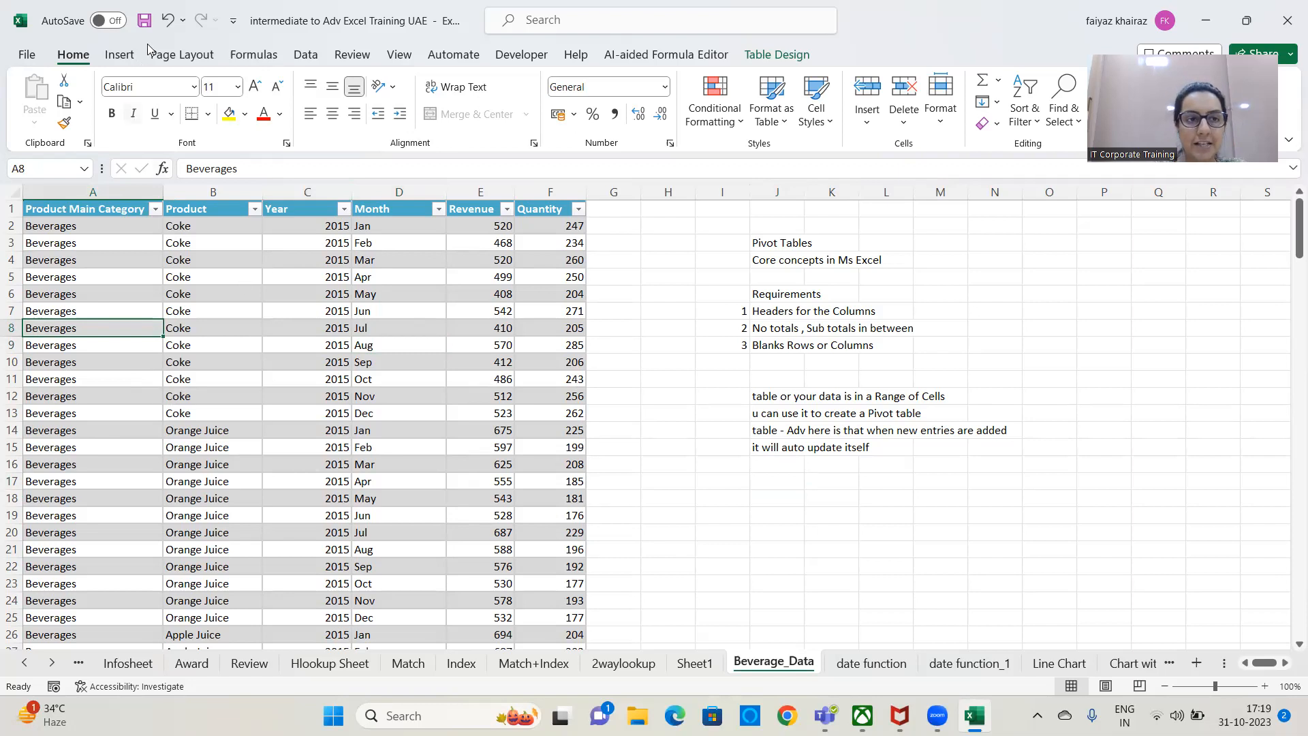
left_click(123, 62)
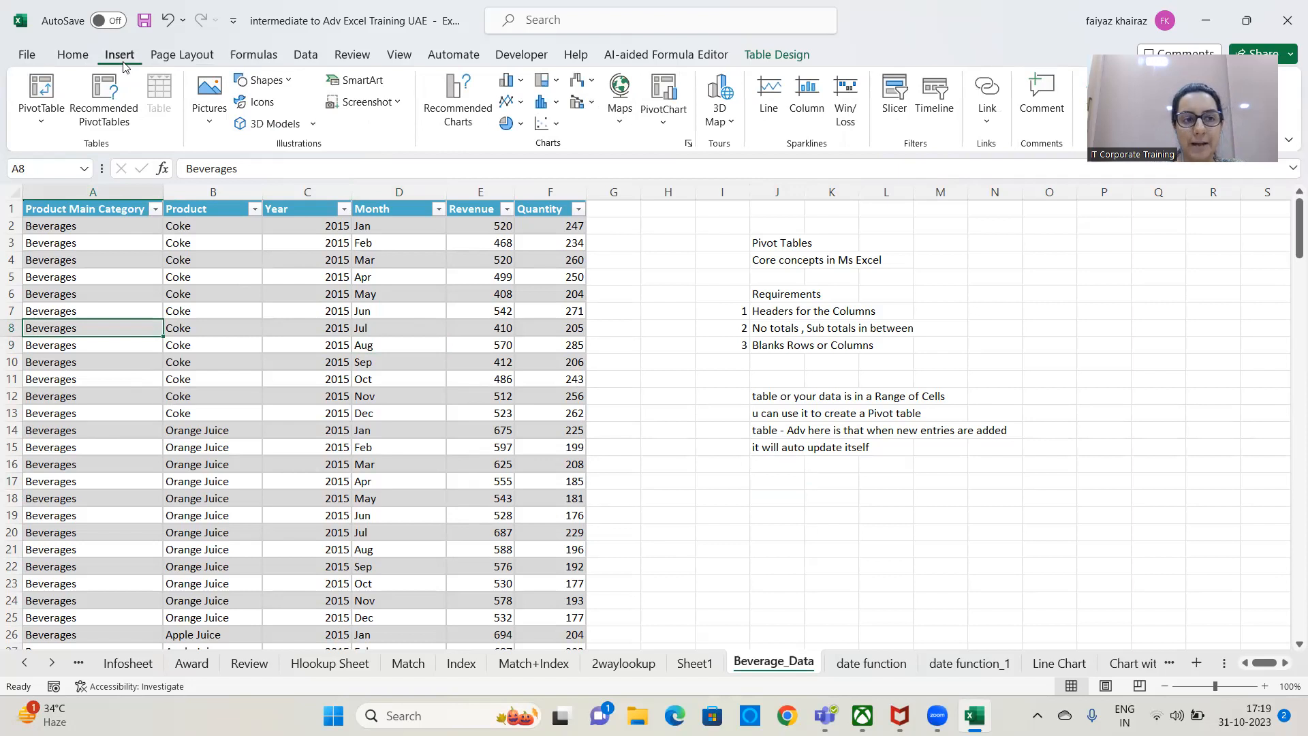
left_click(41, 117)
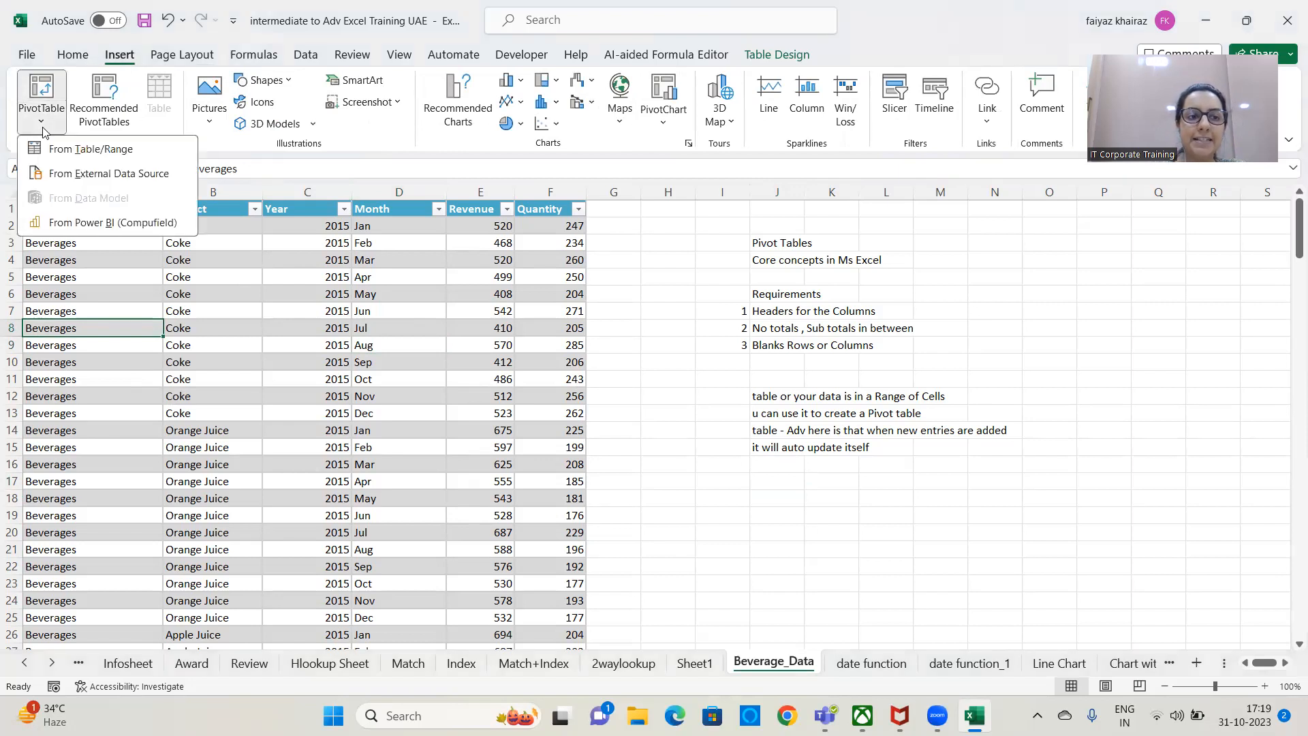
left_click(152, 149)
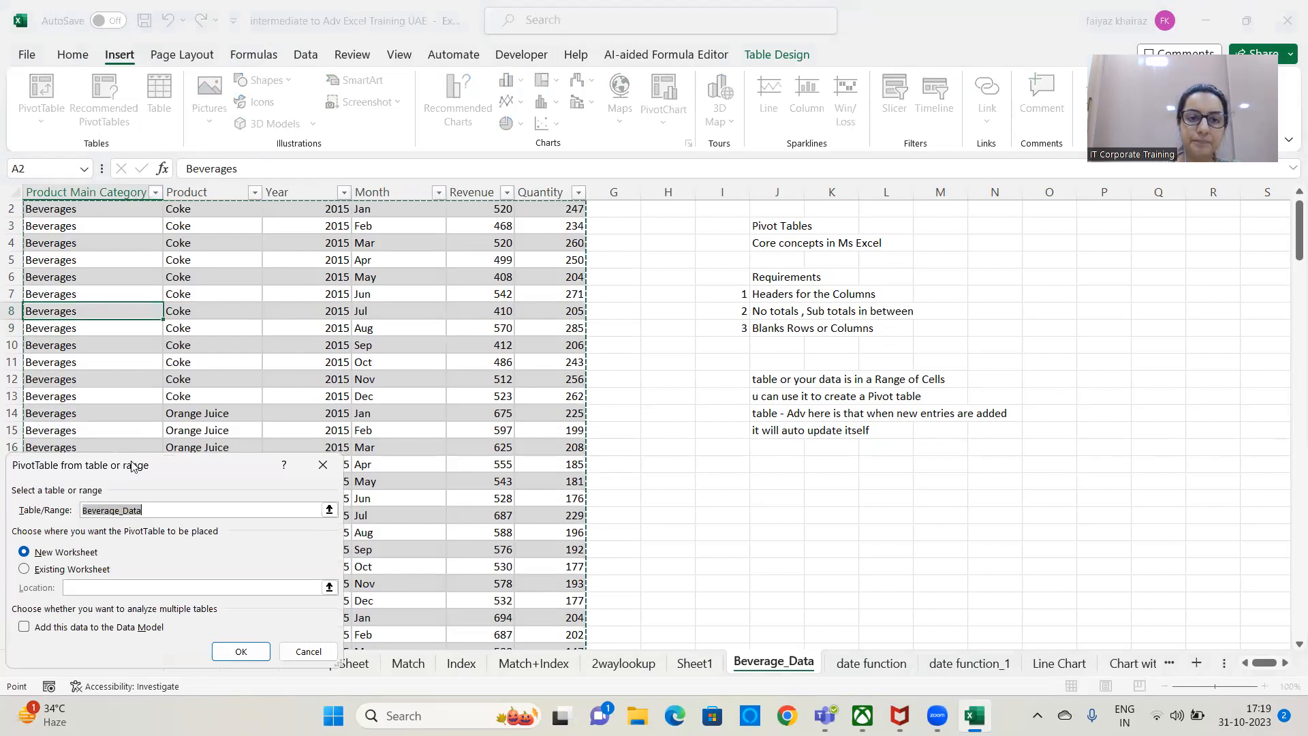
left_click_drag(132, 464, 489, 72)
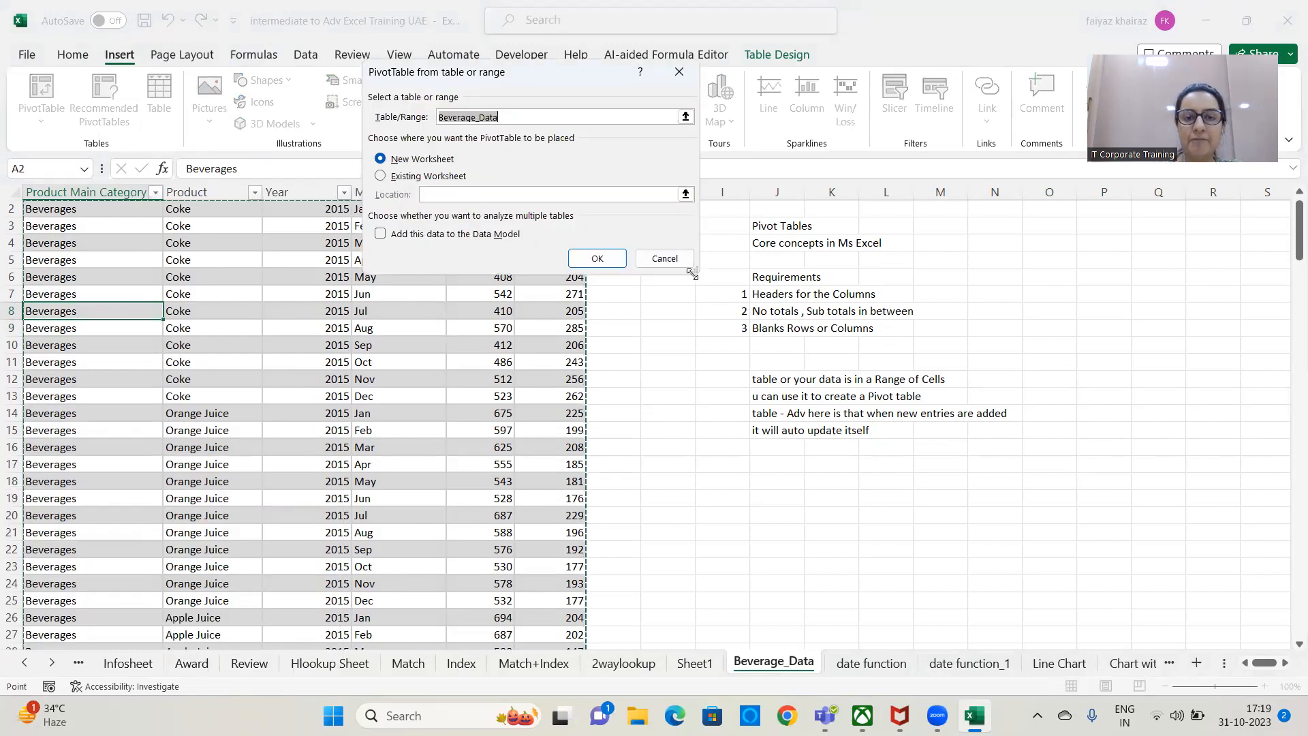
left_click_drag(692, 273, 879, 425)
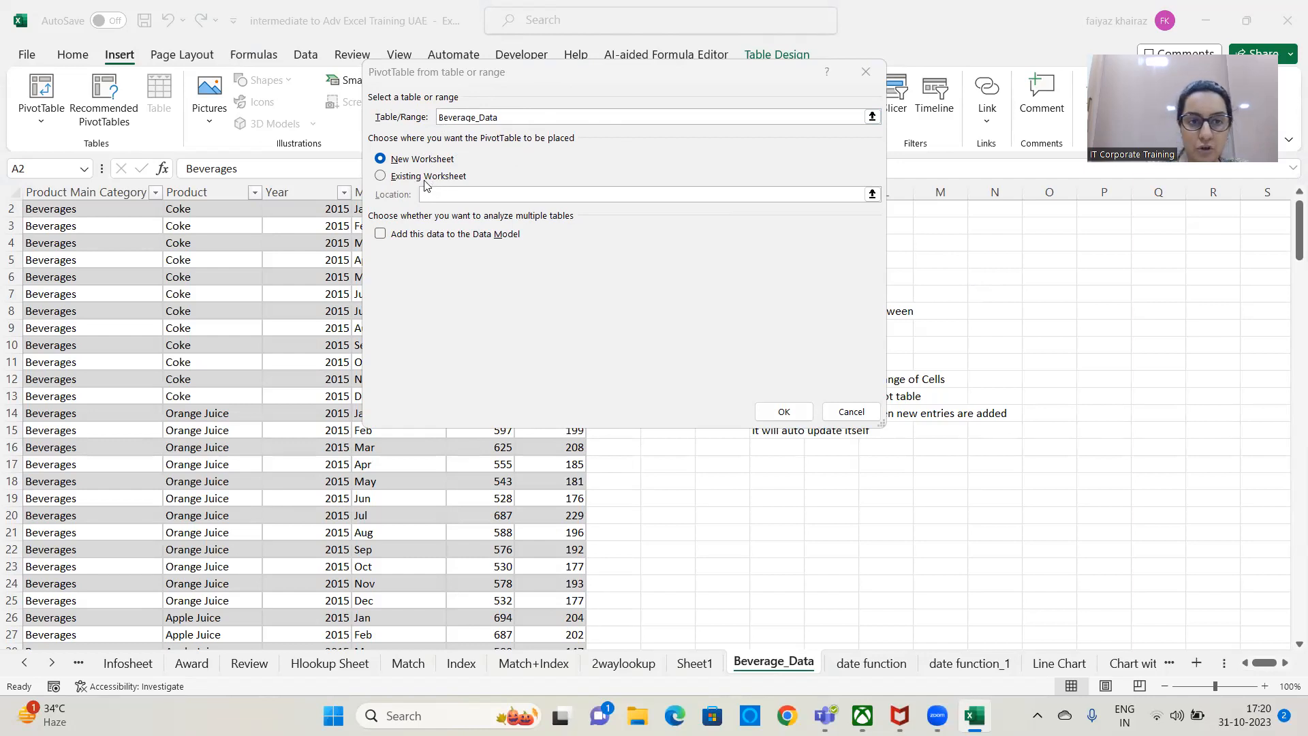
left_click(381, 176)
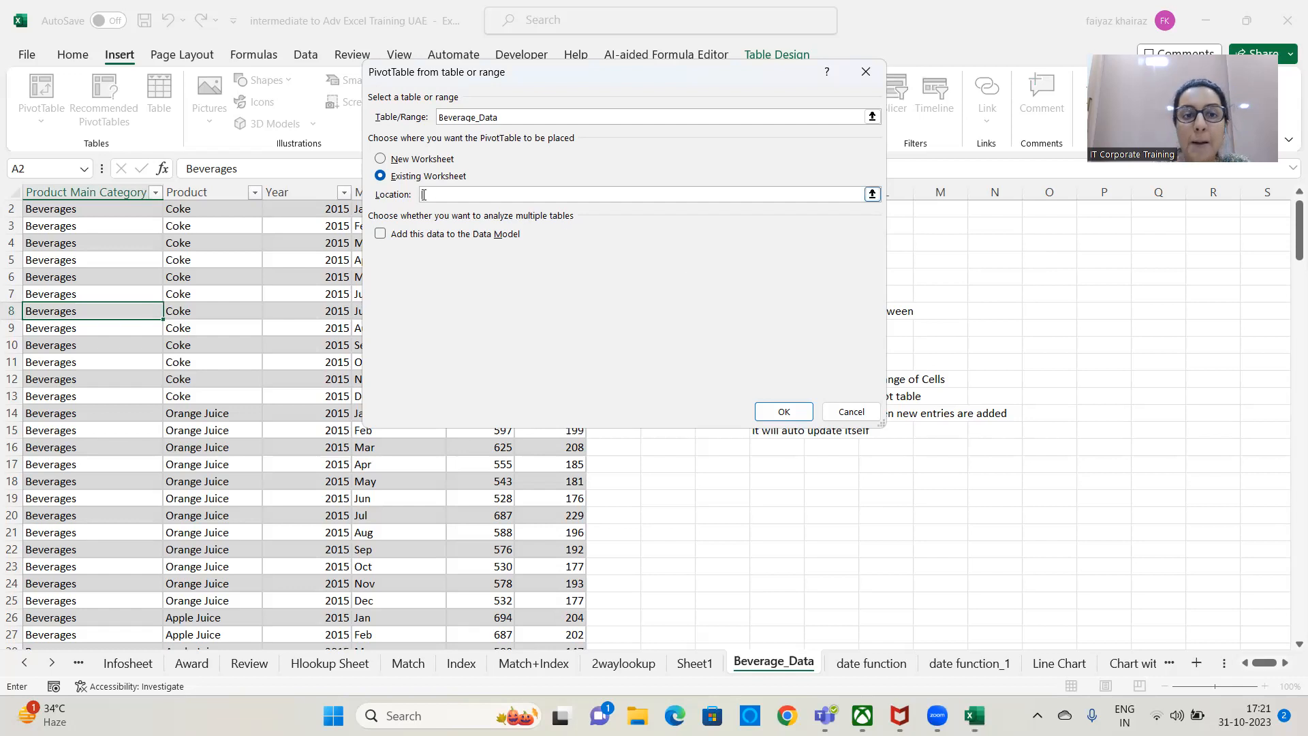
left_click(1049, 244)
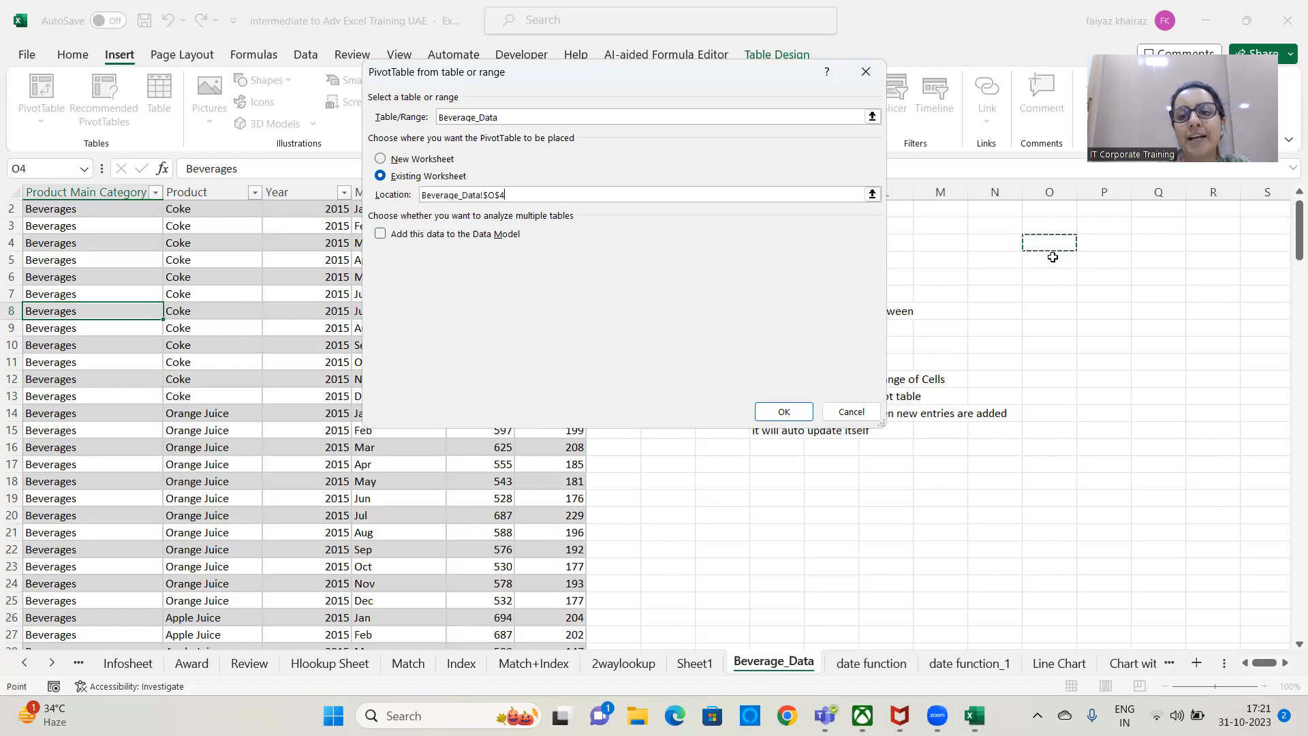
left_click(1123, 239)
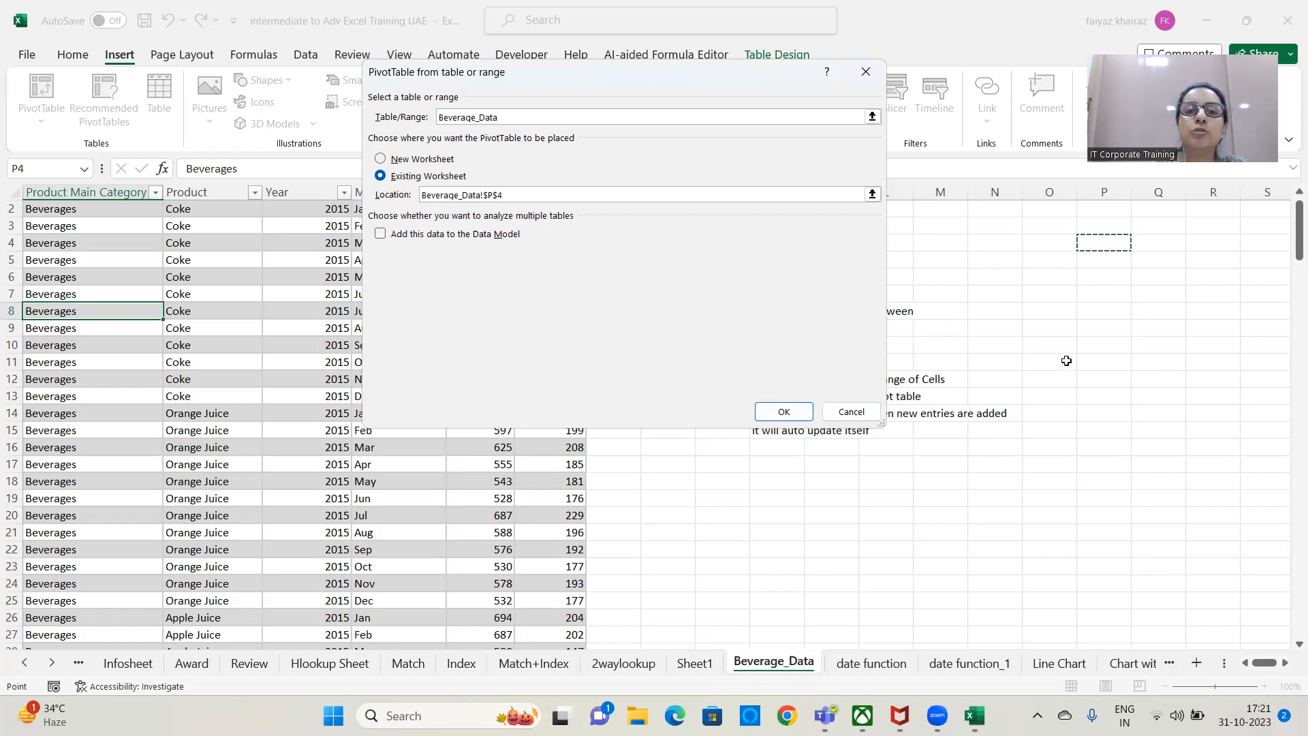
left_click(1097, 223)
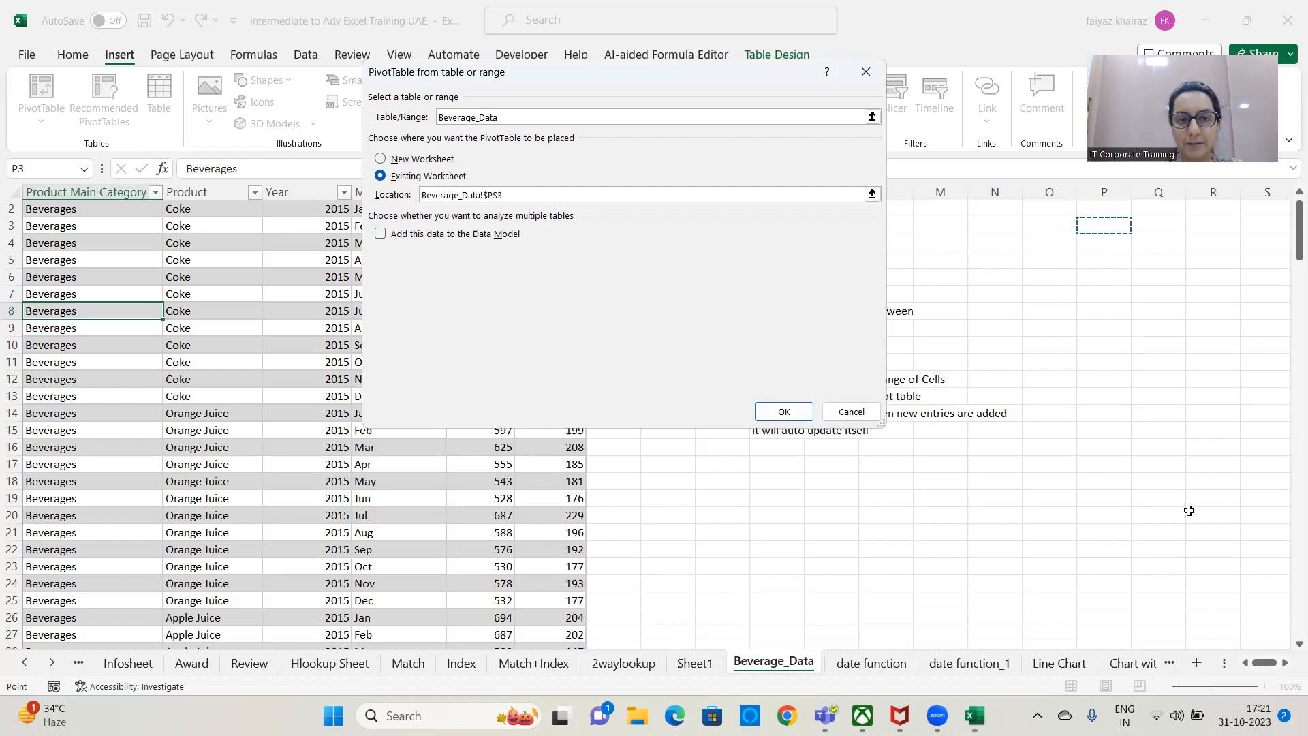
Set the PivotTable's placement to a new worksheet and create it.
left_click(380, 161)
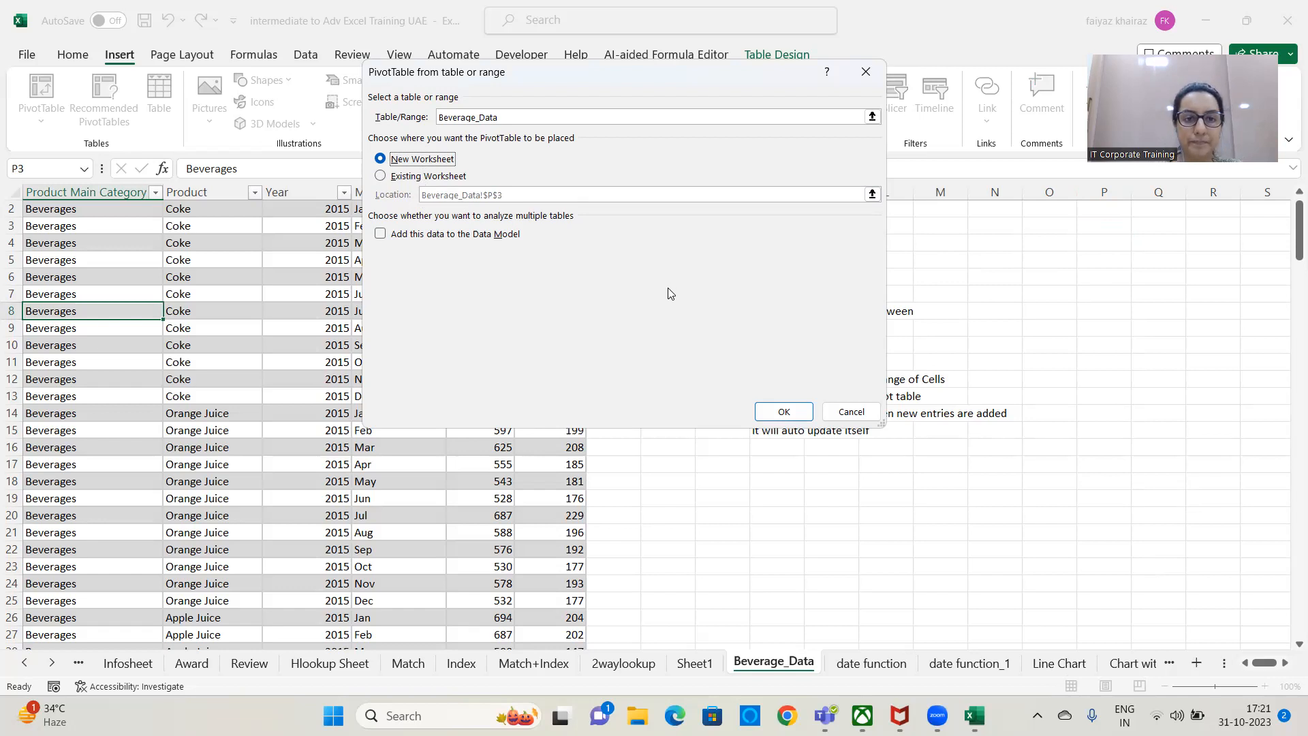
left_click(783, 413)
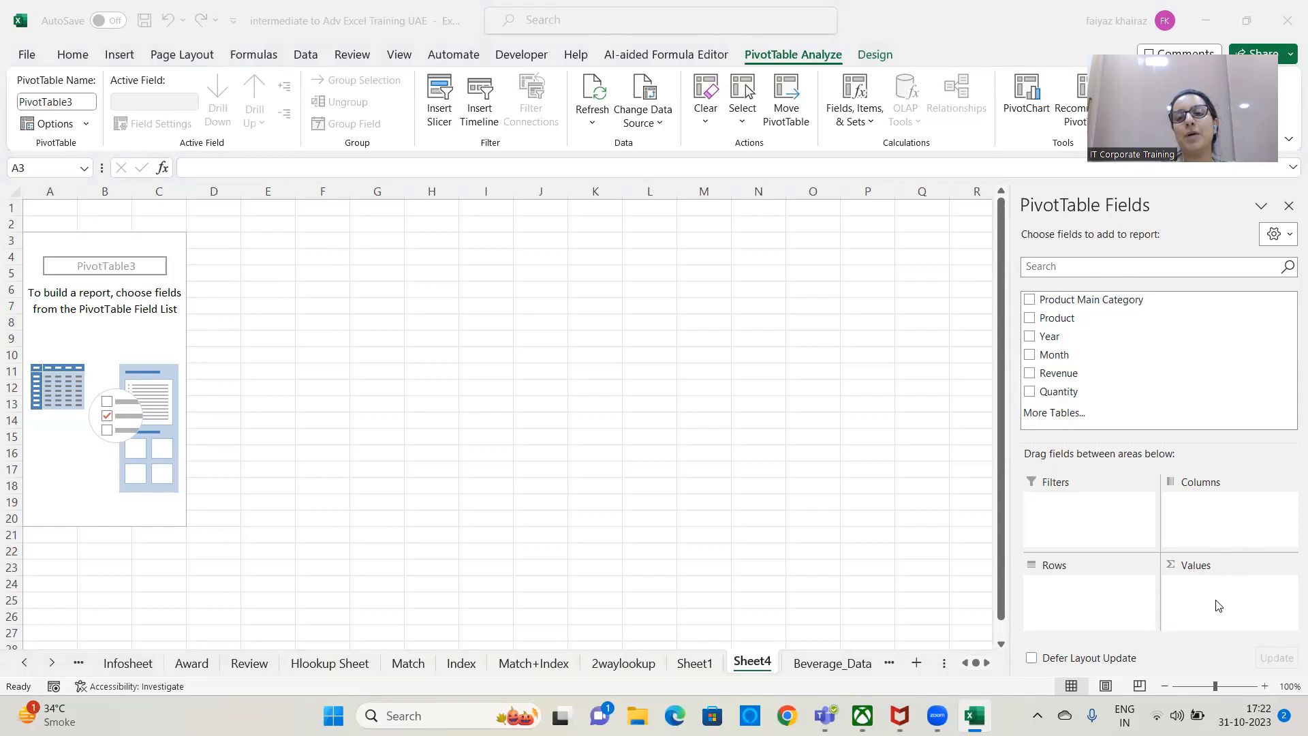
Enter the notes "Rows" in cell M4 and "Columns" in cell M5 beside the empty PivotTable.
left_click(704, 260)
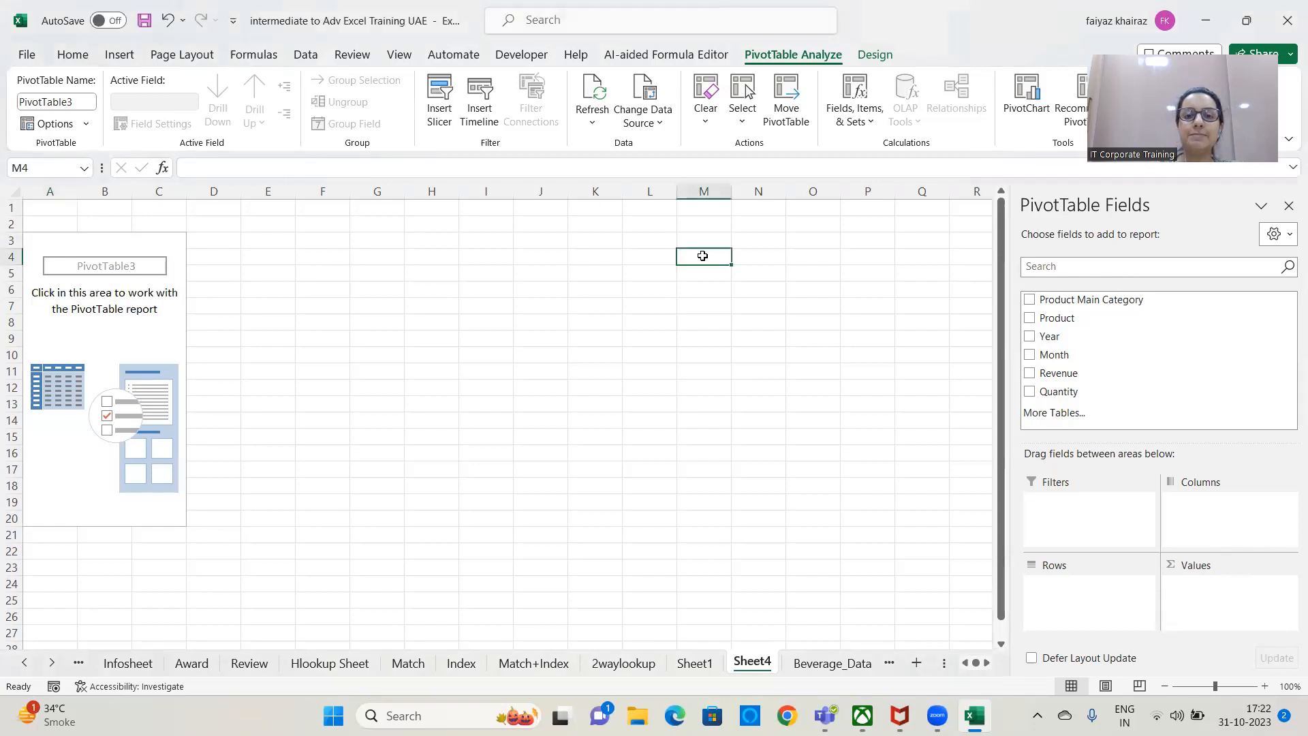
type("Rows")
key("Return")
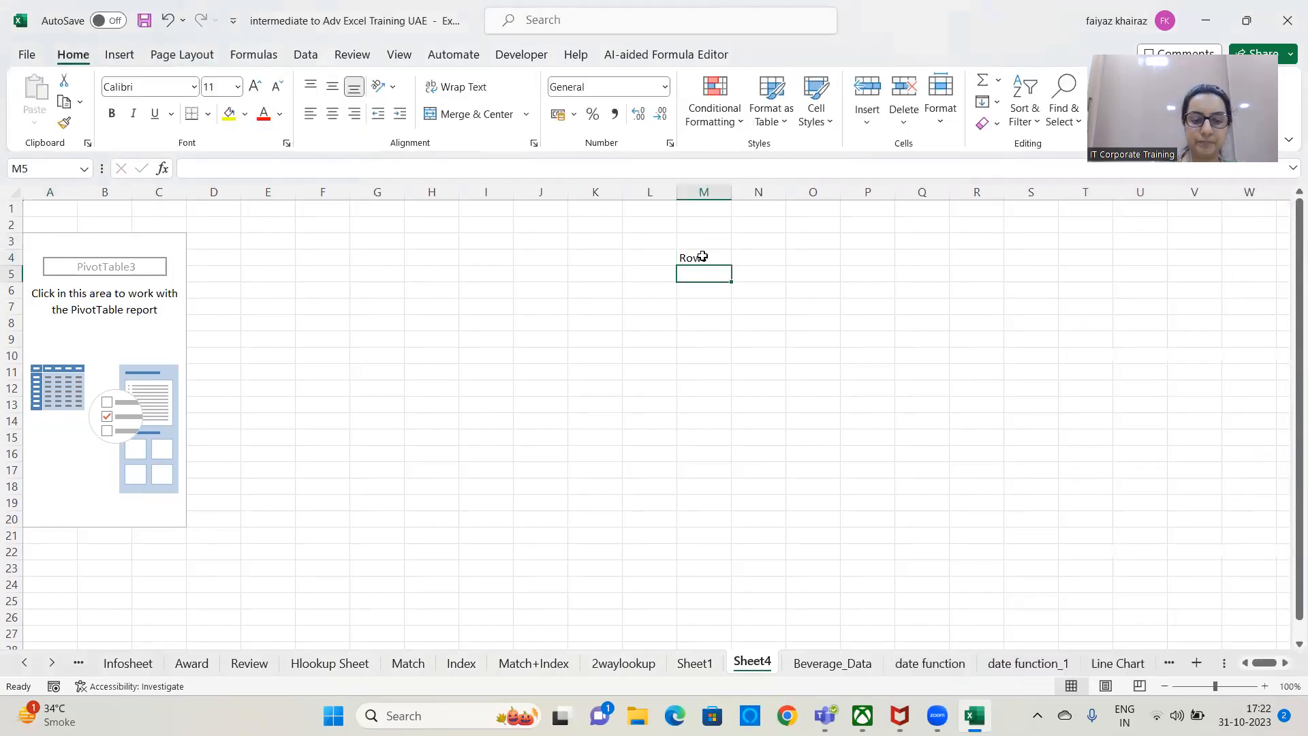
type("Columns")
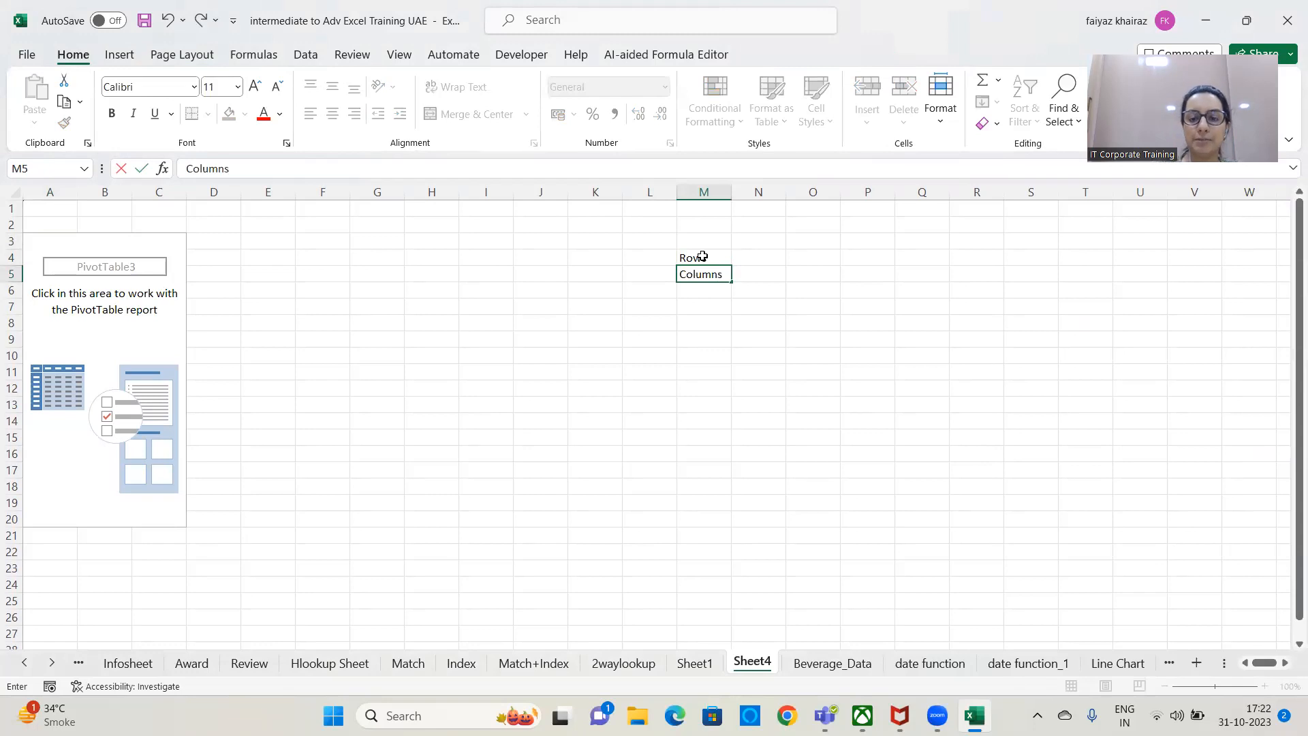
key("Return")
Enter "For Labels - Category , Sub Category, Product names" in cell M6.
type("For Labels - C")
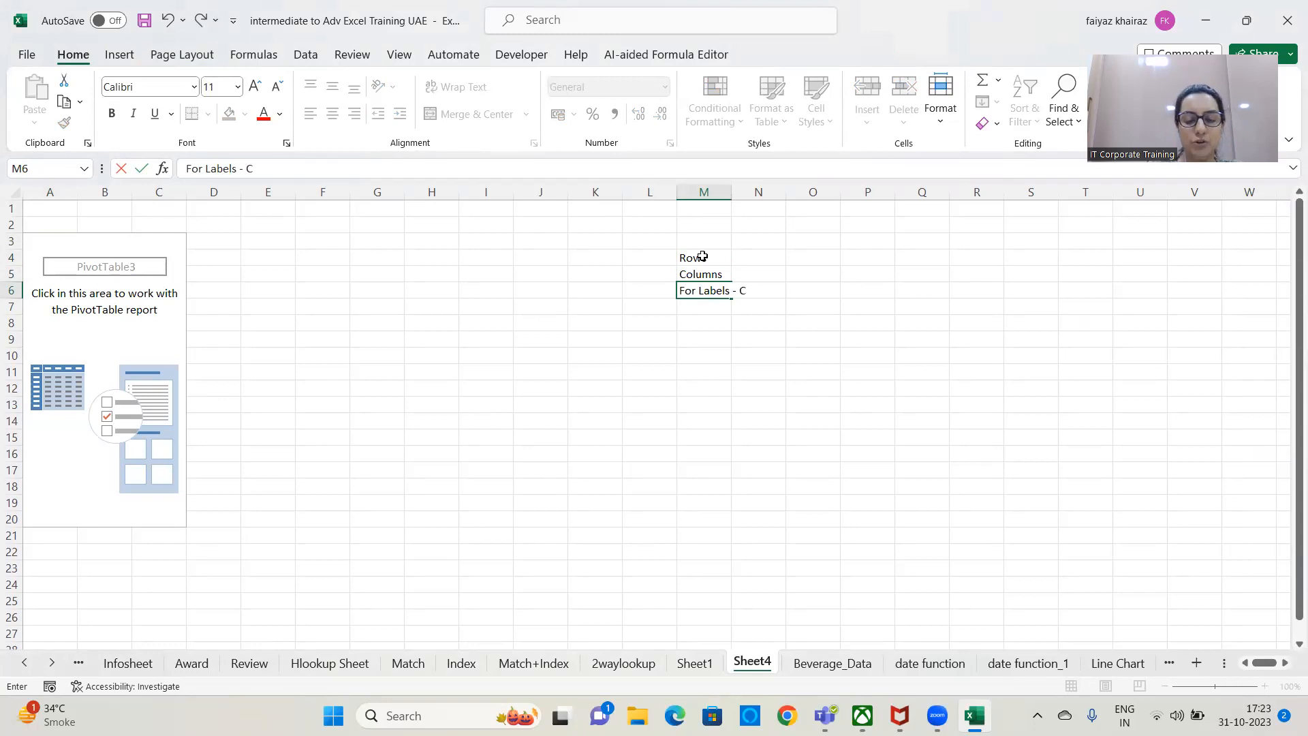
type("ategory")
type(" , Sub C")
type("atef")
type("gorym")
key("BackSpace")
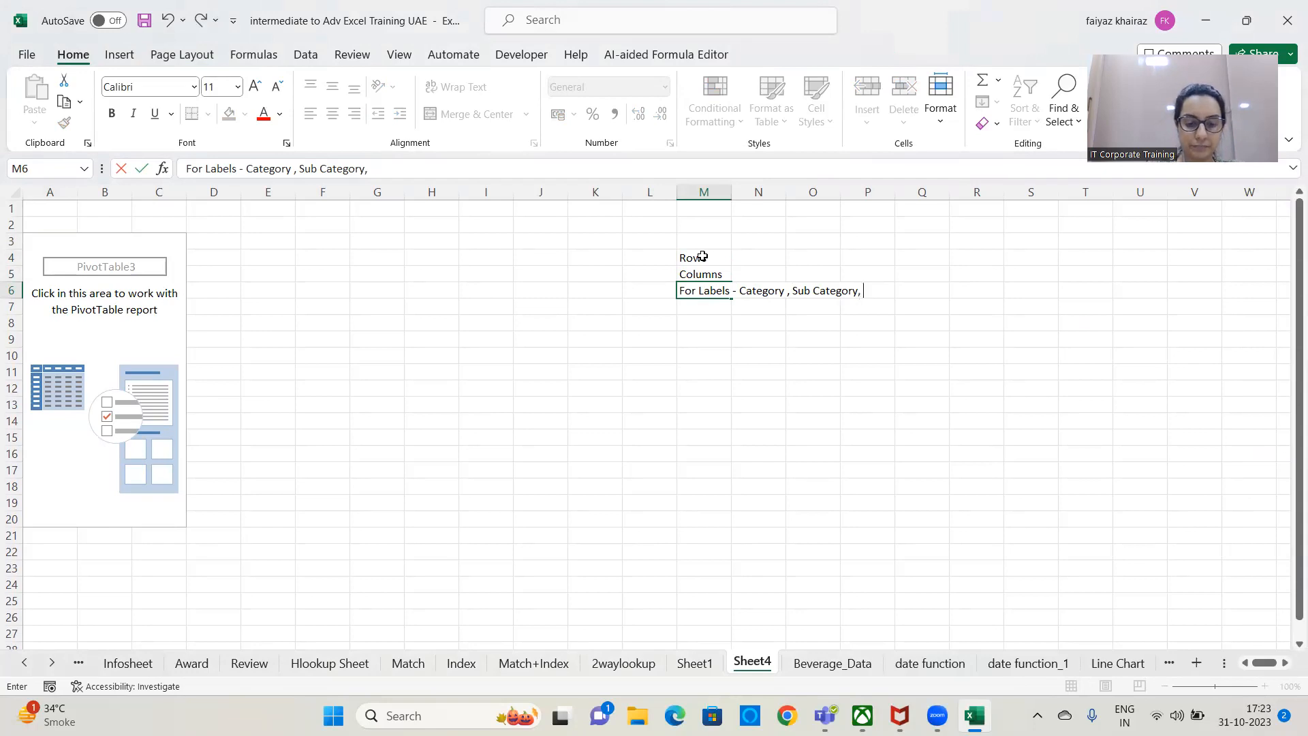
type(", Product bam")
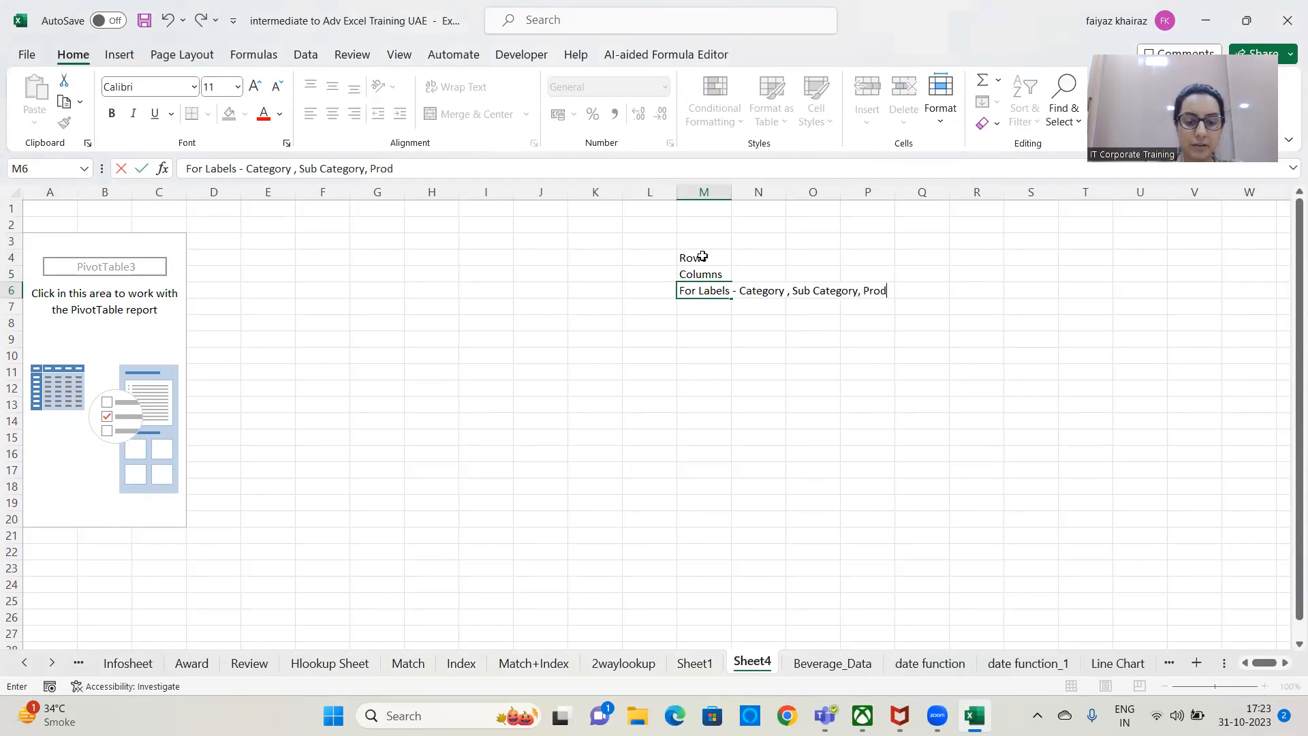
key("BackSpace")
key("BackSpace")
key("BackSpace")
type("na,es")
key("BackSpace")
key("BackSpace")
key("BackSpace")
type("mes")
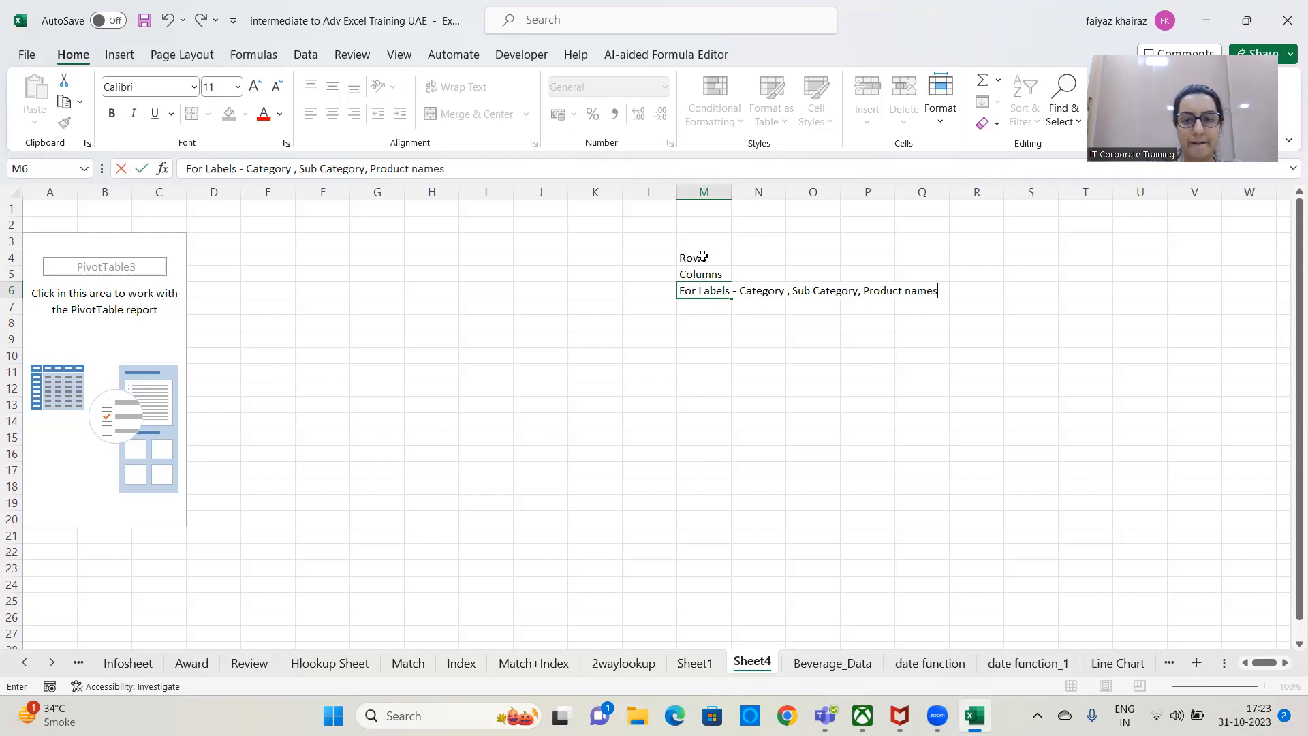
key("Return")
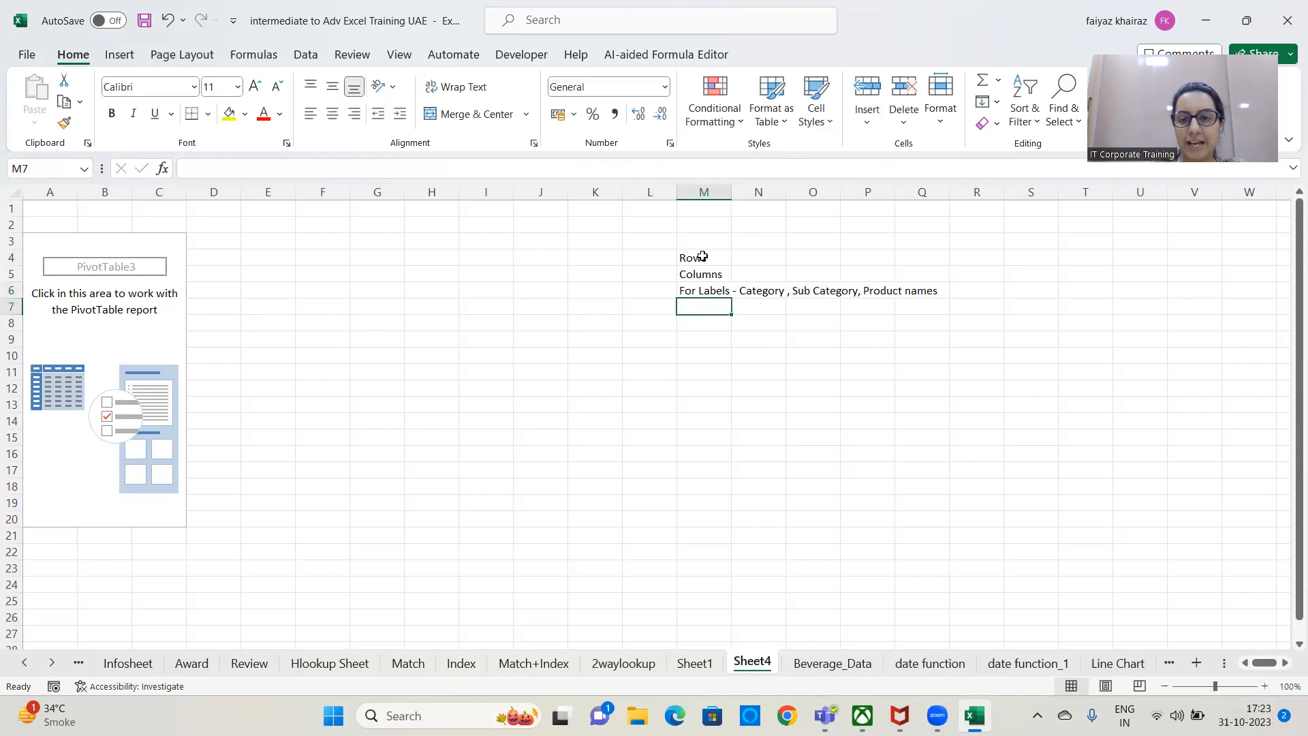
Enter "Region, Branch, Location, Customer Name, Ship Mode, Class," in cell M7 to extend the list of labels.
type("R")
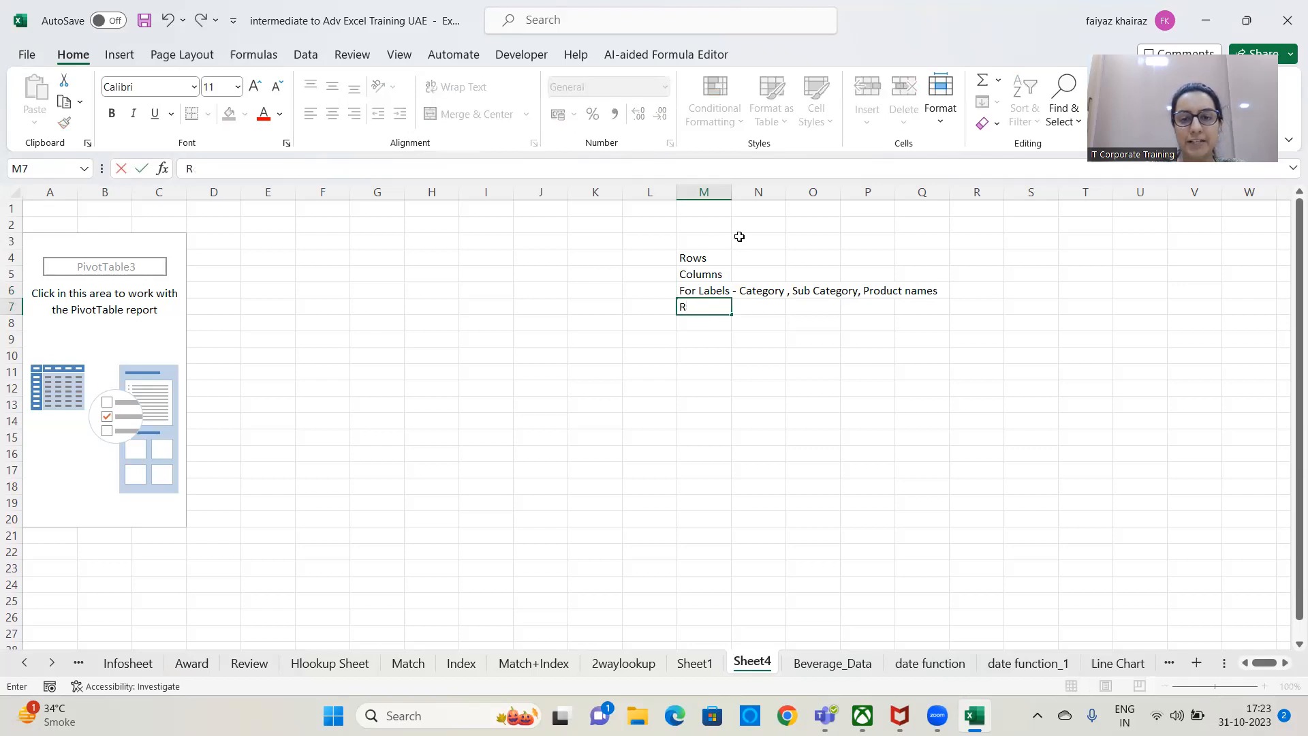
type("egion, Branch, Location, Customer Name")
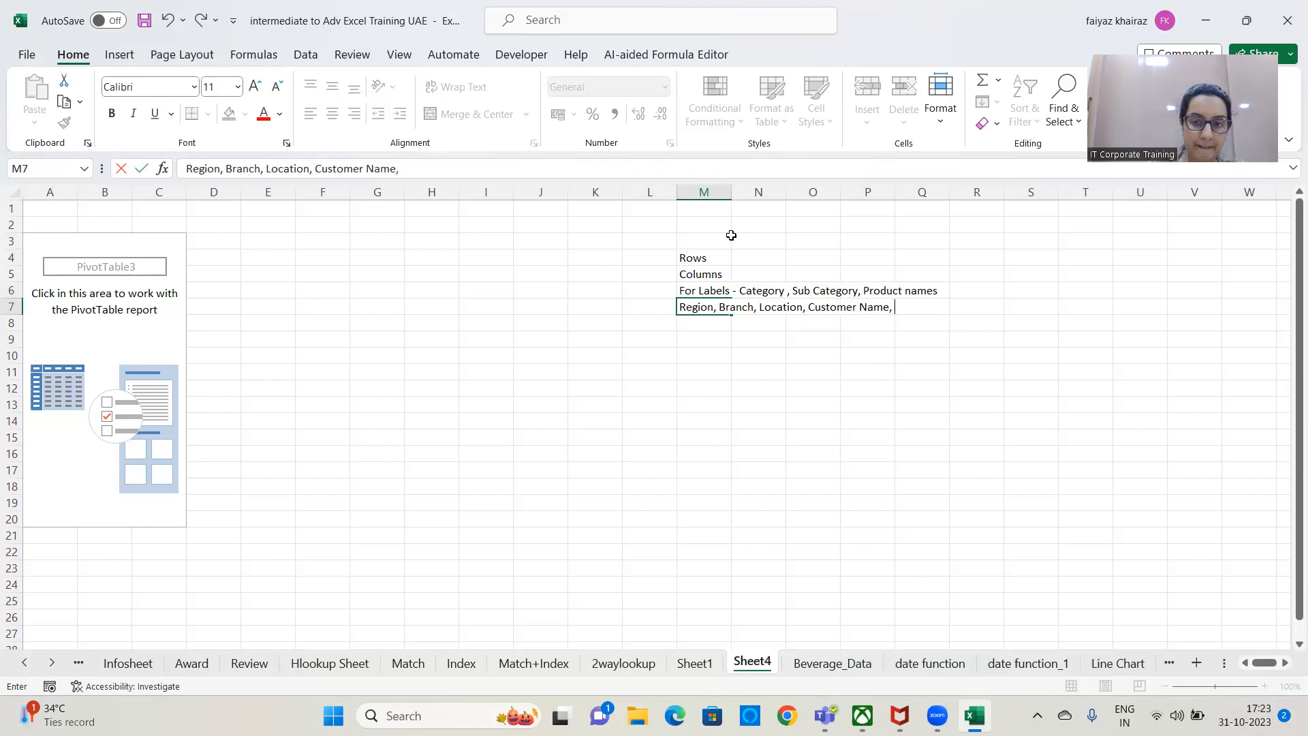
type(", Ship Mode")
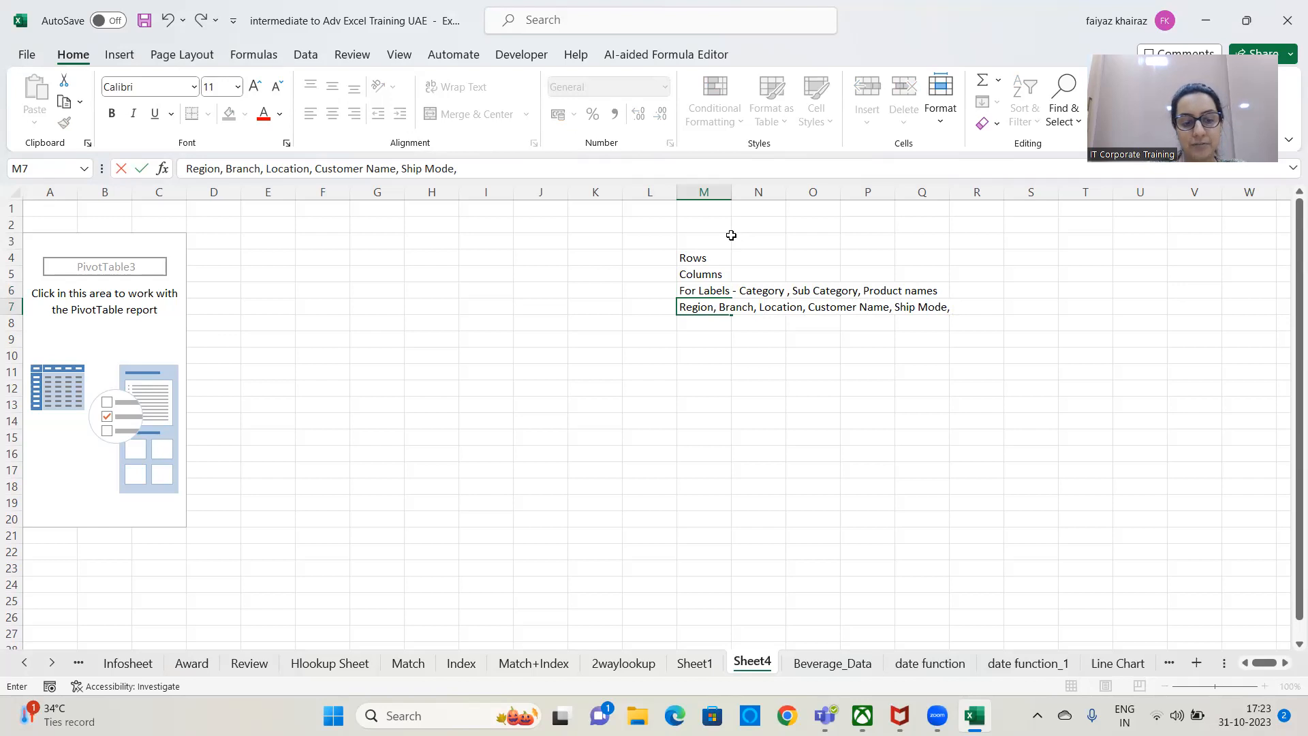
type(", Class,")
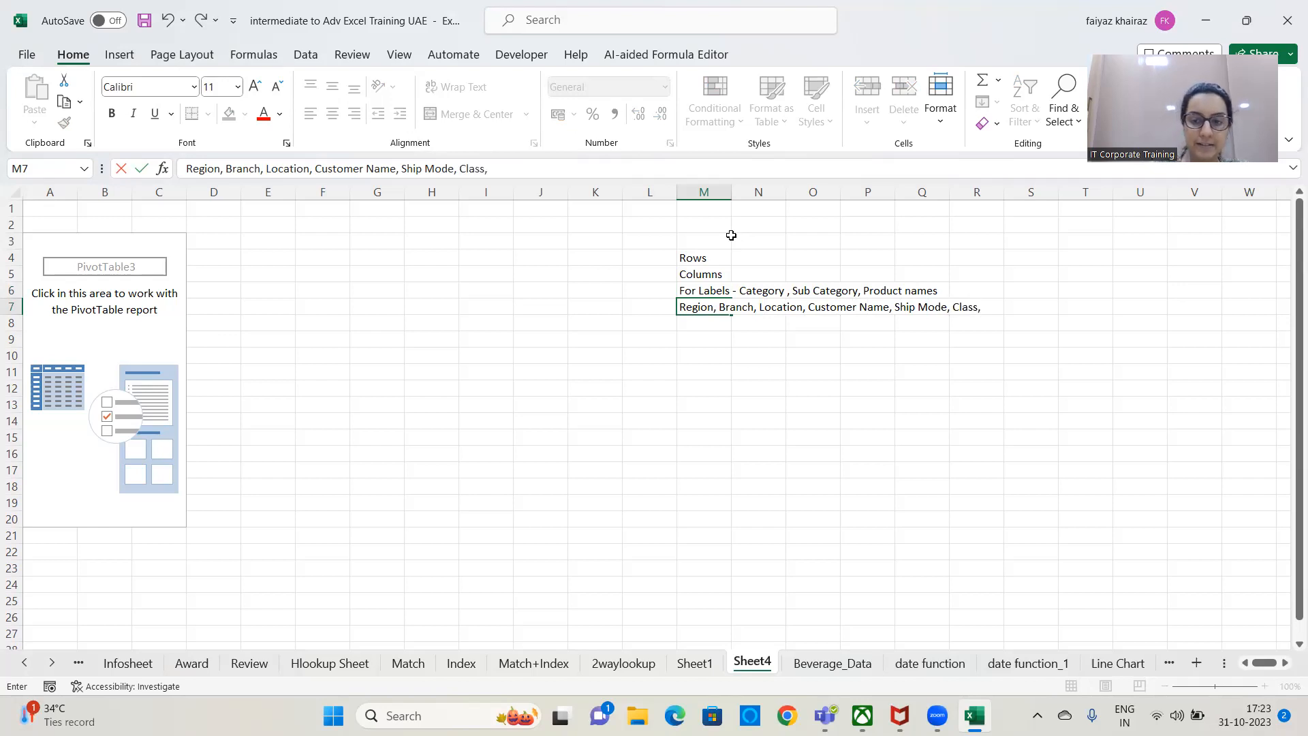
key("Return")
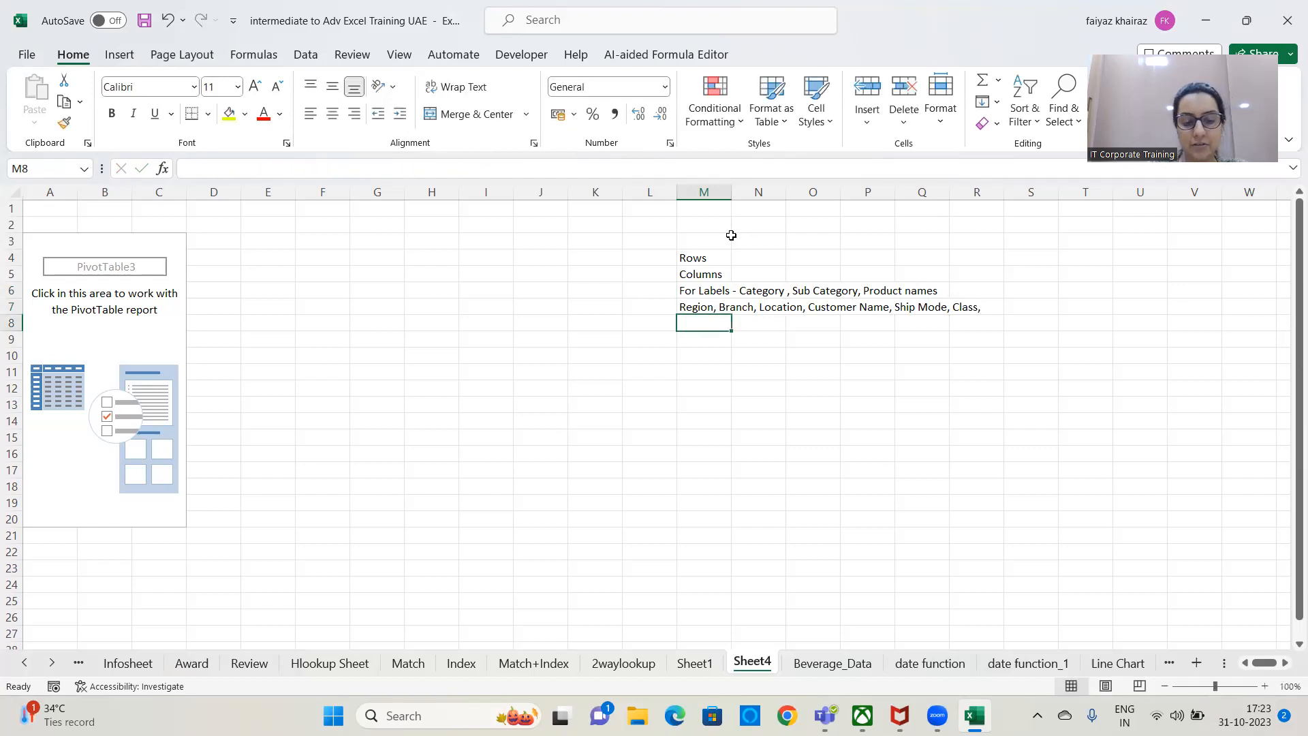
Finish the list of labels with "Mananger Name." in cell M8.
type("Mananger Name")
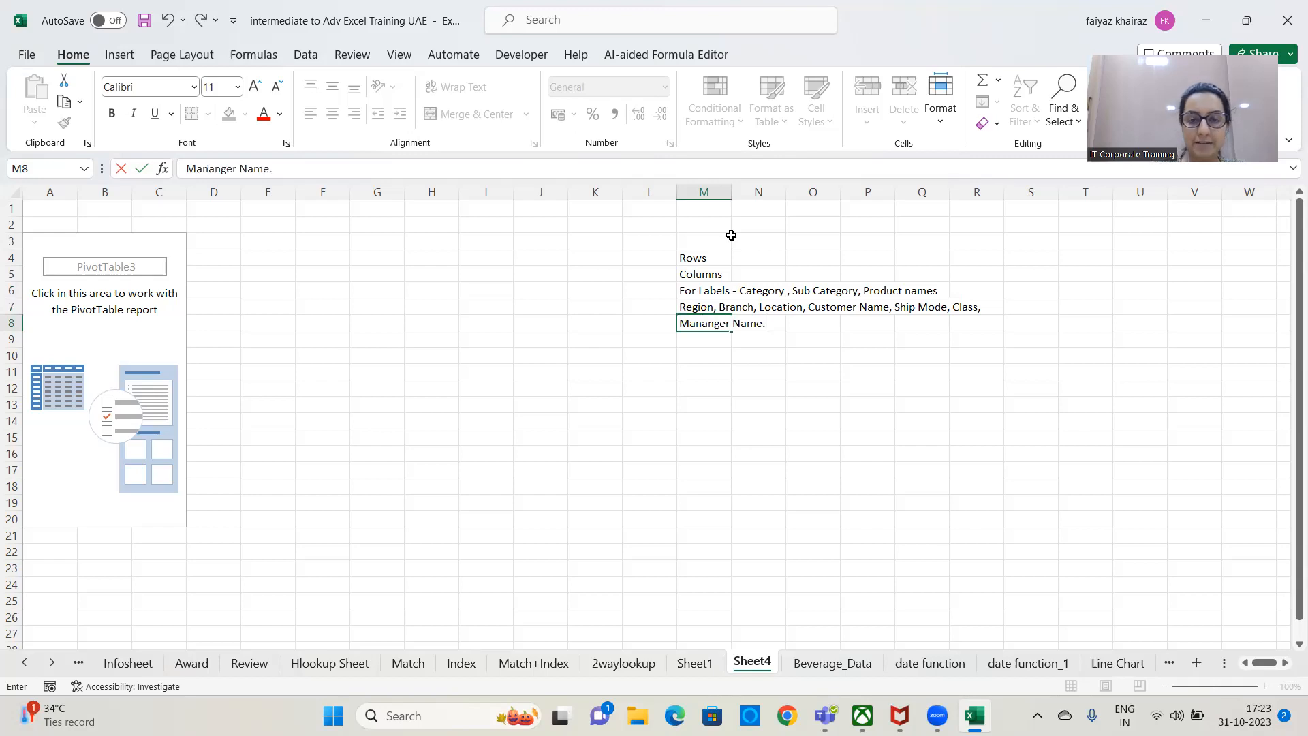
type(".")
key("Return")
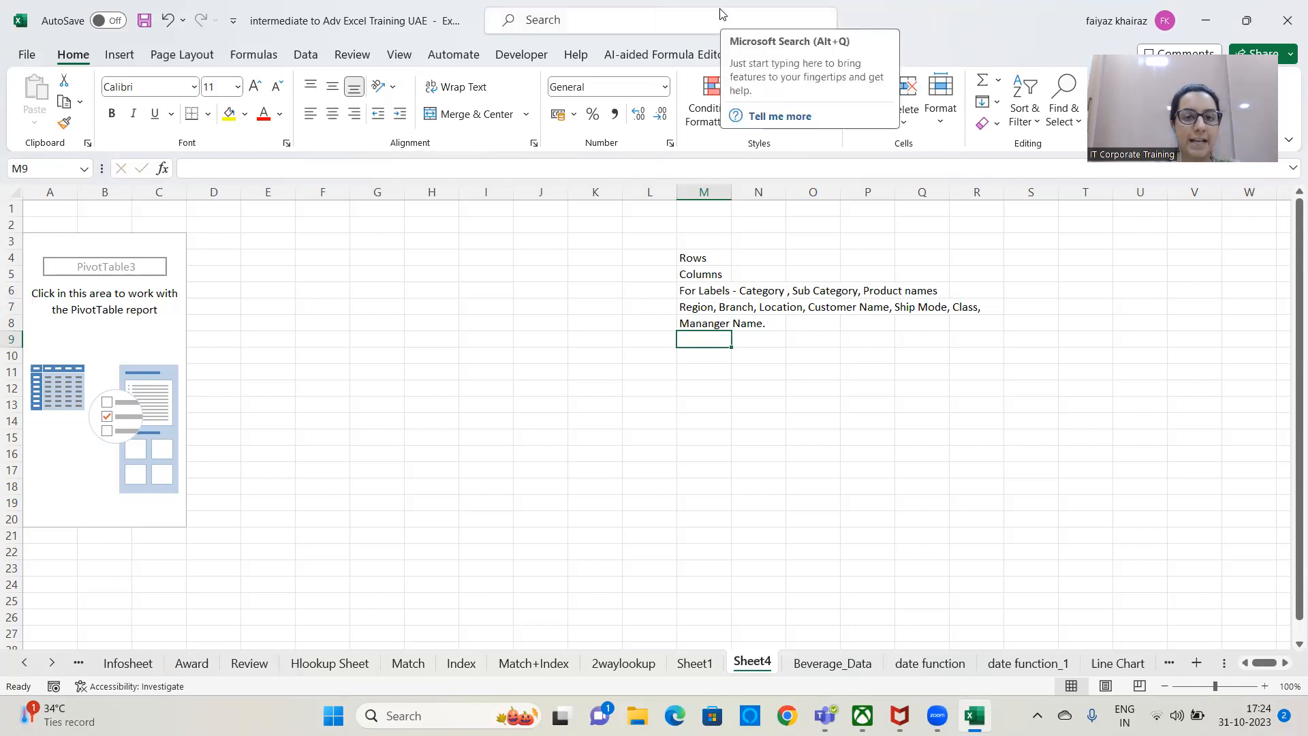
Build the PivotTable with Product as the row field and the sum of Revenue as the values.
left_click(129, 376)
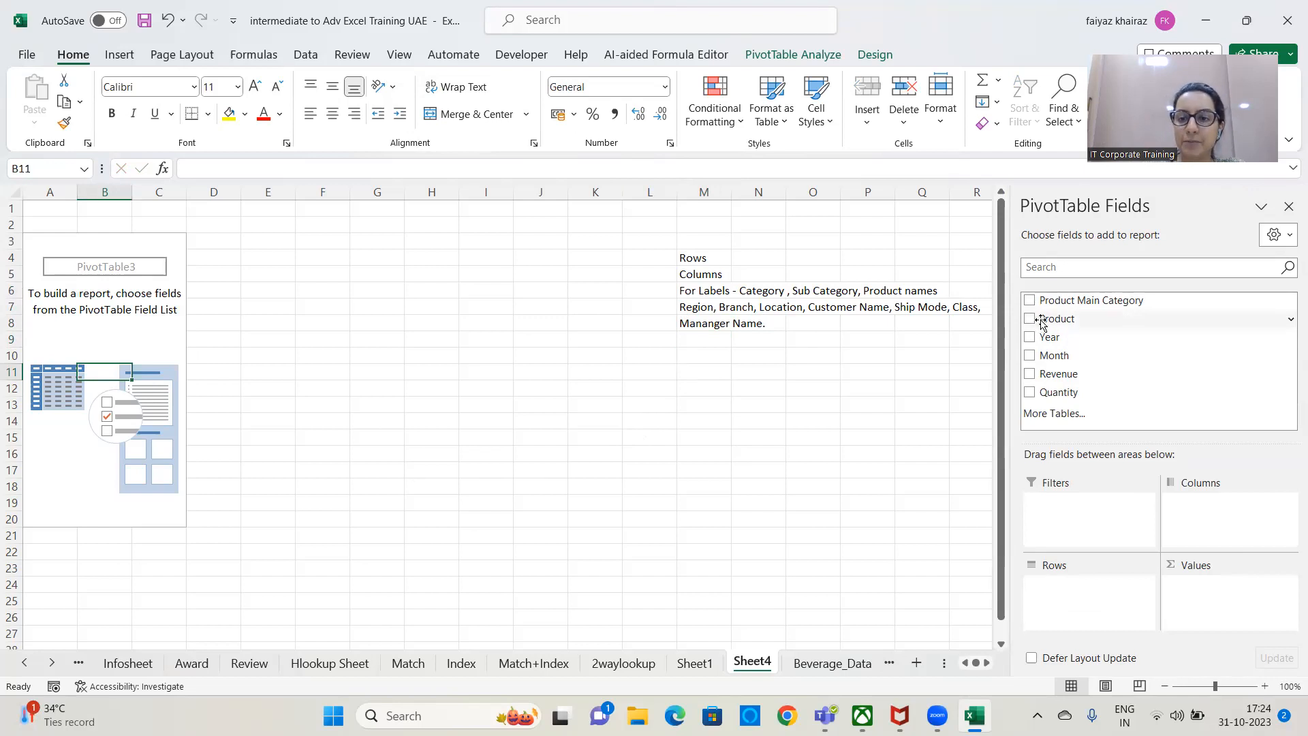
left_click_drag(1049, 318, 1093, 571)
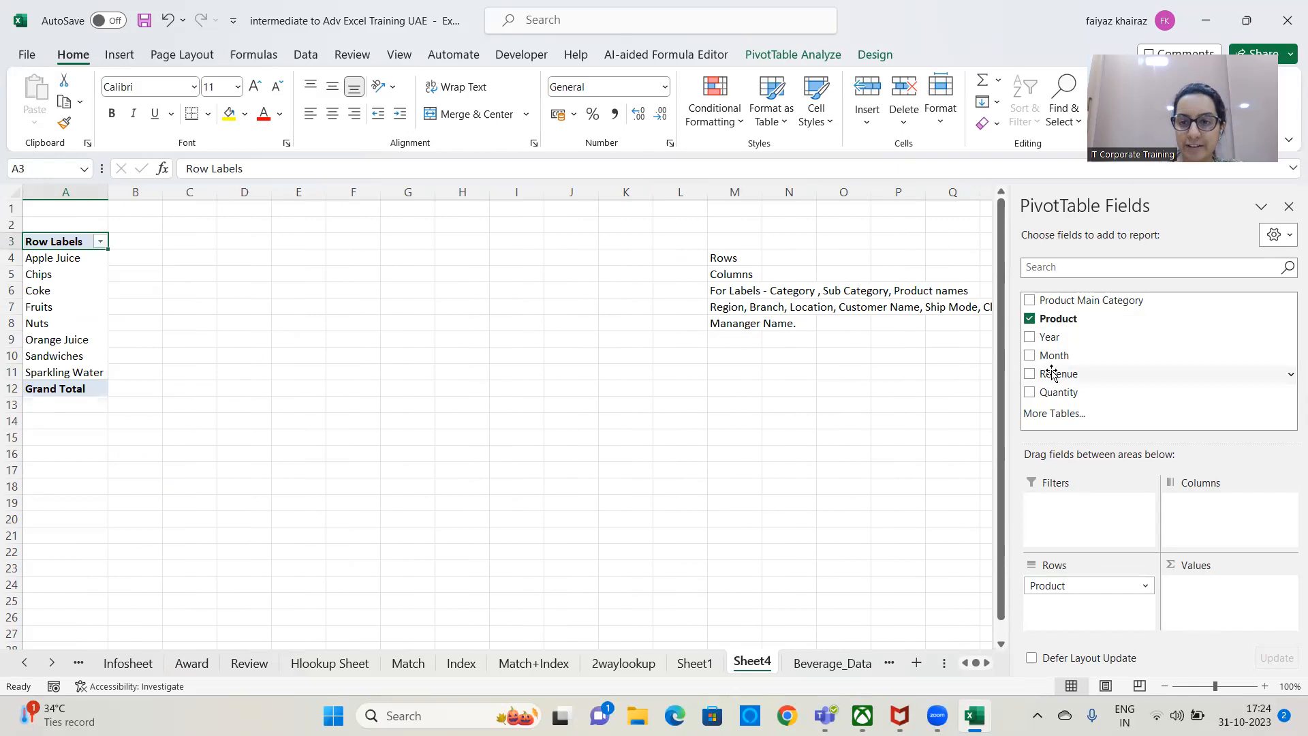
left_click_drag(1051, 374, 1241, 589)
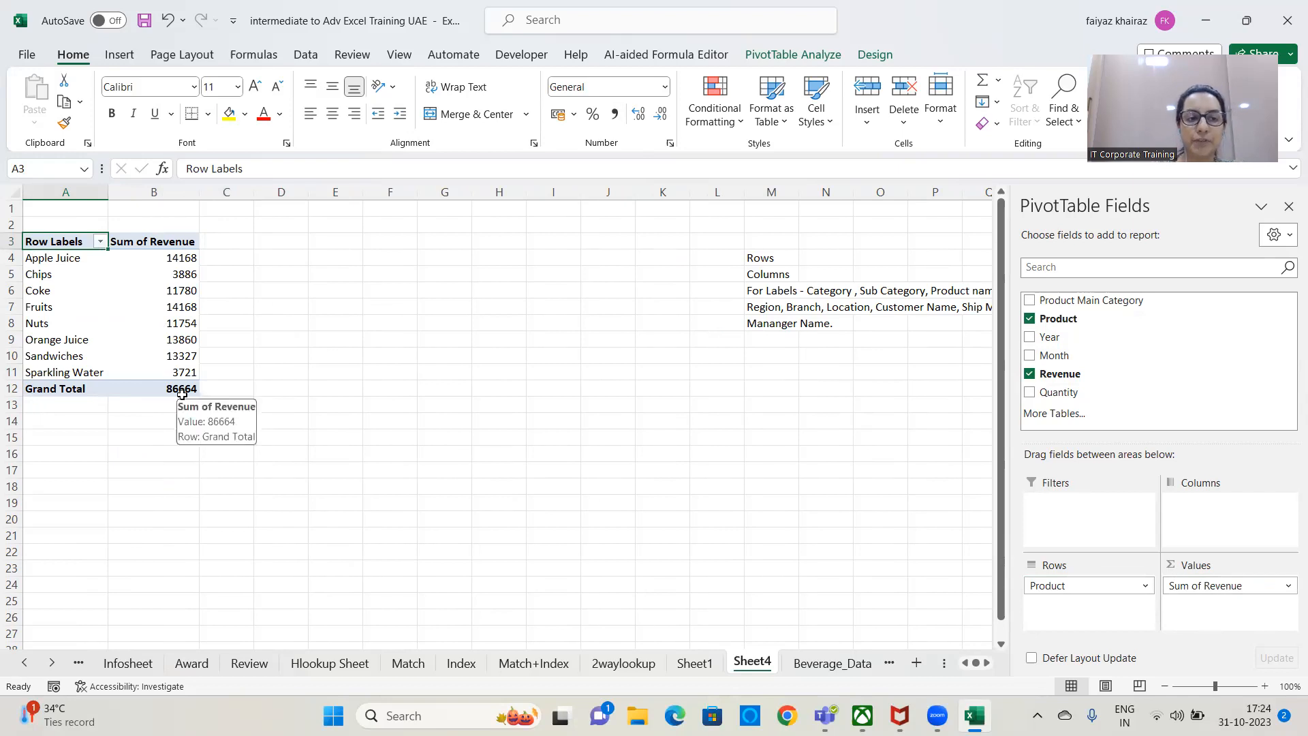
Extract the source records behind the Apple Juice revenue total to a new sheet and return to the PivotTable sheet.
left_click(180, 257)
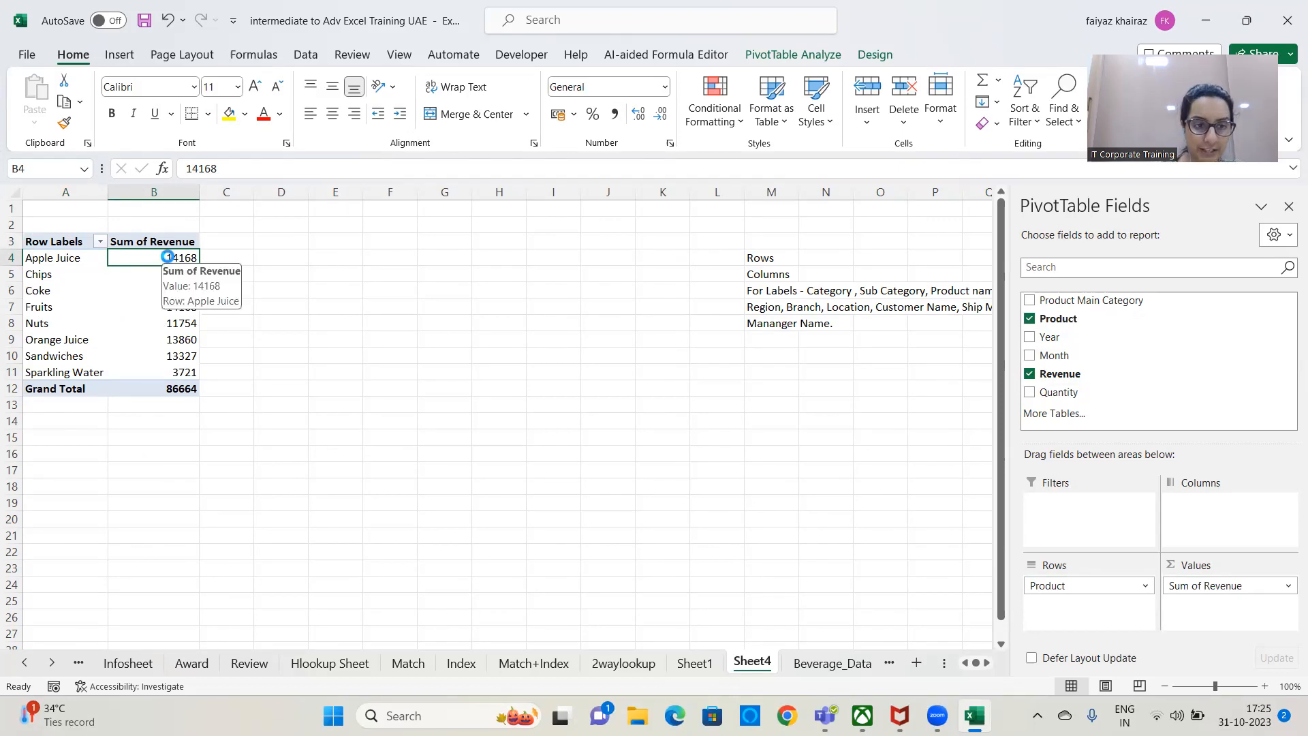
double_click(167, 258)
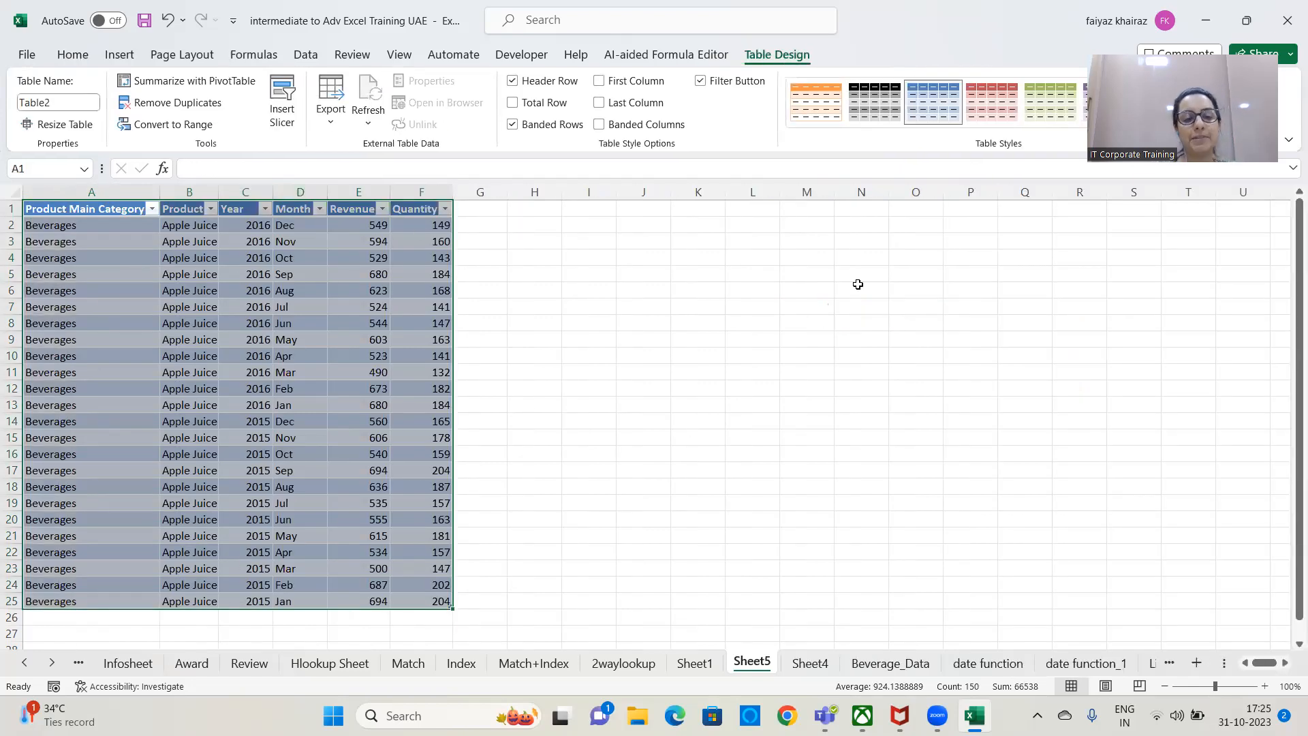
left_click(811, 663)
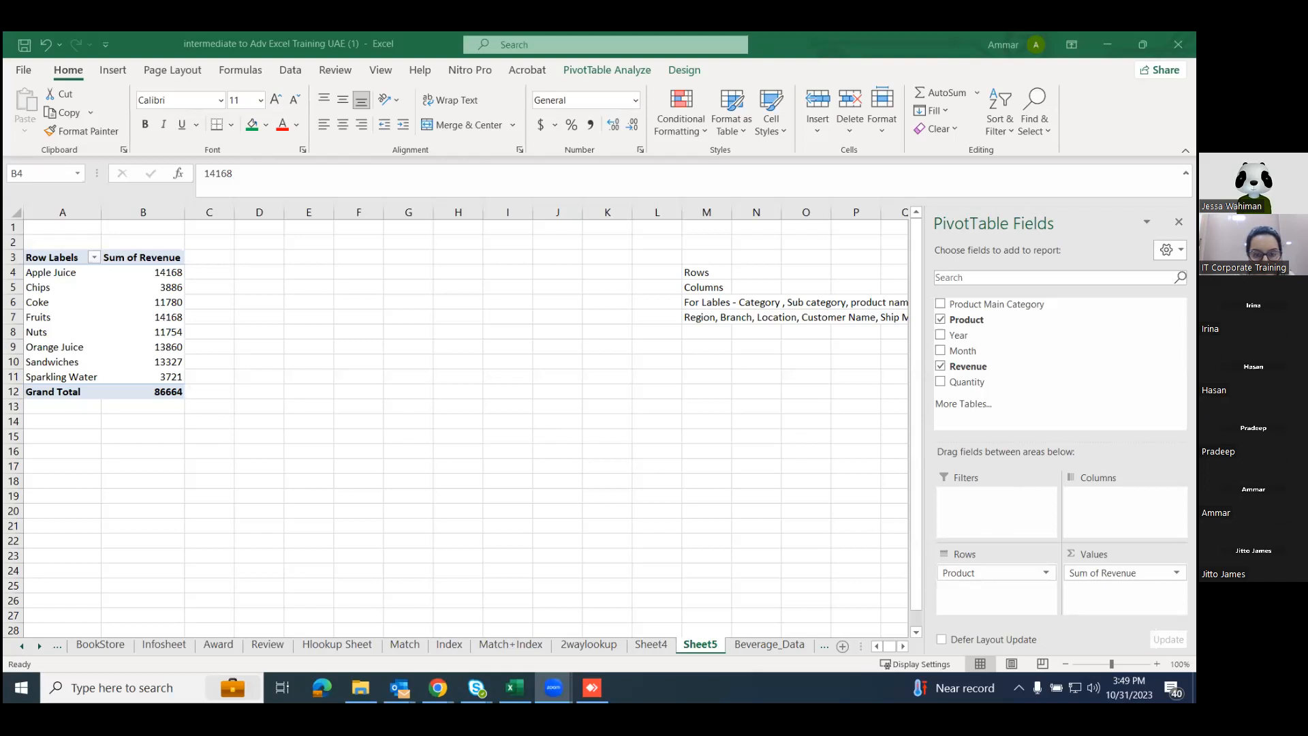
Switch to the Beverage_Data sheet that holds the source records for the PivotTable.
left_click(746, 642)
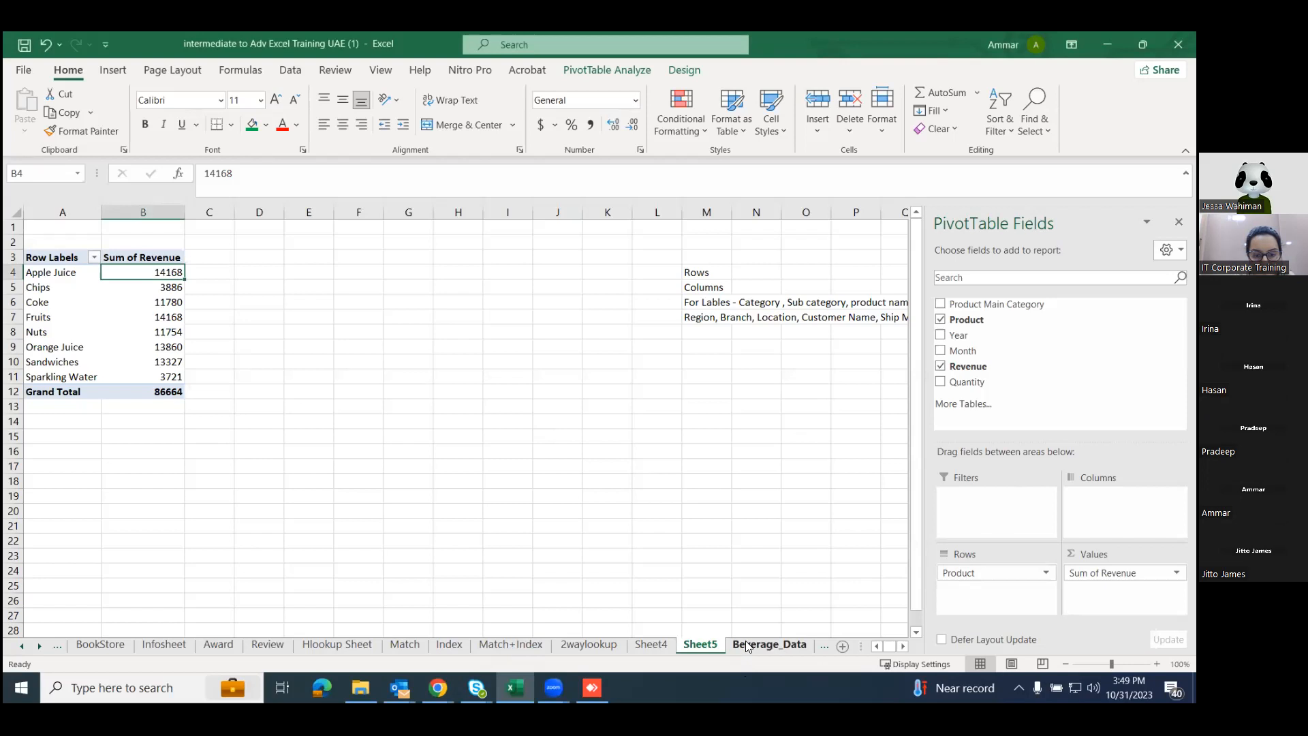
left_click(752, 632)
left_click(752, 647)
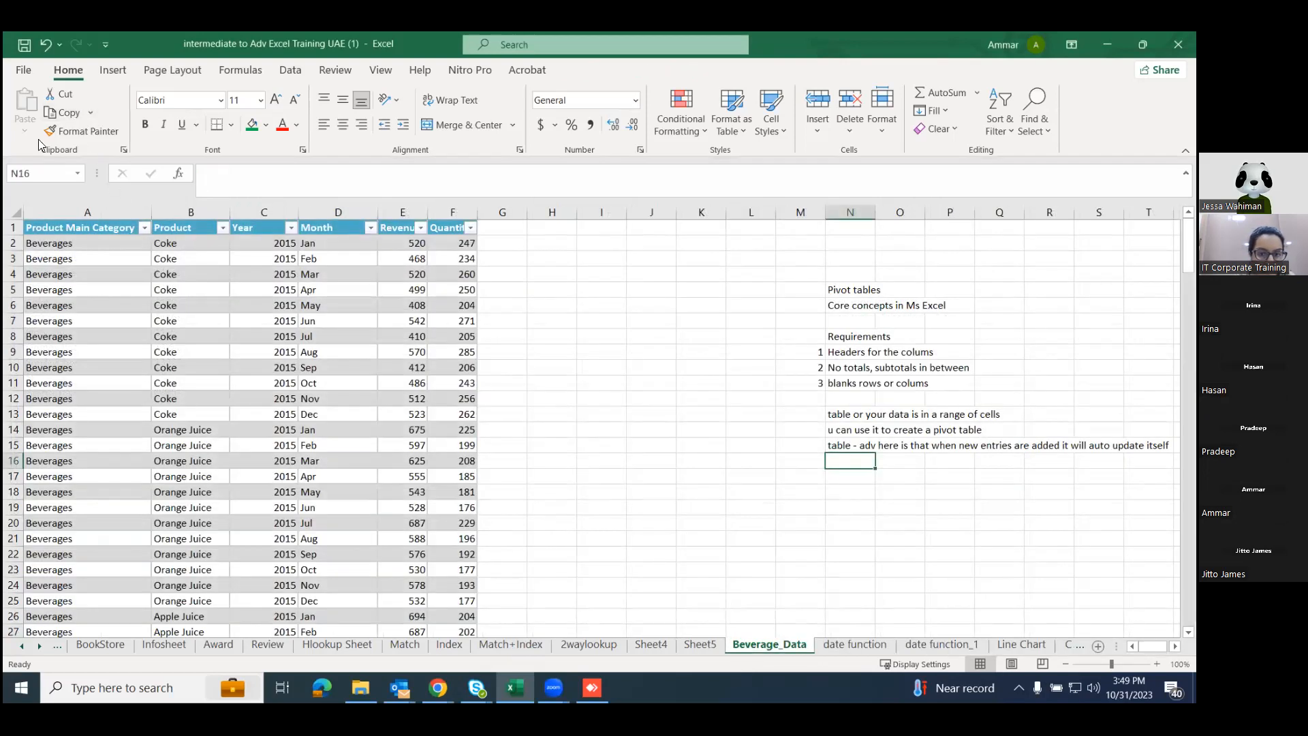
left_click(115, 70)
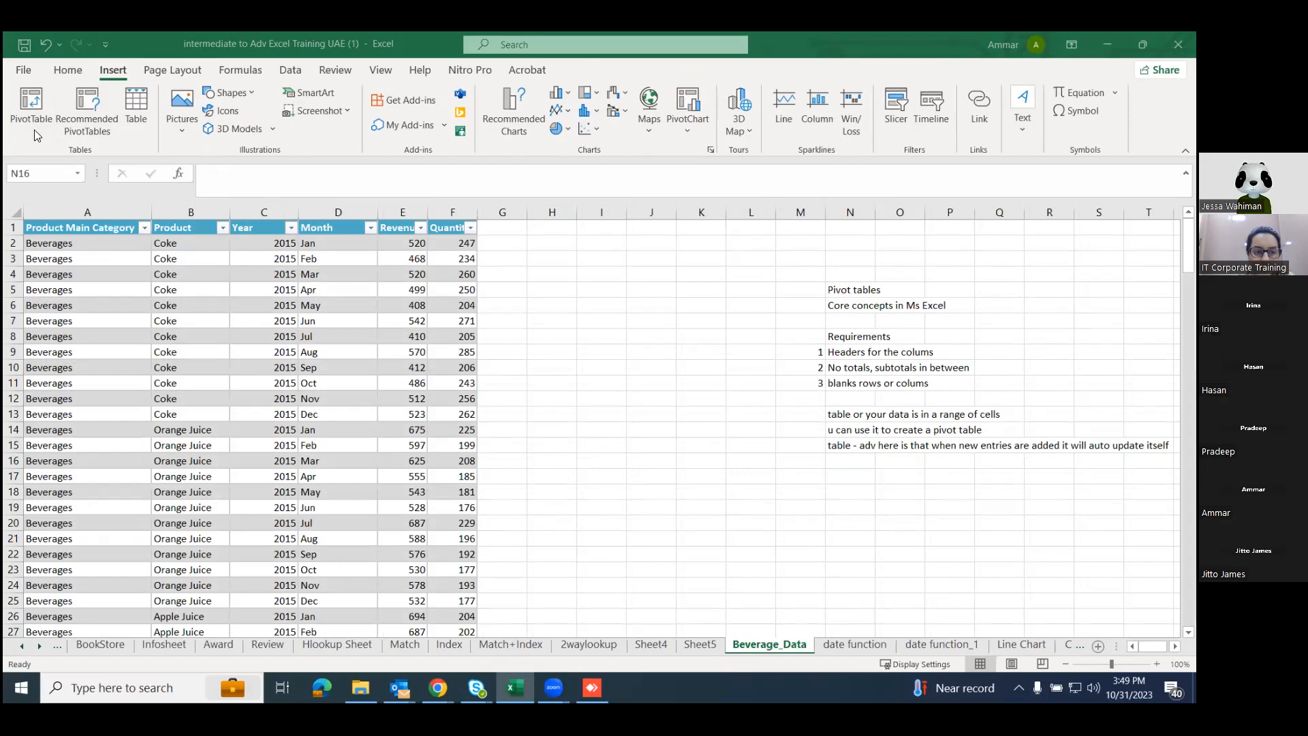
left_click(22, 71)
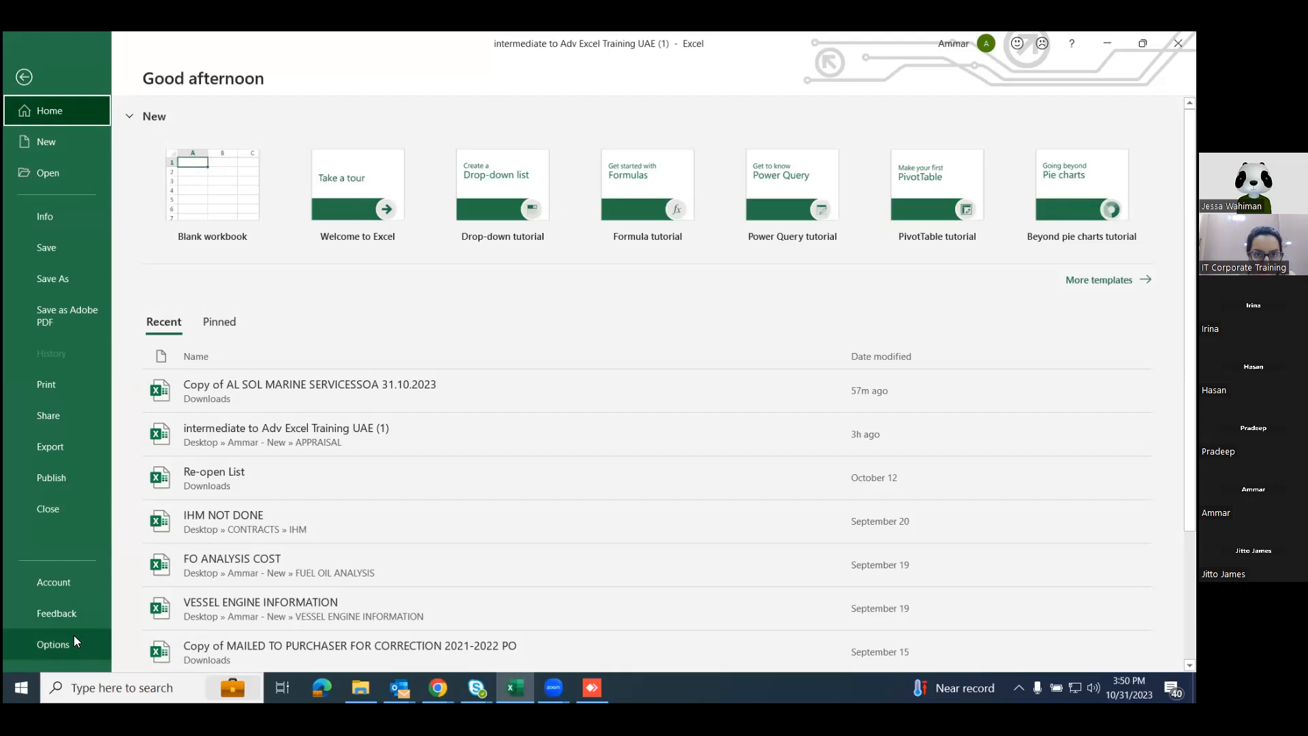
Search Windows for Excel and launch it in a new window with a blank workbook.
left_click(123, 688)
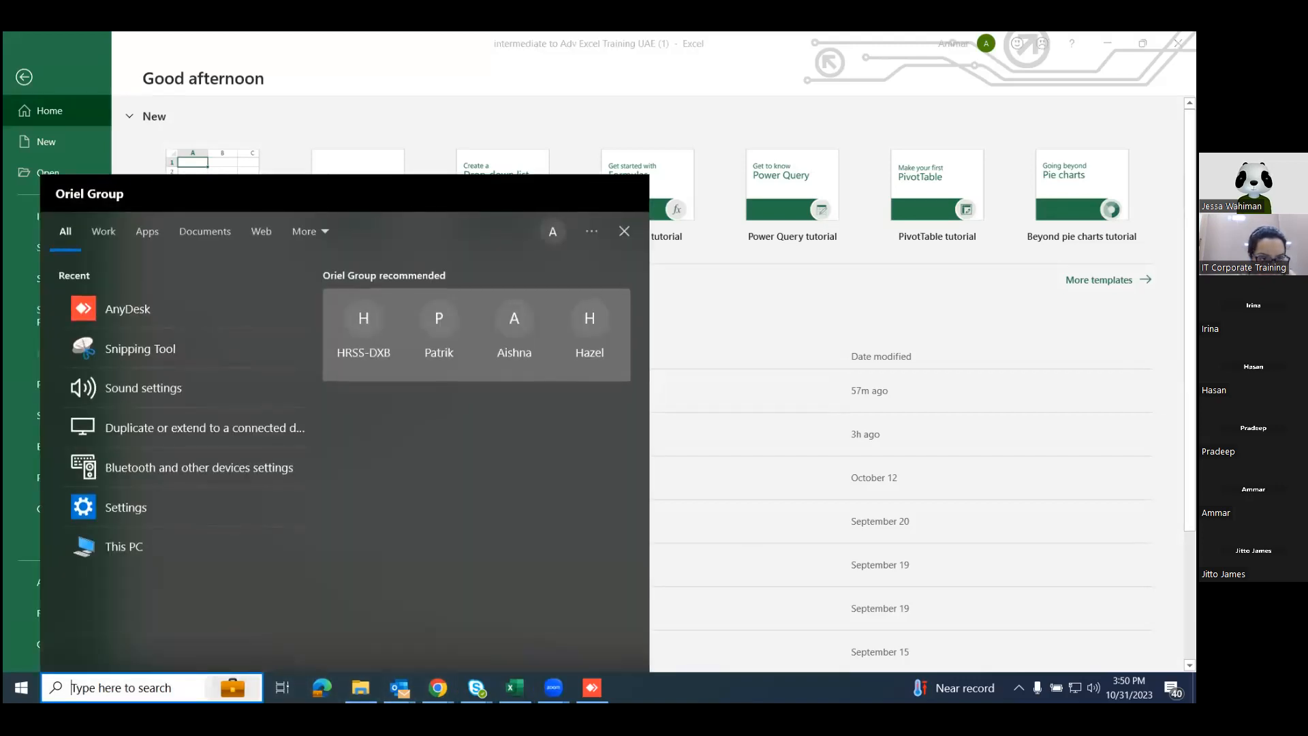
type("exce")
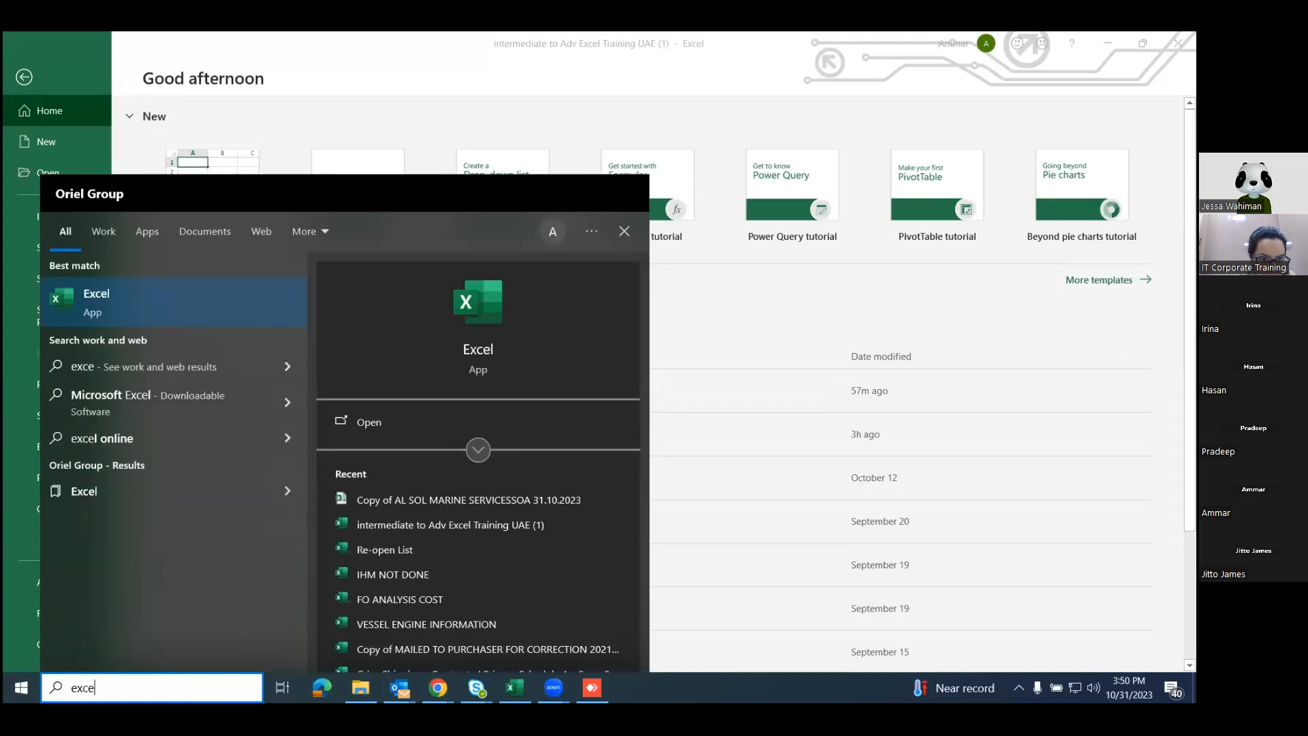
right_click(478, 351)
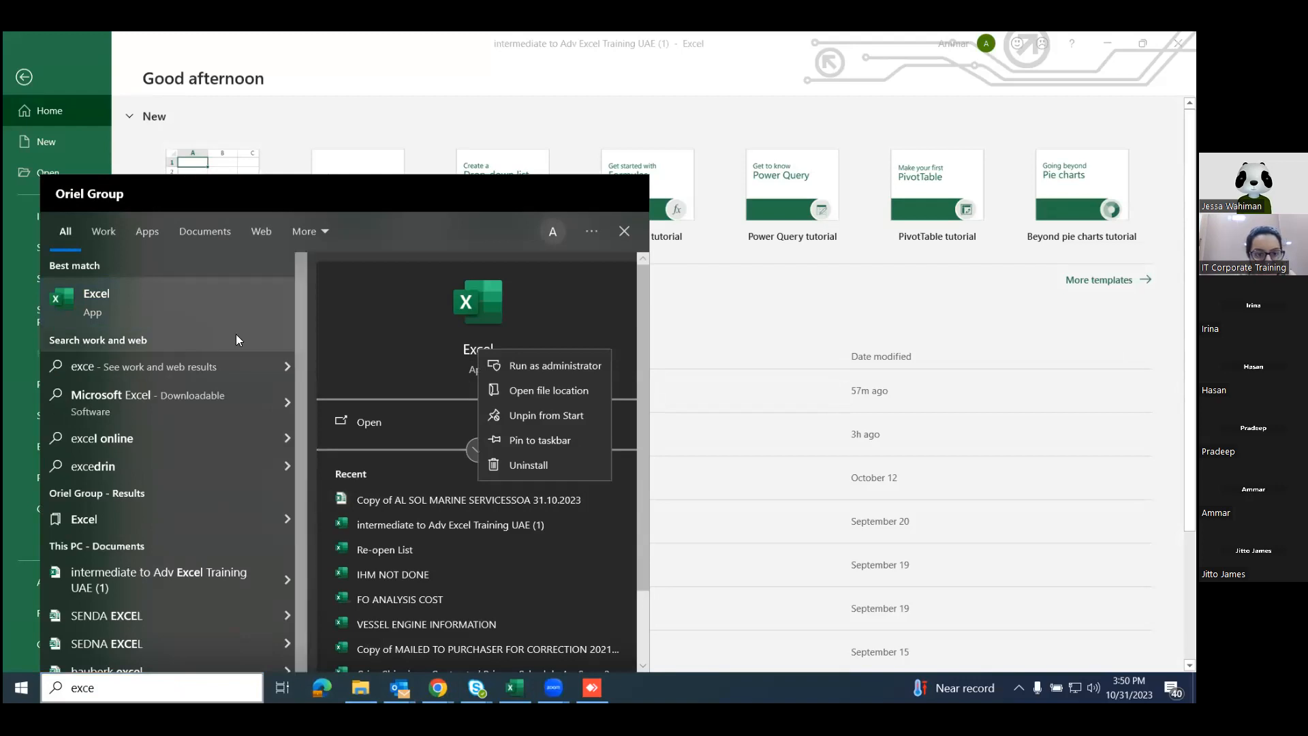
right_click(187, 310)
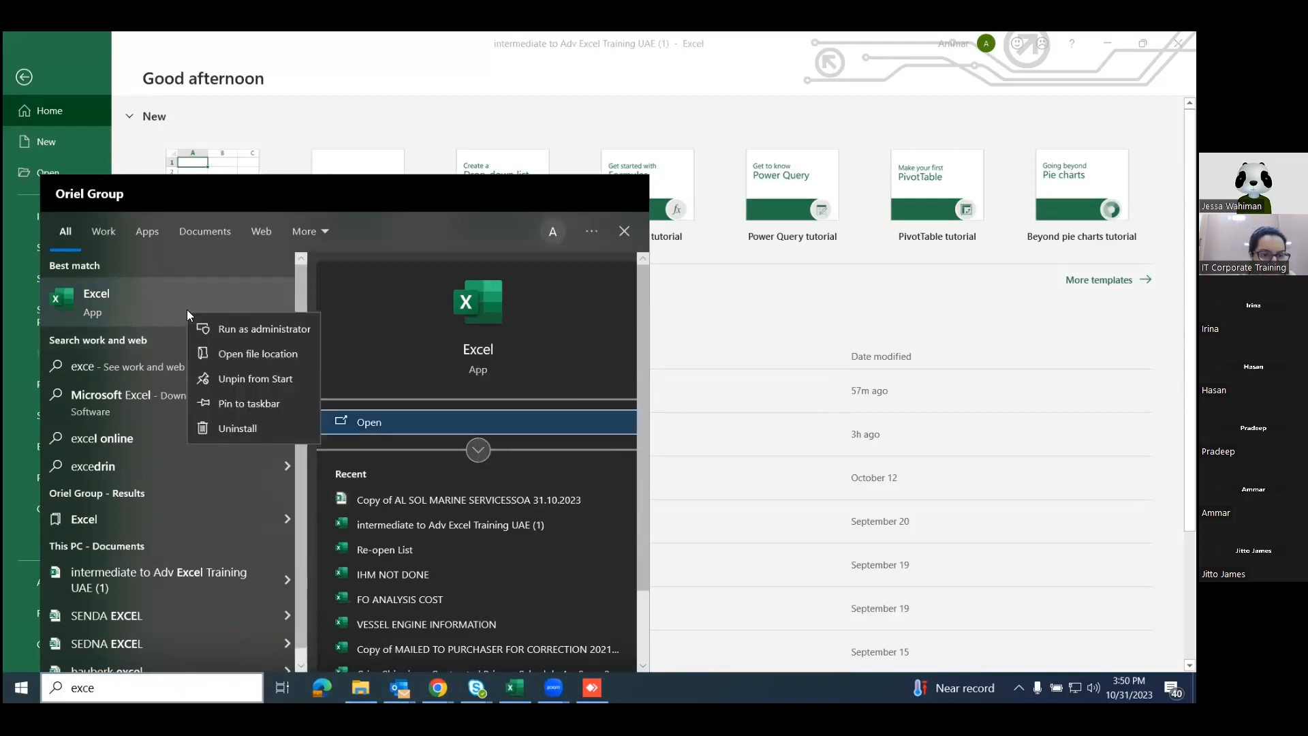
left_click(123, 298)
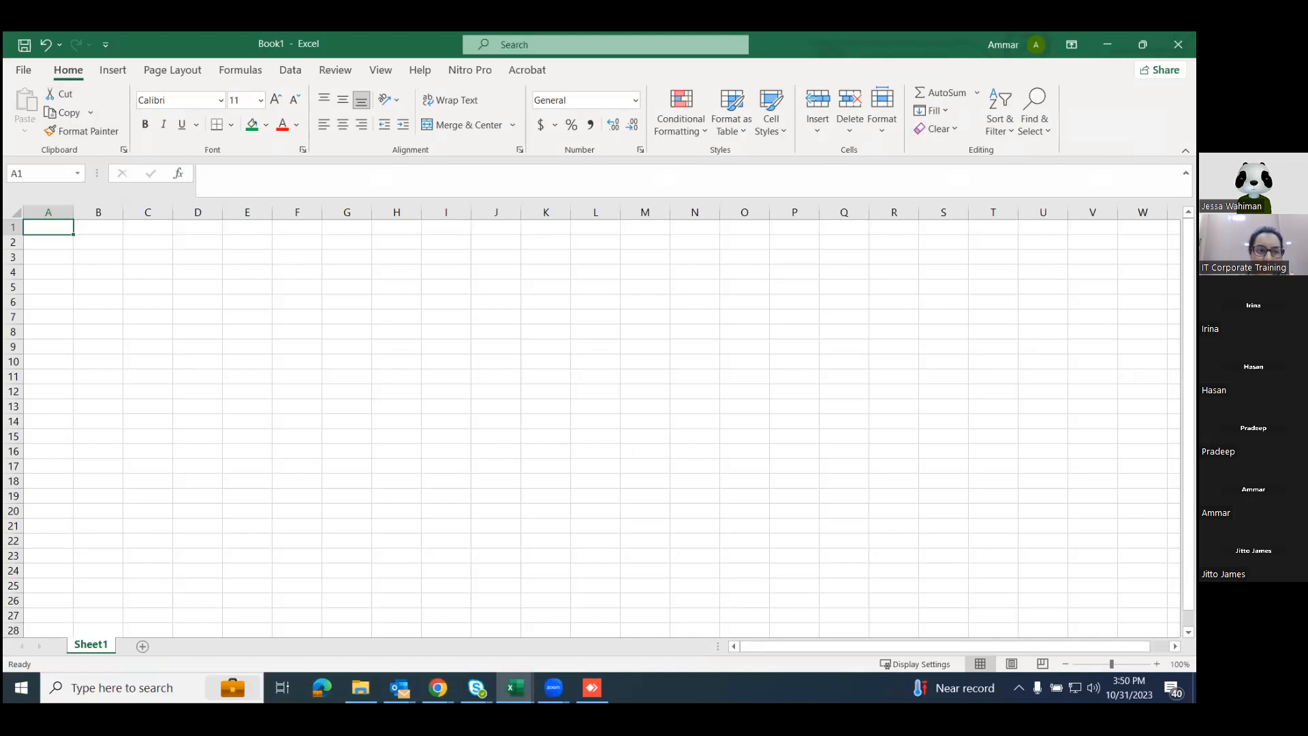
Return to the Beverage_Data sheet of the workbook "intermediate to Adv Excel Training UAE (1)".
key("XF86AudioRaiseVolume")
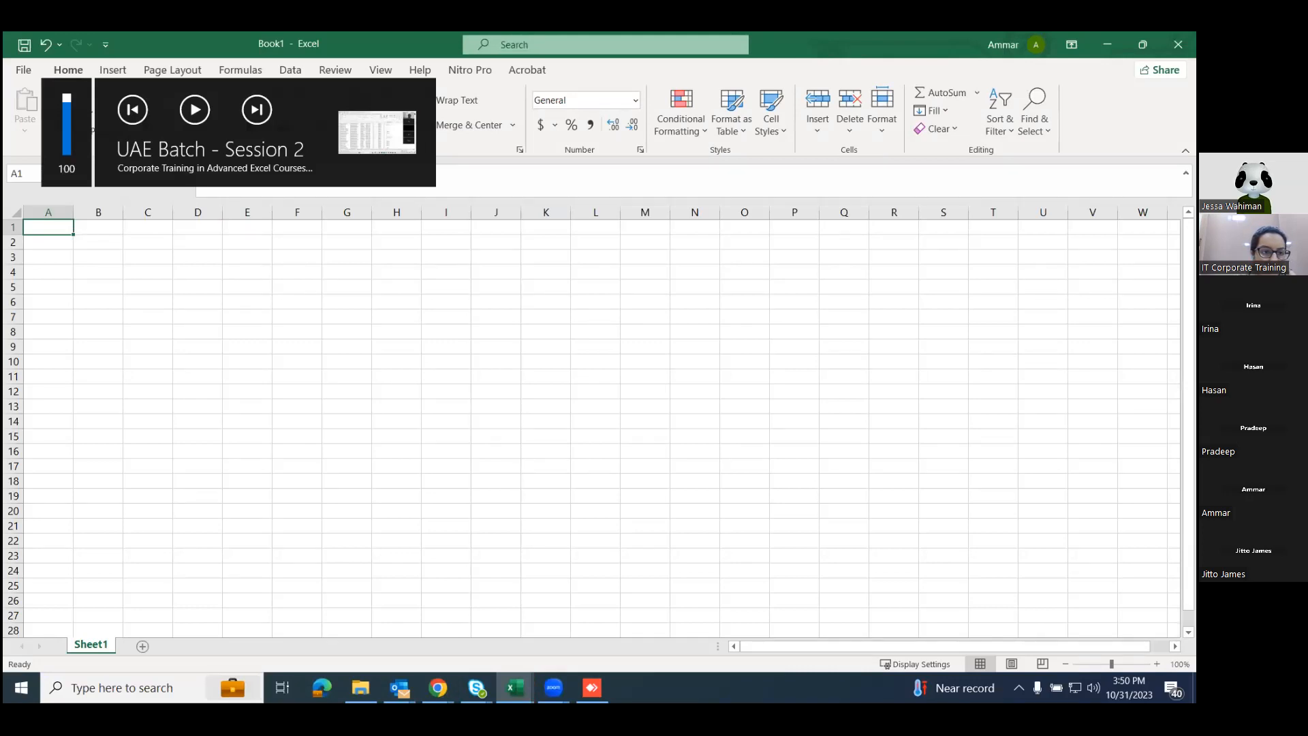
left_click(514, 687)
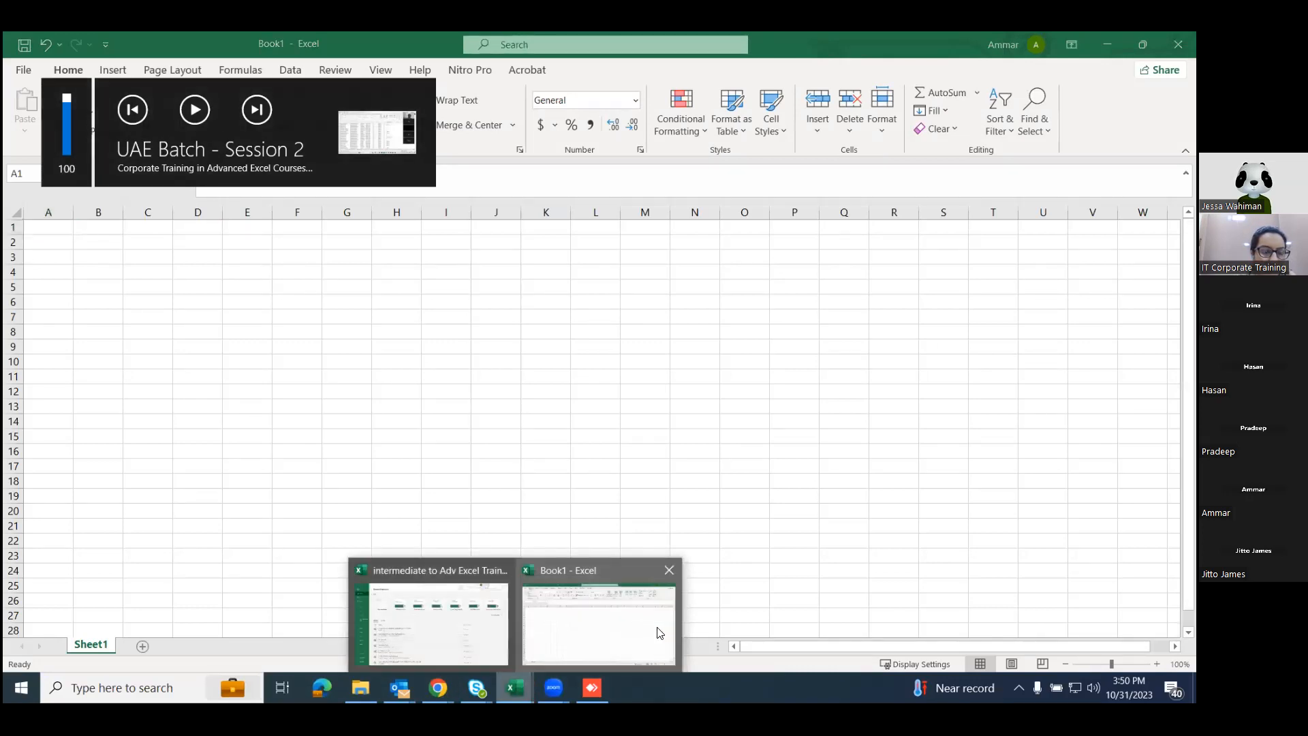
left_click(565, 613)
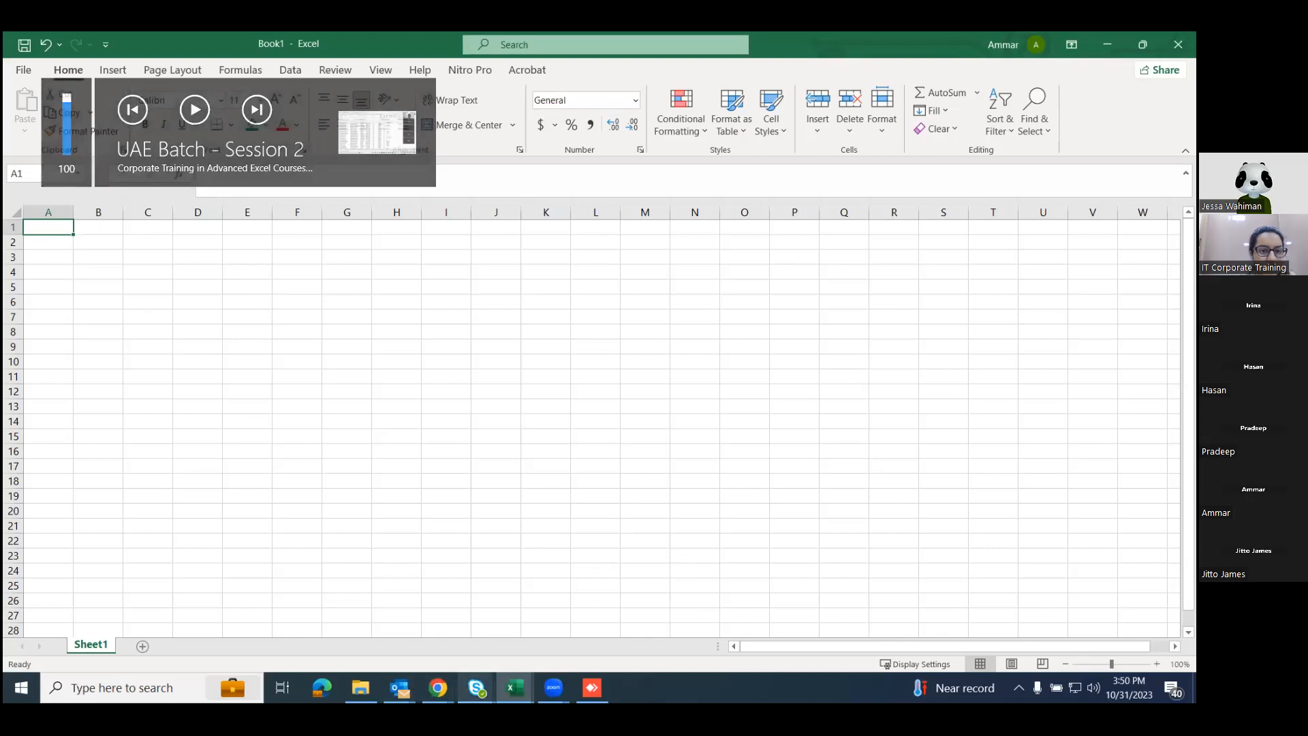
left_click(514, 688)
left_click(429, 613)
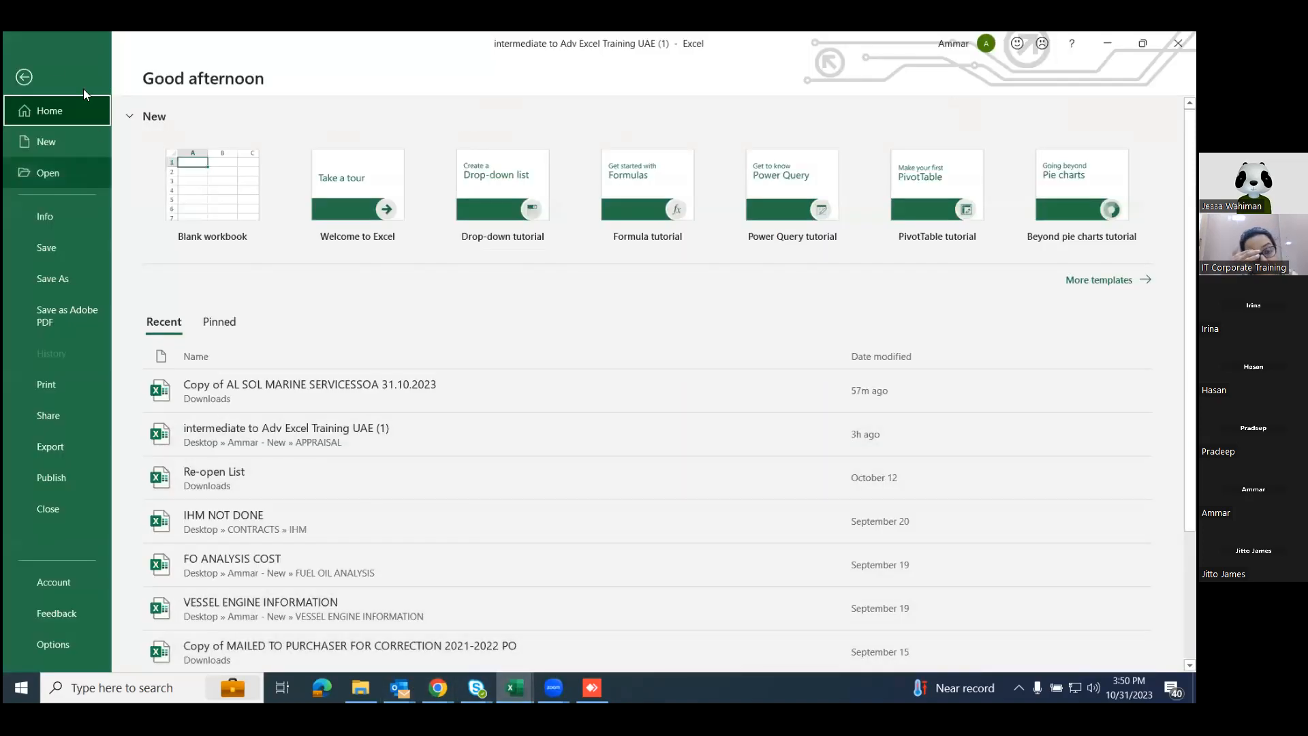
left_click(31, 81)
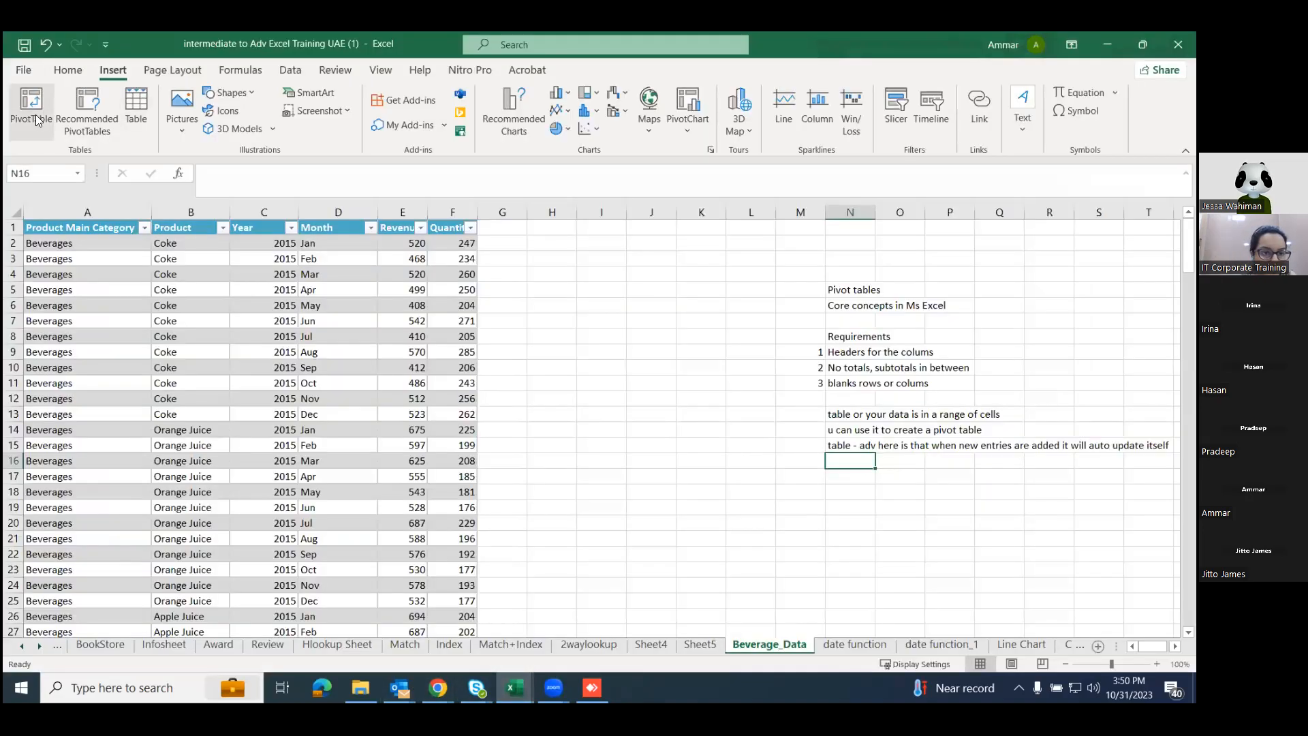
left_click(36, 117)
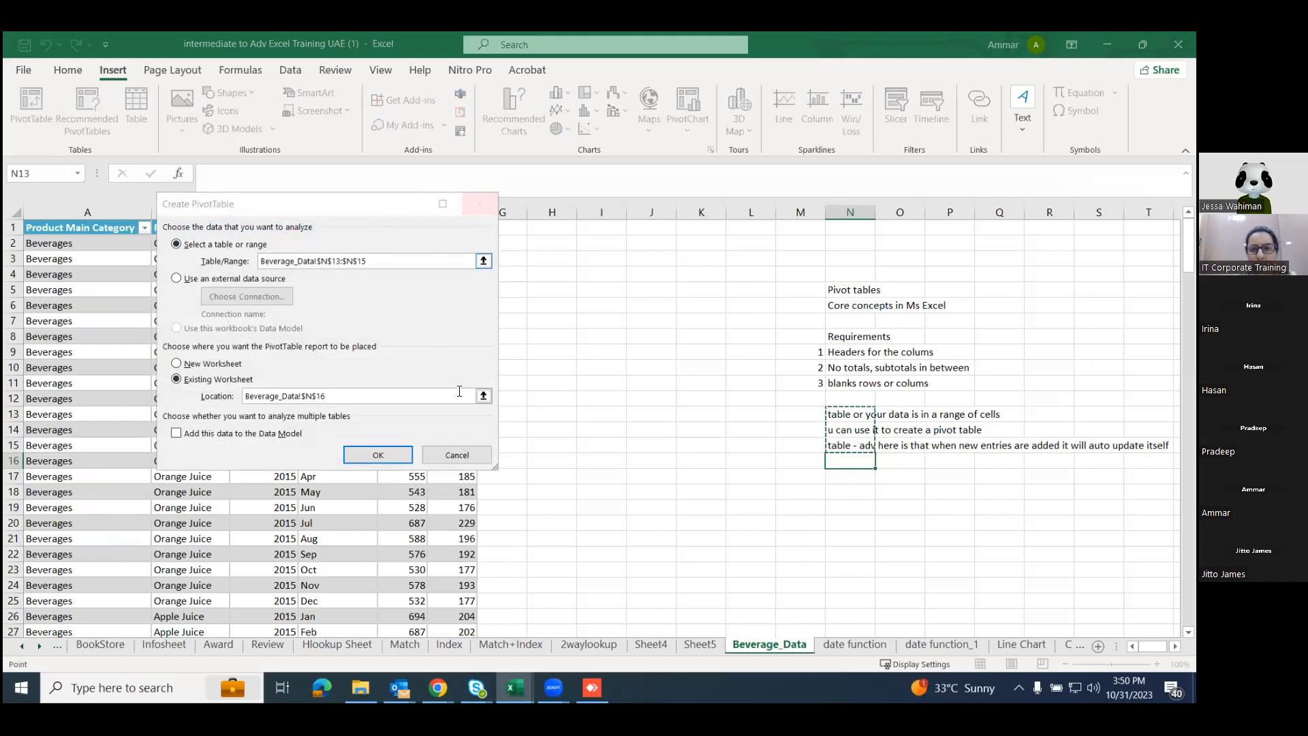
left_click(602, 414)
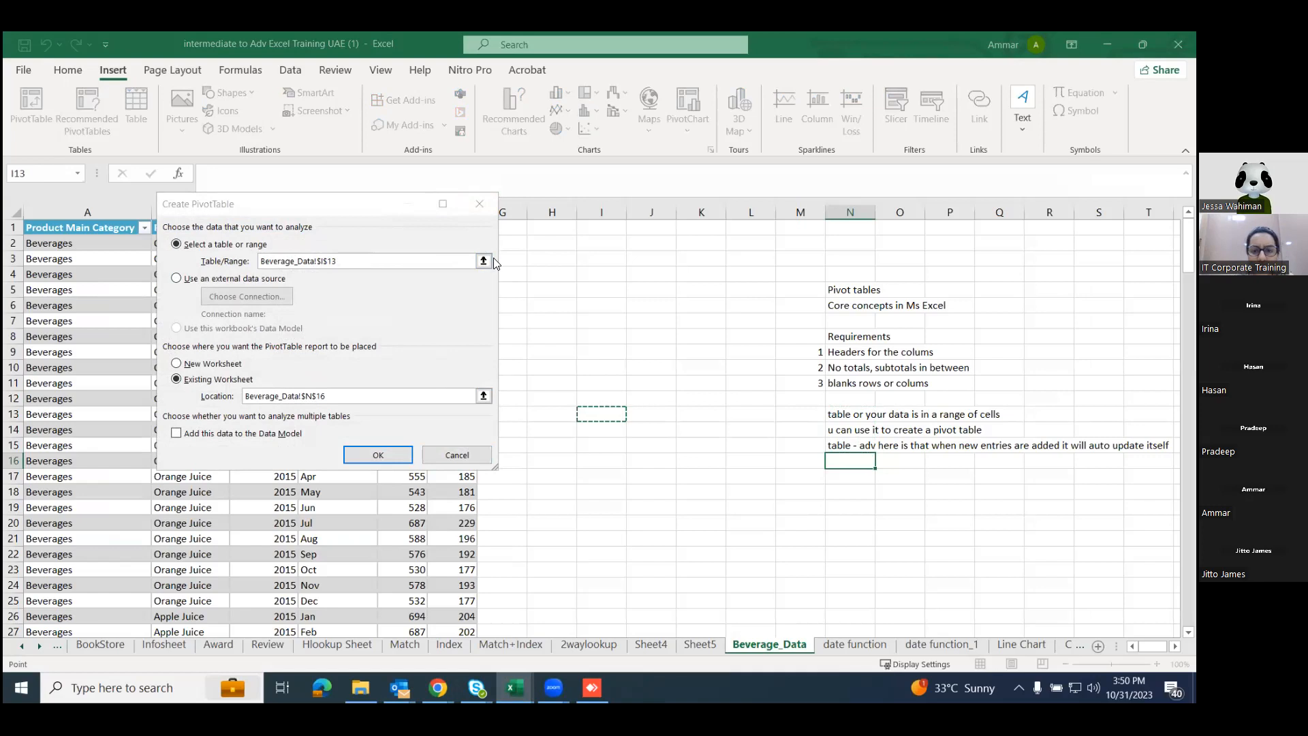
left_click(479, 203)
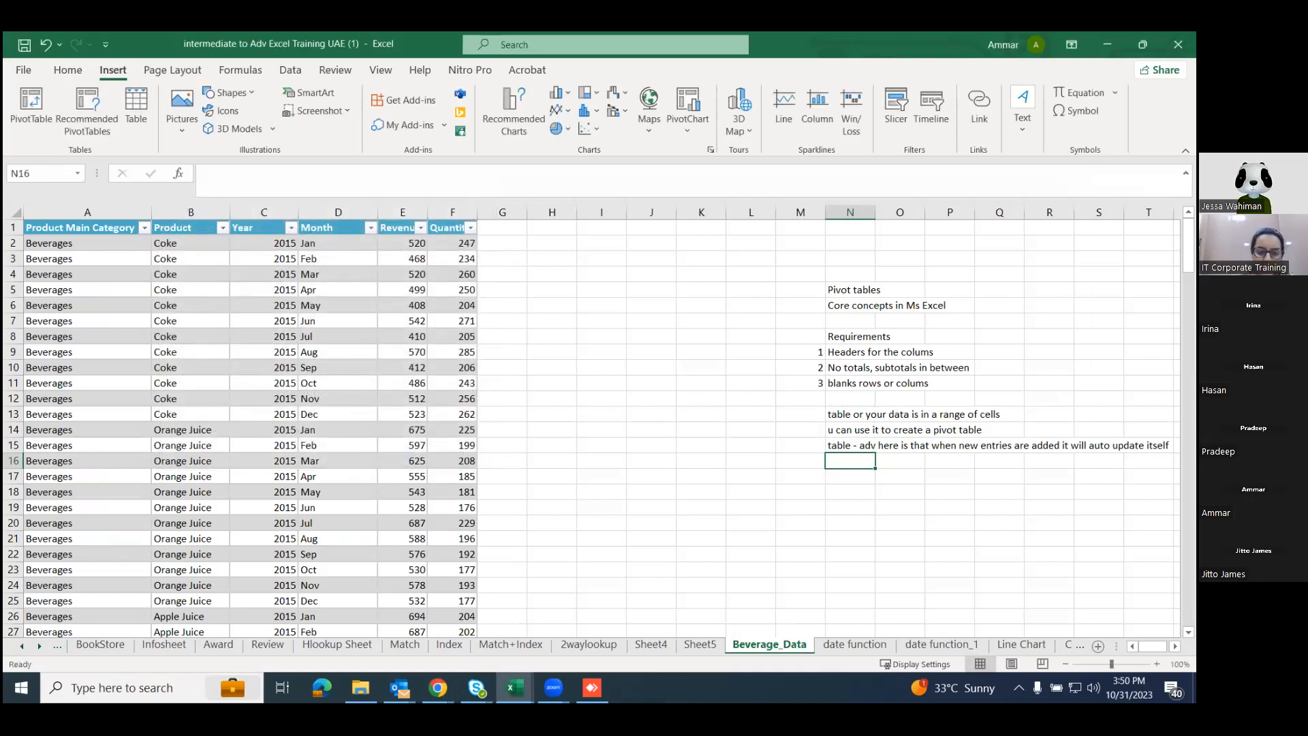
key("alt+Tab")
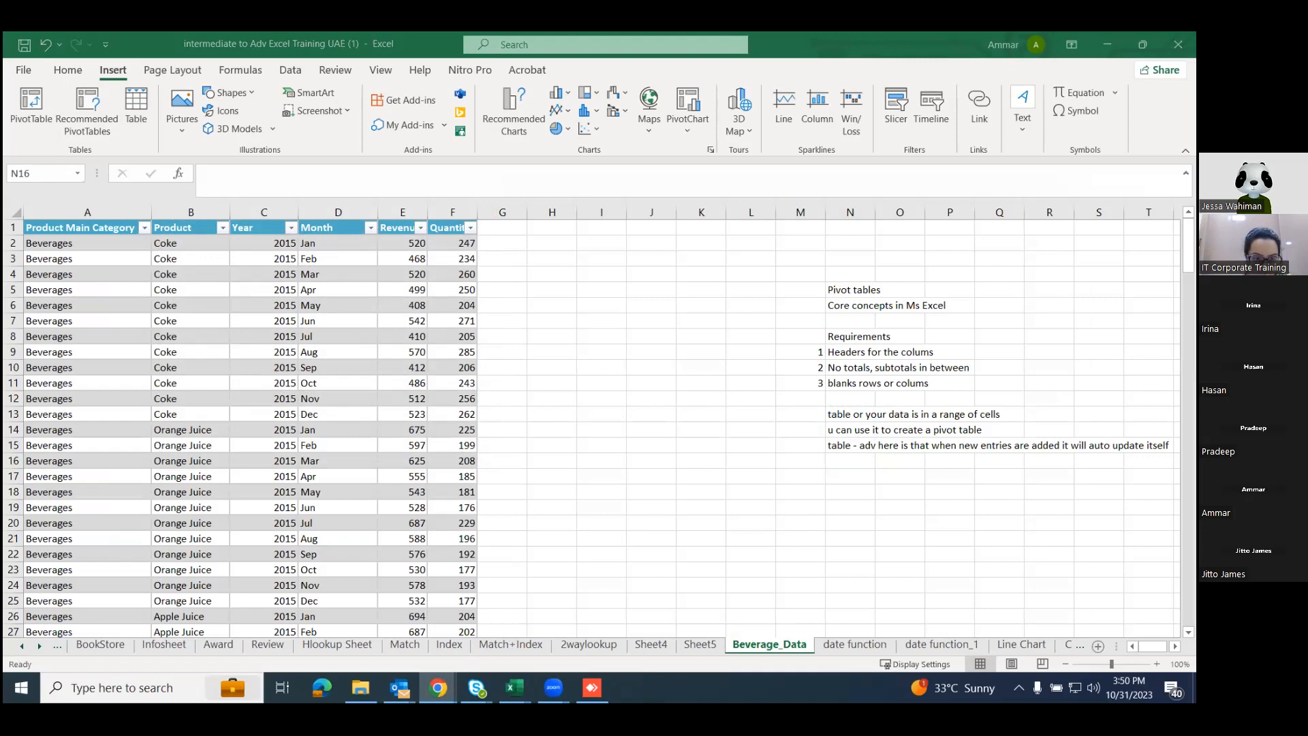
mouse_move(553, 687)
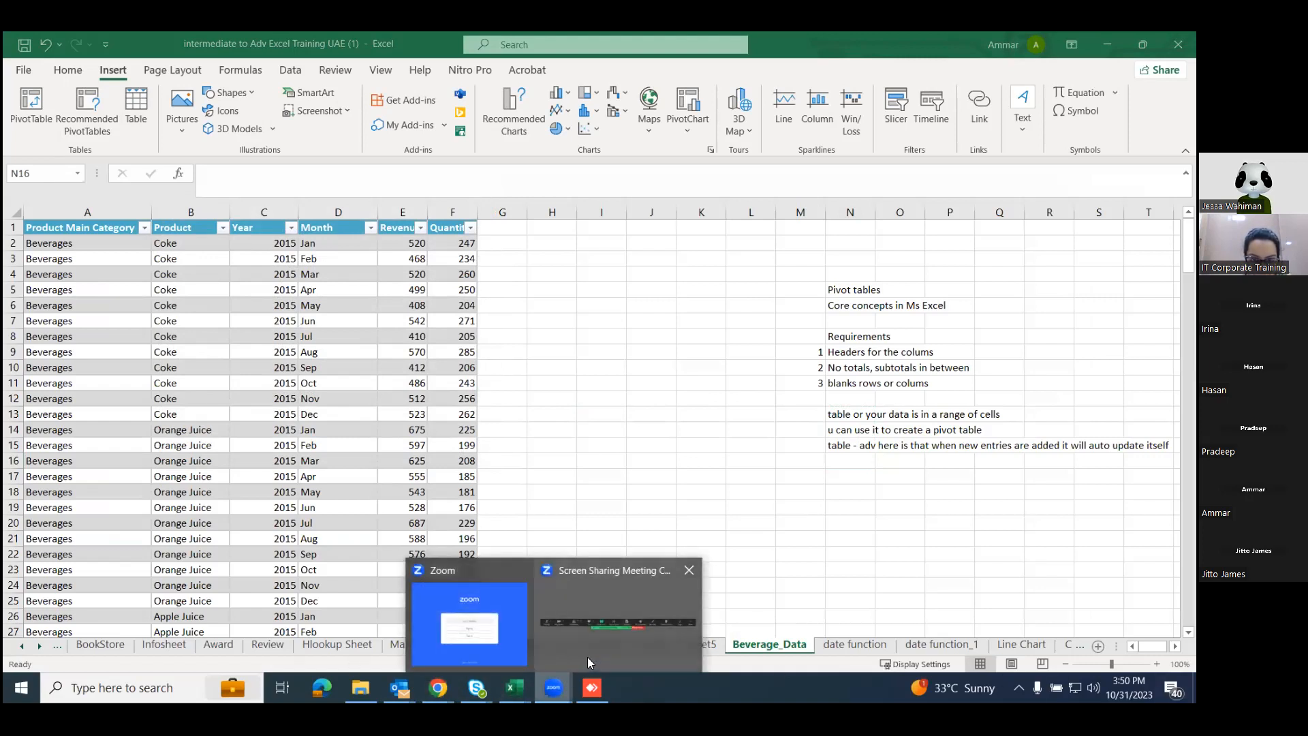
left_click(603, 599)
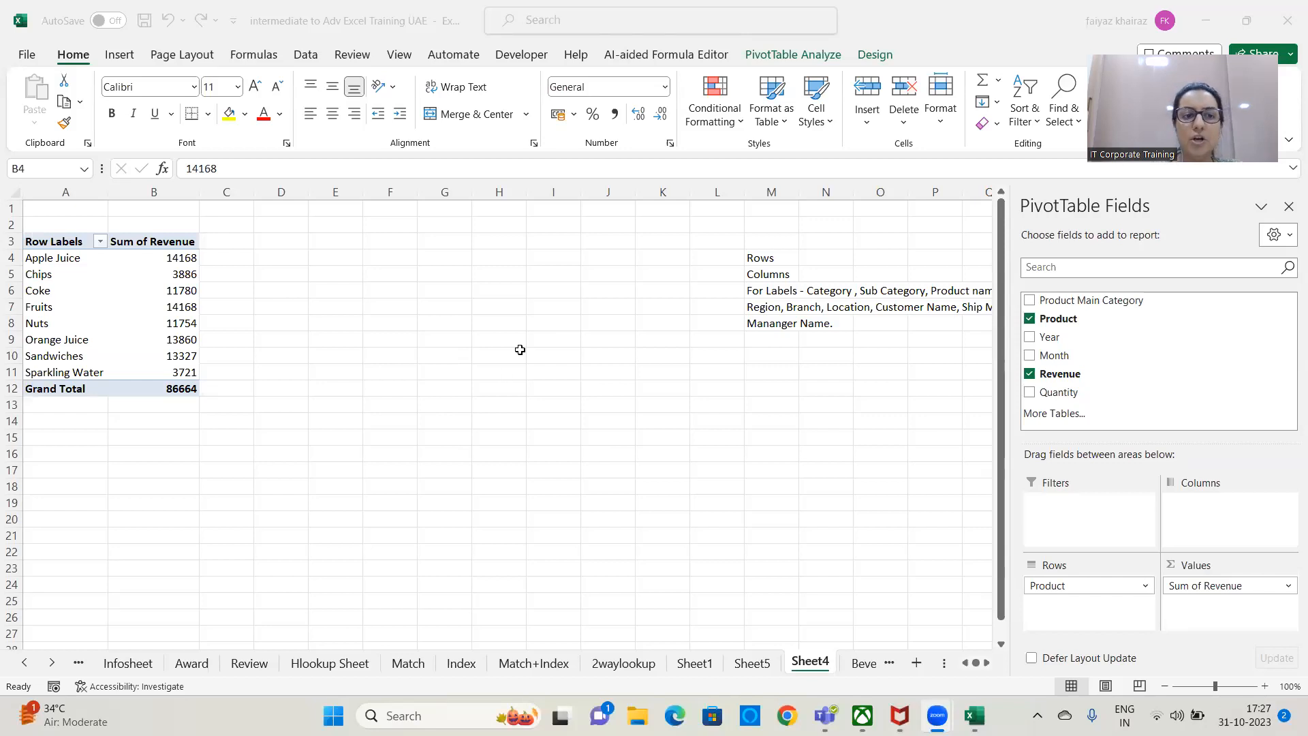
Summarize the PivotTable's Revenue values by Average on Sheet4.
left_click(180, 243)
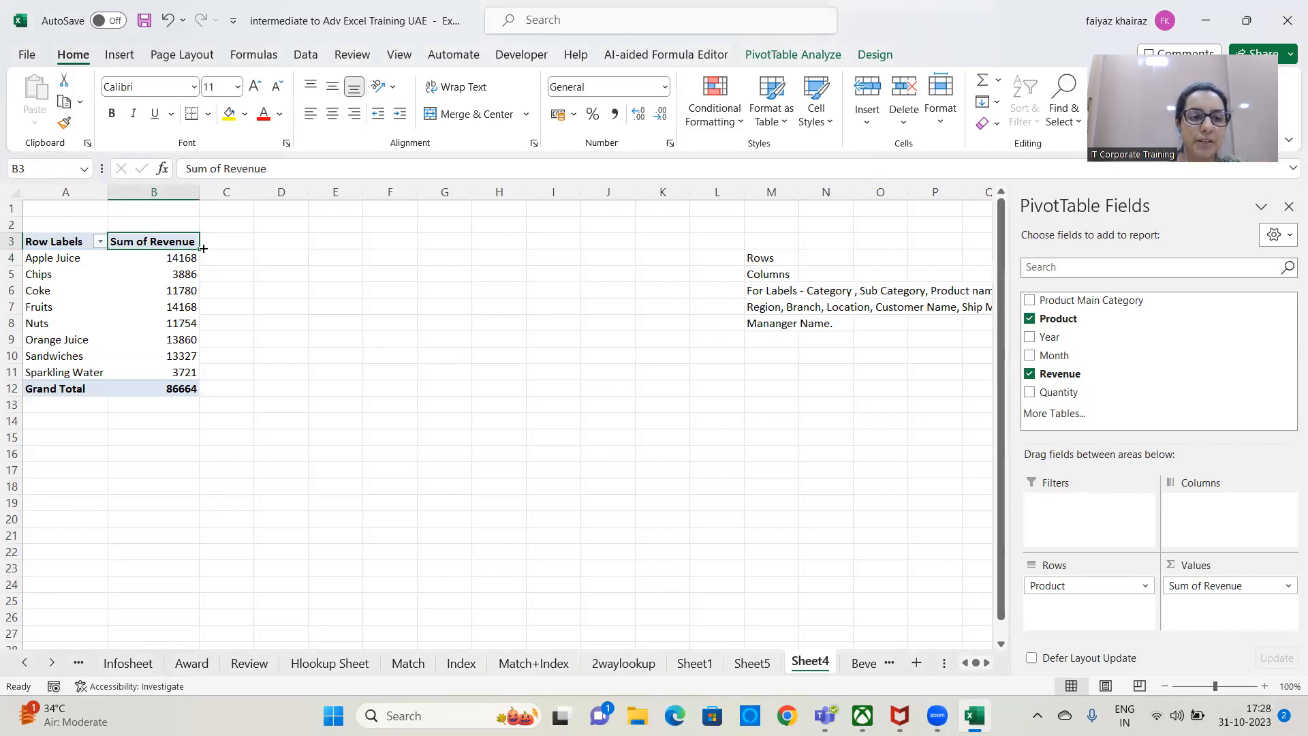
double_click(170, 243)
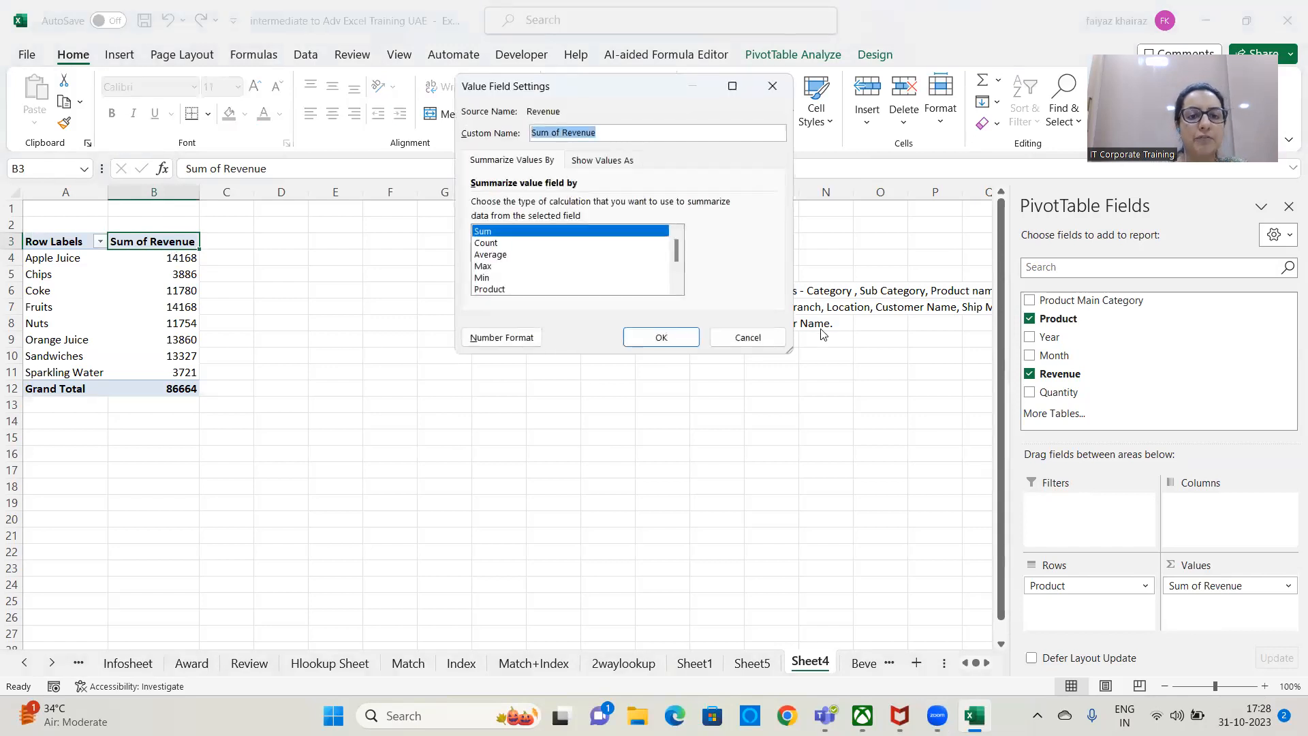
left_click(489, 255)
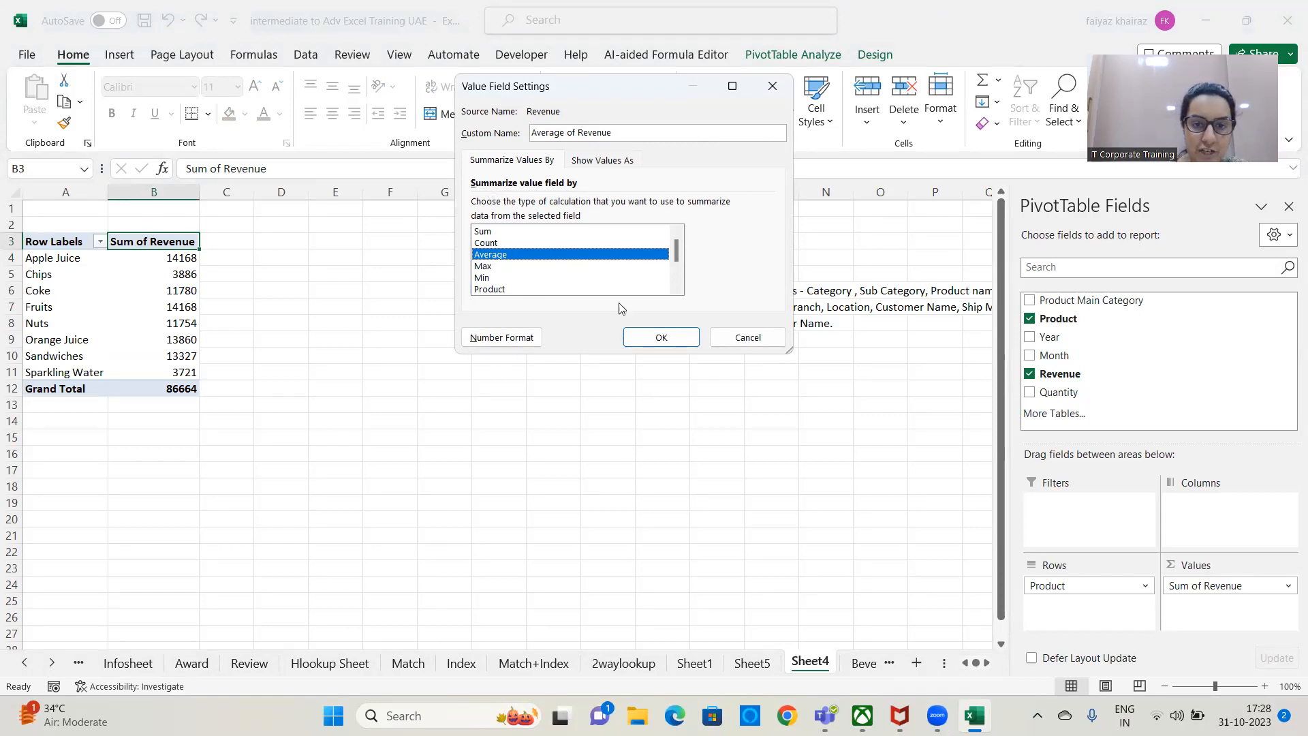
left_click(646, 338)
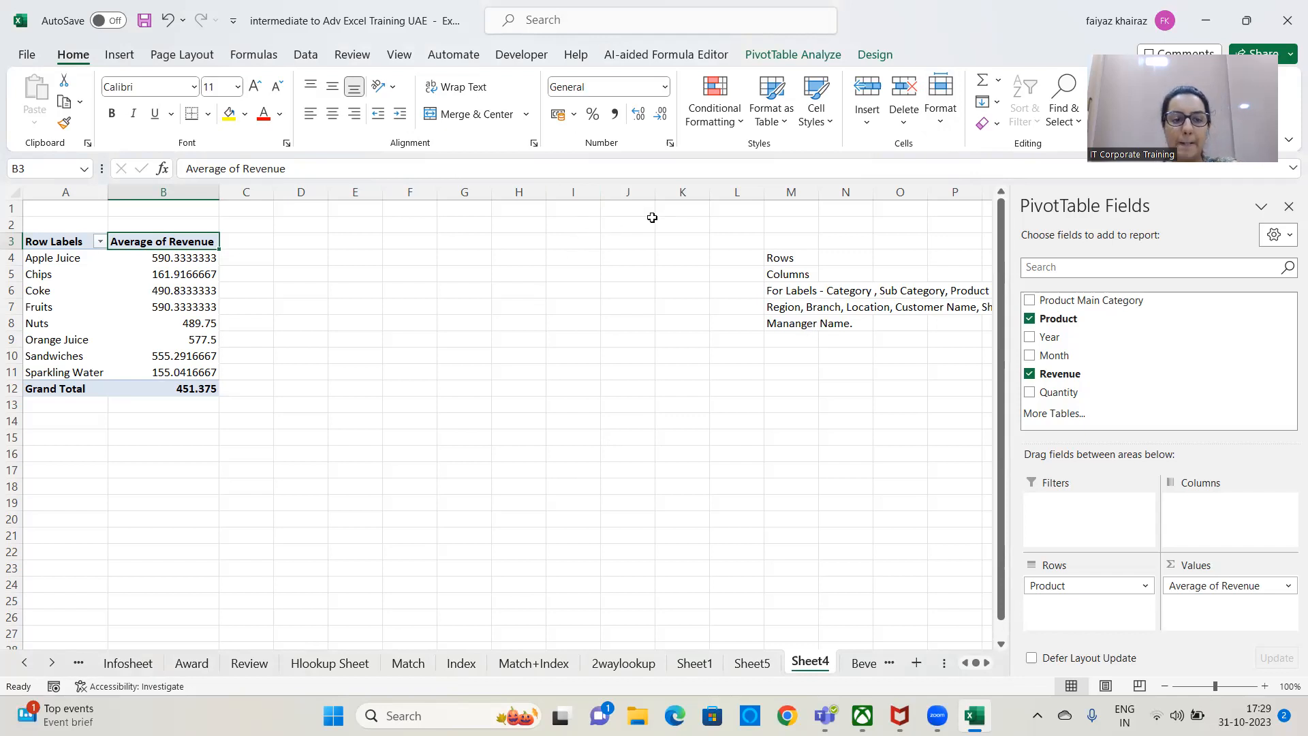
Replace the Revenue field in the PivotTable's values with the Quantity field, added twice.
left_click_drag(1223, 564, 859, 477)
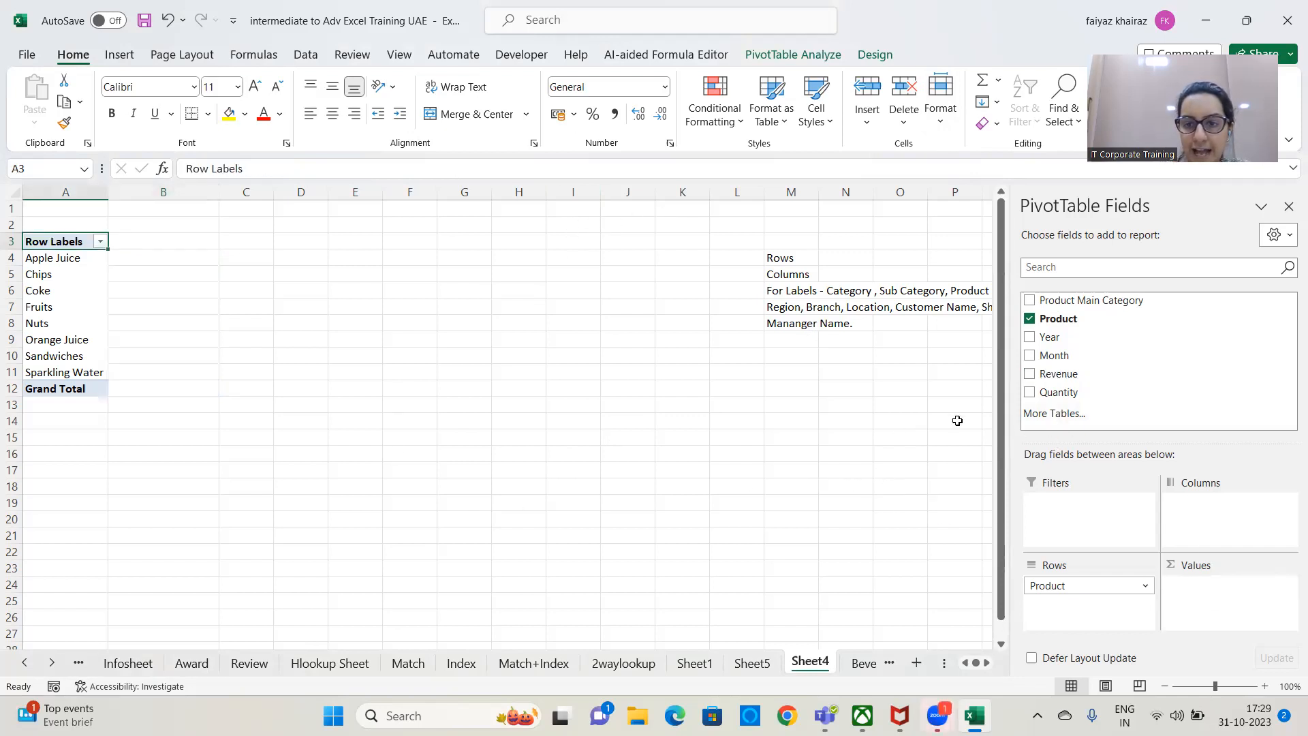
left_click_drag(1048, 394, 1206, 580)
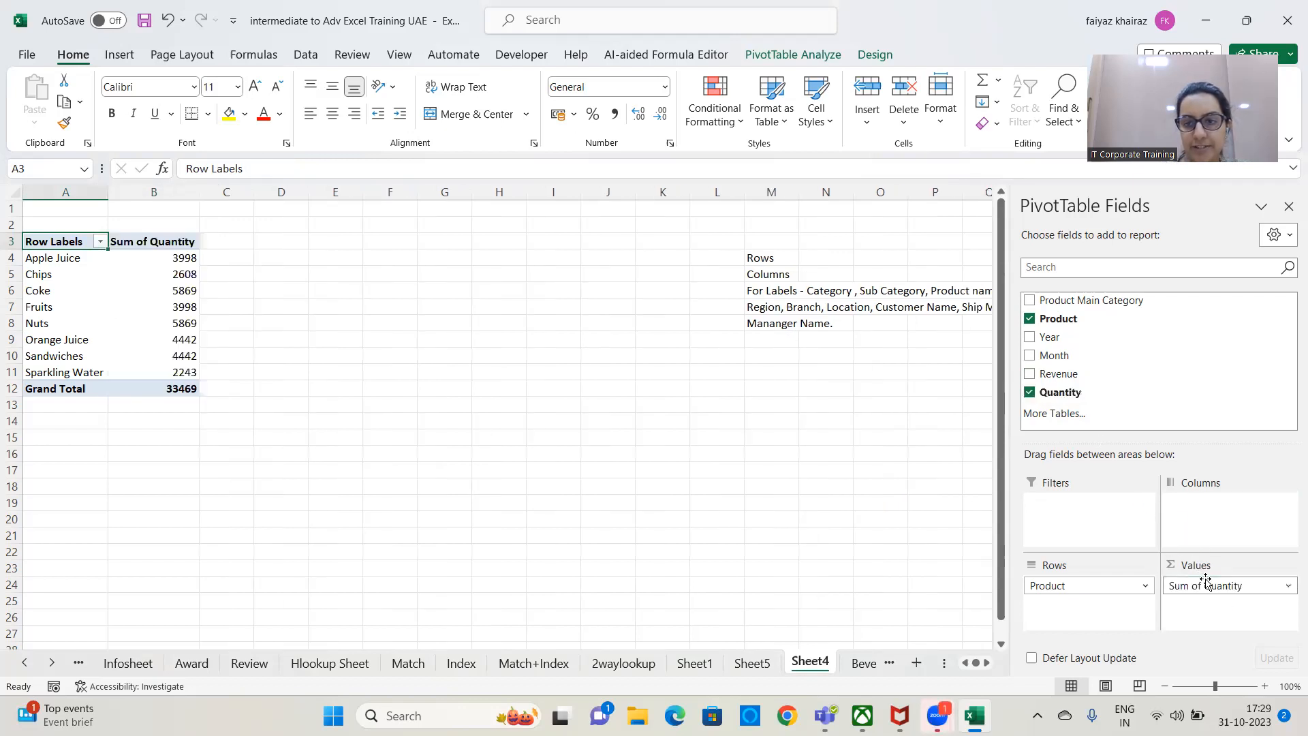
left_click_drag(1057, 393, 1226, 613)
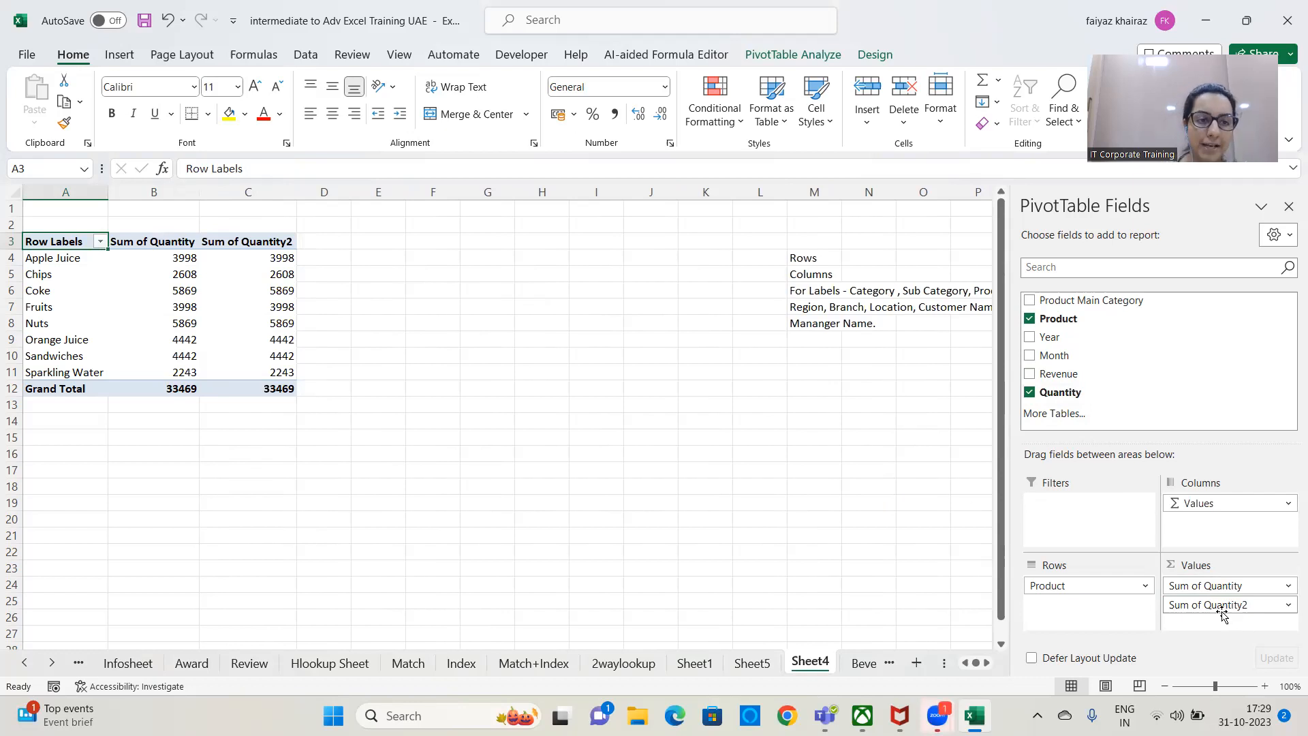
Show the second Quantity value column of the PivotTable as % of Grand Total.
left_click(157, 243)
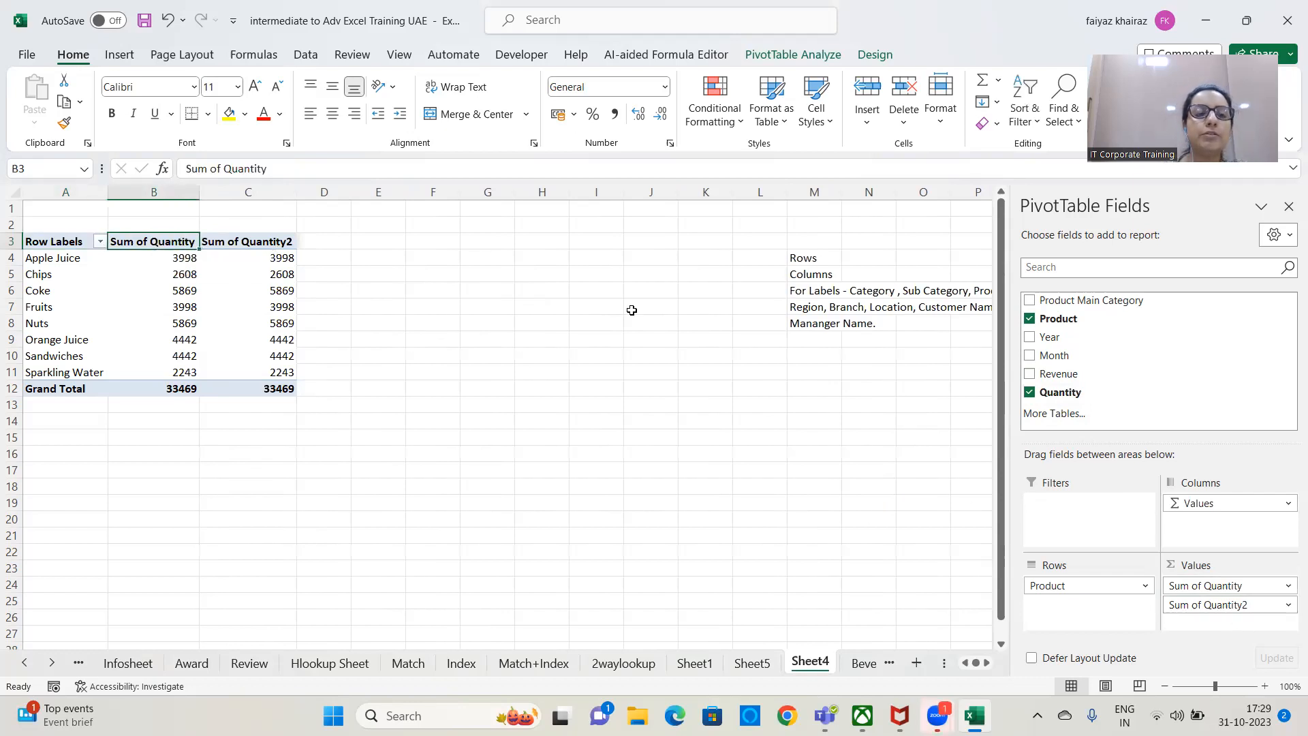
left_click(268, 243)
double_click(268, 244)
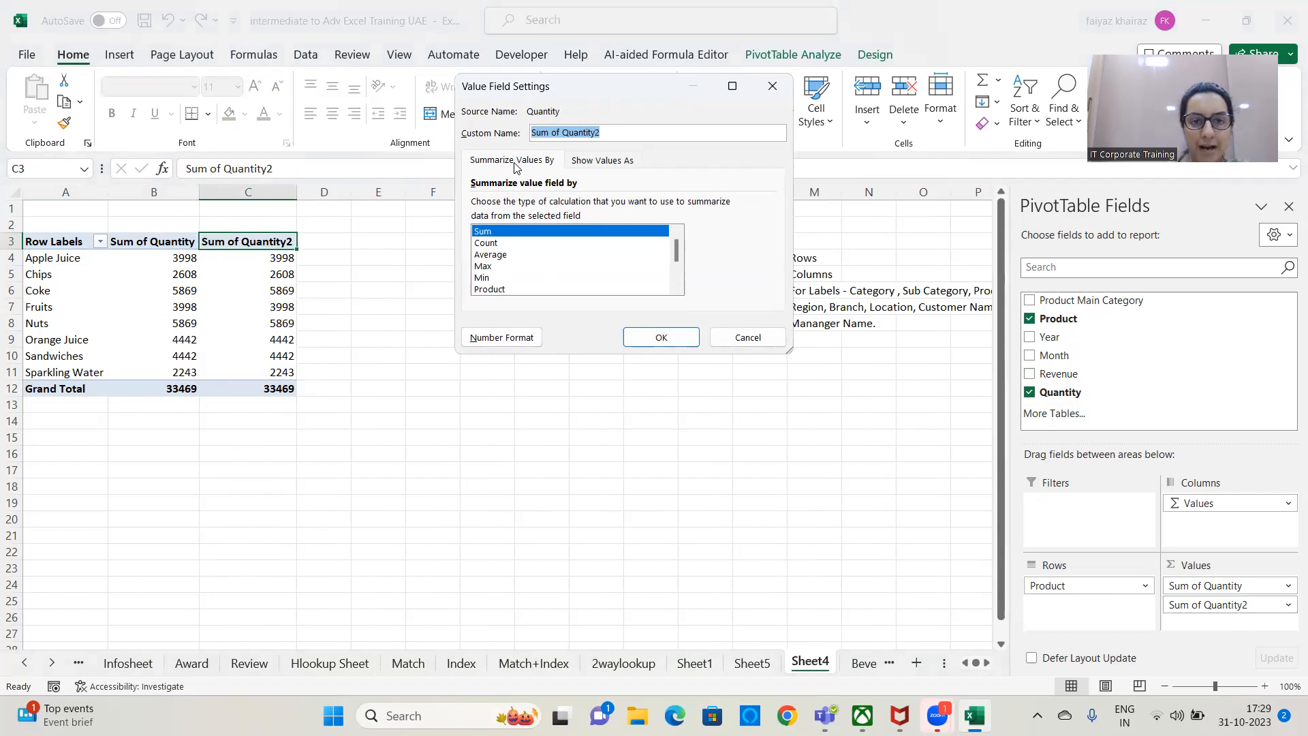
left_click(619, 168)
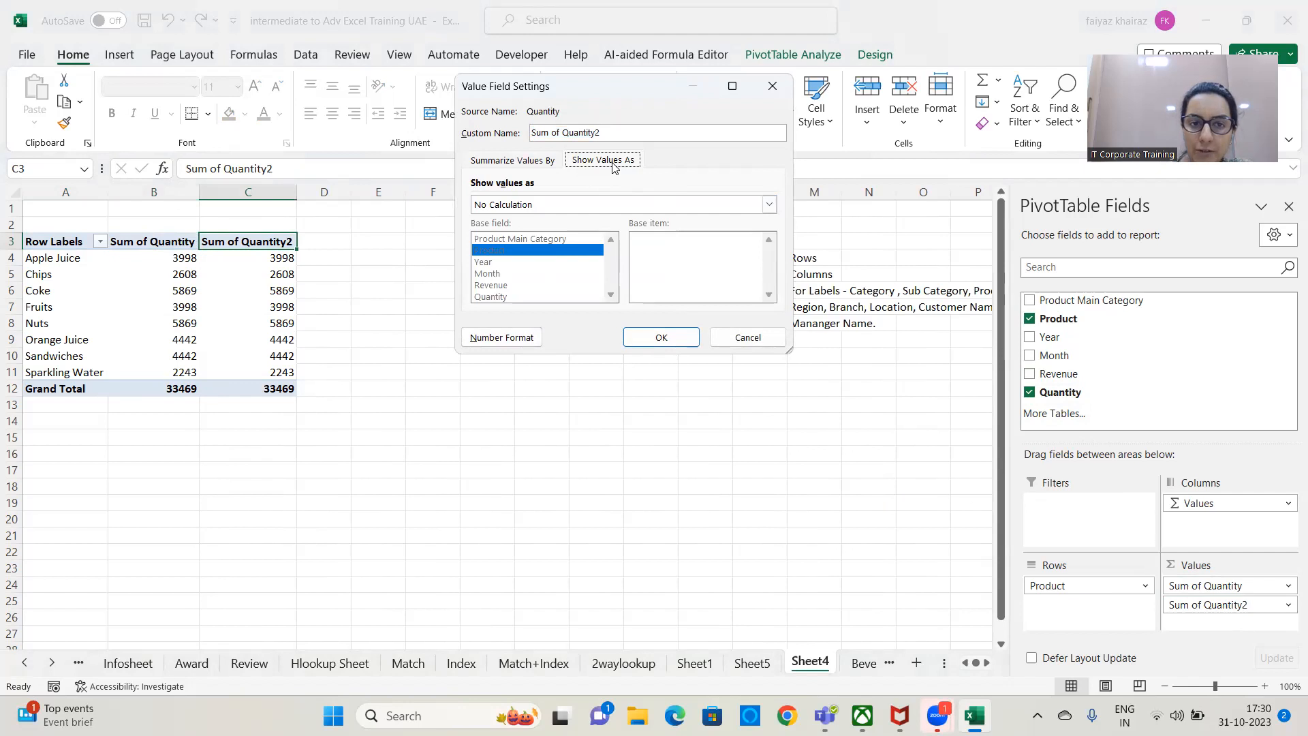
left_click(769, 204)
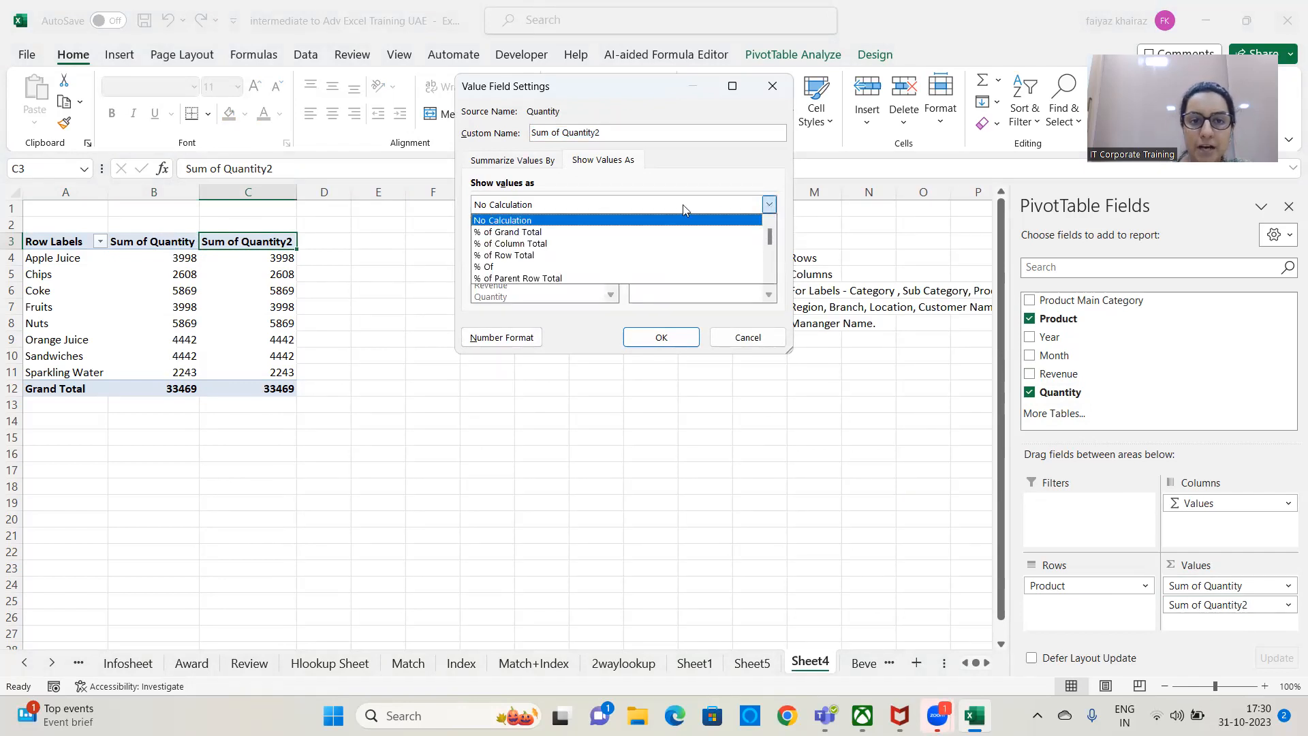
left_click(547, 233)
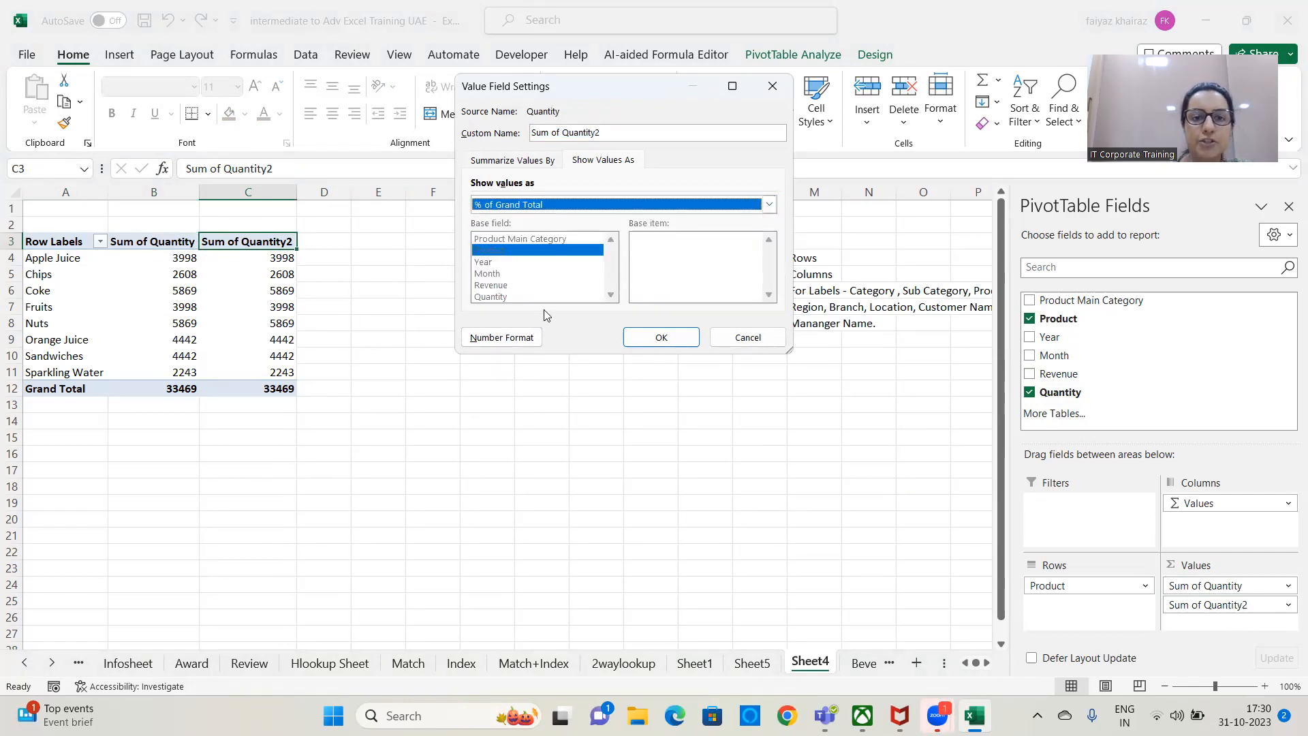
left_click(662, 339)
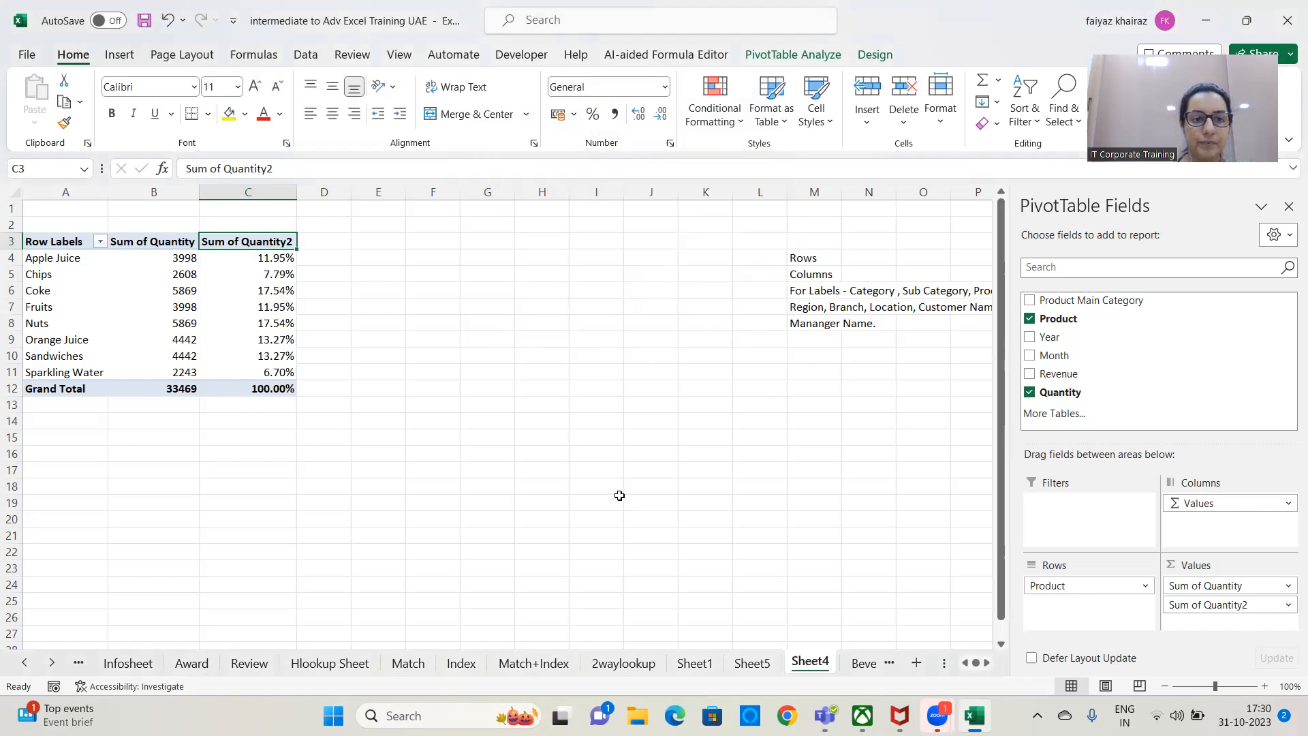
Rename the PivotTable's second Quantity value column to "Percentage of Total" and fit column C to its contents.
left_click_drag(286, 170, 162, 158)
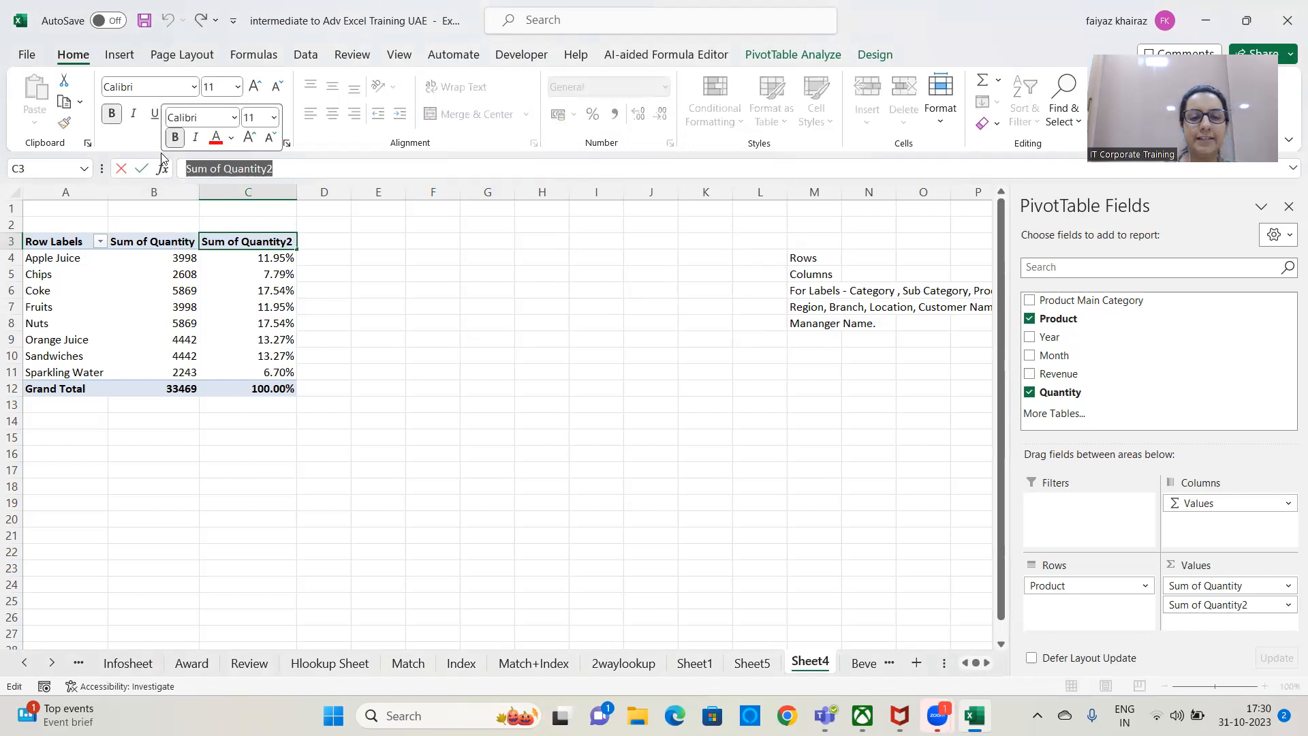
key("BackSpace")
type("Perc")
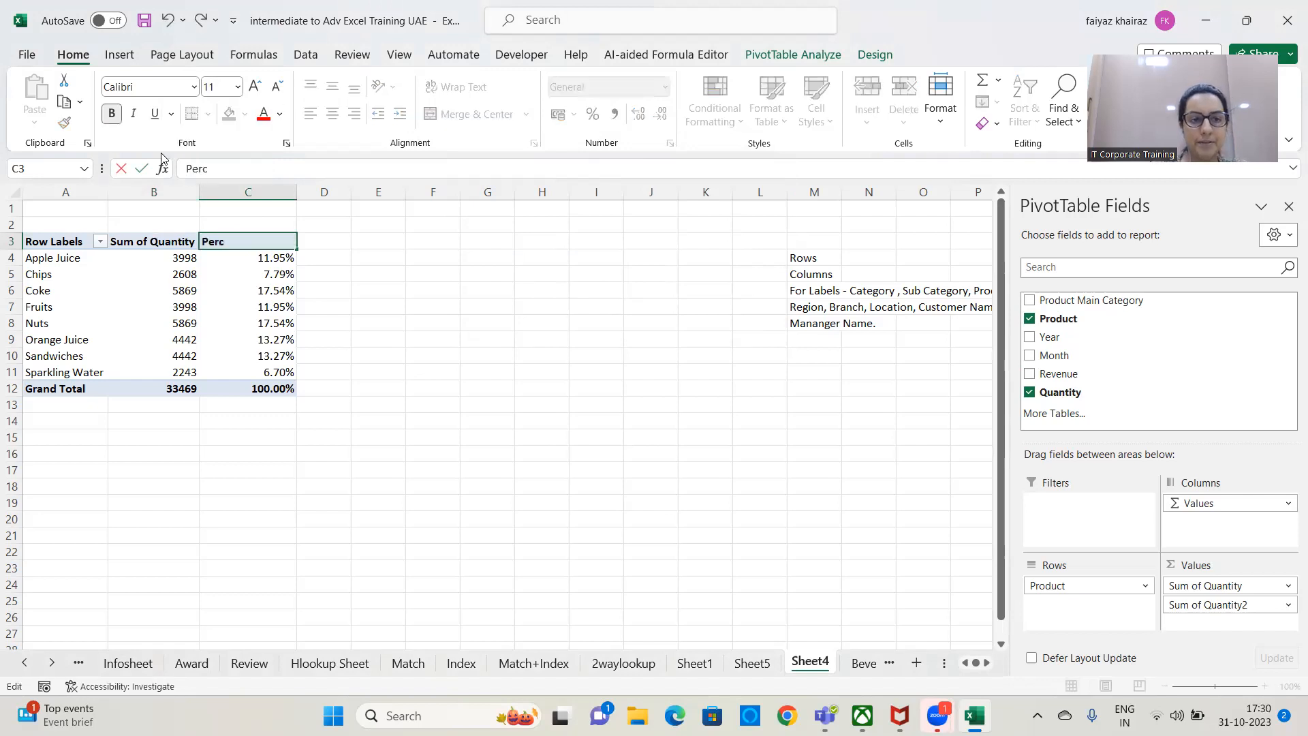
type("entage of Total")
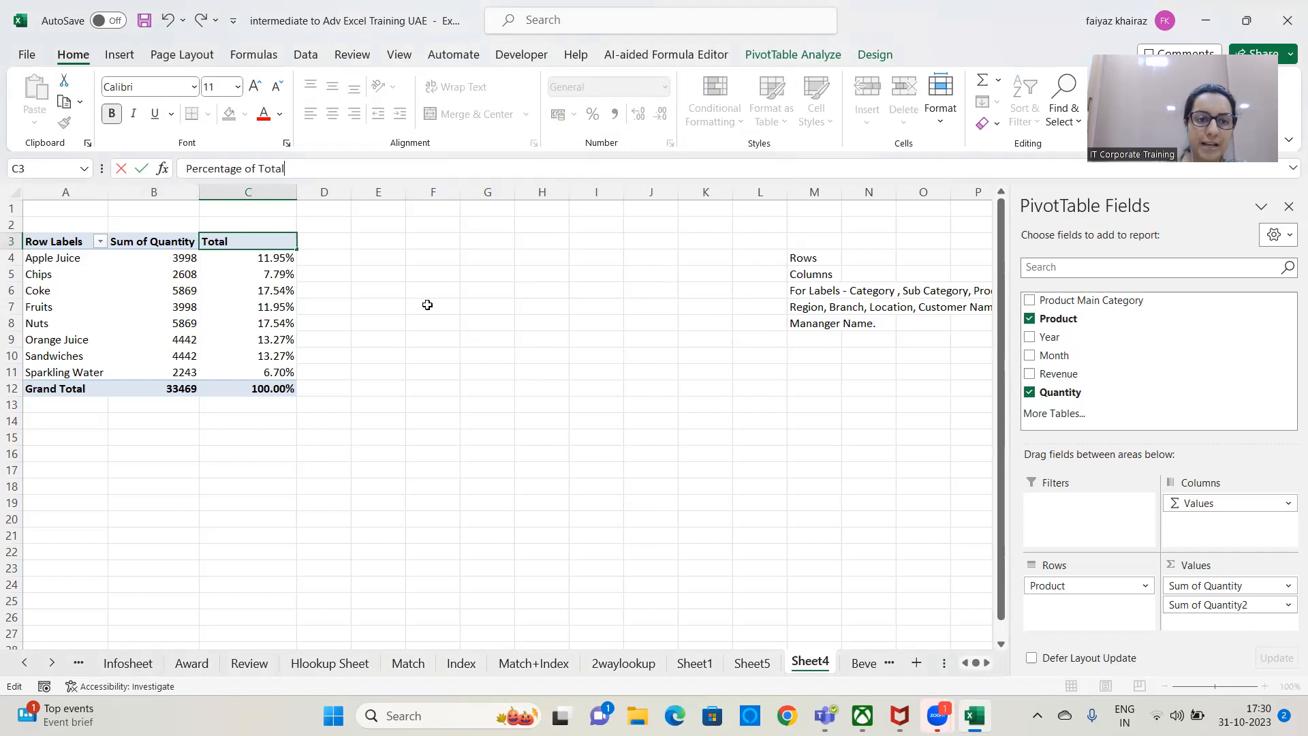
left_click(431, 304)
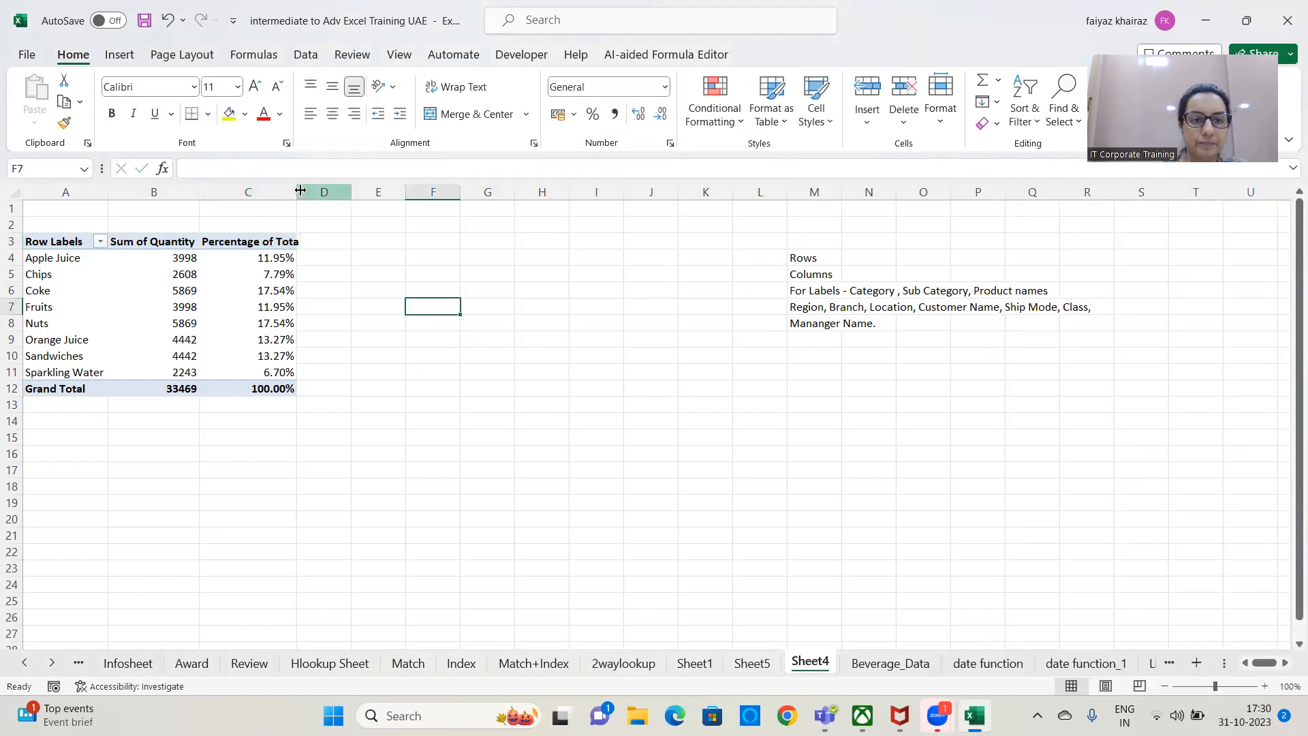
double_click(296, 192)
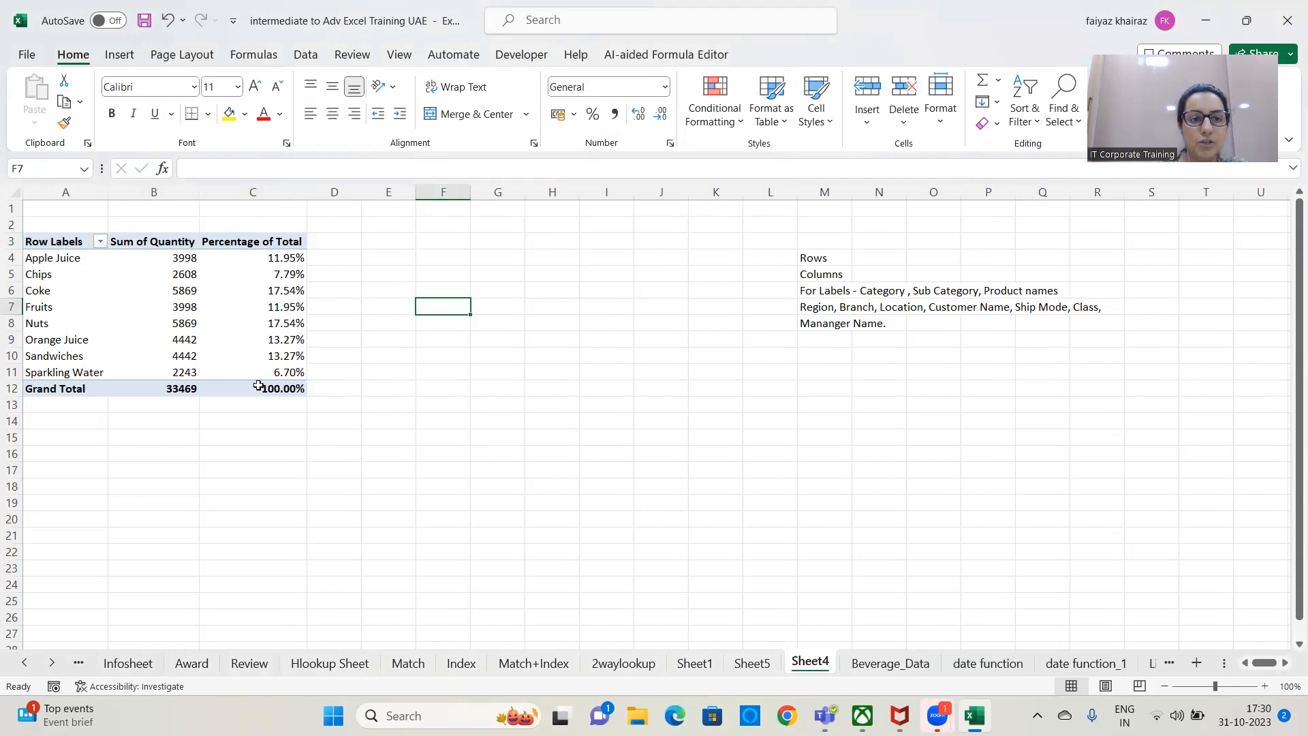
Review how the Percentage of Total field is summarized and shown in its value field settings.
left_click(169, 248)
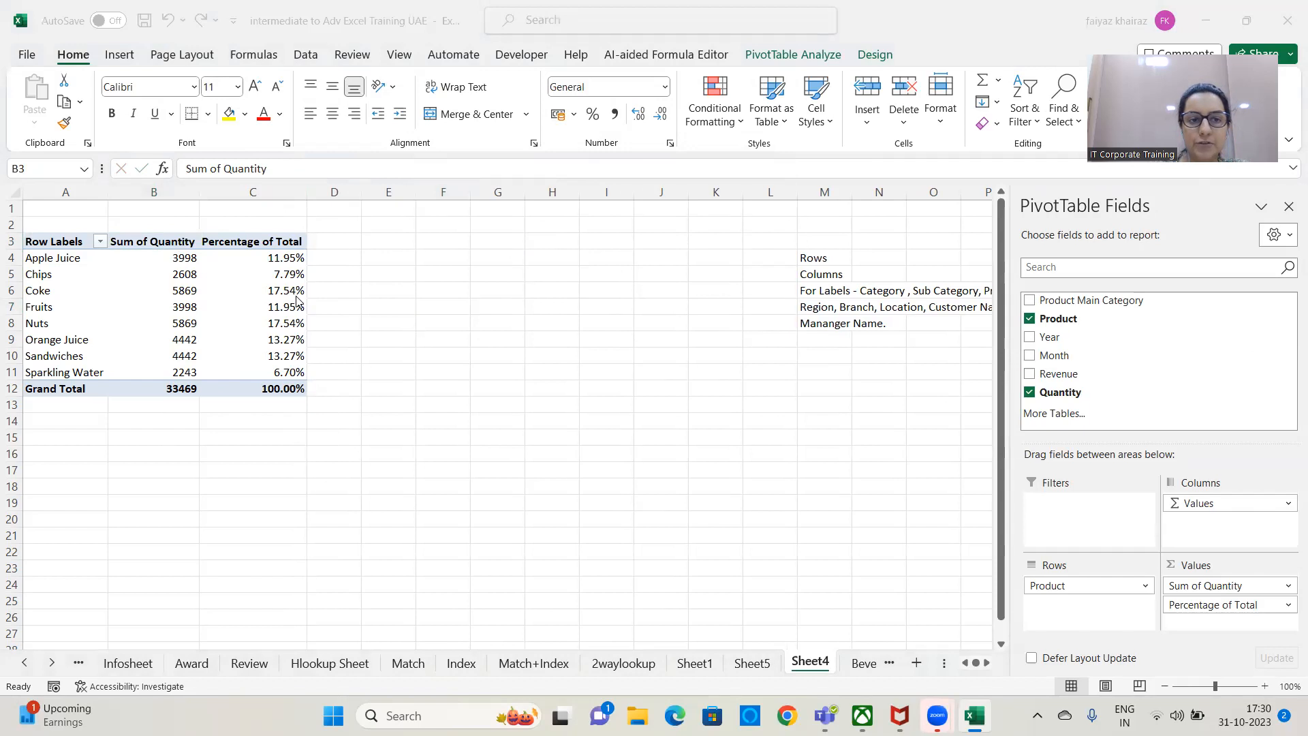
left_click(276, 244)
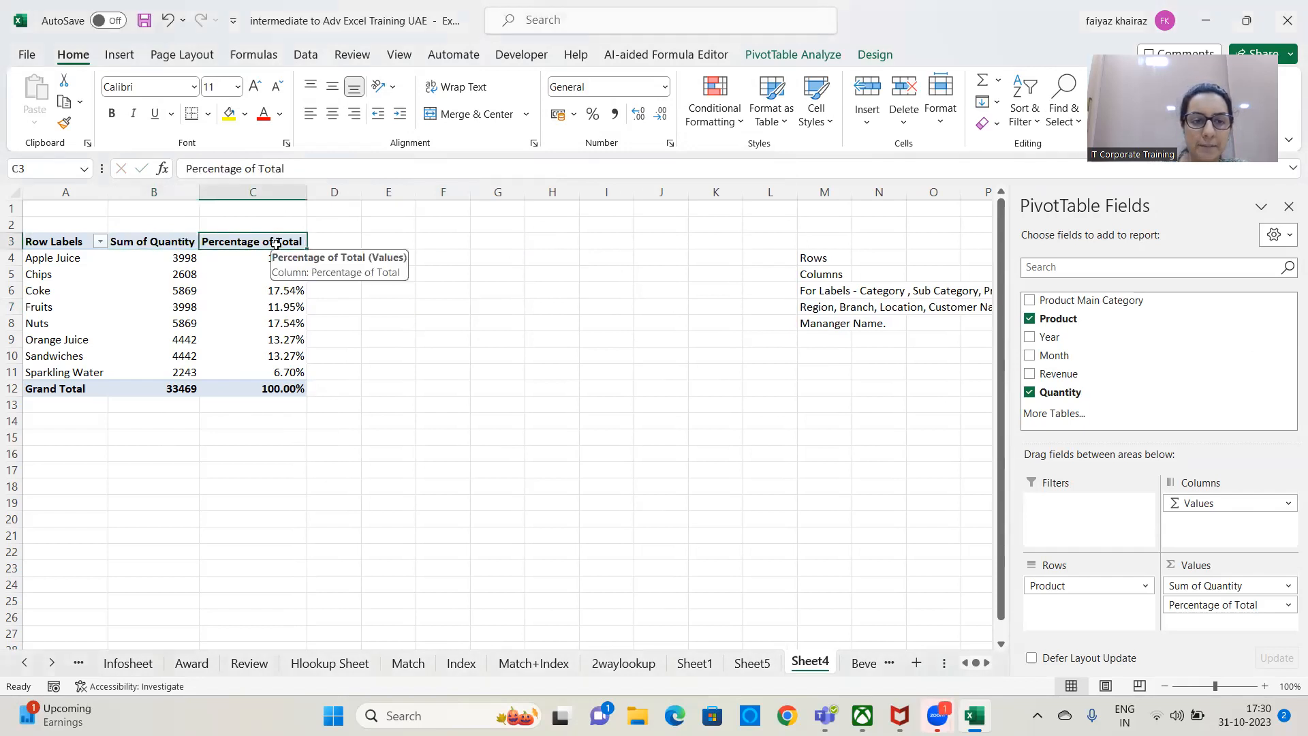
double_click(276, 244)
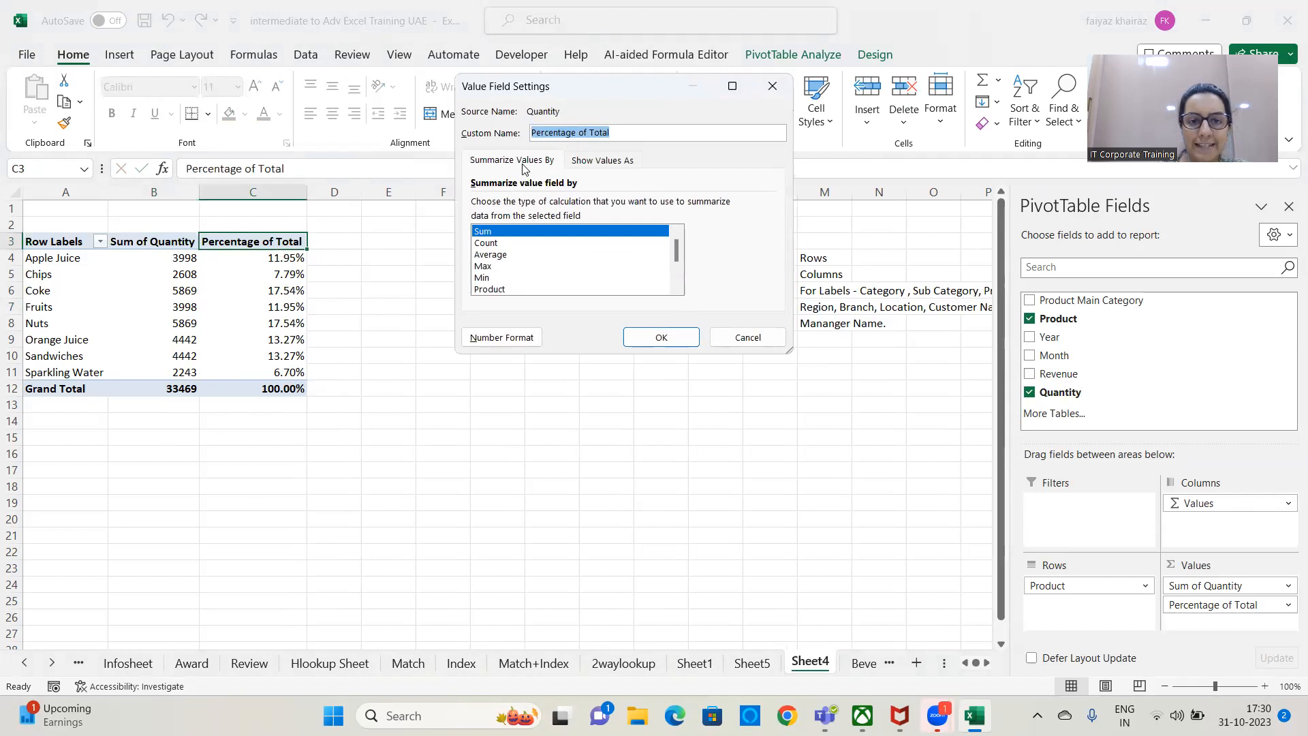
left_click(524, 163)
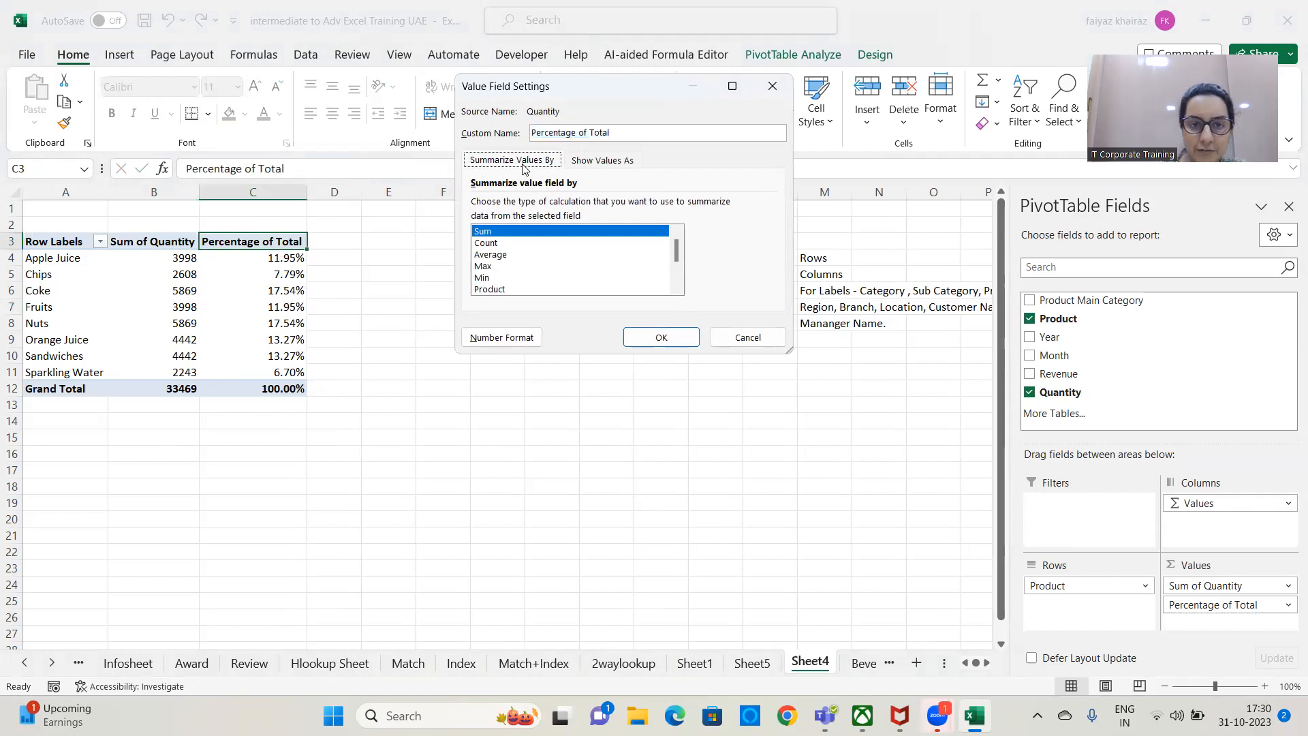
left_click(602, 166)
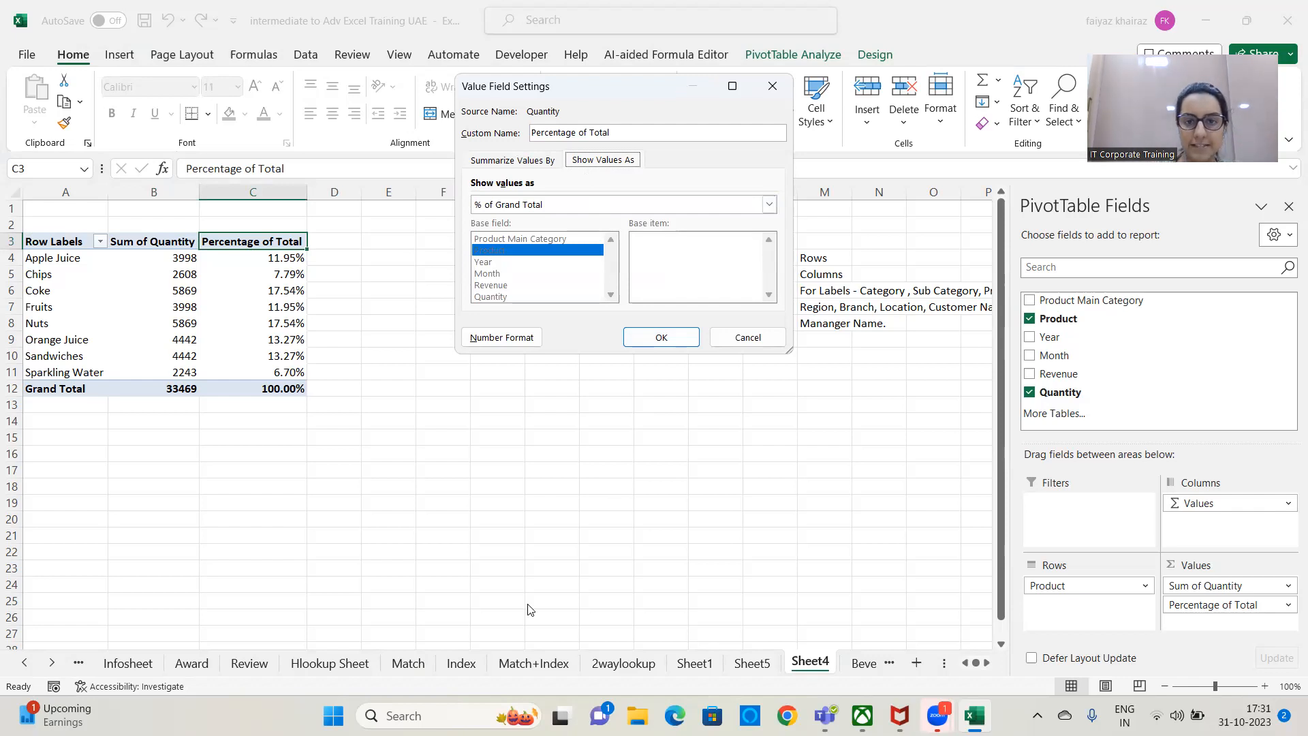
left_click(748, 338)
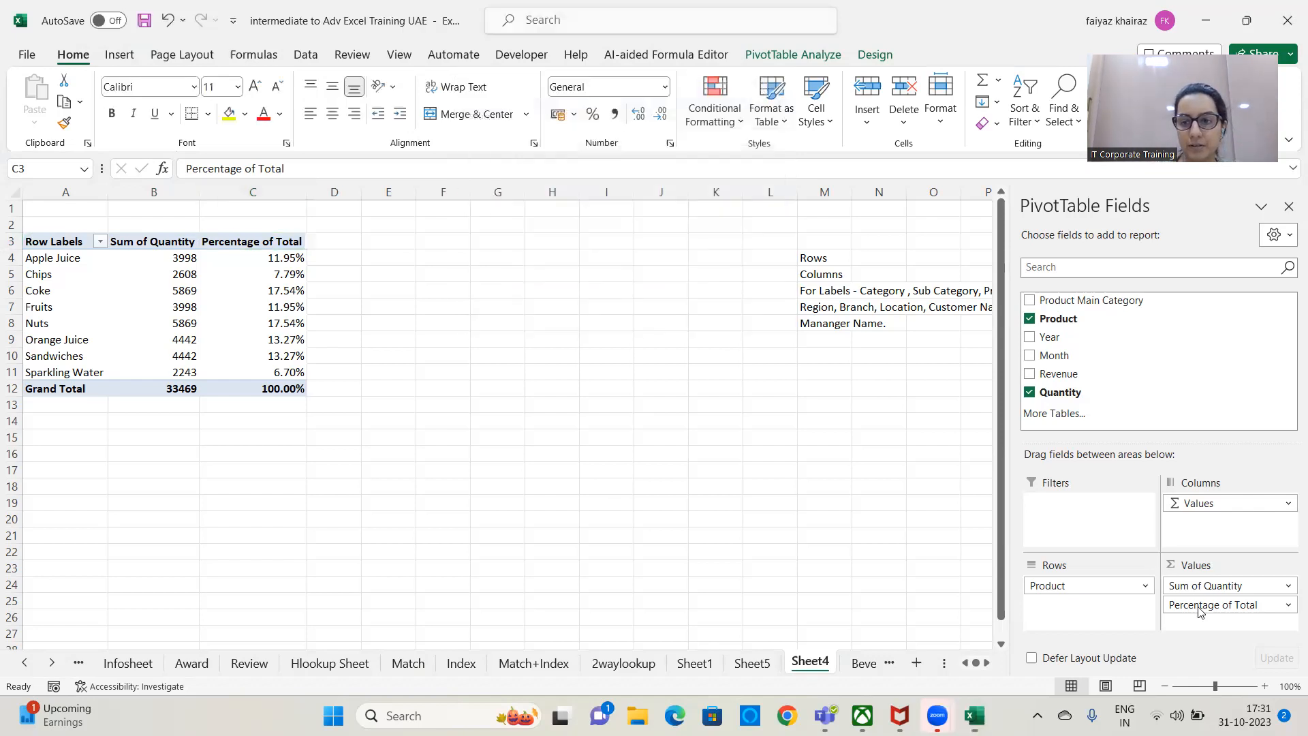
Replace the Percentage of Total field in the PivotTable's values with Revenue, shown as % of Grand Total.
left_click_drag(1242, 605, 825, 536)
left_click_drag(1053, 374, 1212, 627)
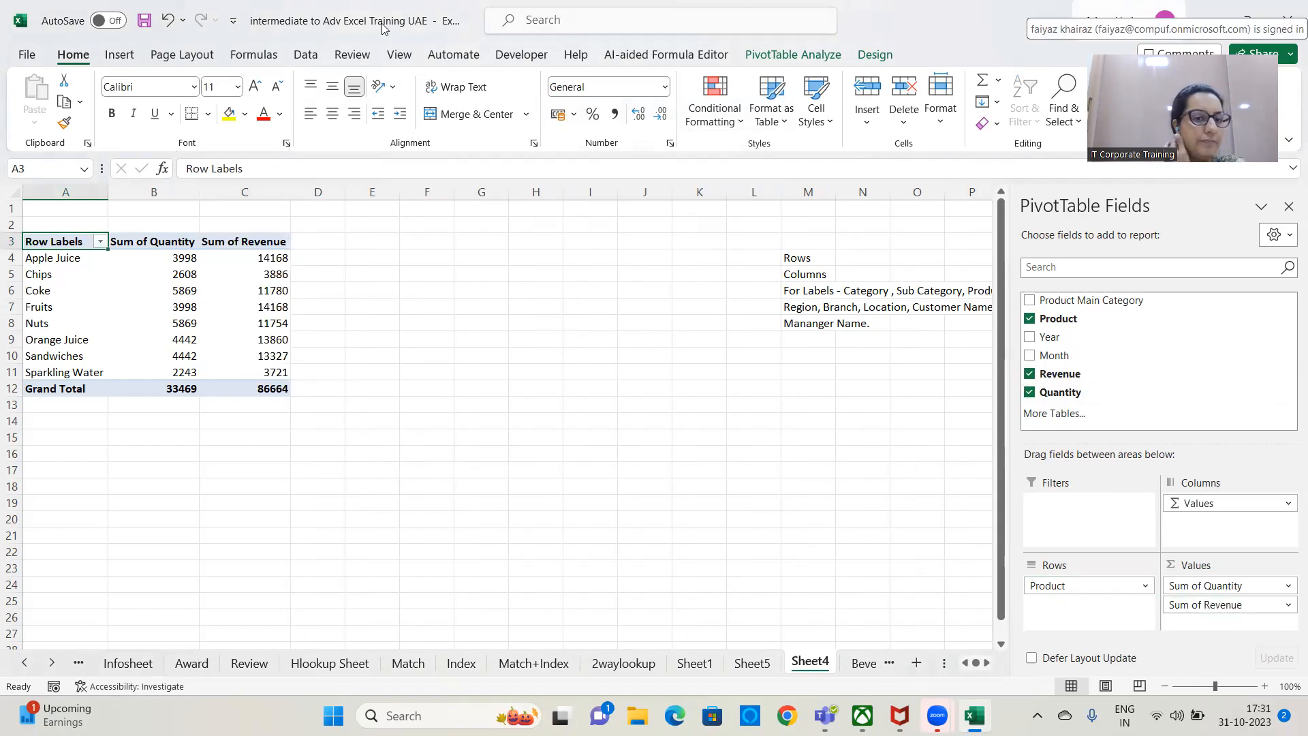
left_click(262, 247)
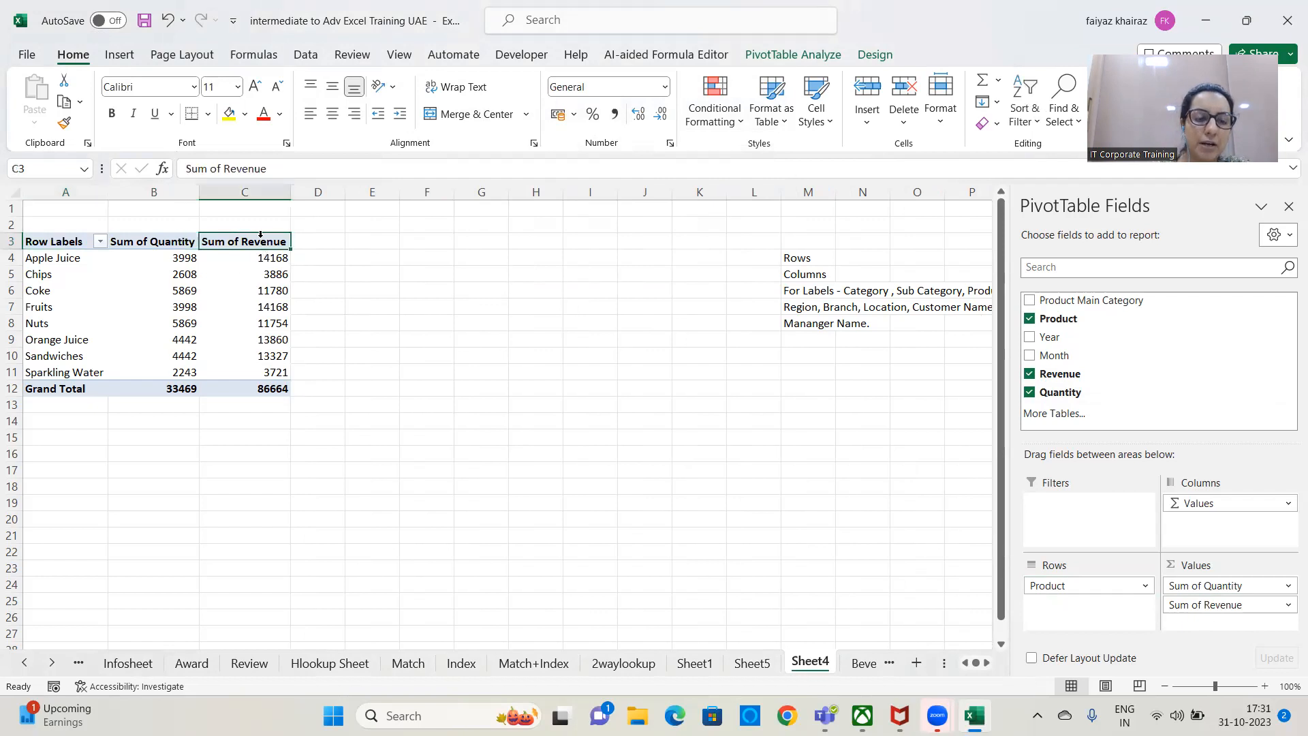
double_click(262, 244)
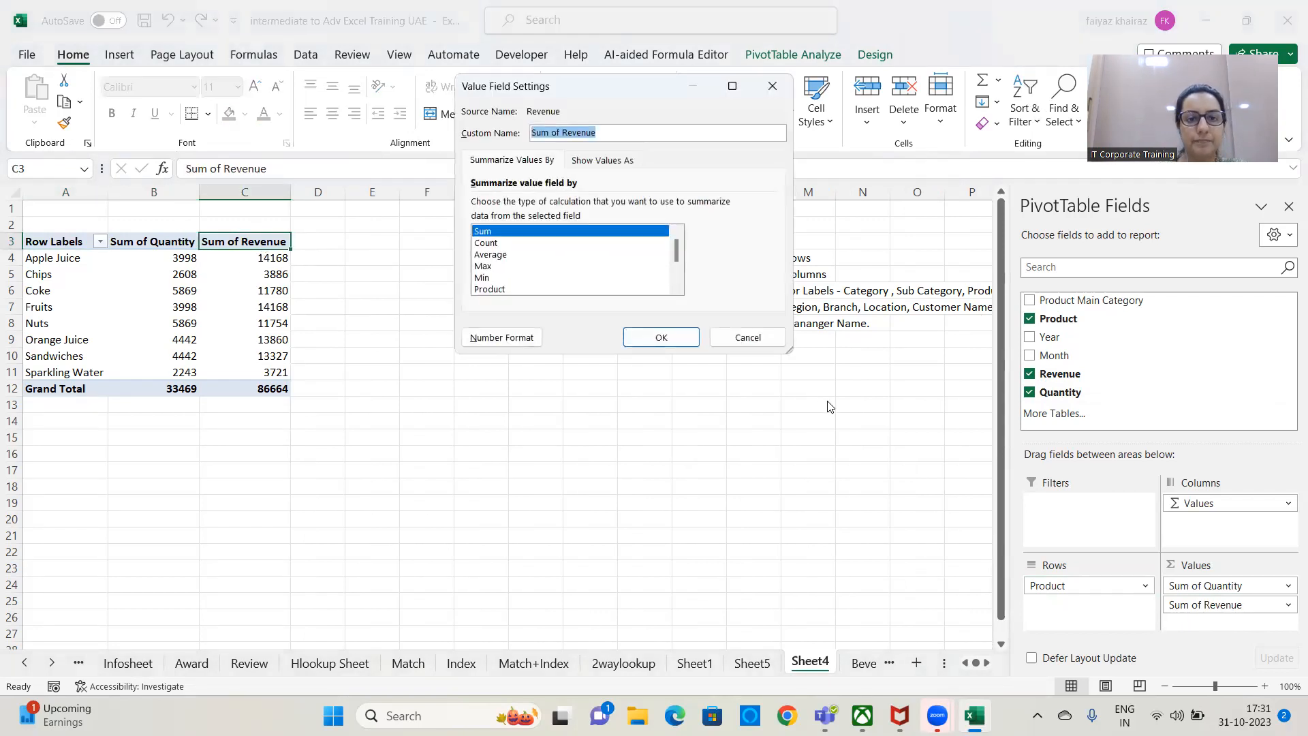
left_click(602, 161)
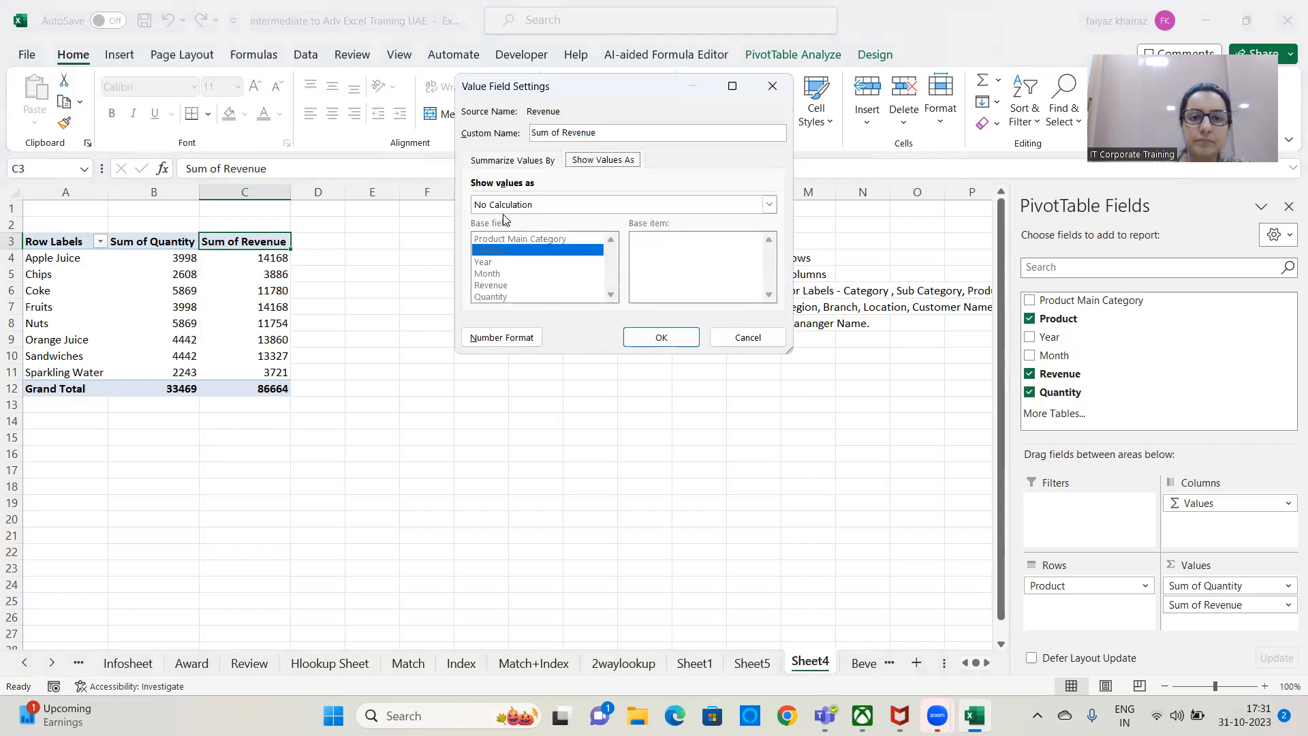
left_click(532, 206)
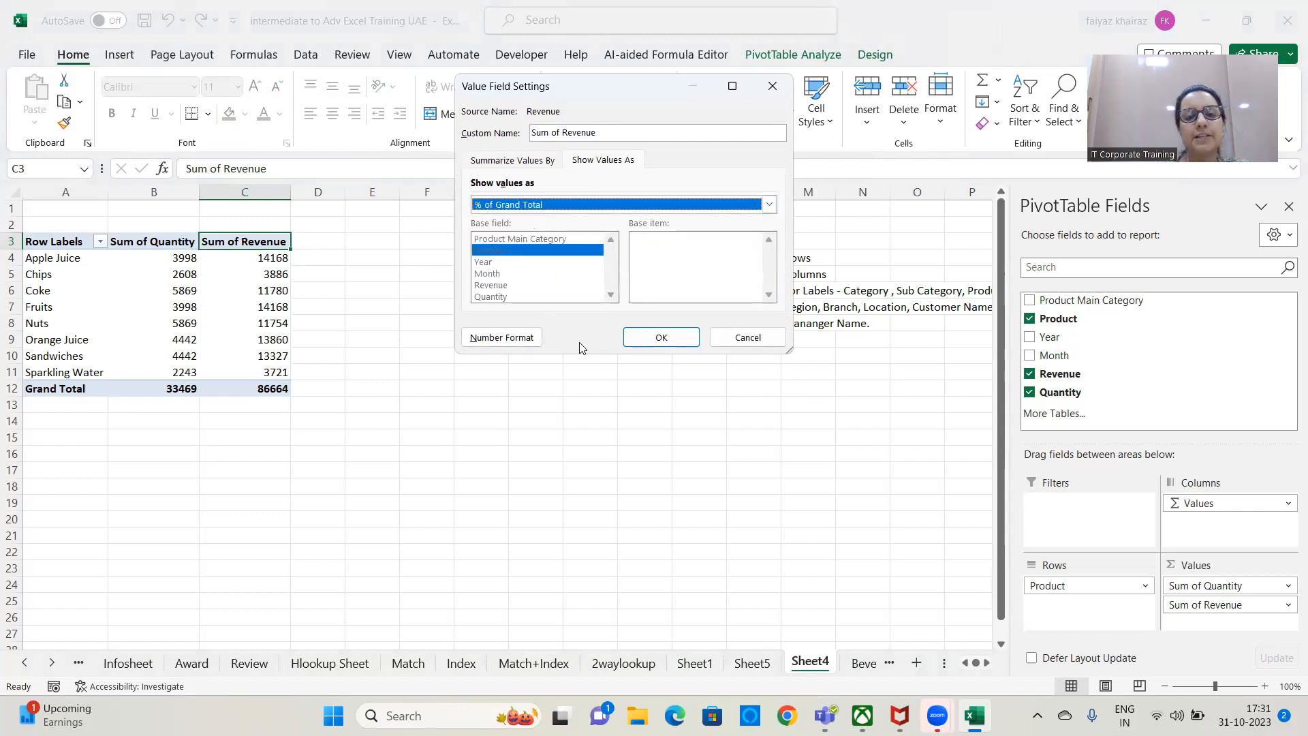
left_click(534, 162)
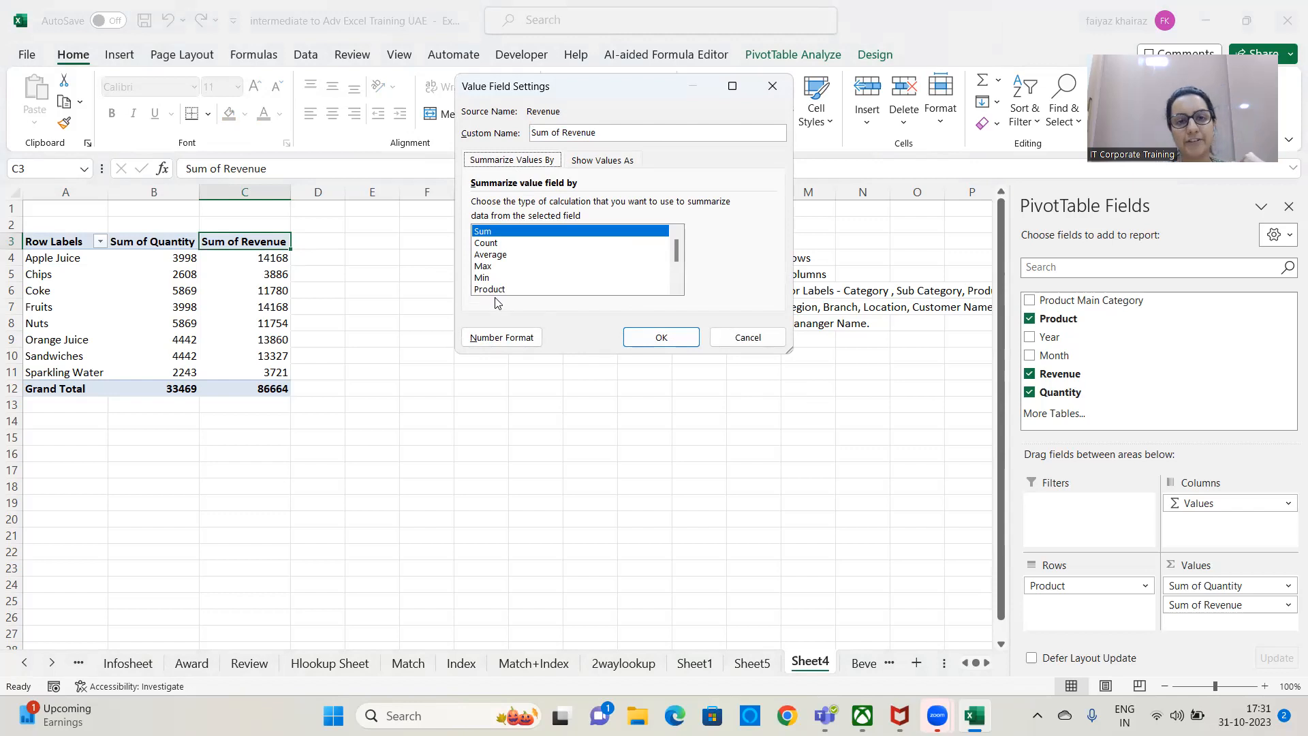
left_click(588, 162)
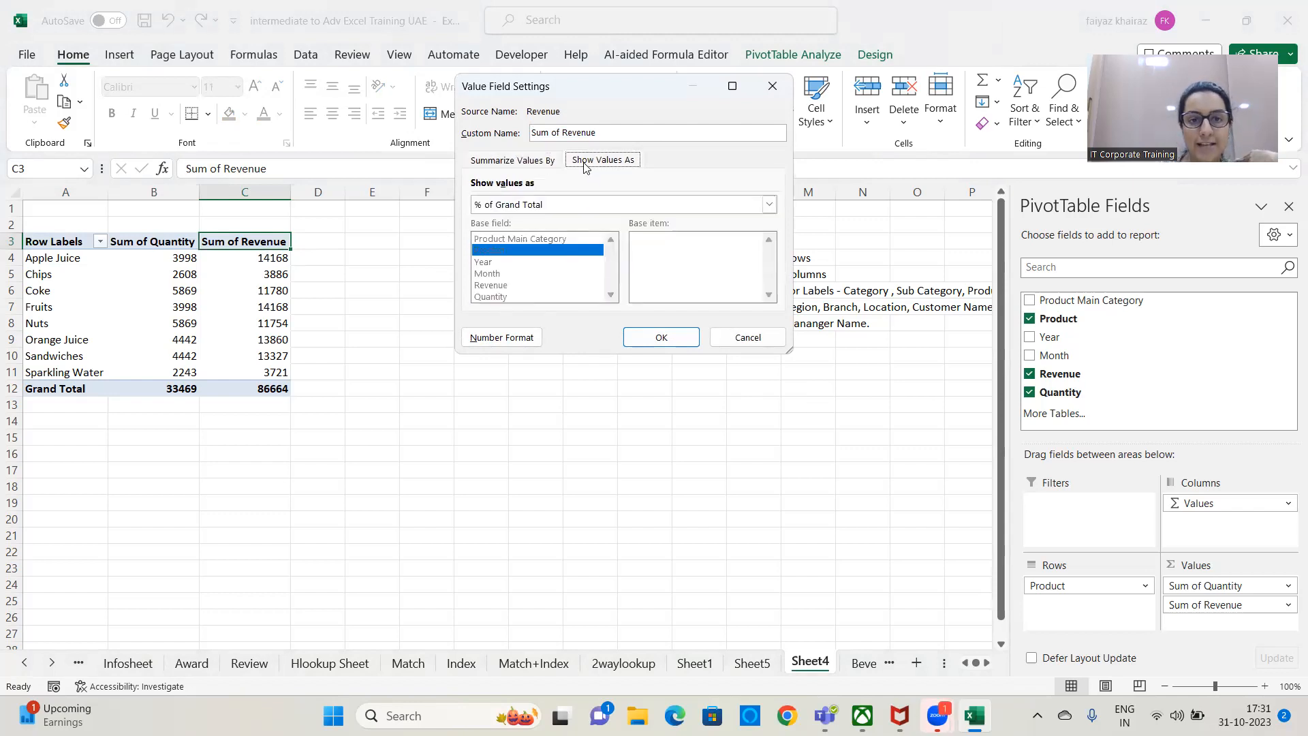
left_click(590, 205)
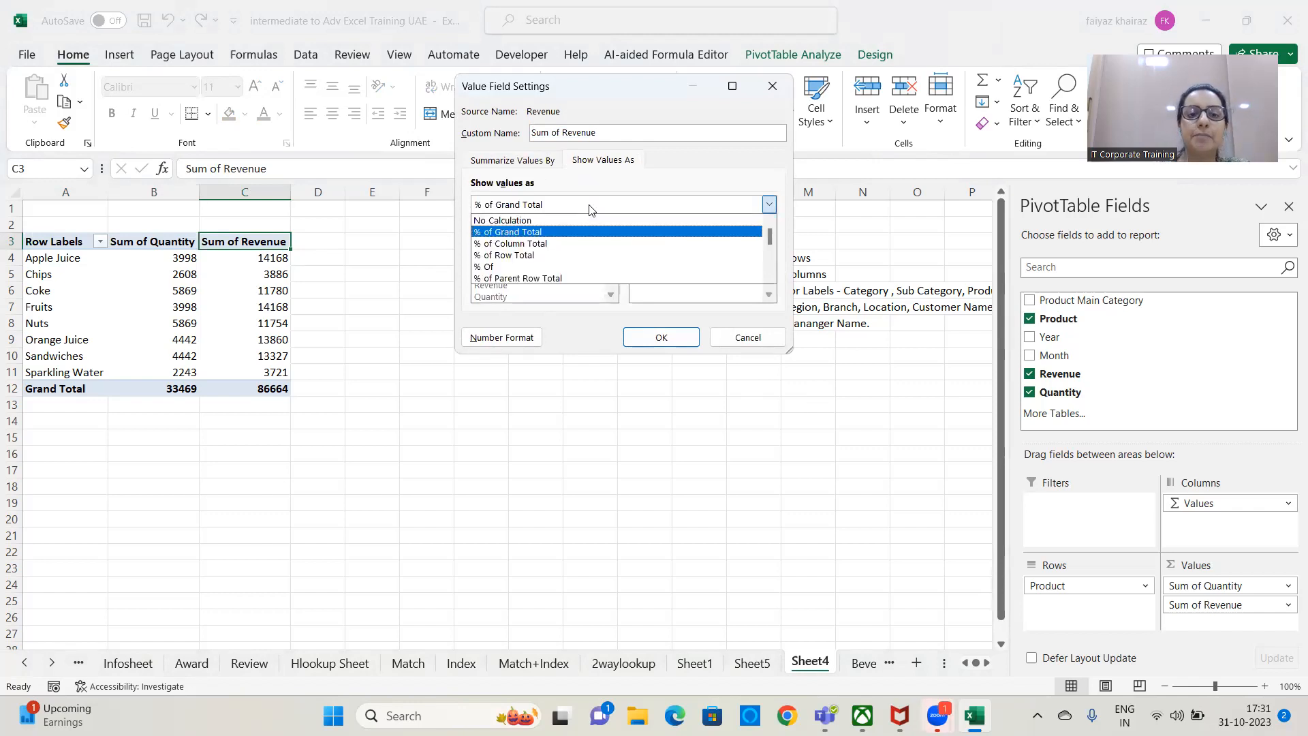
left_click(545, 234)
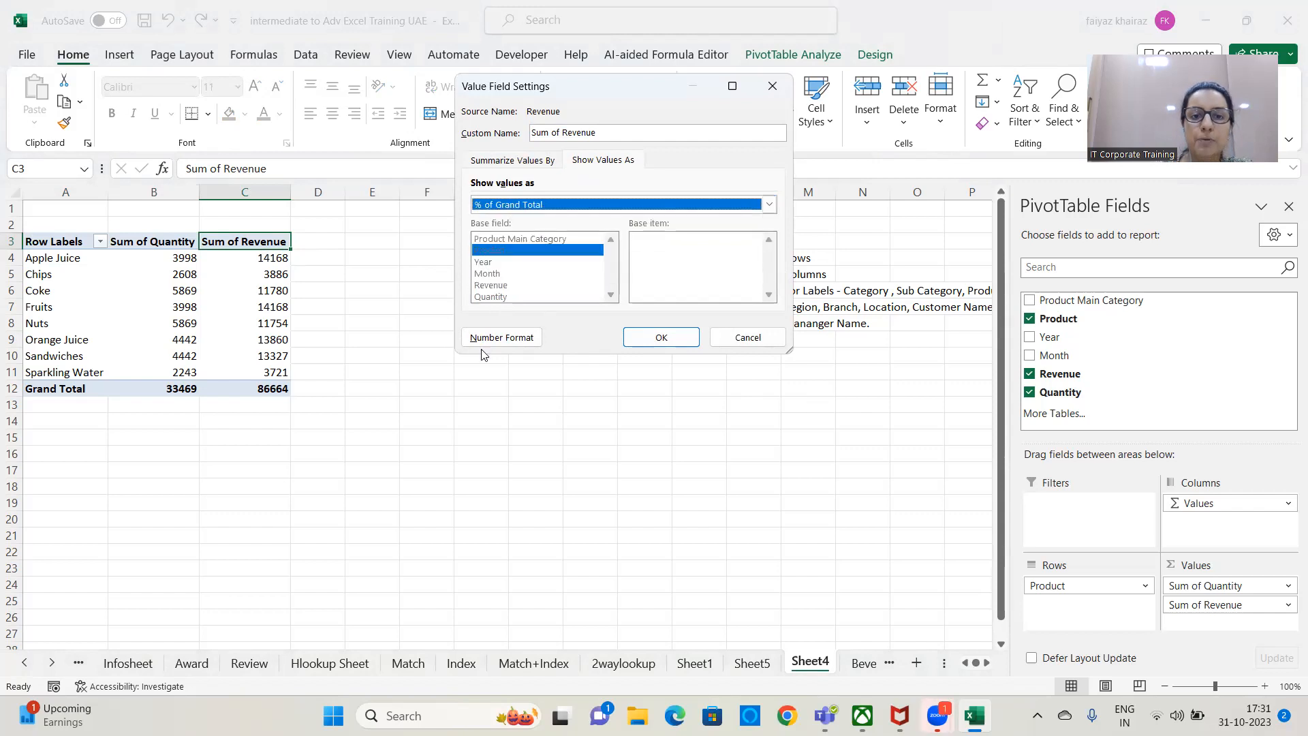
left_click(665, 340)
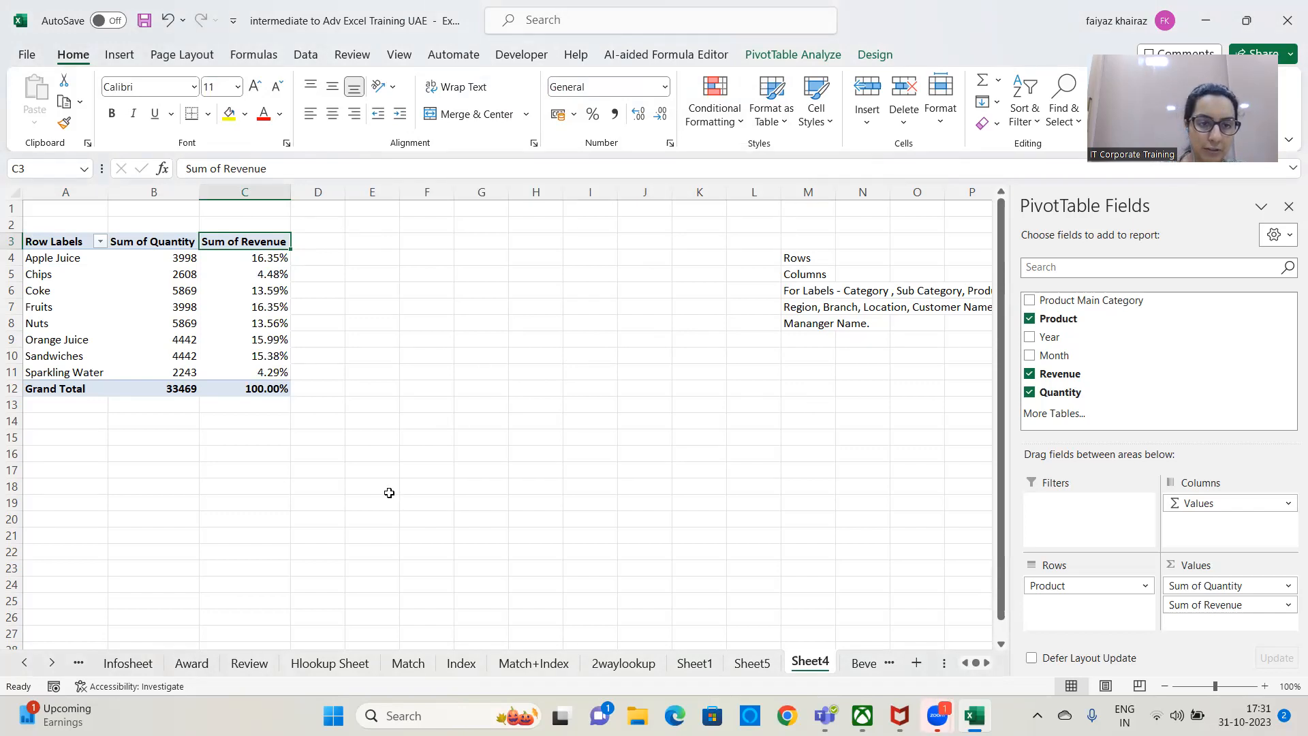
Set the custom name of the PivotTable's Revenue value field to "Percentage of Total".
left_click(275, 234)
double_click(266, 247)
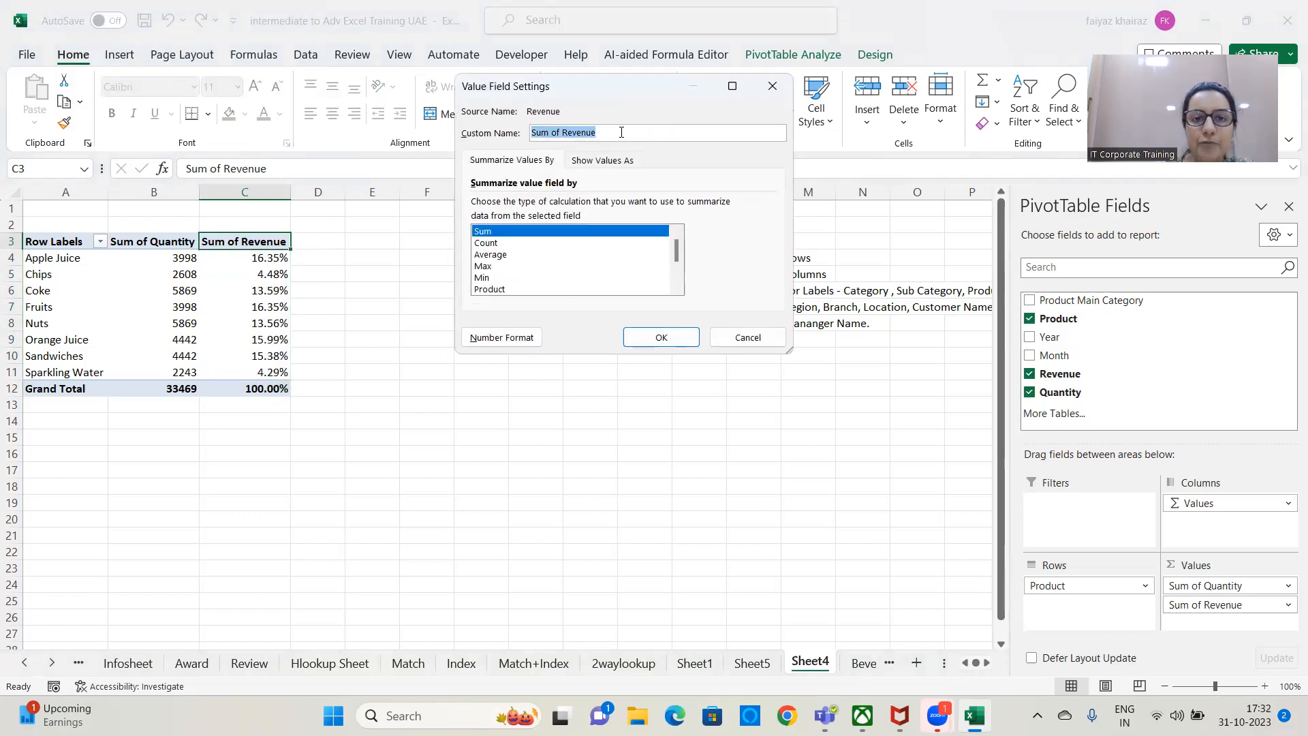
left_click(621, 132)
key("BackSpace")
key("BackSpace")
key("BackSpace")
key("BackSpace")
key("BackSpace")
key("BackSpace")
key("BackSpace")
key("BackSpace")
key("BackSpace")
key("BackSpace")
key("BackSpace")
key("BackSpace")
key("BackSpace")
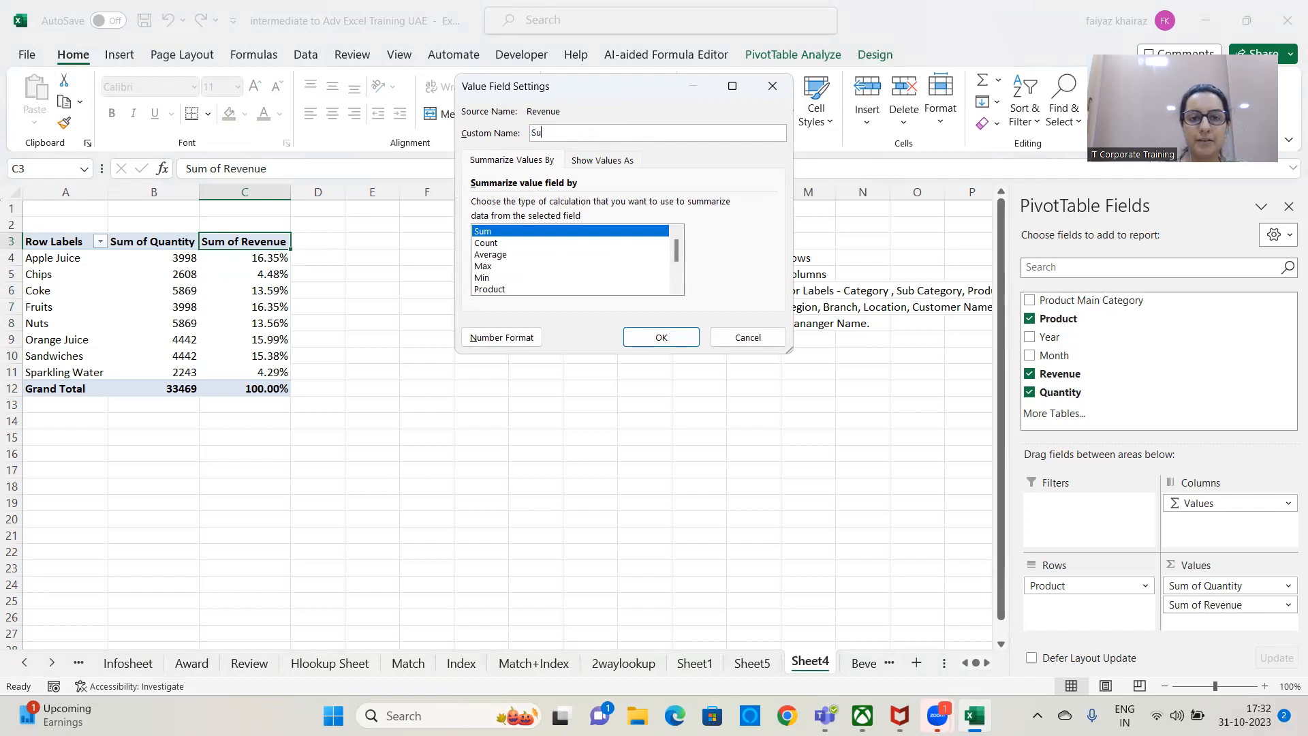
type("Percentage of Tto")
key("BackSpace")
type("otal")
left_click(666, 336)
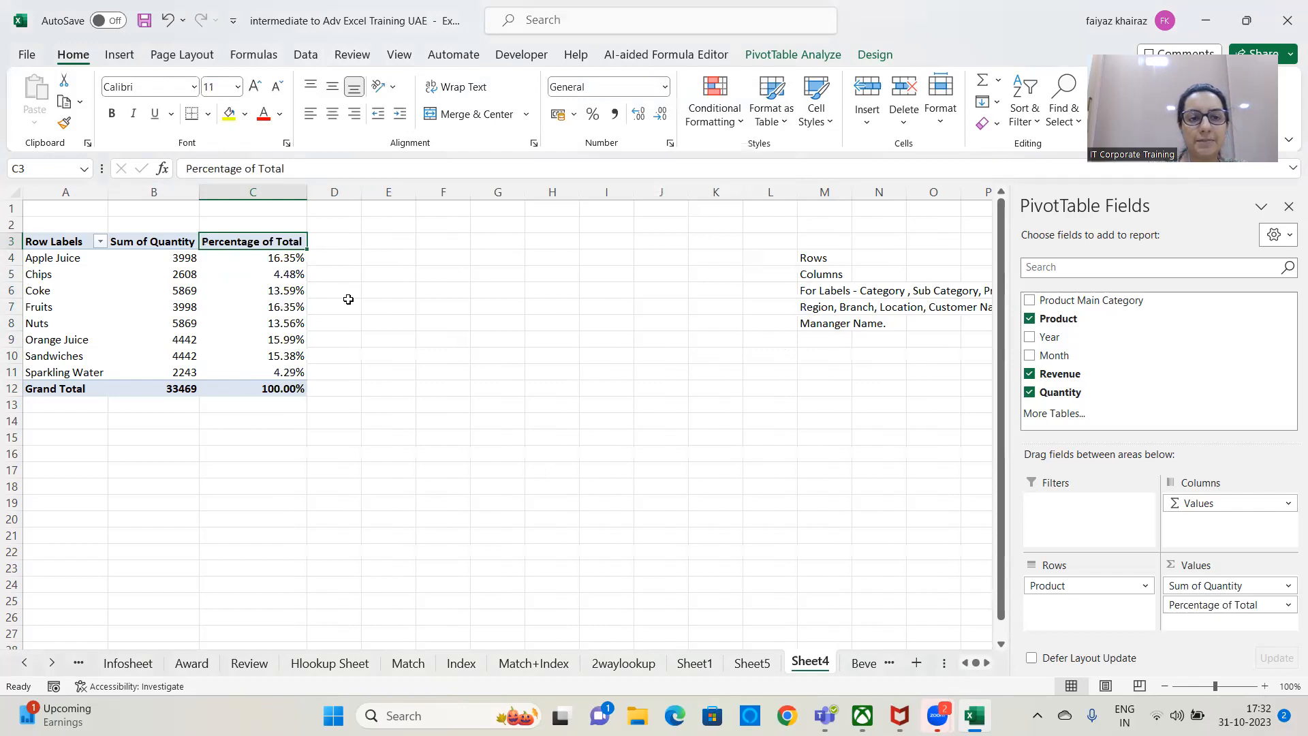
left_click(296, 170)
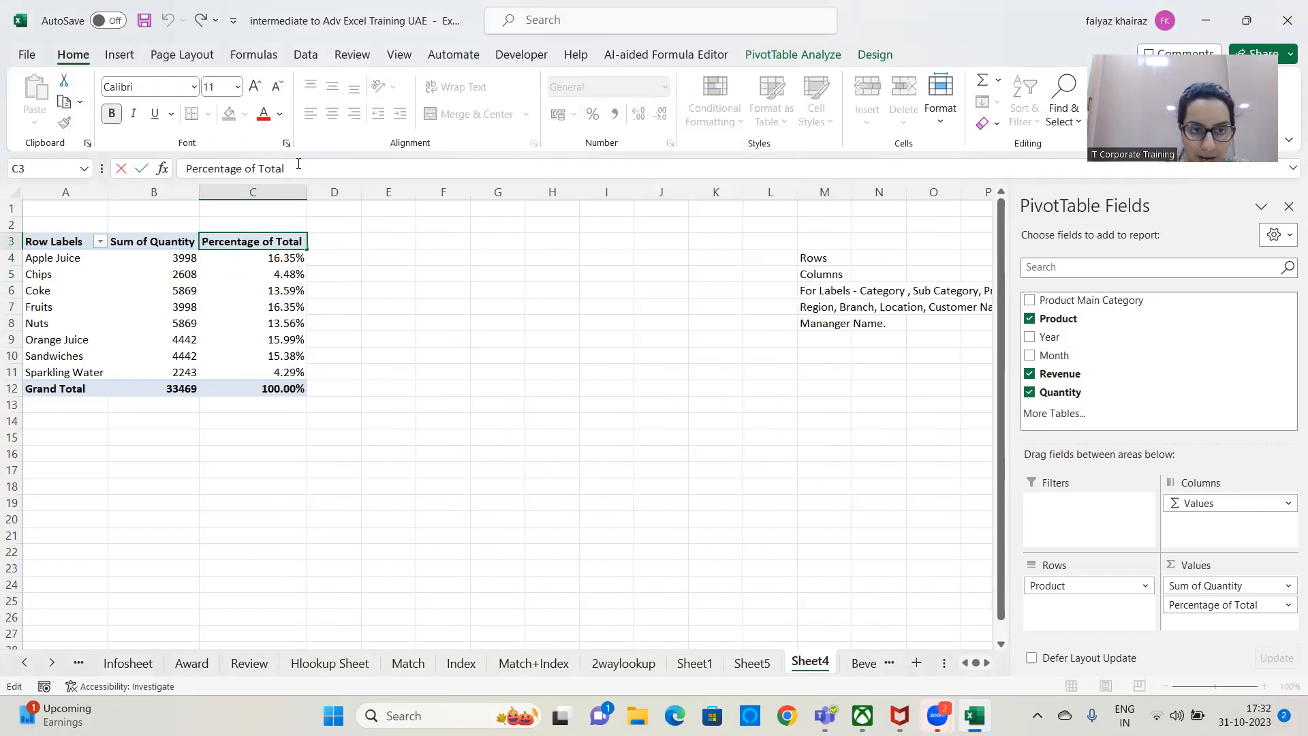
left_click(439, 339)
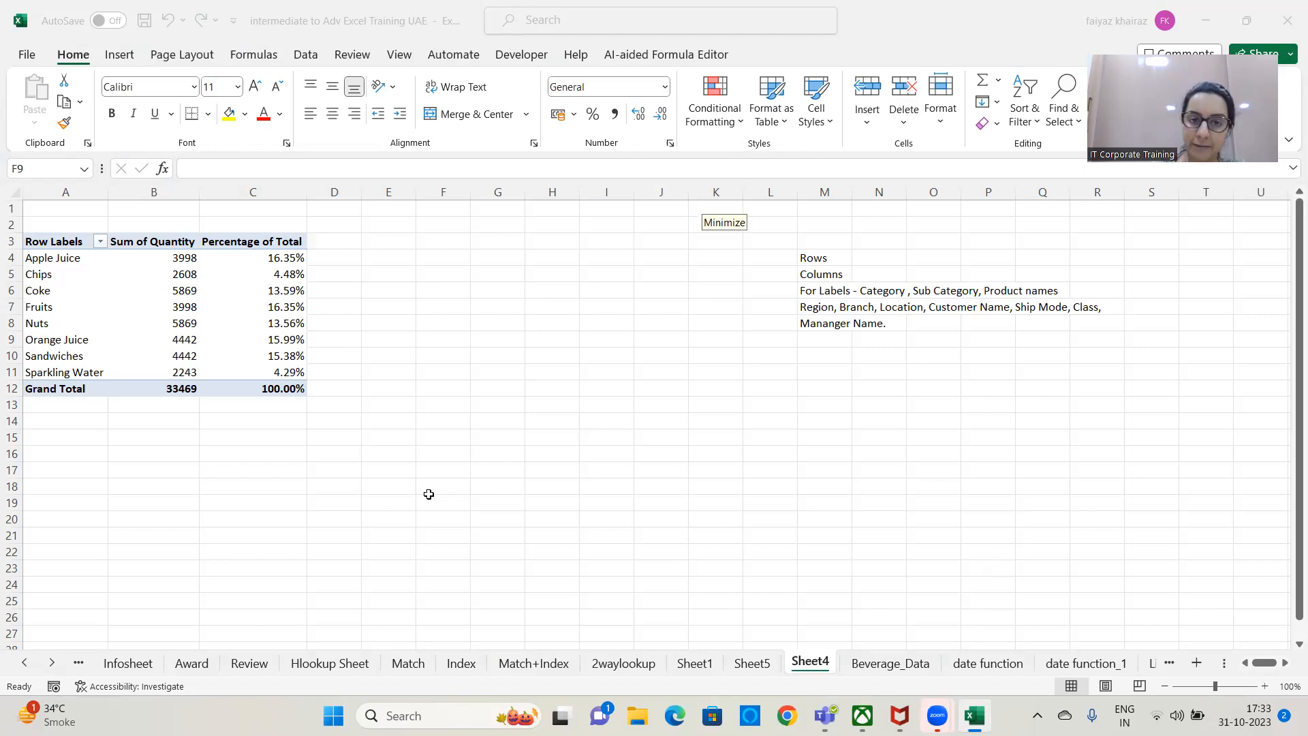
left_click(286, 304)
left_click(286, 303)
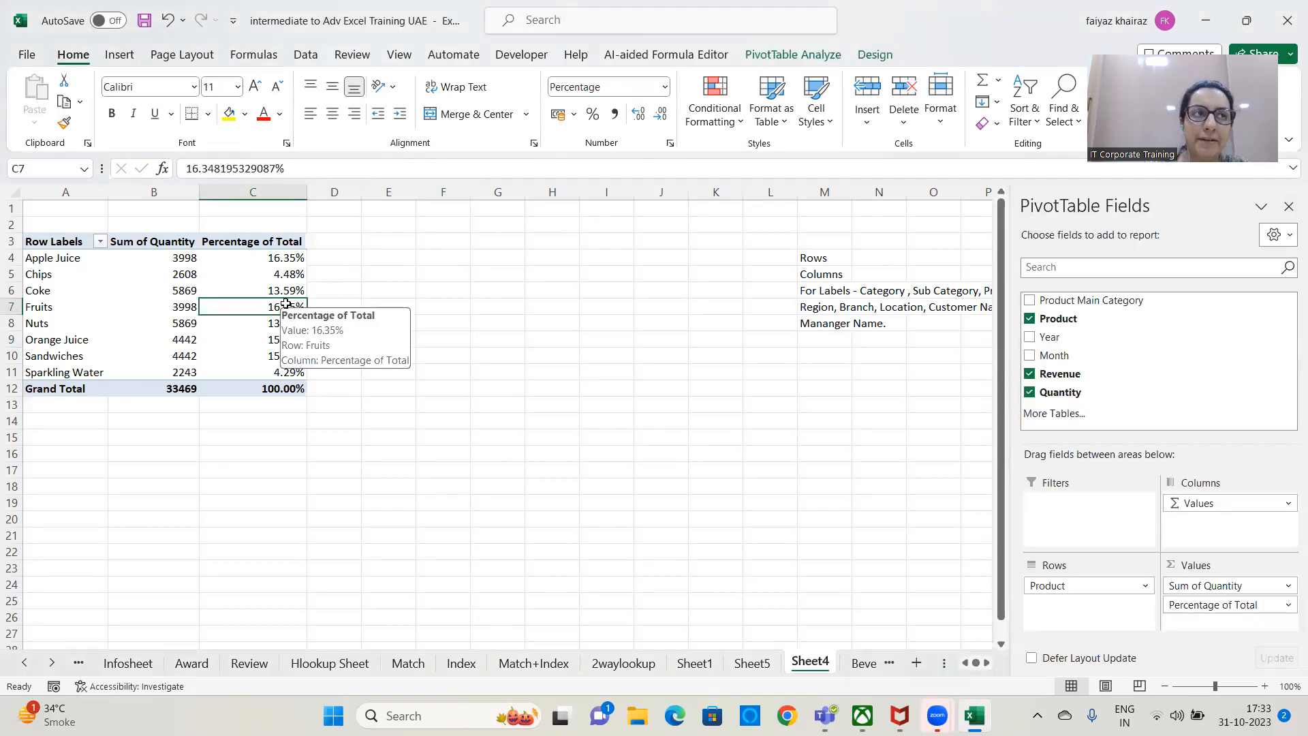
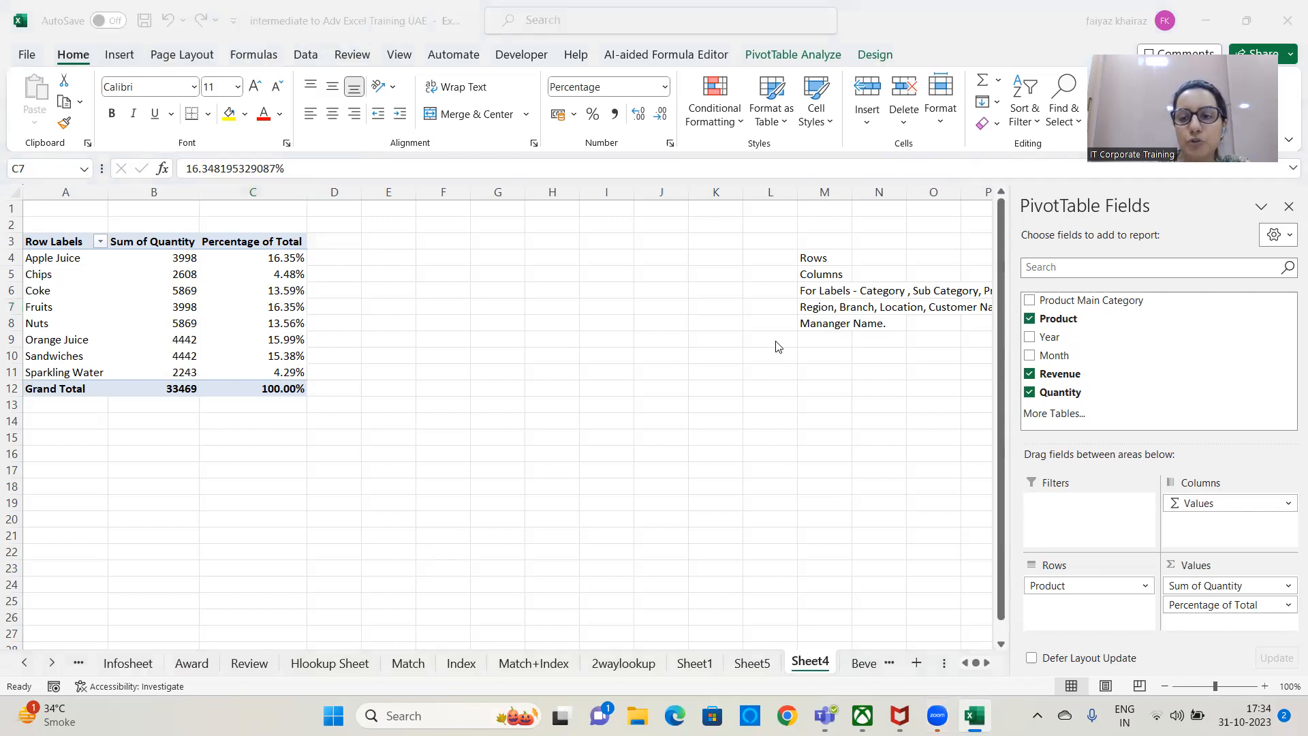
Add Product Main Category to the PivotTable's rows and place it above Product as the outer grouping level.
left_click(1095, 305)
left_click(1095, 305)
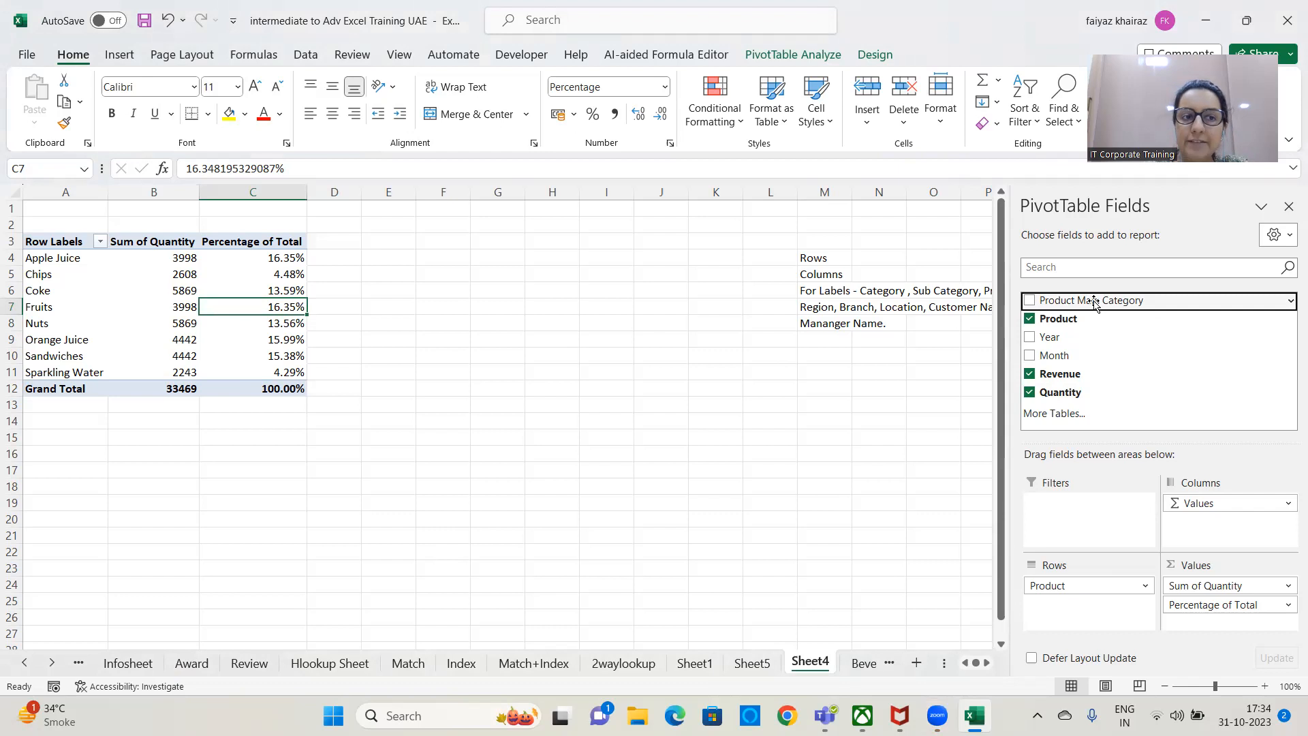
mouse_move(1095, 304)
left_mouse_down()
mouse_move(1128, 525)
mouse_move(1120, 625)
mouse_move(1101, 609)
left_mouse_up()
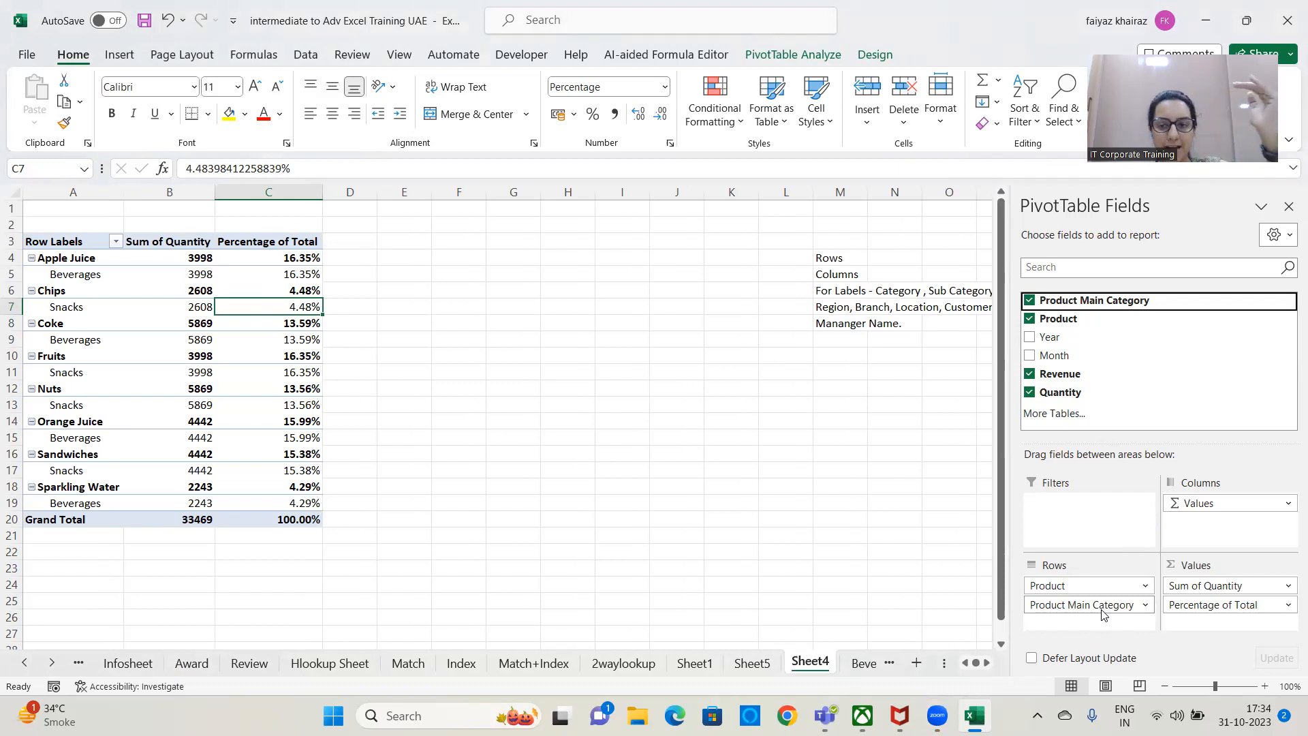
left_click(1146, 607)
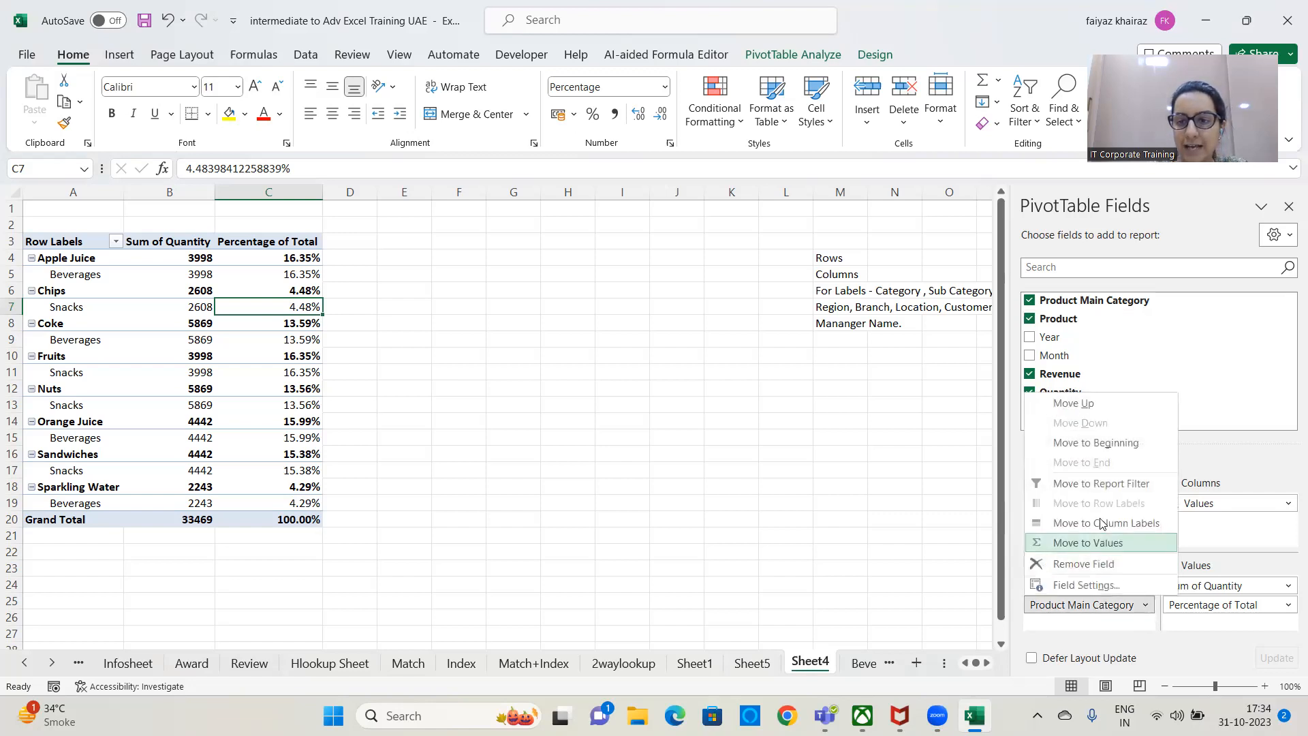
left_click(1104, 402)
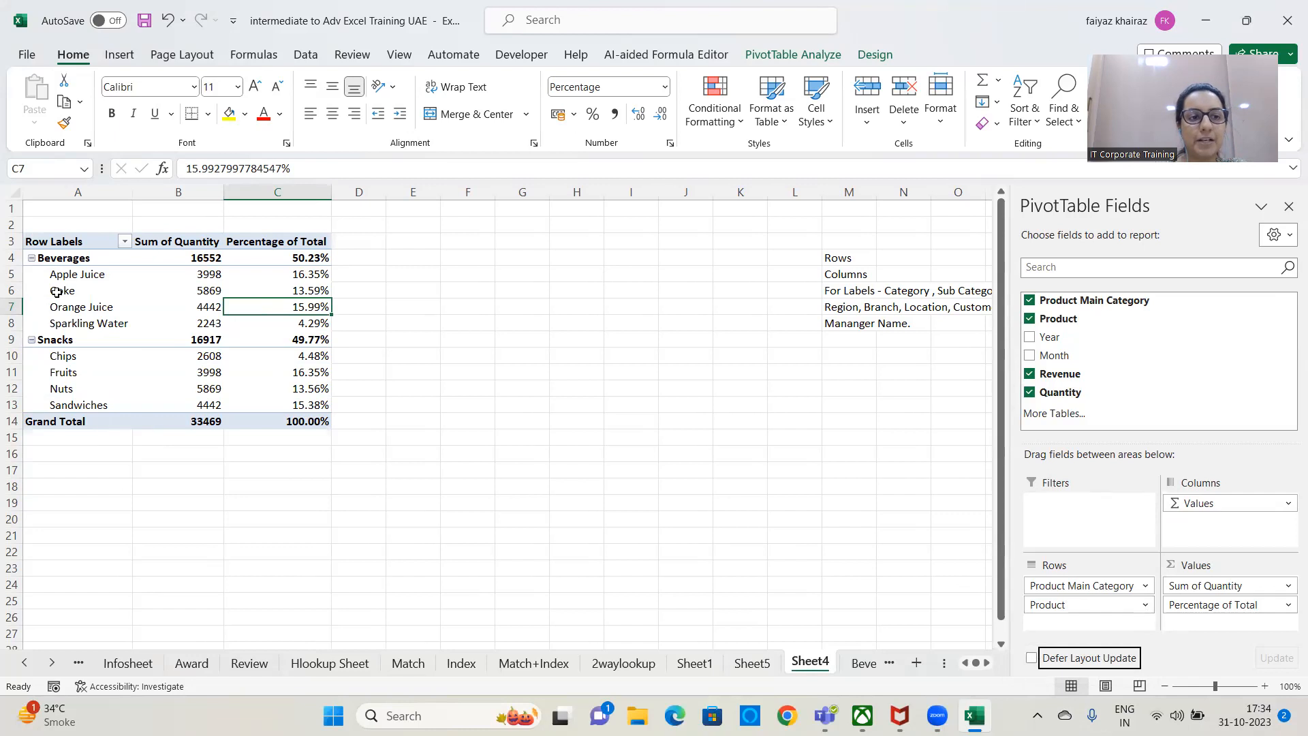
Collapse and re-expand the Beverages group and the Snacks group in the PivotTable.
left_click(31, 258)
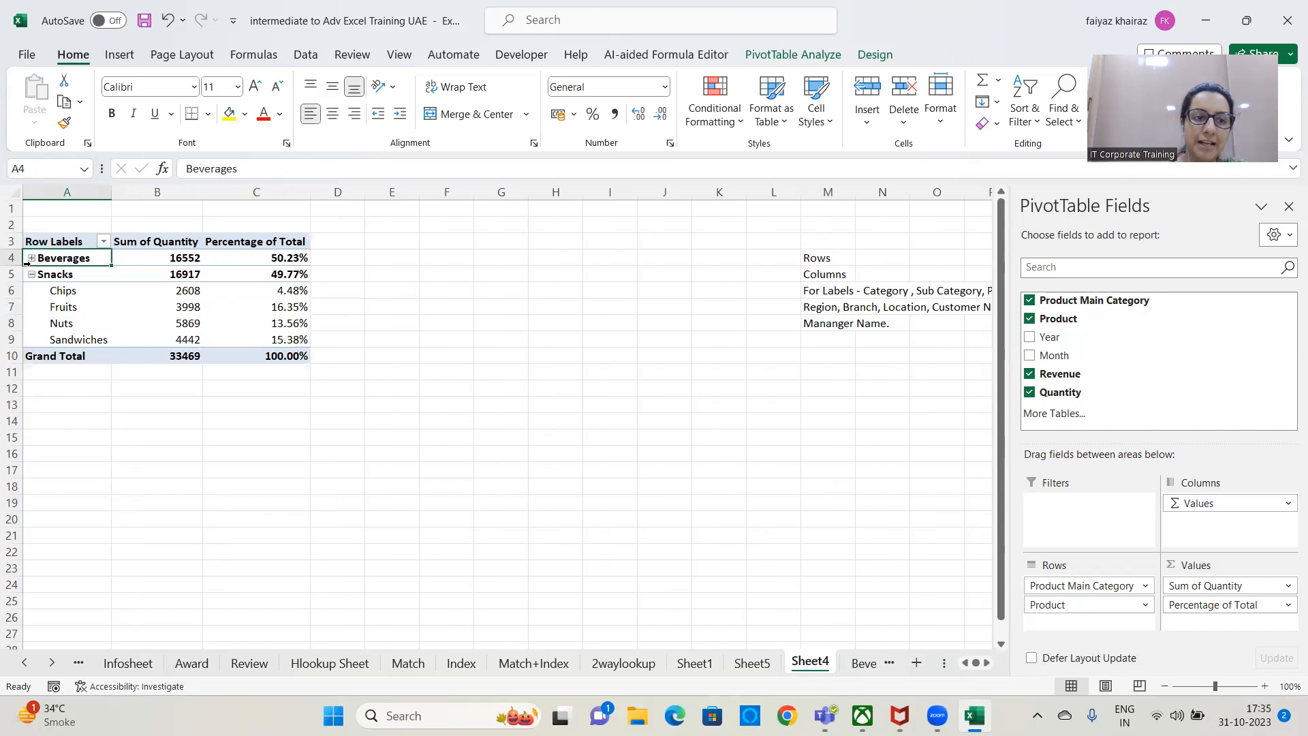
left_click(31, 258)
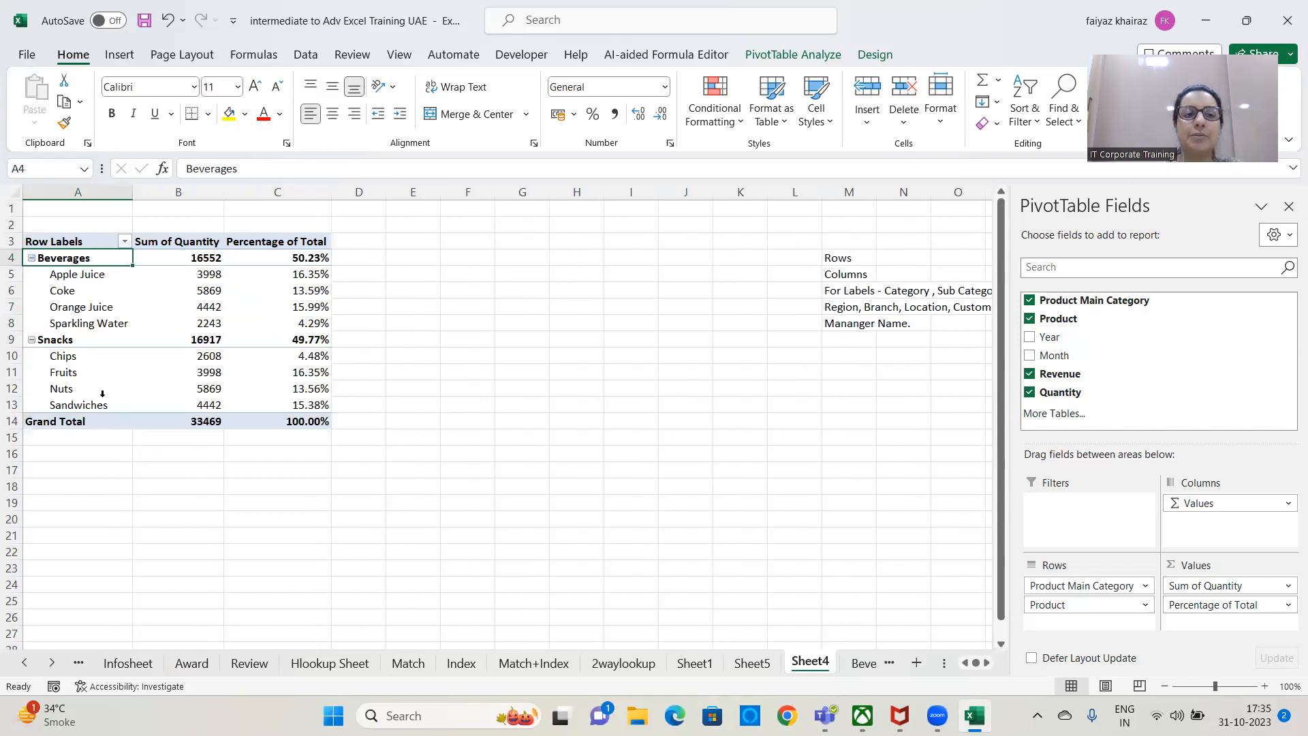
left_click(31, 339)
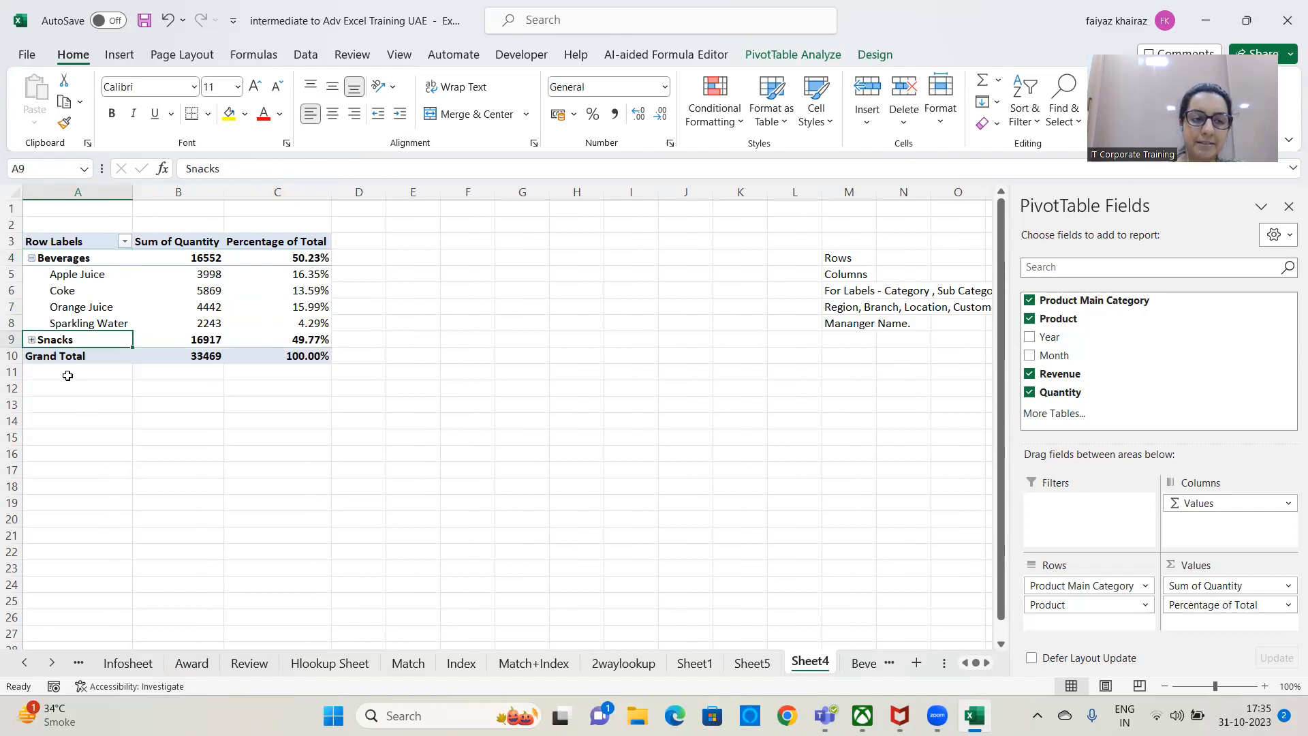
left_click(31, 340)
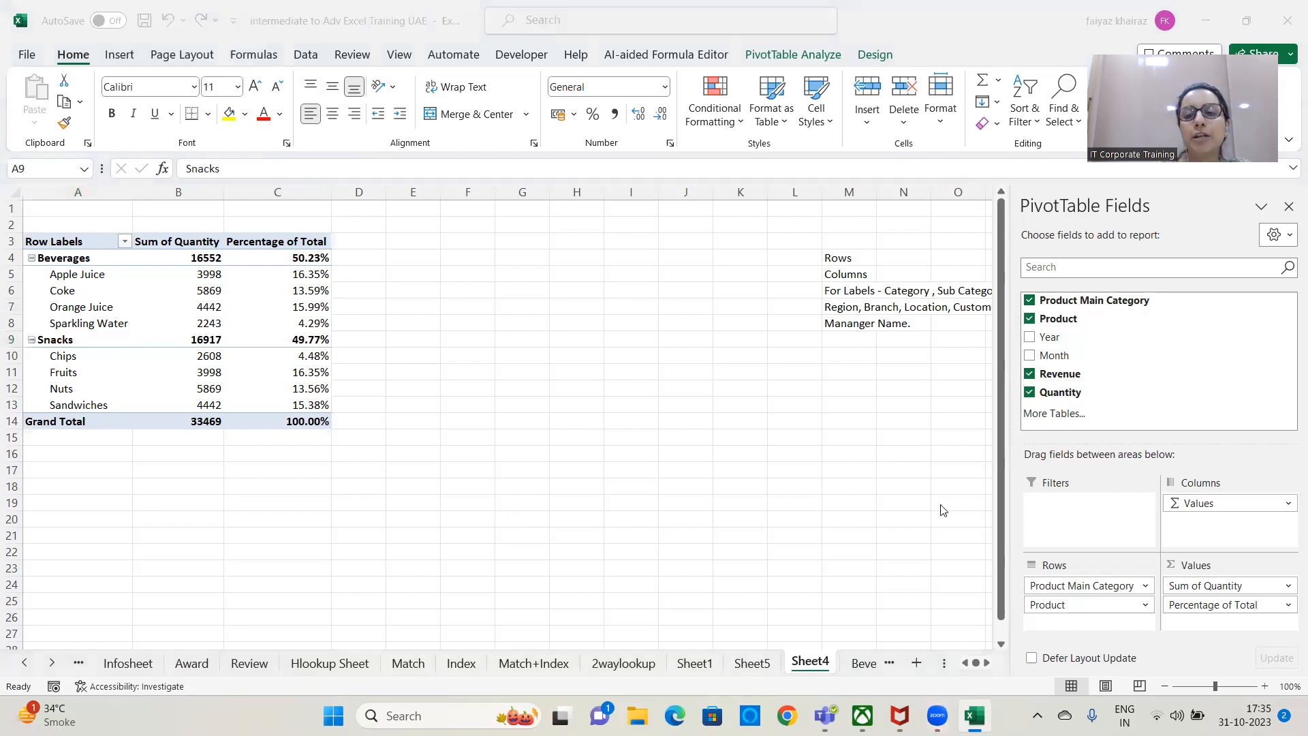
Clear the PivotTable by removing Product Main Category, Product, Revenue and Quantity from its layout.
left_click_drag(1083, 586, 896, 597)
left_click_drag(1057, 586, 820, 572)
left_click(1029, 374)
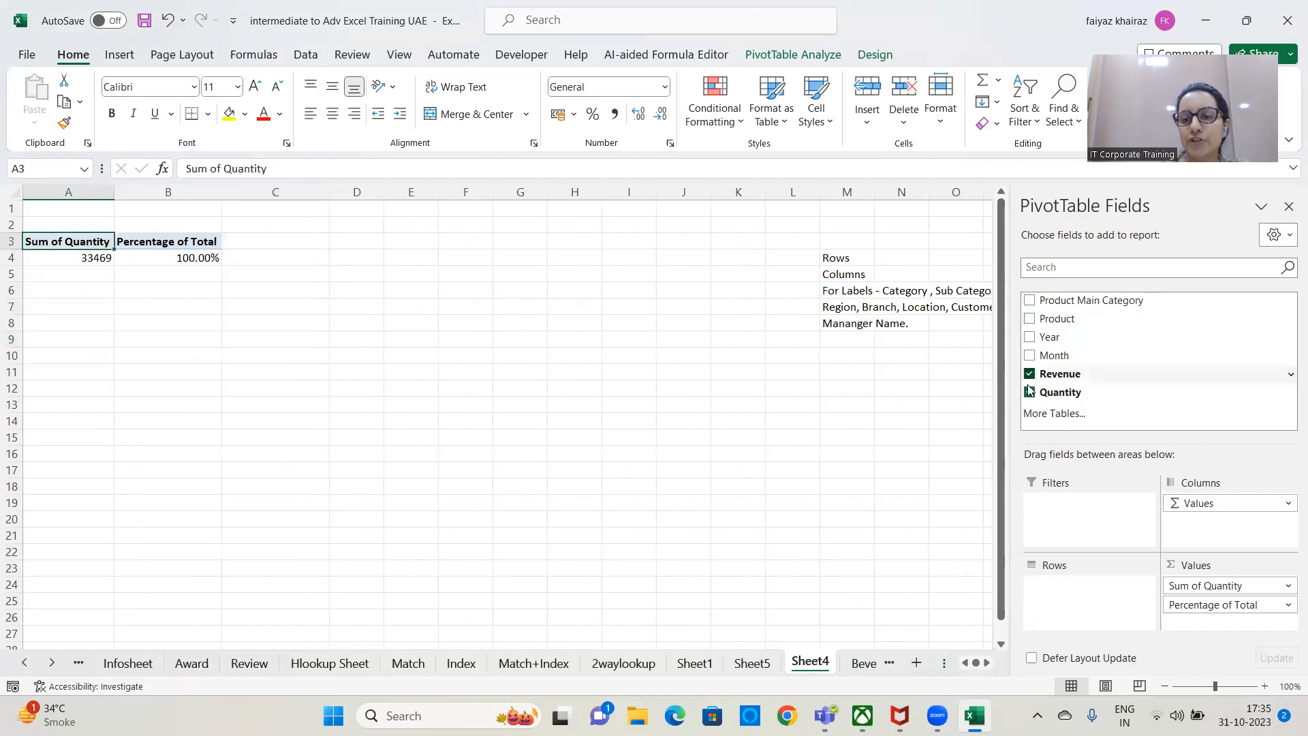
left_click(1029, 392)
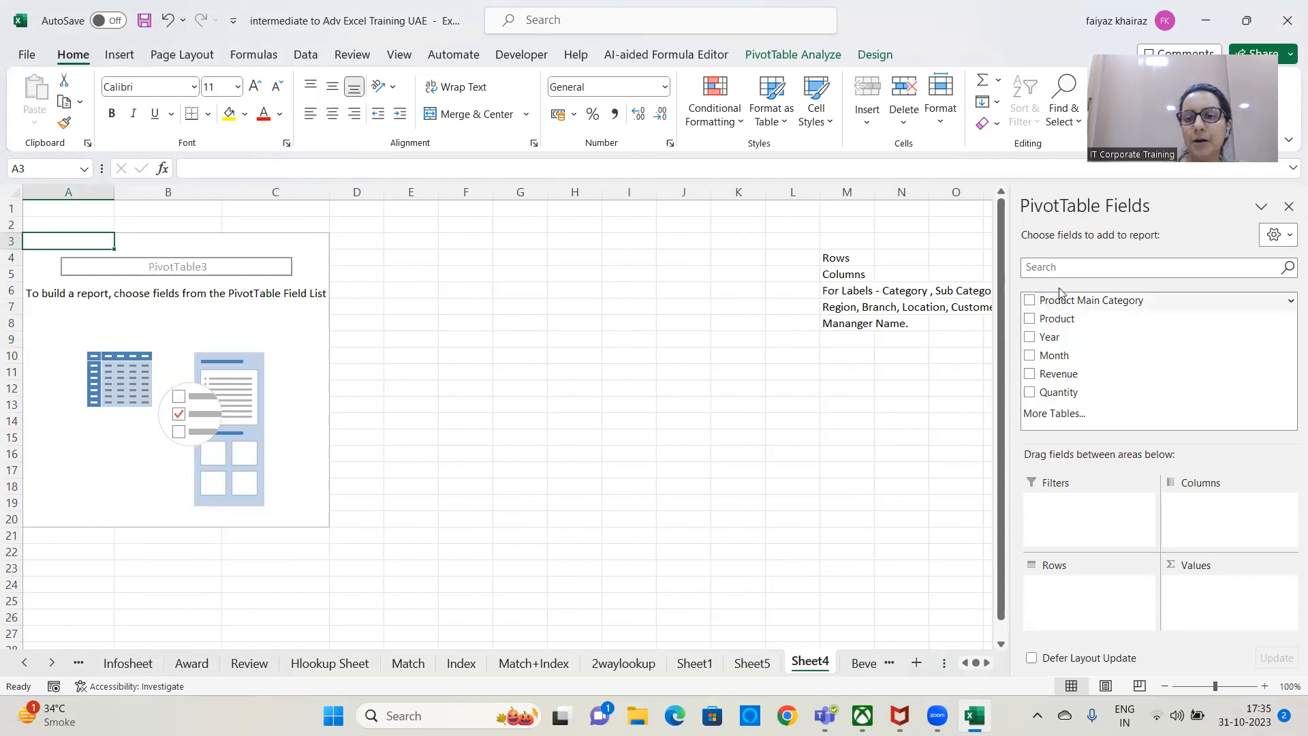
Lay out the PivotTable with Product Main Category in rows, Product in columns and Quantity in values.
left_click_drag(1053, 300, 1058, 590)
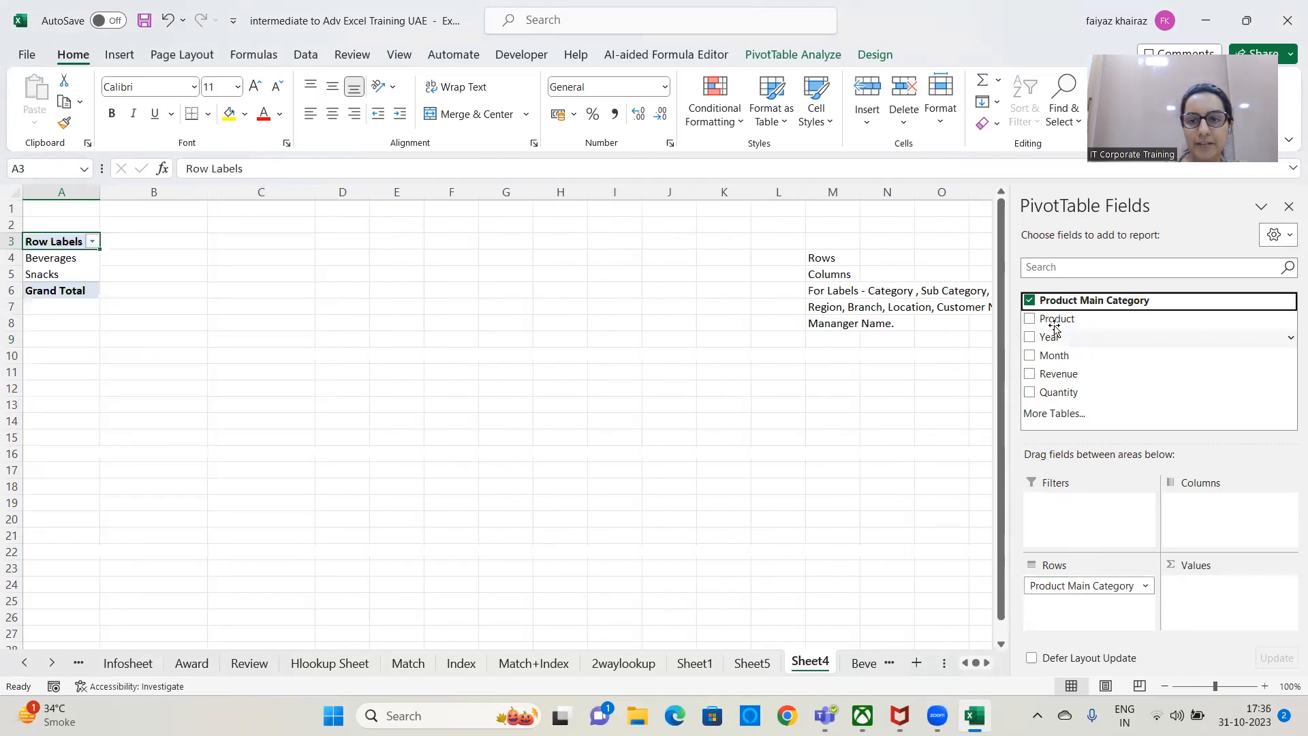
left_click_drag(1055, 319, 1212, 511)
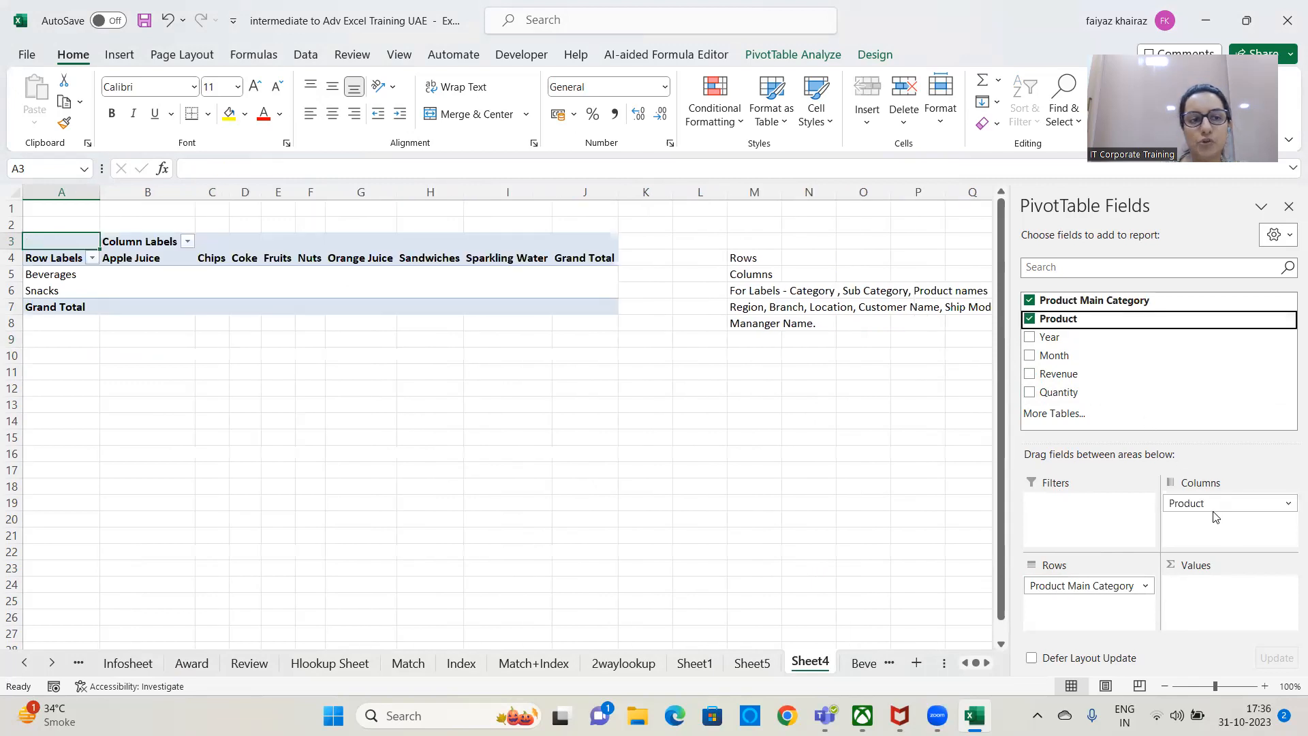
left_click_drag(1060, 392, 1215, 596)
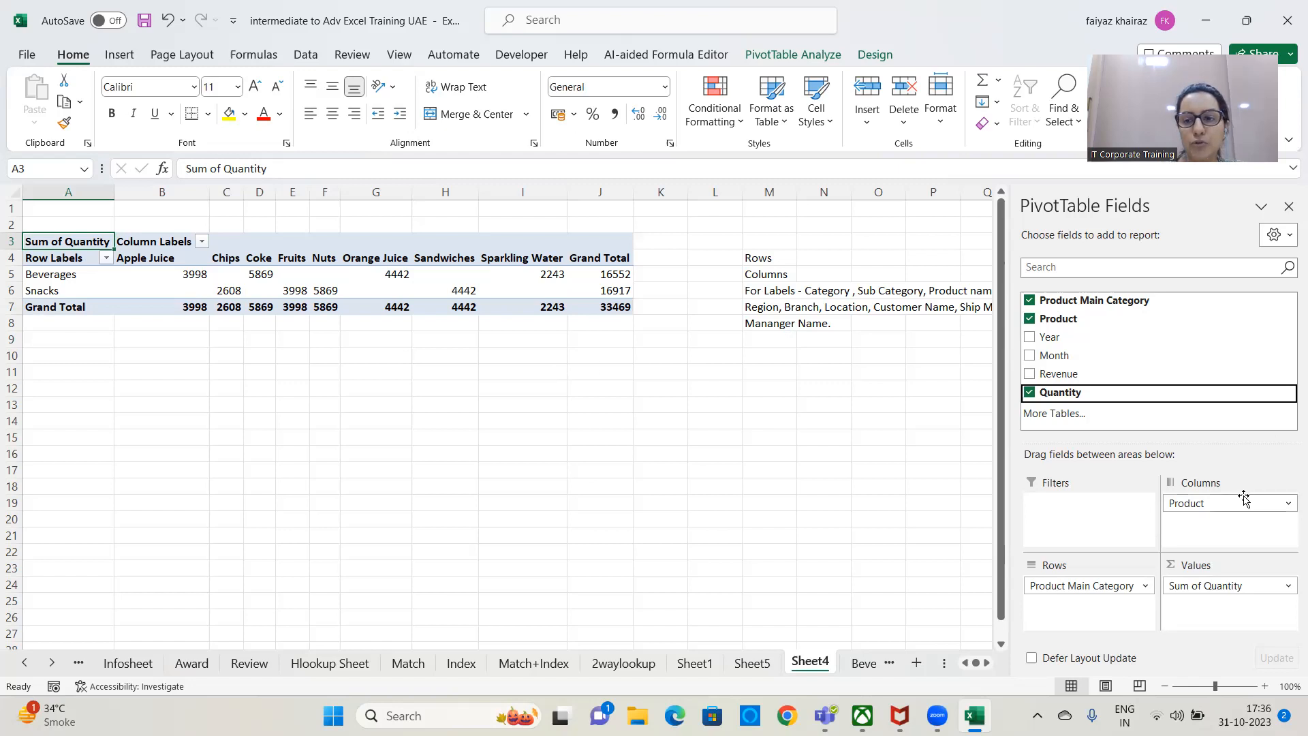
Switch Product between the PivotTable's rows and columns, ending with it in rows beneath Product Main Category.
left_click_drag(1243, 502, 1054, 620)
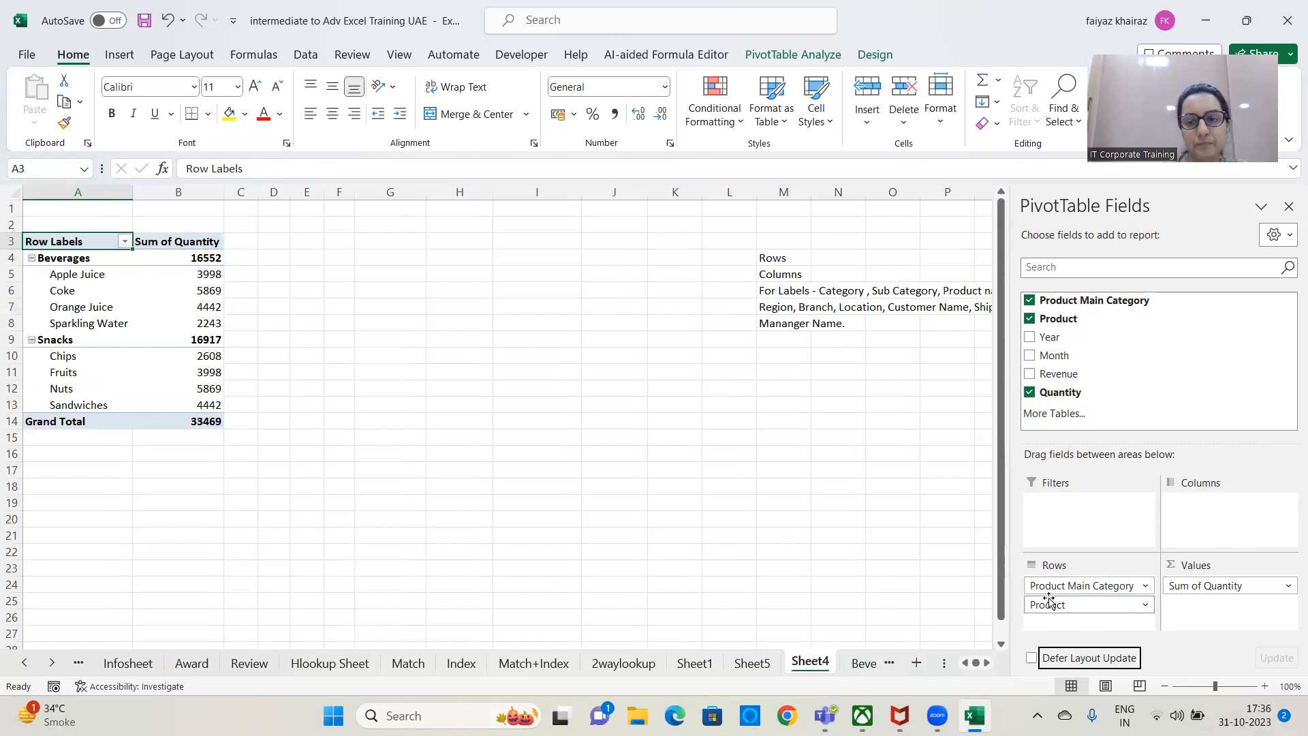
left_click_drag(1049, 601, 1220, 508)
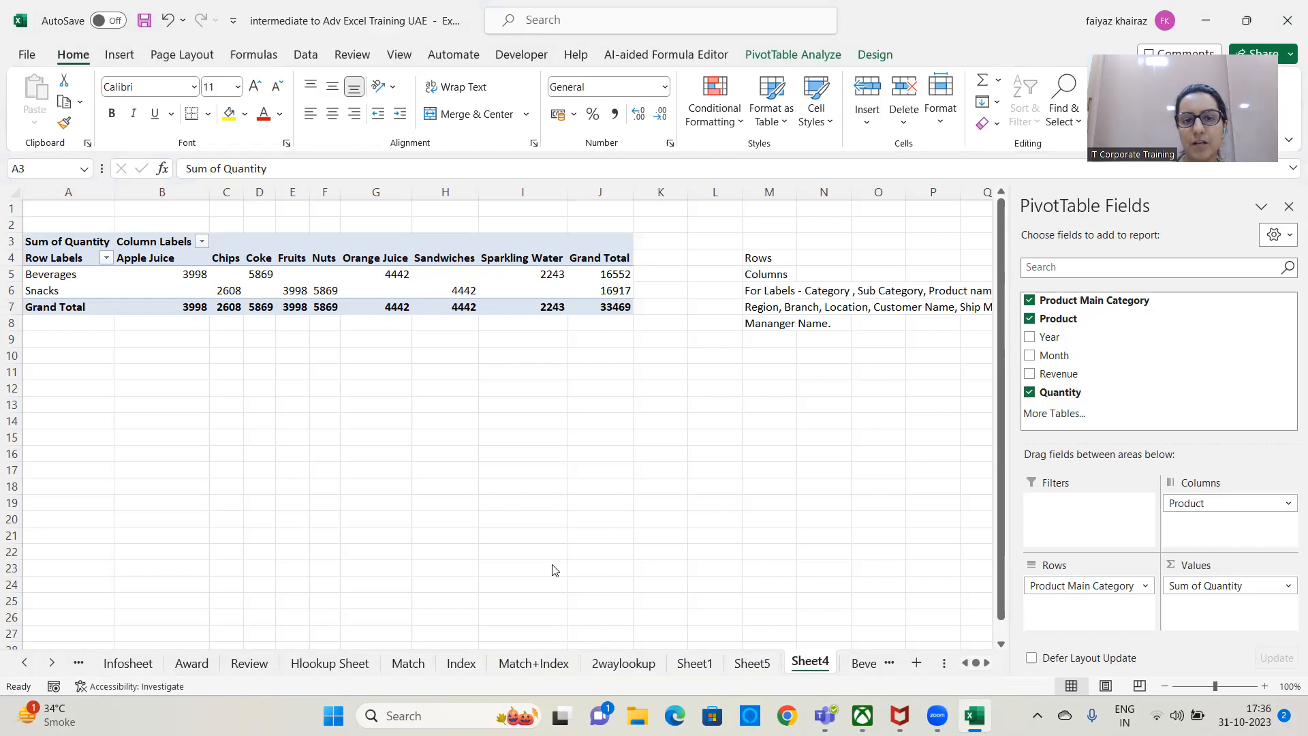
left_click(884, 385)
left_click_drag(1260, 505, 1066, 610)
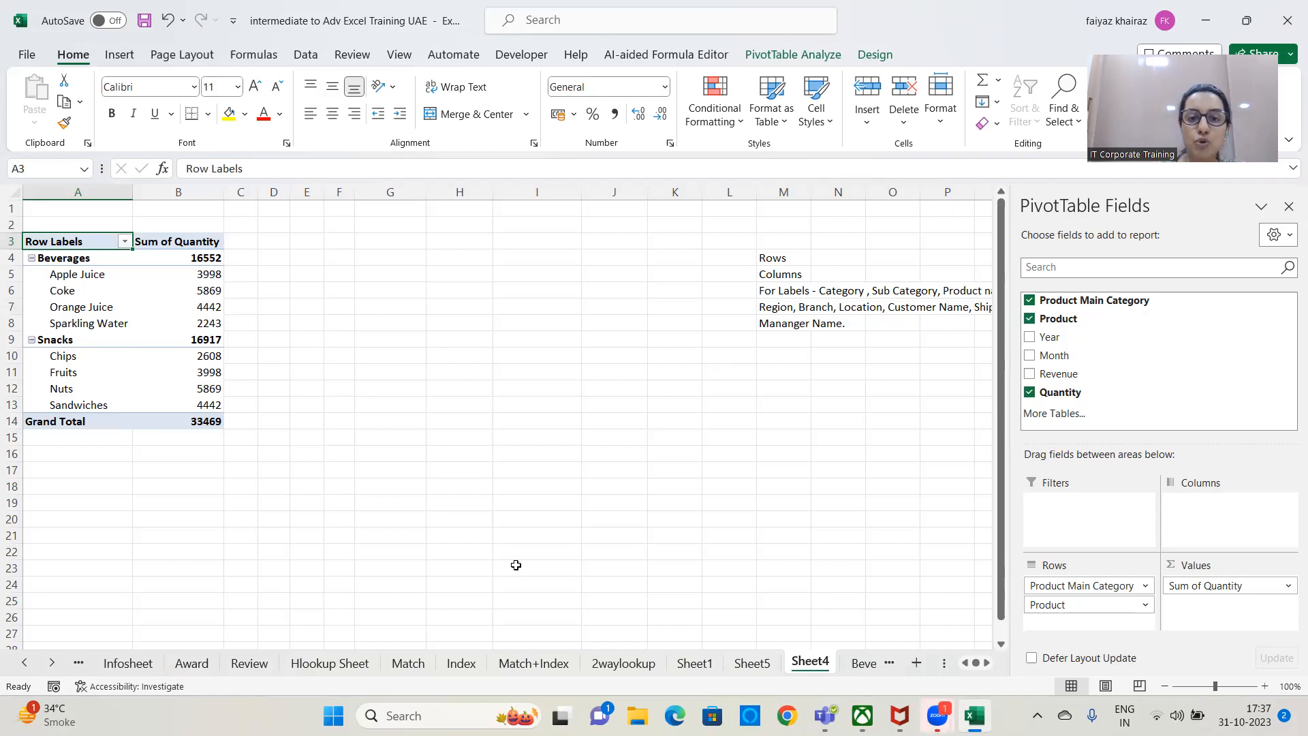
left_click(567, 312)
left_click(518, 327)
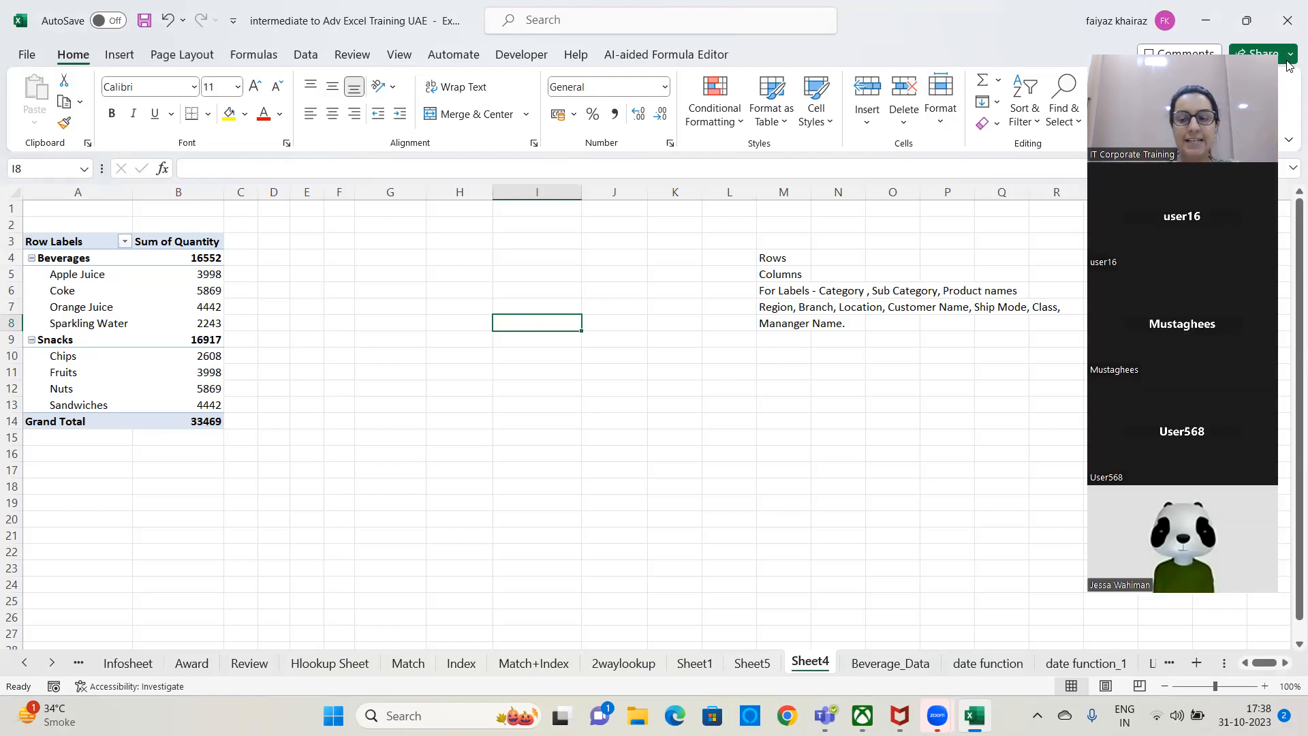
Copy the whole PivotTable and paste a duplicate starting at cell K12.
left_click_drag(109, 241, 196, 423)
key("ctrl+c")
left_click(681, 382)
key("ctrl+v")
key("Escape")
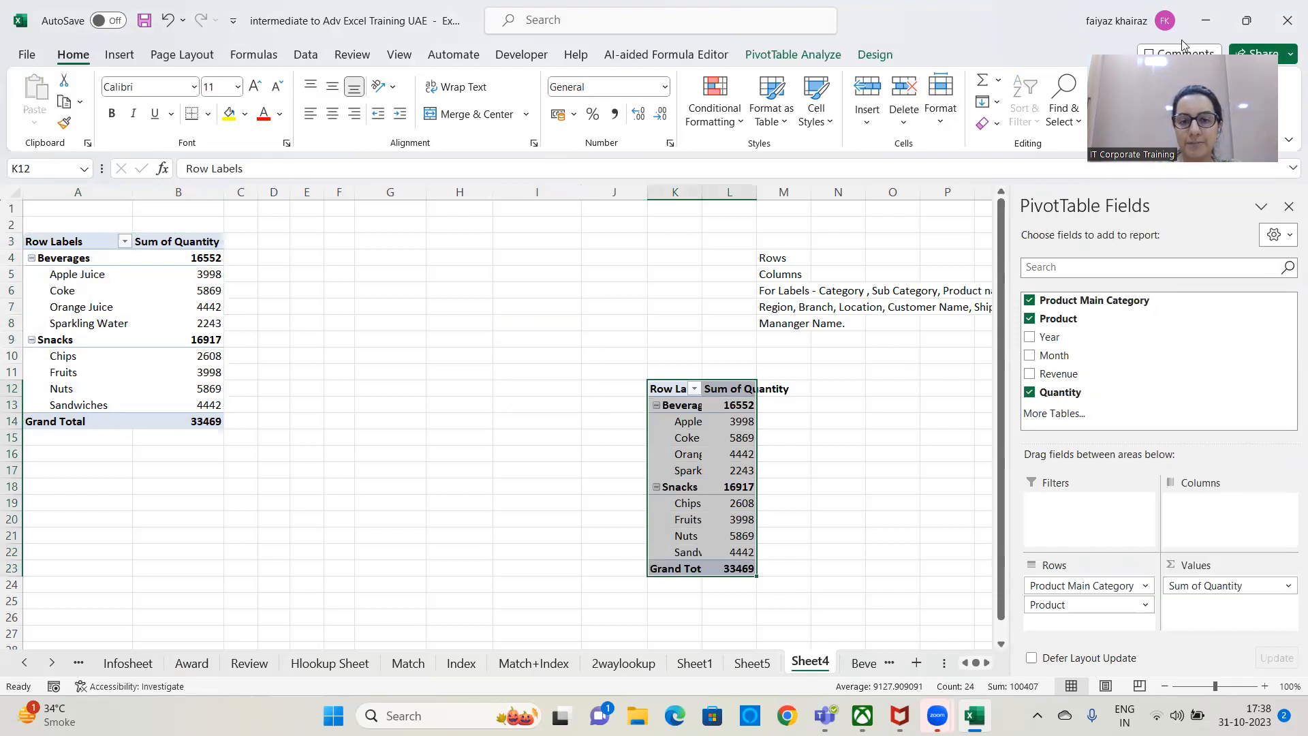
Move Product from rows to columns in the duplicate PivotTable and close the PivotTable field list.
left_click(733, 455)
left_click_drag(1066, 605, 1213, 507)
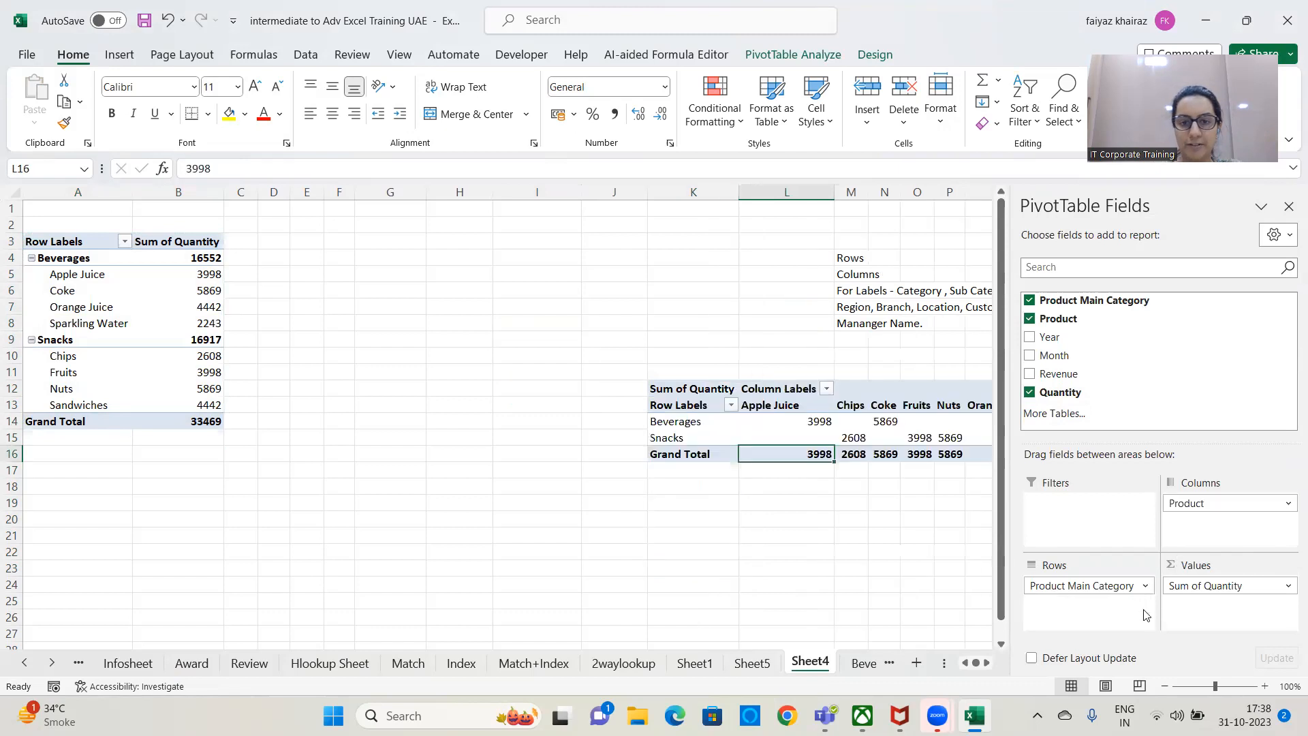
left_click(1288, 205)
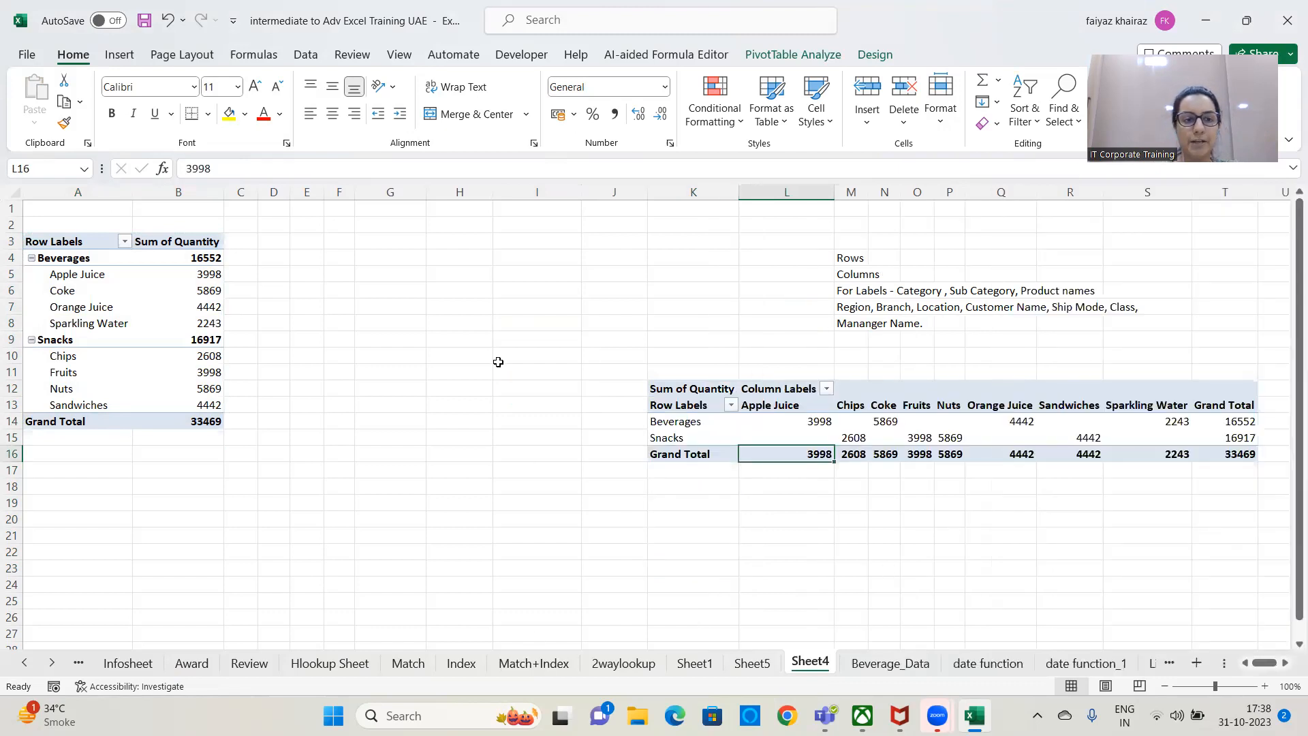
Label the original PivotTable "Table A" in cell B1 and the duplicate "Table B" in cell K8.
left_click(146, 210)
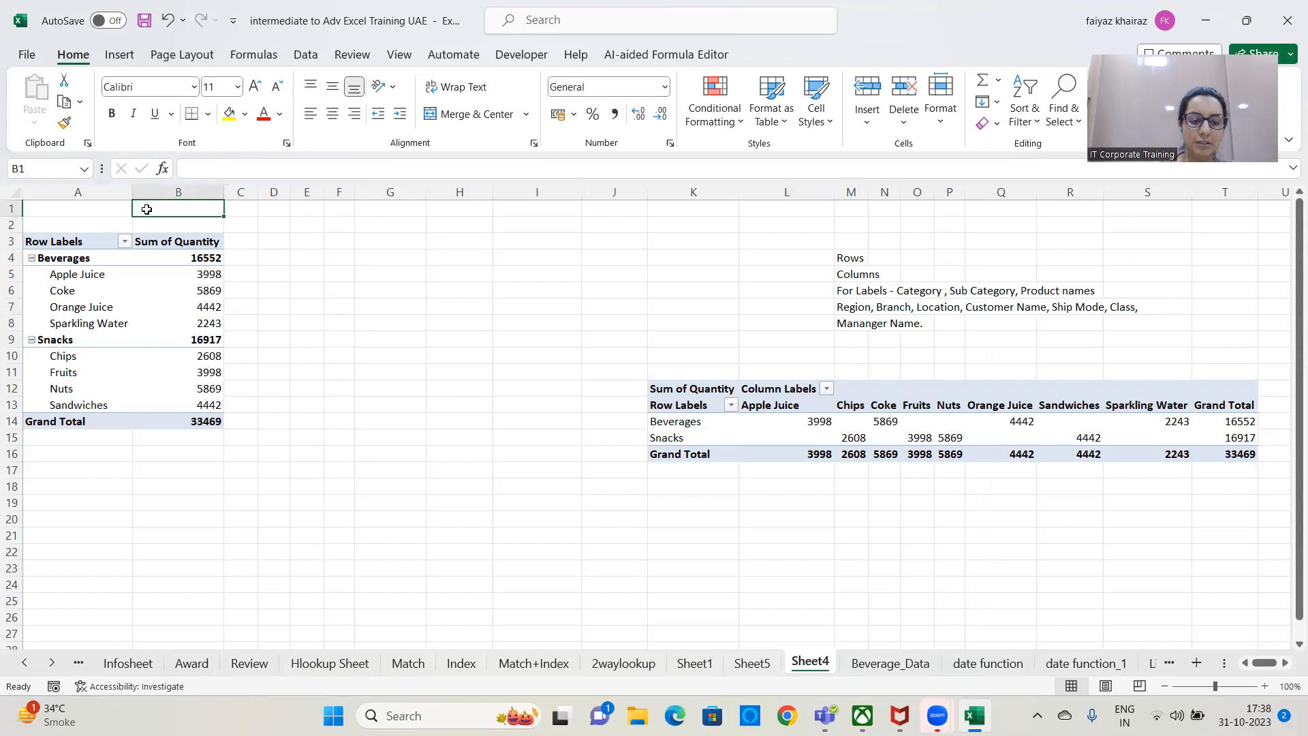
type("Table A")
key("ctrl+Return")
left_click(697, 327)
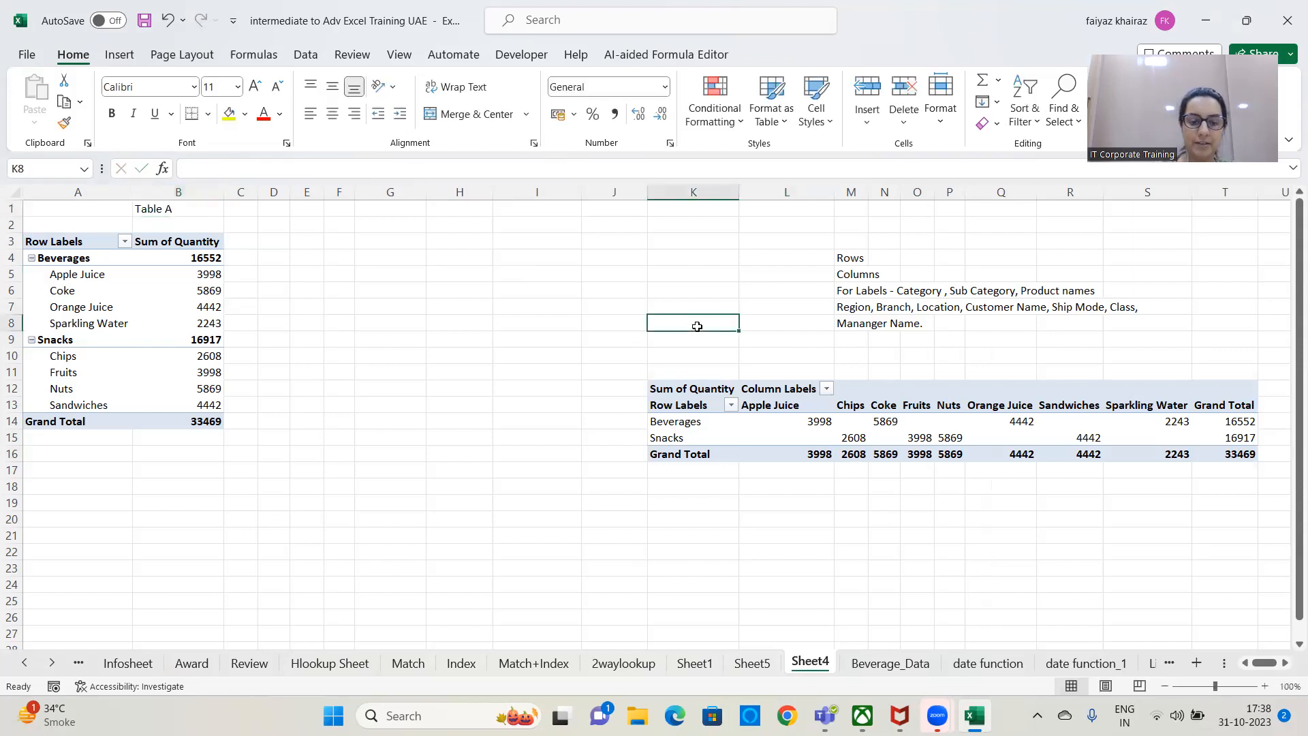
type("Table B")
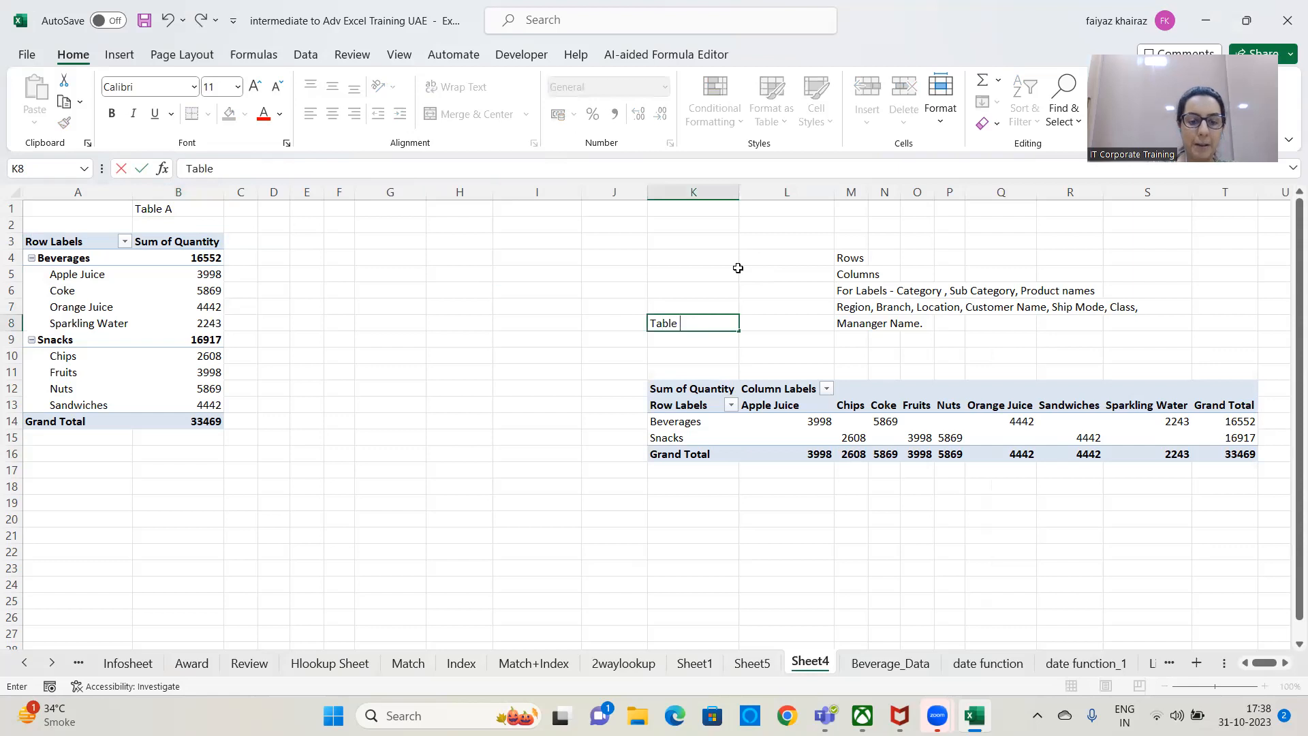
key("Return")
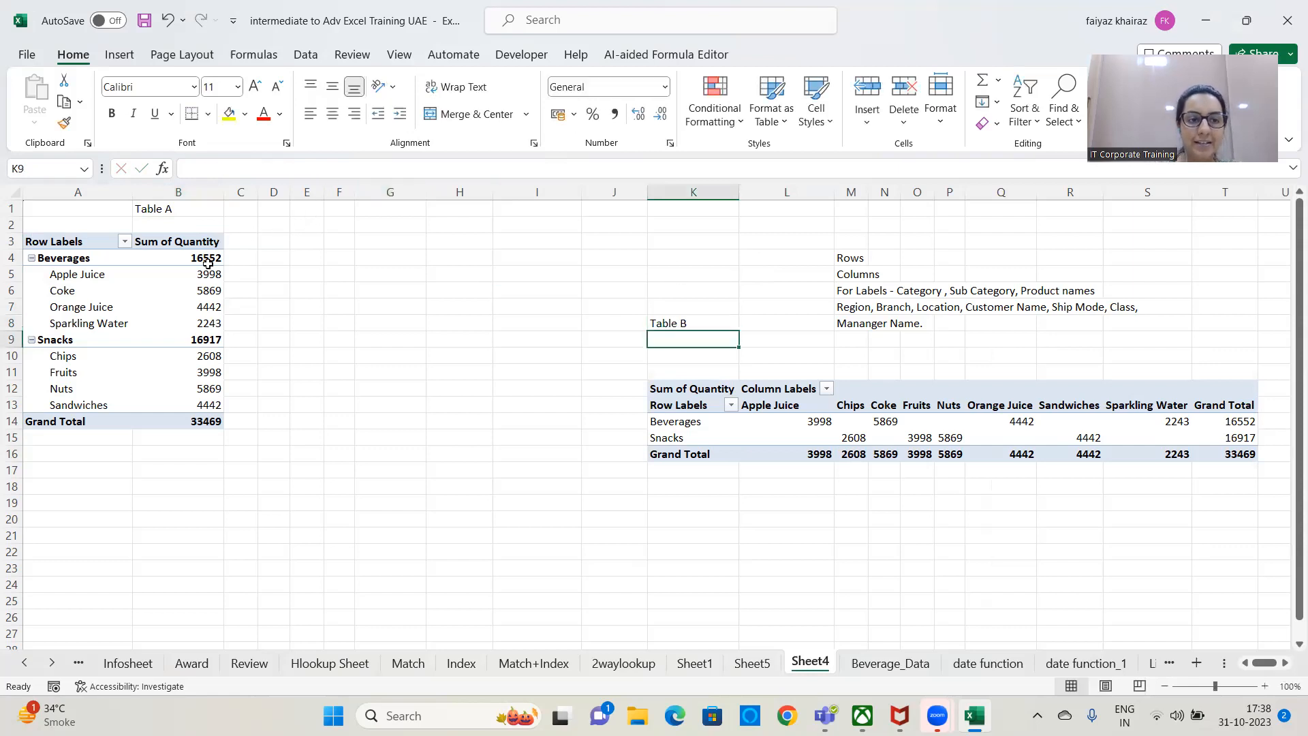
Compare how Table A and Table B arrange the product categories, products and quantities in rows and columns.
mouse_move(208, 263)
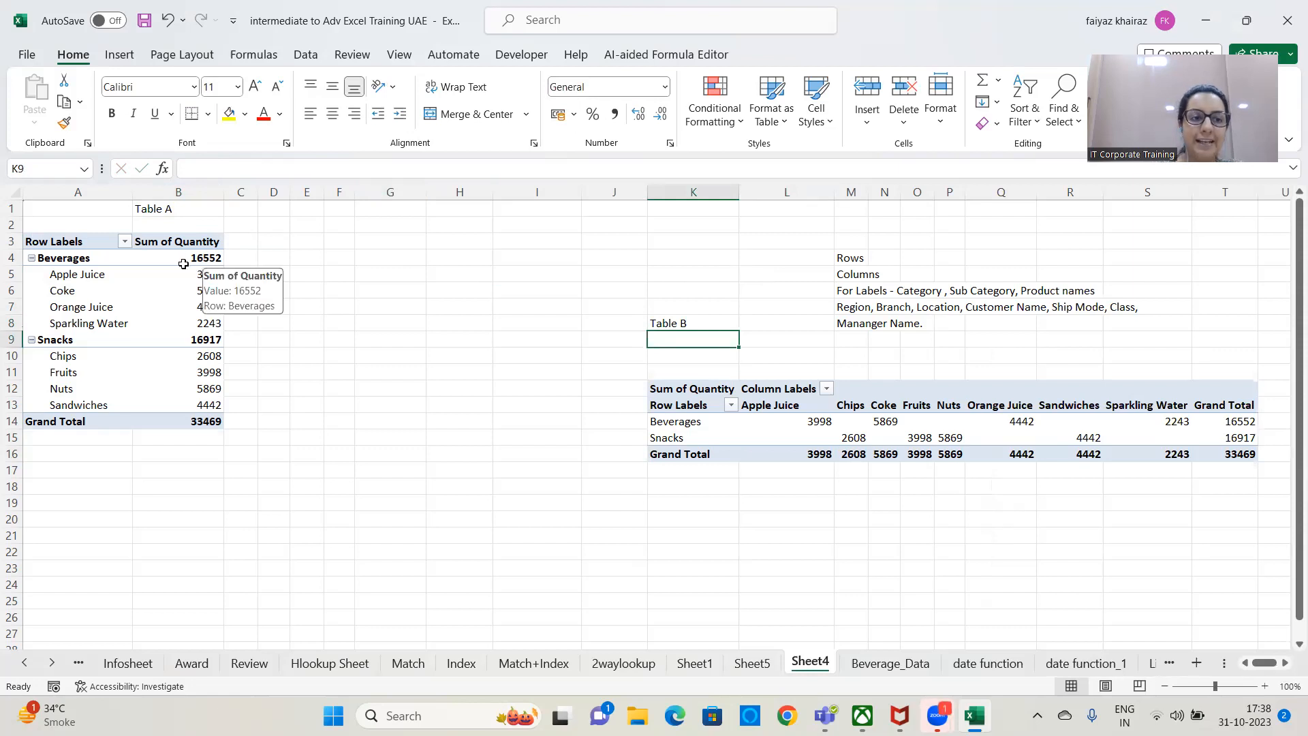
mouse_move(88, 273)
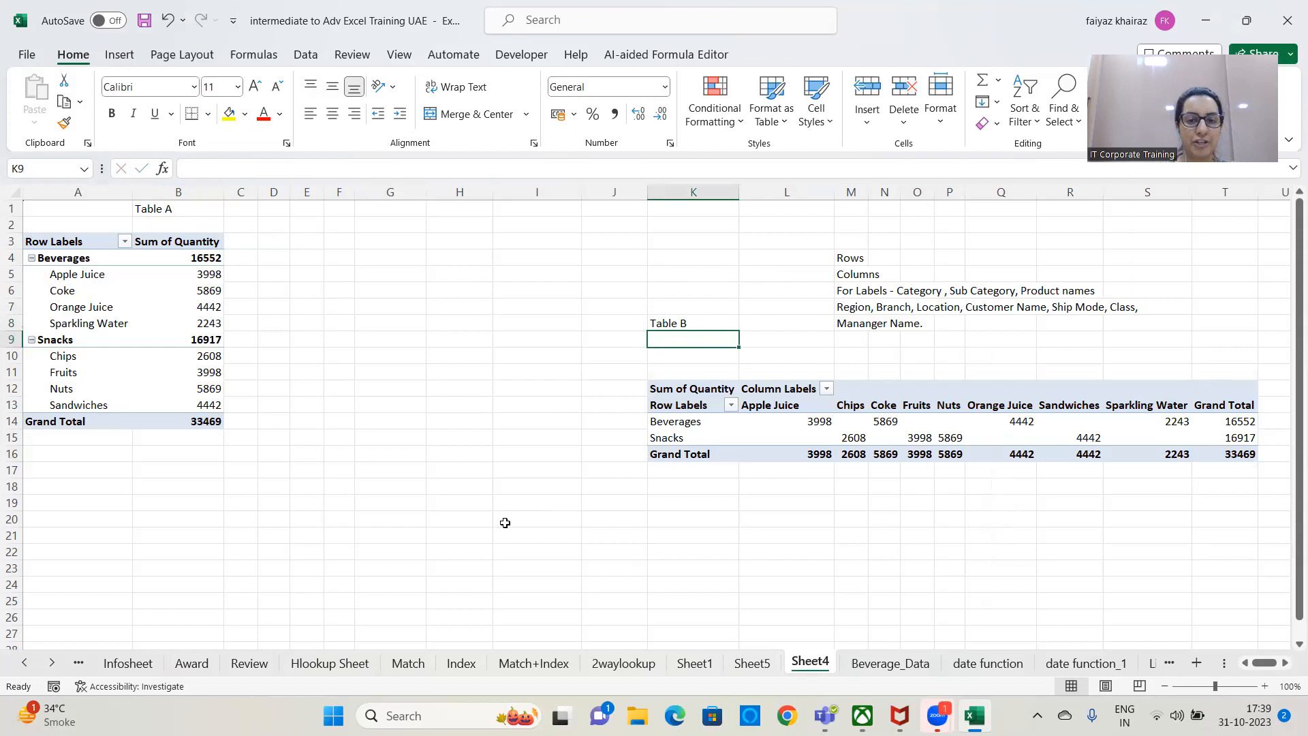
left_click(461, 603)
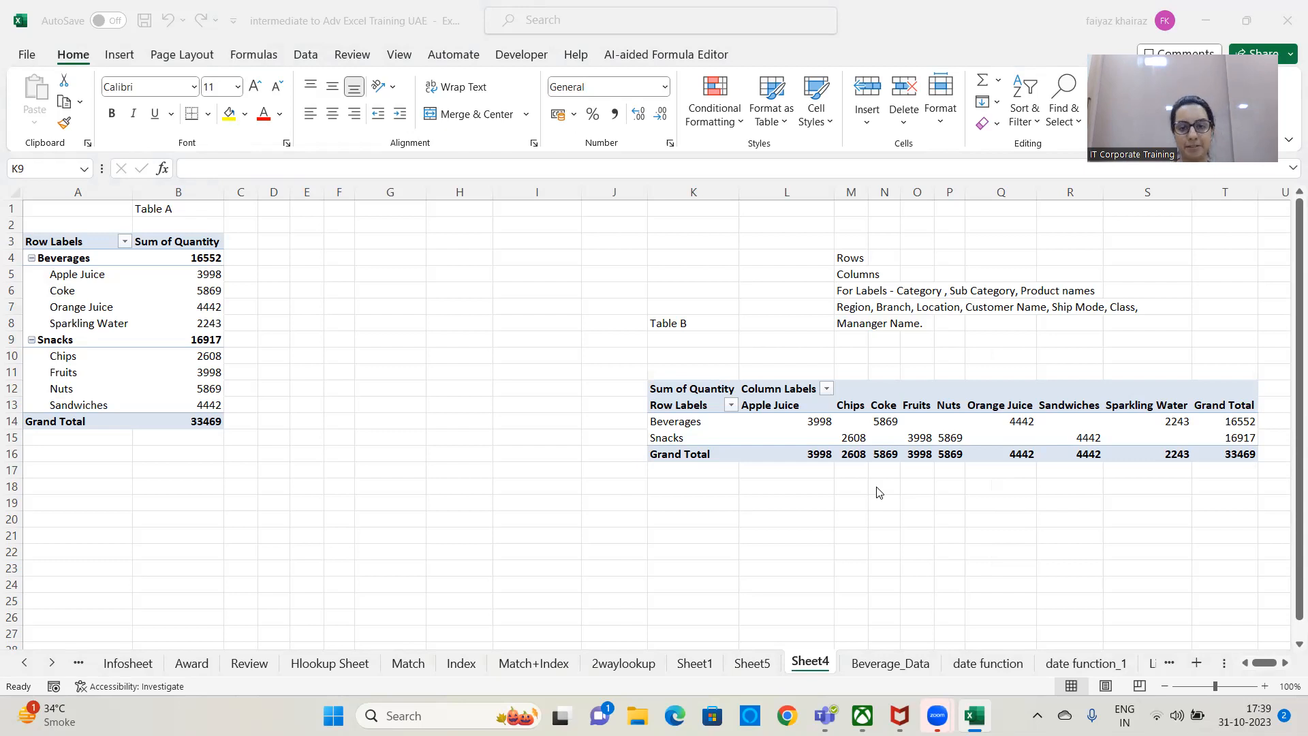
left_click(549, 284)
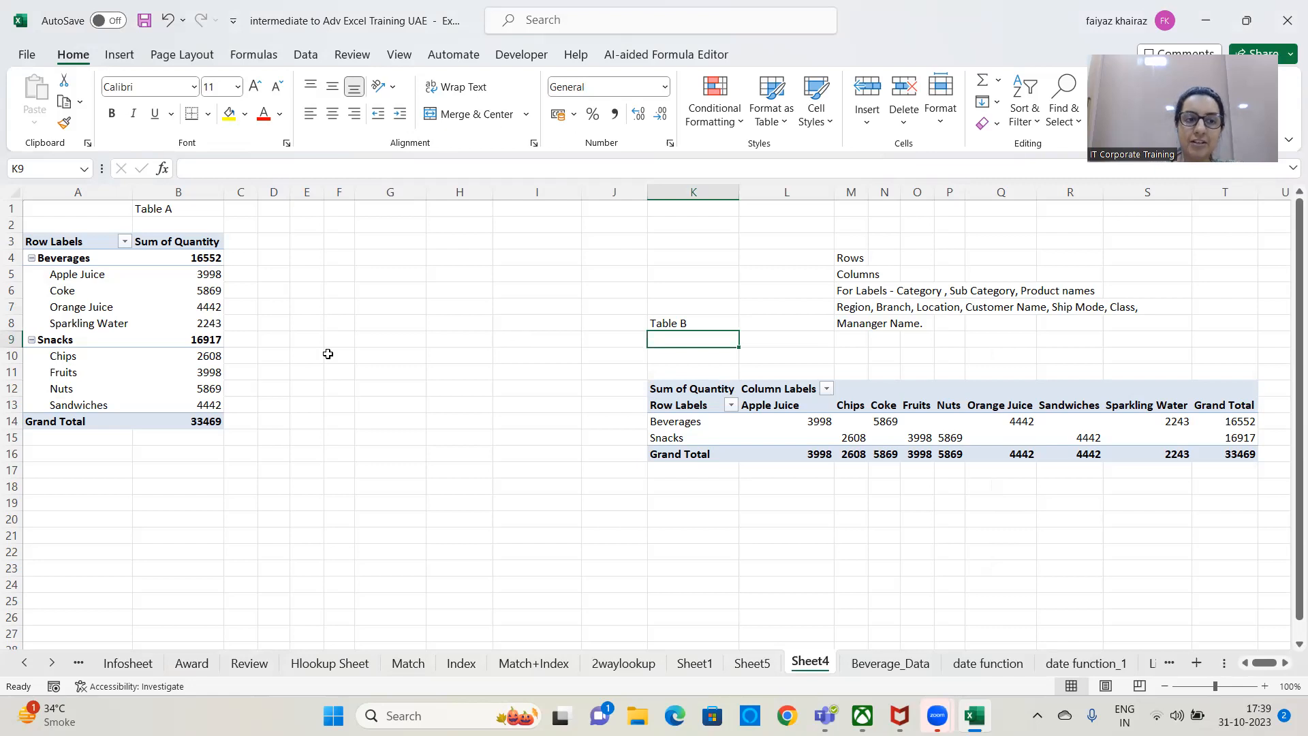
left_click(76, 306)
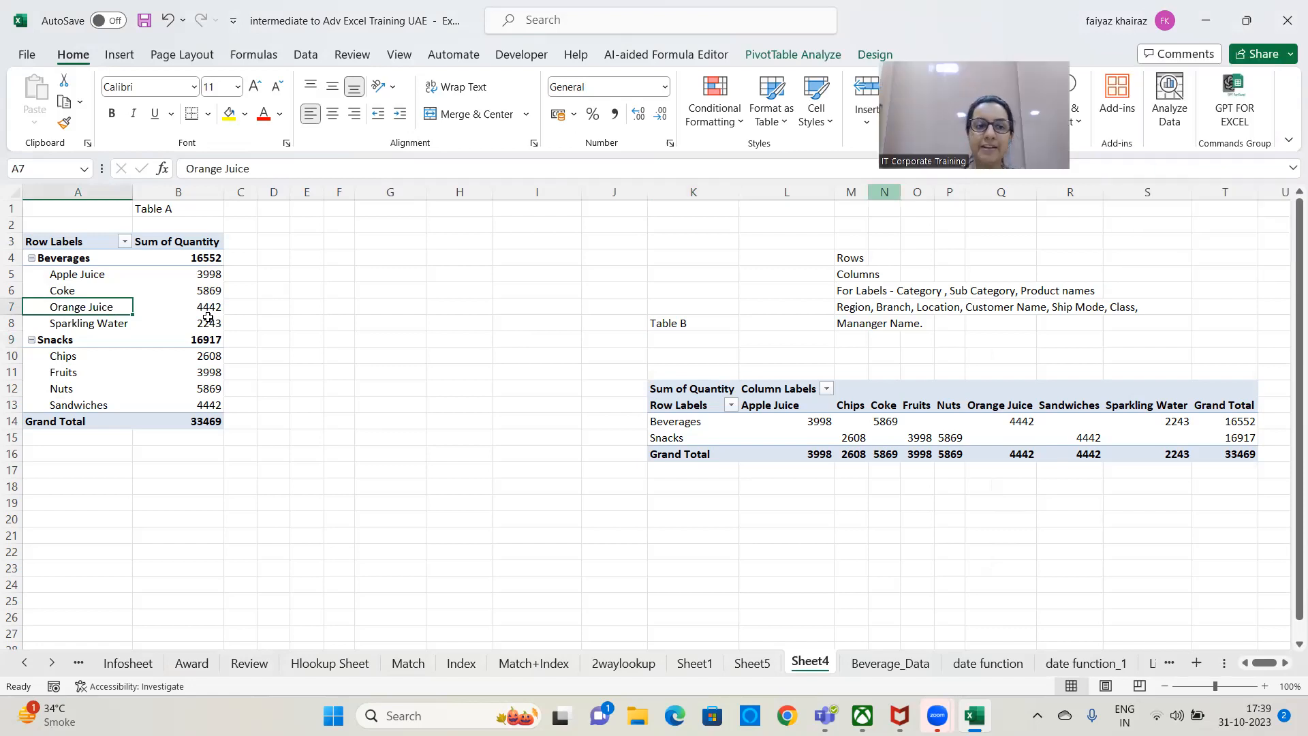
left_click(152, 337)
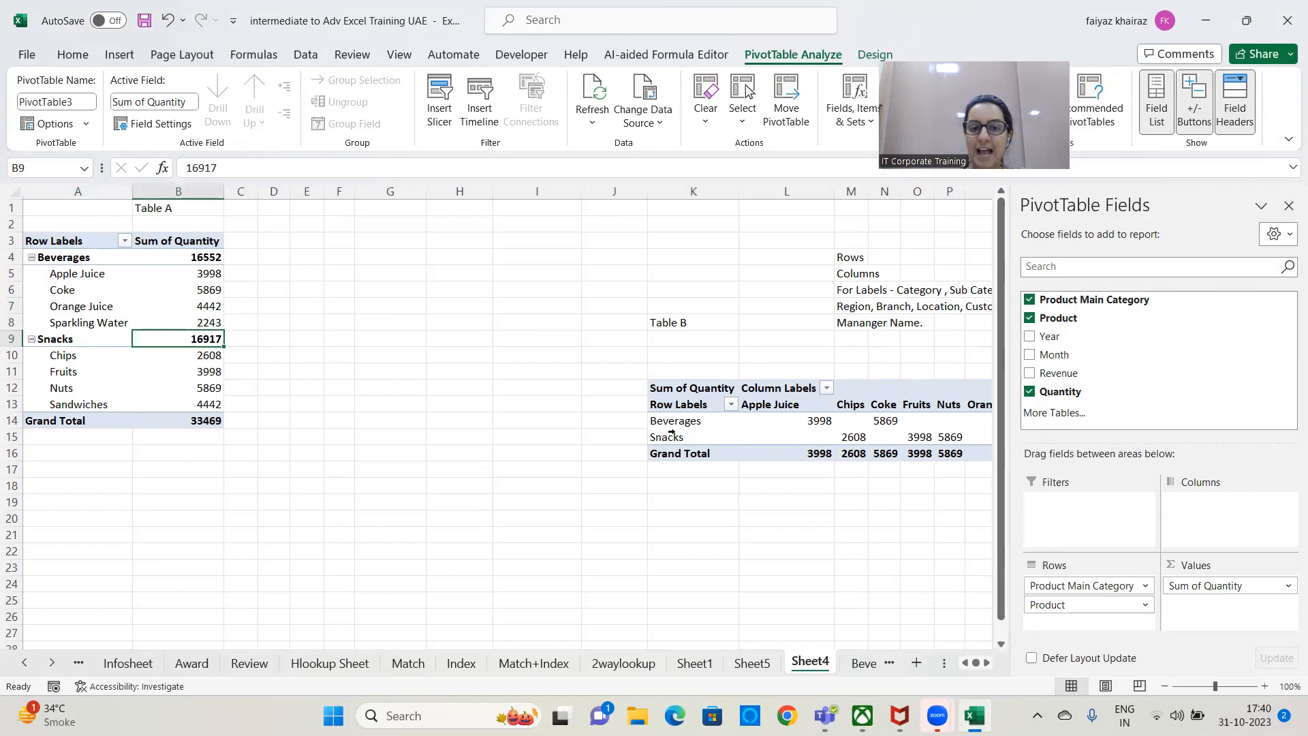
left_click(739, 439)
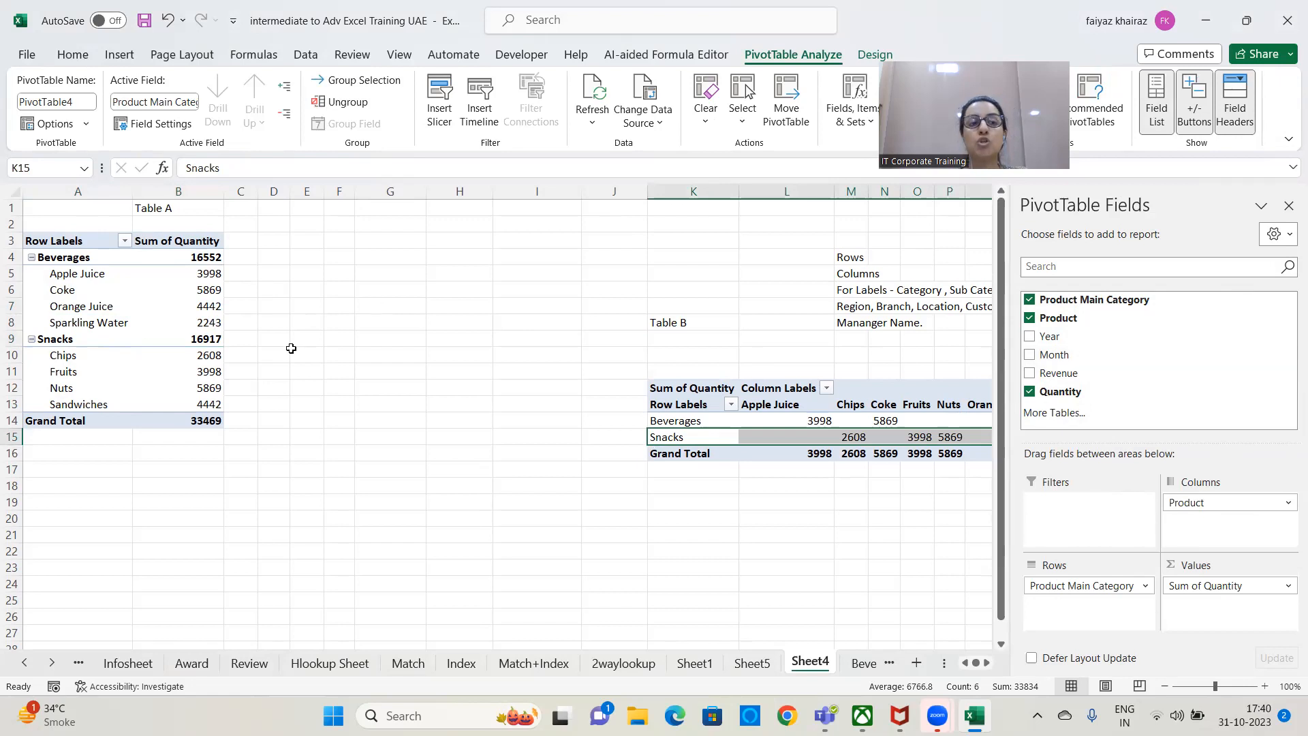
left_click(100, 308)
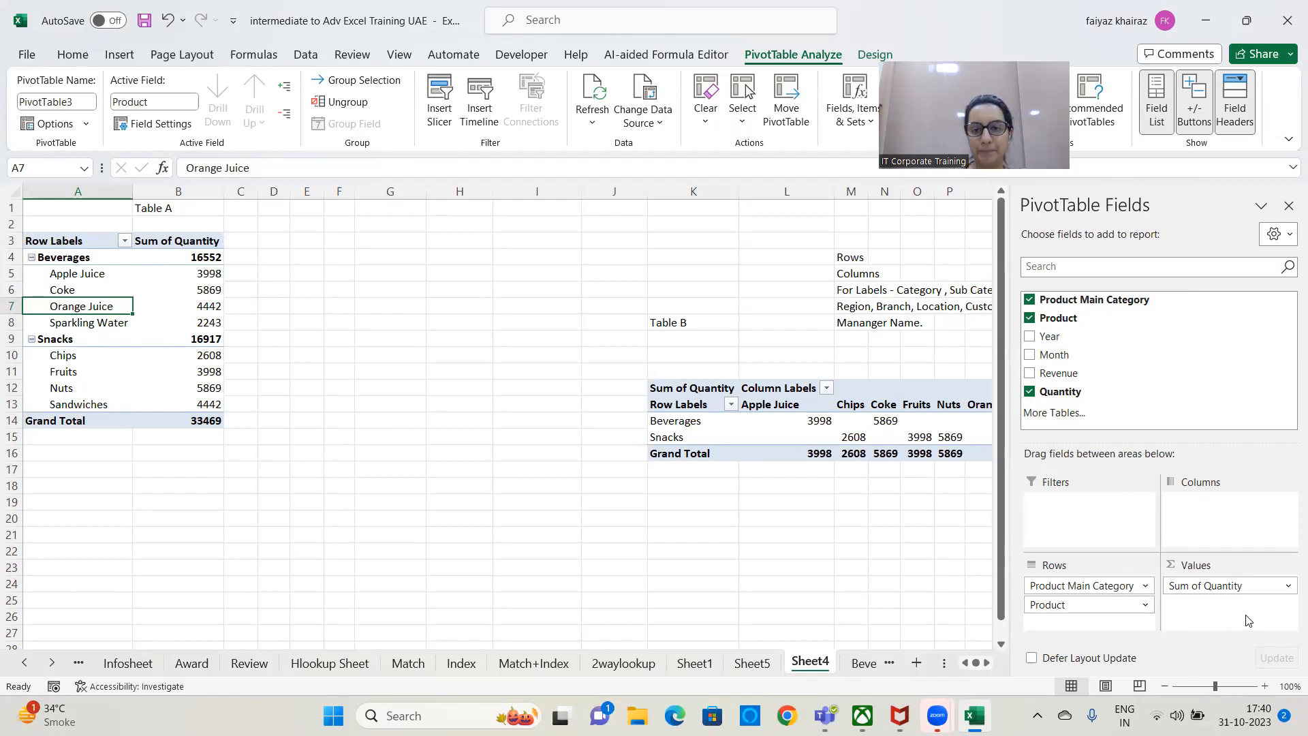
left_click(669, 421)
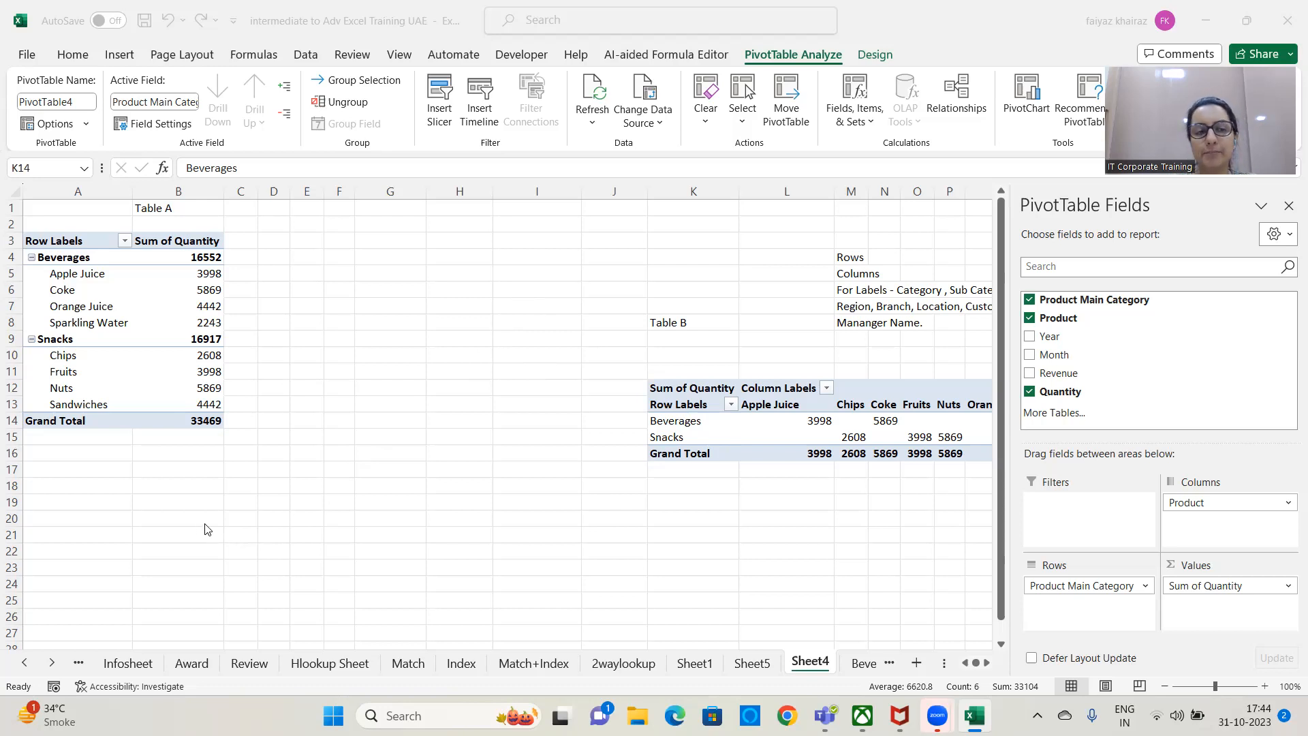
left_click(163, 233)
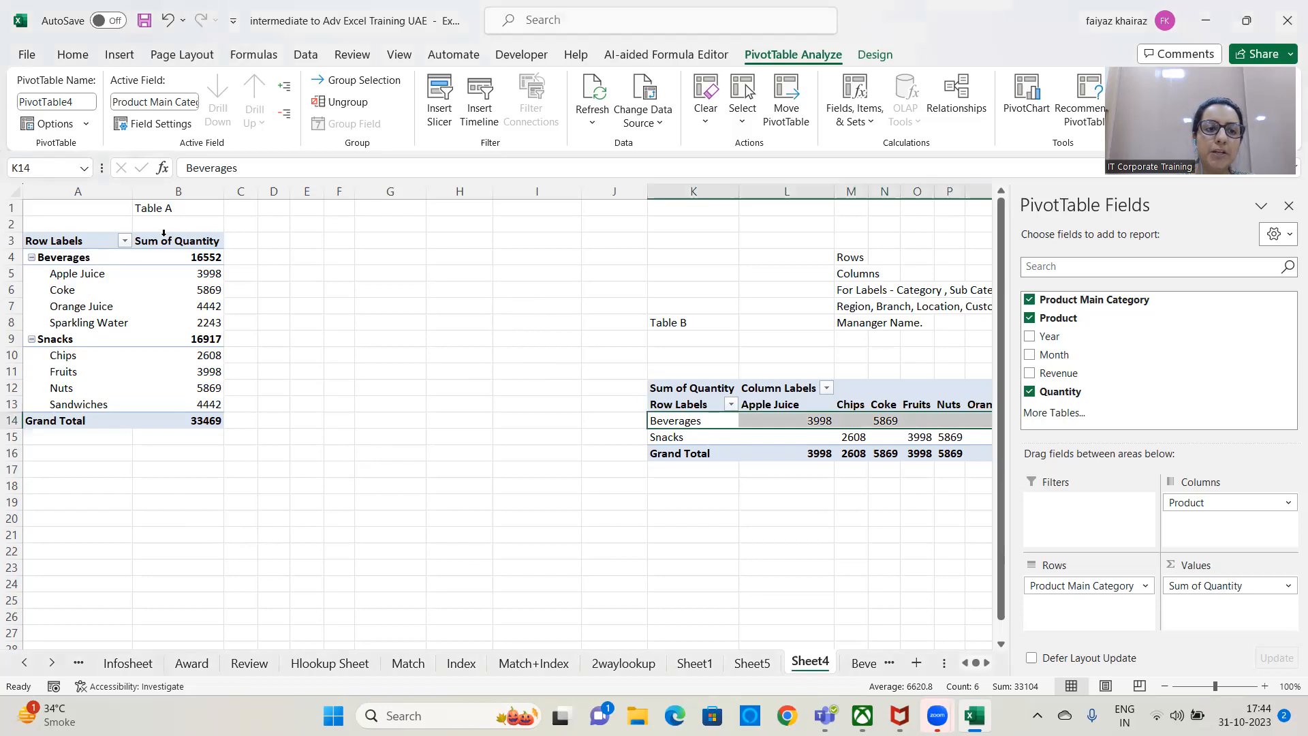
left_click(102, 243)
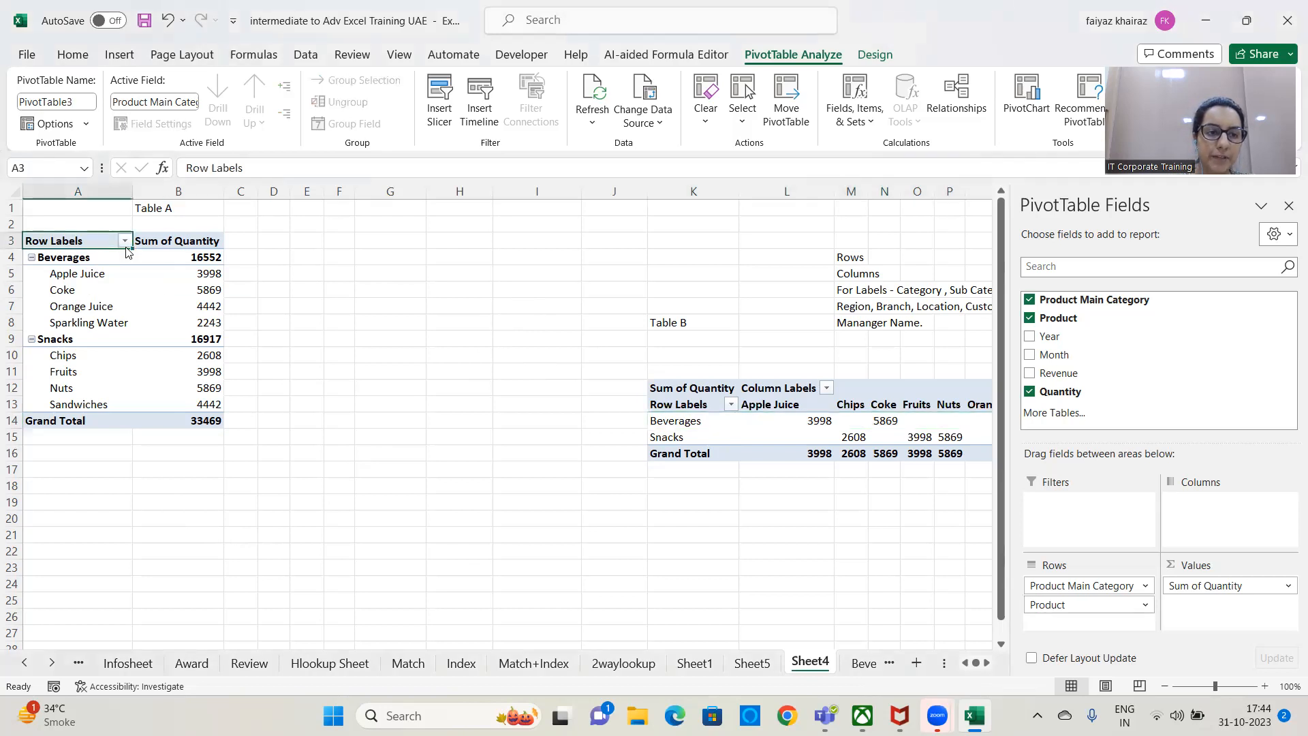
Filter Table A's product main category to show only Beverages, and clear that filter again.
left_click(125, 242)
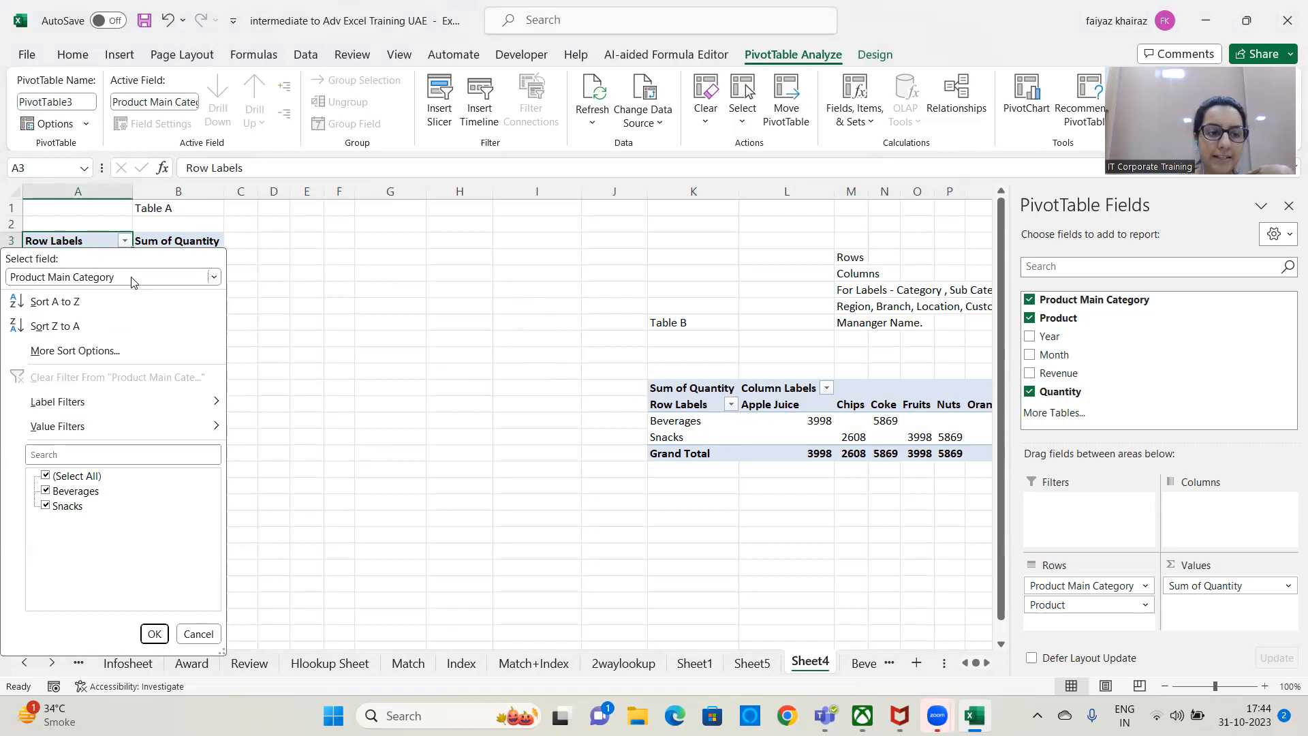
left_click(46, 505)
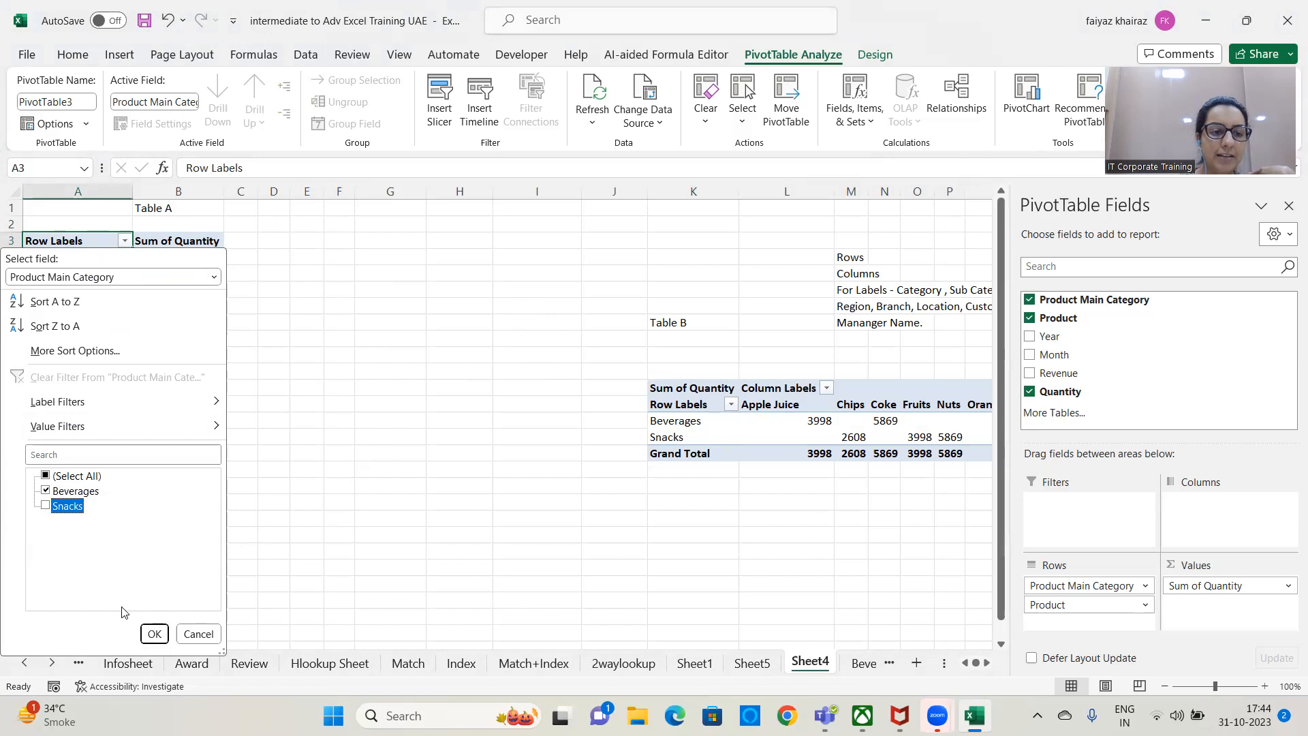
left_click(154, 633)
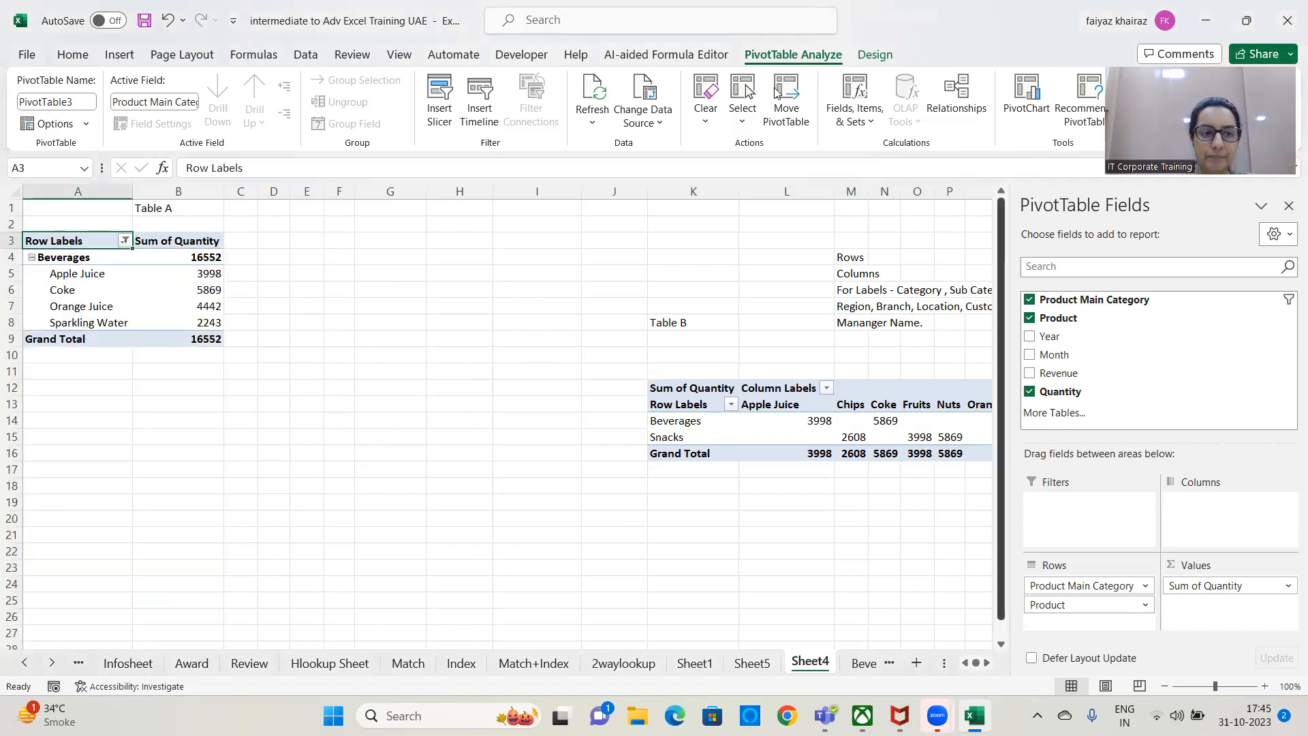
left_click(124, 240)
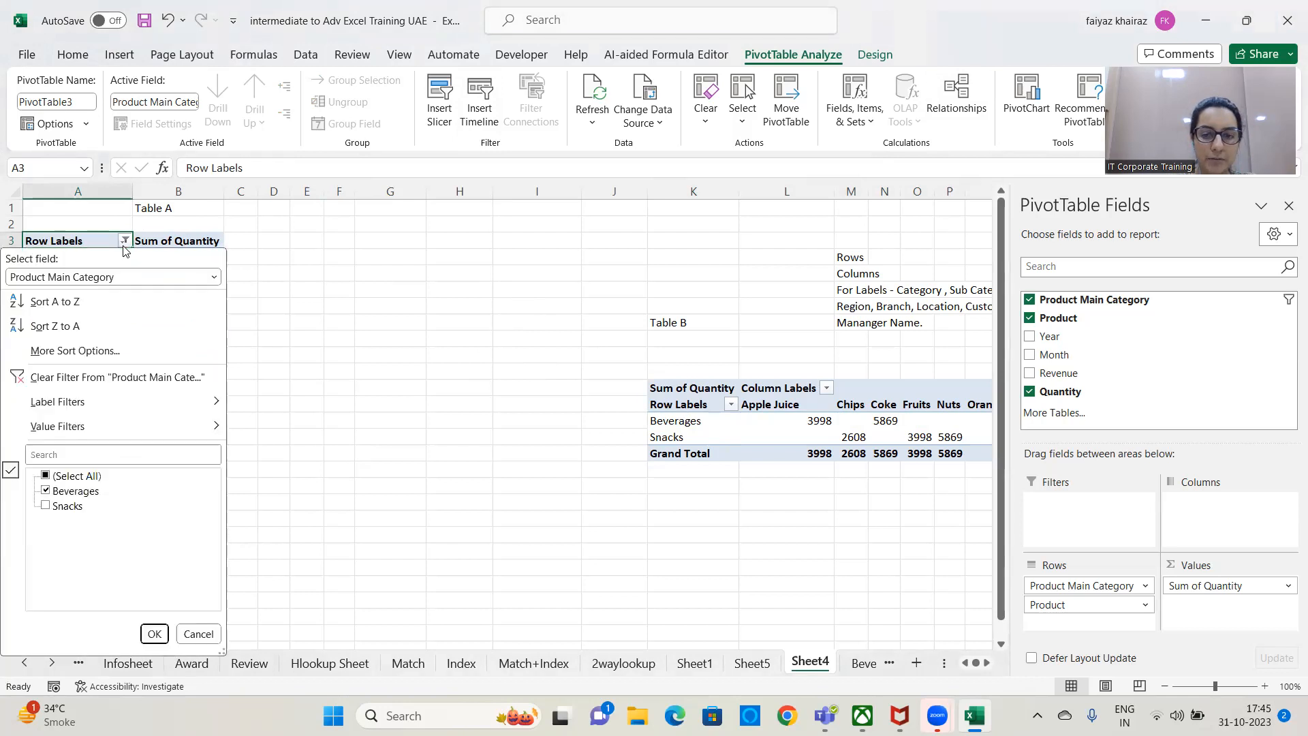
left_click(75, 378)
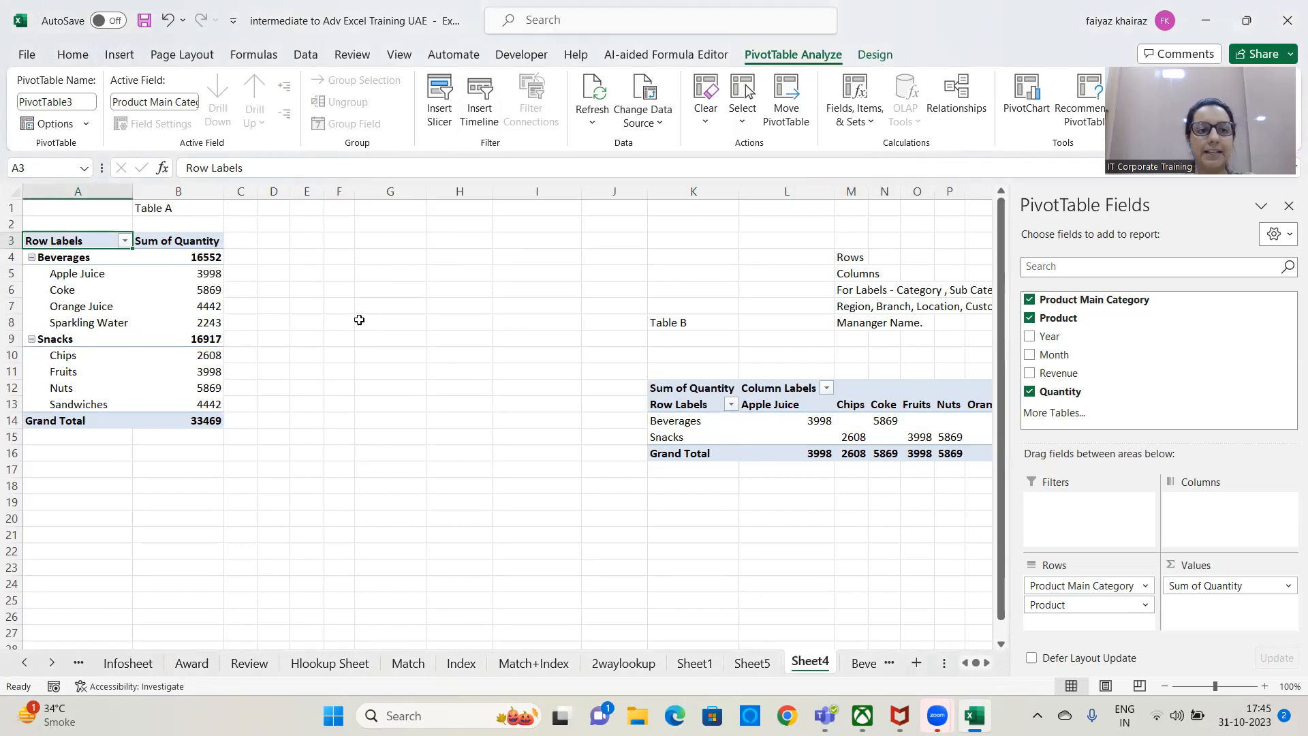
Filter Table A's Product field to exclude Nuts, Sandwiches and Sparkling Water.
left_click(126, 241)
left_click(191, 277)
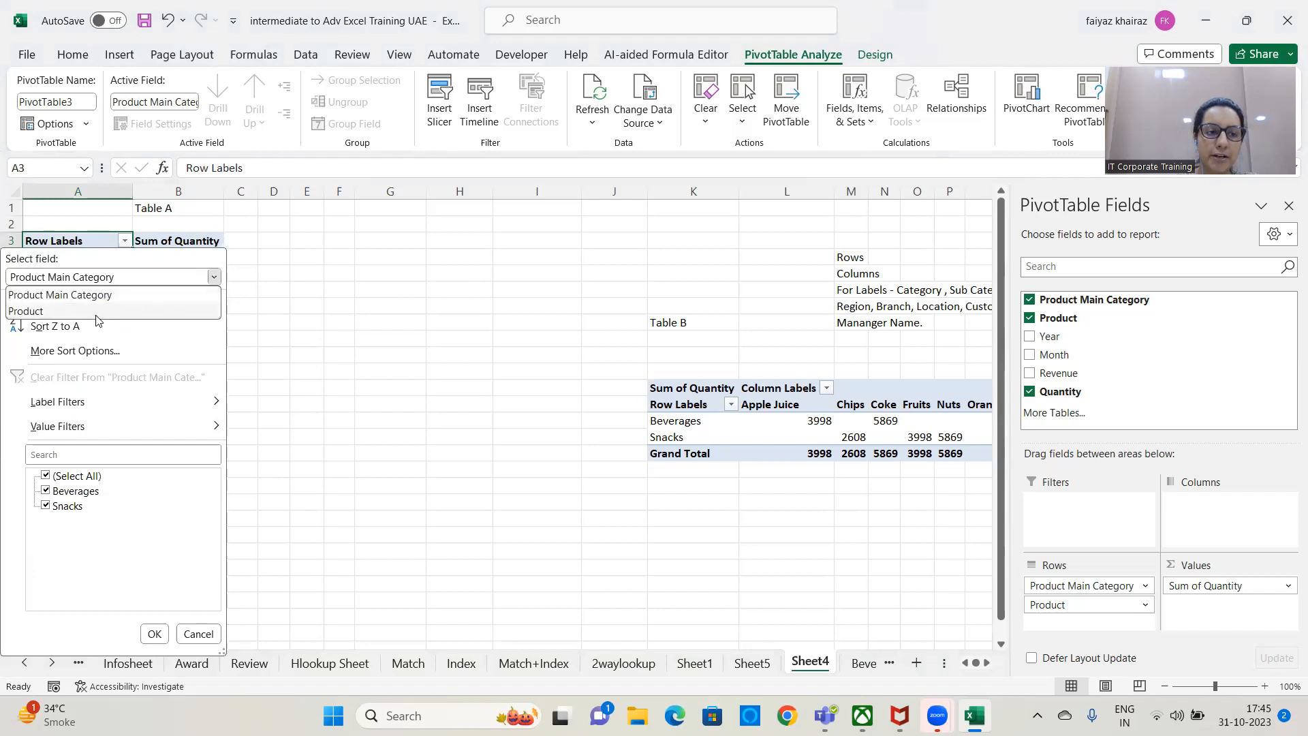
left_click(39, 313)
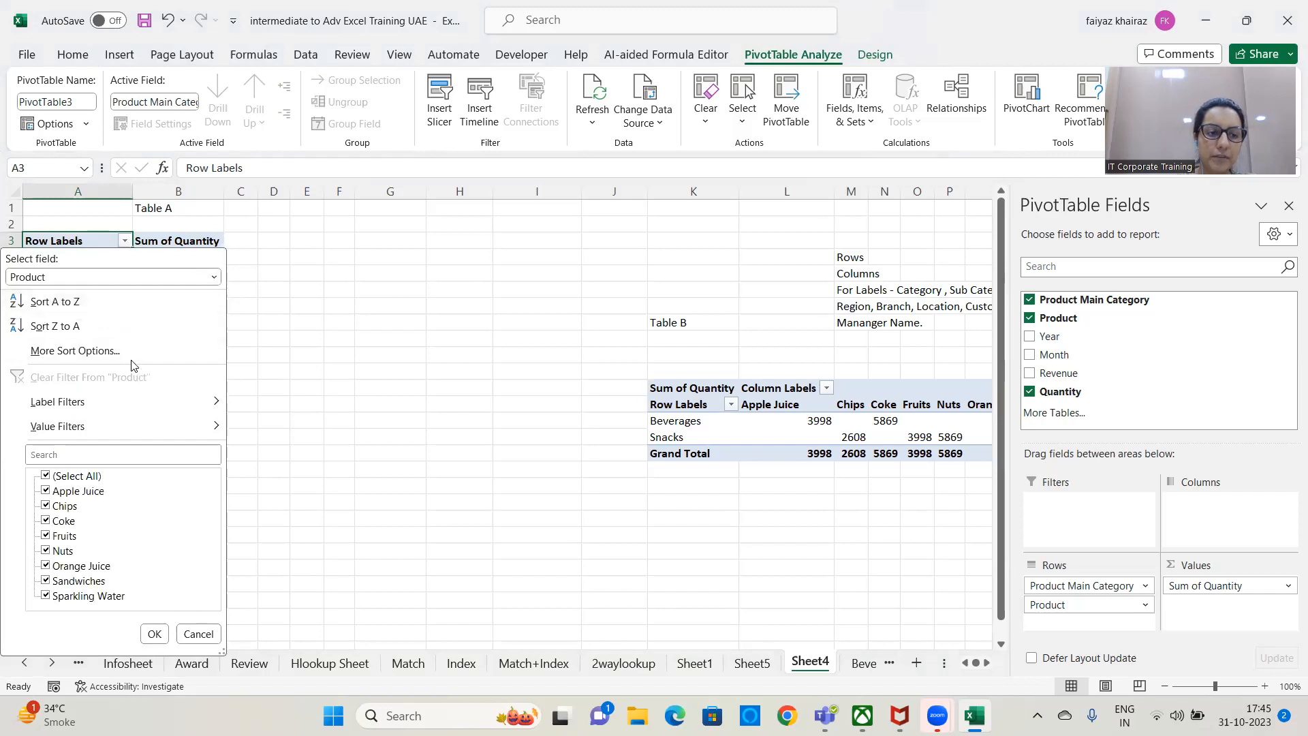
left_click(45, 550)
left_click(45, 581)
left_click(45, 595)
left_click(154, 634)
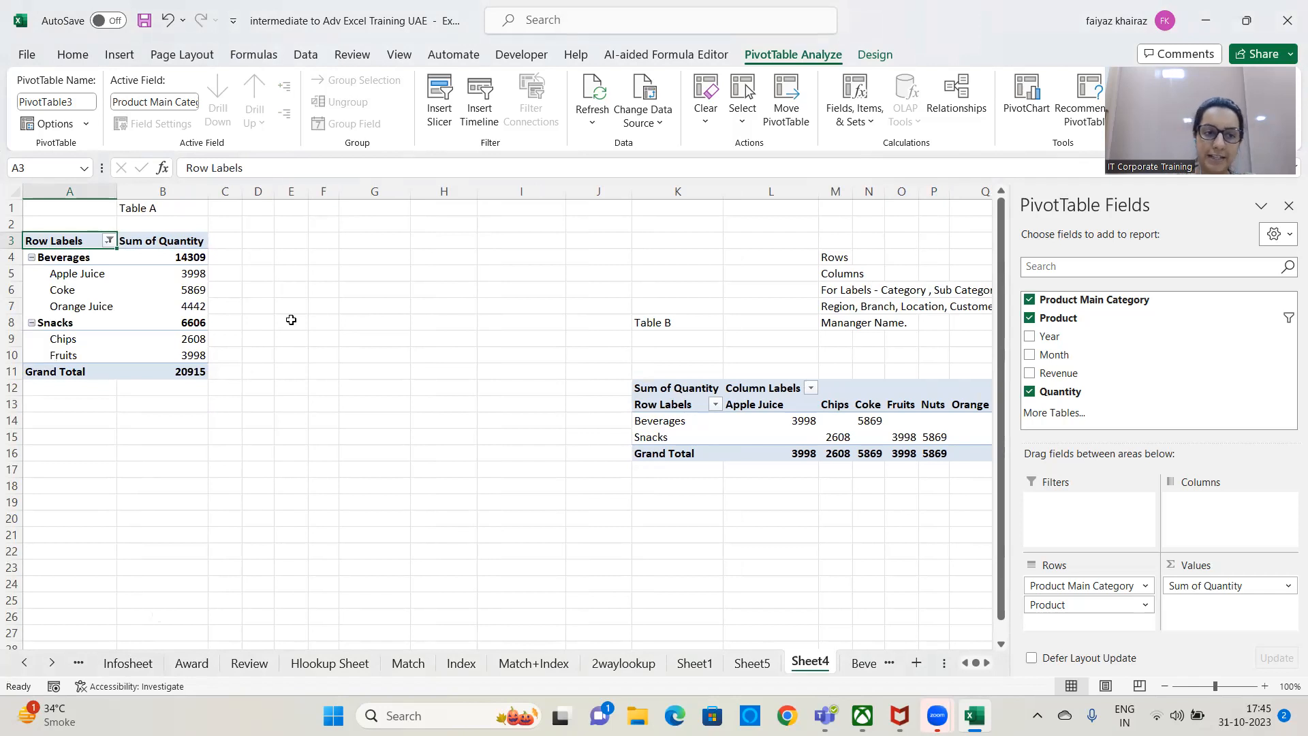
Clear the Product filter from Table A's row labels.
left_click(109, 241)
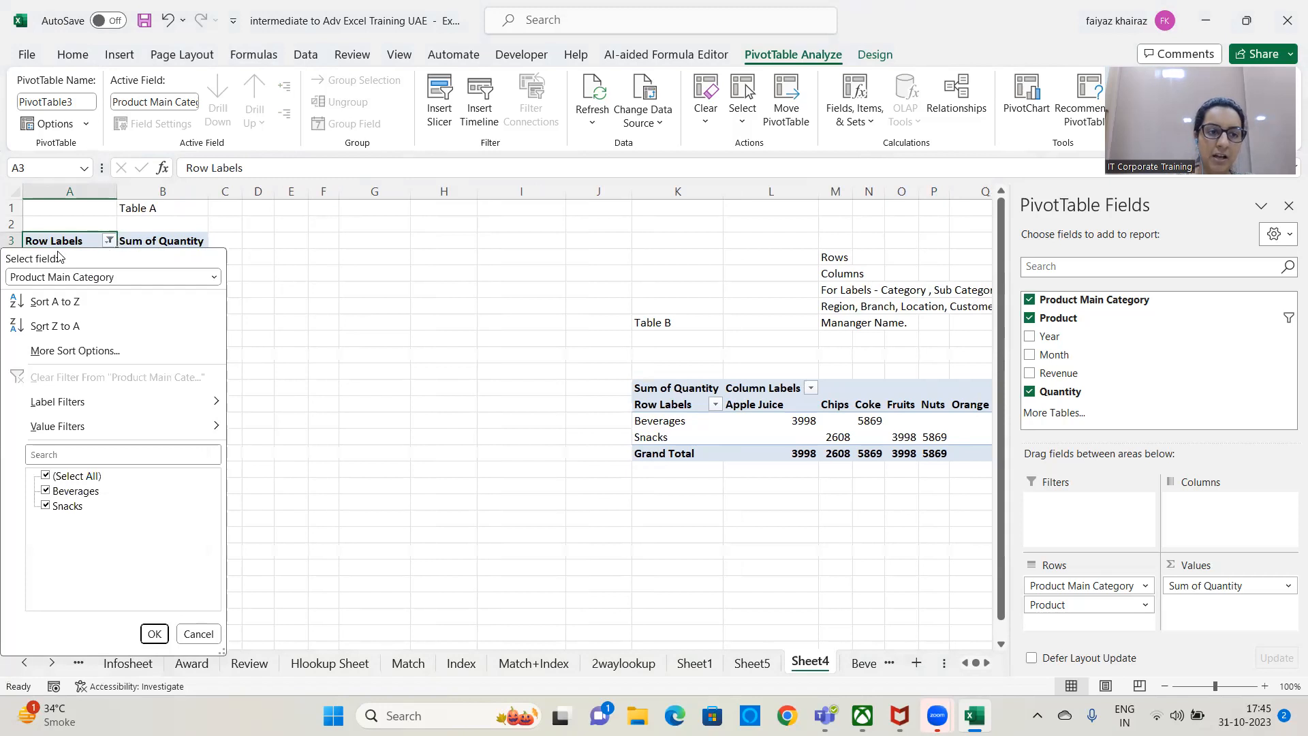
left_click(214, 277)
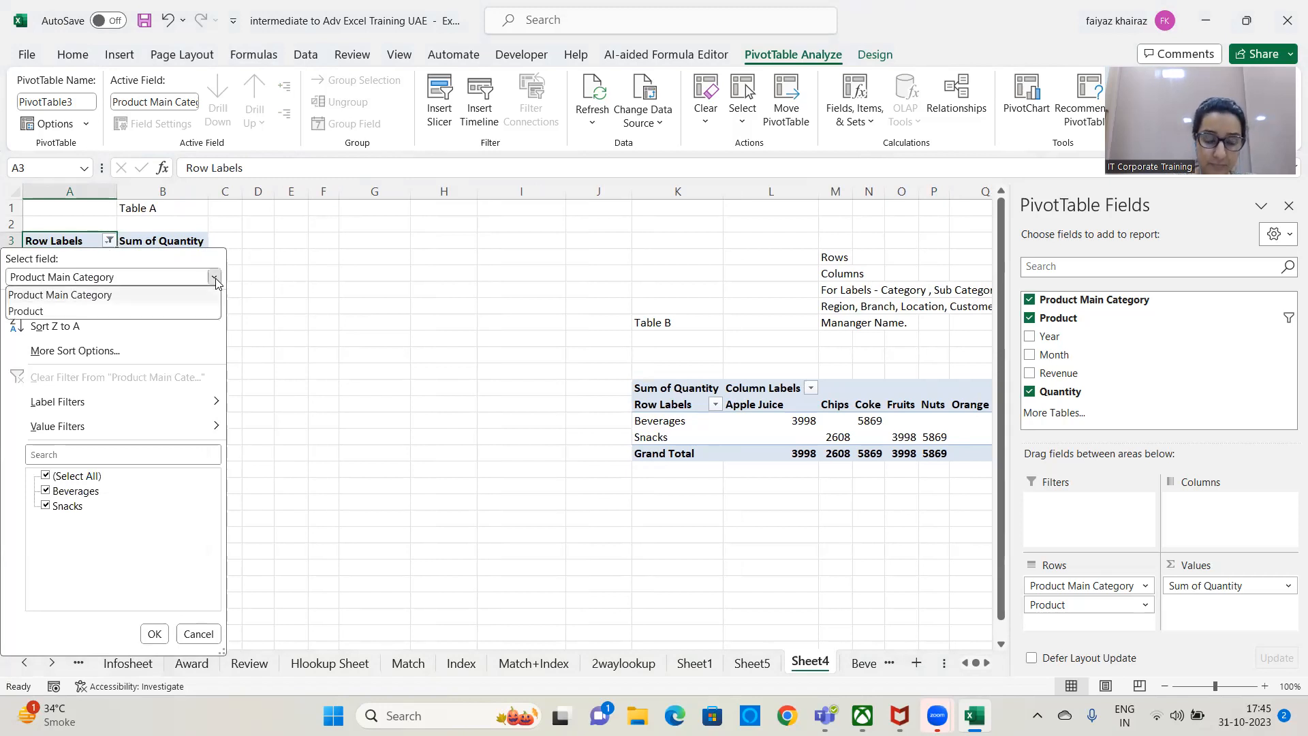
left_click(215, 279)
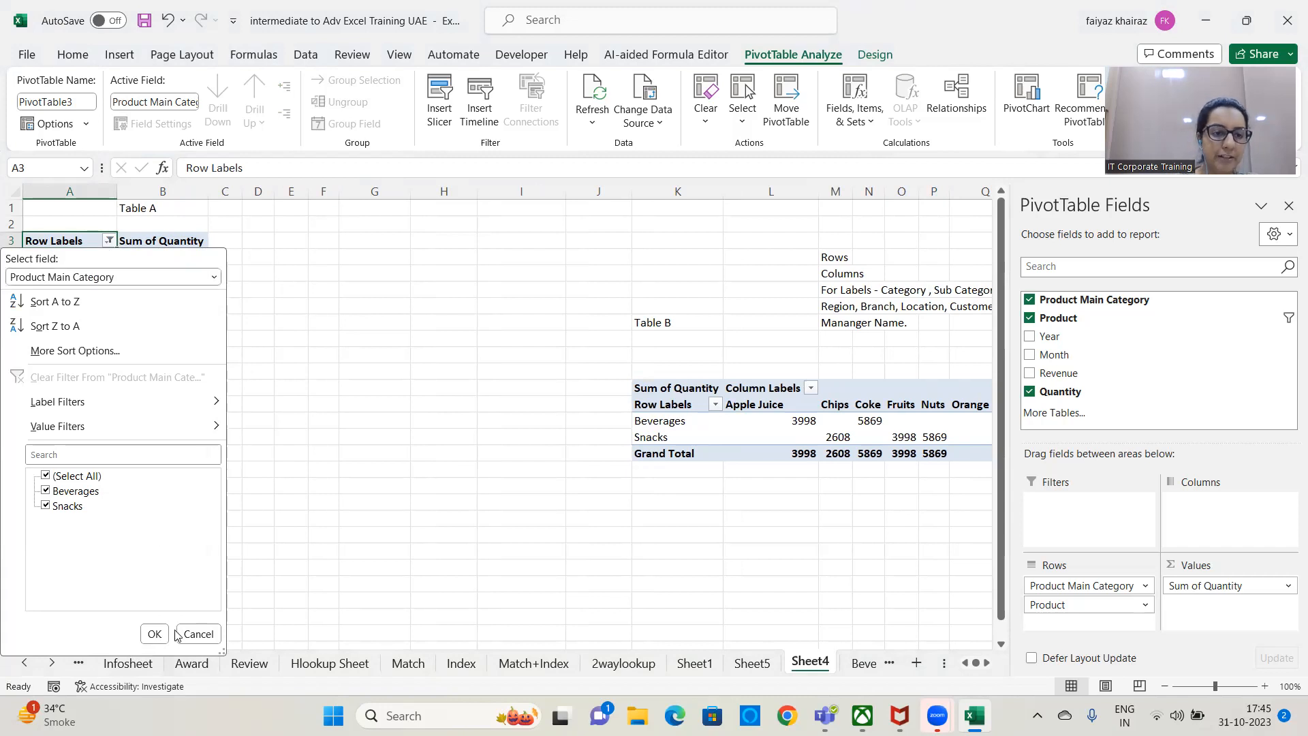
left_click(123, 276)
left_click(99, 311)
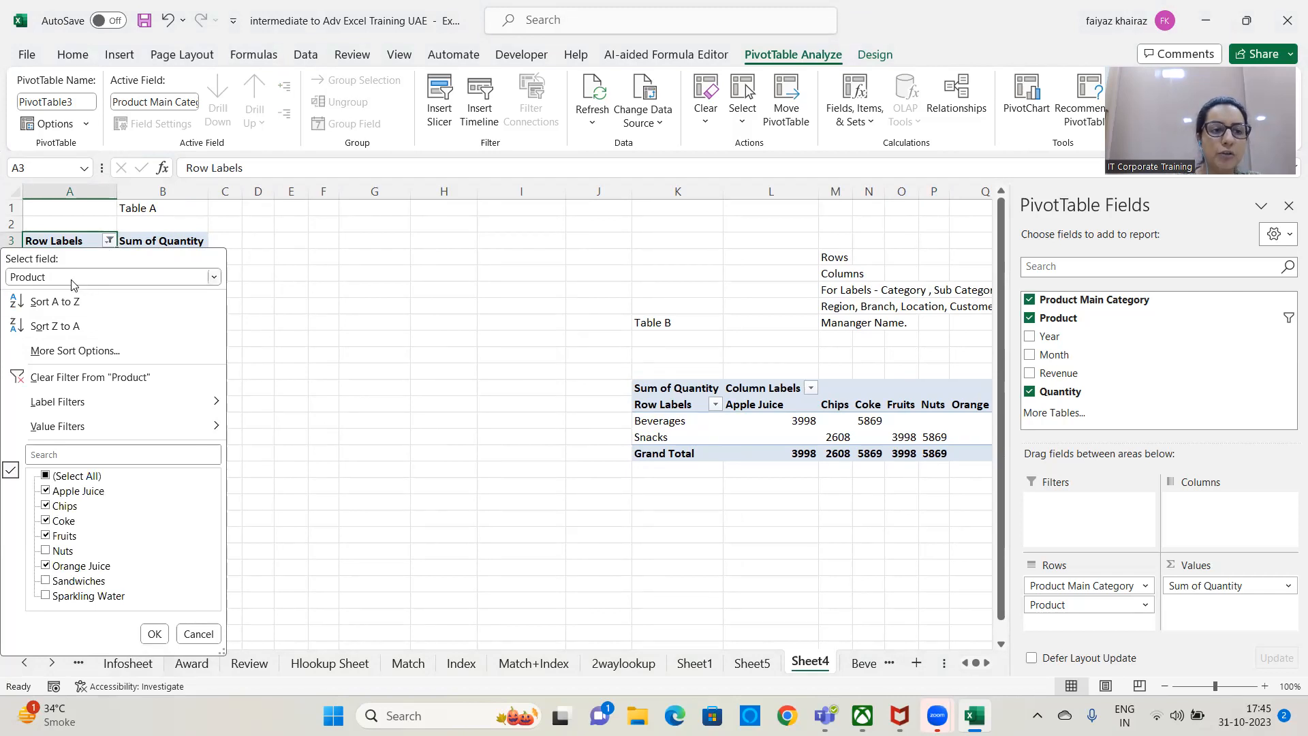
left_click(88, 378)
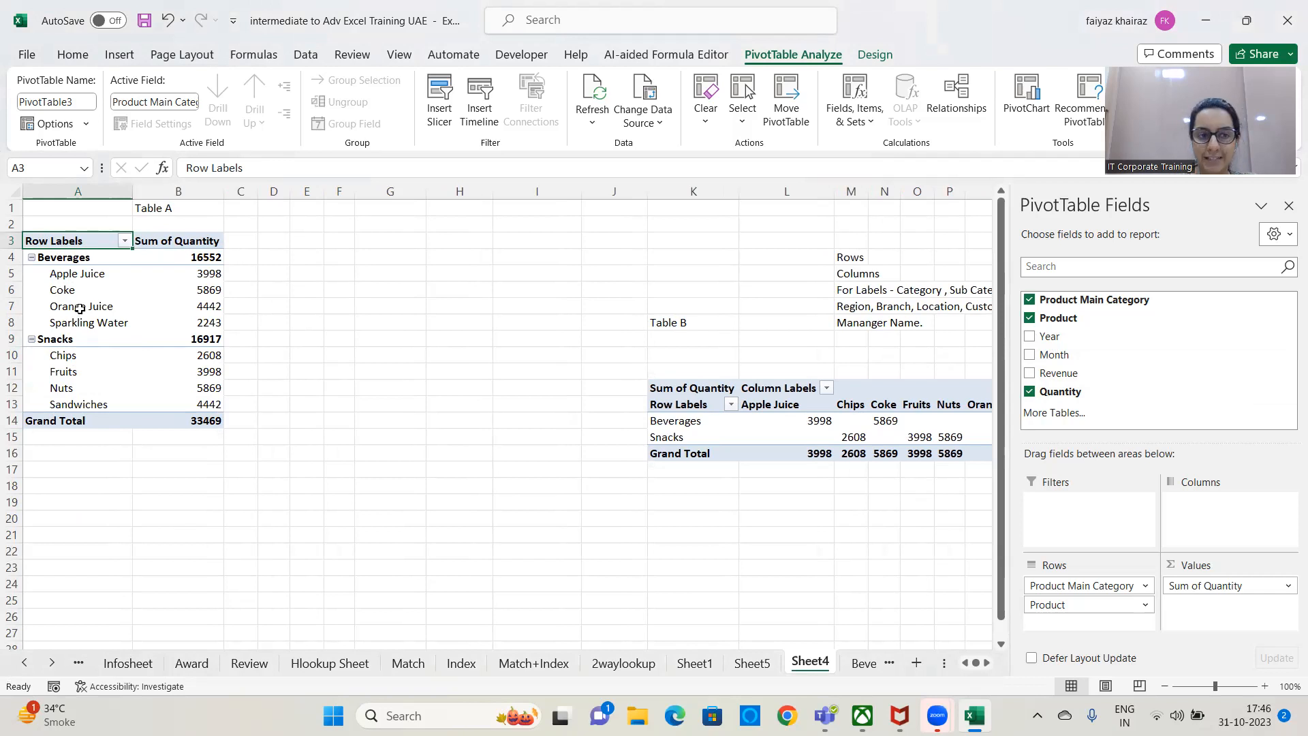
Delete the "Table A" label in cell B1 and add Month as a report filter to the PivotTable below it.
left_click(150, 209)
key("Delete")
left_click(115, 251)
left_click(48, 339)
left_click(77, 290)
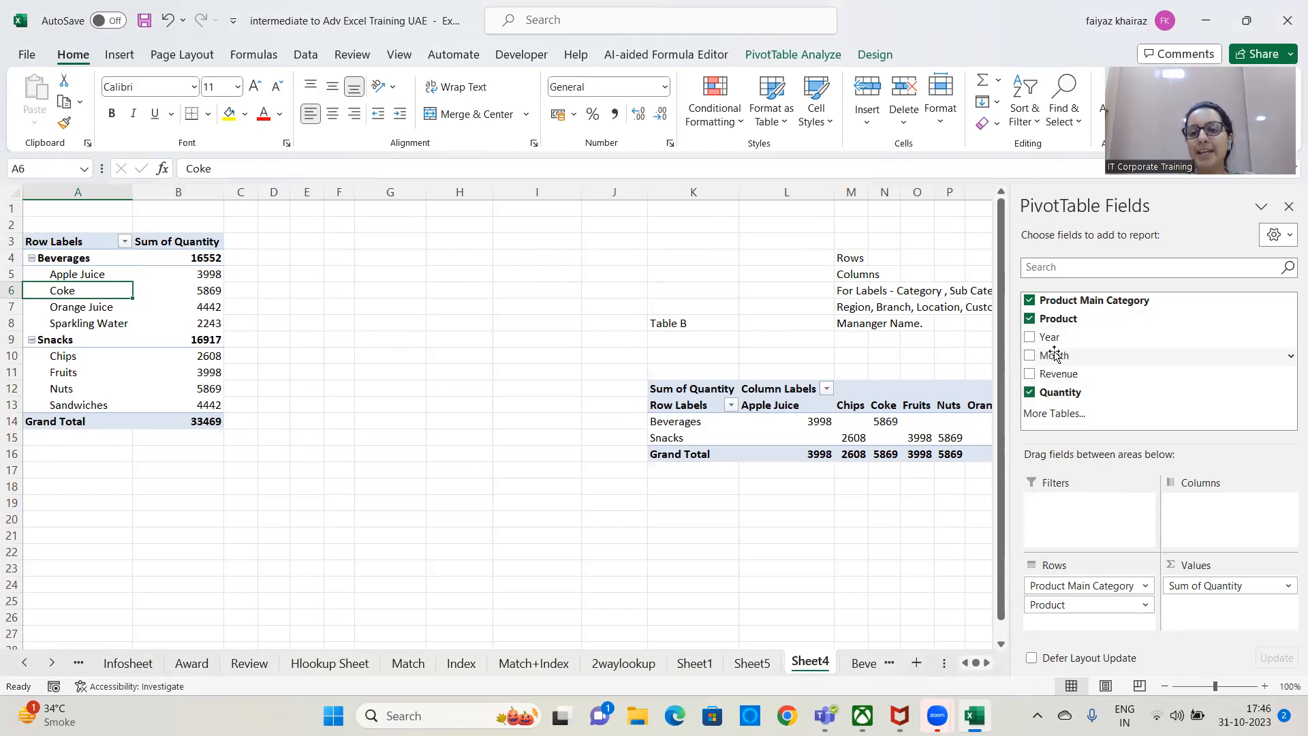
left_click_drag(1047, 355, 1095, 542)
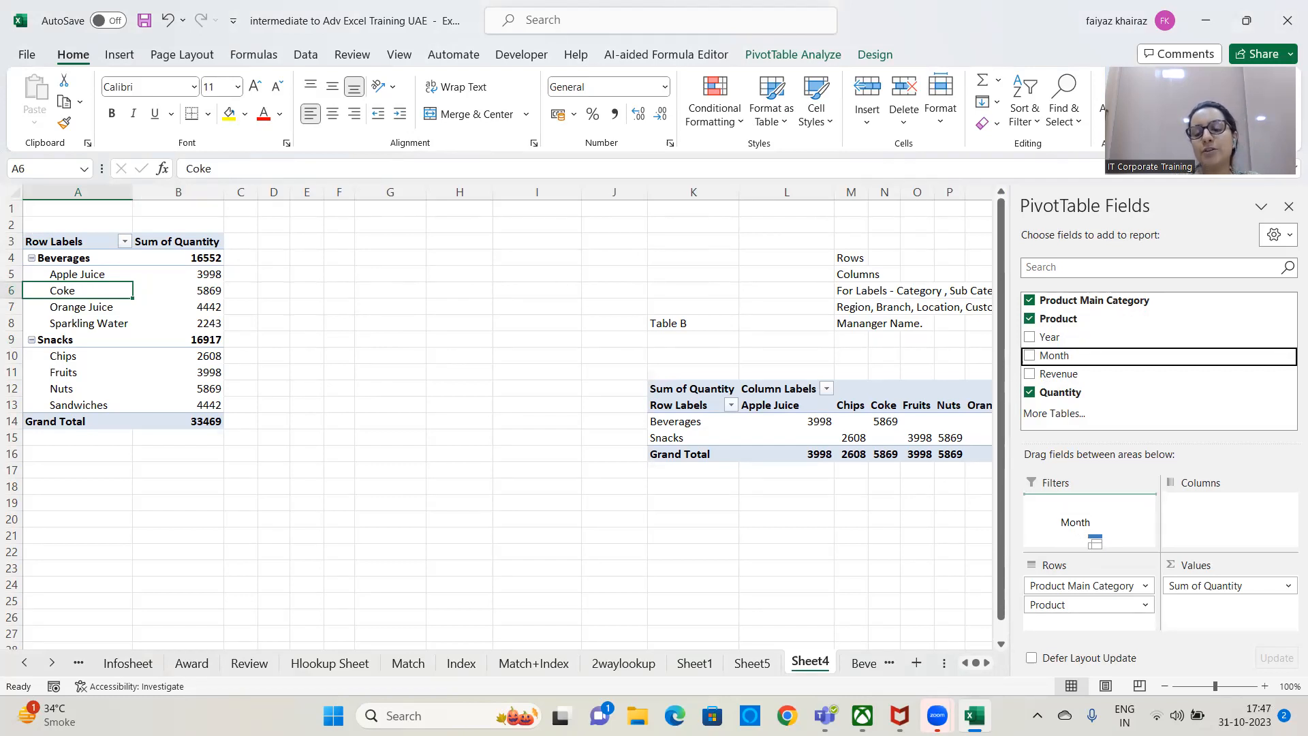
left_click_drag(1090, 536, 1085, 491)
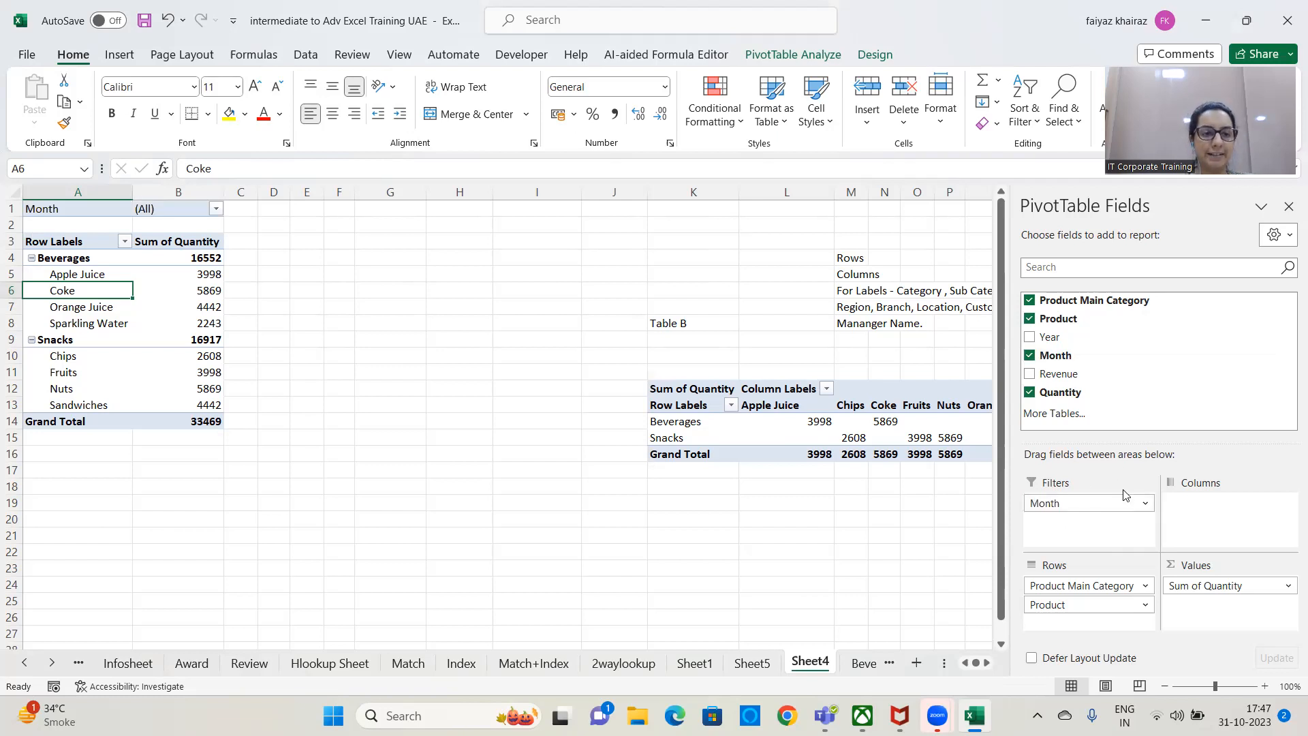
Filter the first PivotTable to the month Jan.
left_click(216, 208)
left_click(46, 265)
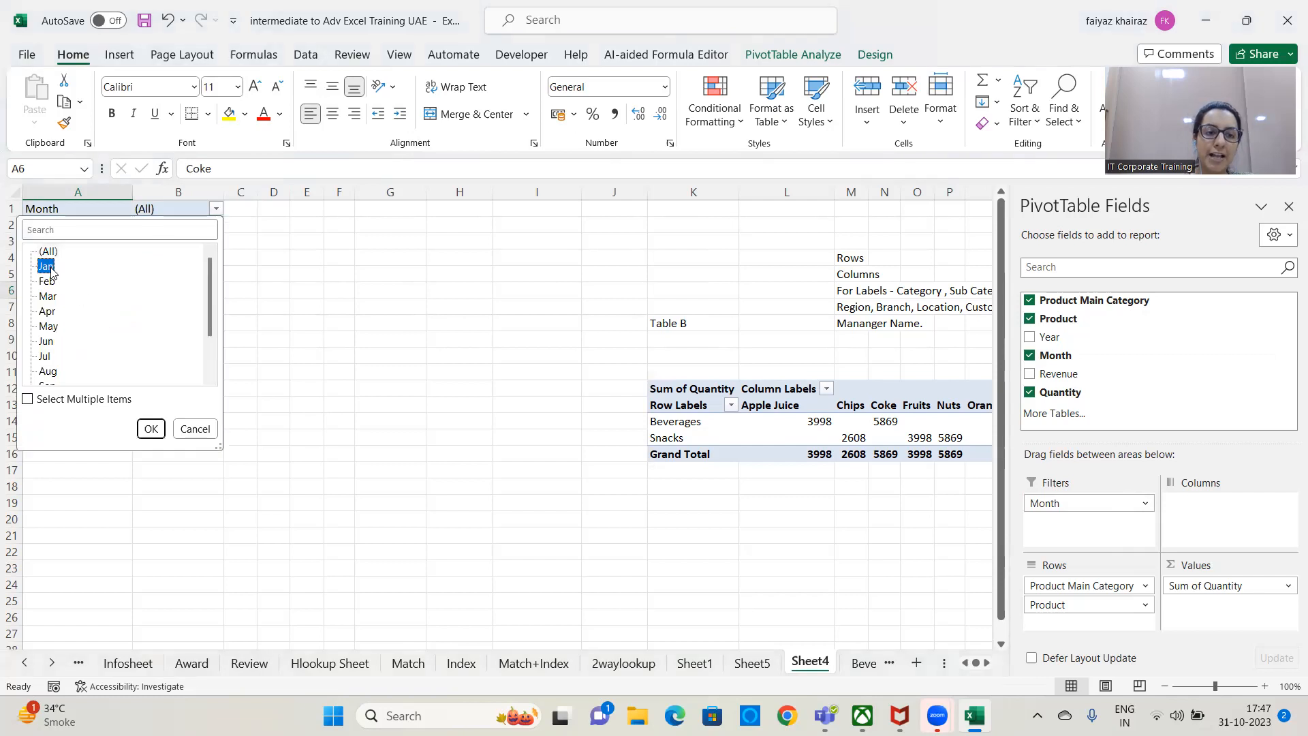
left_click(151, 429)
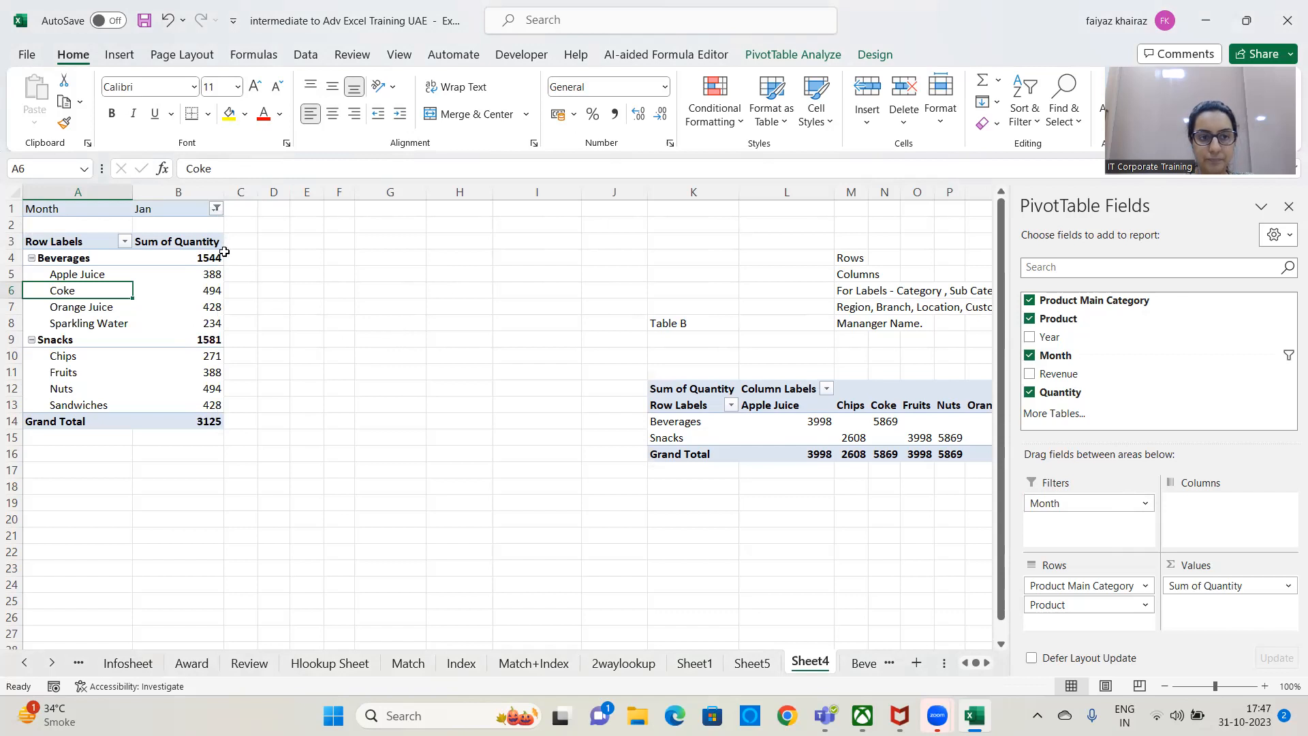
Allow multiple items in the Month report filter and extend the selection with Feb and Mar.
left_click(216, 209)
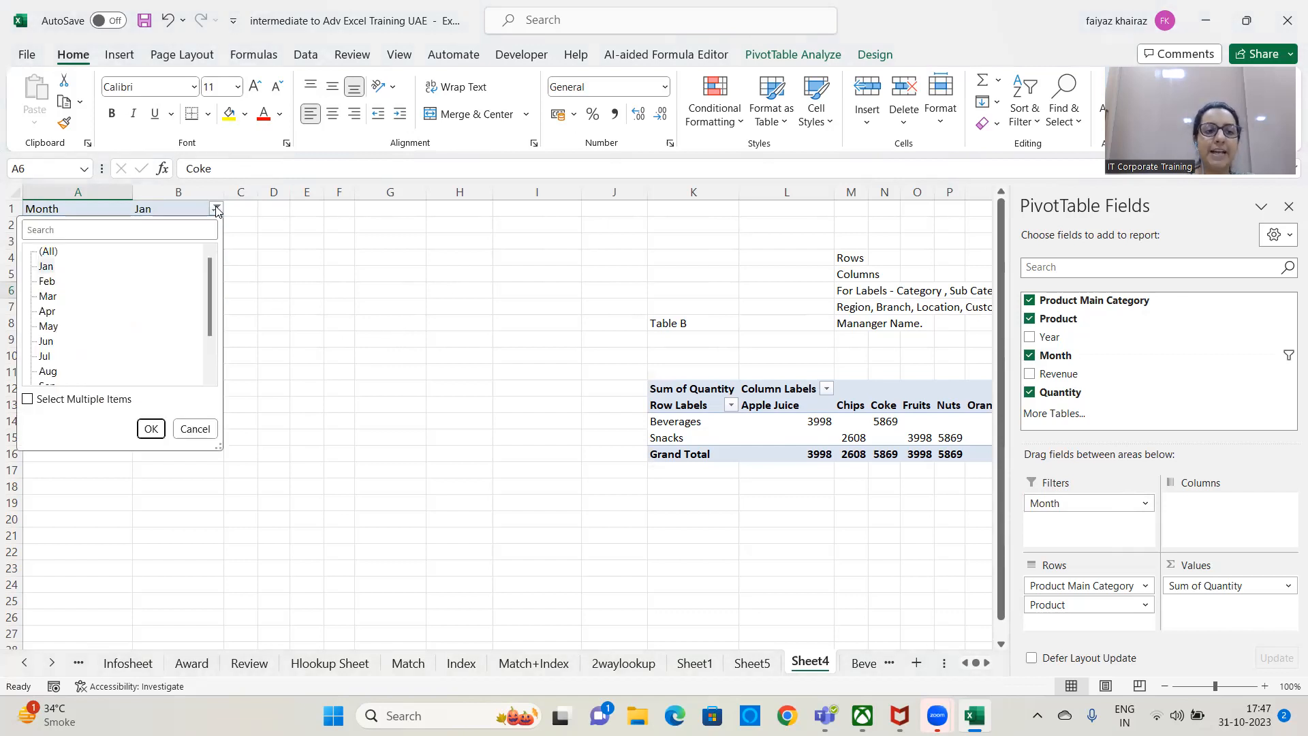
left_click(28, 399)
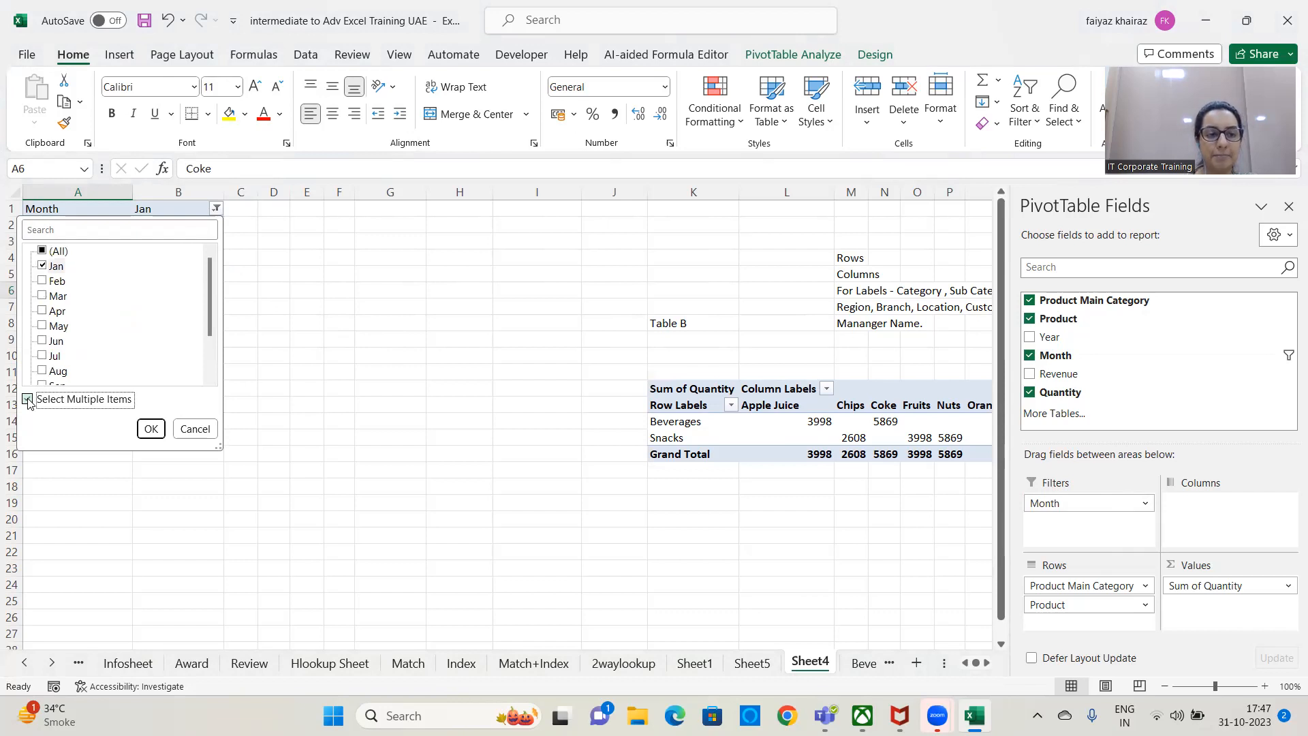
left_click(42, 283)
left_click(42, 282)
left_click(42, 297)
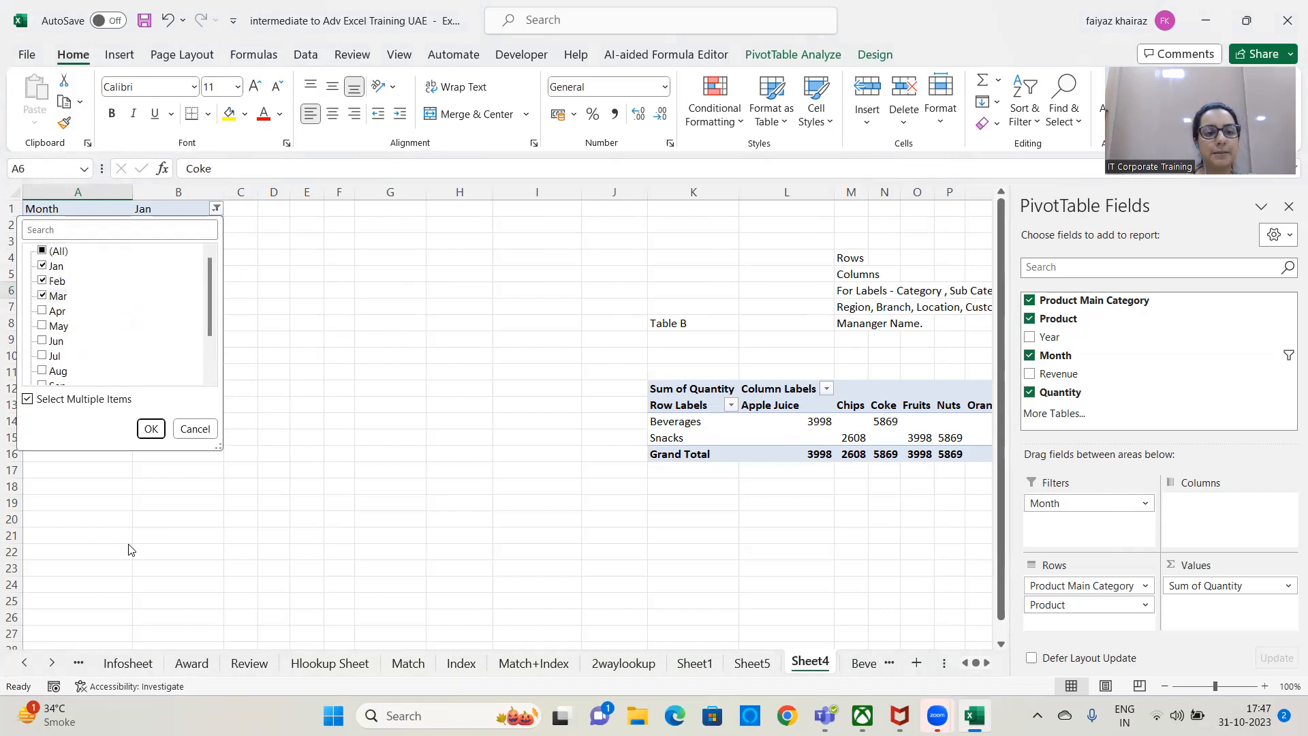
left_click(151, 429)
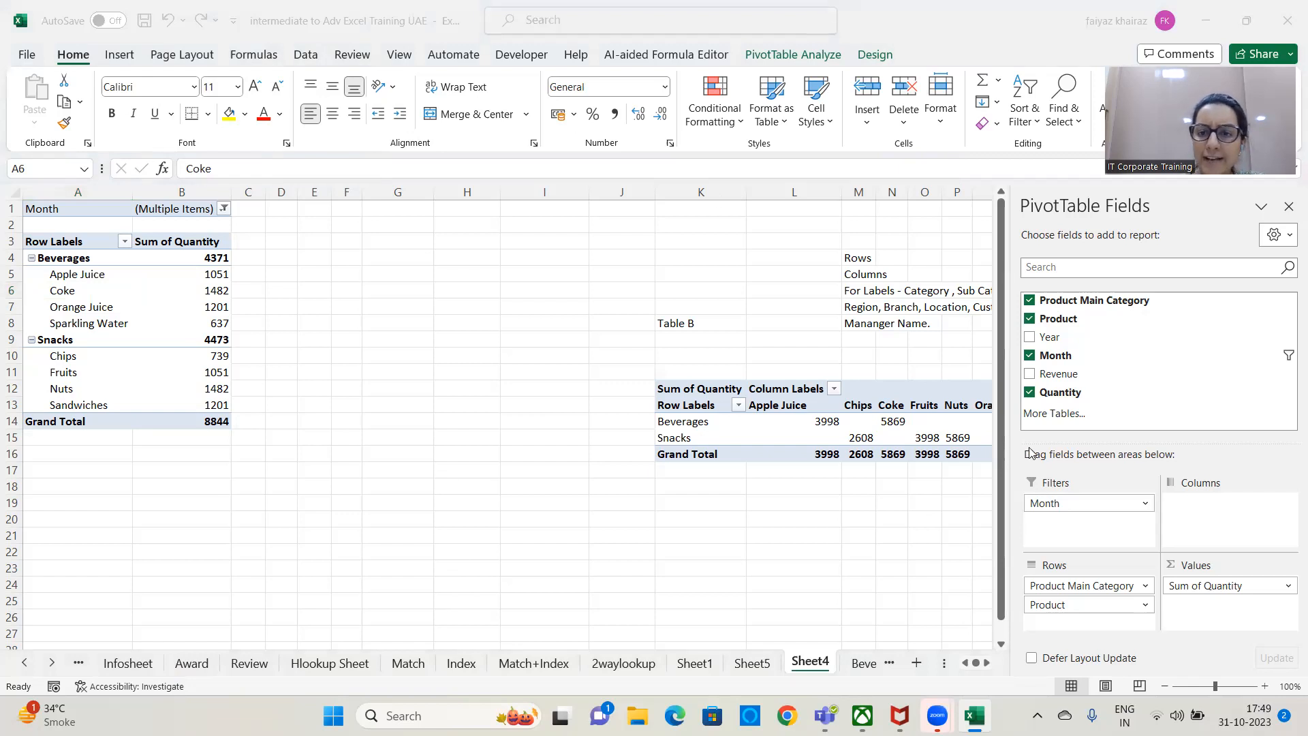
Add Year as a second report filter below Month in the first PivotTable.
left_click(1048, 338)
left_click_drag(1048, 337, 1053, 525)
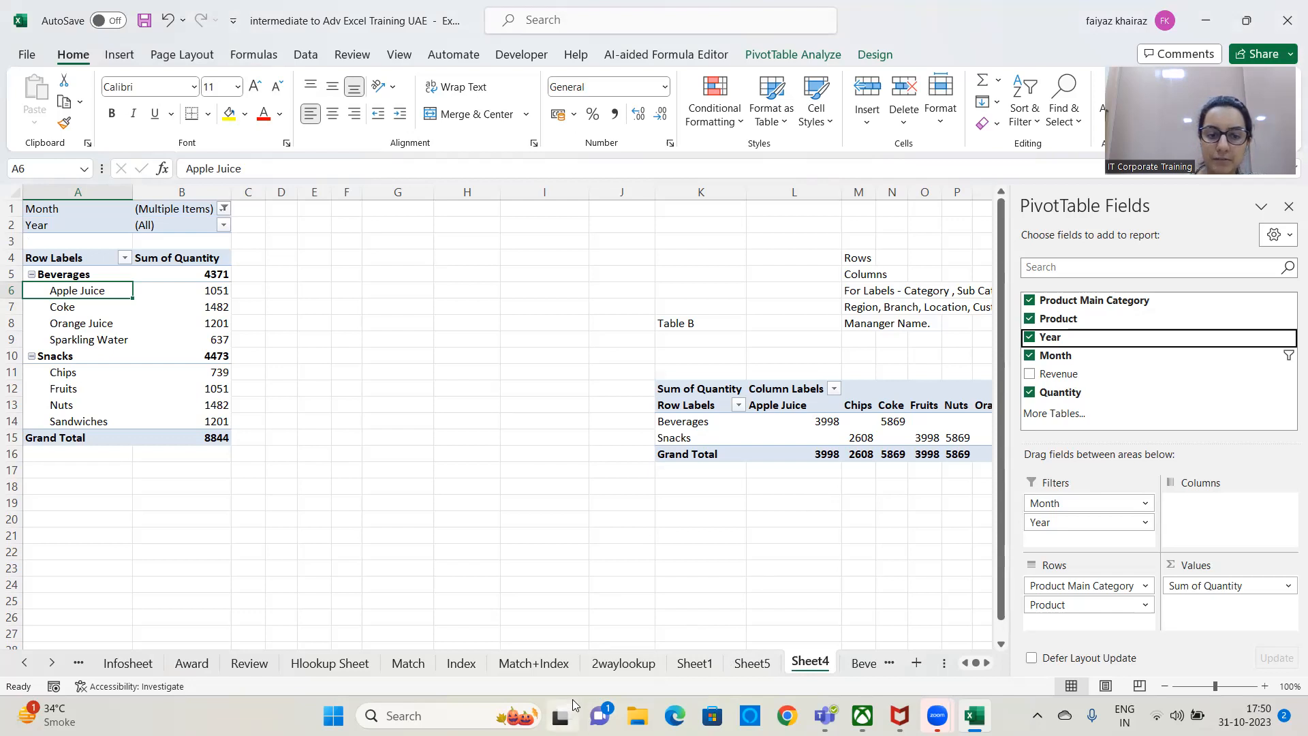
left_click(1006, 251)
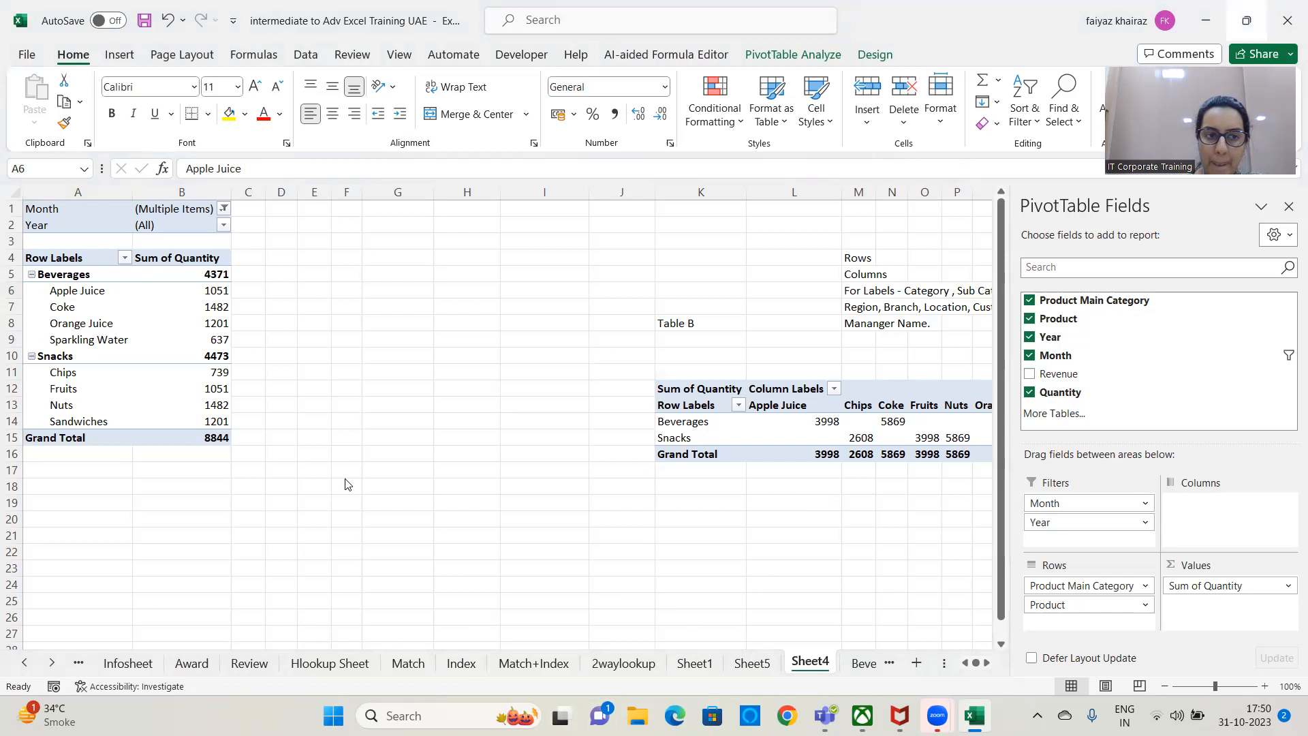
left_click(224, 209)
left_click(224, 209)
left_click(345, 277)
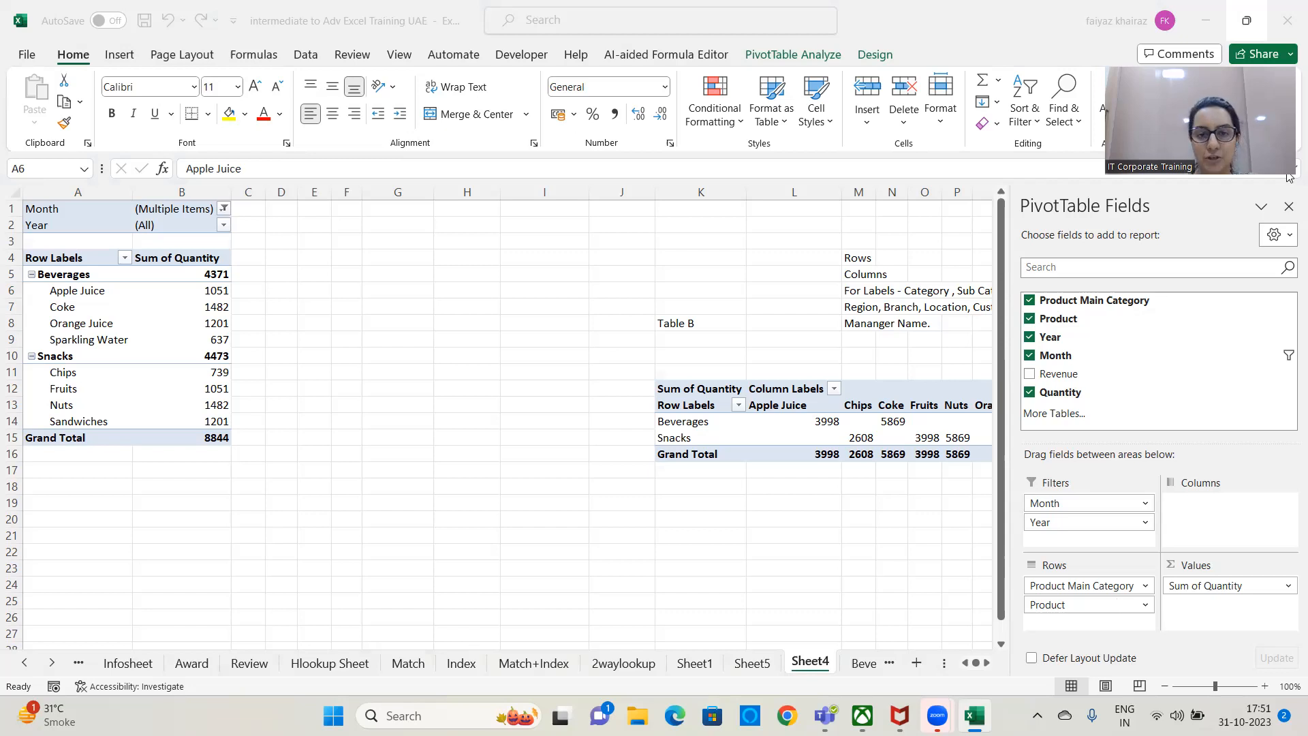
Enter the note "value - qunaity, Profit, Sales, Salary, Estimate, Actuals" in cell K3.
left_click(687, 241)
type("val")
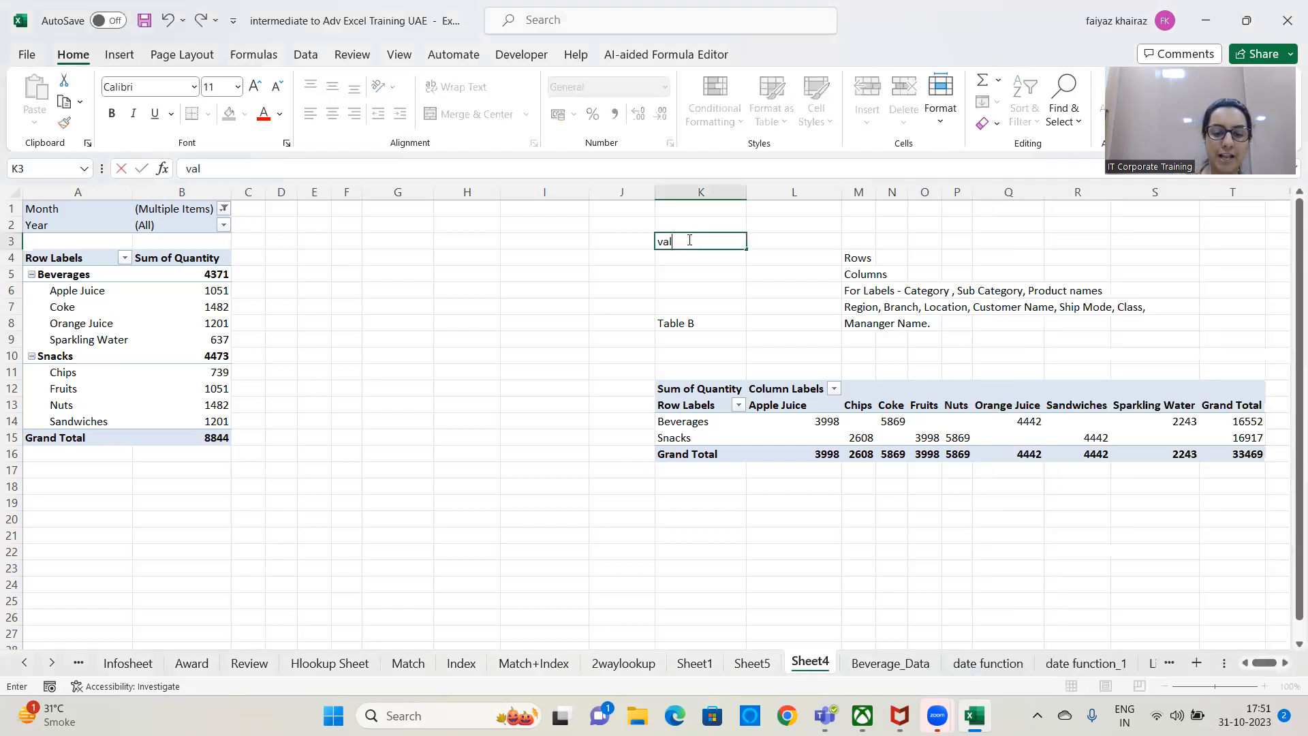
type("ue - qunaityt")
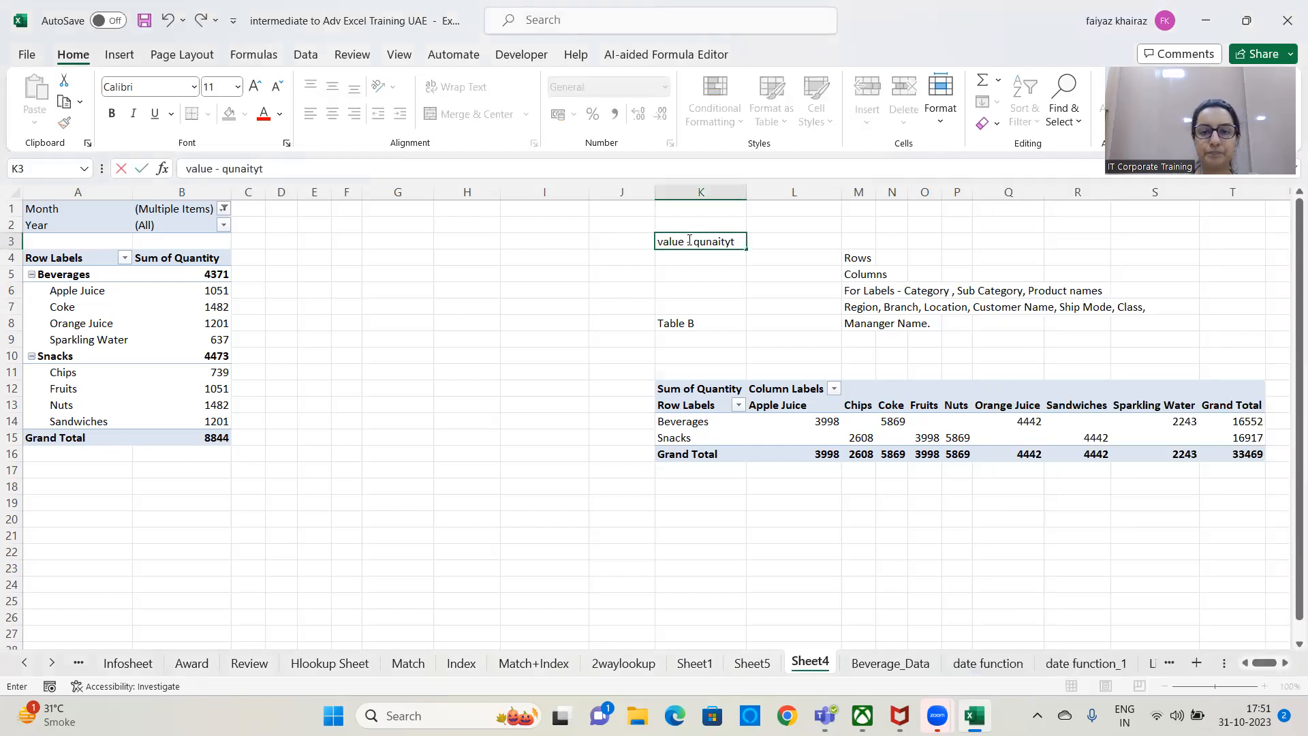
key("BackSpace")
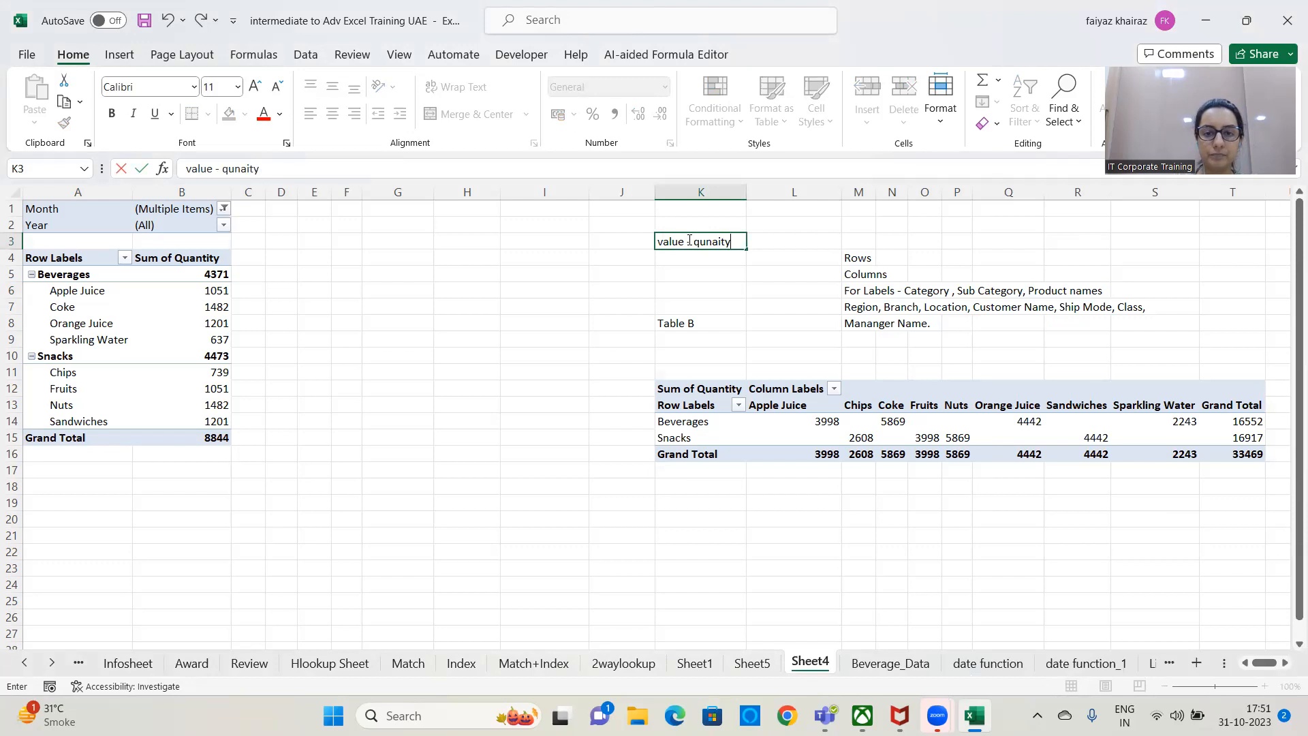
type(", Profit")
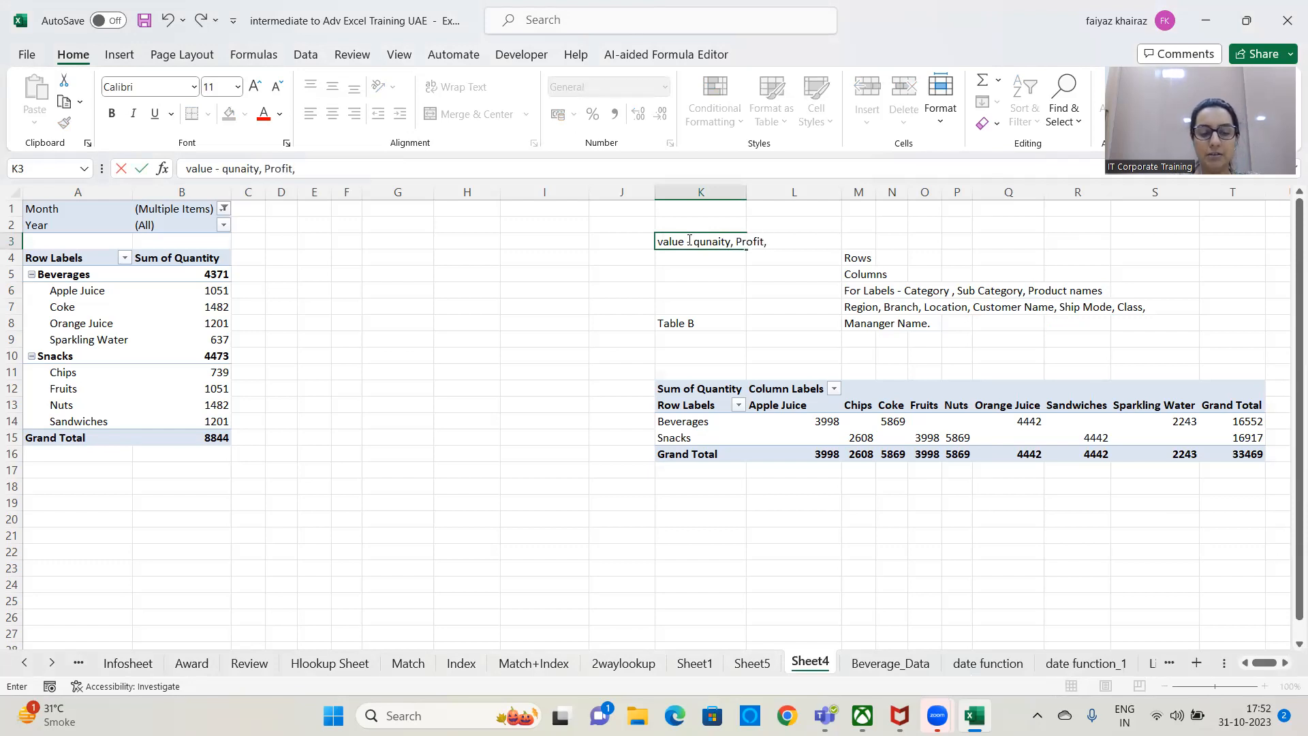
type(", Sales")
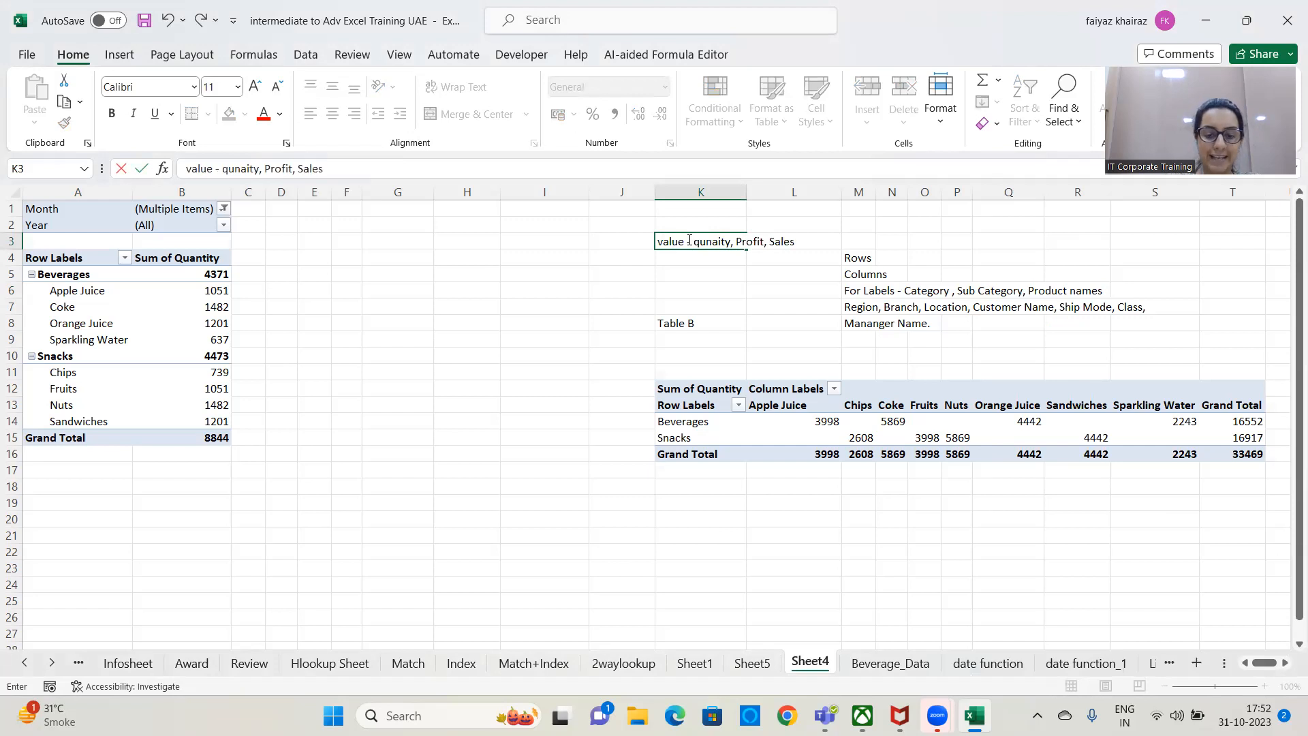
type(", Salary, Estema")
key("BackSpace")
key("BackSpace")
key("BackSpace")
type("imate, Actuals")
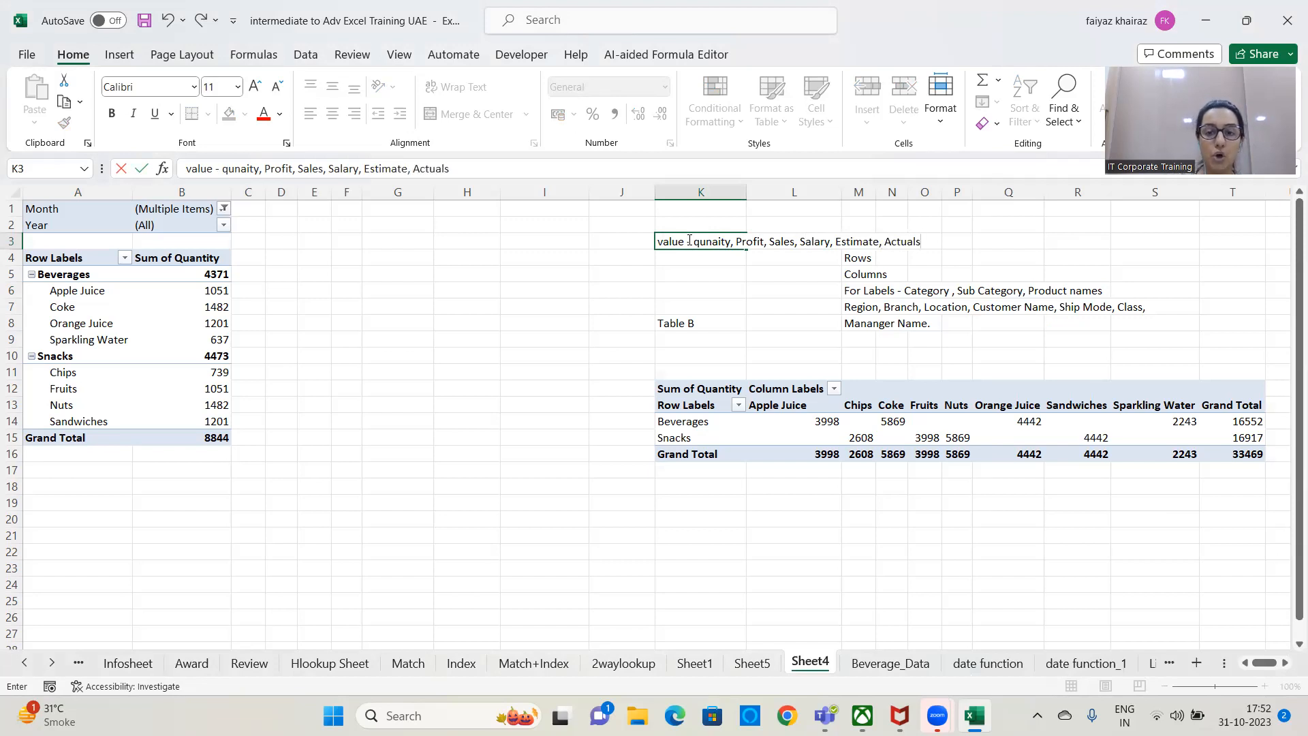
key("Return")
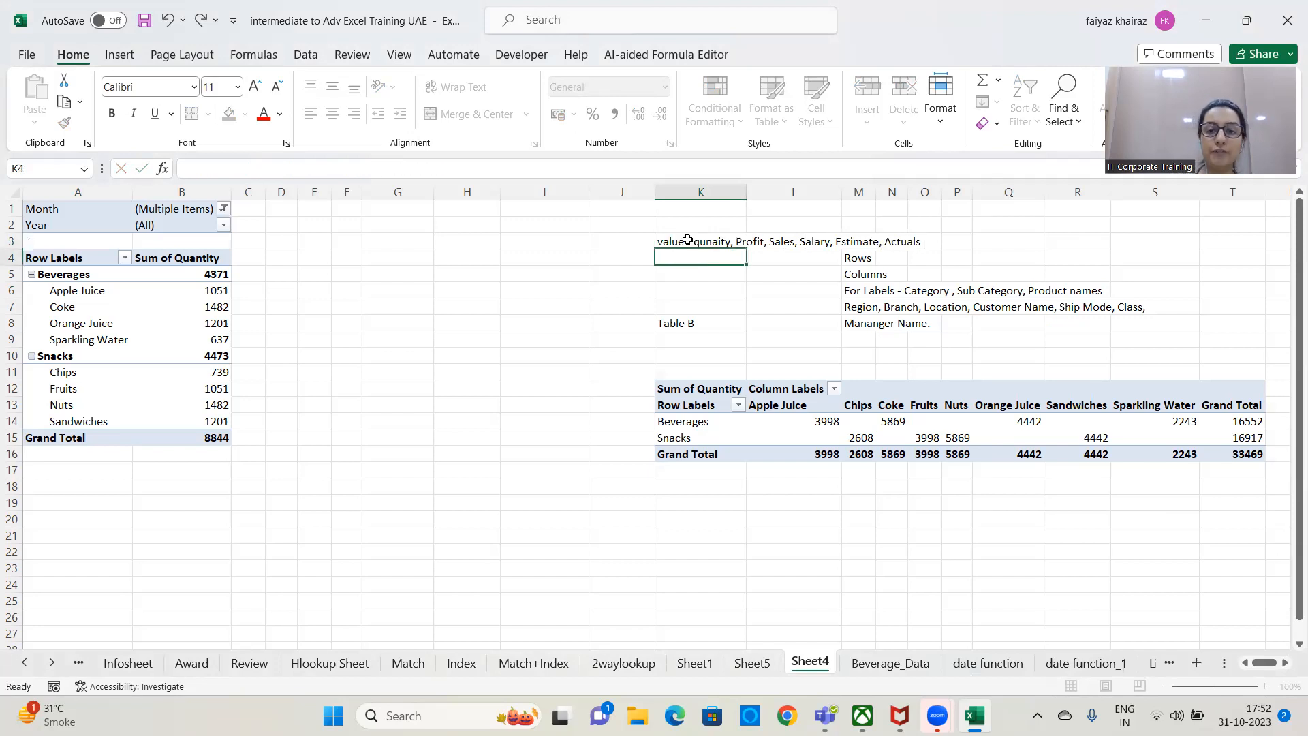
Remove Product Main Category, Product, Year, Month and Quantity from the first PivotTable, leaving its layout empty.
left_click(199, 276)
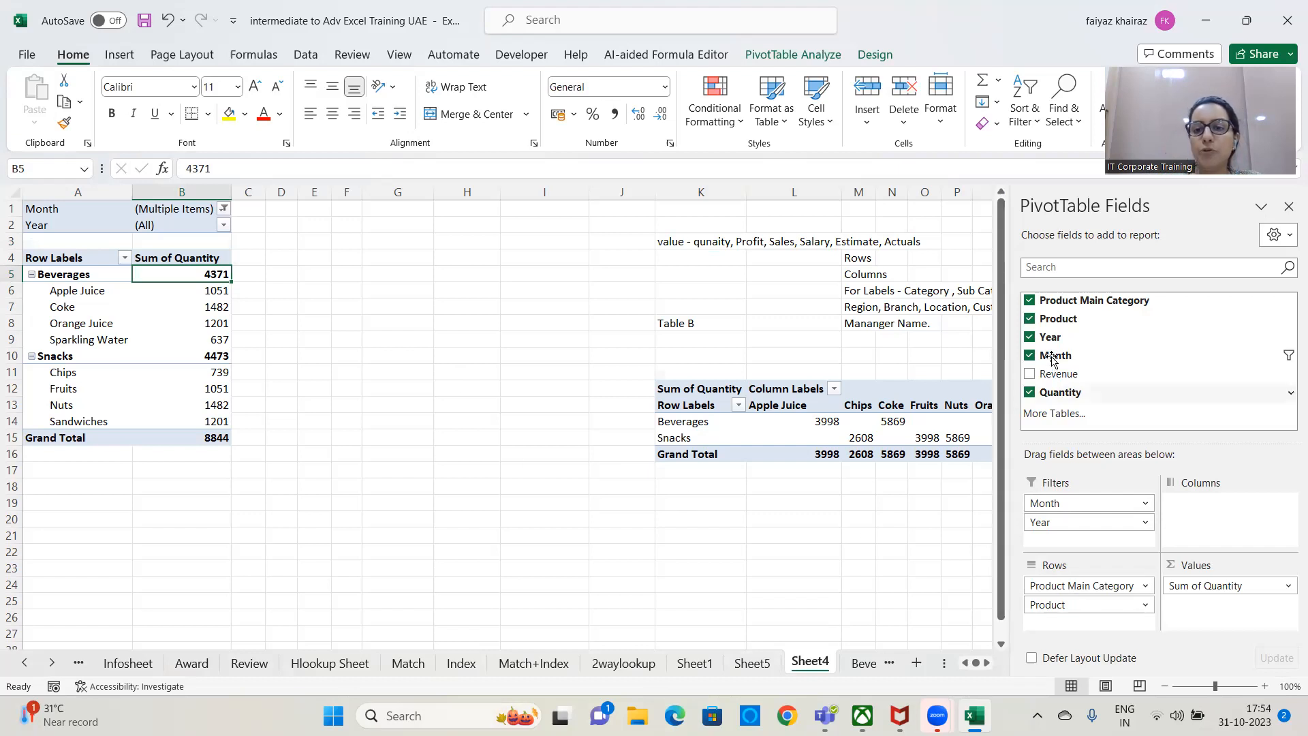
left_click(1030, 299)
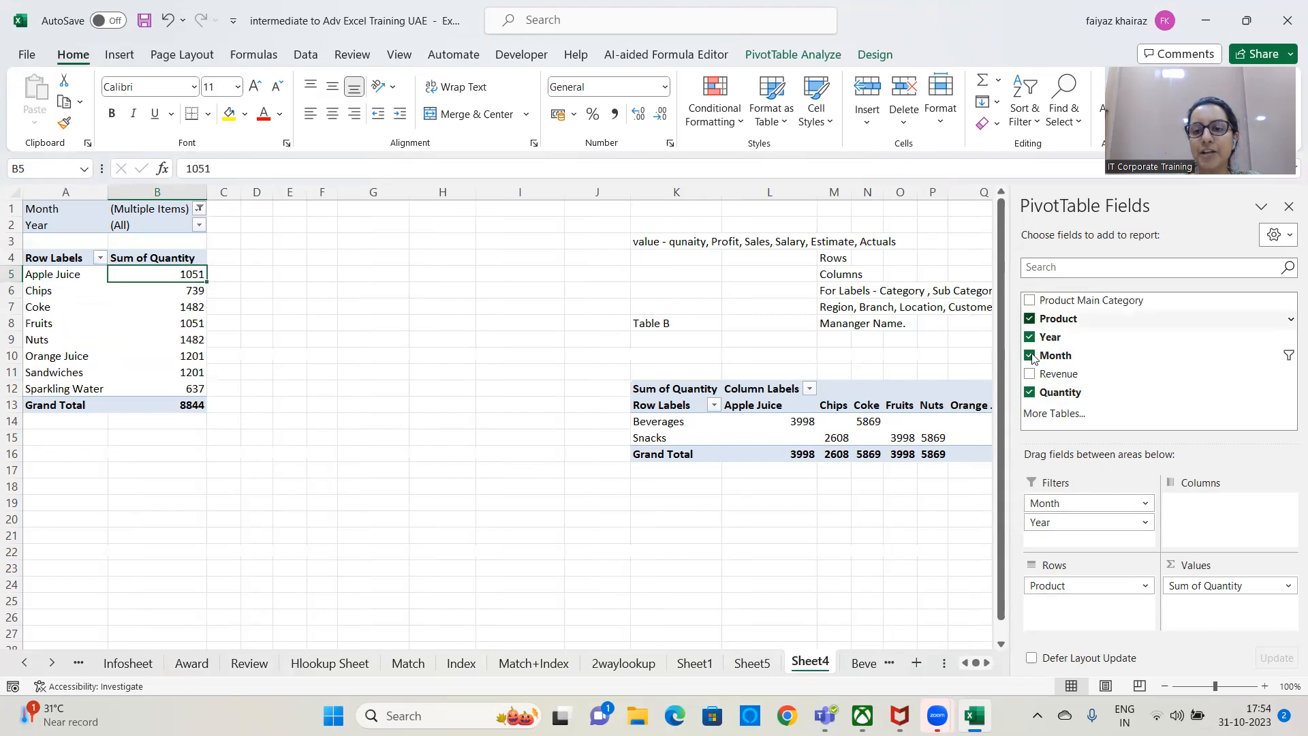
left_click(1030, 318)
left_click(1029, 336)
left_click(1029, 355)
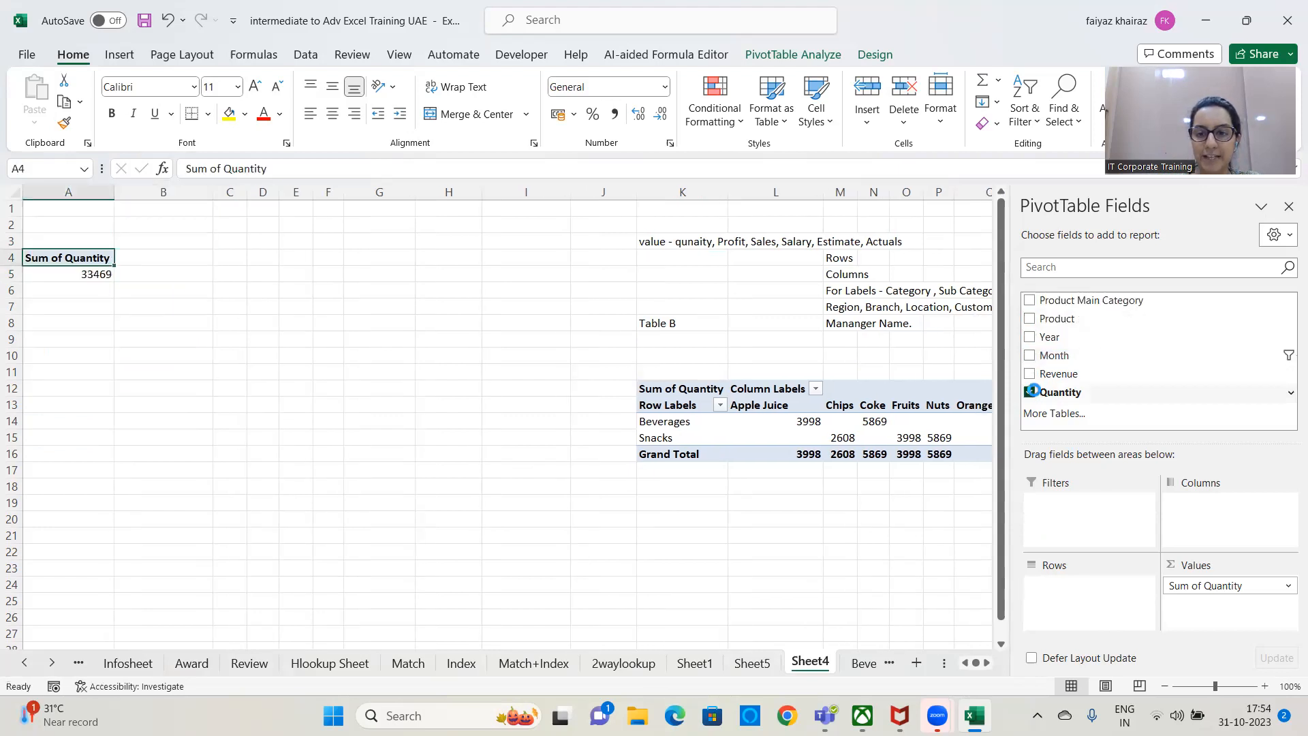
left_click(1031, 391)
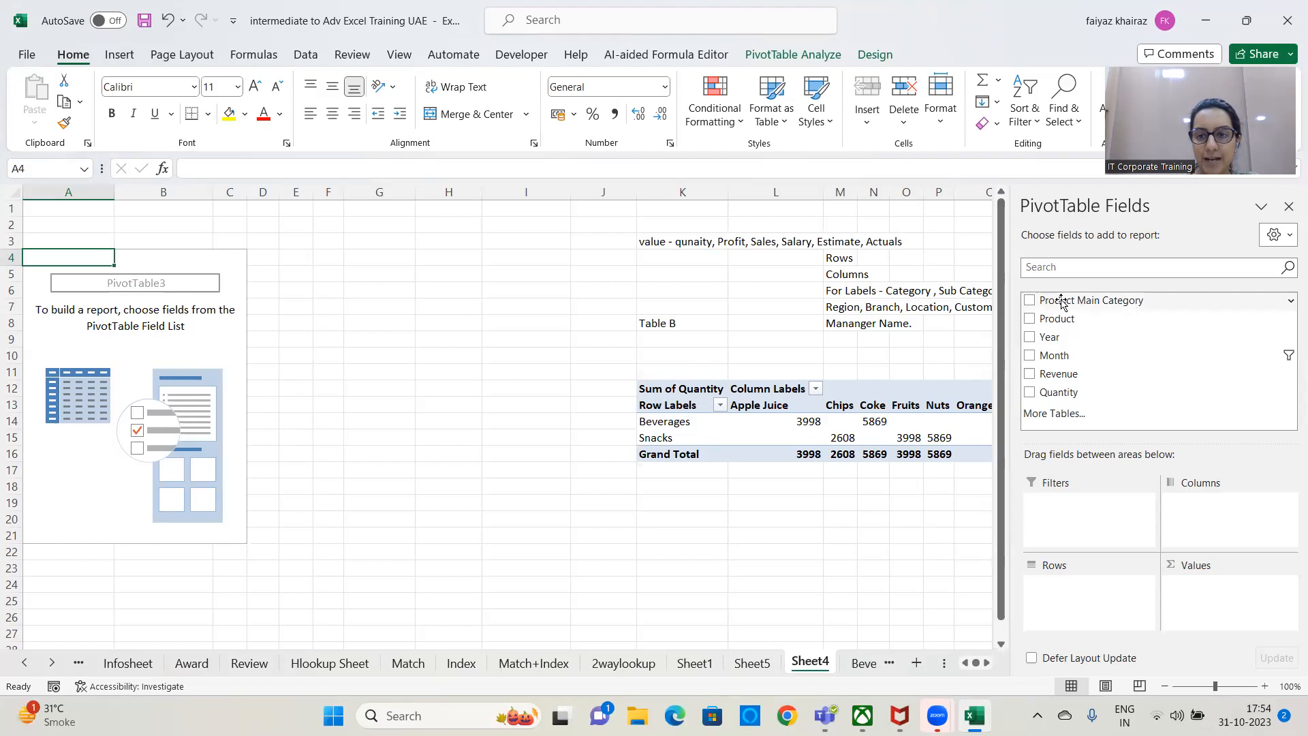
Build the first PivotTable with Product Main Category and Month as rows and Revenue as the summed value.
left_click_drag(1060, 300, 1060, 590)
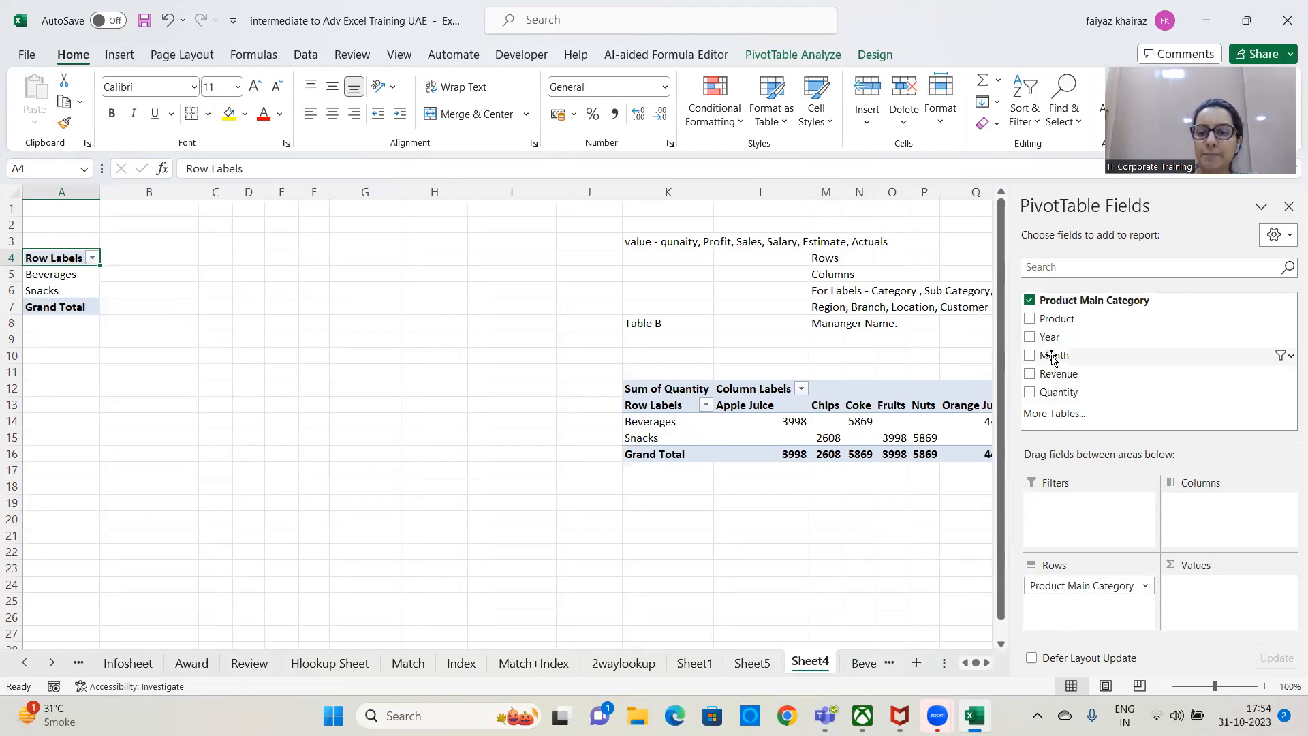
left_click_drag(1053, 355, 1060, 625)
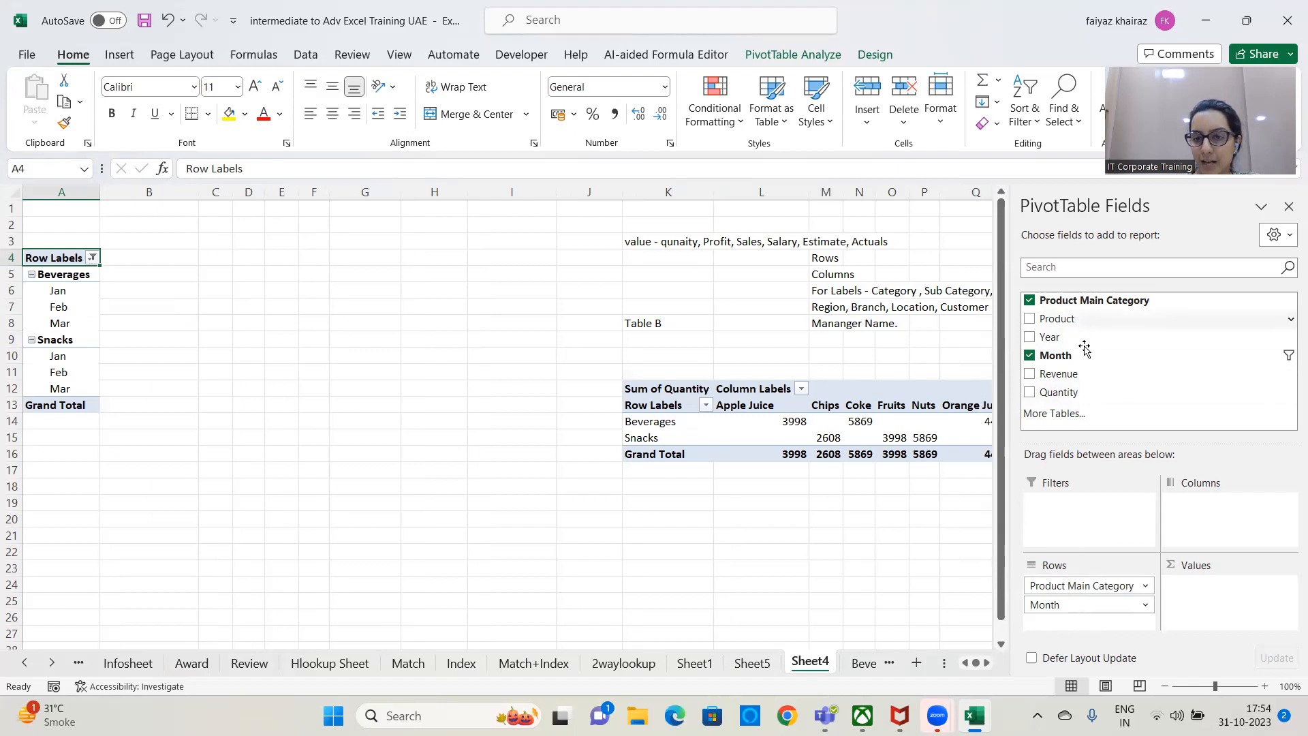
left_click_drag(1069, 374, 1220, 587)
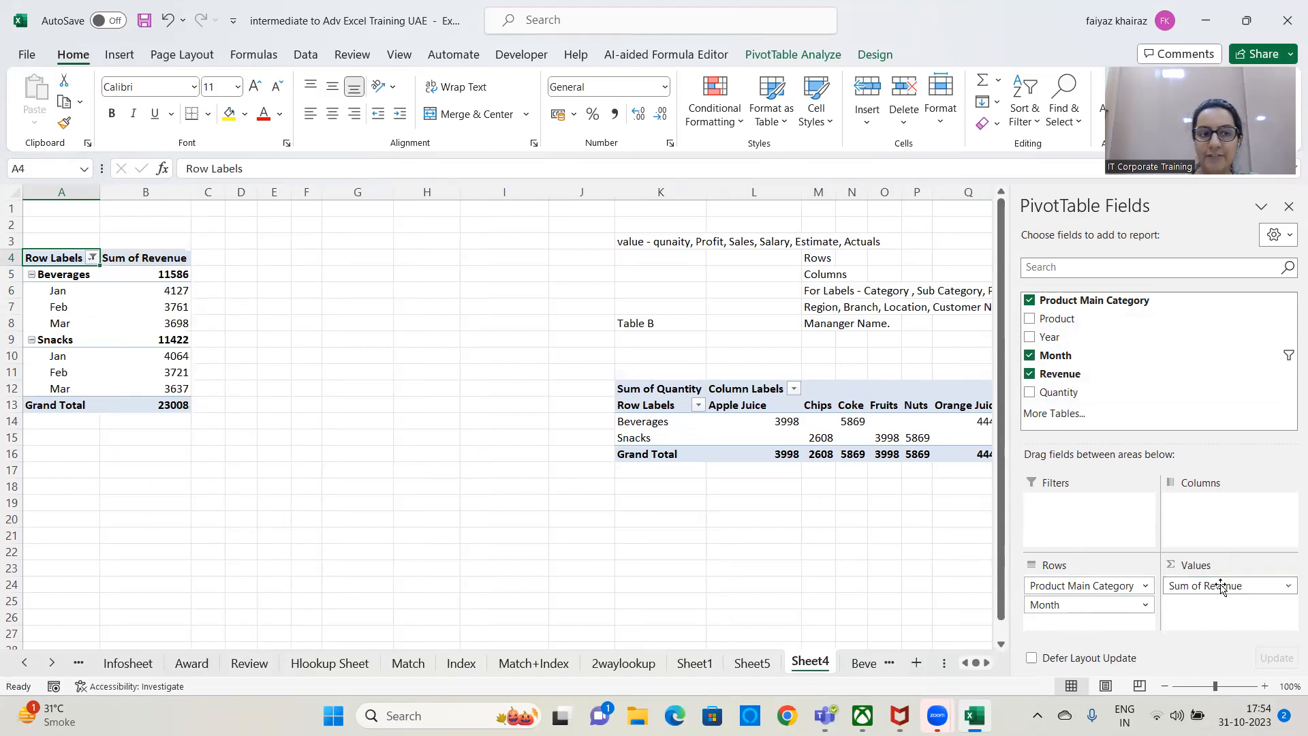
Clear the filter on the Month field in the first PivotTable's row labels.
left_click(93, 259)
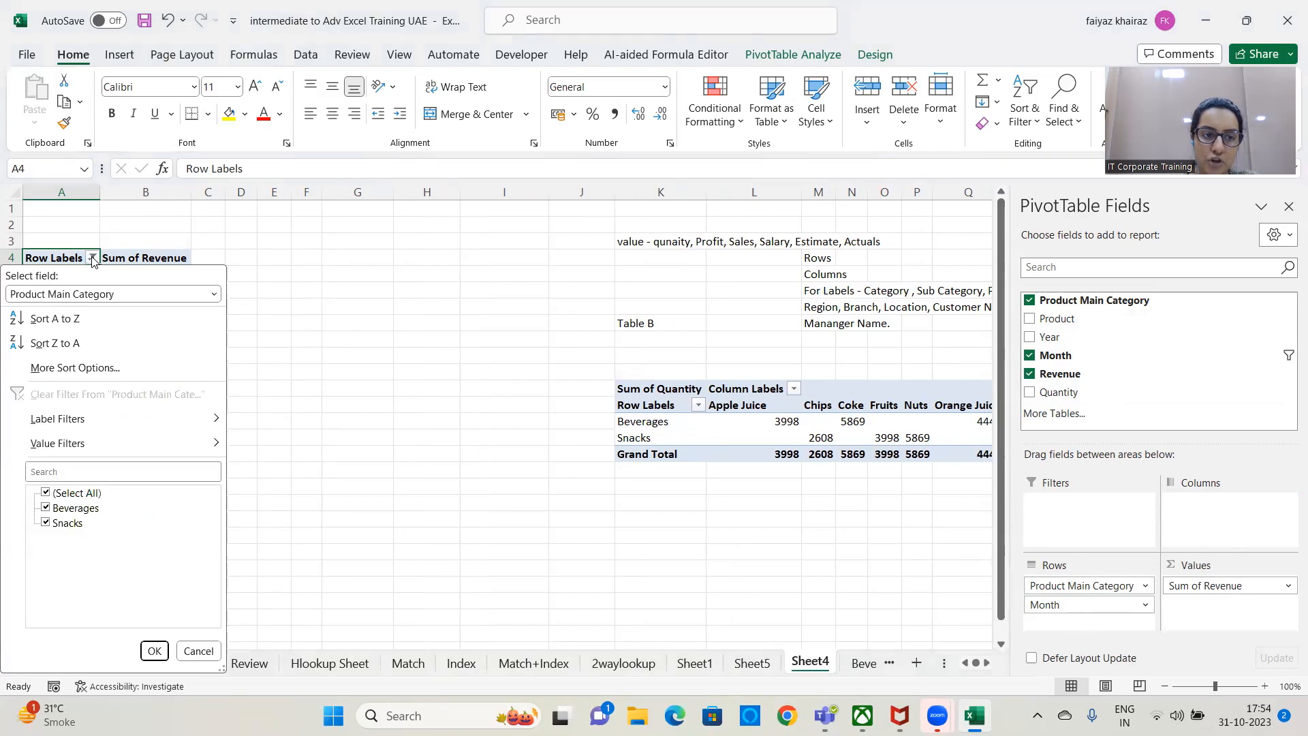
left_click(133, 298)
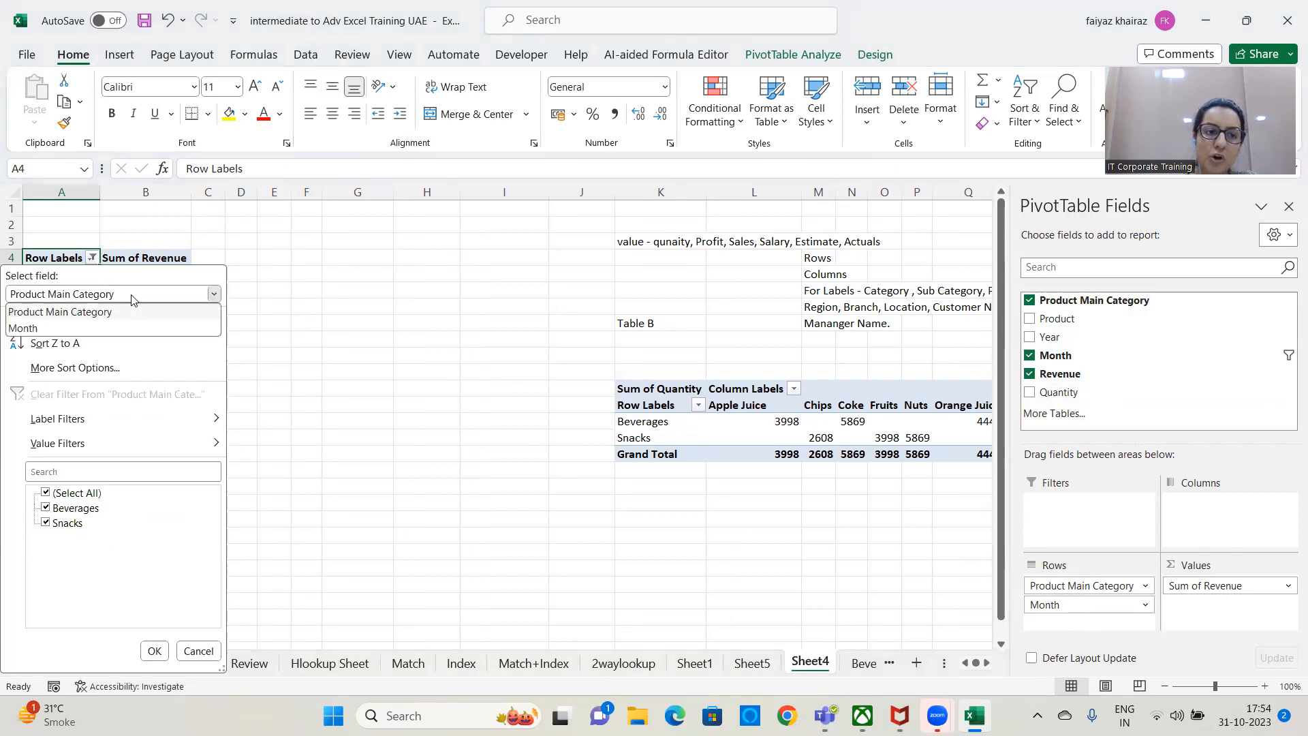
left_click(68, 329)
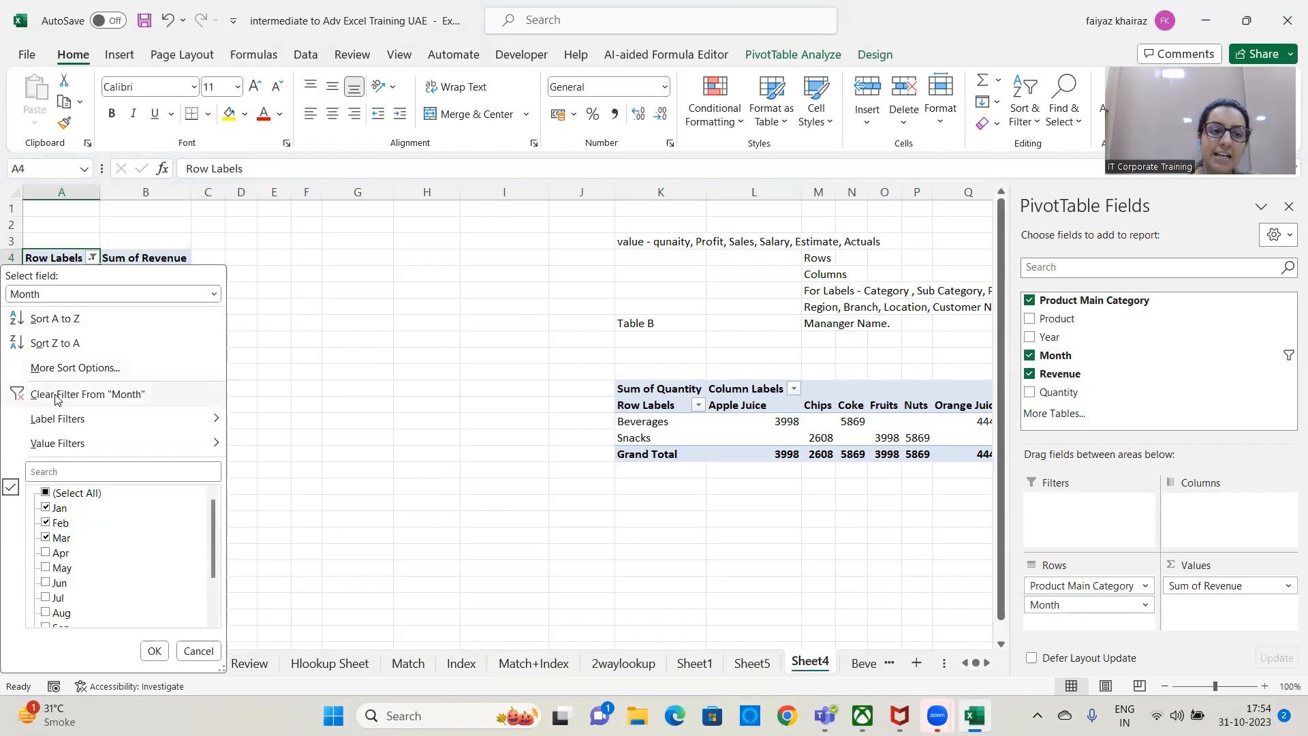
left_click(177, 395)
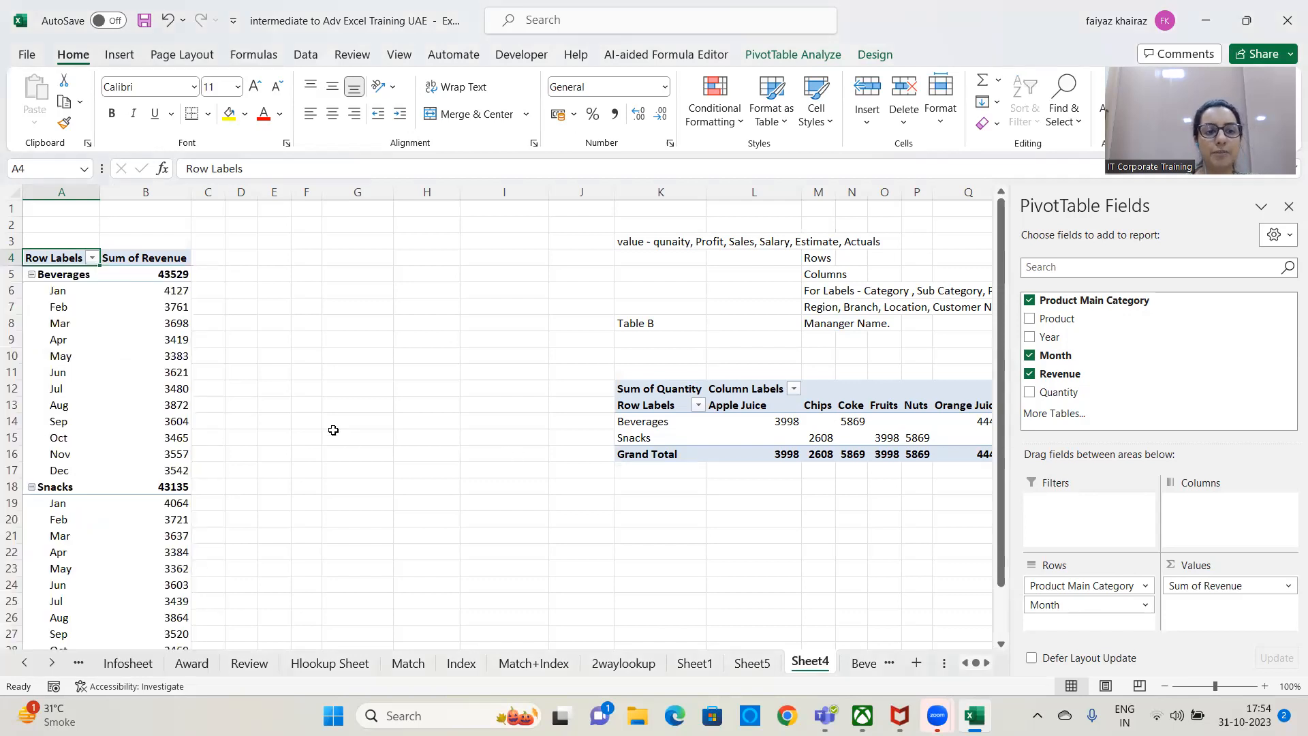
scroll(301, 387, "down", 4)
scroll(303, 389, "up", 3)
scroll(303, 389, "up", 1)
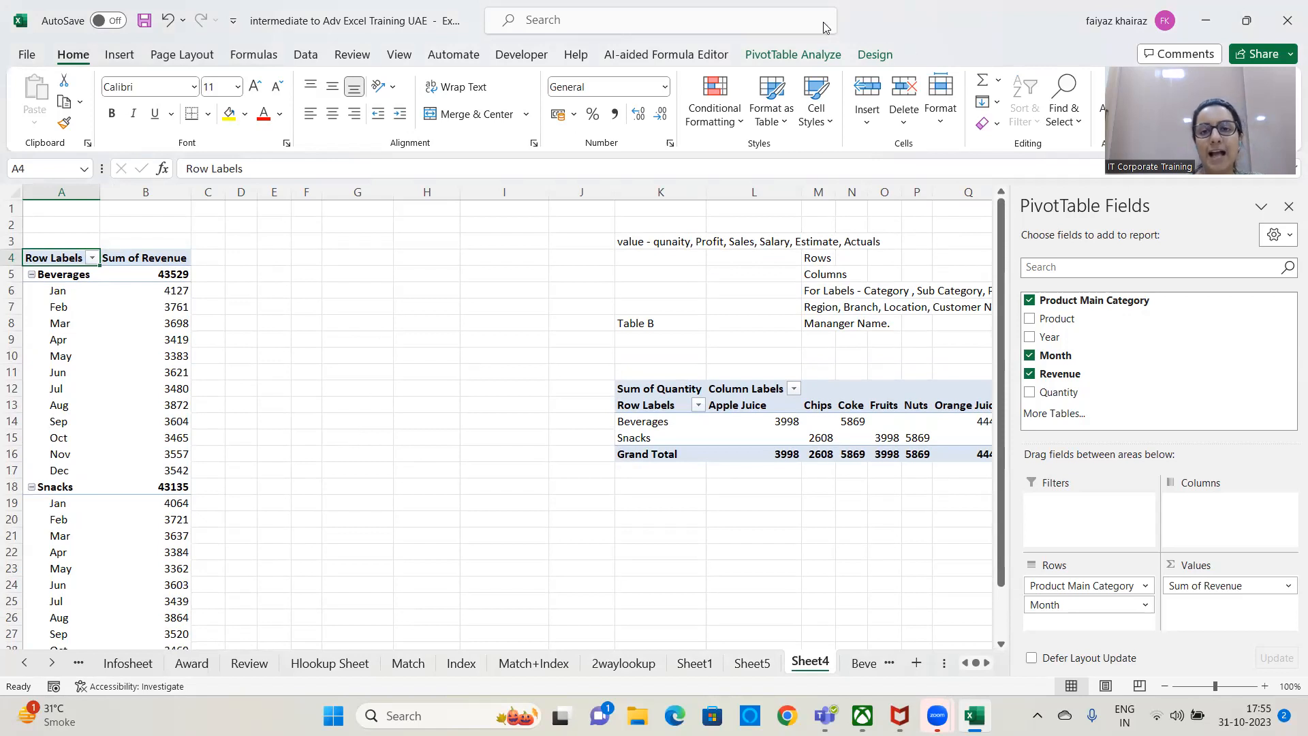
Insert a slicer for the Product field of the first PivotTable.
left_click(783, 58)
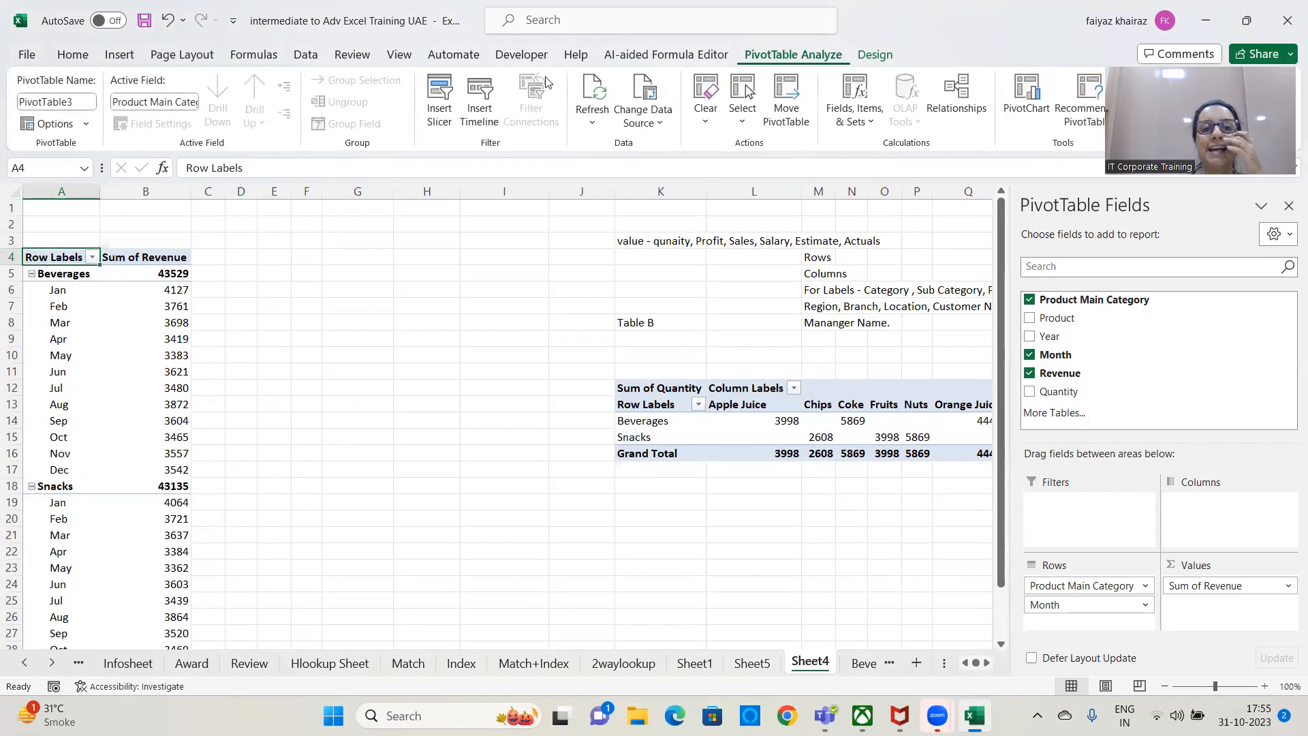
left_click(436, 120)
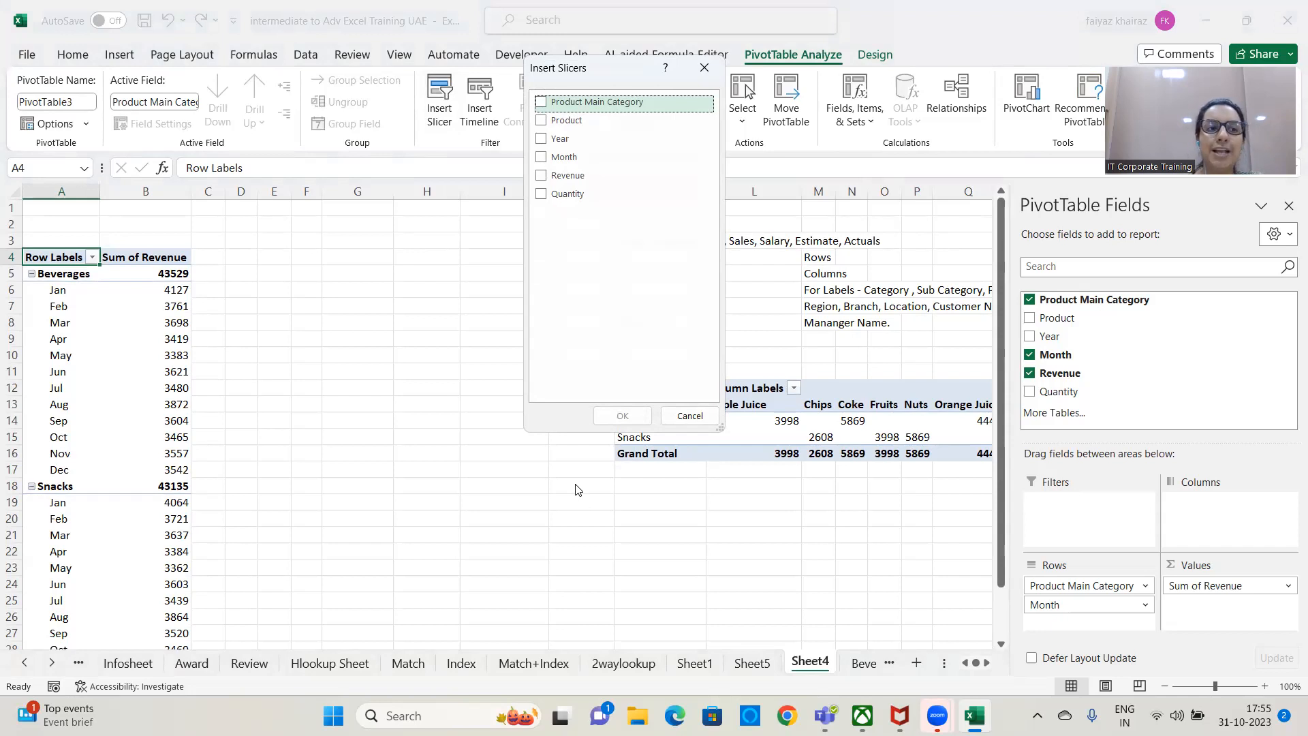
left_click(539, 121)
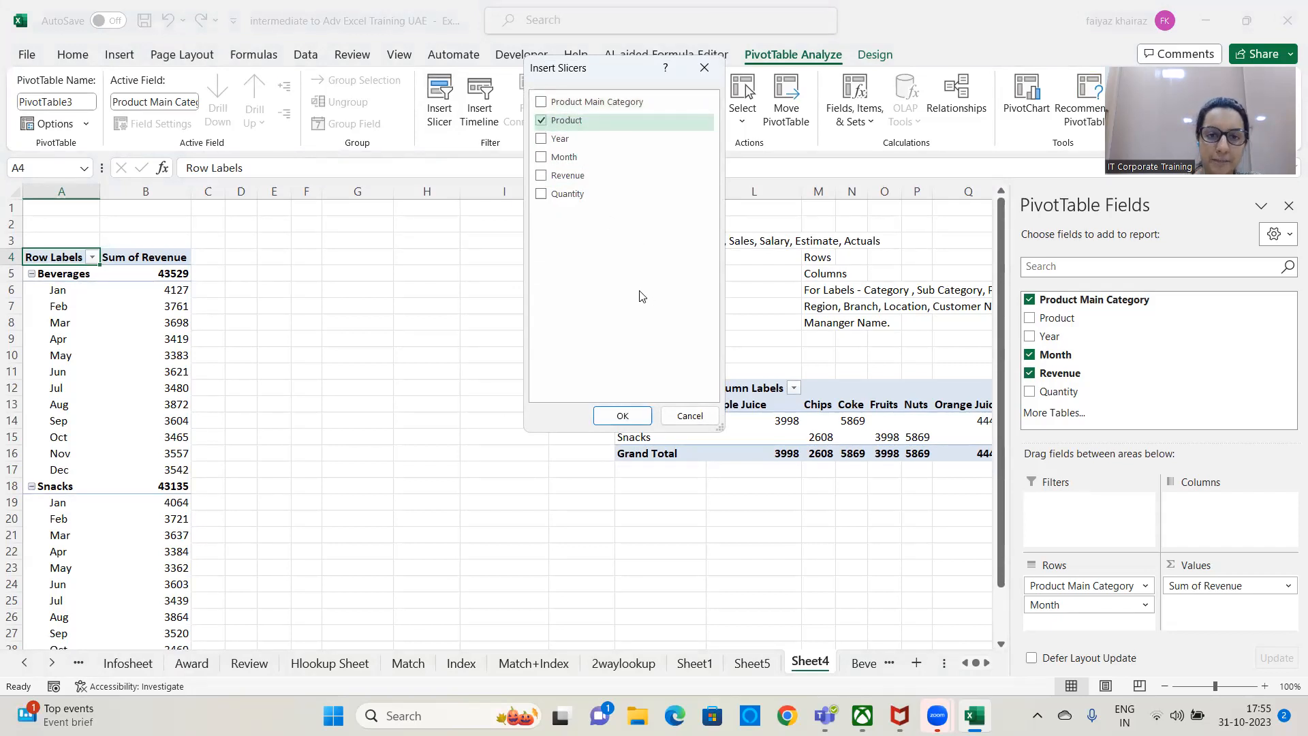
left_click(622, 417)
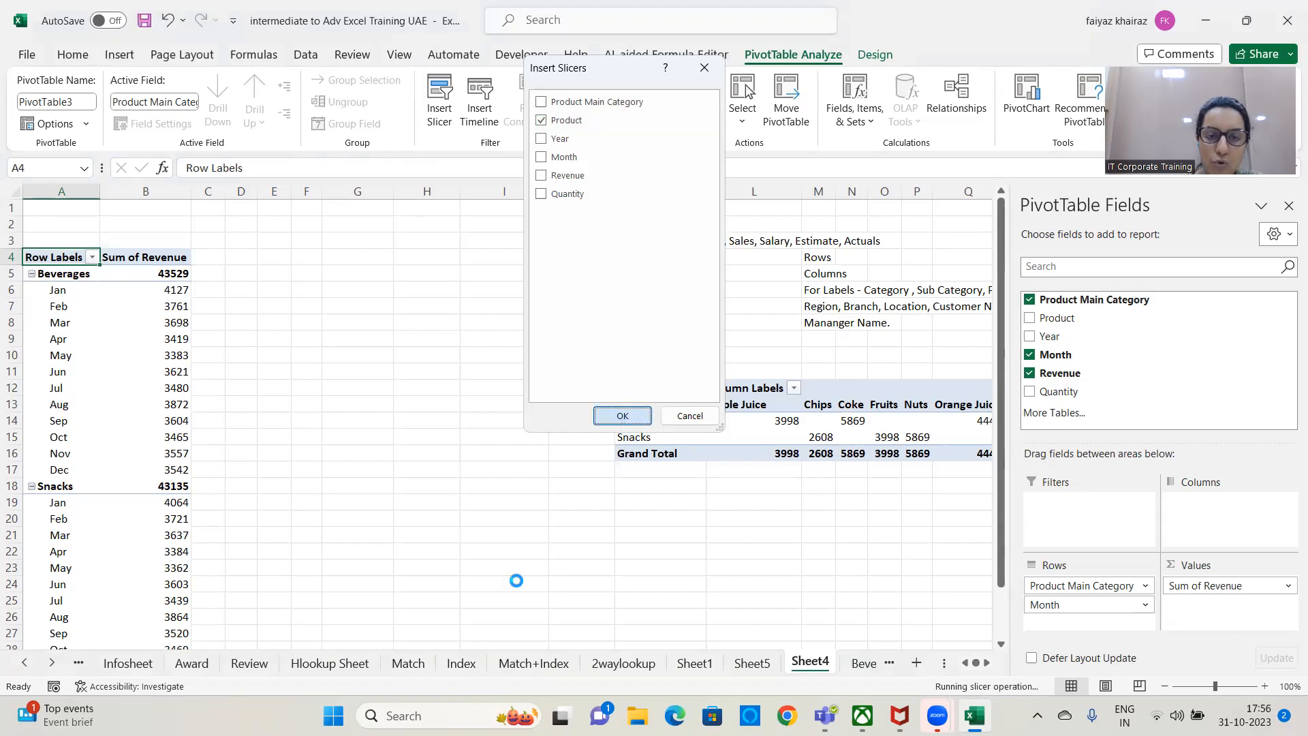
Move the Product slicer above the second PivotTable's level and widen it to about 11.92 cm.
left_click_drag(511, 317, 442, 220)
left_click_drag(533, 327, 751, 329)
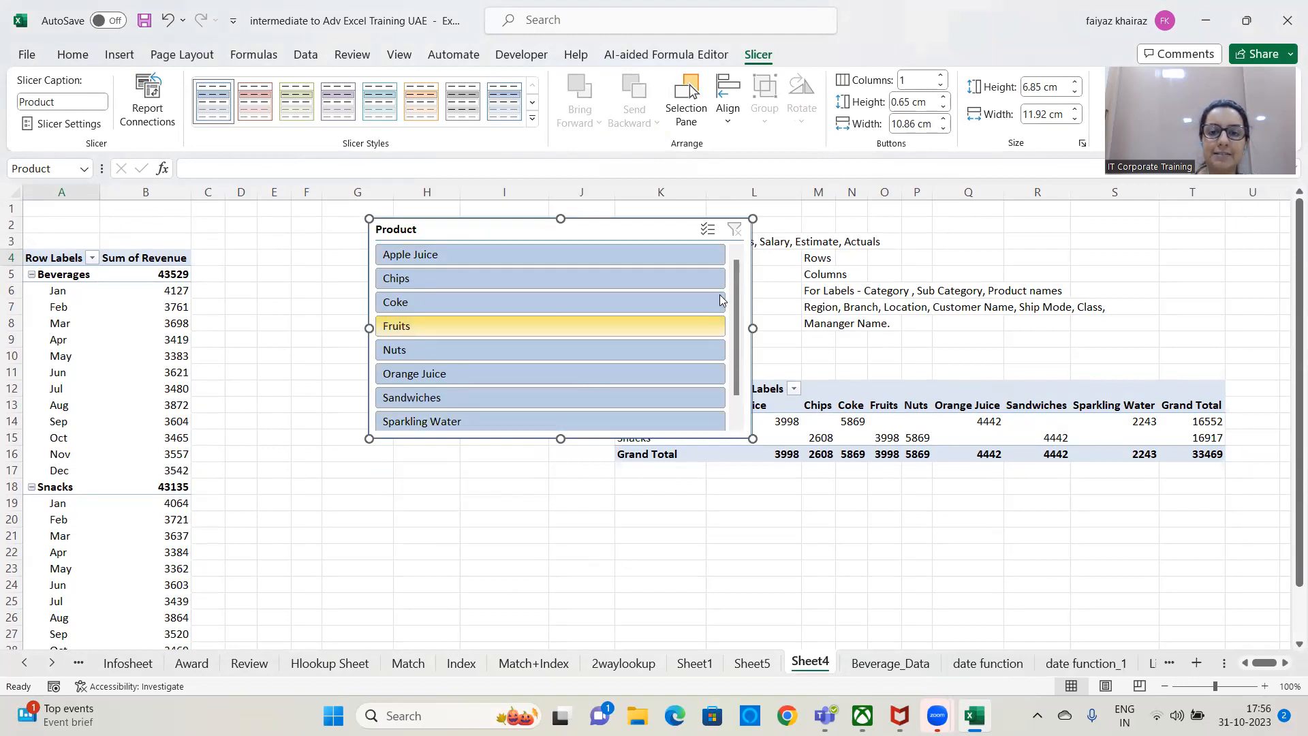
scroll(724, 293, "down", 1)
scroll(723, 293, "up", 1)
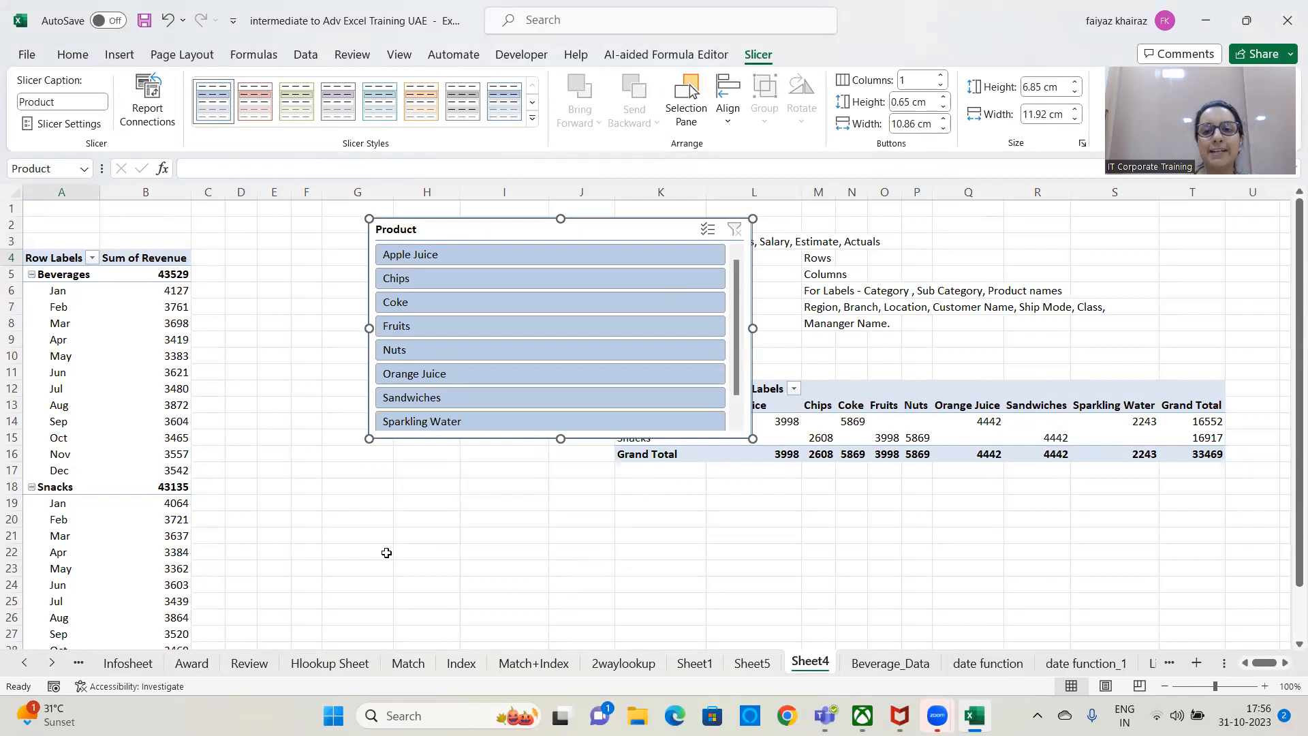
Arrange the Product slicer's buttons in 4 columns.
left_click(942, 77)
left_click(943, 77)
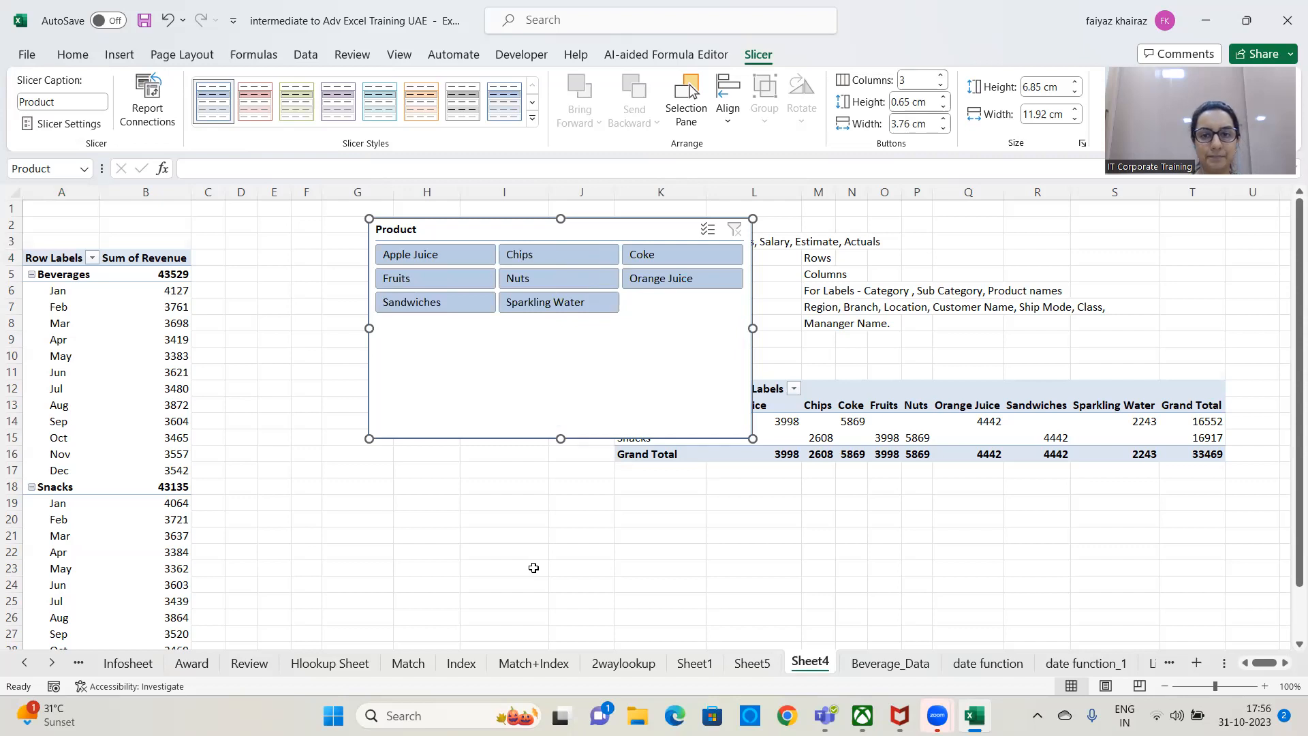
left_click(941, 77)
left_click(943, 84)
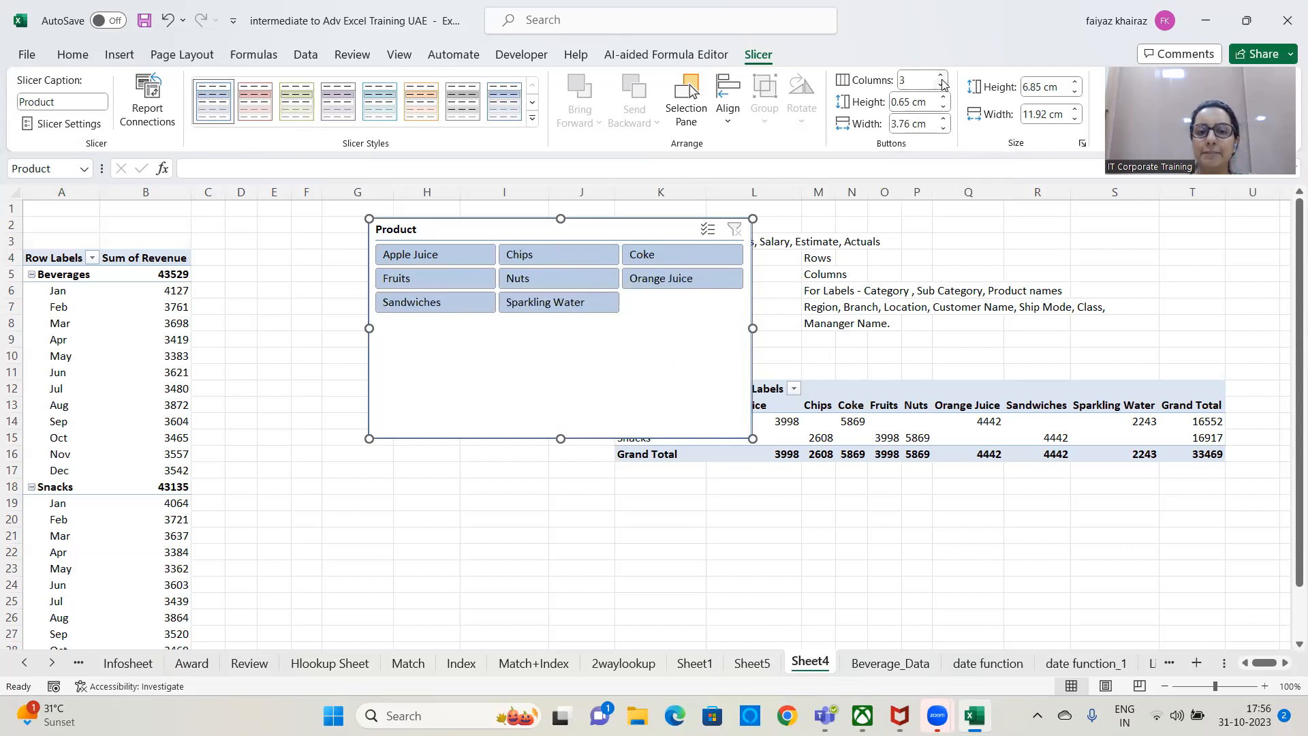
left_click(943, 78)
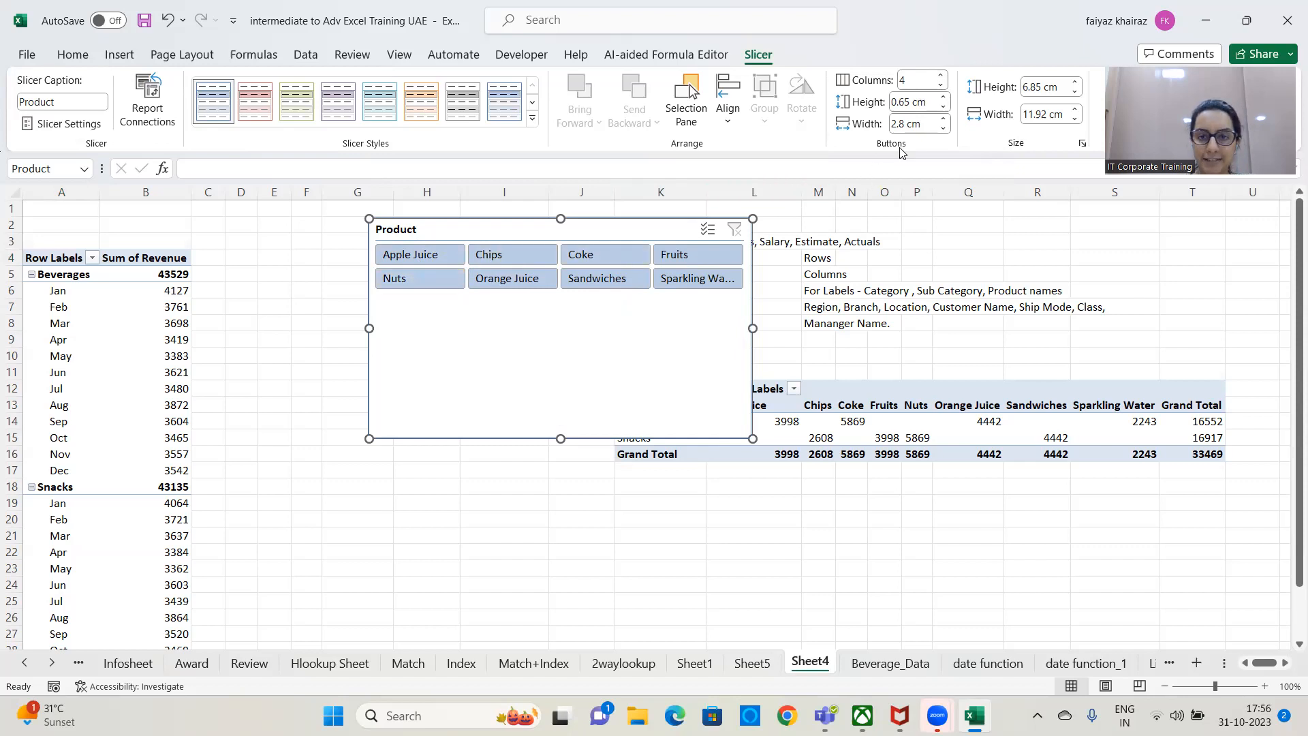
Set the Product slicer's buttons to a height of 1.3 cm and a width of 3.9 cm.
left_click(944, 98)
left_click(943, 97)
left_click(944, 97)
left_click(944, 98)
left_click(943, 98)
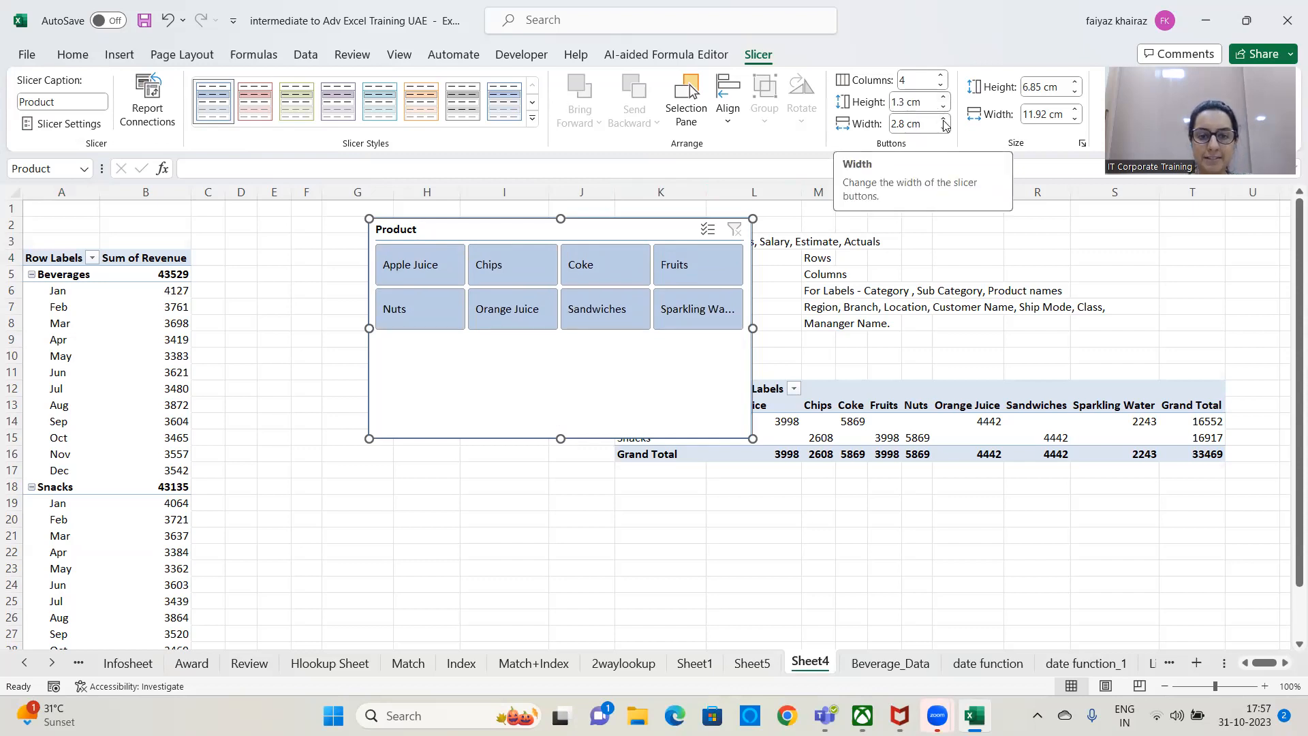
left_click(944, 120)
left_click(944, 120)
left_click(943, 120)
left_click(944, 120)
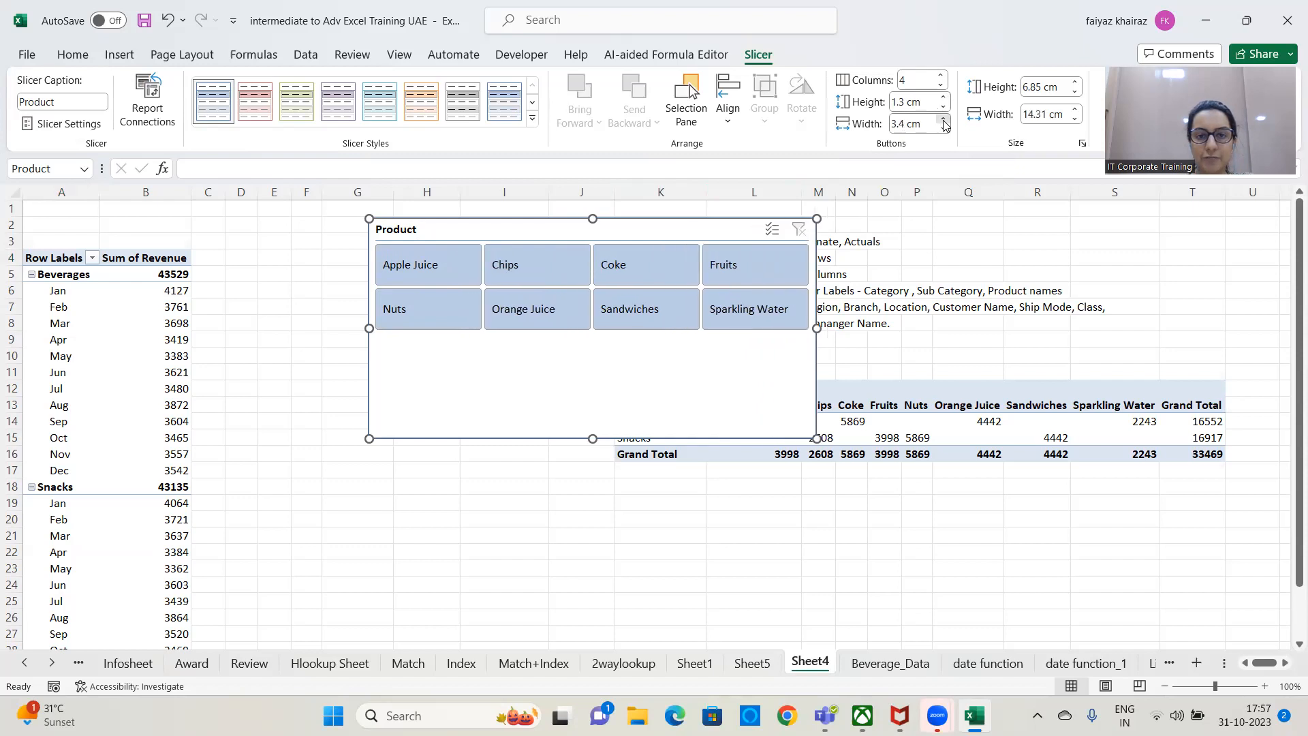
left_click(944, 120)
left_click(943, 120)
left_click(943, 120)
left_click(944, 119)
left_click(943, 120)
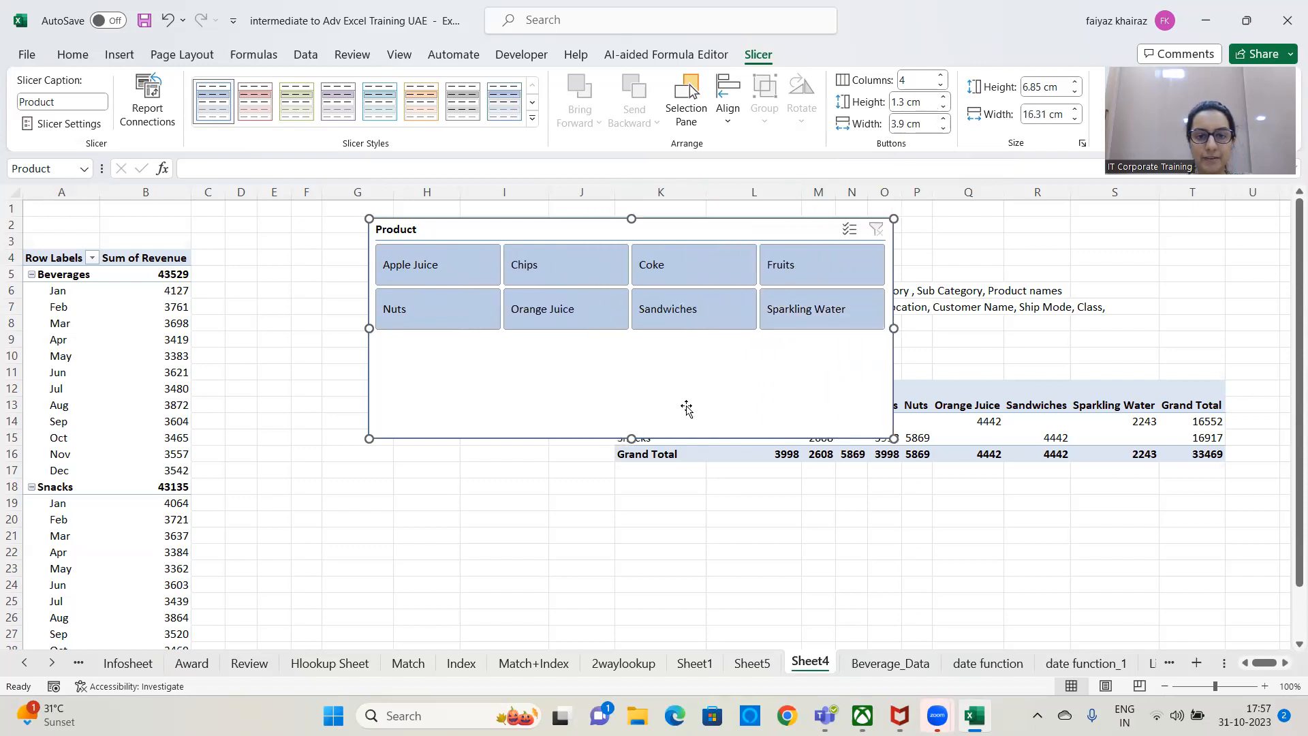
Shorten the Product slicer to about 3.81 cm high and move it close beside the first PivotTable.
left_click_drag(631, 439, 636, 340)
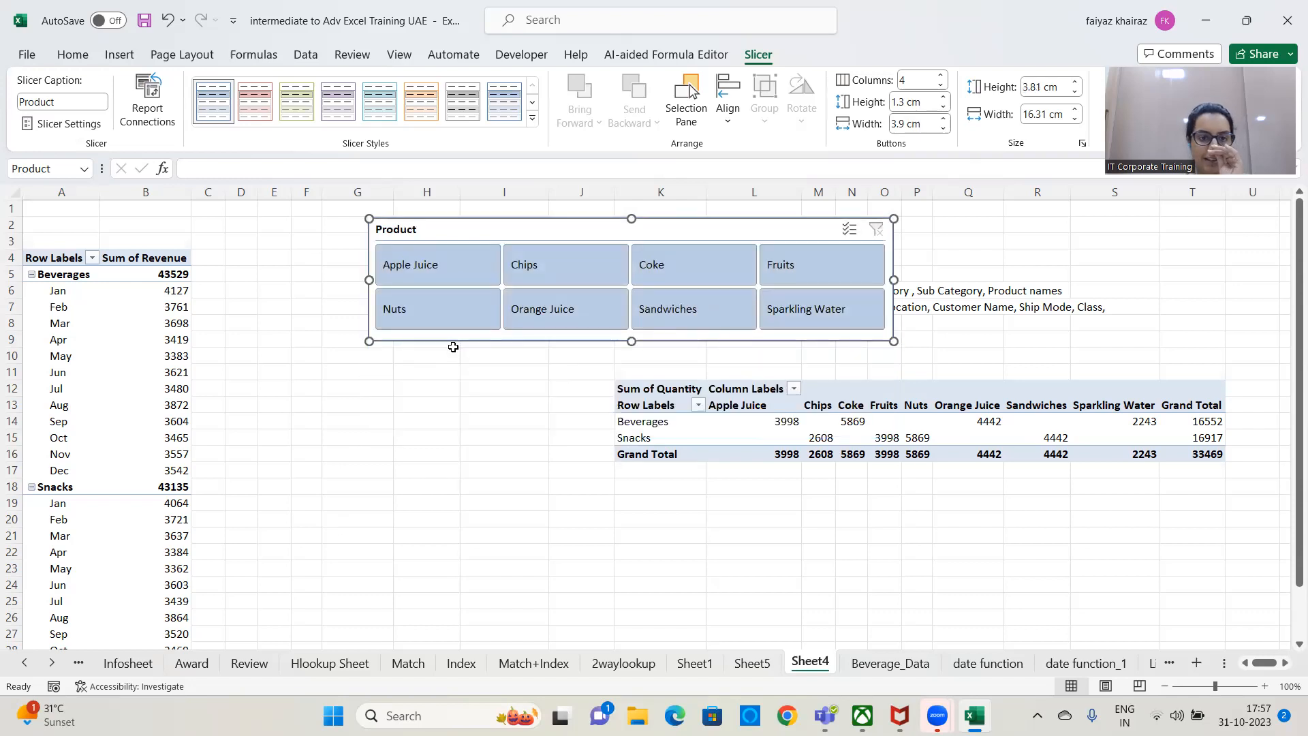
left_click_drag(519, 231, 385, 232)
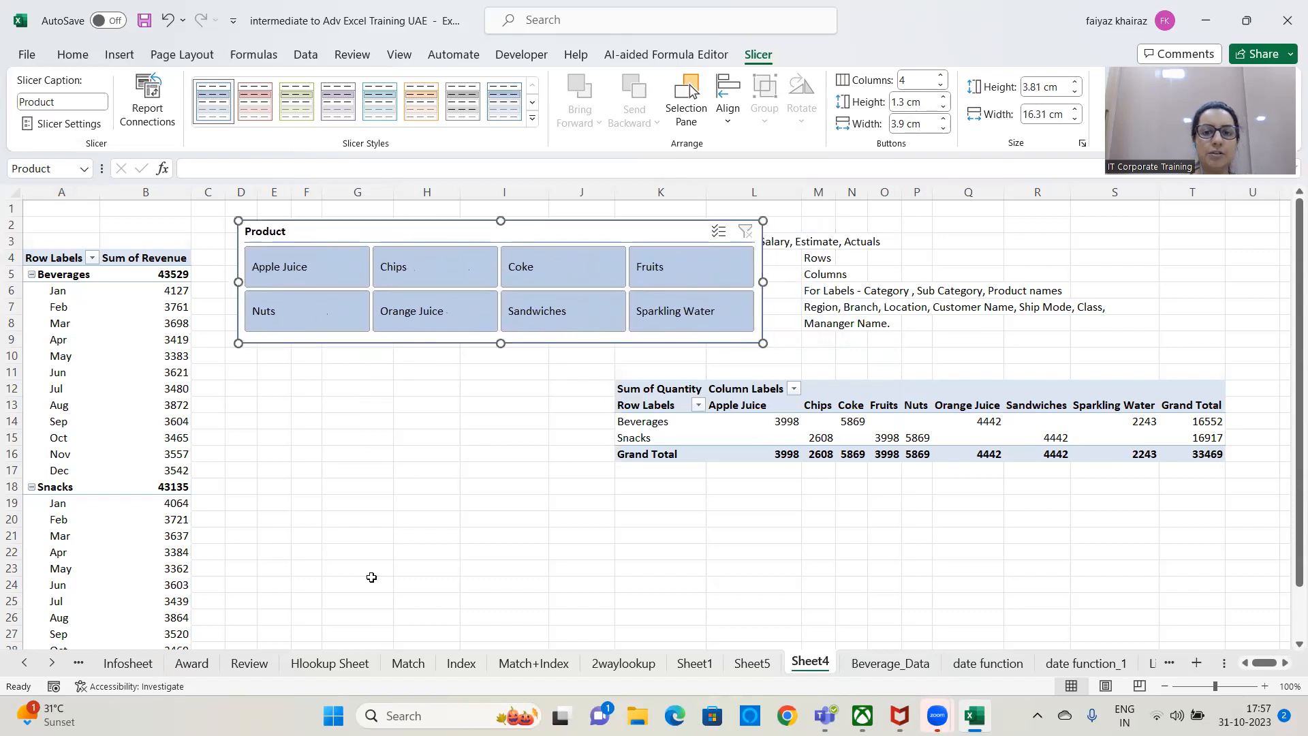
Filter the first PivotTable with the slicer by Apple Juice and Chips individually, ending with Apple Juice and Orange Juice selected together.
left_click(295, 268)
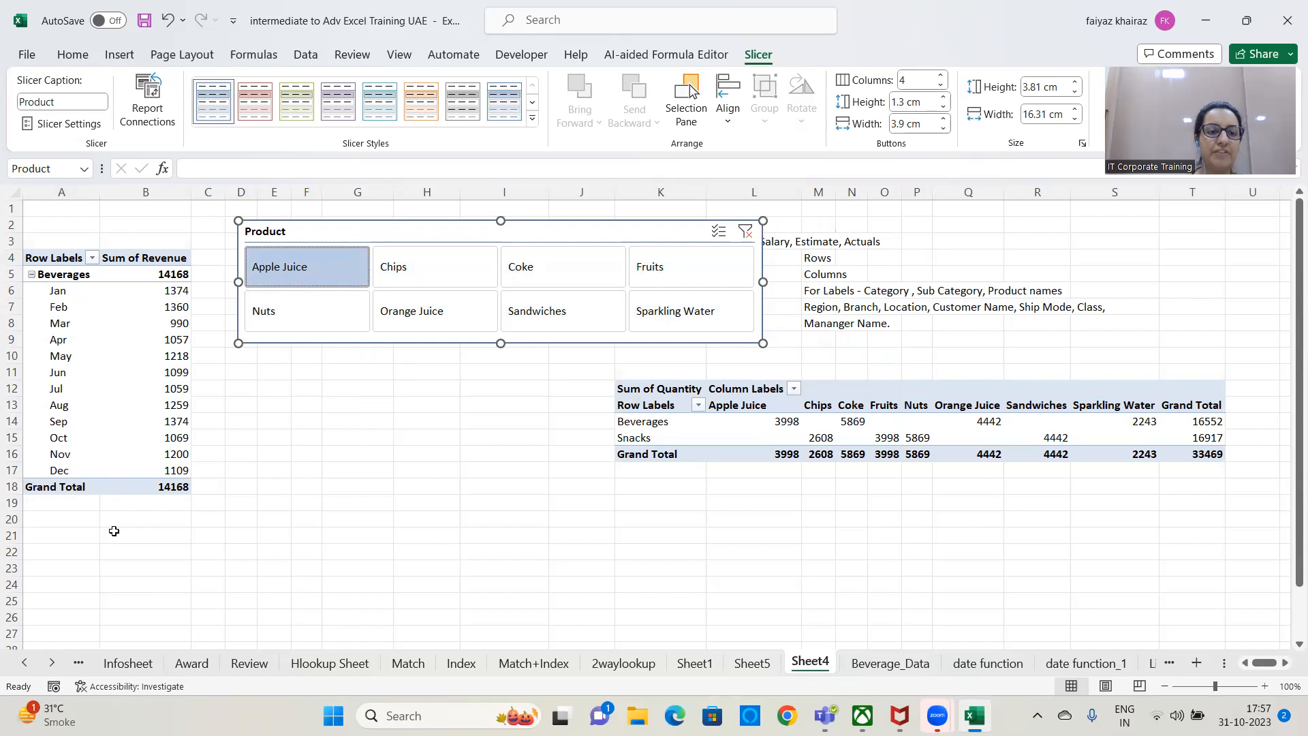
left_click(425, 270)
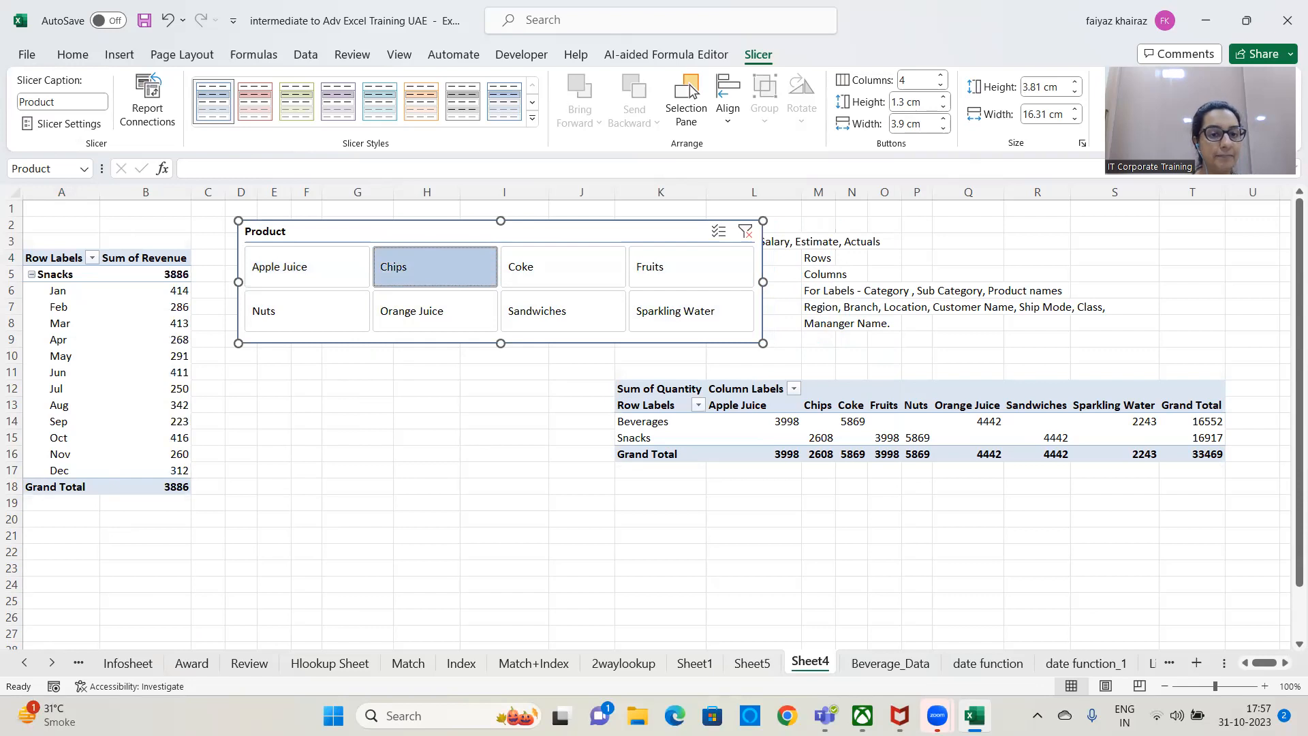
left_click(329, 267)
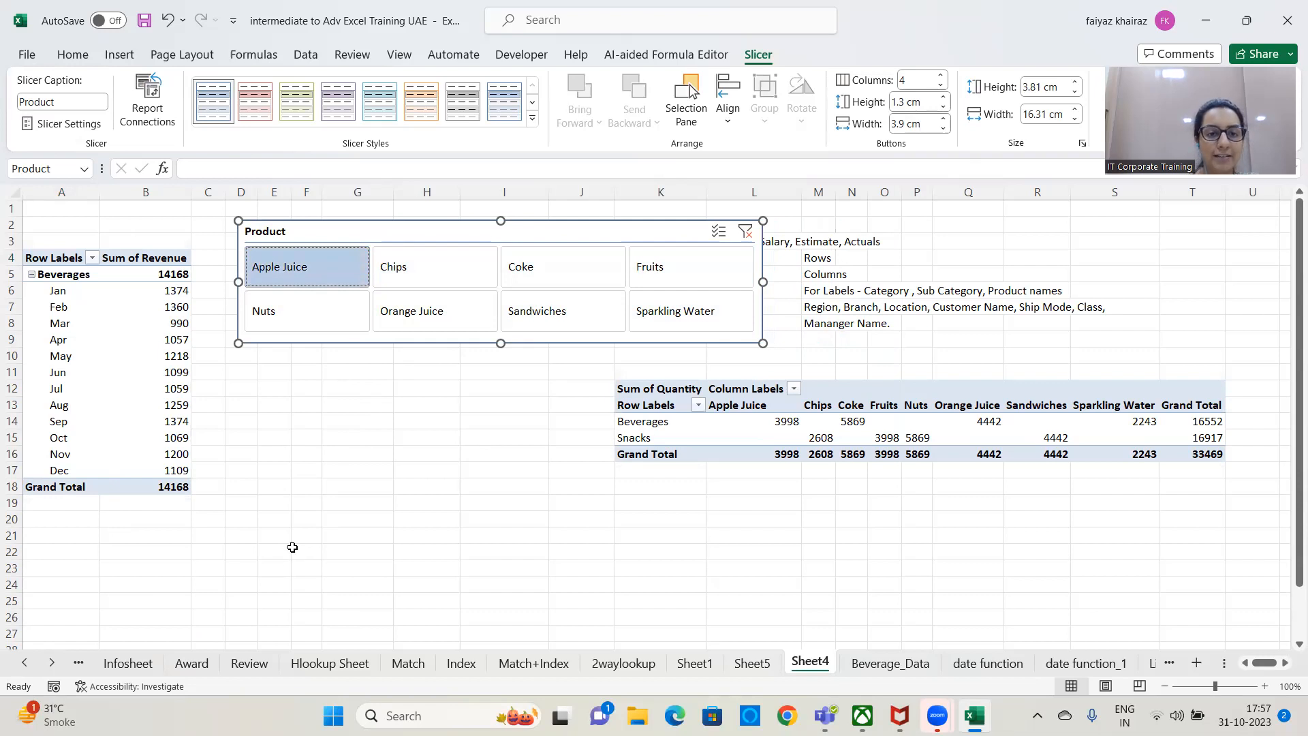
left_click(437, 318, "ctrl")
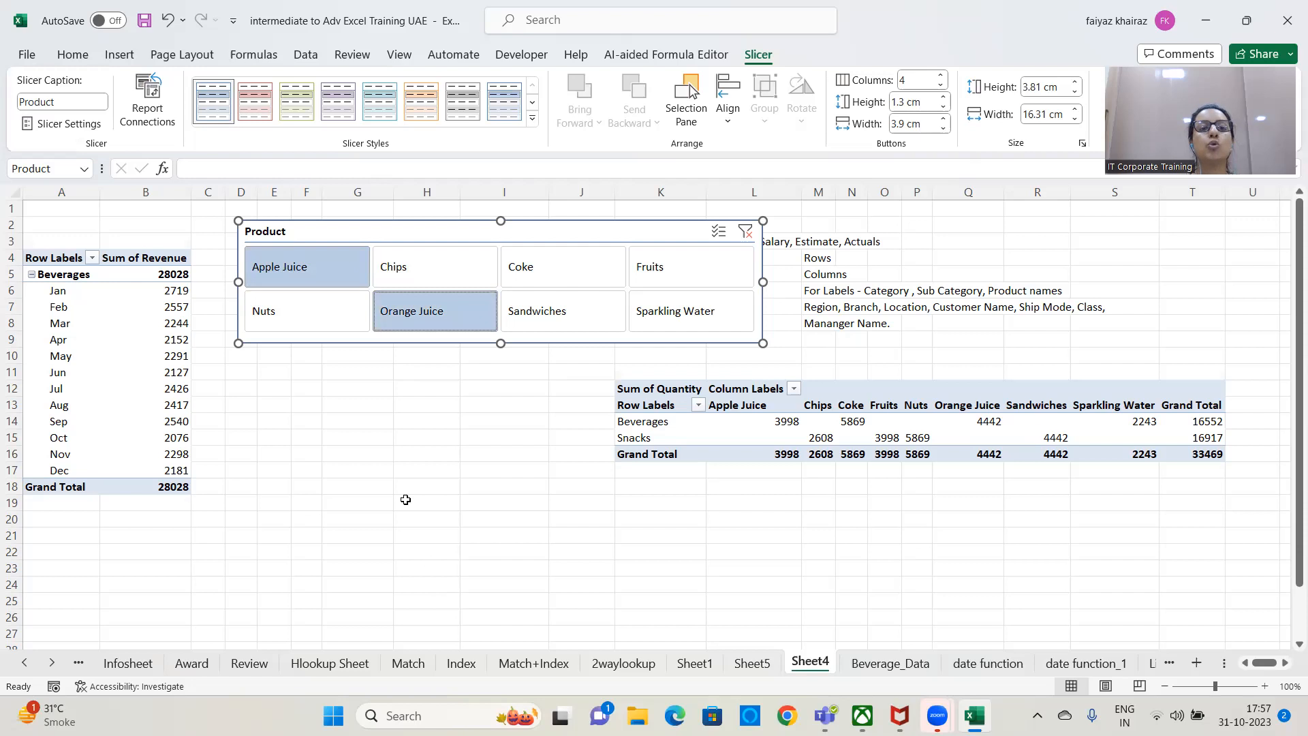
Enter the note "multi select - Ctrl Key" in cell G12 below the slicer.
left_click(349, 391)
type("mu")
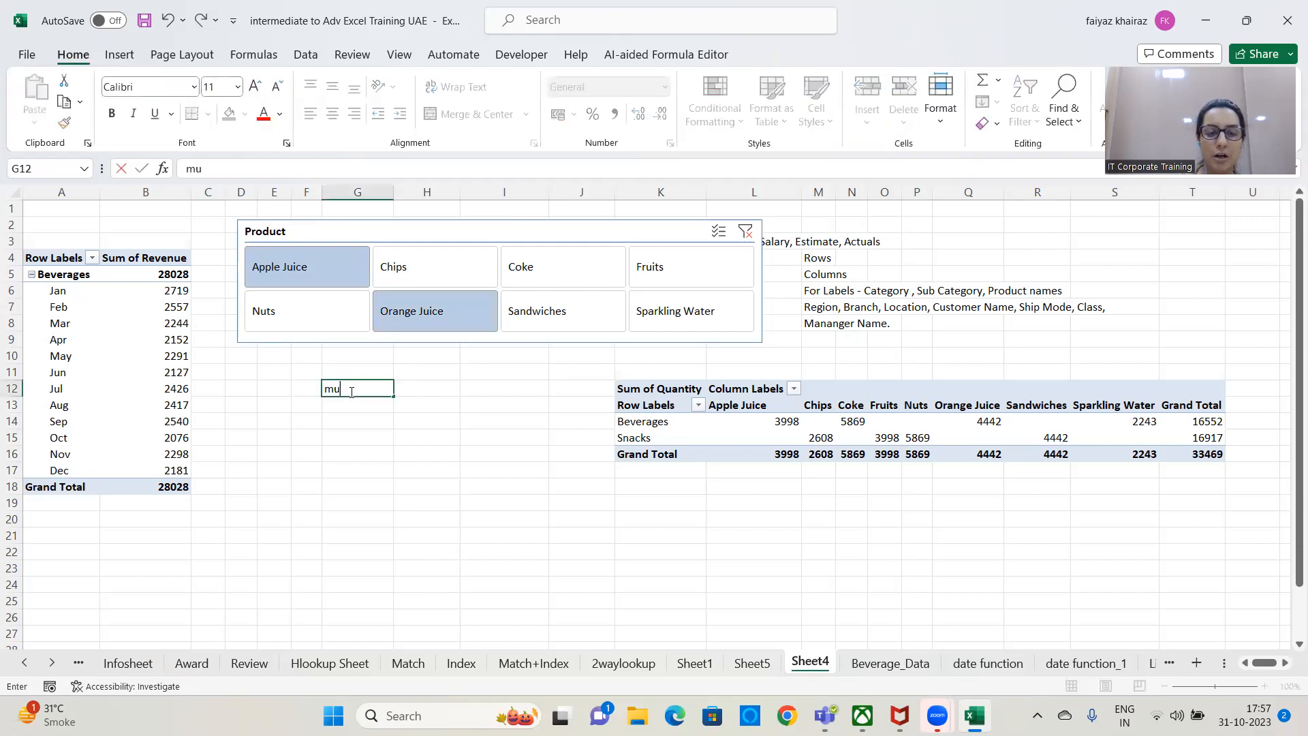
type("lti select - Ctrl Key")
key("Return")
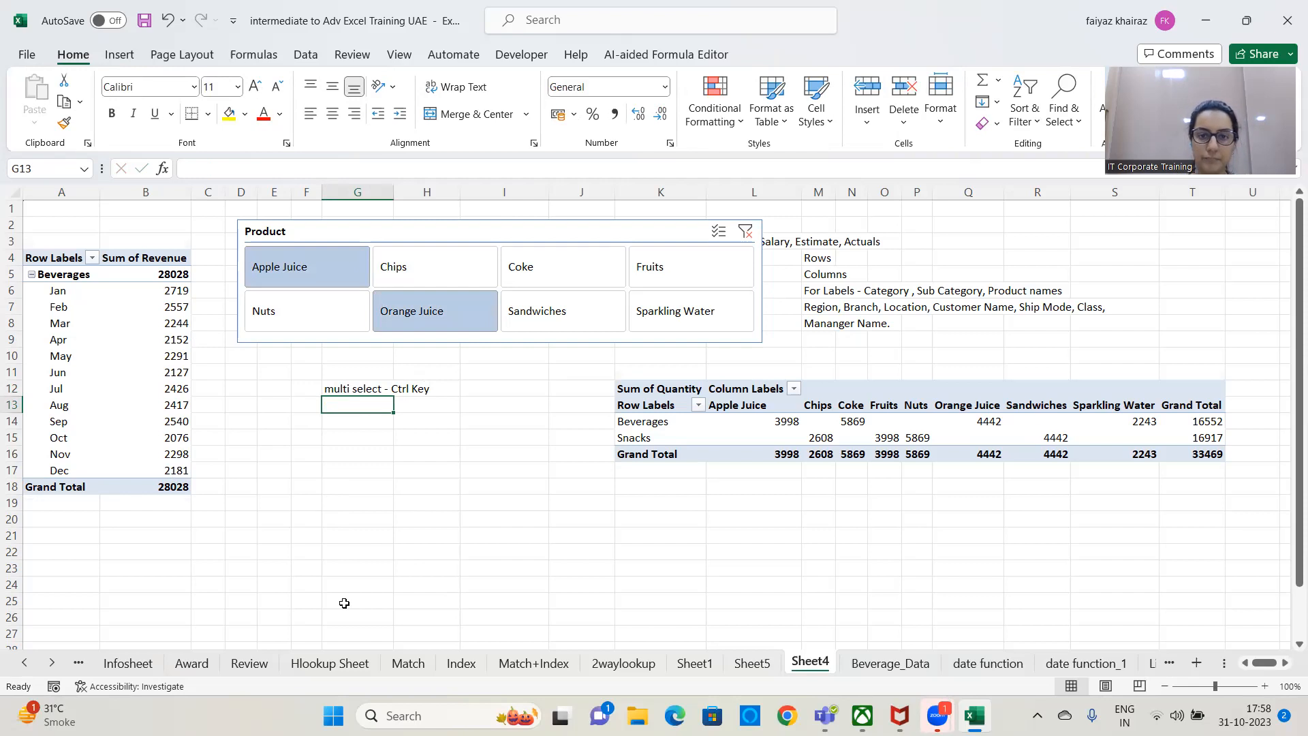
Clear the Product slicer's filter so that all products are included.
left_click(476, 503)
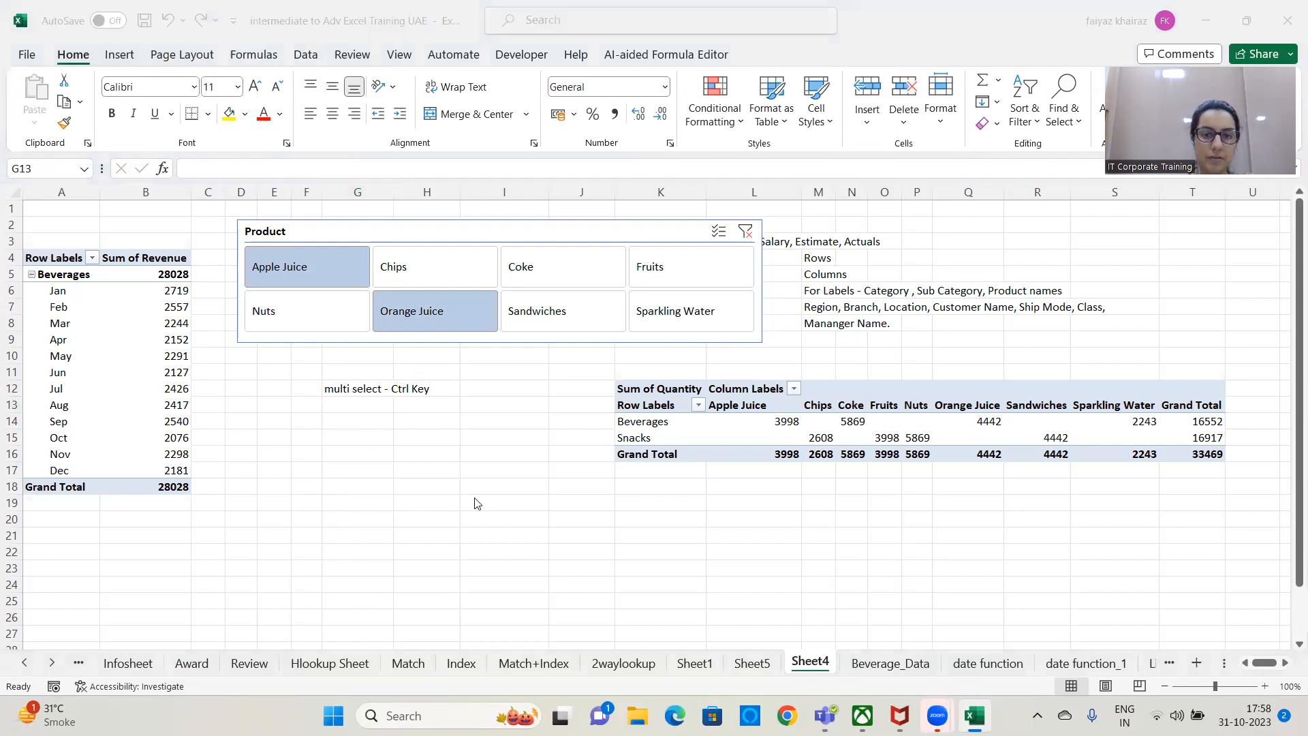
left_click(746, 233)
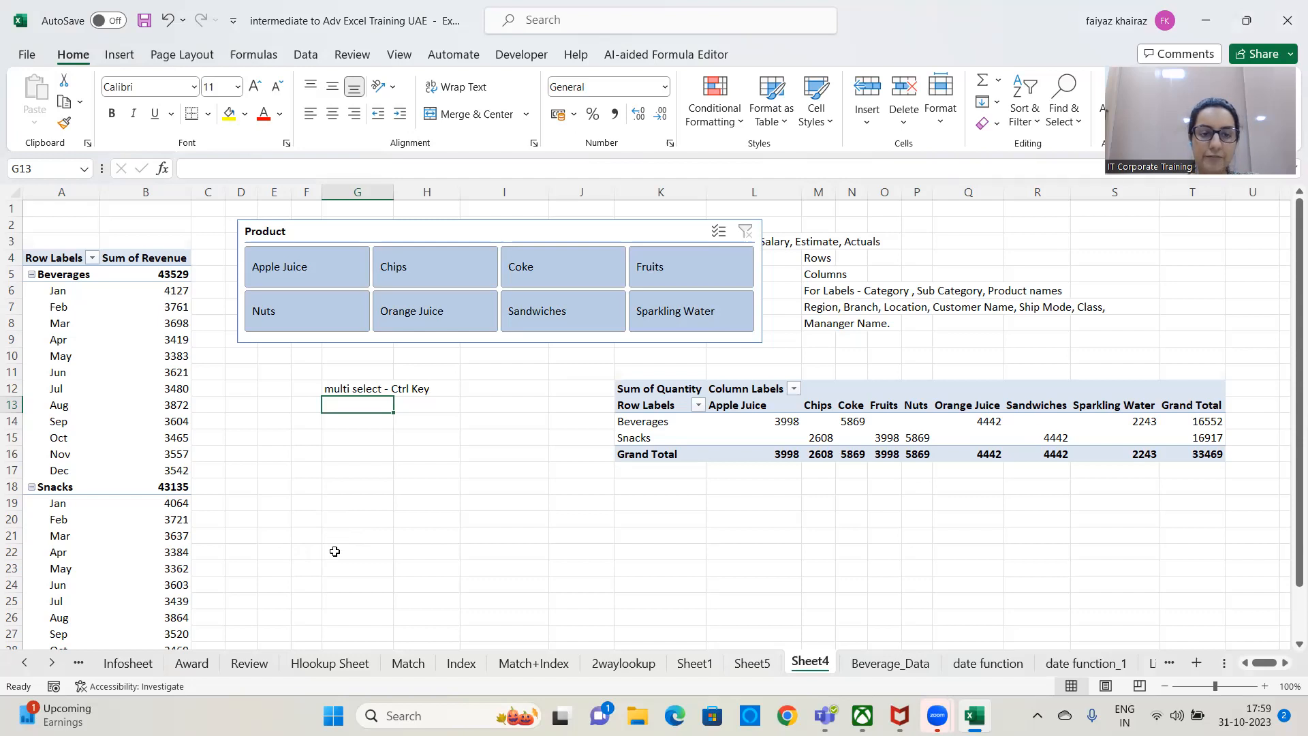
key("alt+Tab")
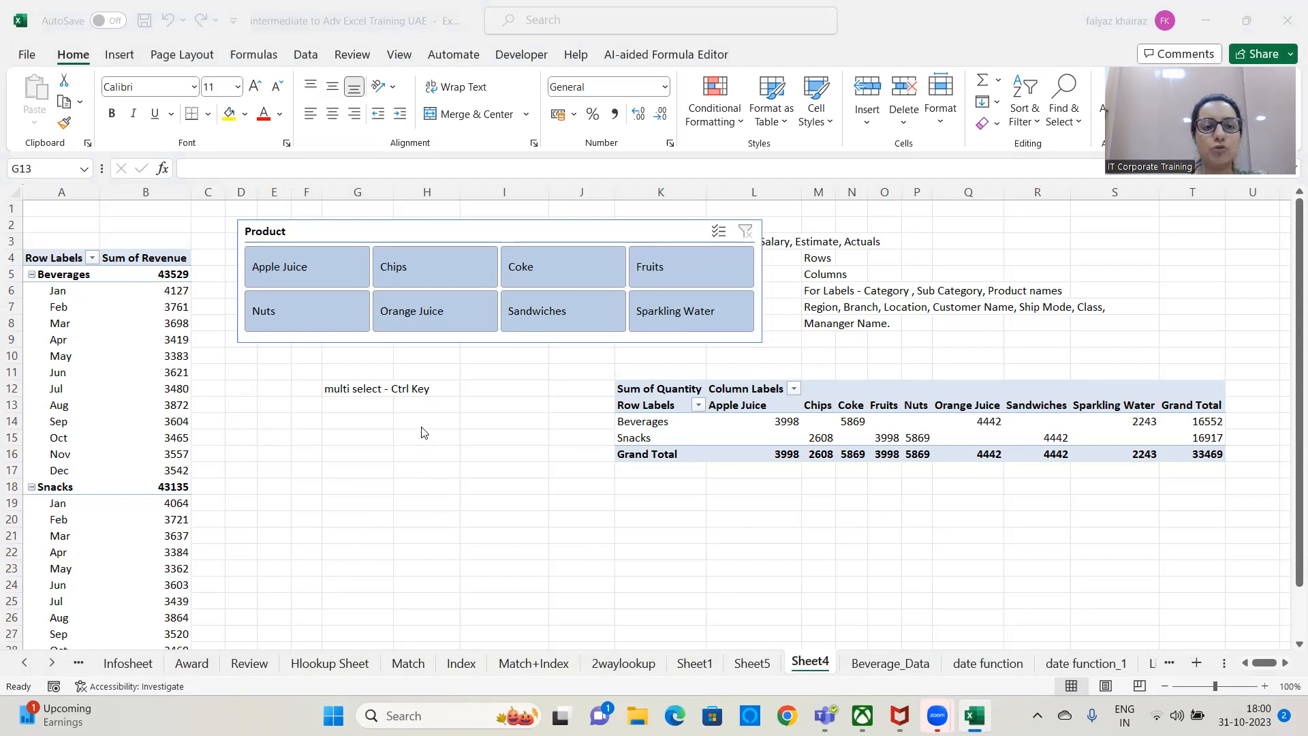
Filter the first PivotTable with the Product slicer to Apple Juice, Orange Juice, Sparkling Water and Coke together.
left_click(405, 225)
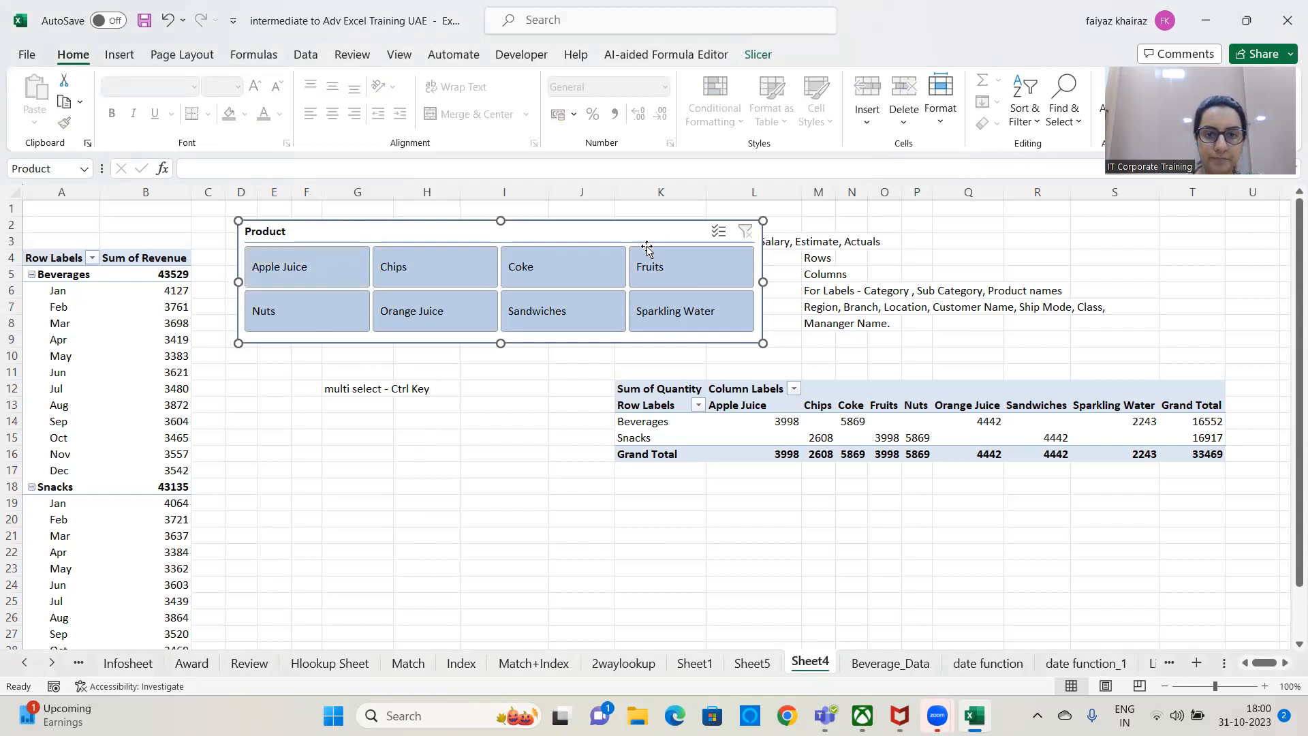
left_click(324, 263)
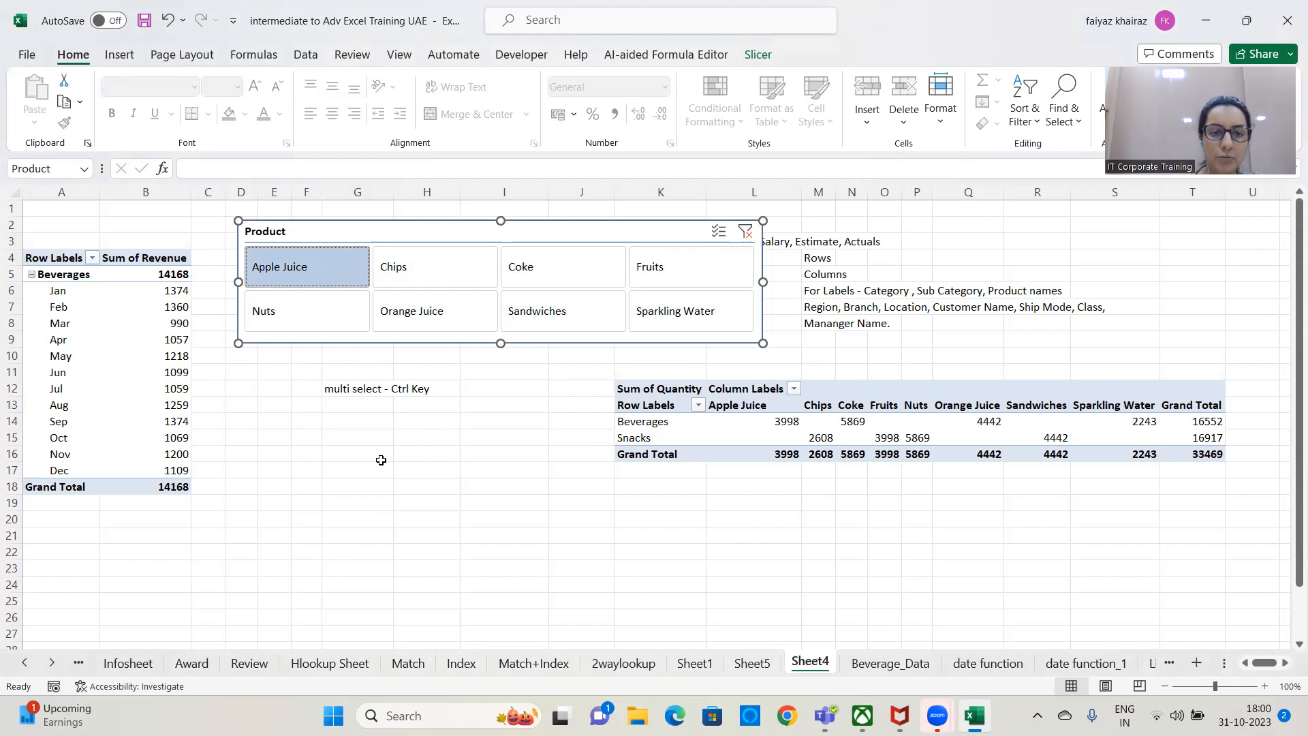
left_click(436, 323, "ctrl")
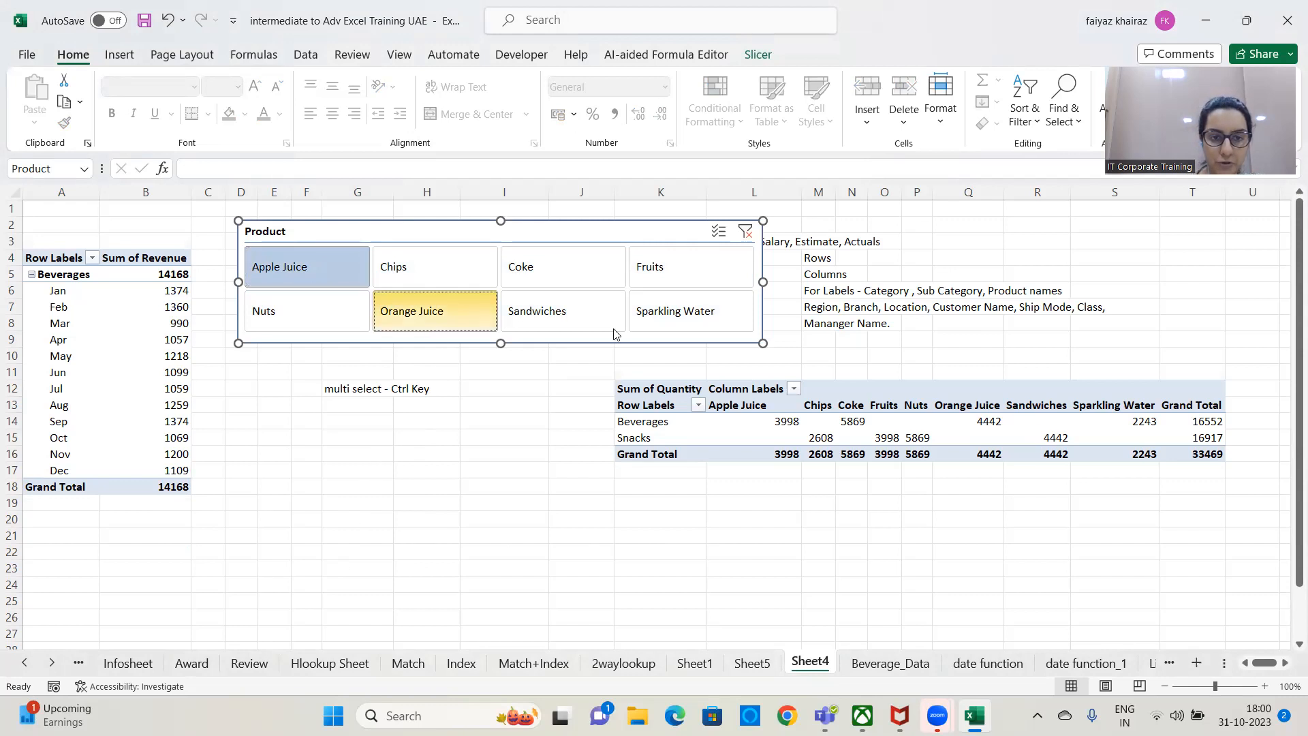
left_click(664, 320, "ctrl")
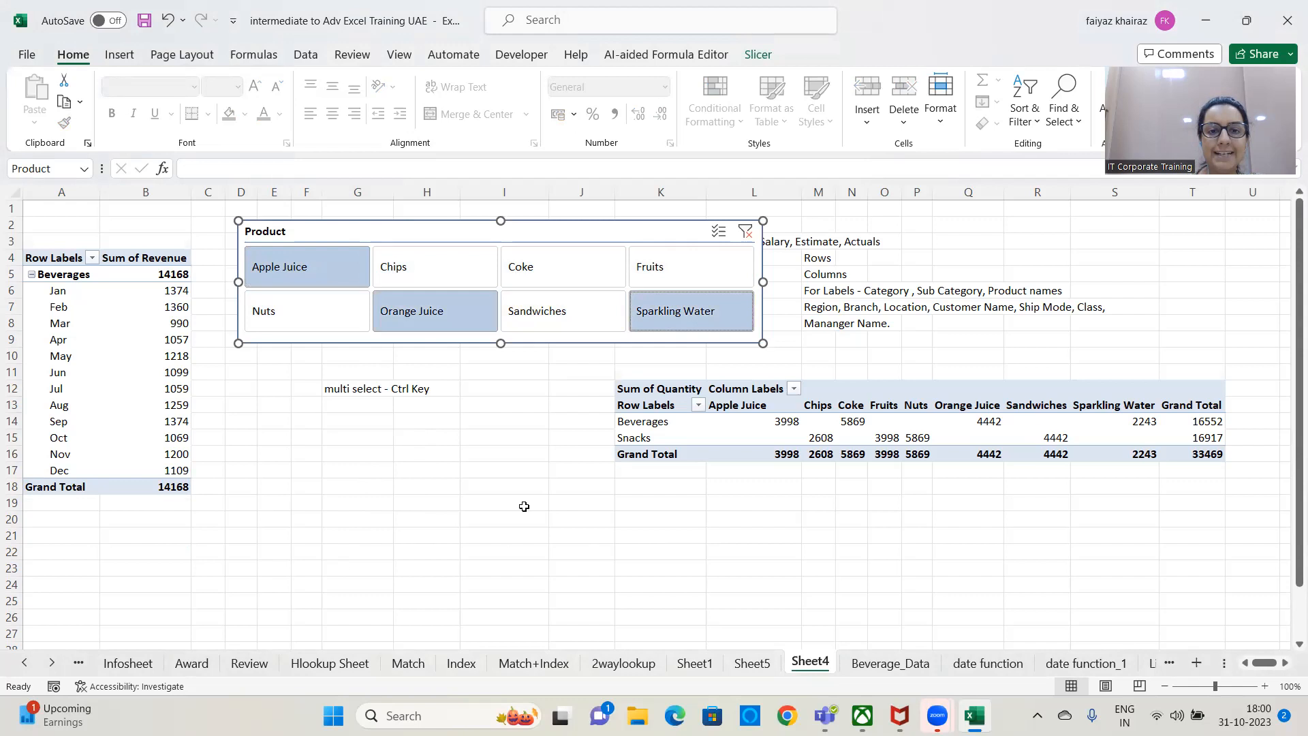
left_click(535, 270, "ctrl")
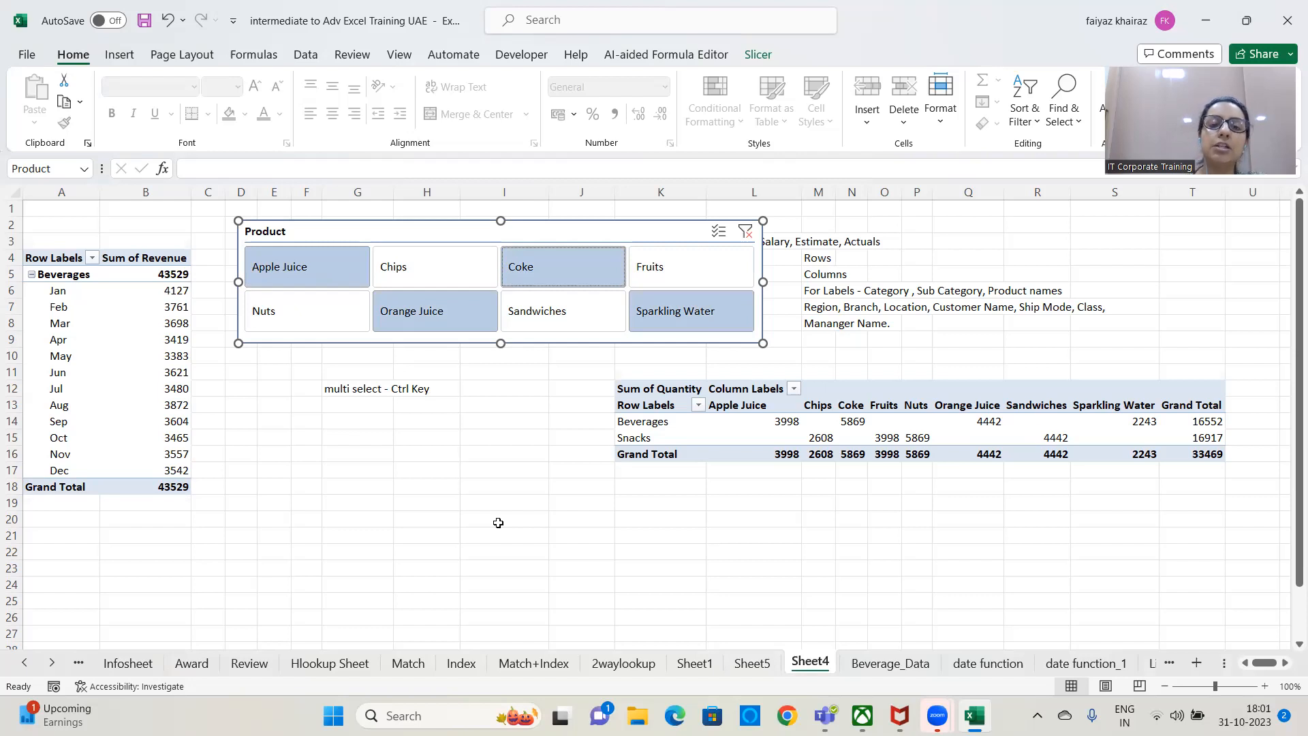
Clear the Product slicer's filter and select the contiguous range of products from Apple Juice through Fruits.
left_click(744, 232)
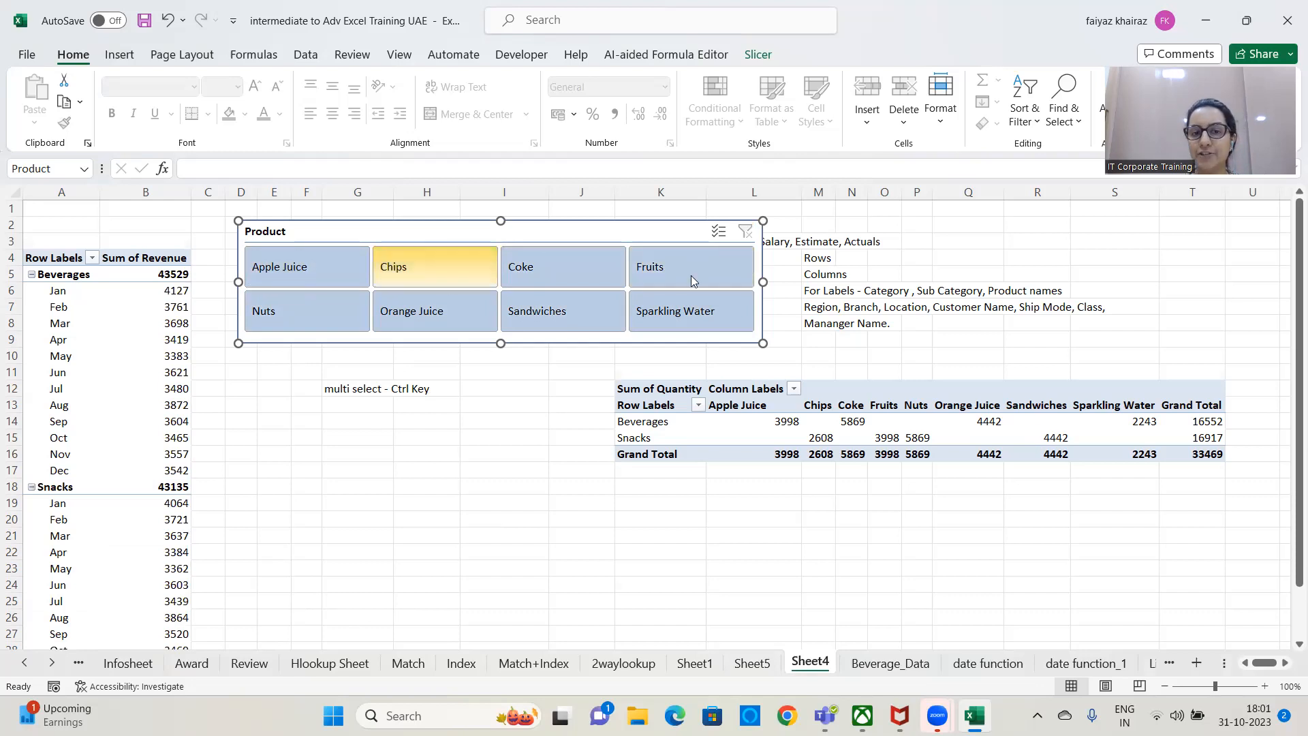
left_click(326, 267)
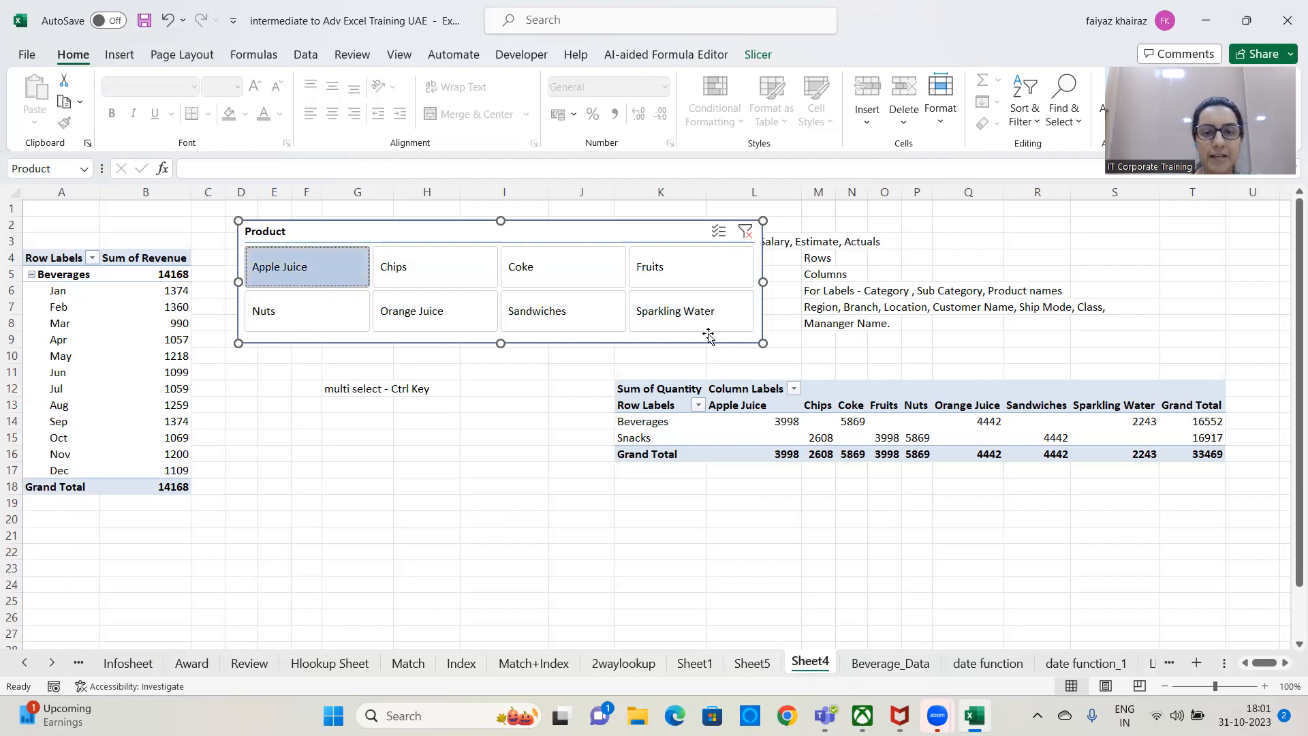
left_click(697, 273, "shift")
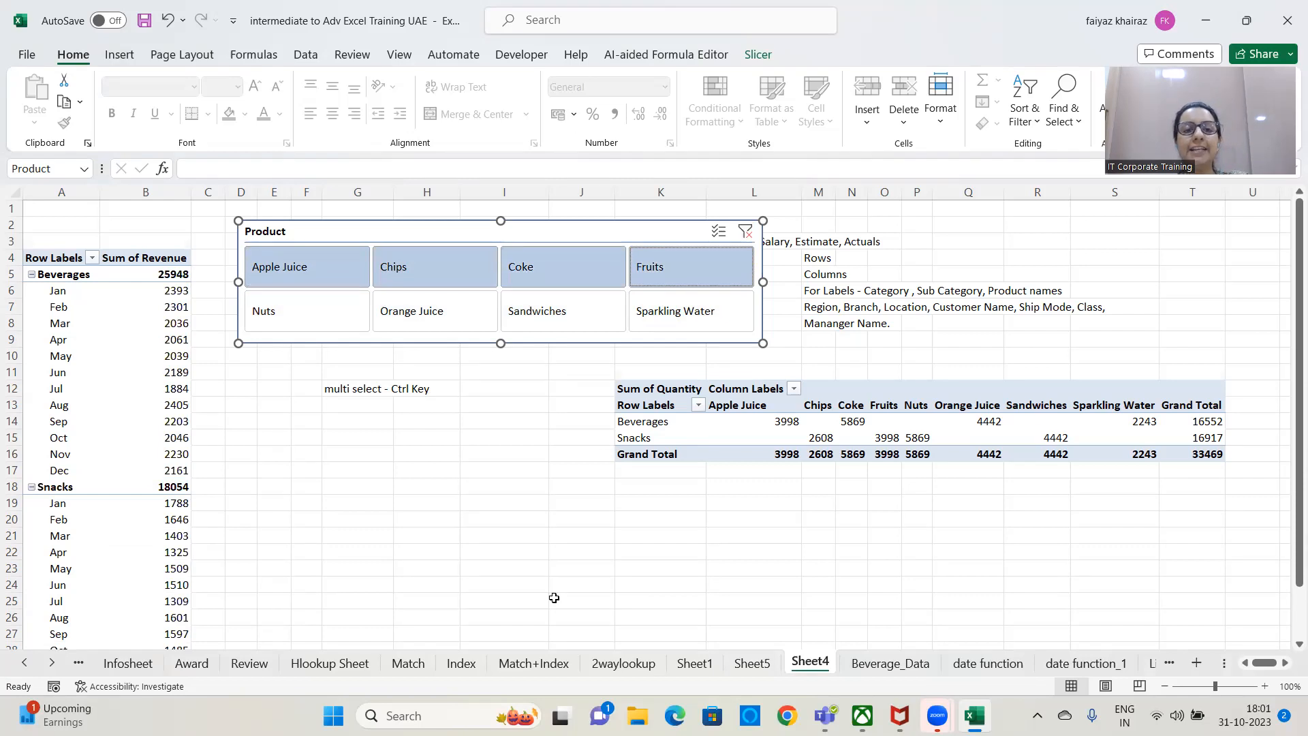
Enter the note "All selected along the way - Shift Key" in cell G13.
left_click(367, 403)
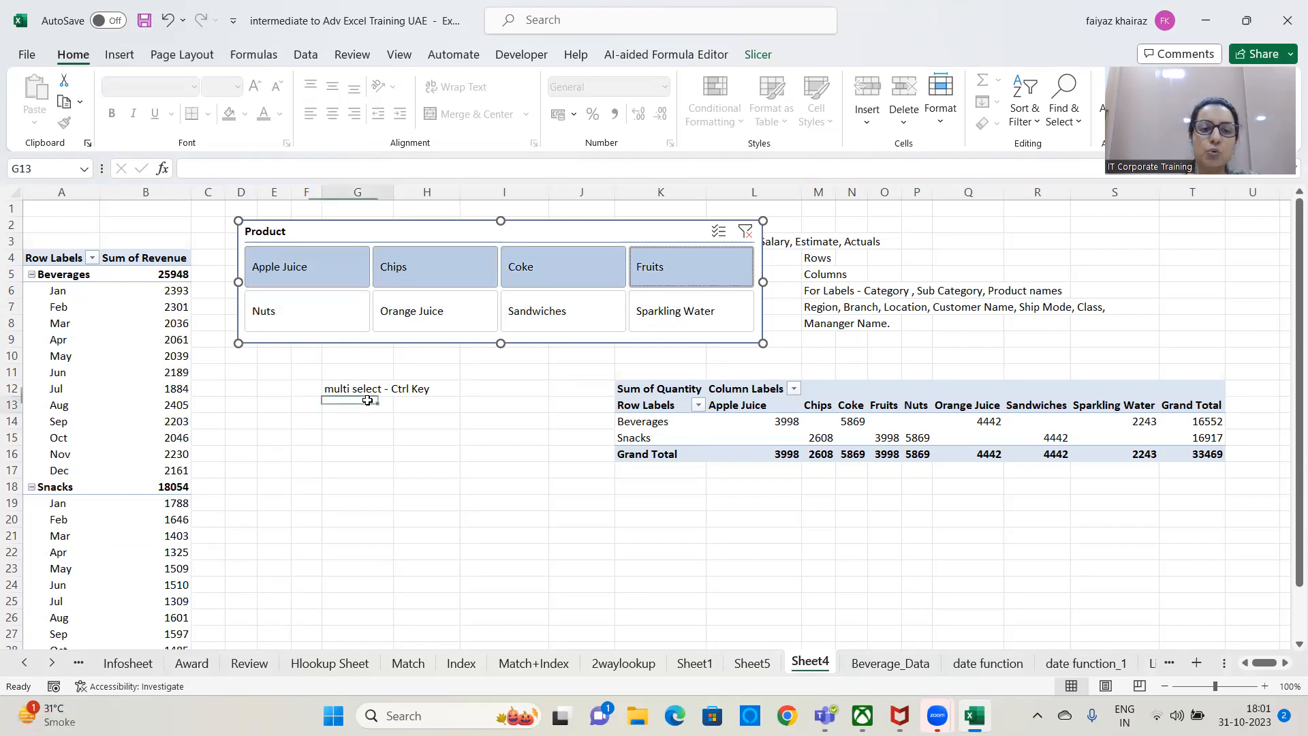
type("All sel")
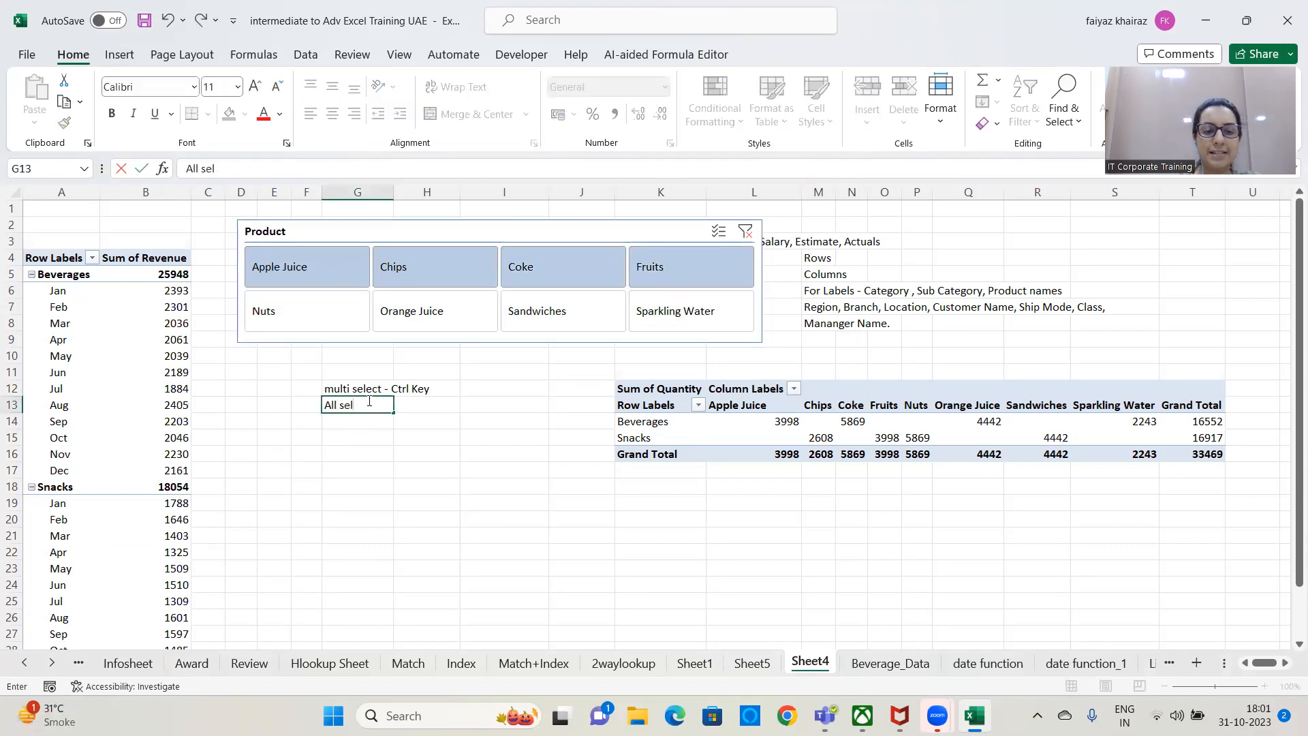
type("ected alon")
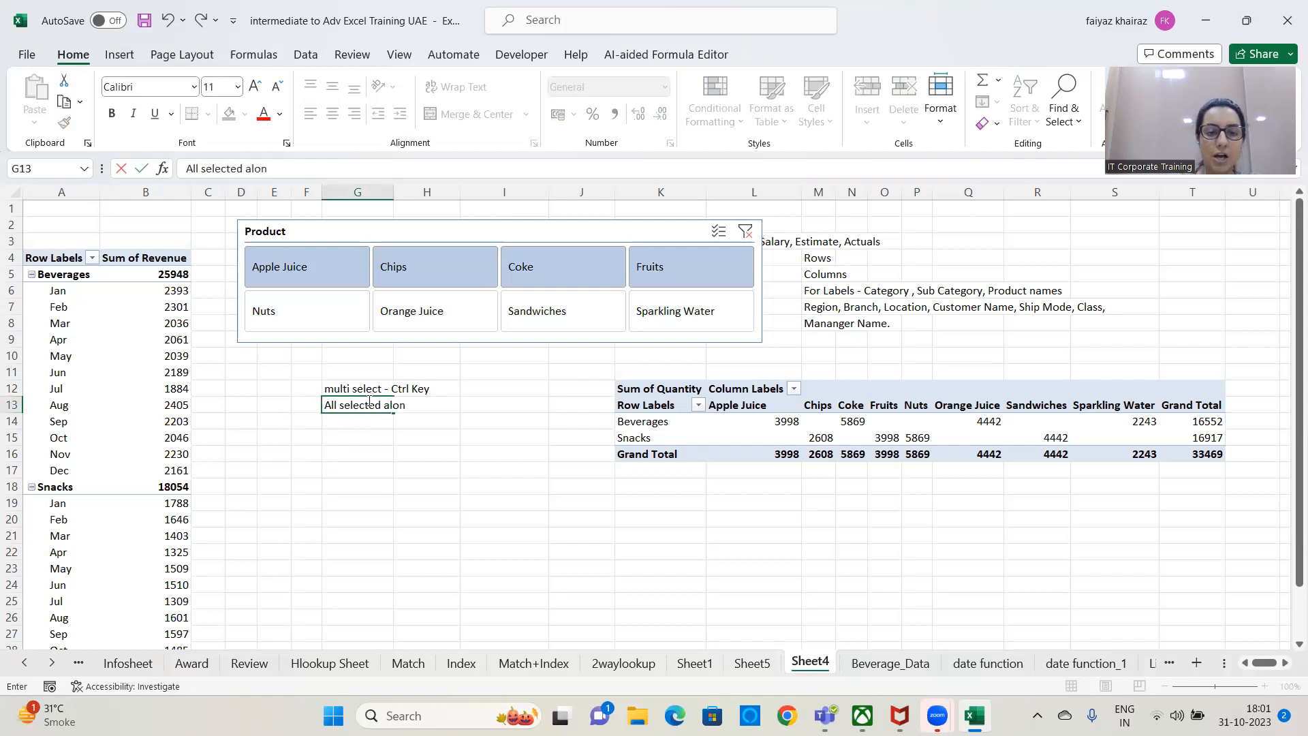
type("g the way - Shi")
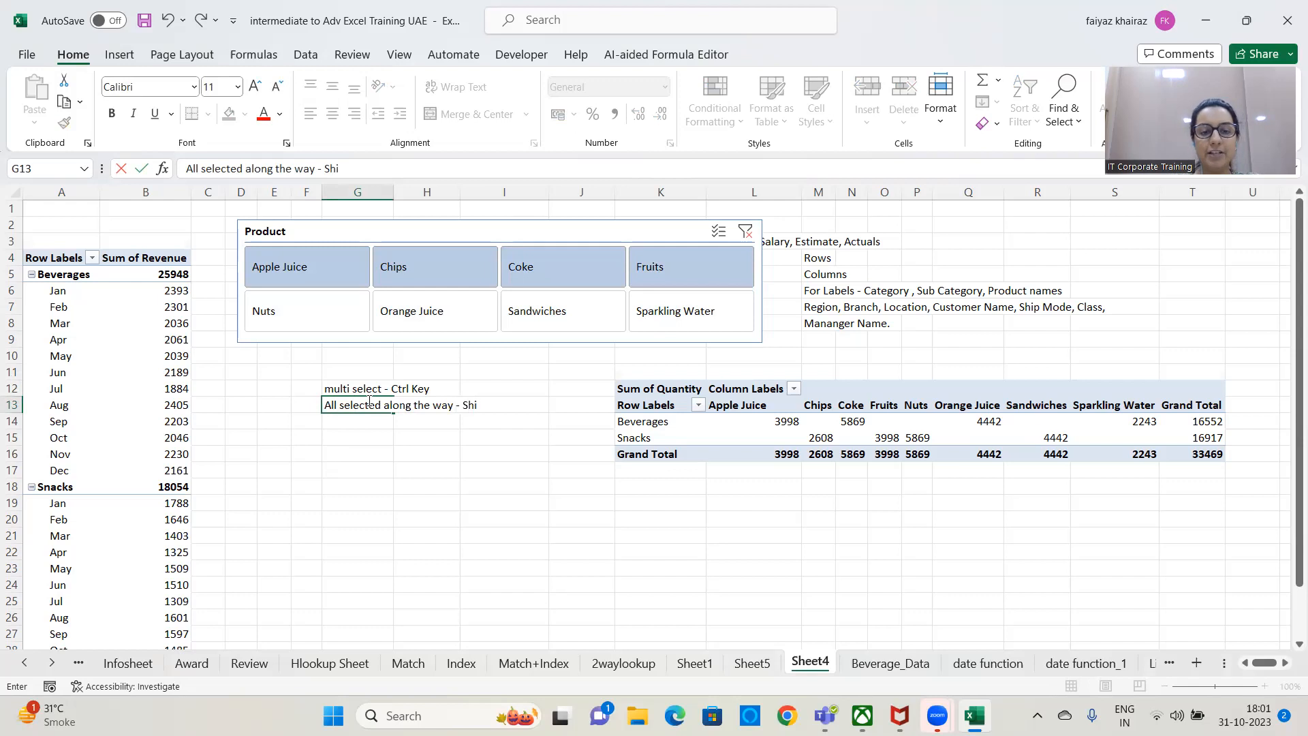
type("Je")
key("BackSpace")
key("BackSpace")
type("ey")
key("Return")
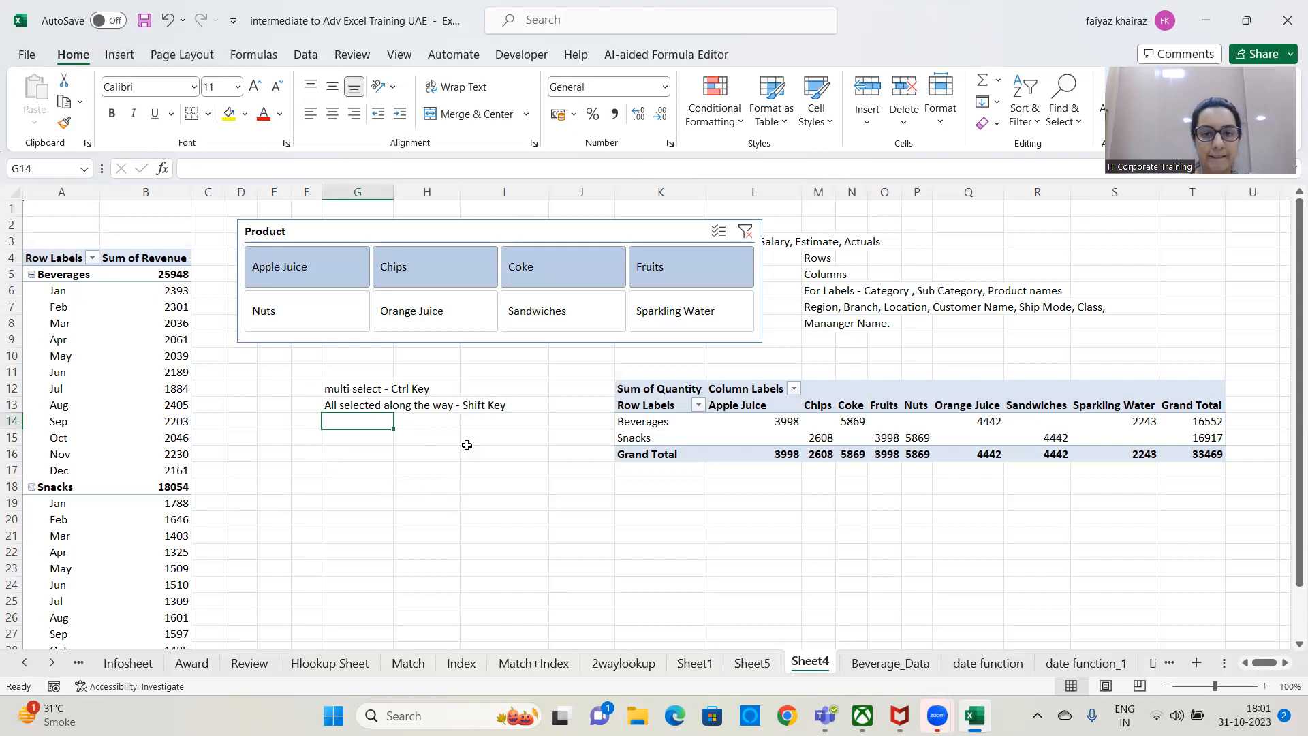
Reset the Product slicer to Apple Juice alone and delete the slicer from the sheet.
left_click(745, 232)
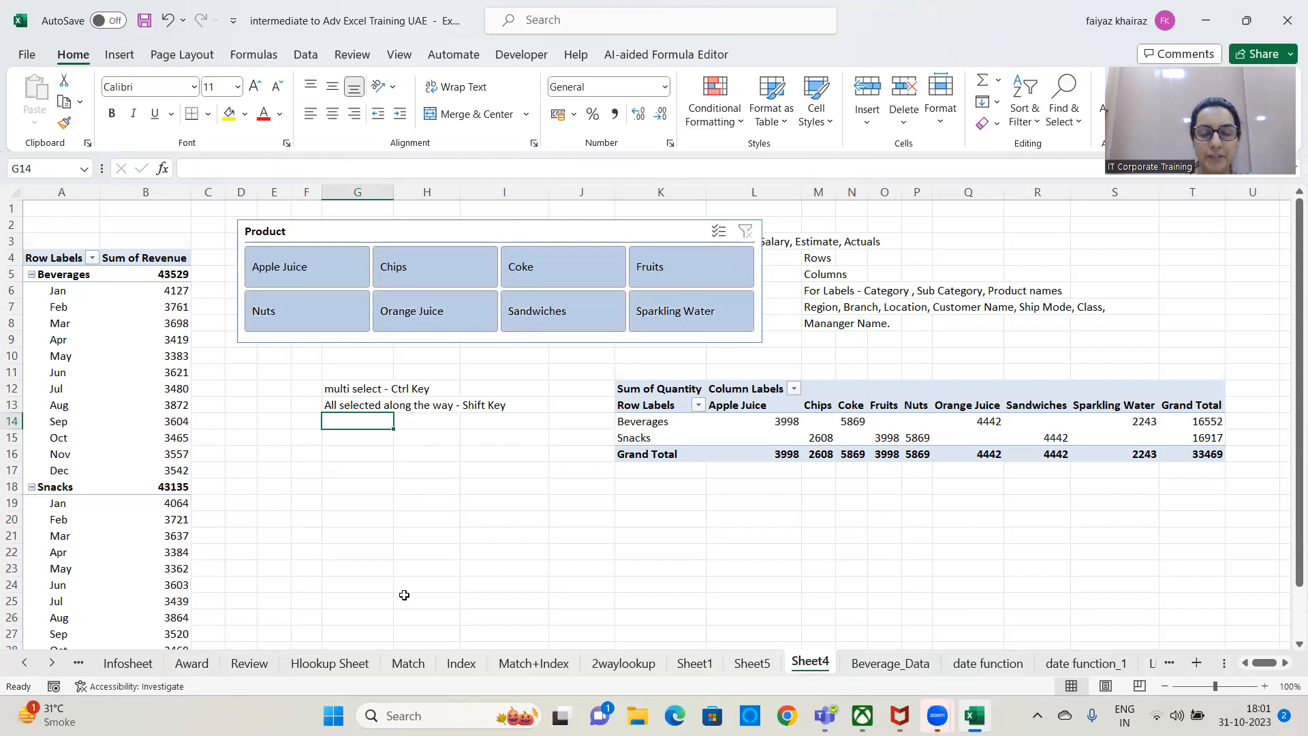
left_click(339, 264)
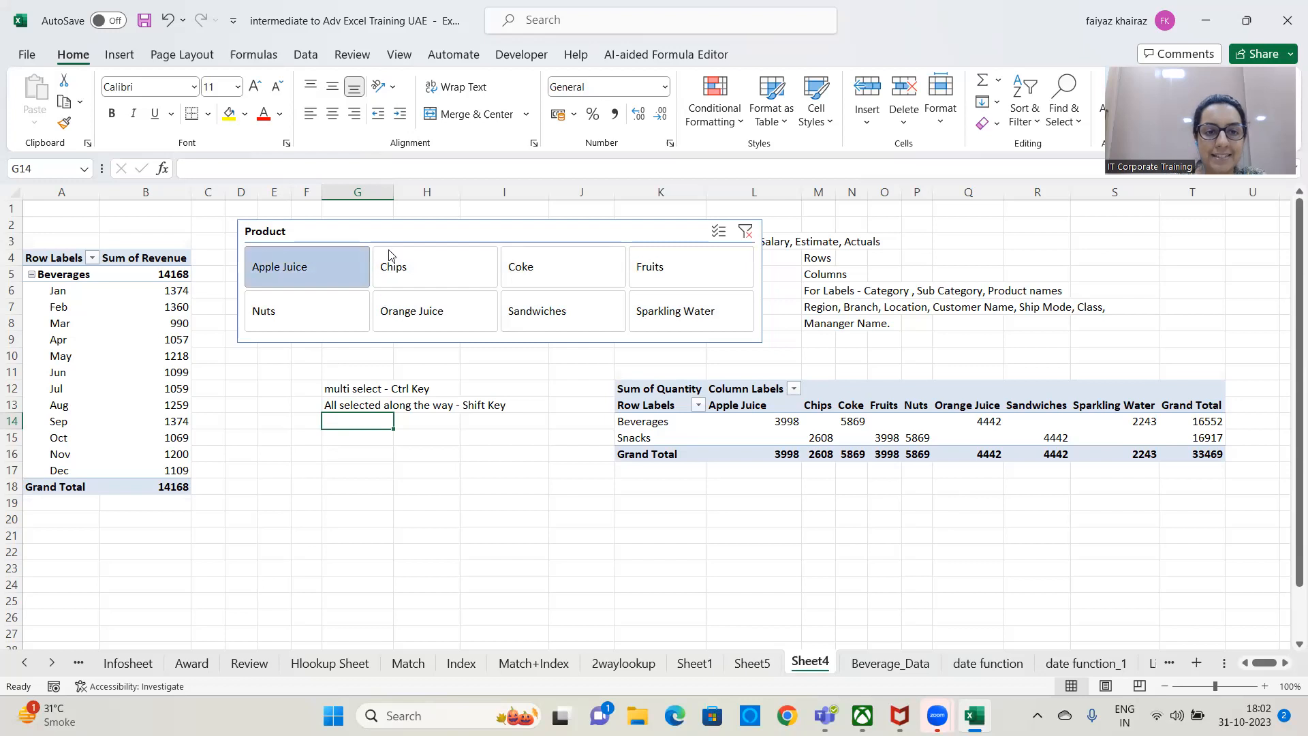
left_click(409, 233)
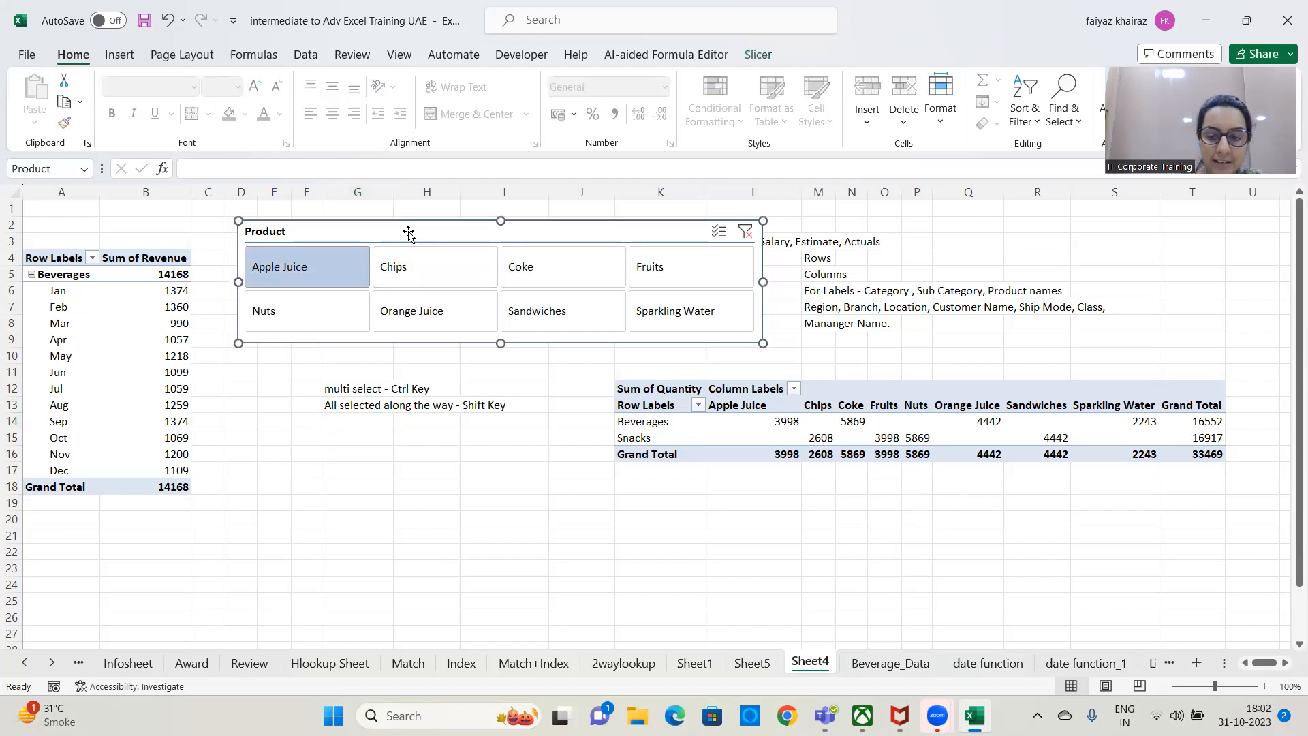
key("Delete")
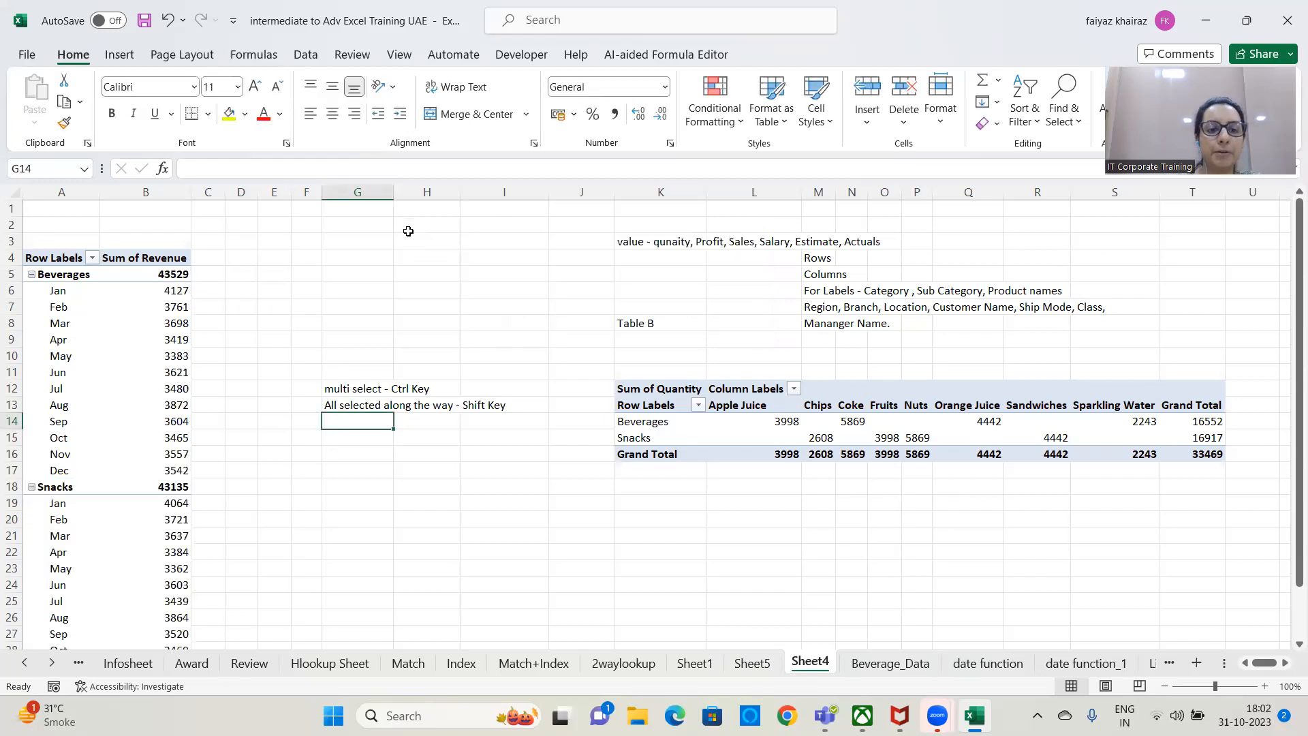
Open the filter options of the Product field in the first PivotTable's field list.
scroll(293, 545, "down", 3)
scroll(286, 555, "up", 3)
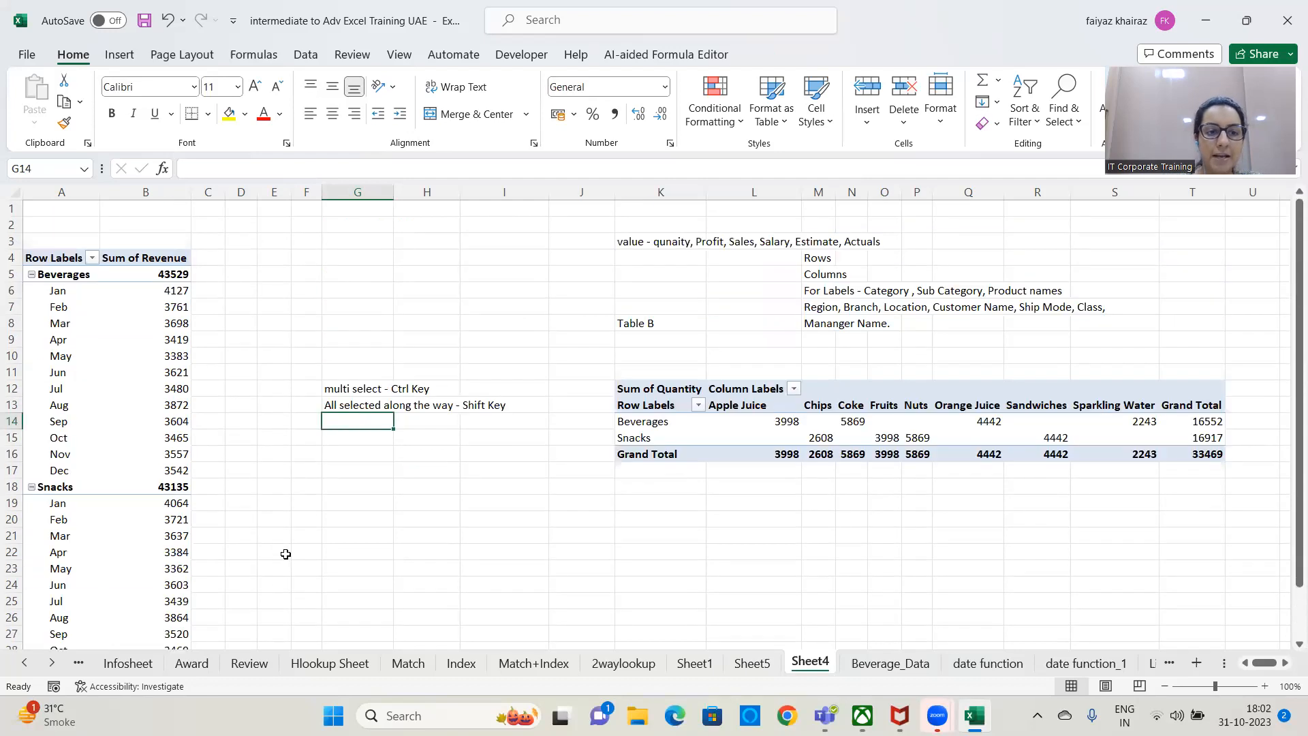
left_click(160, 350)
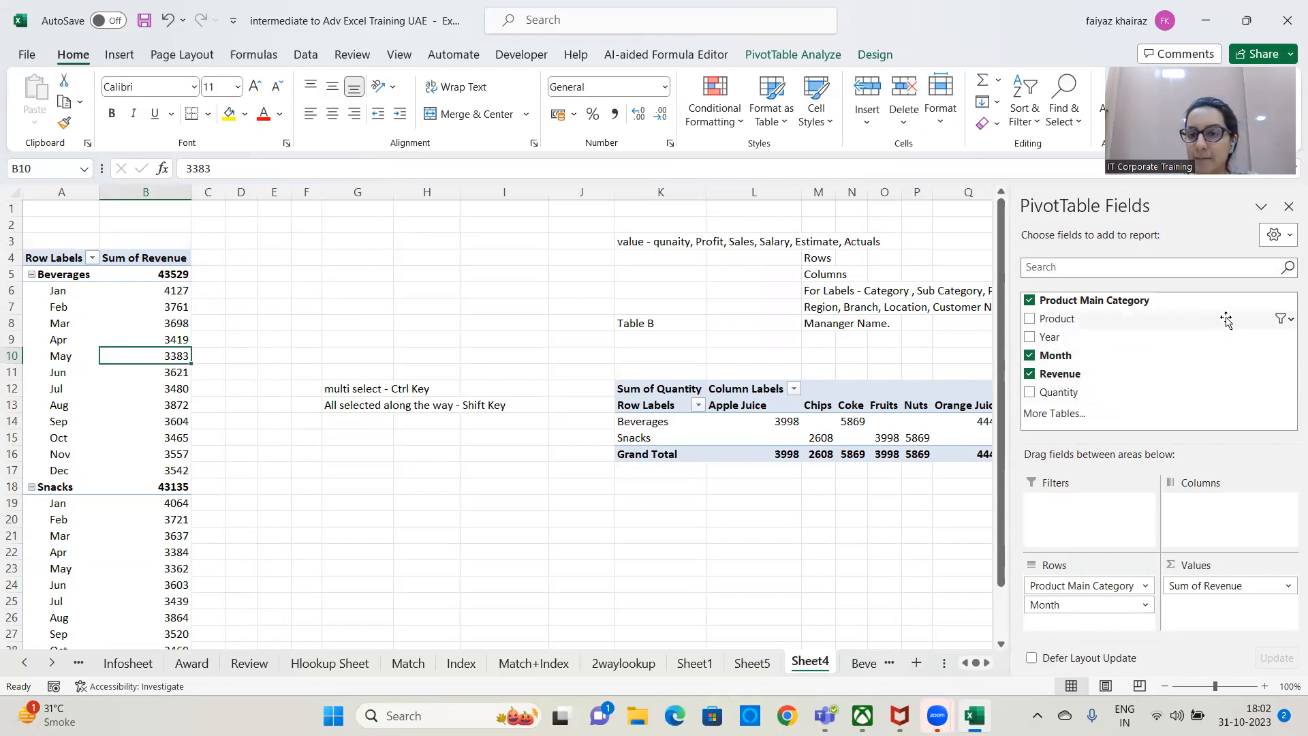
left_click(1290, 319)
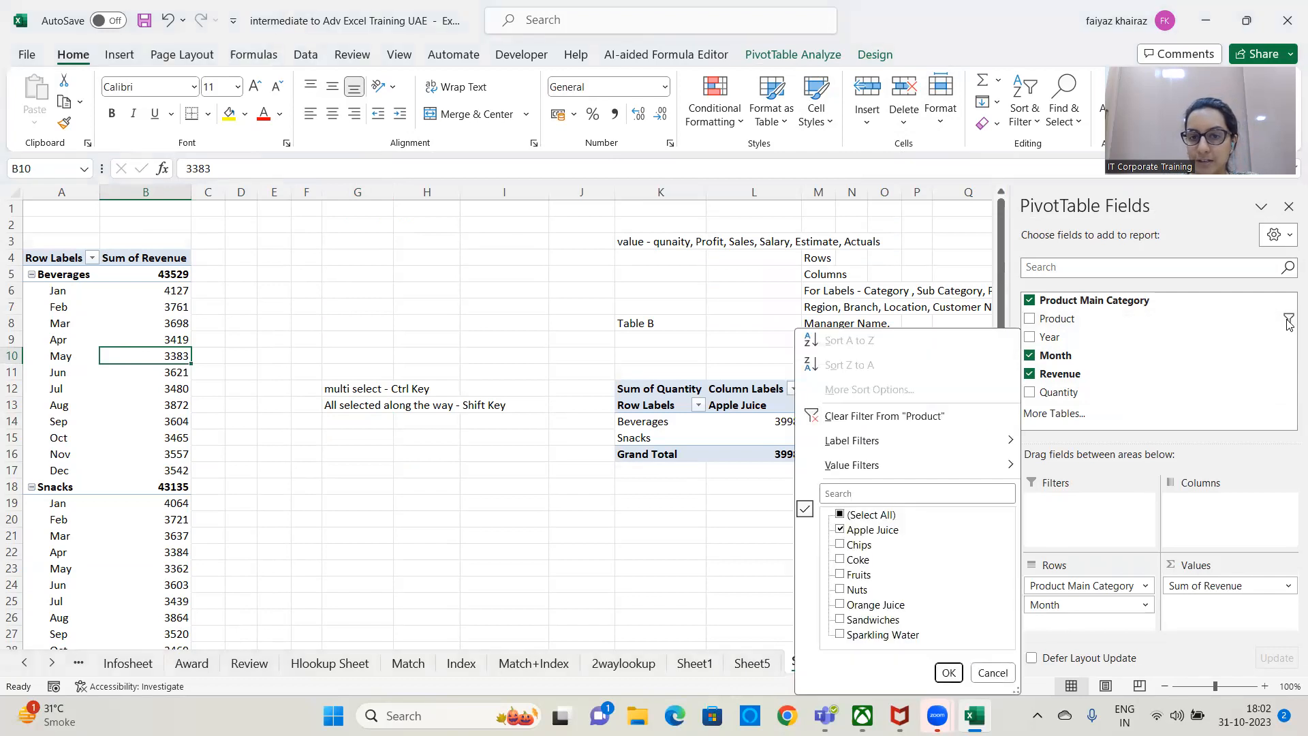
left_click(1289, 320)
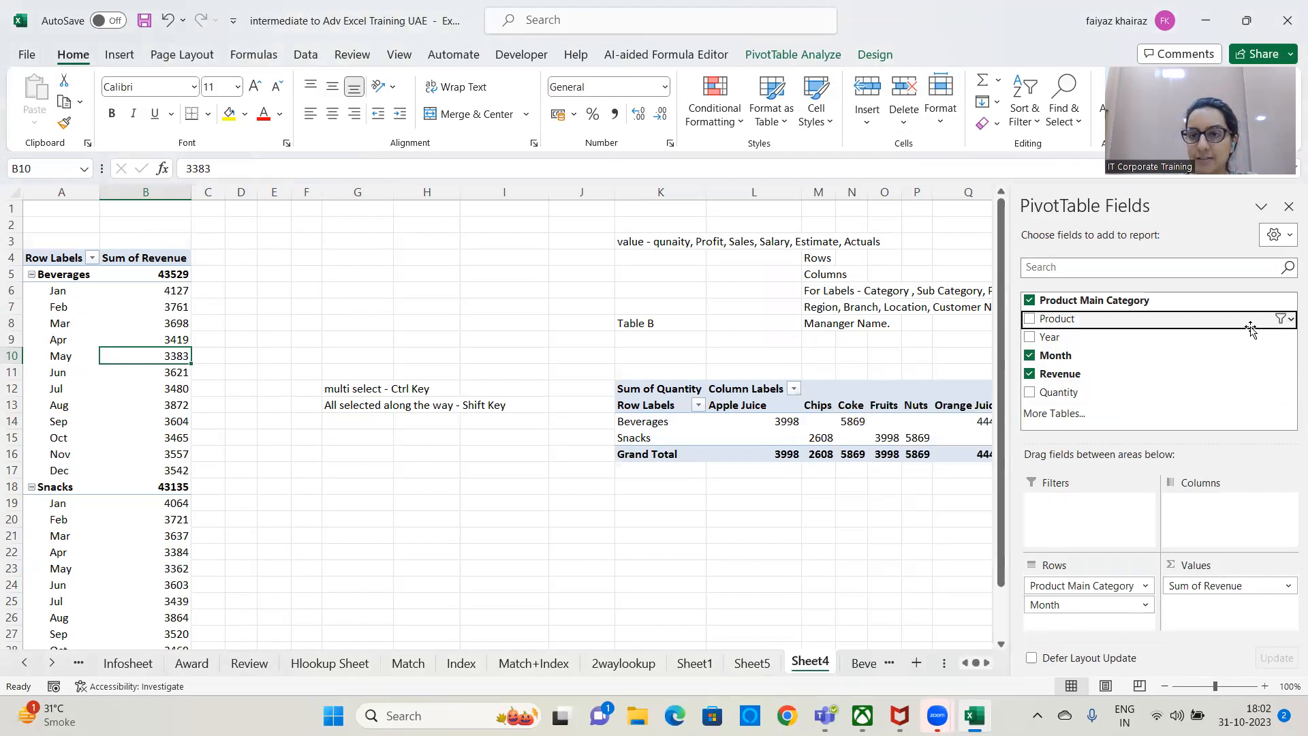
left_click(1290, 320)
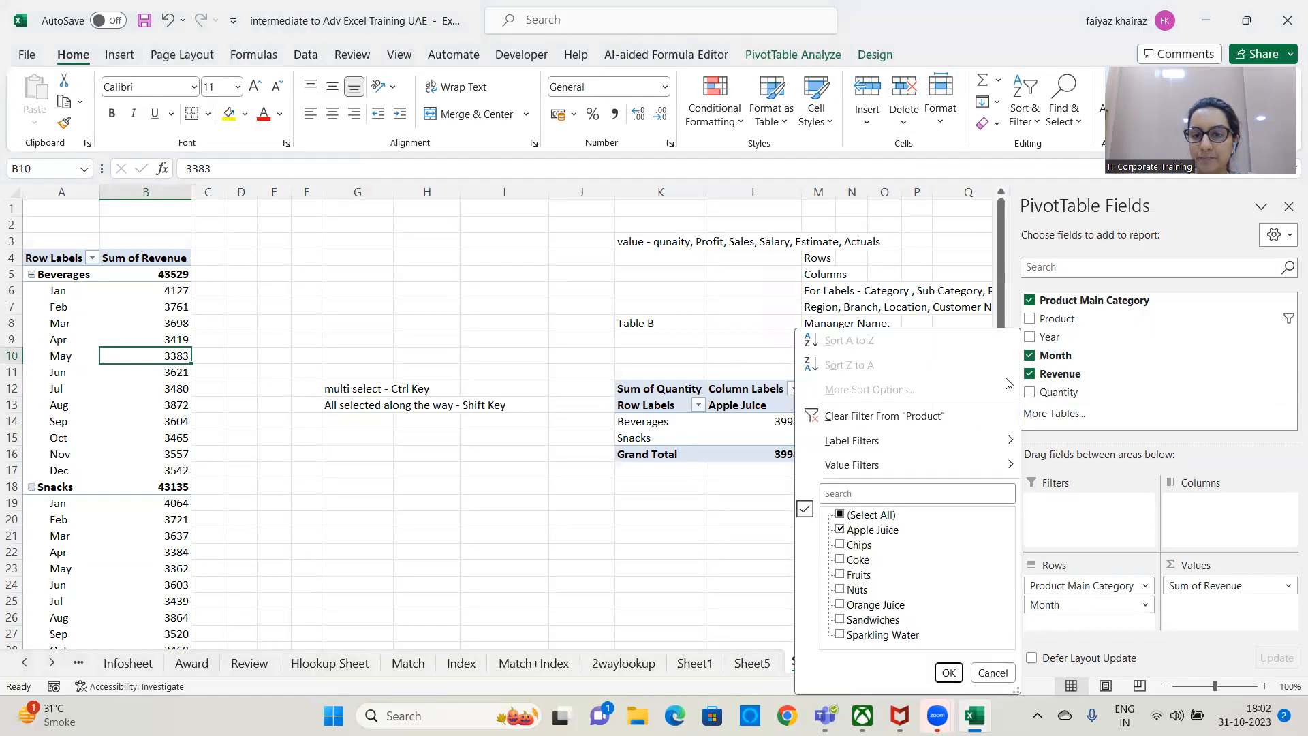
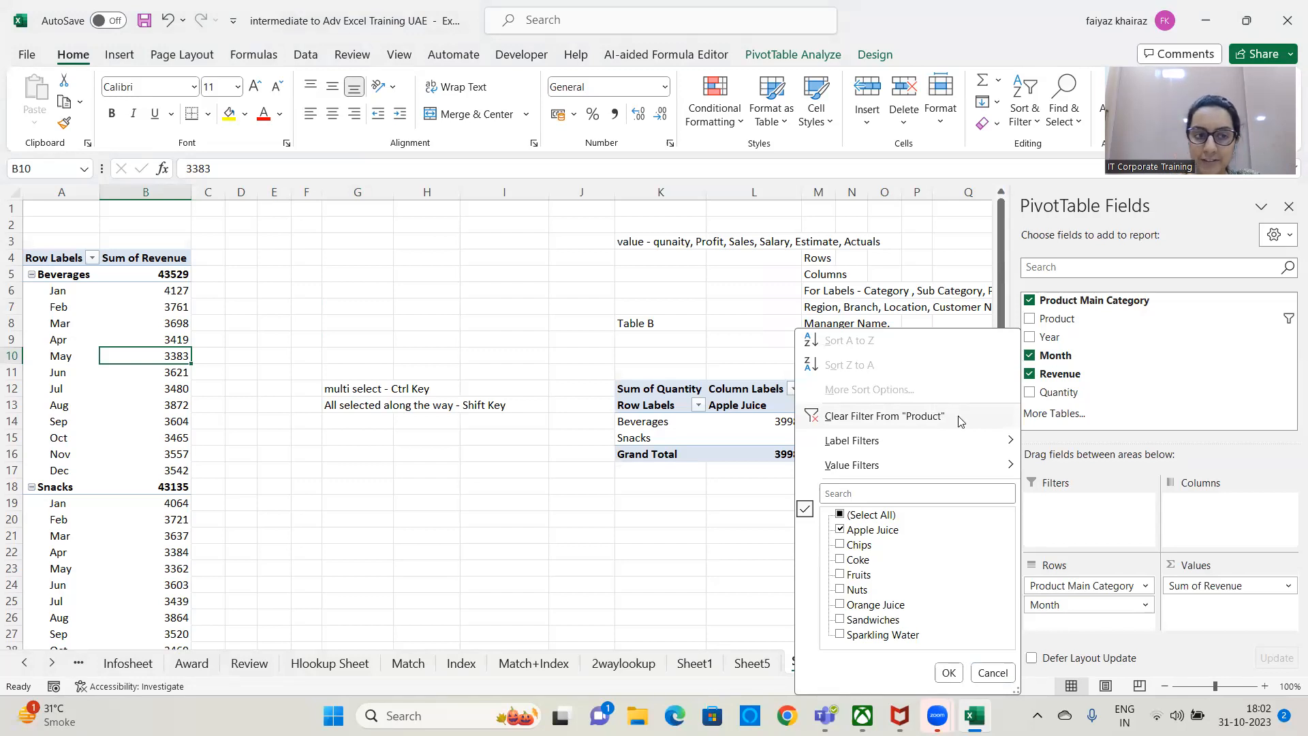
Clear the Product field filter from the first PivotTable and check the full list of categories and months.
left_click(960, 421)
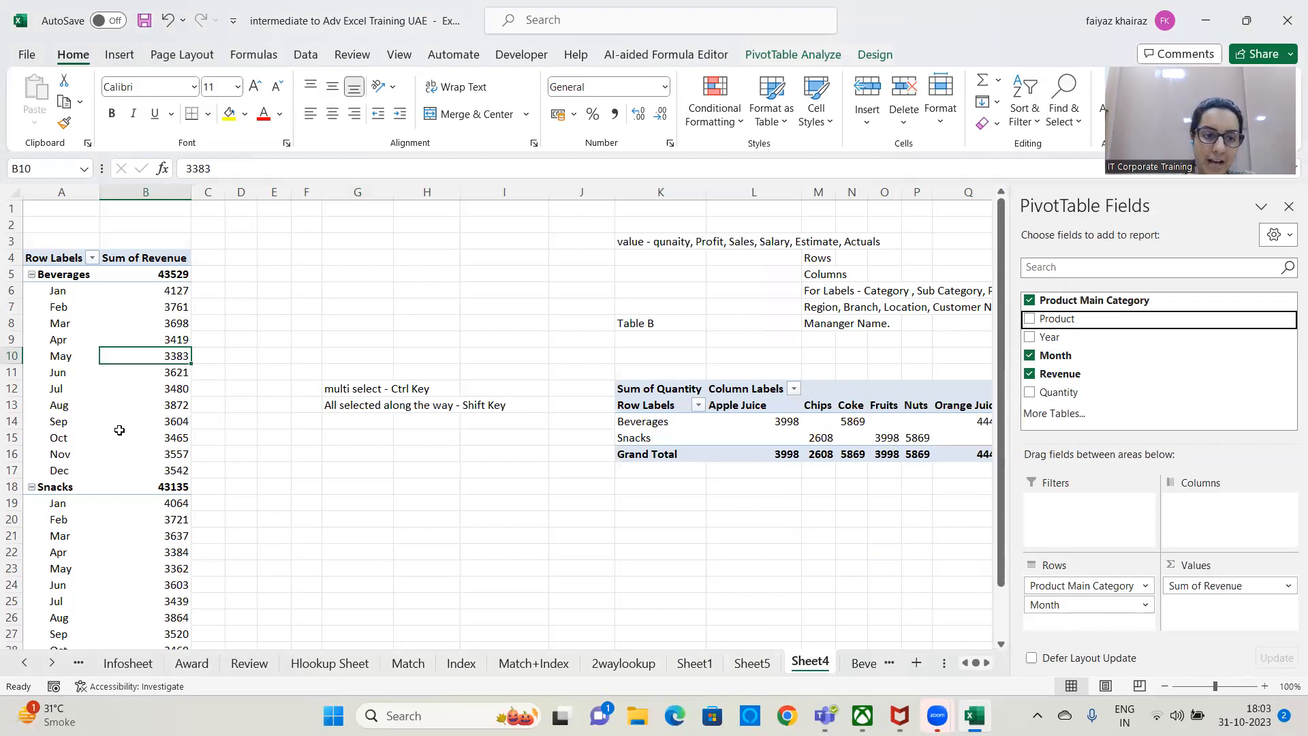
scroll(116, 520, "down", 5)
scroll(193, 497, "up", 4)
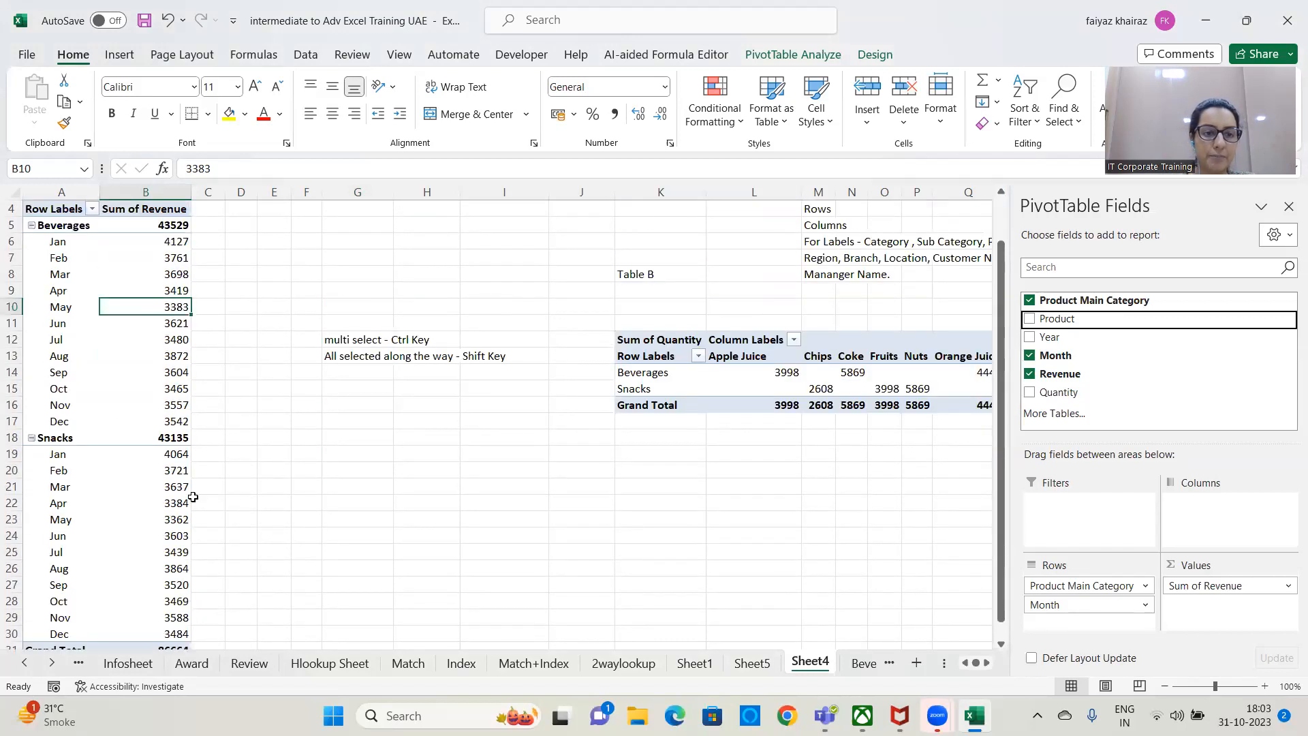
scroll(433, 565, "up", 1)
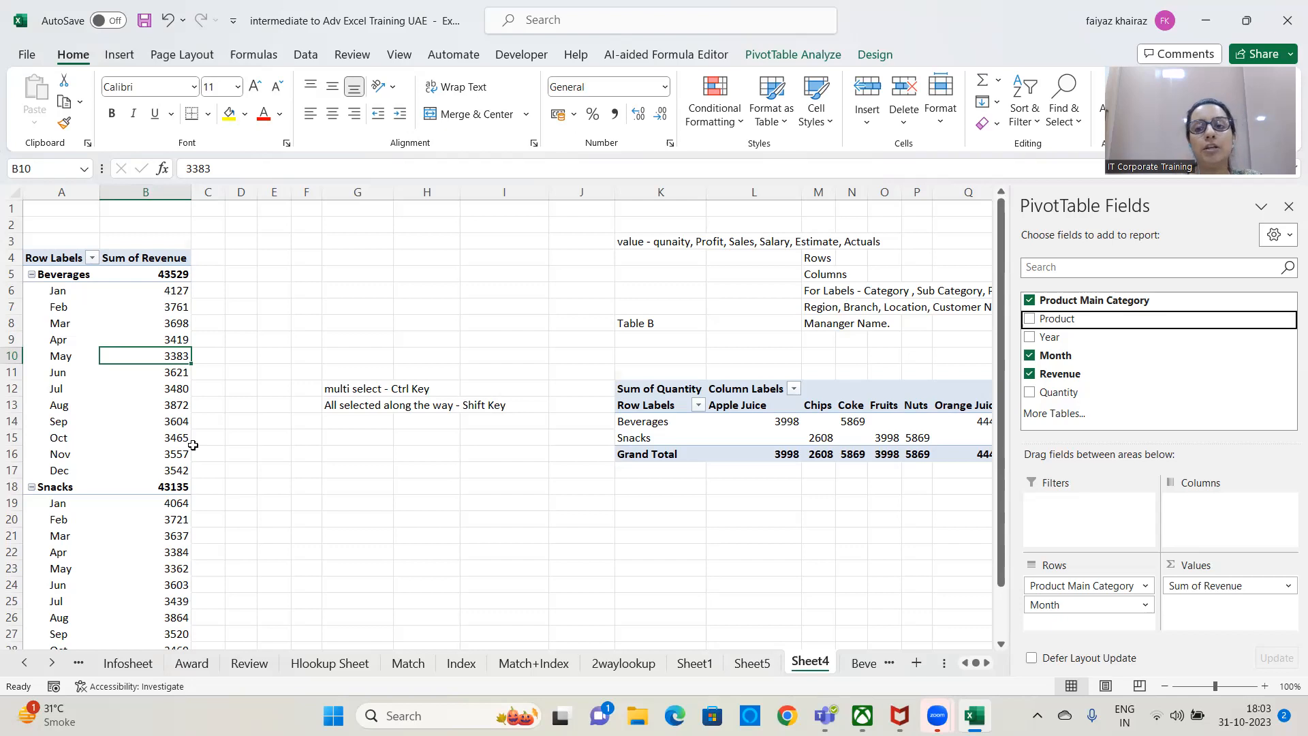
left_click(1290, 322)
left_click(1288, 321)
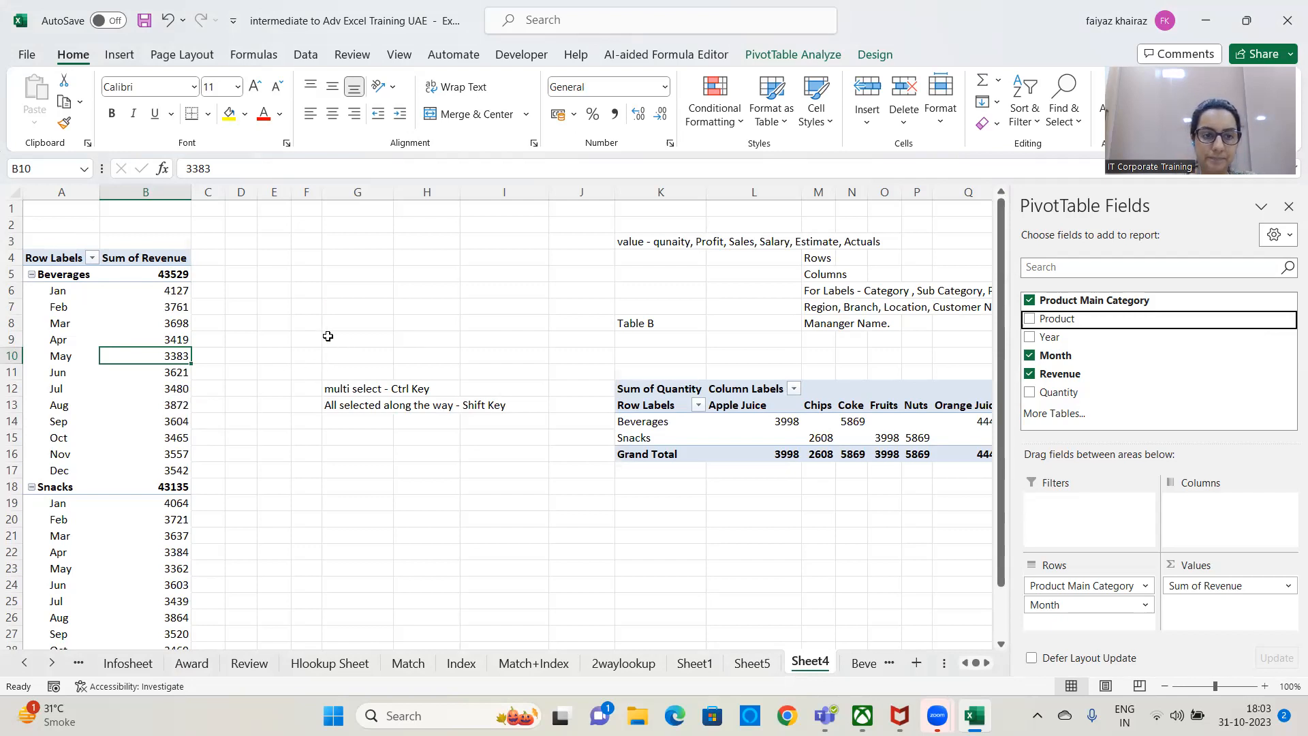
Insert a slicer on the Product field for the first PivotTable and place it above the key notes in column G.
left_click(411, 320)
left_click(112, 337)
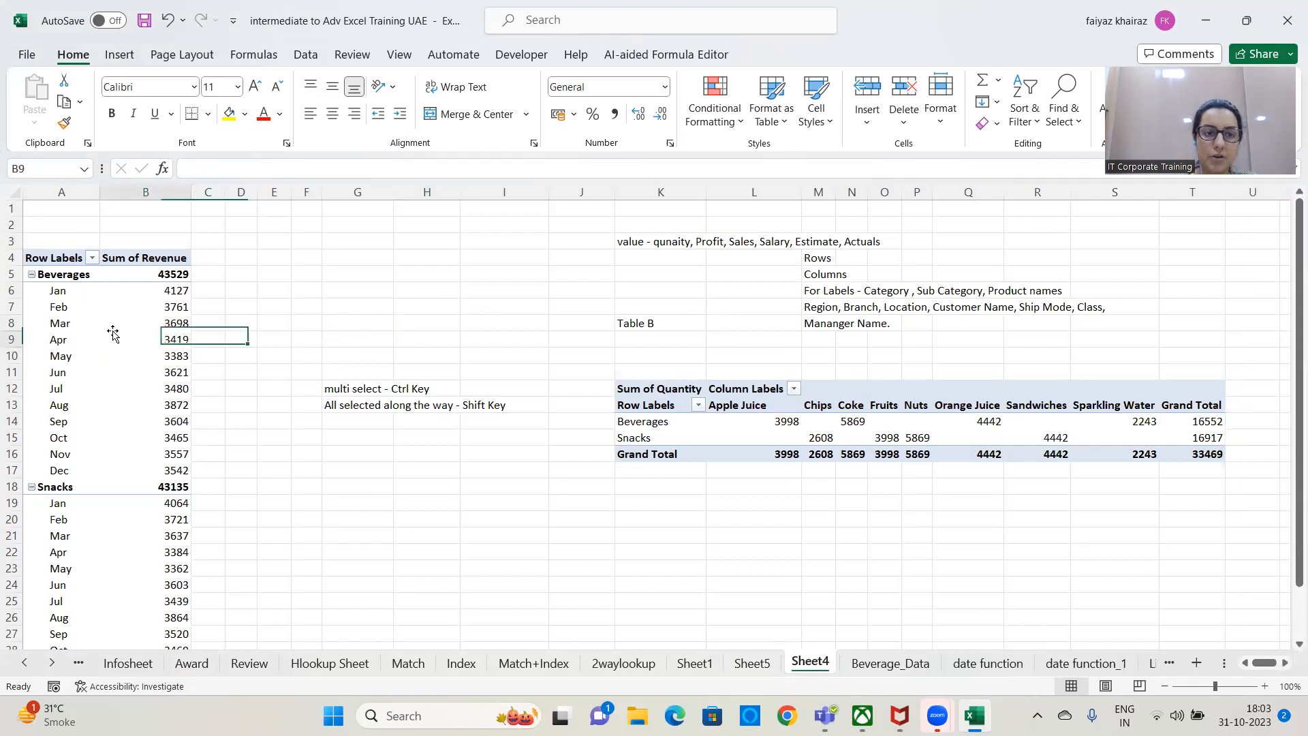
left_click(801, 53)
left_click(440, 109)
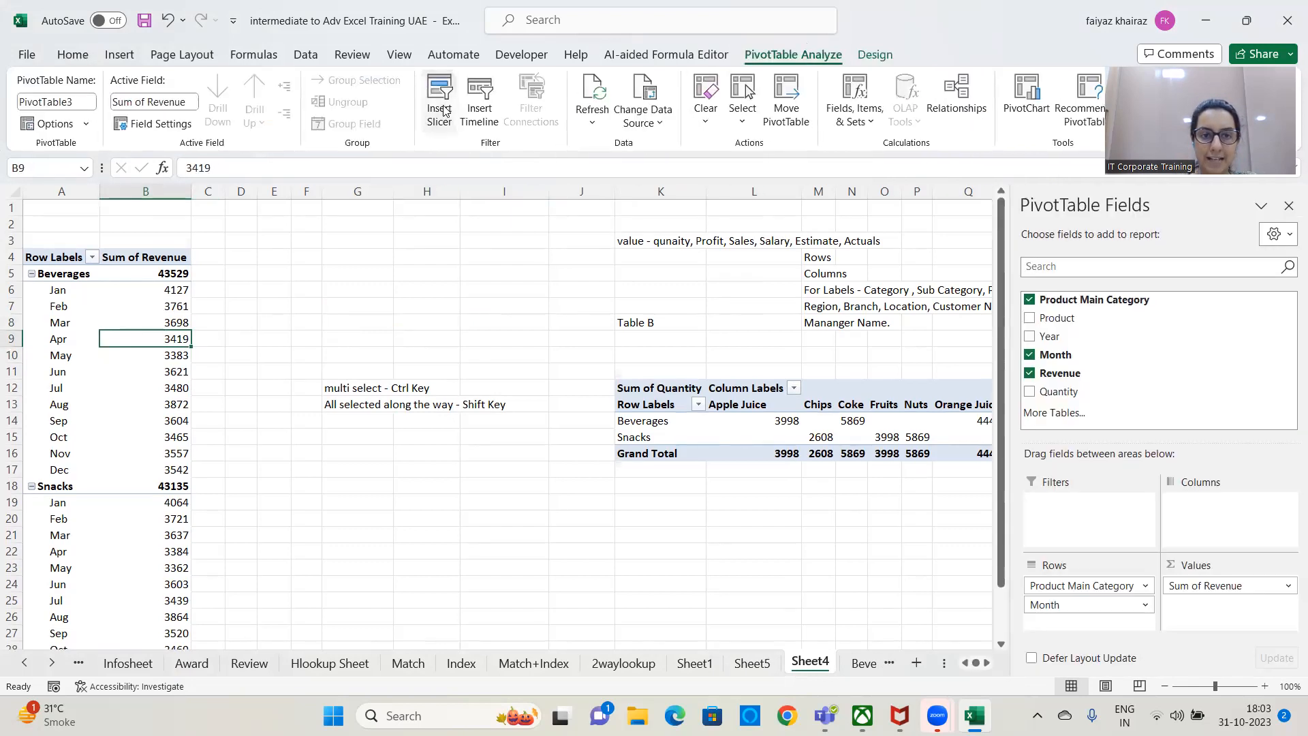
left_click(565, 120)
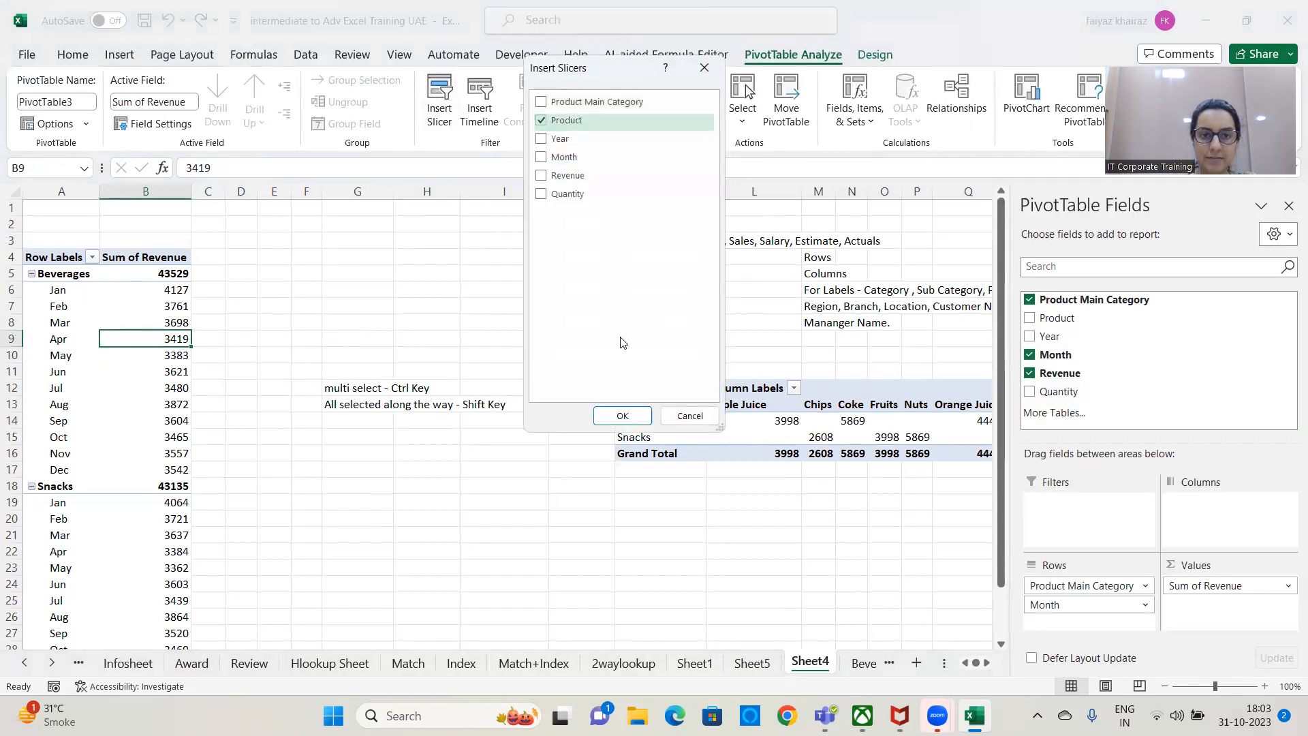
left_click(622, 416)
left_click_drag(512, 331, 442, 228)
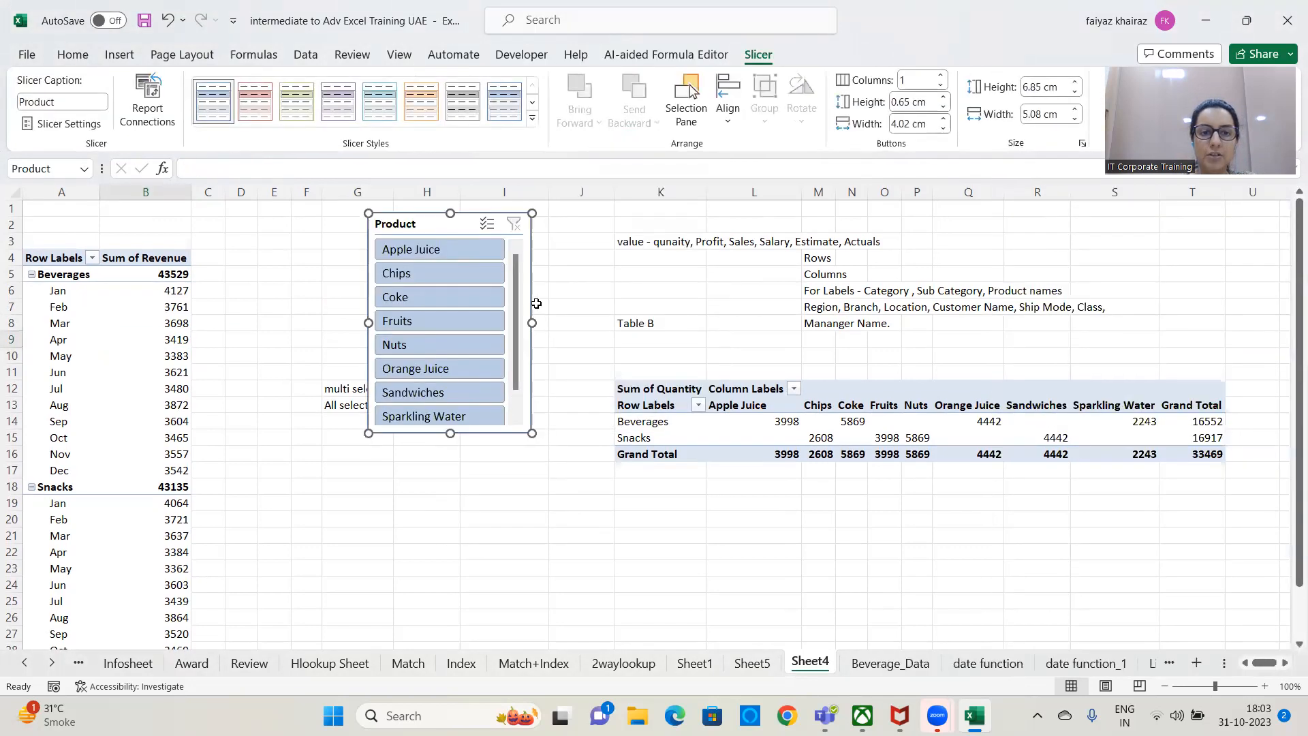
Arrange the Product slicer's buttons in 3 columns and resize the slicer to about 10.6 cm wide and 3.8 cm high.
left_click_drag(533, 322, 709, 310)
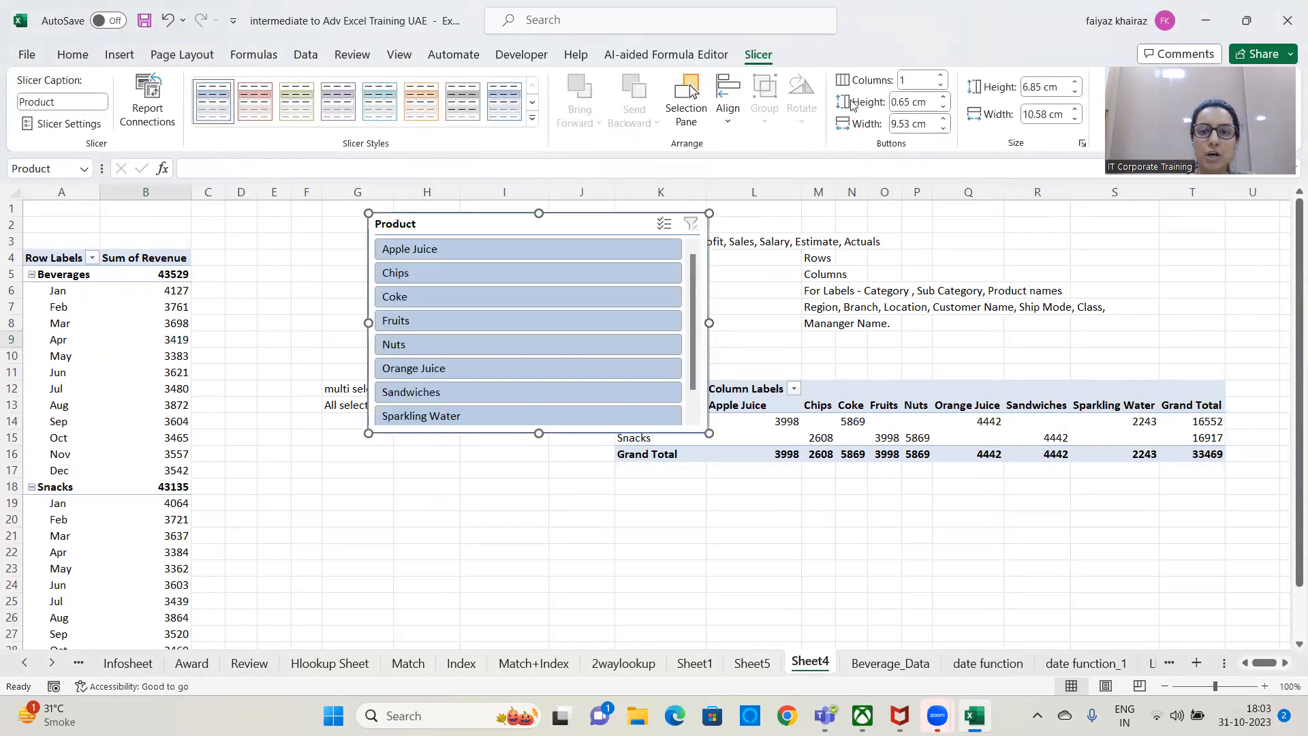
left_click(940, 76)
left_click(941, 77)
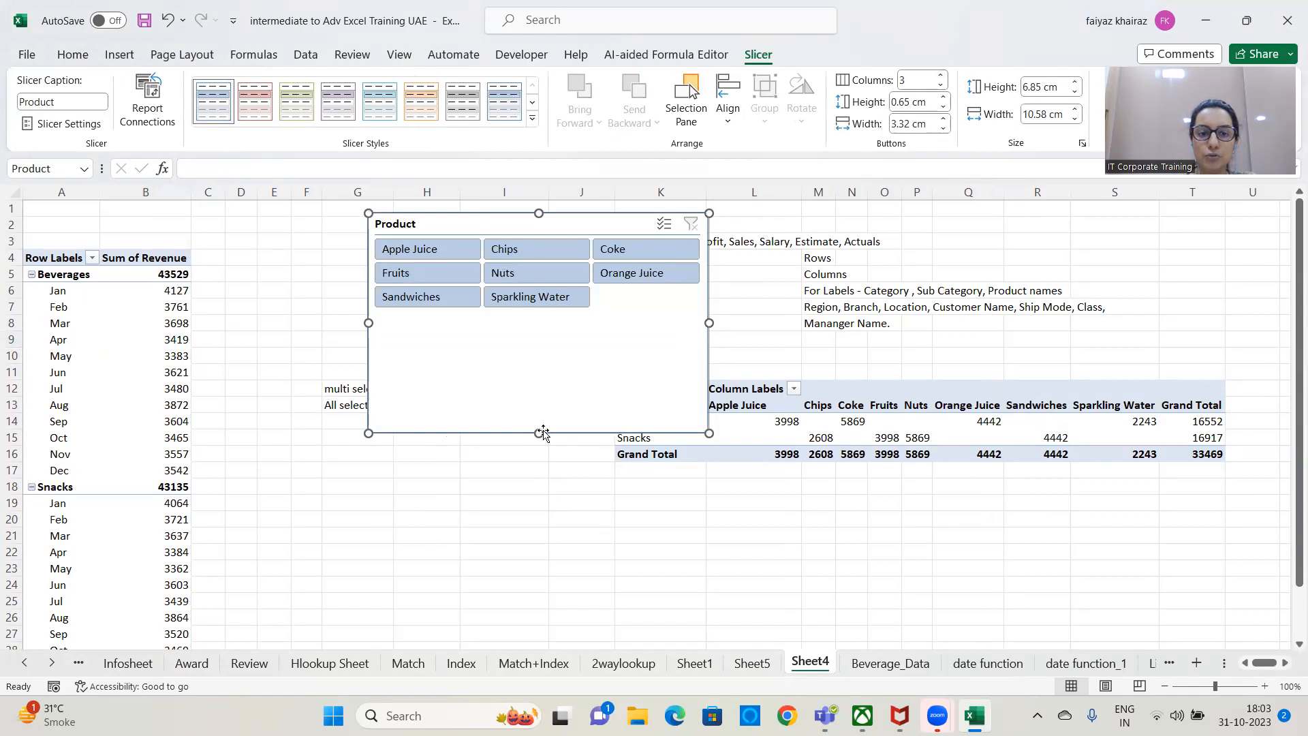
left_click_drag(538, 433, 543, 310)
left_click_drag(544, 229, 518, 291)
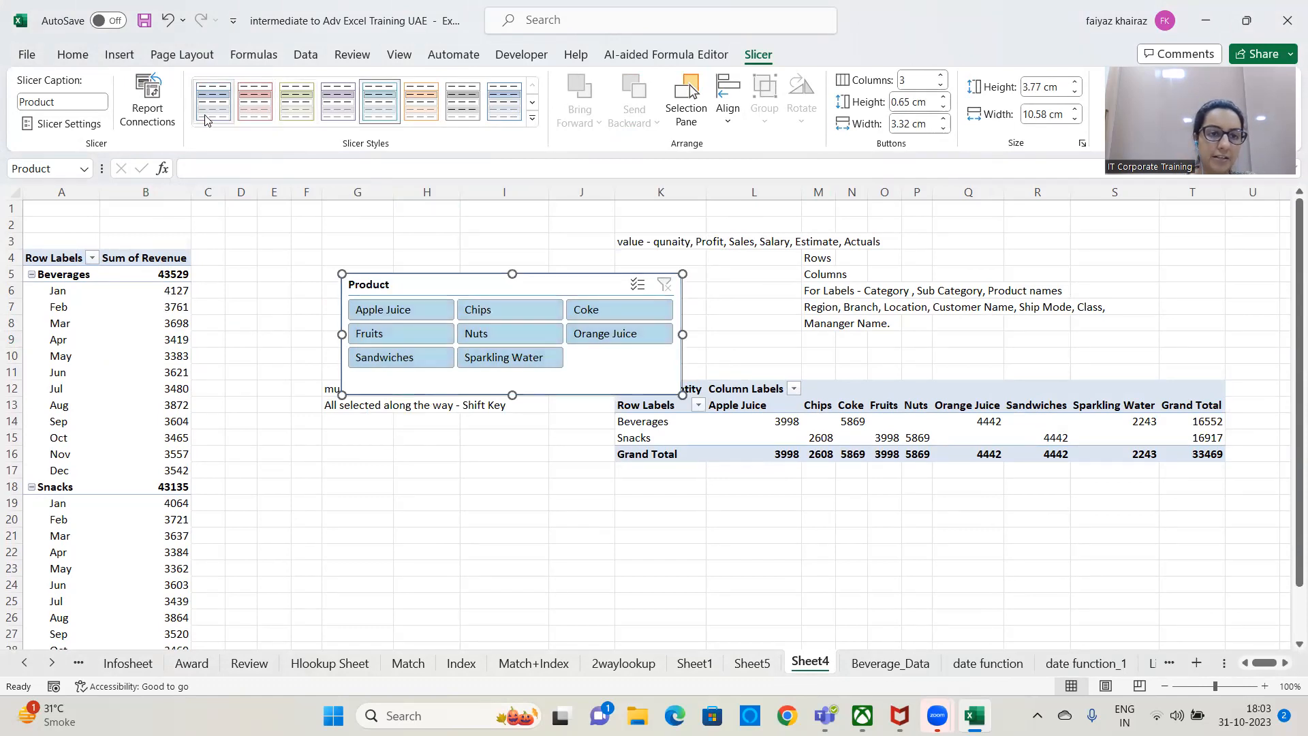
Apply the dark green slicer style to the Product slicer and move it over columns D to I above the notes.
left_click(297, 108)
left_click(532, 122)
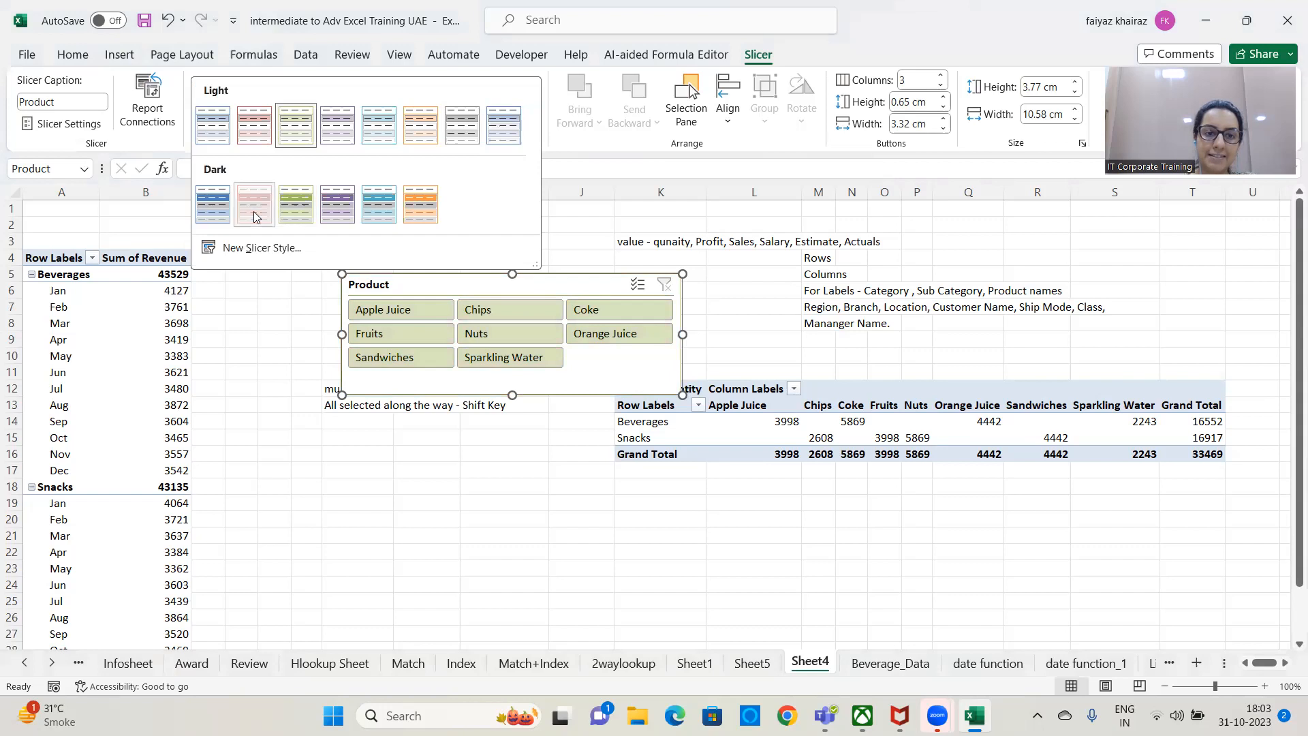
left_click(254, 207)
left_click(297, 109)
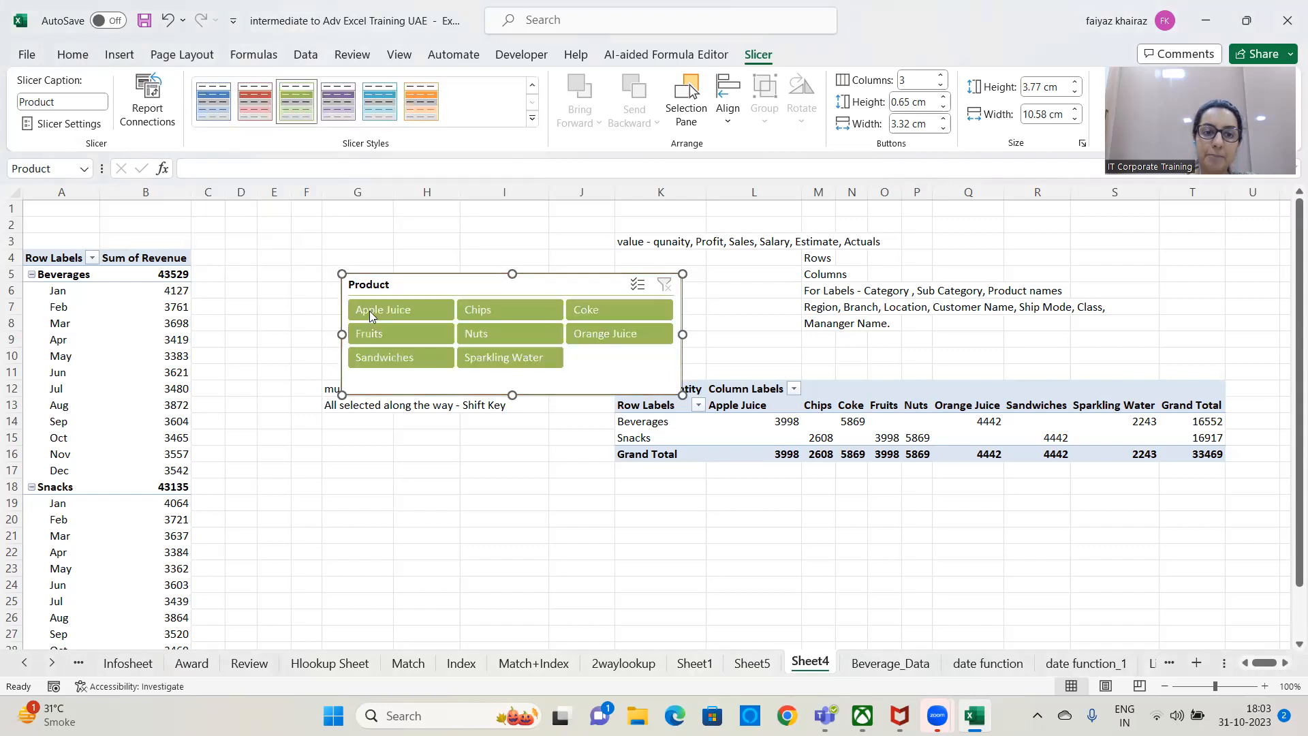
left_click_drag(483, 273, 374, 206)
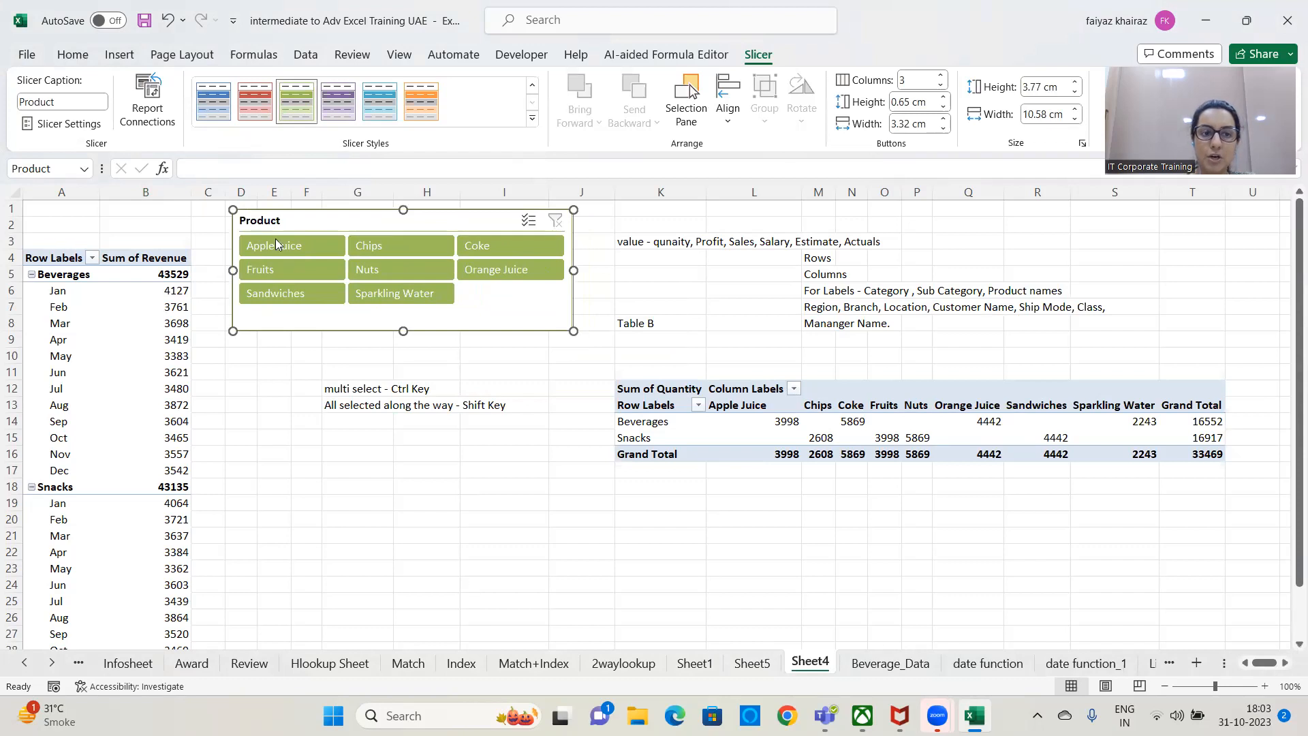
Change the slicer's caption to "Product Names".
left_click(69, 97)
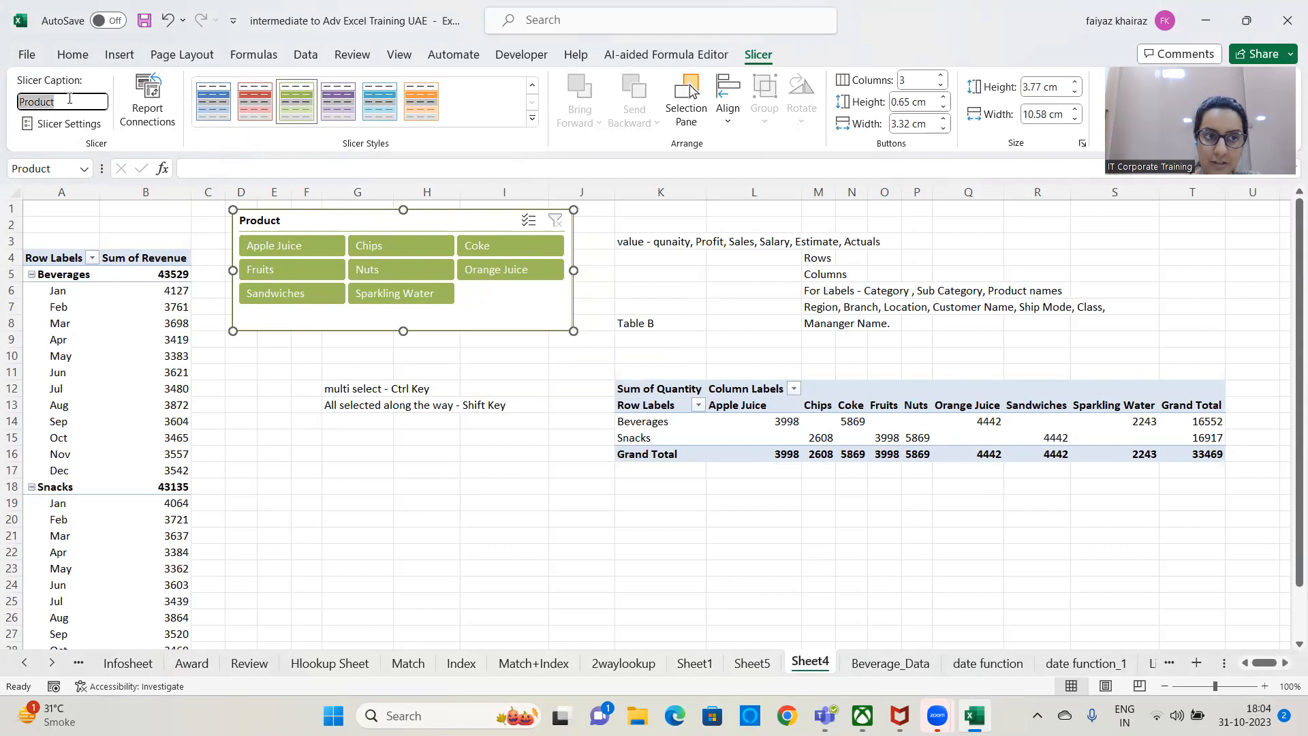
left_click(69, 99)
type("Names")
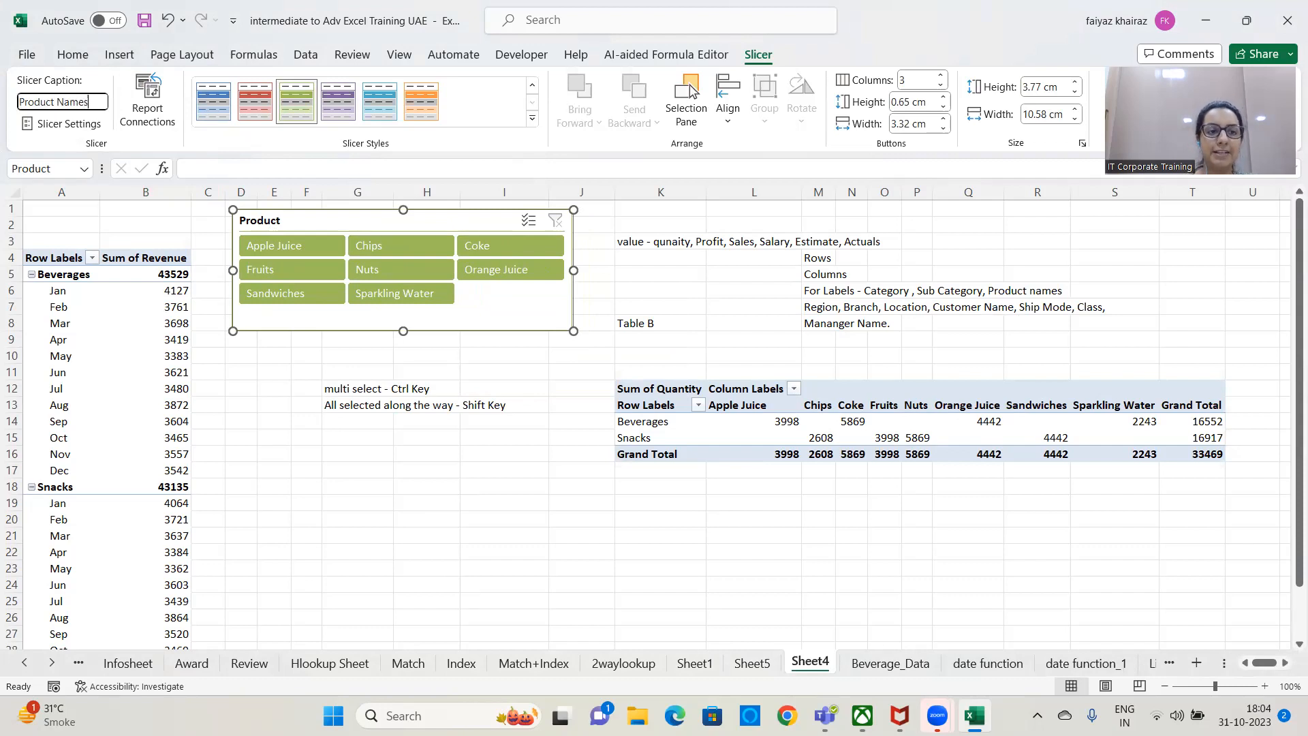
left_click(305, 420)
left_click(352, 218)
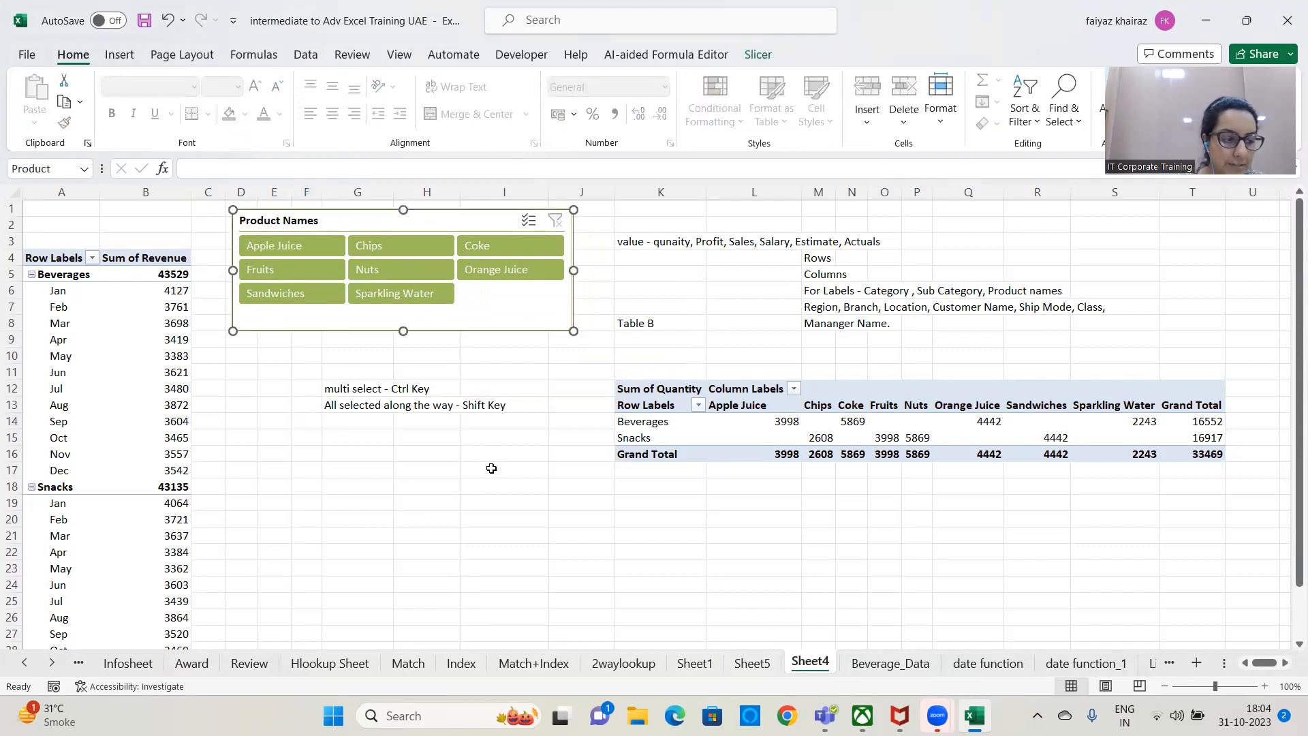
Shift the Product Names slicer to start at column G and stretch it to about 17.5 cm wide and 7.9 cm high.
left_click(760, 56)
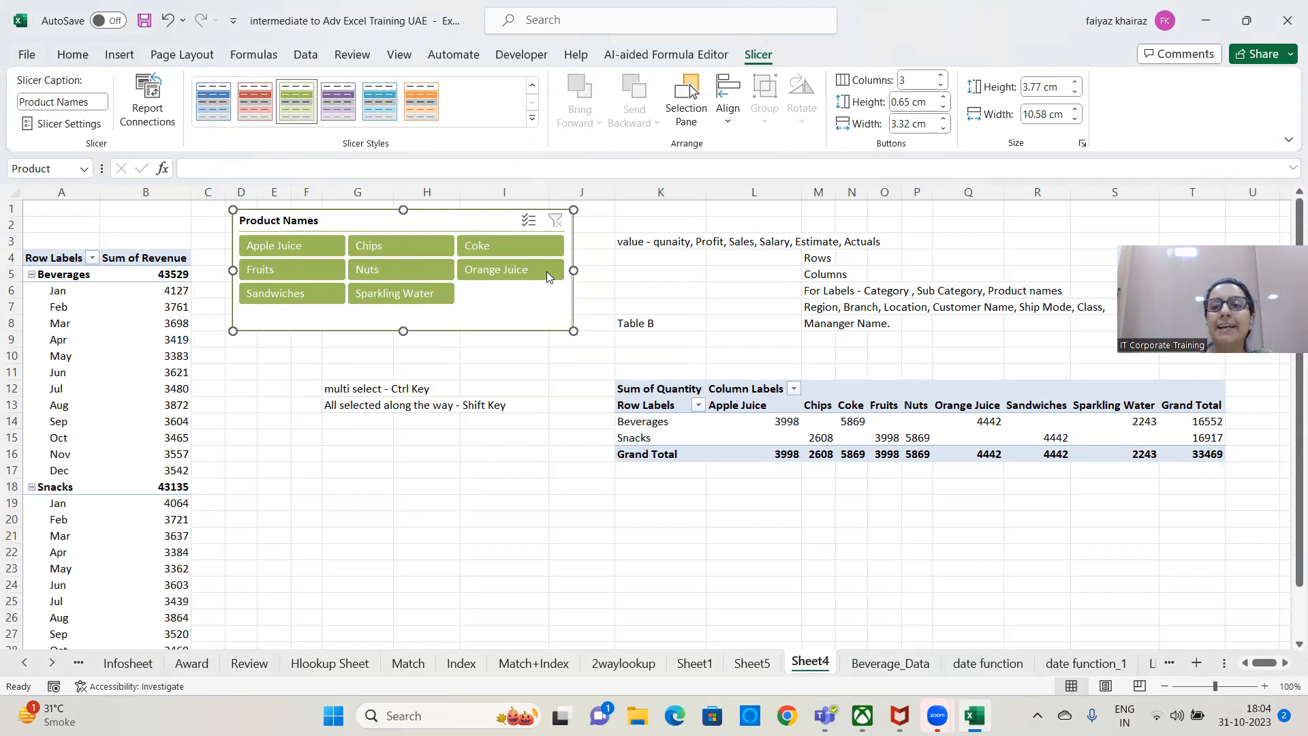
left_click_drag(443, 224, 537, 233)
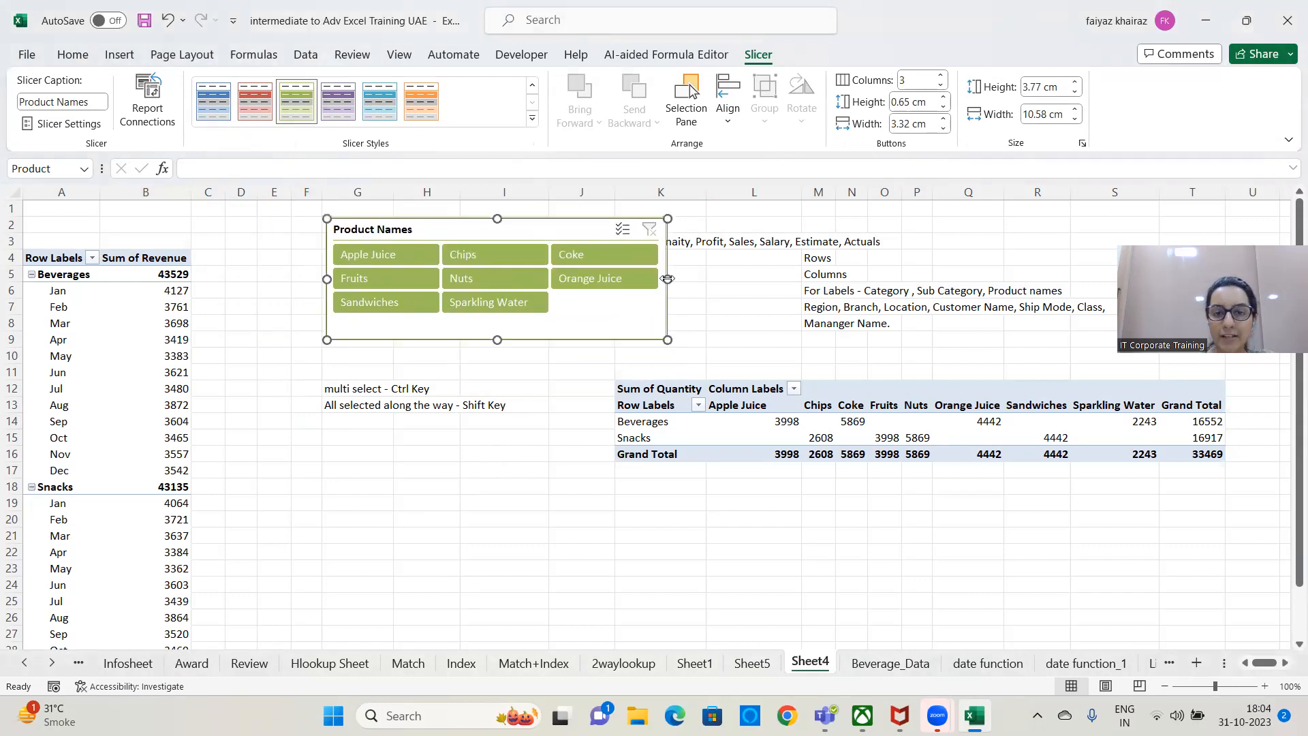
left_click_drag(670, 279, 890, 273)
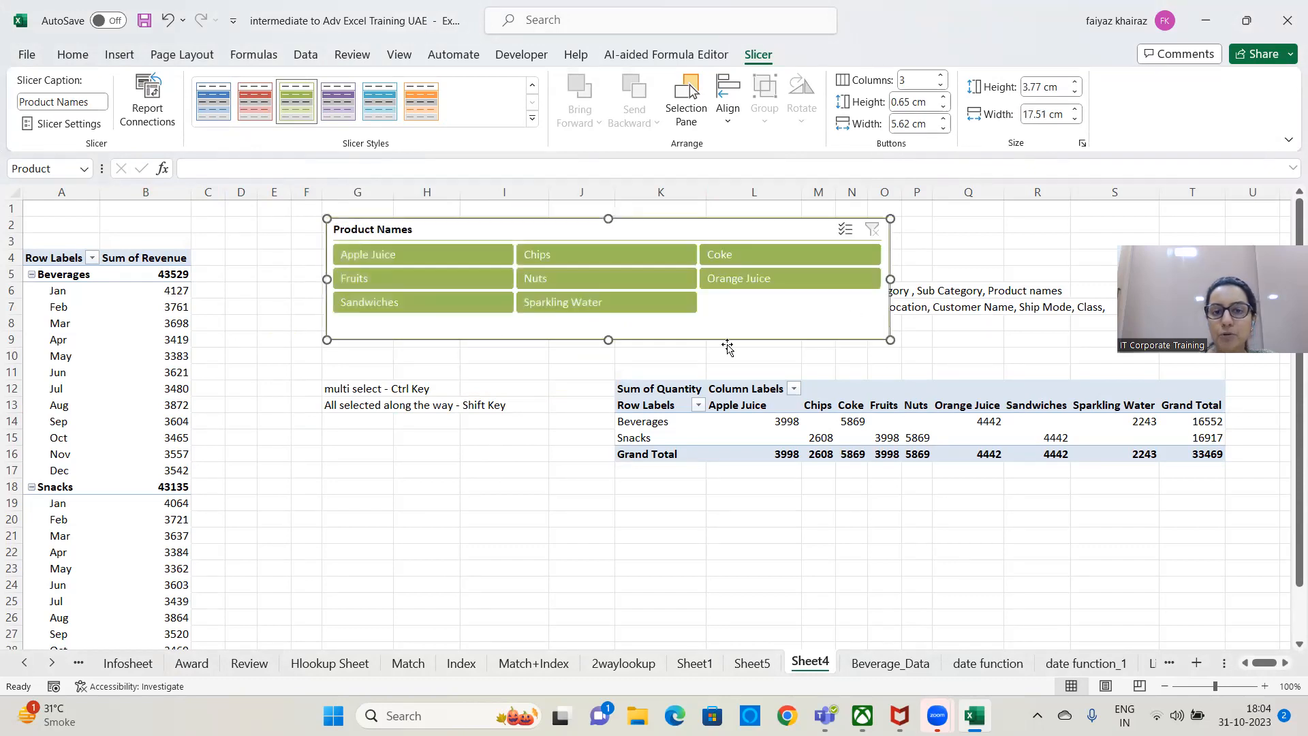
left_click_drag(609, 339, 621, 471)
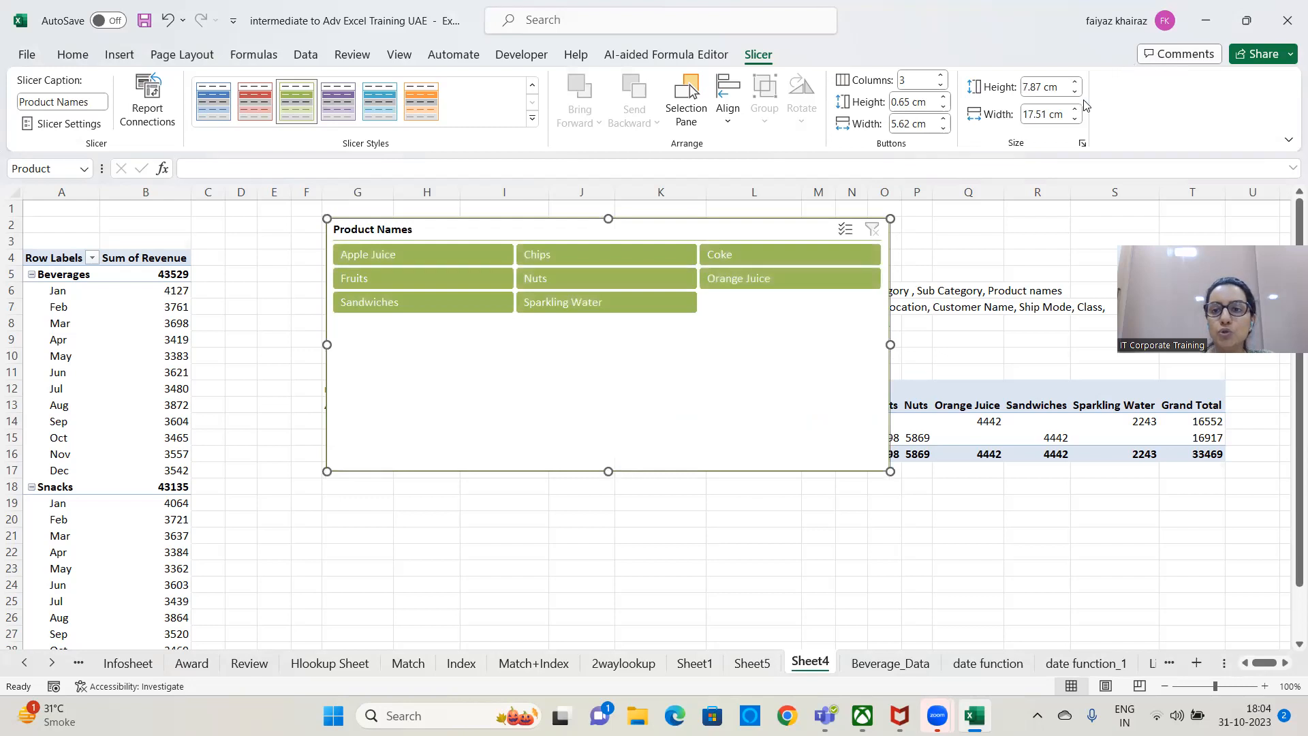
Reduce the Product Names slicer's size to a width of 16.9 cm and a height of 3.2 cm.
left_click(1075, 120)
left_click(1075, 120)
left_click(1075, 120)
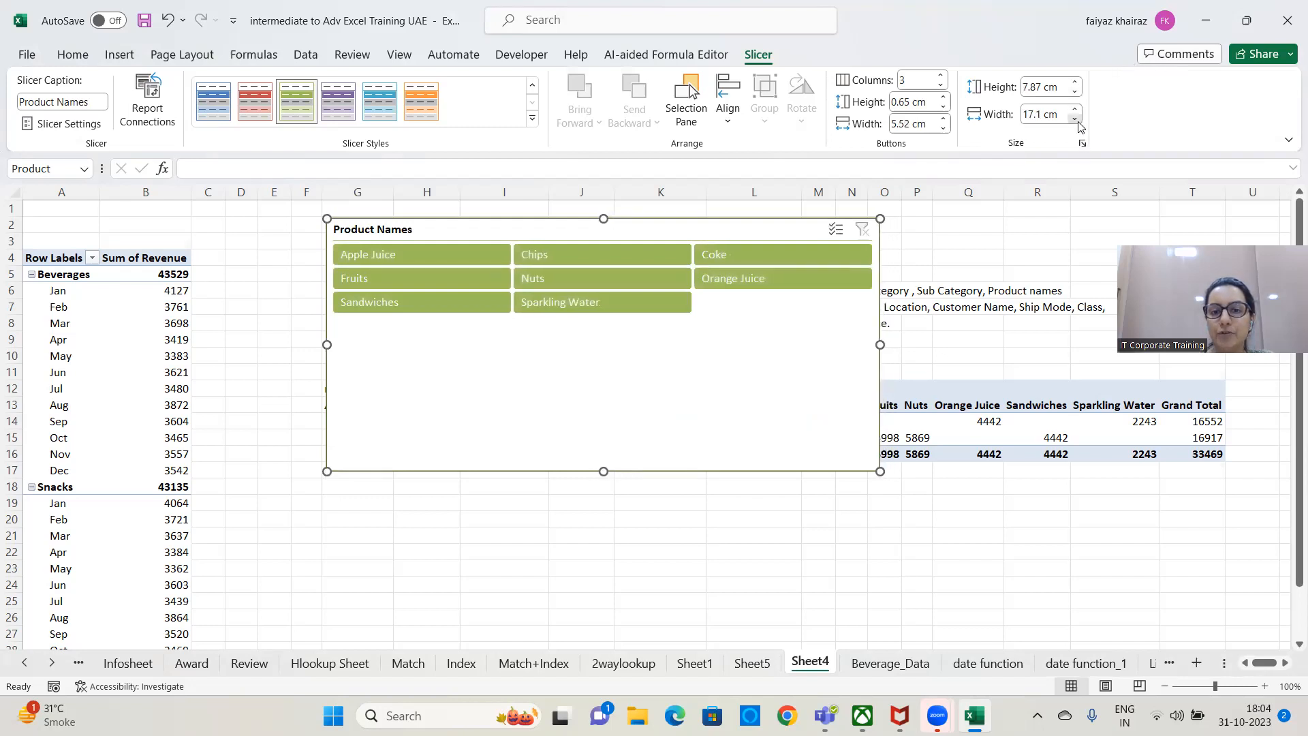
left_click(1074, 120)
left_click(1075, 120)
left_click(1075, 120)
left_click(1075, 92)
left_click(1075, 93)
left_click(1075, 92)
left_click(1075, 92)
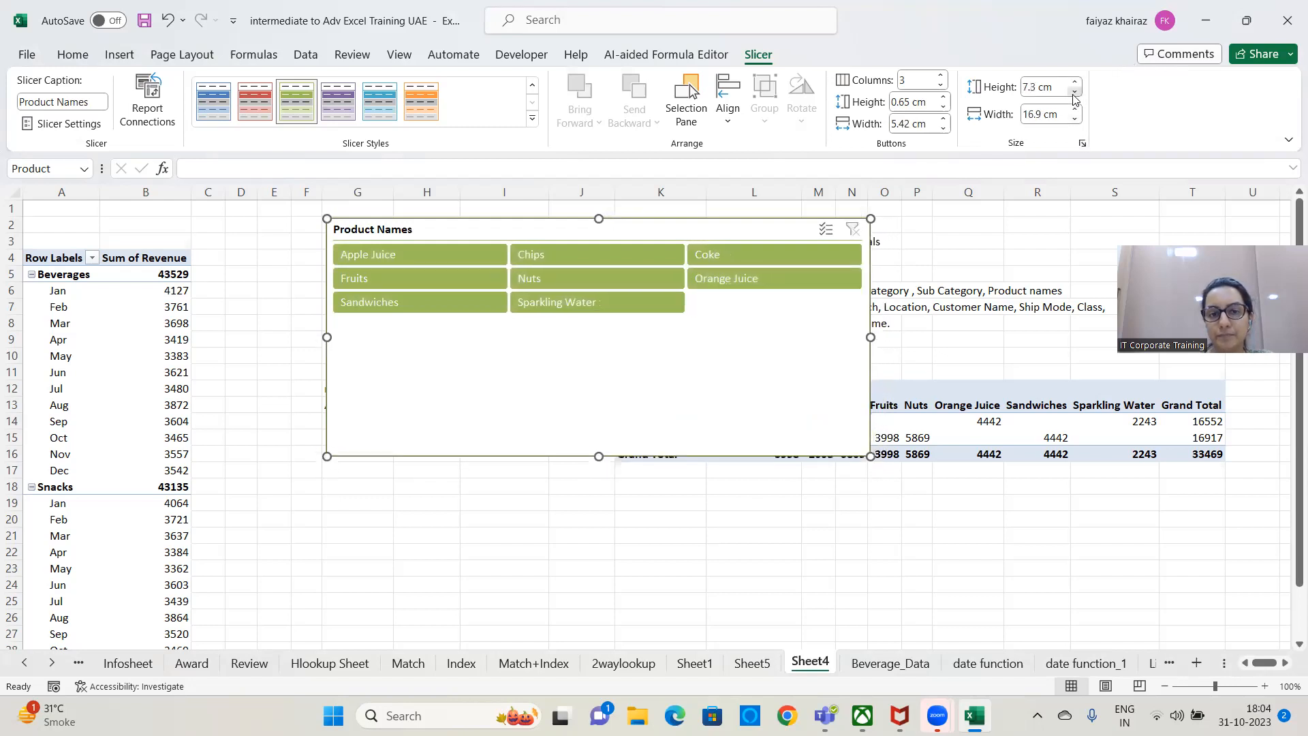
left_click(1074, 93)
left_click(1074, 93)
left_click(1074, 93)
left_click(1074, 93)
left_click(1074, 93)
left_click(1074, 93)
left_click(1075, 93)
left_click(1074, 92)
left_click(1074, 92)
left_click(1074, 92)
left_click(1075, 93)
left_click(1074, 93)
left_click(1074, 93)
left_click(1075, 93)
left_click(1075, 93)
left_click(1074, 92)
left_click(1075, 93)
left_click(1074, 93)
left_click(1075, 93)
left_click(1074, 92)
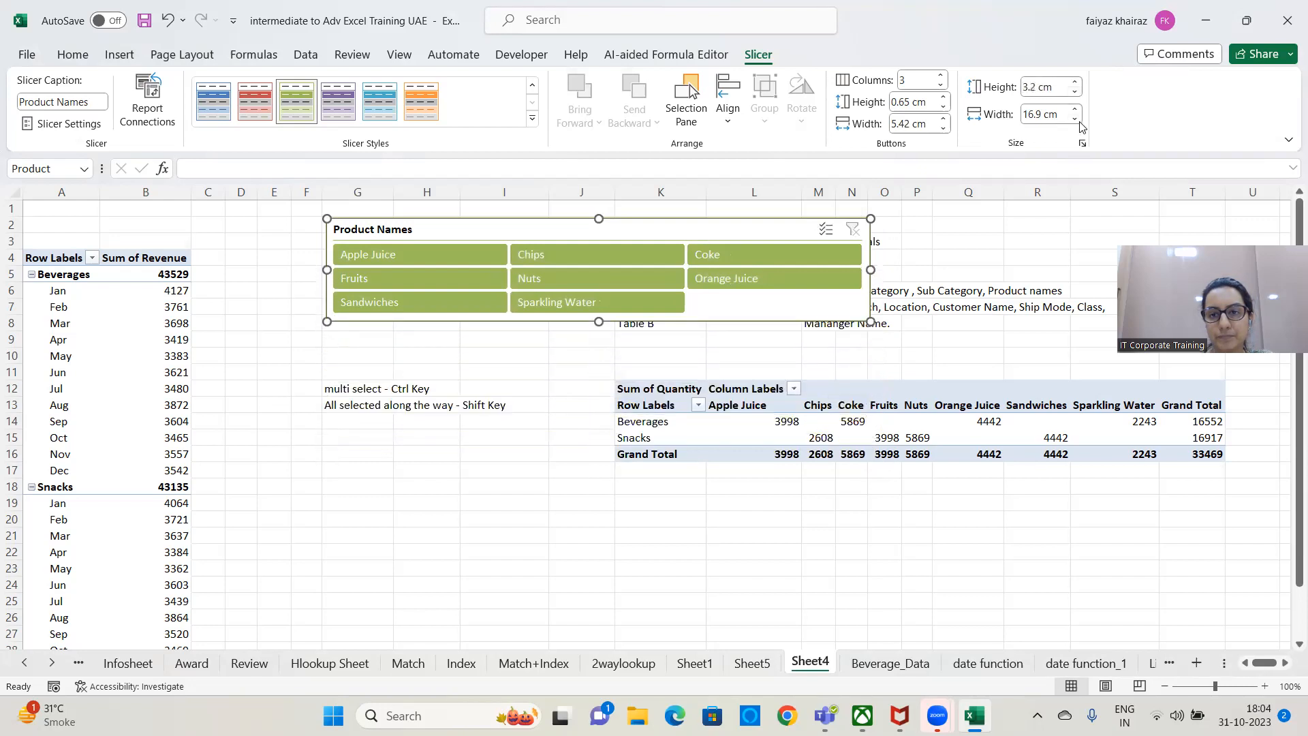
Reduce the Product Names slicer's width to 13.5 cm.
double_click(1076, 120)
double_click(1076, 120)
double_click(1077, 120)
left_click(1076, 120)
double_click(1076, 119)
left_click(1077, 120)
double_click(1077, 120)
double_click(1077, 120)
left_click(1076, 120)
double_click(1077, 120)
double_click(1077, 120)
double_click(1077, 120)
left_click(1076, 120)
double_click(1077, 120)
double_click(1077, 120)
double_click(1077, 120)
double_click(1076, 119)
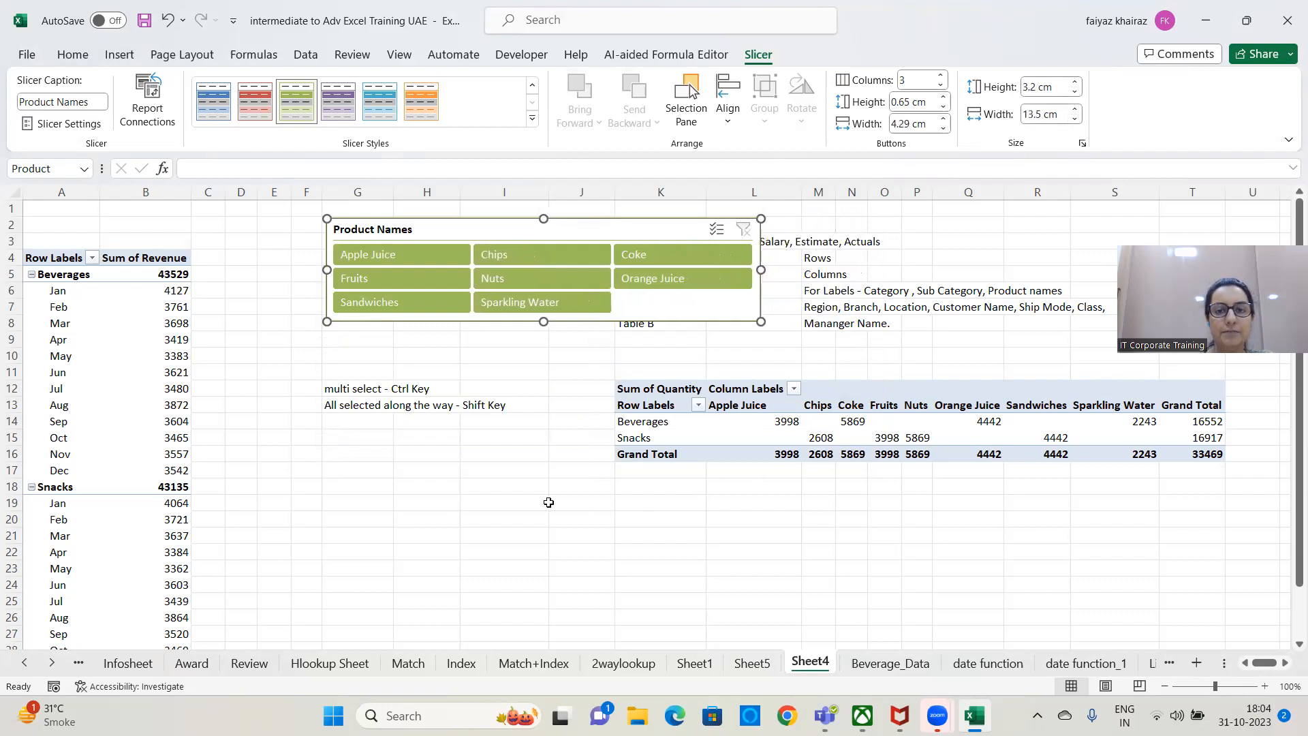
Move the resized Product Names slicer so it spans columns D to K above the notes, and deselect it.
left_click(491, 433)
left_click_drag(536, 232, 446, 225)
left_click(520, 340)
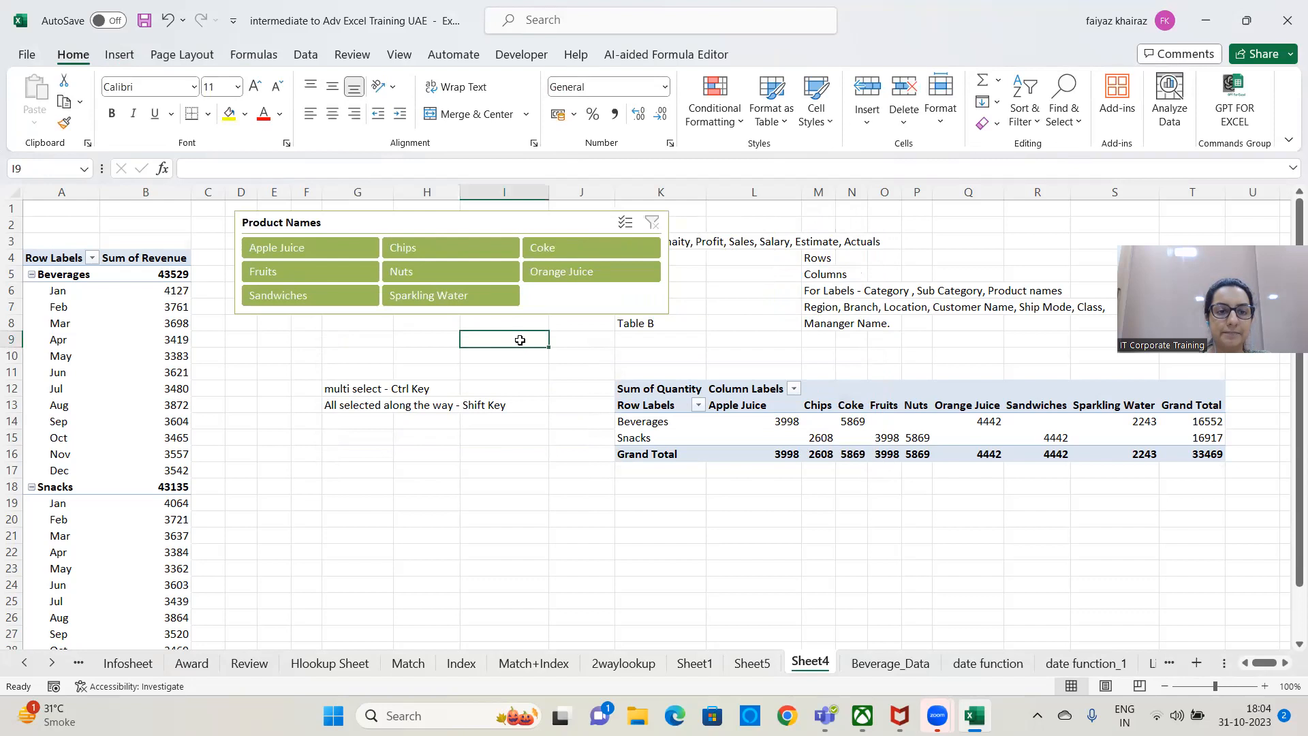
left_click(545, 307)
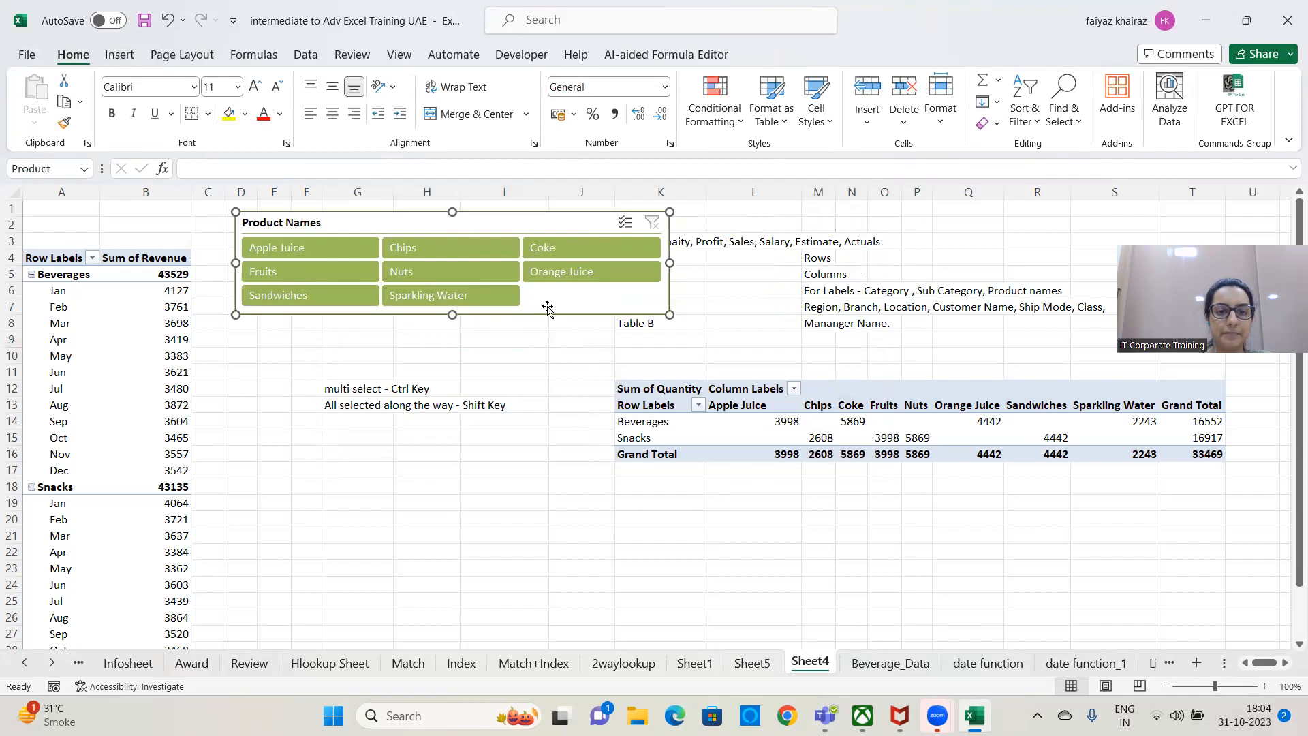
left_click(533, 370)
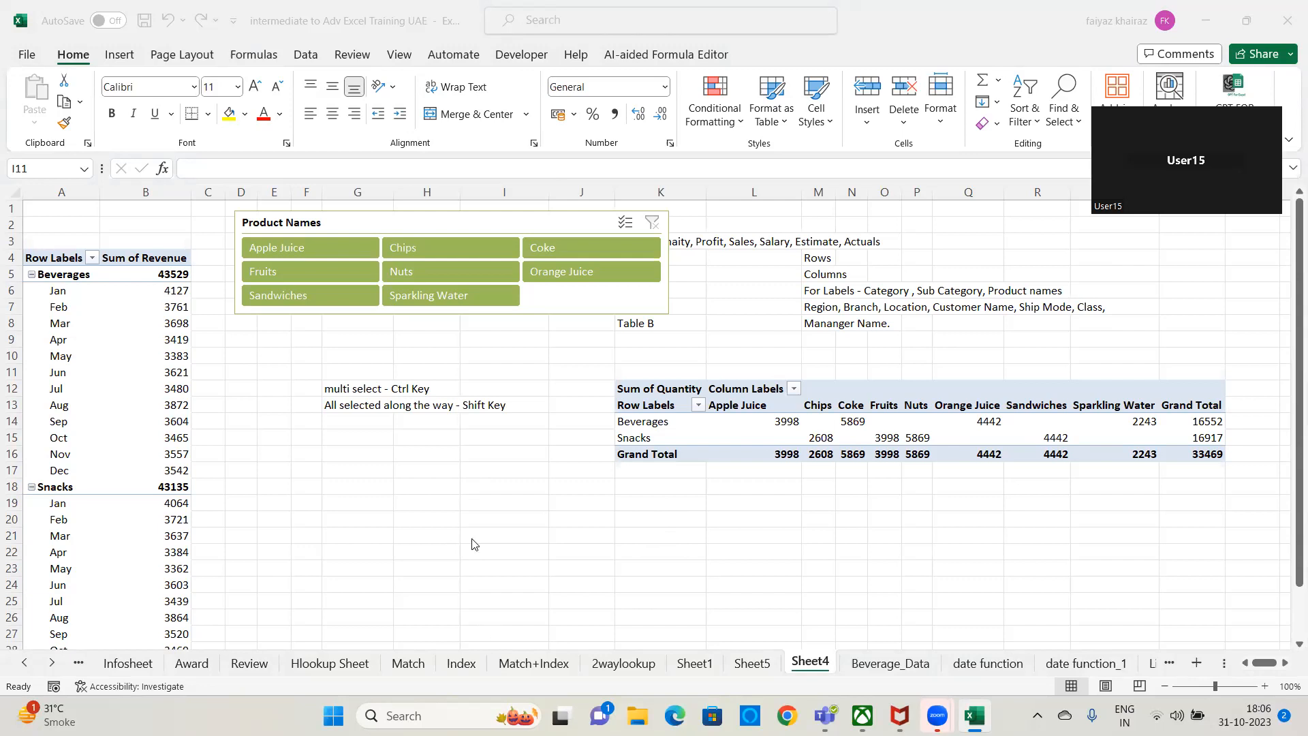
Delete the Product Names slicer from the sheet.
left_click(169, 424)
left_click_drag(482, 224, 651, 236)
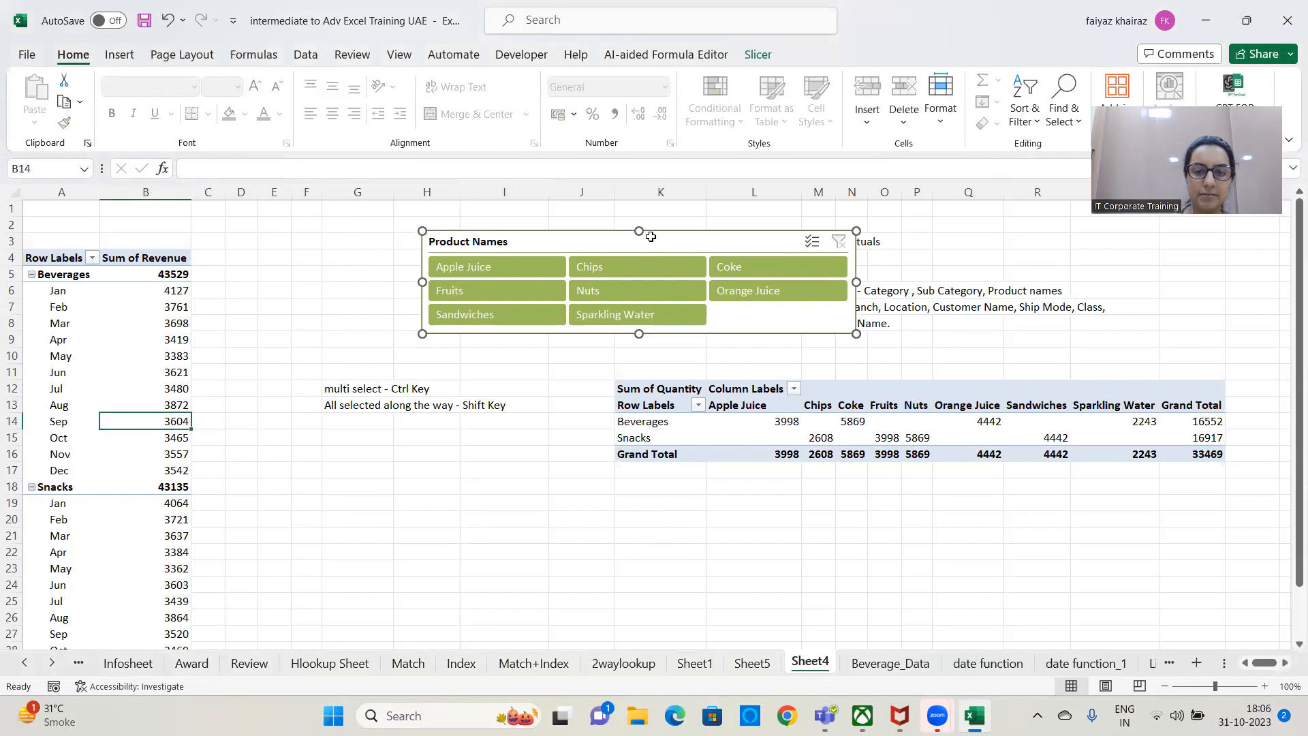
key("Delete")
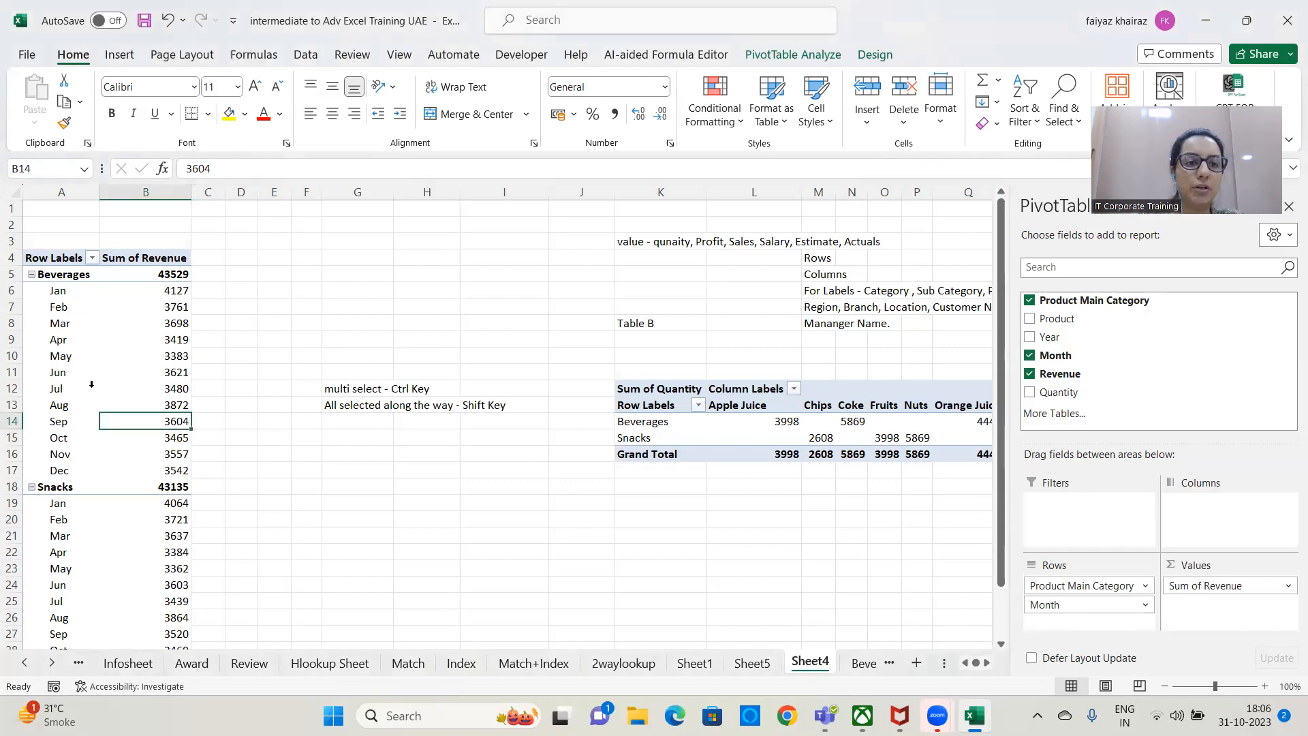
Collapse the Beverages and Snacks groups in the first PivotTable and check each category's revenue against the grand total.
left_click(32, 275)
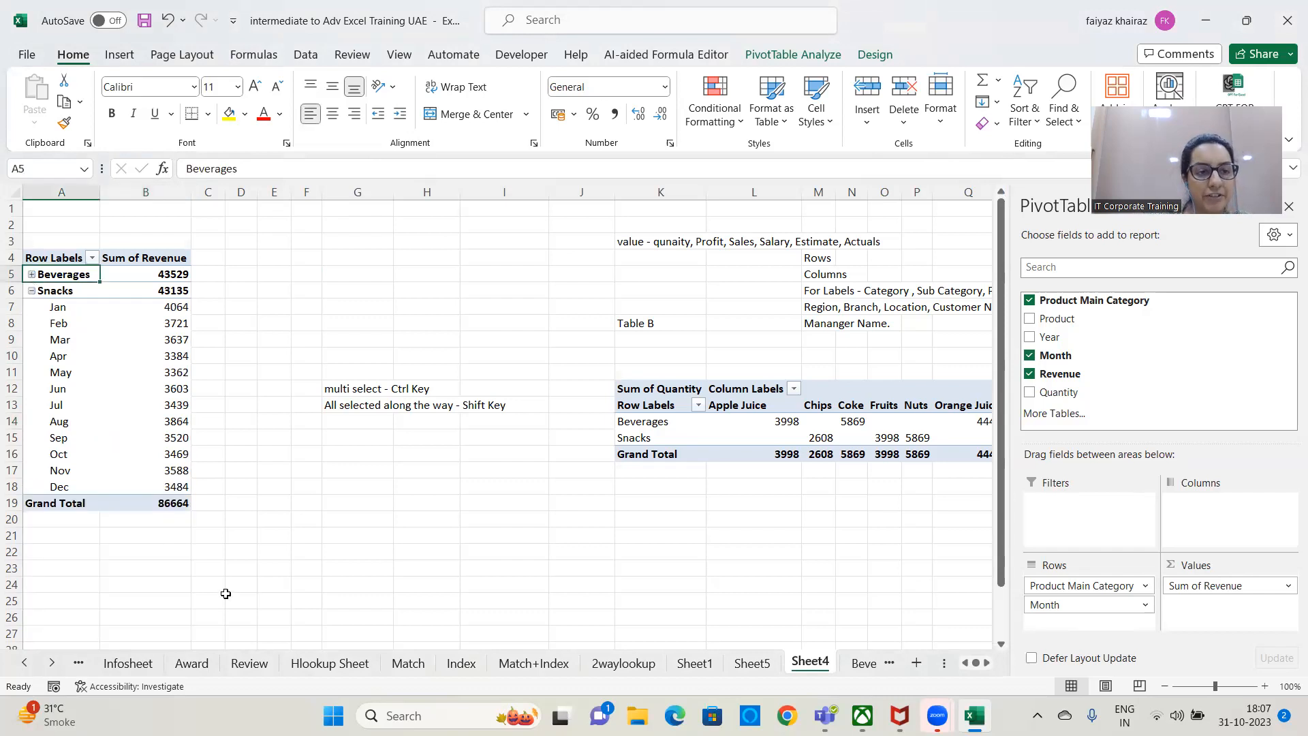
left_click(32, 291)
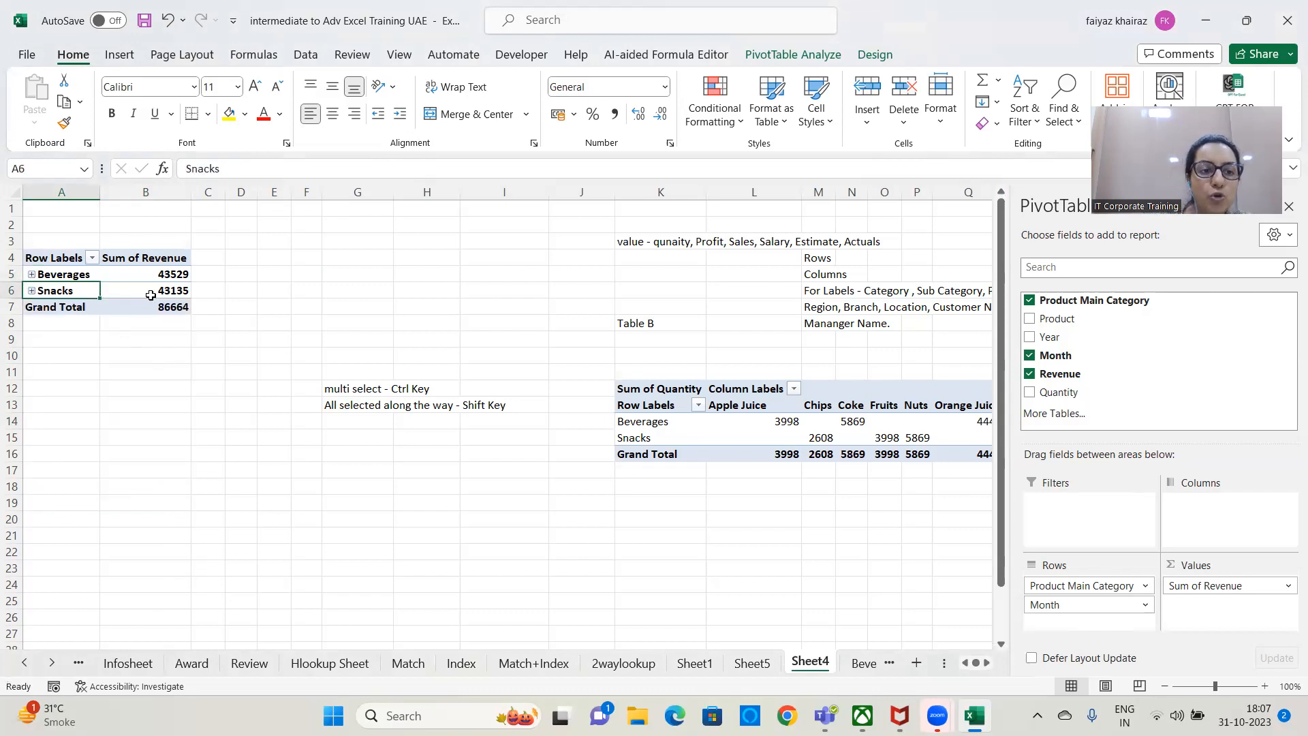
mouse_move(162, 293)
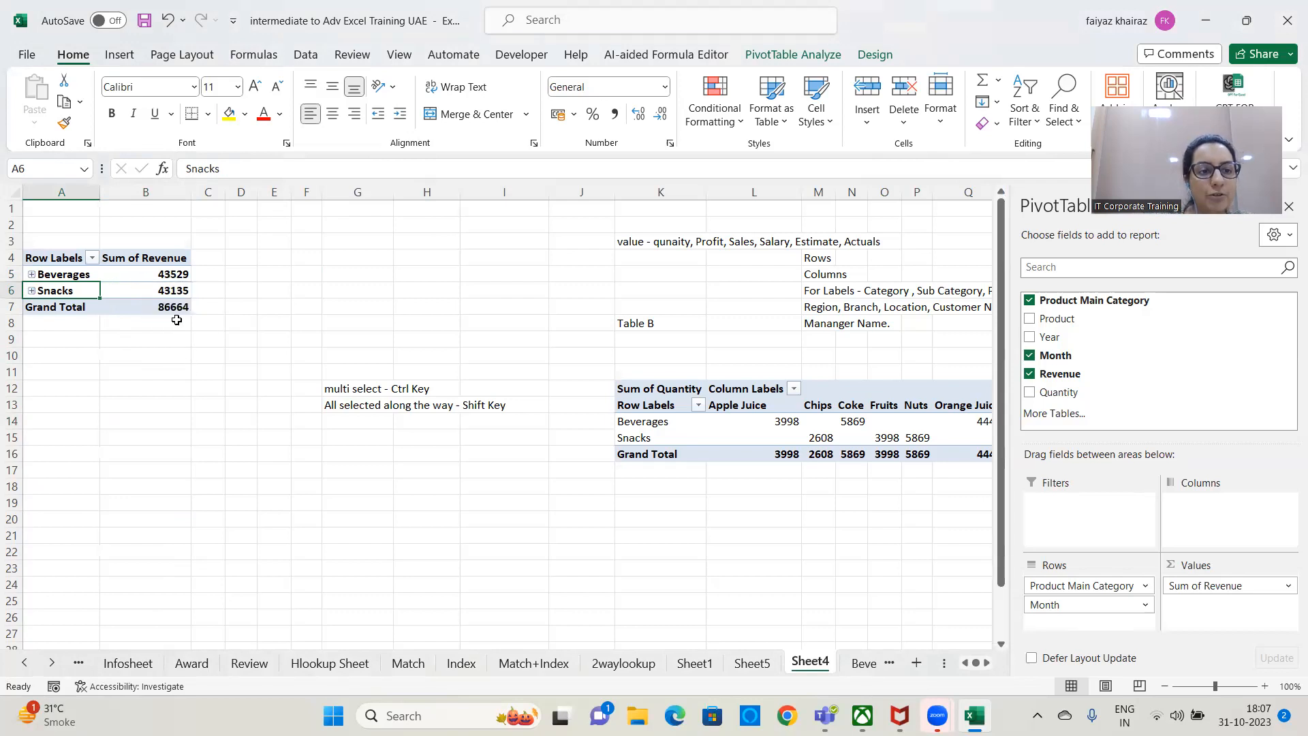
left_click(181, 308)
left_click(170, 274)
left_click(173, 290)
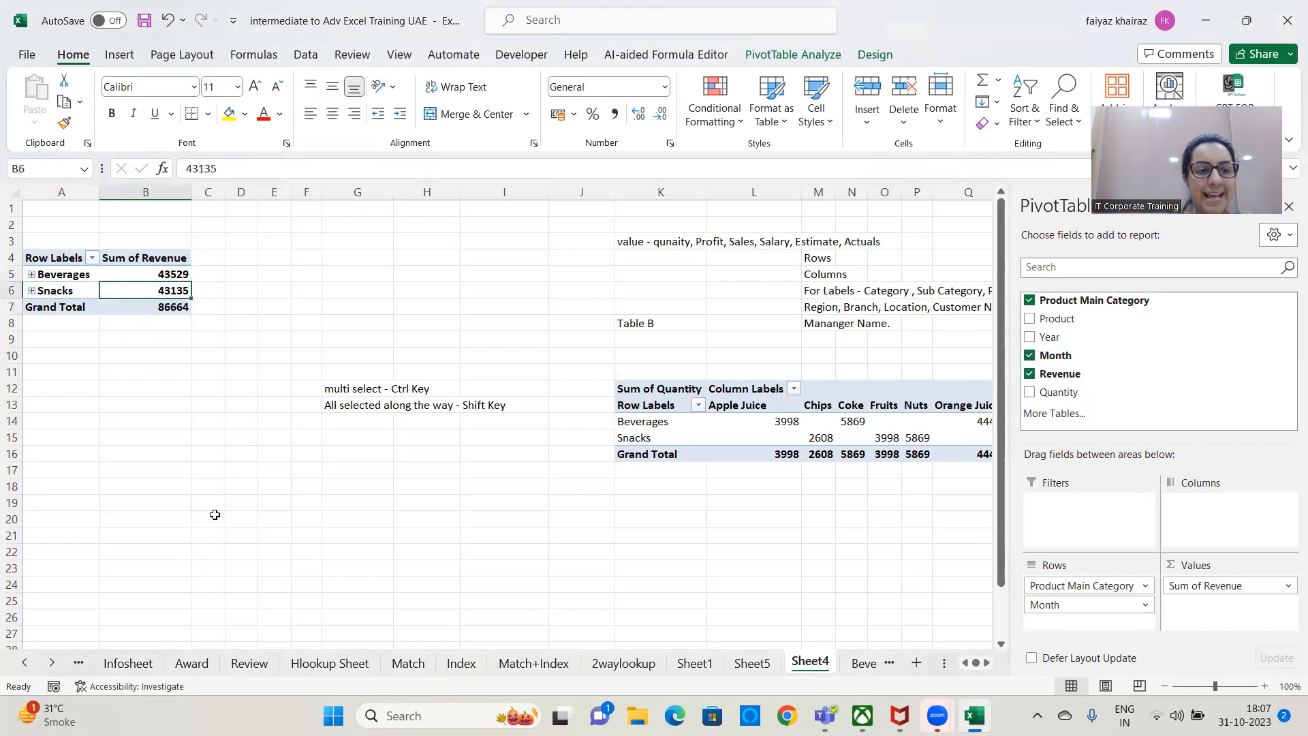
left_click(79, 275)
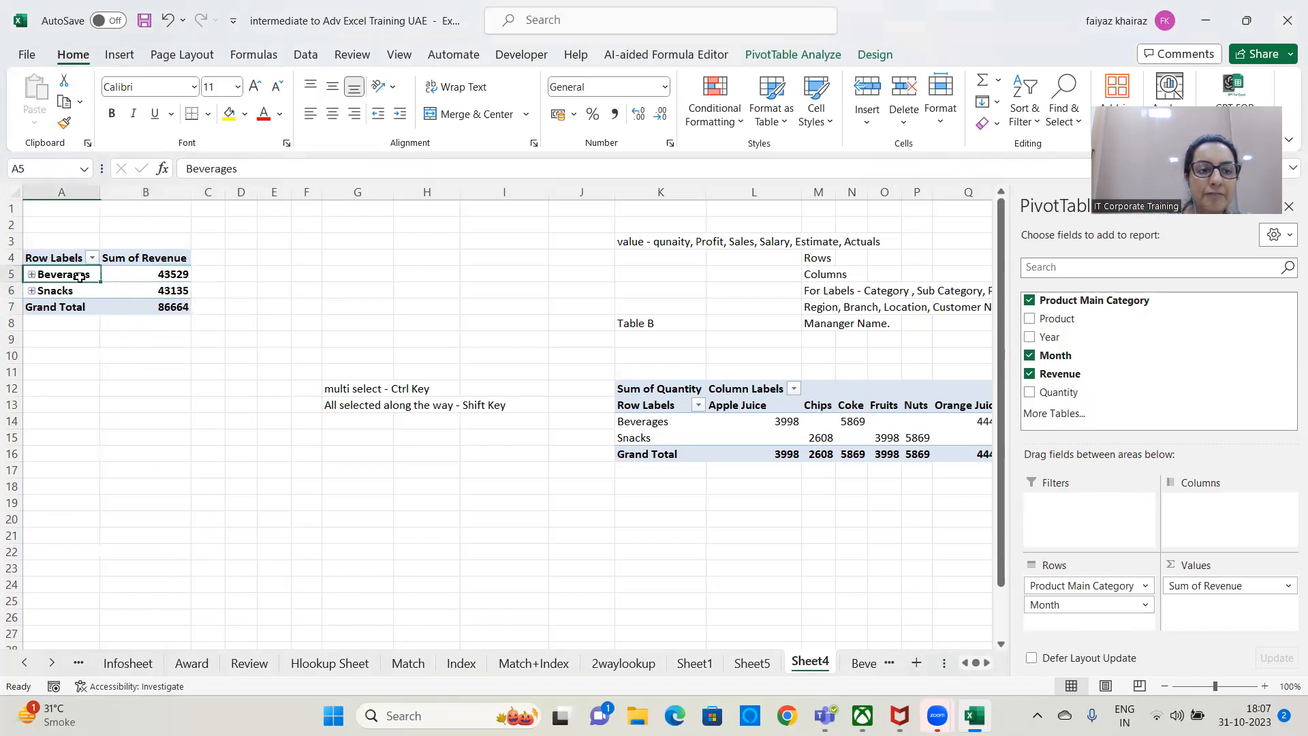
Expand and collapse all category groups in the first PivotTable, and expand Beverages alone before collapsing the field again.
left_click(792, 55)
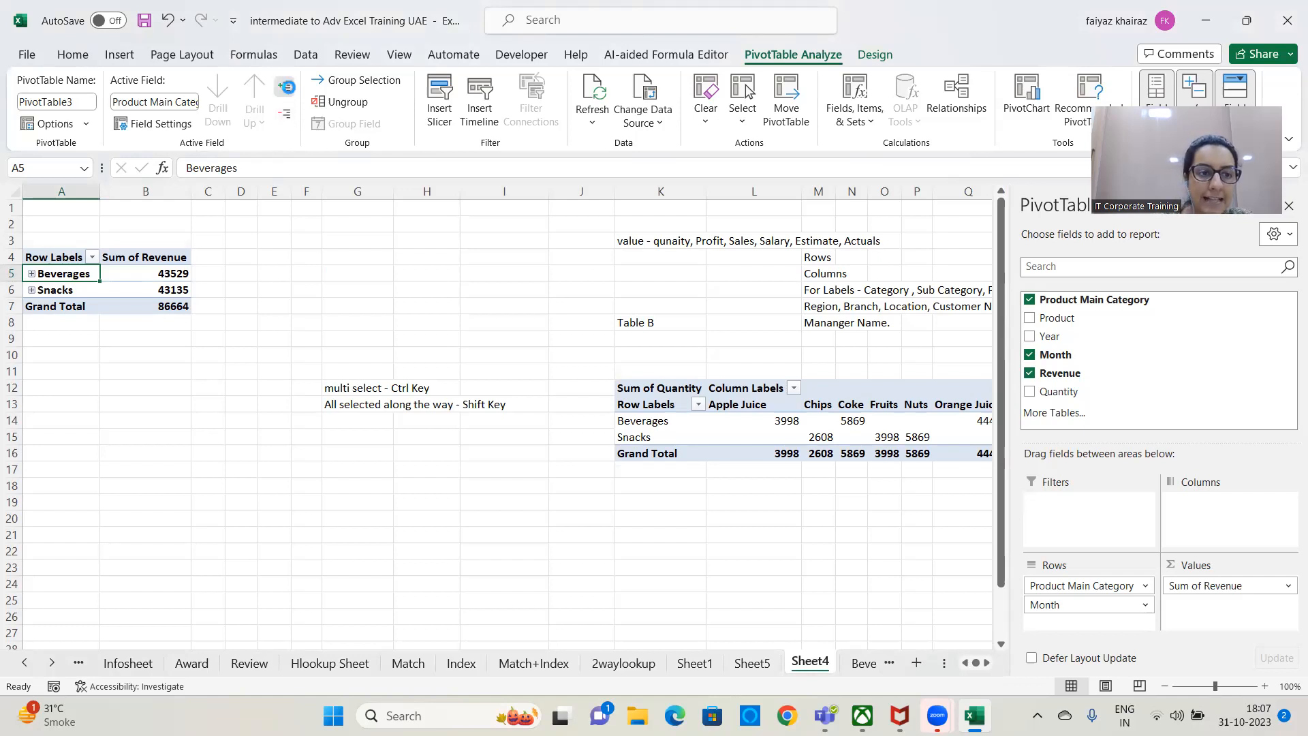
left_click(287, 89)
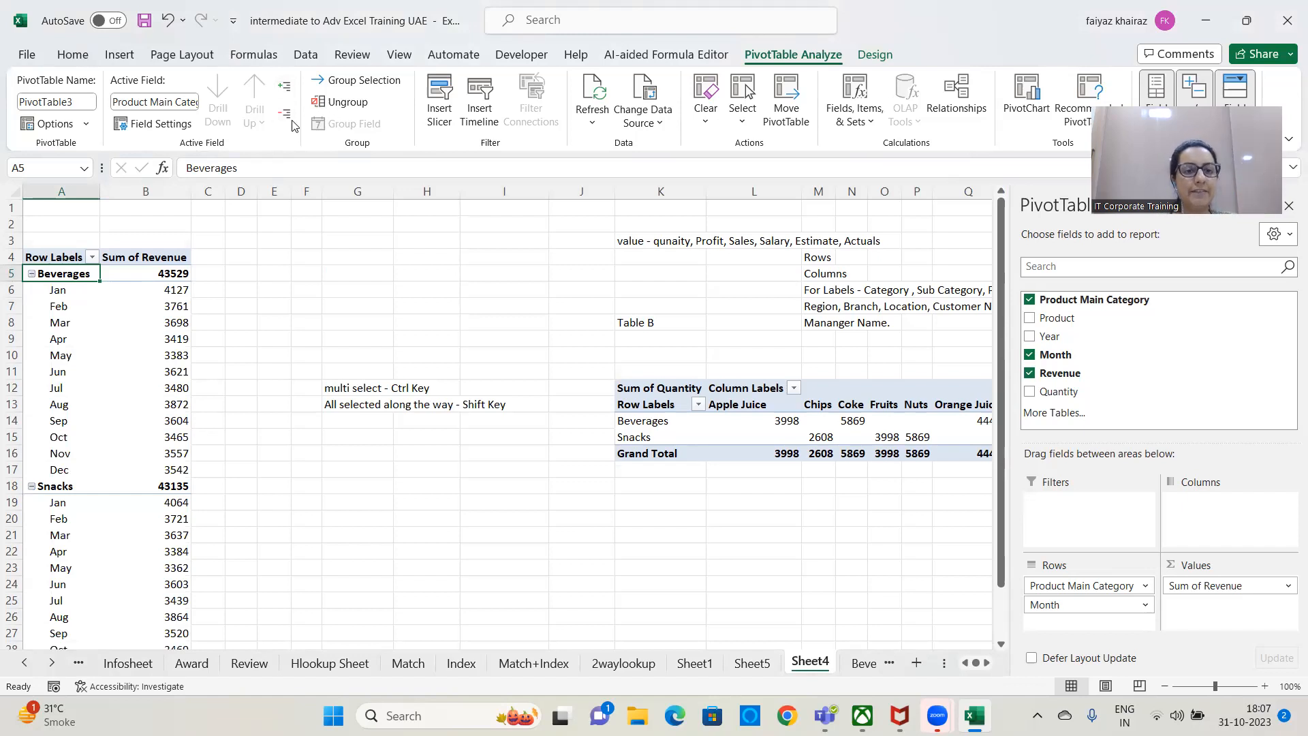
left_click(286, 116)
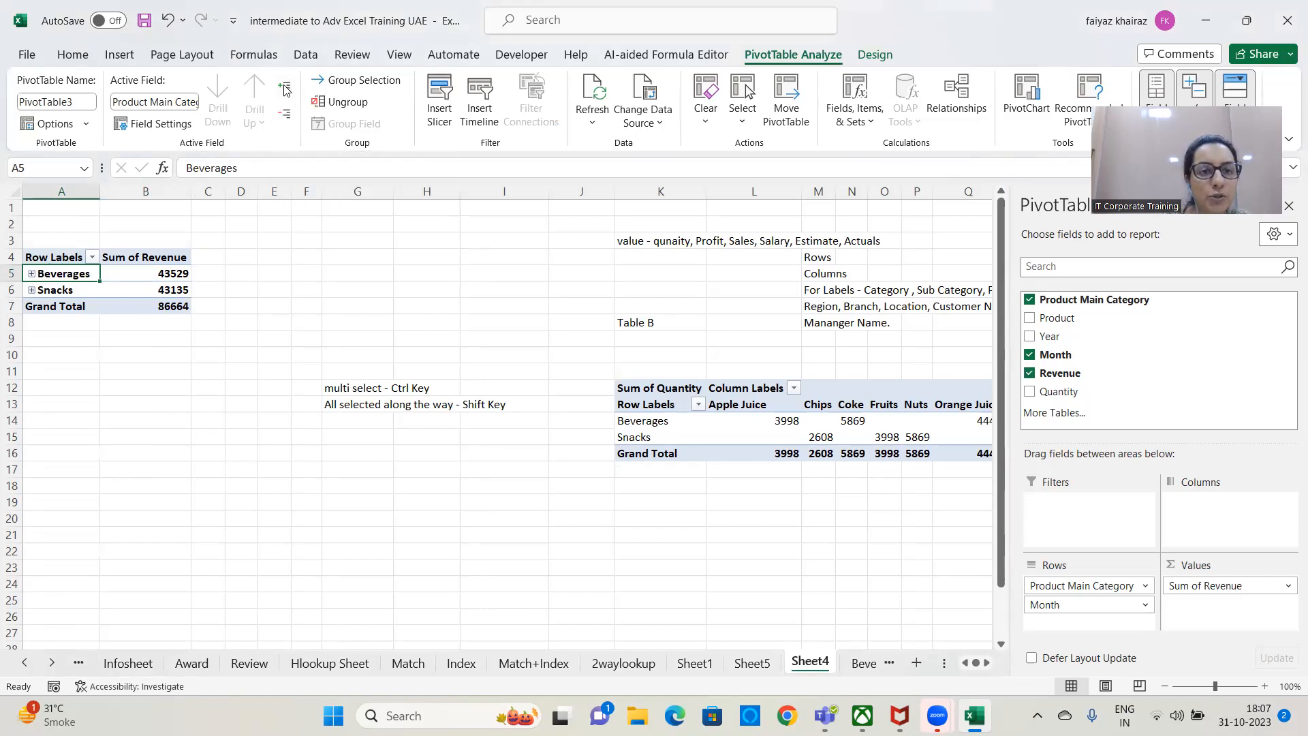
left_click(285, 90)
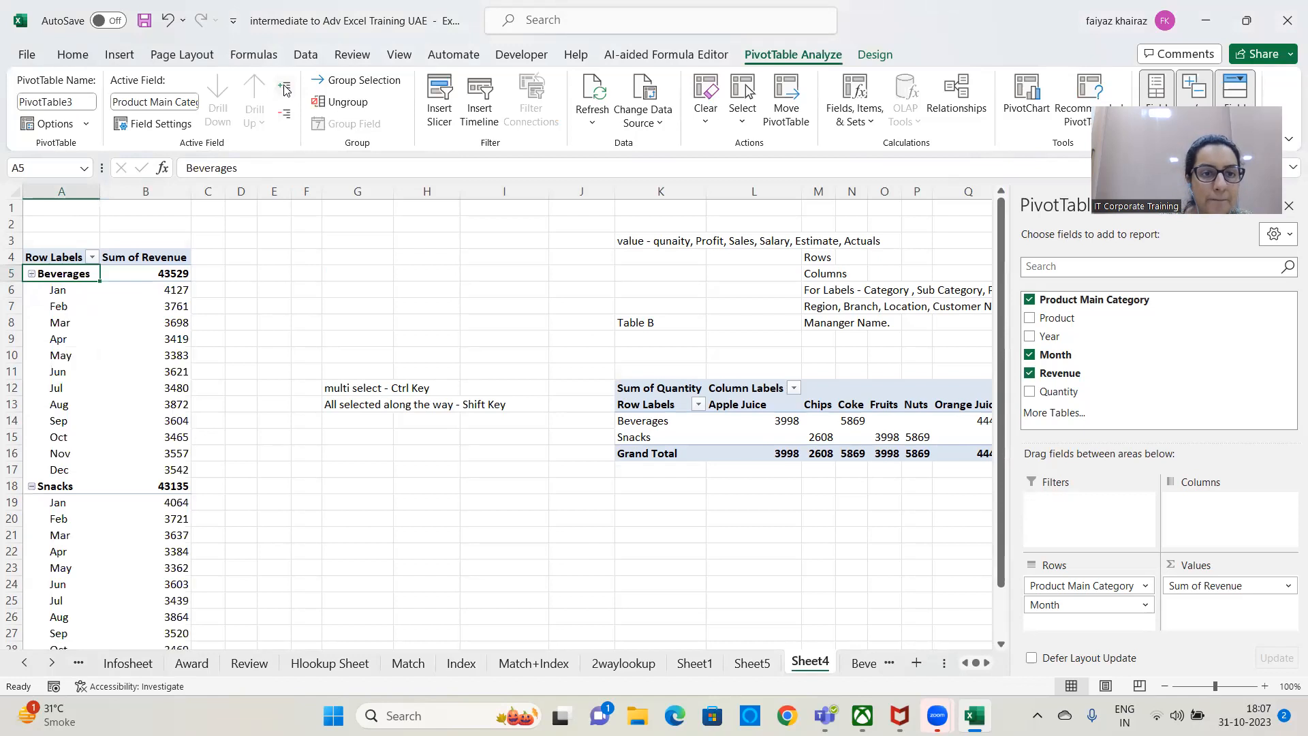
left_click(285, 122)
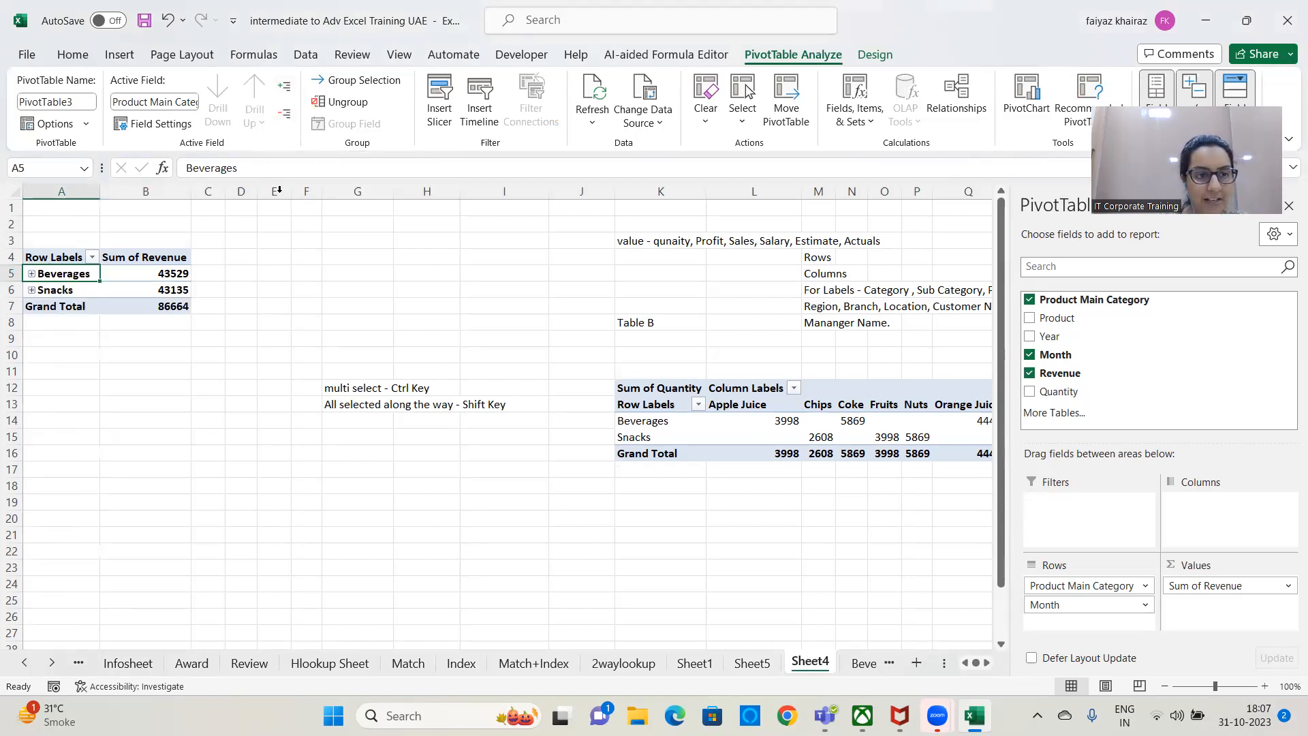
left_click(32, 274)
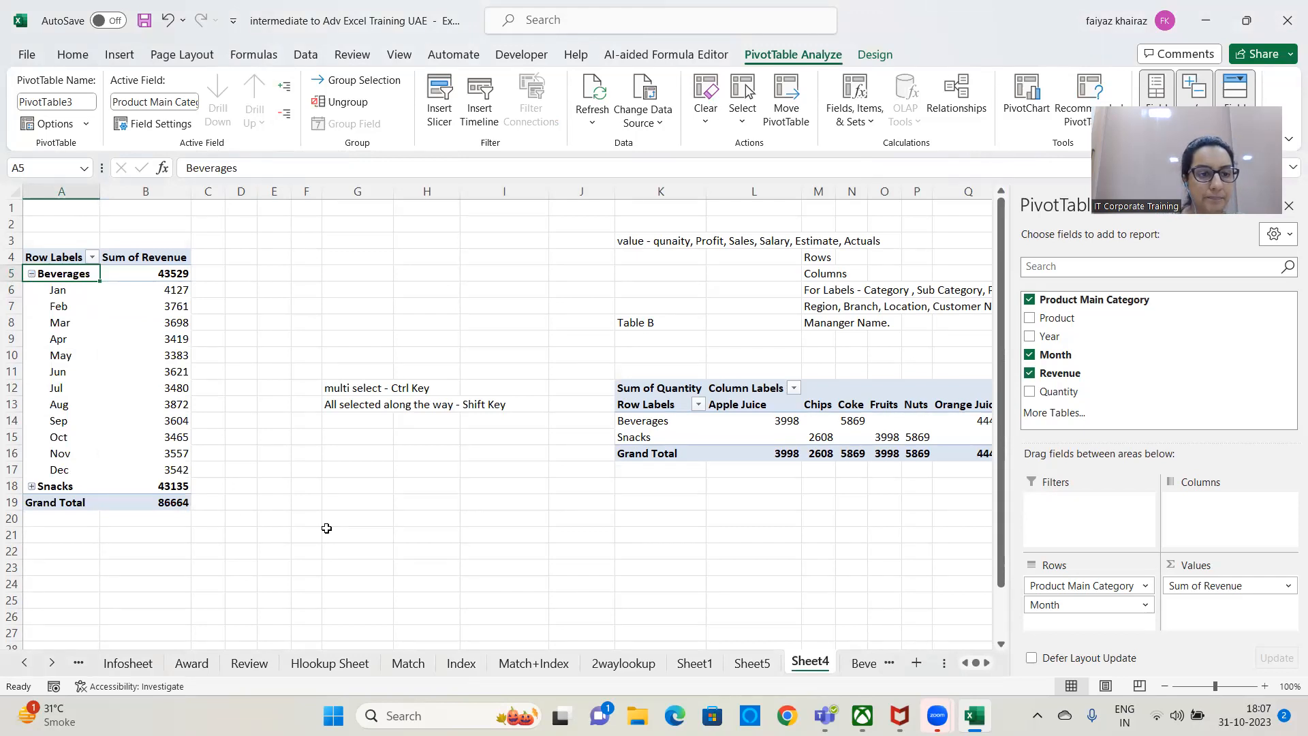
left_click(285, 114)
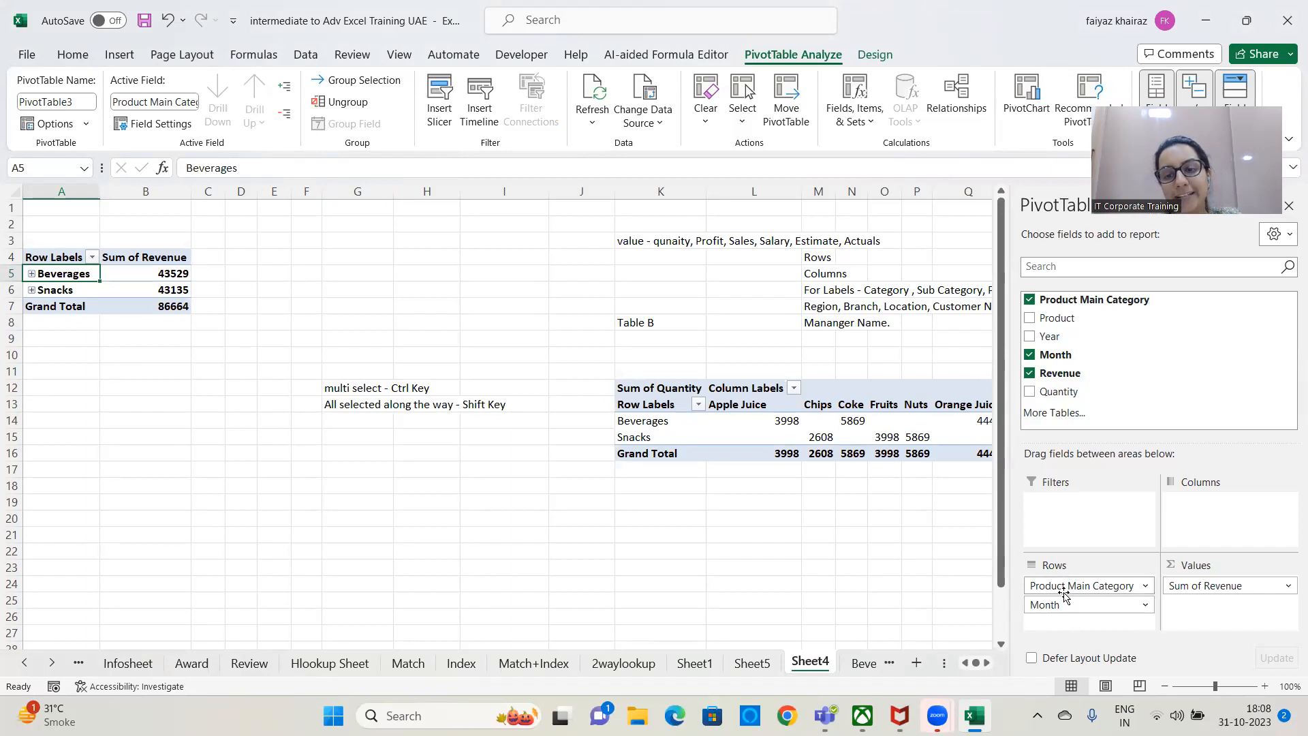
Swap Month for Product in the first PivotTable's rows, and clear both Product and Product Main Category from the rows.
left_click_drag(1043, 604, 870, 593)
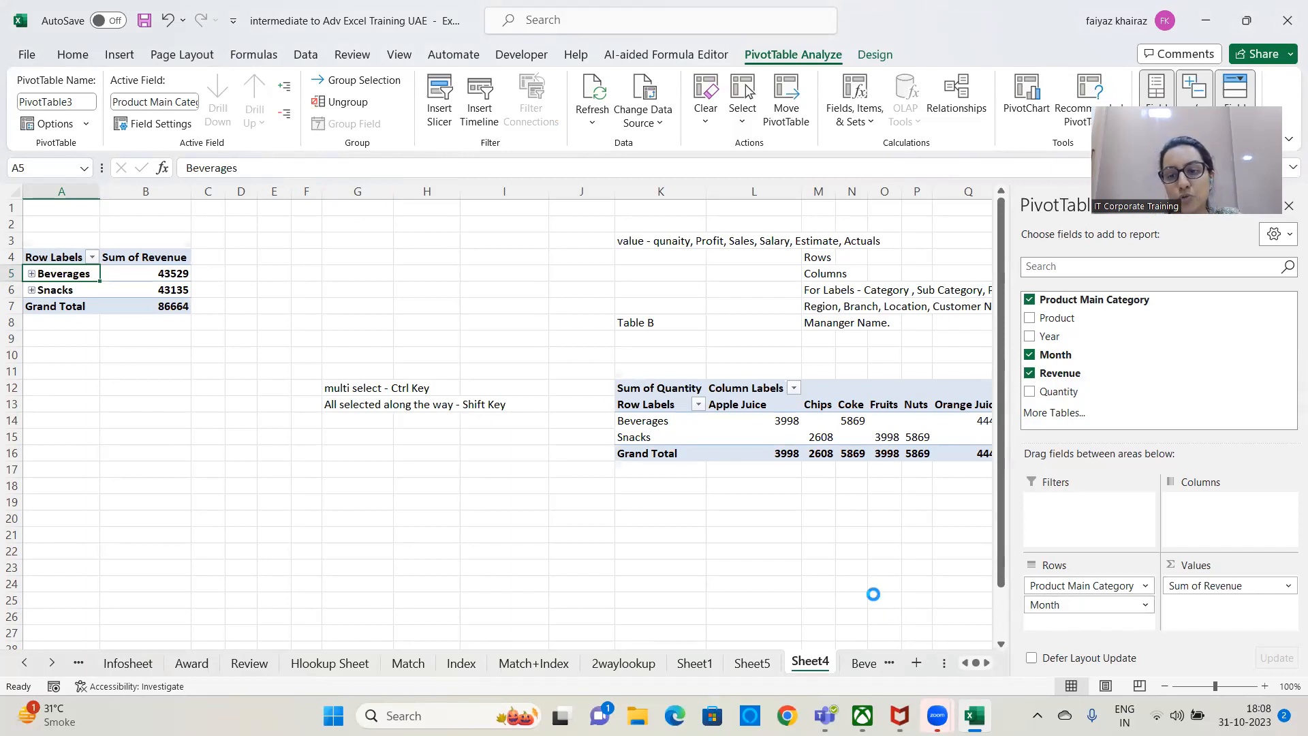
left_click_drag(1055, 320, 1095, 611)
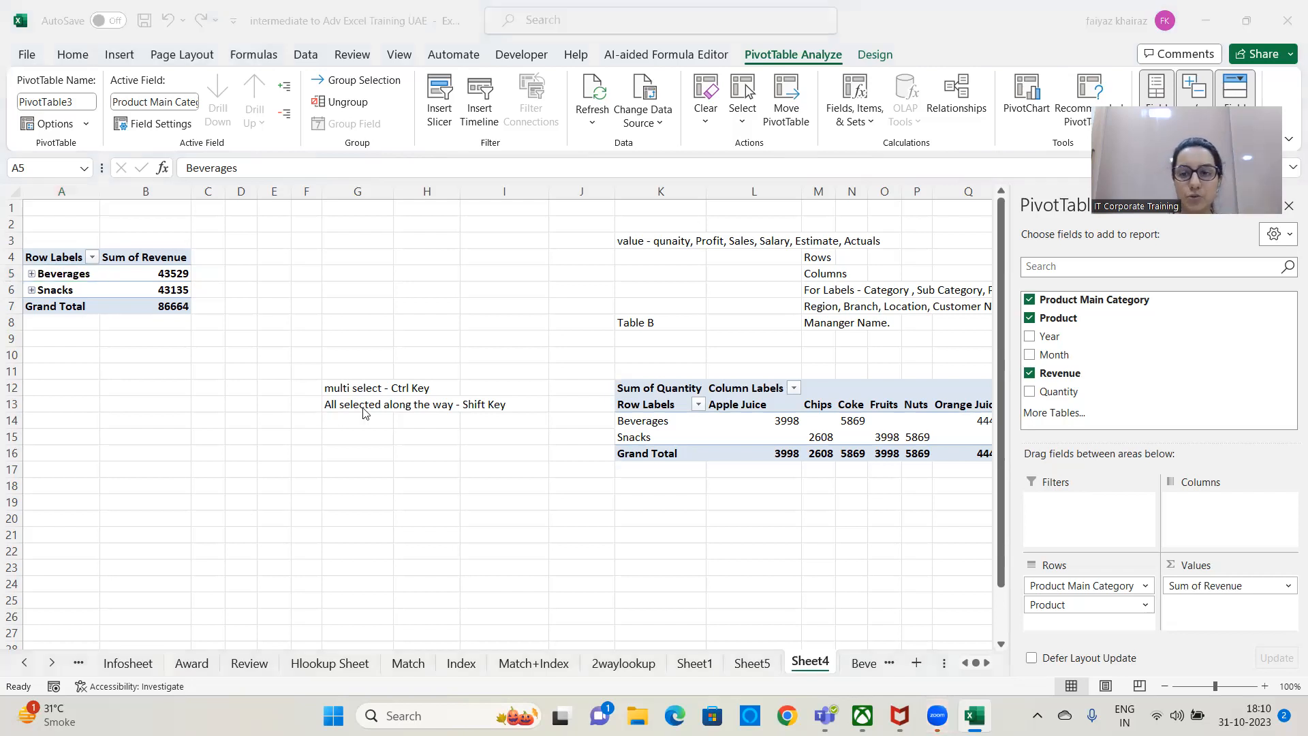
left_click(794, 564)
left_click_drag(1071, 588, 896, 600)
left_click_drag(1058, 593, 874, 583)
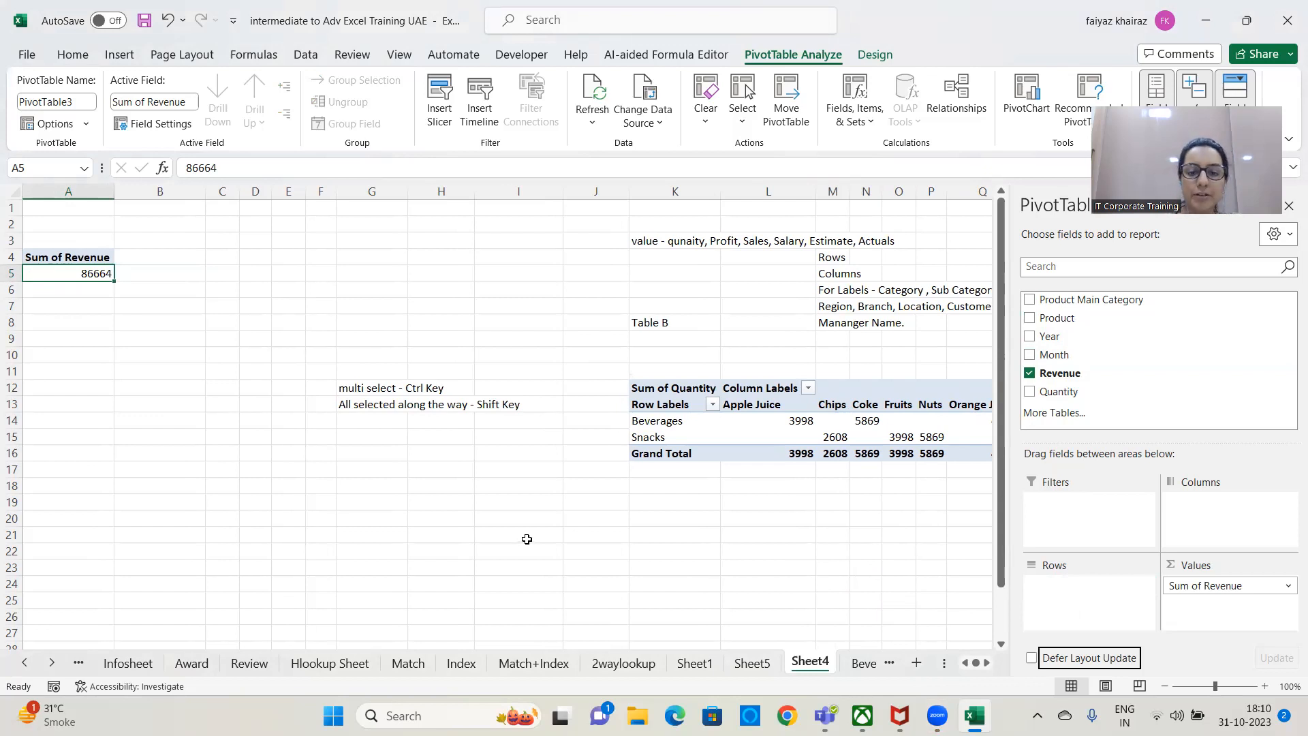
left_click(51, 663)
left_click(51, 664)
left_click(51, 664)
left_click(51, 664)
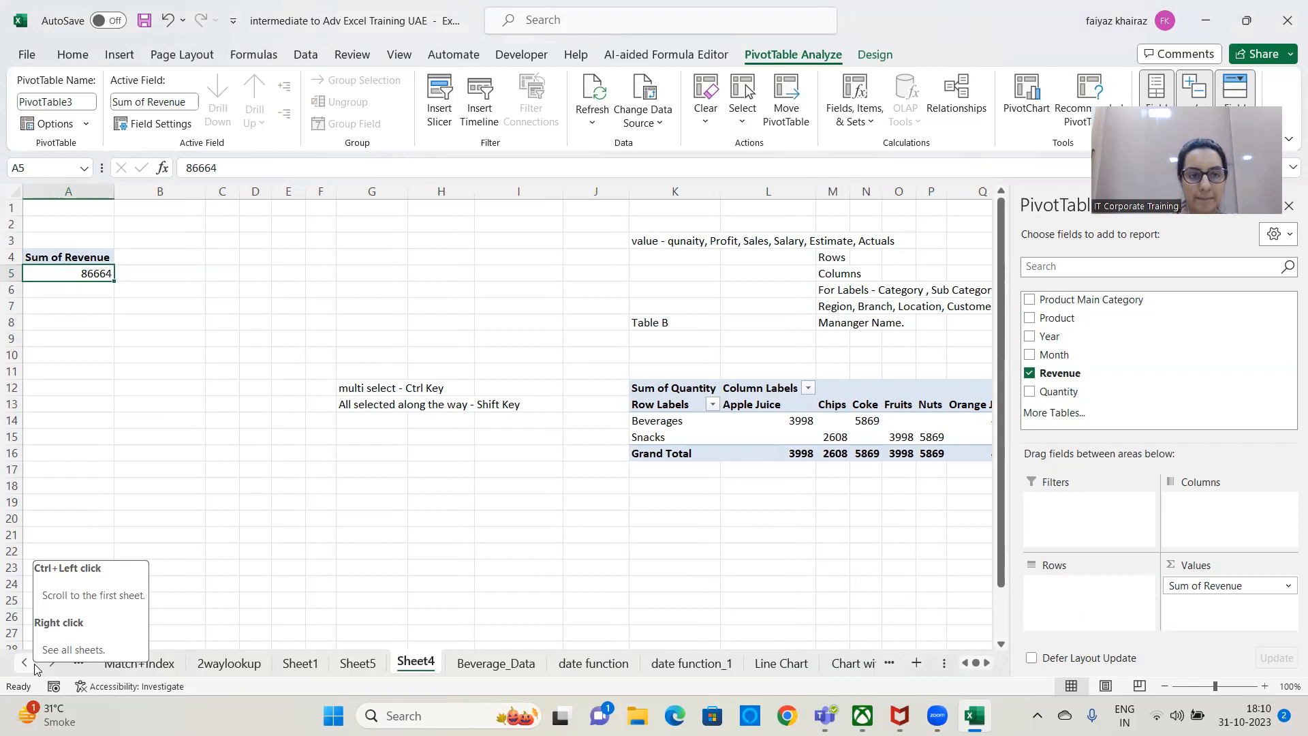
right_click(34, 664)
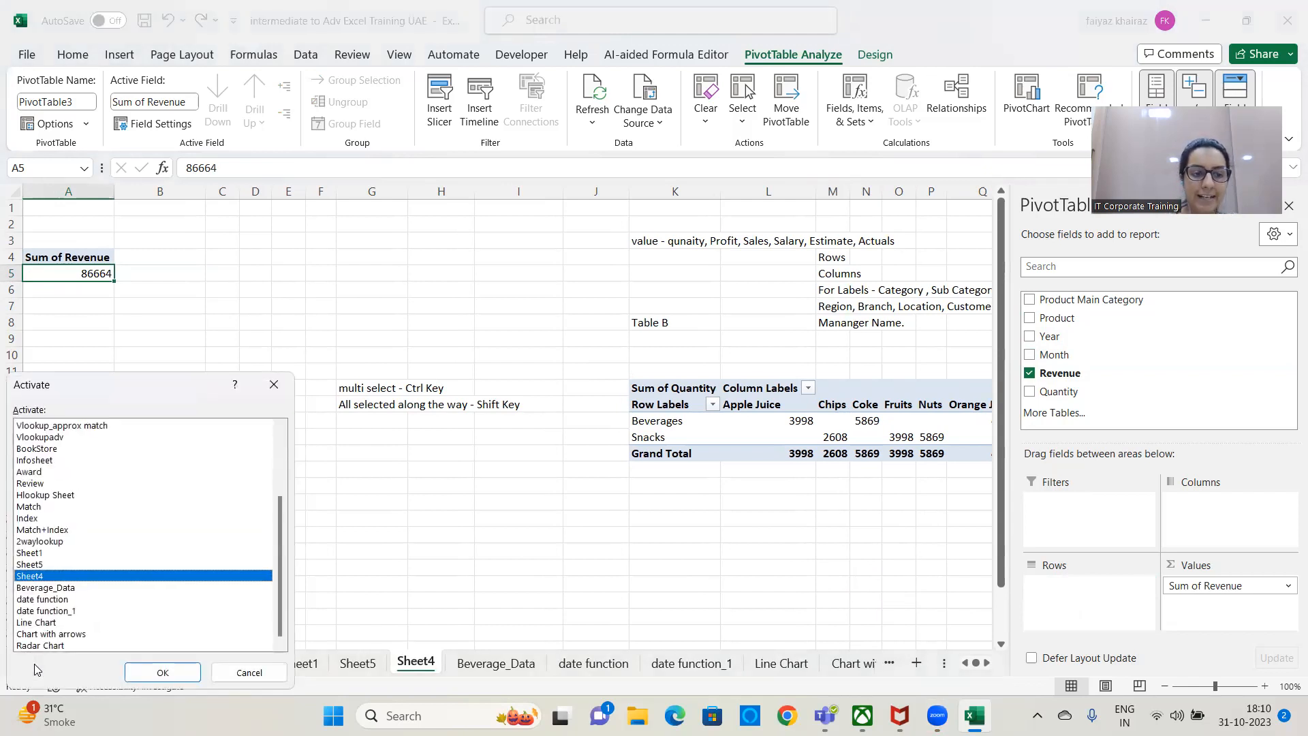
left_click(274, 384)
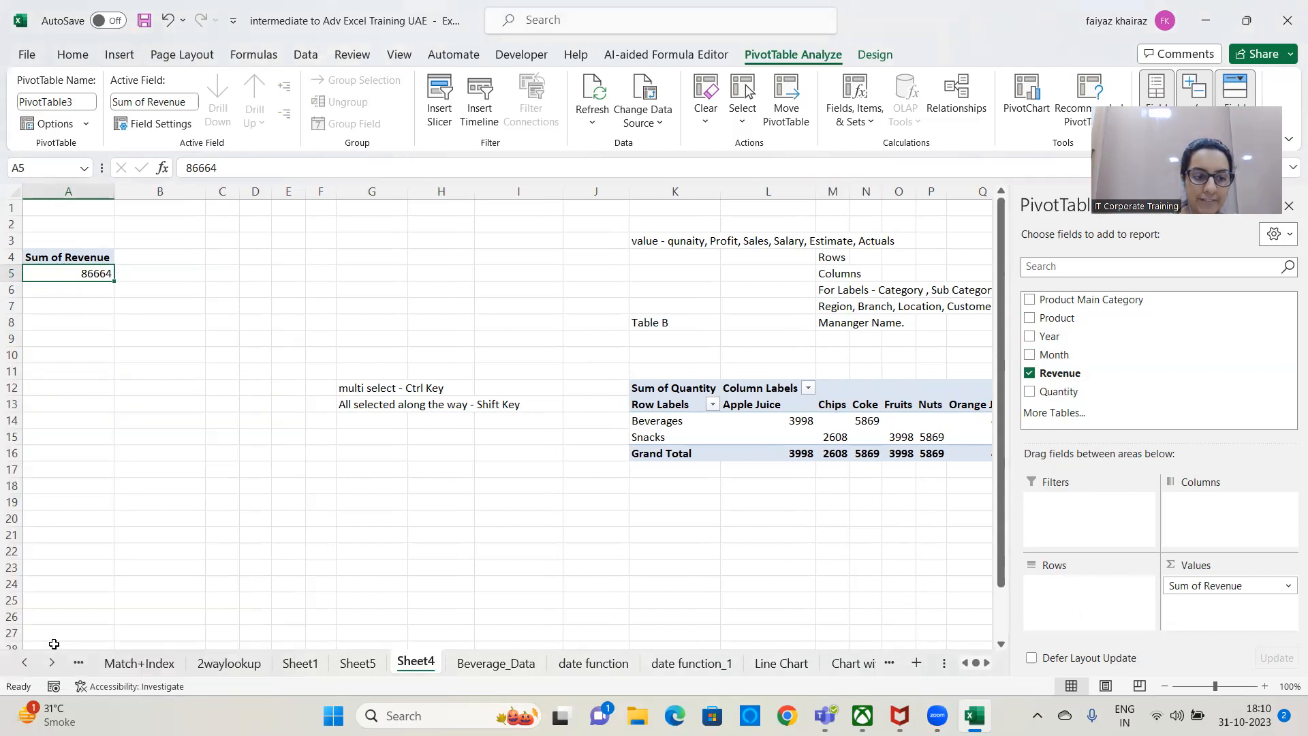
left_click(25, 662)
left_click(52, 662)
left_click(25, 662)
left_click(51, 662)
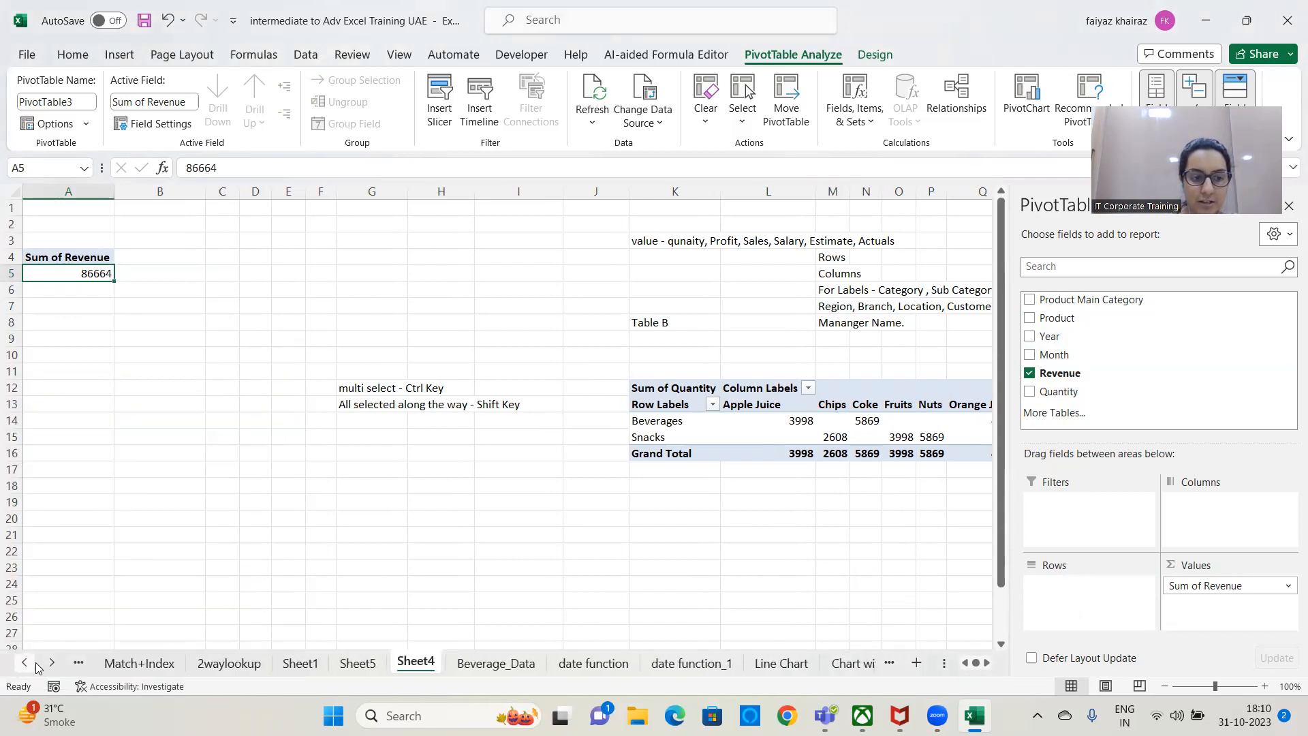
Activate the Sample Superstore sheet from the list of all sheets.
right_click(36, 662)
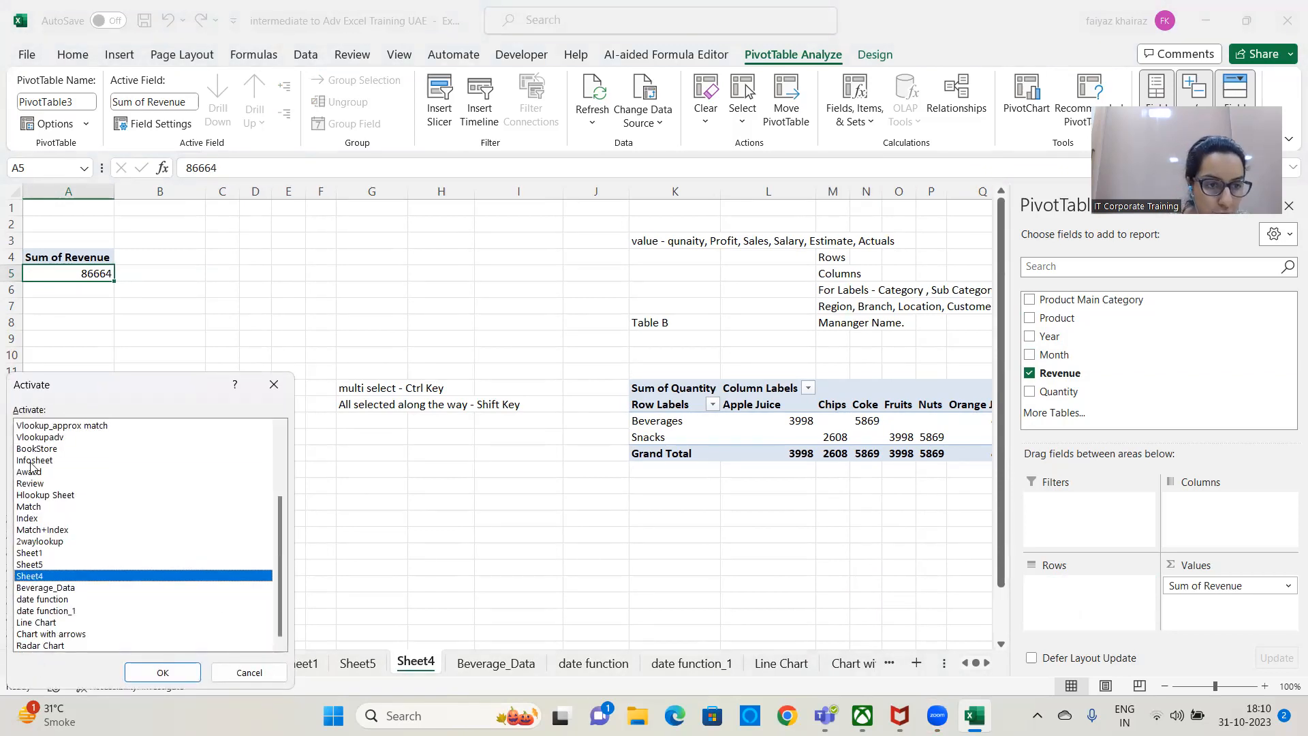
scroll(43, 498, "up", 3)
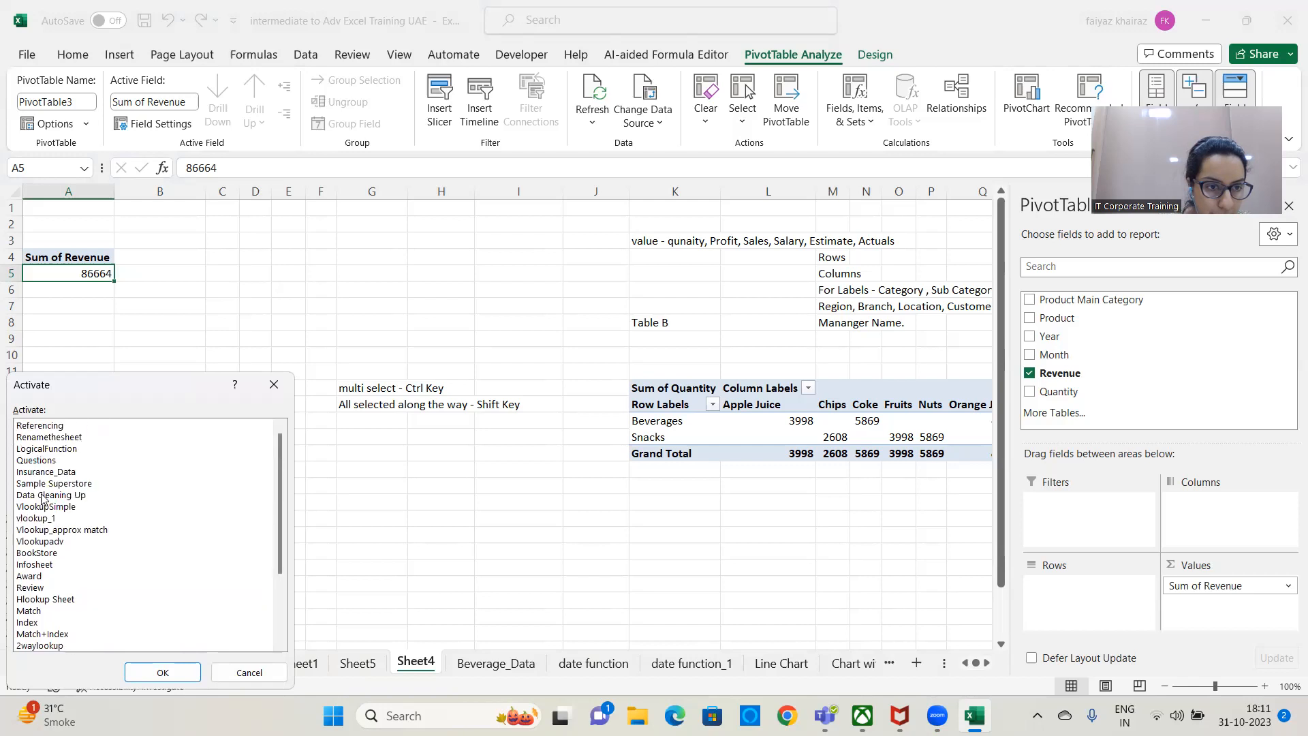
left_click(49, 483)
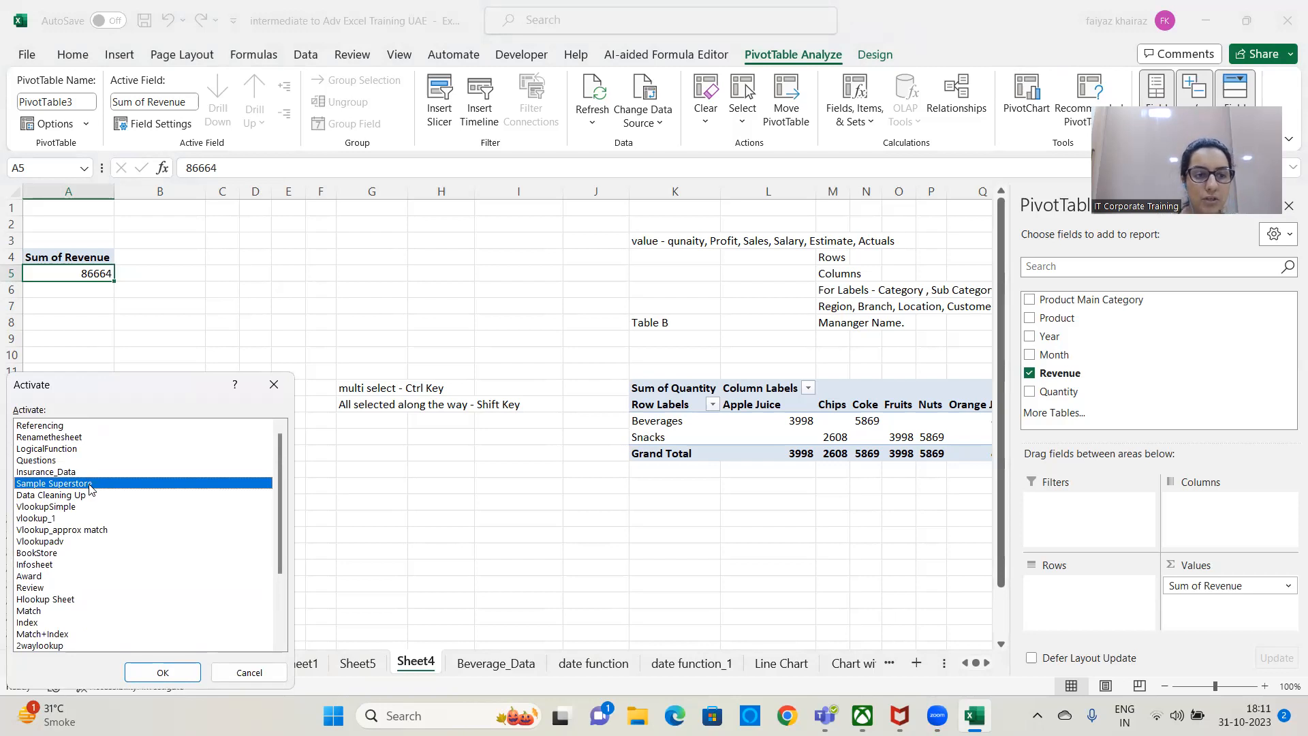
left_click(163, 671)
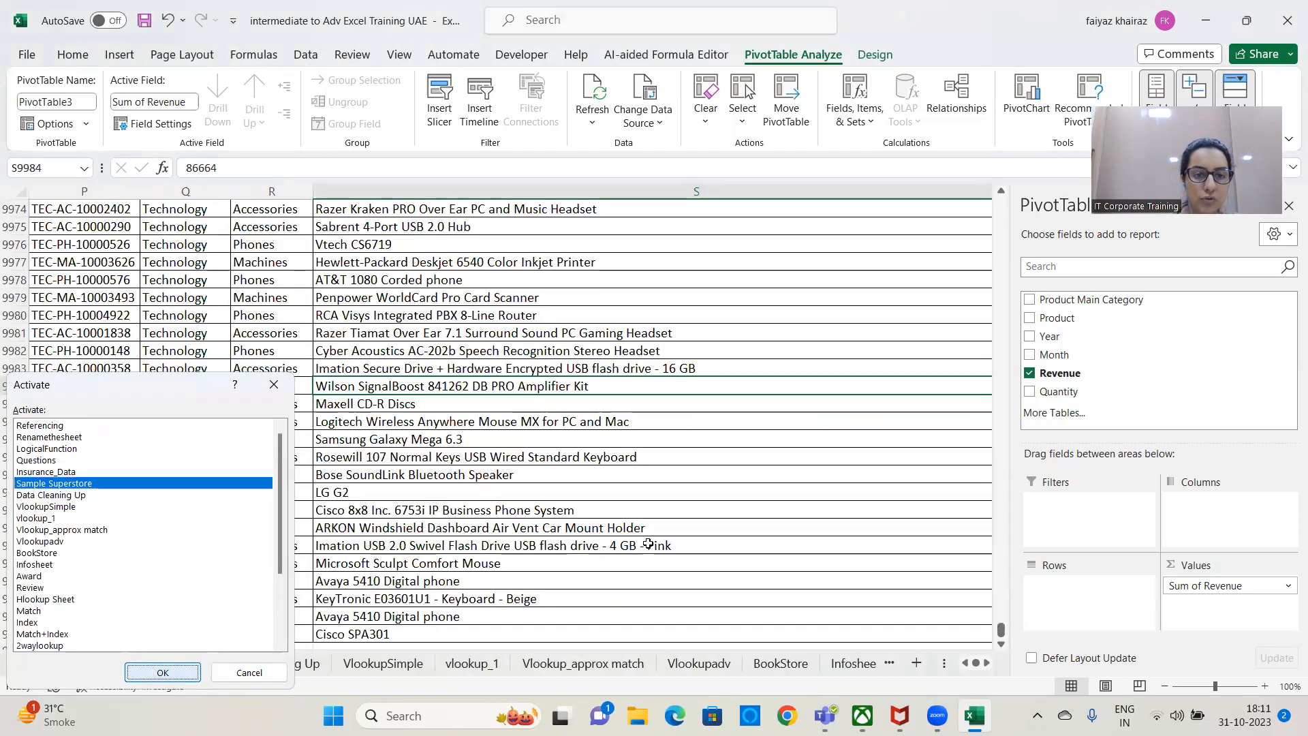
Select the entire superstore data table, from the Row ID column through the Profit column.
left_click(613, 421)
scroll(595, 403, "up", 3)
scroll(594, 402, "up", 6)
left_click_drag(1292, 629, 1289, 143)
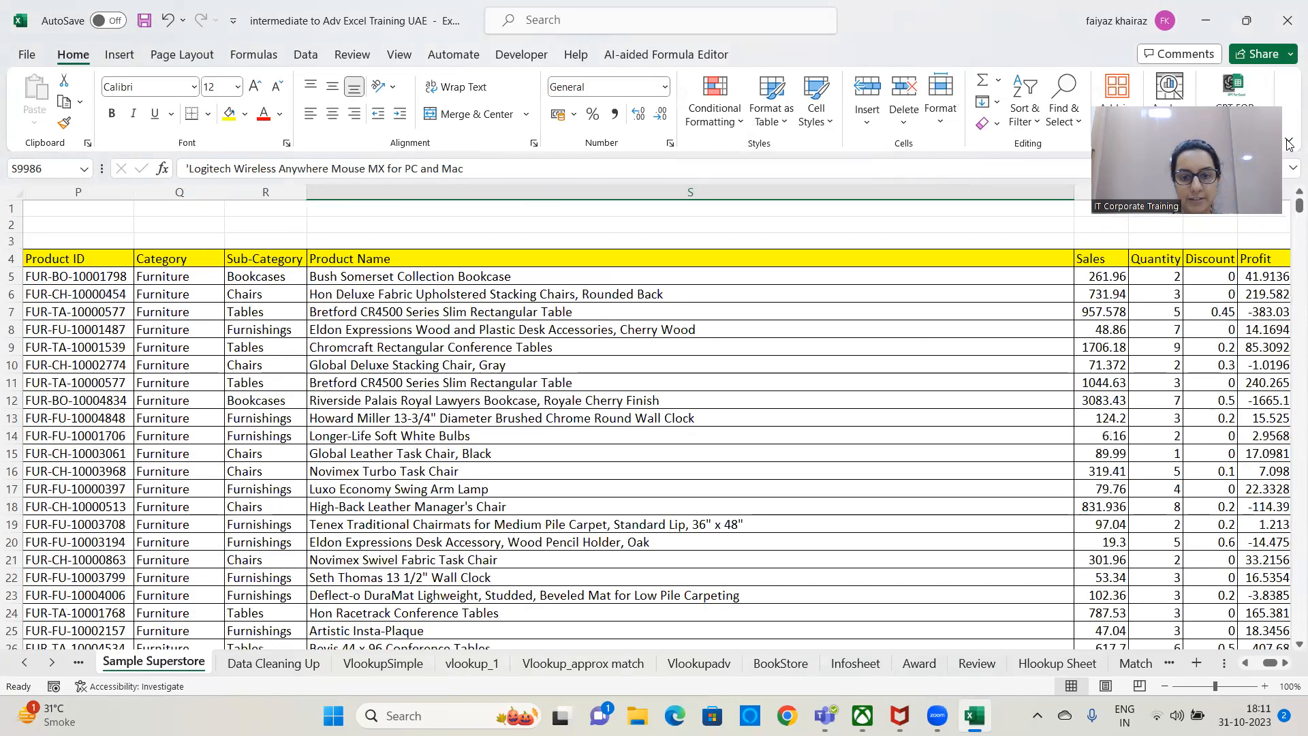
left_click_drag(1271, 662, 1210, 667)
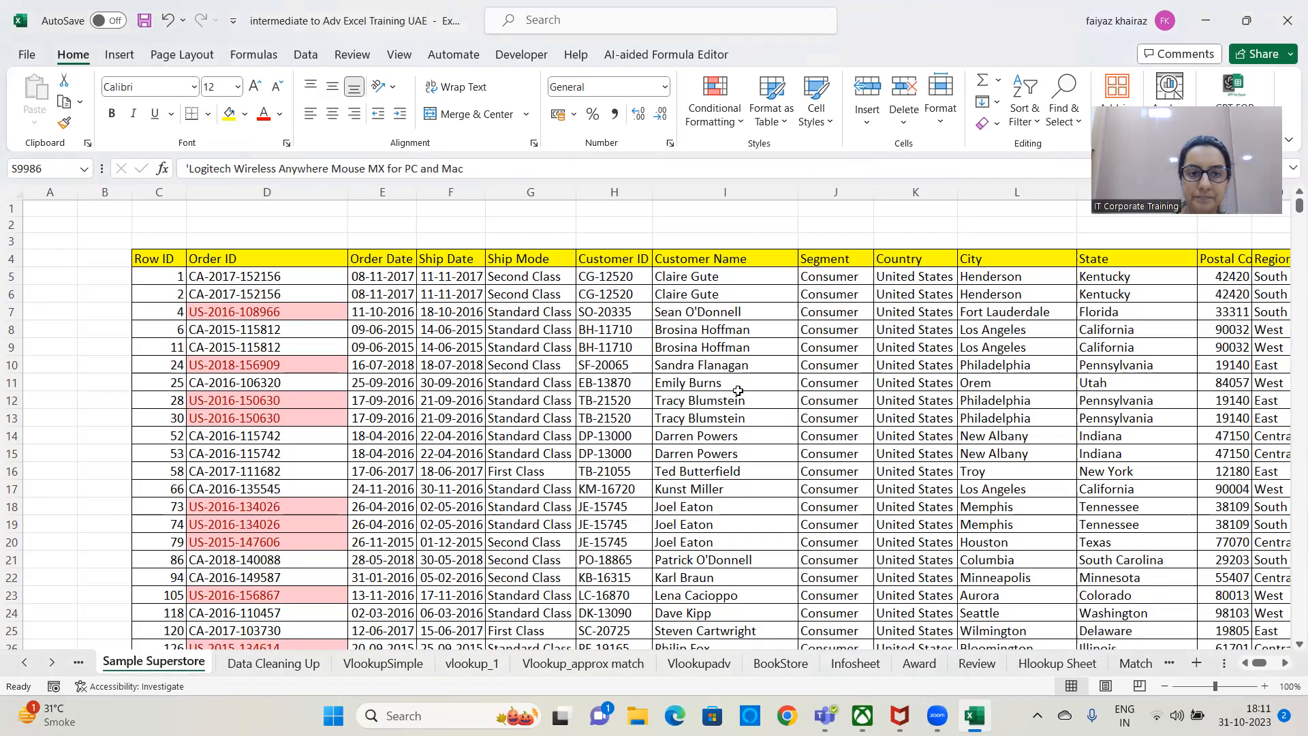
left_click(672, 361)
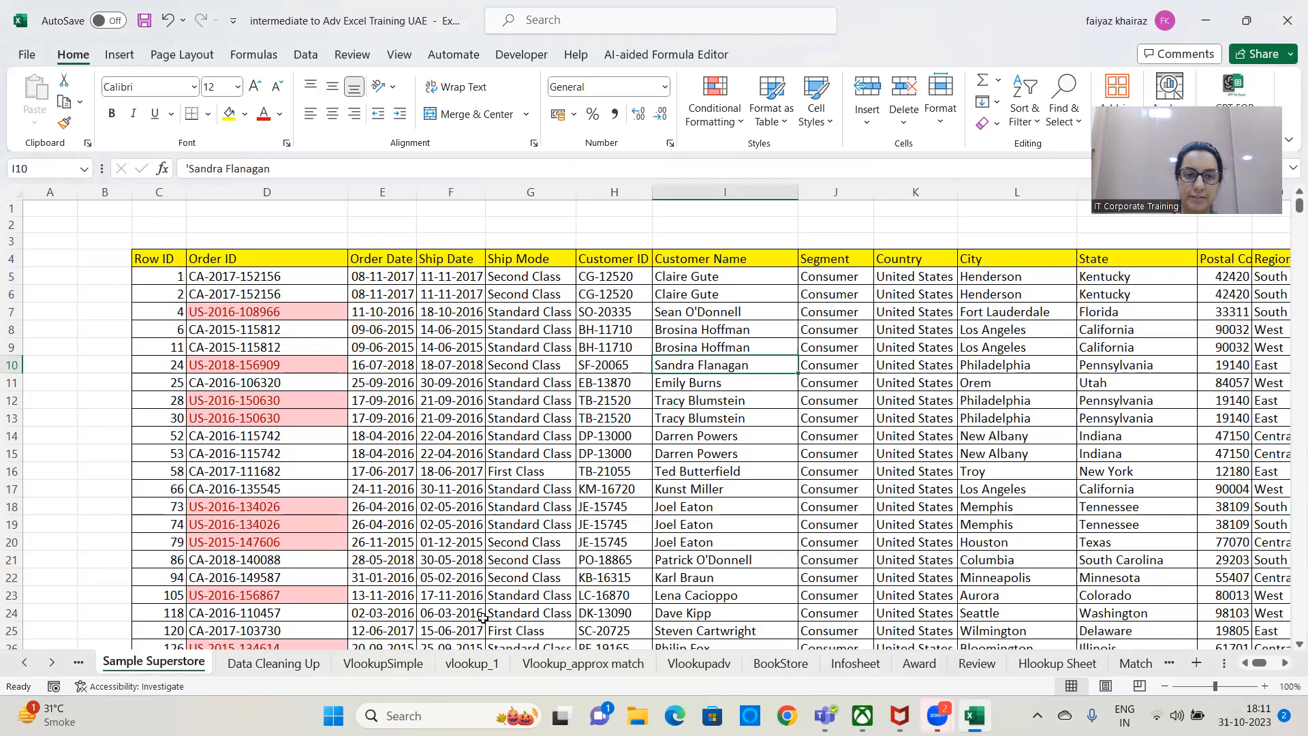
key("Left")
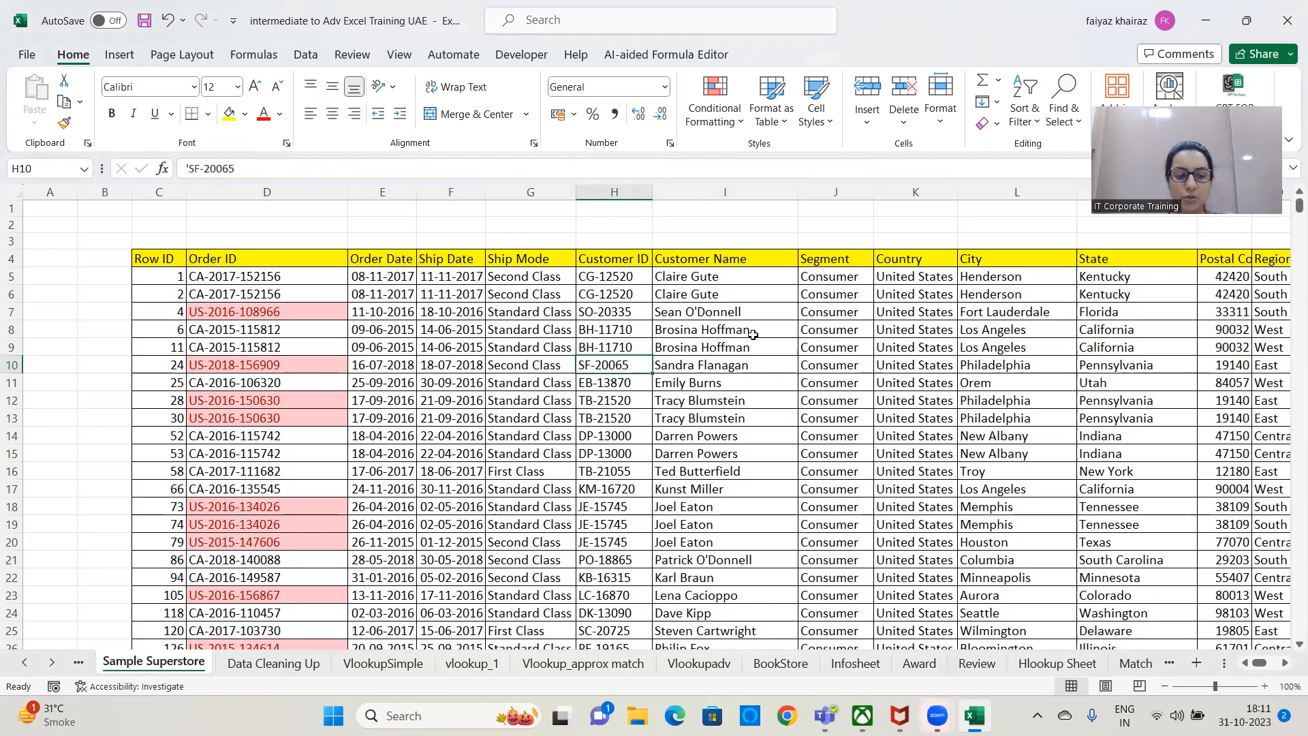
key("ctrl+a")
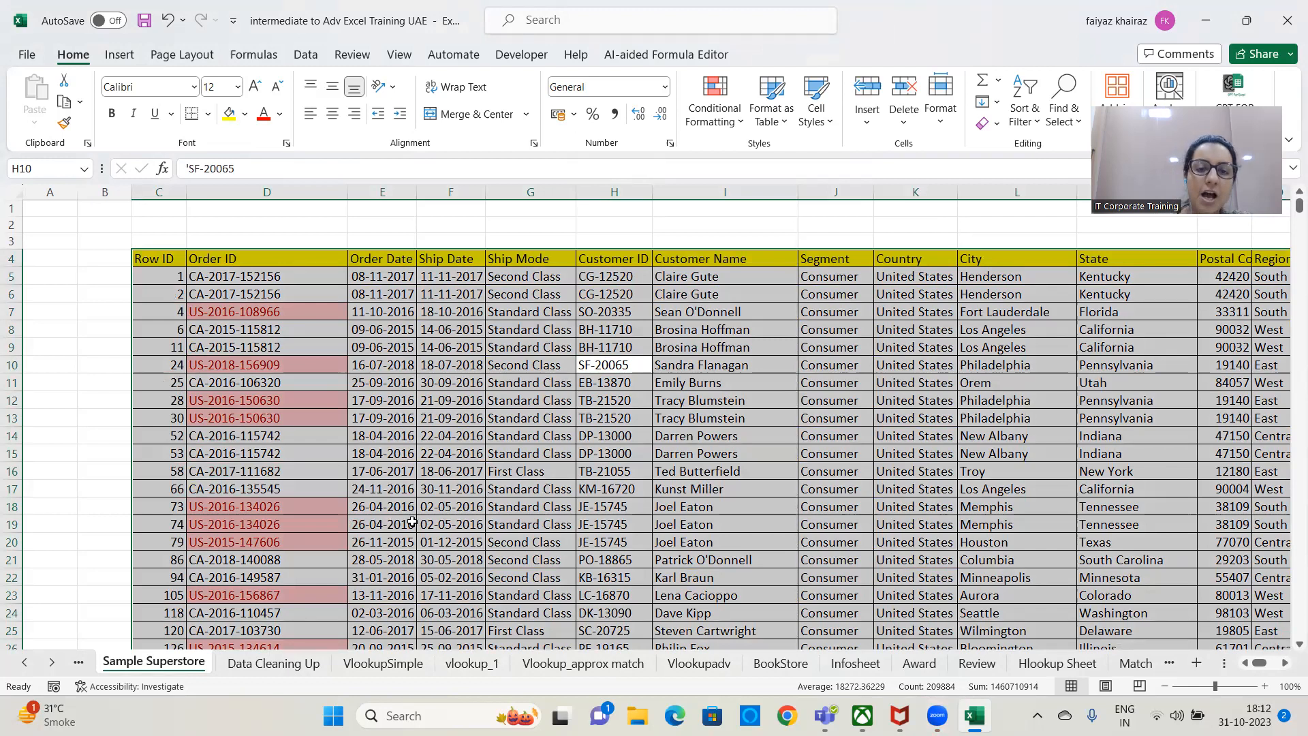
Create a PivotTable on a new worksheet from the Sample Superstore range C4:W9998.
left_click(121, 57)
left_click(30, 92)
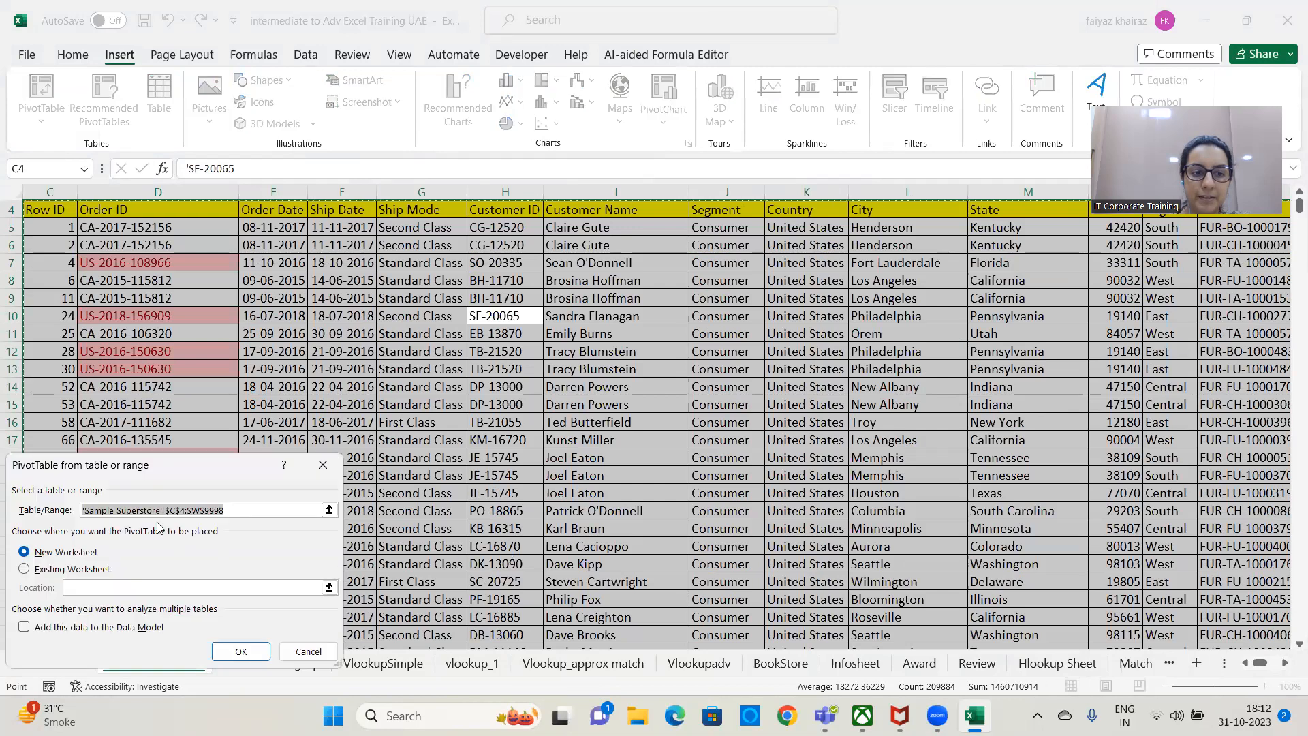
left_click_drag(166, 477, 638, 154)
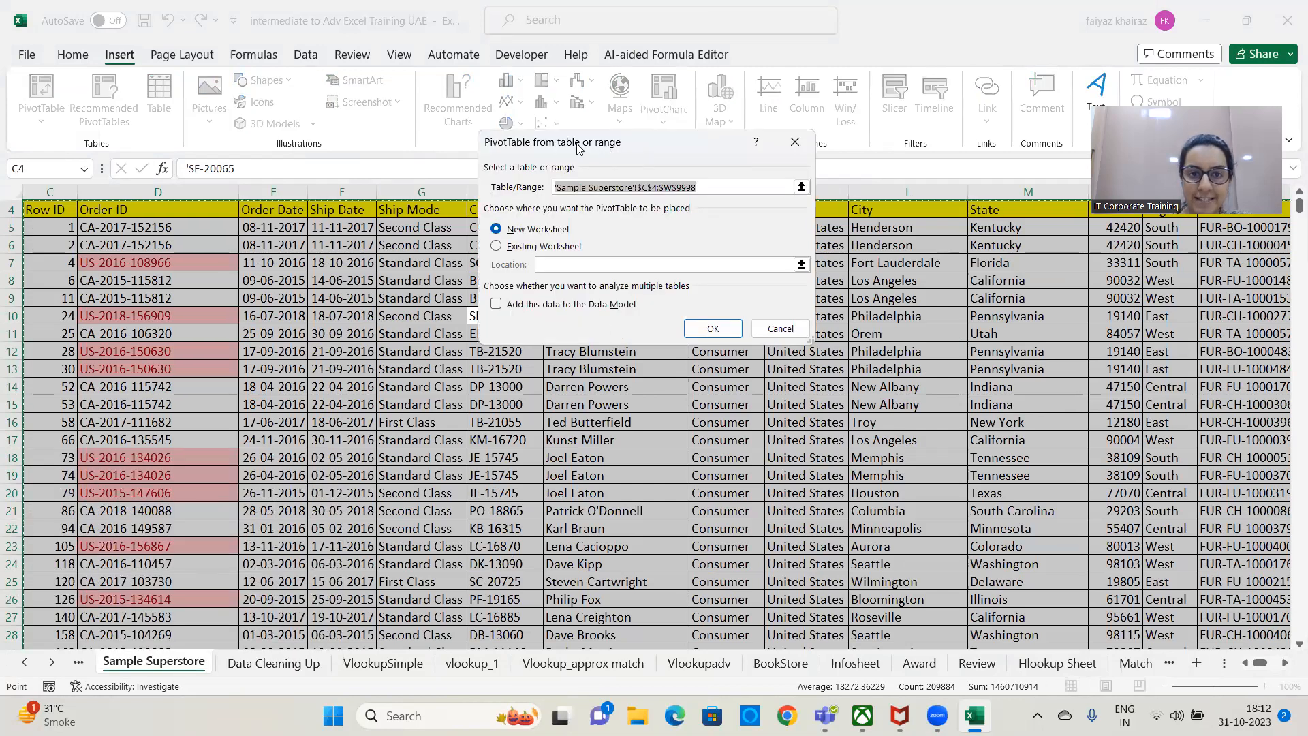
left_click_drag(581, 156, 554, 157)
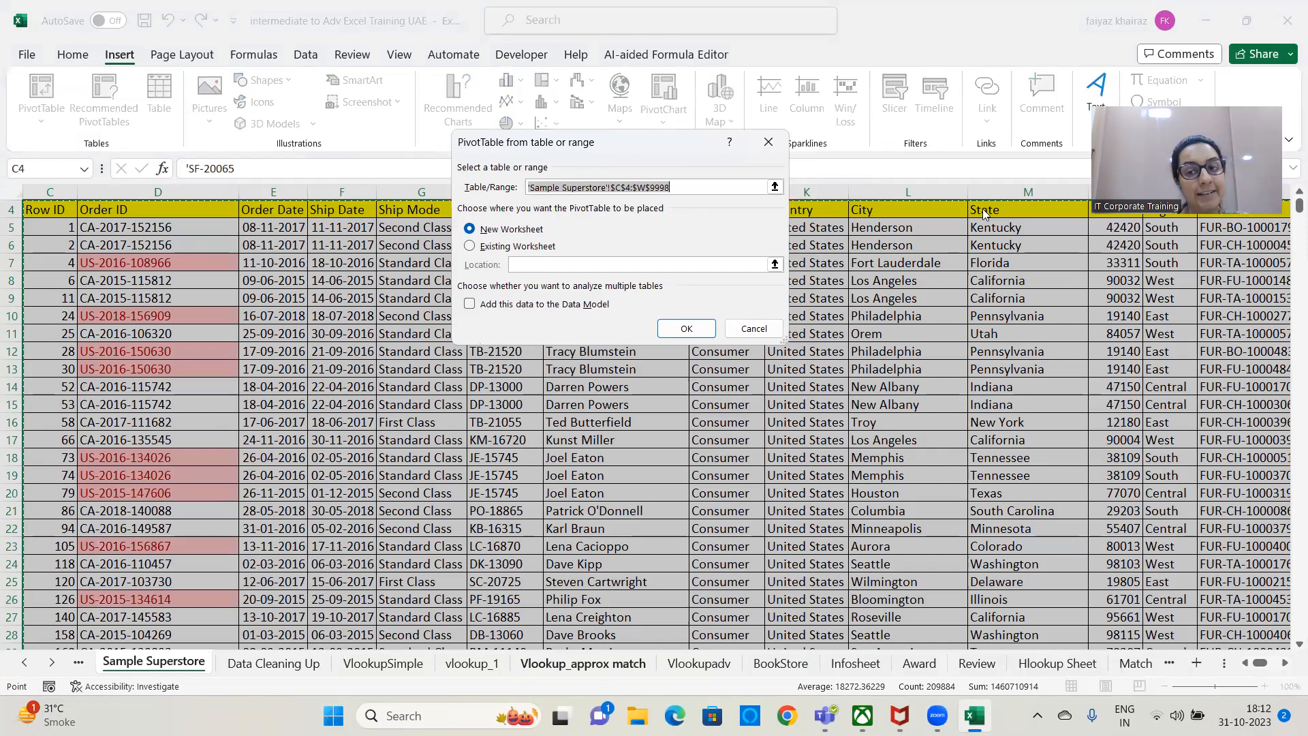
key("Return")
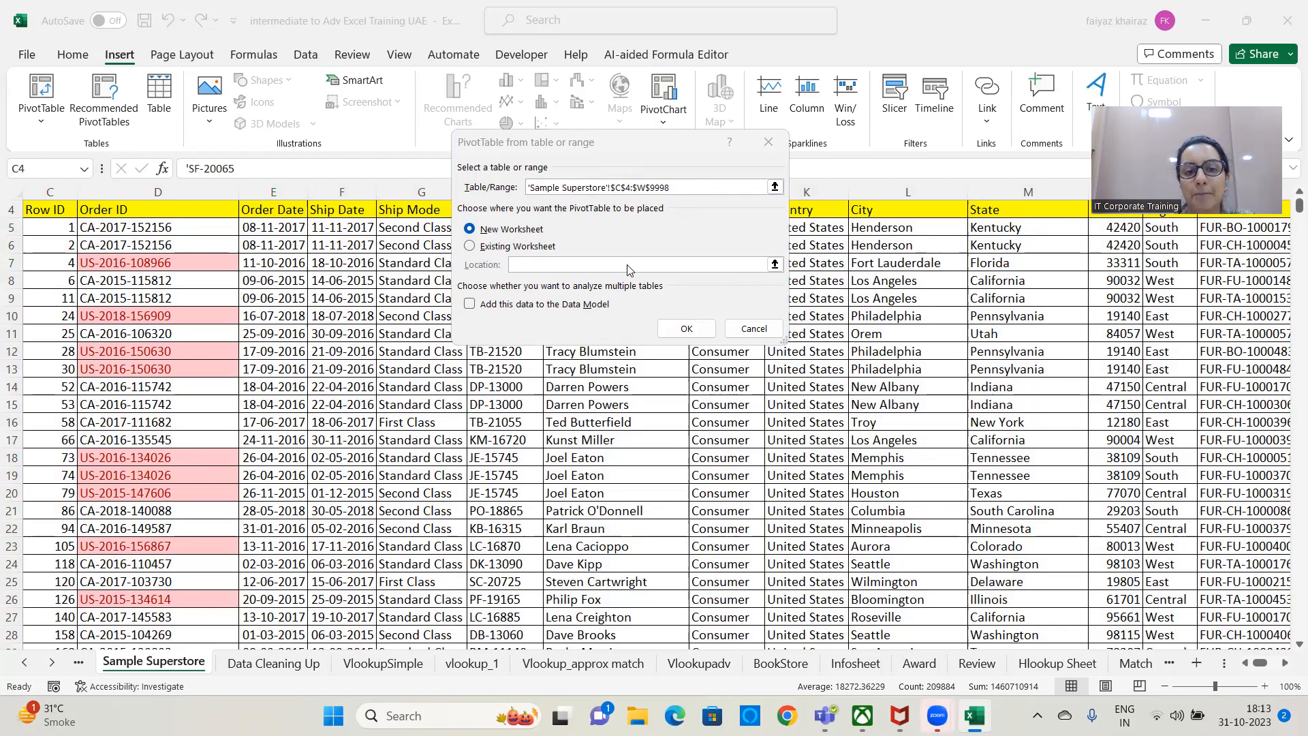
left_click(470, 246)
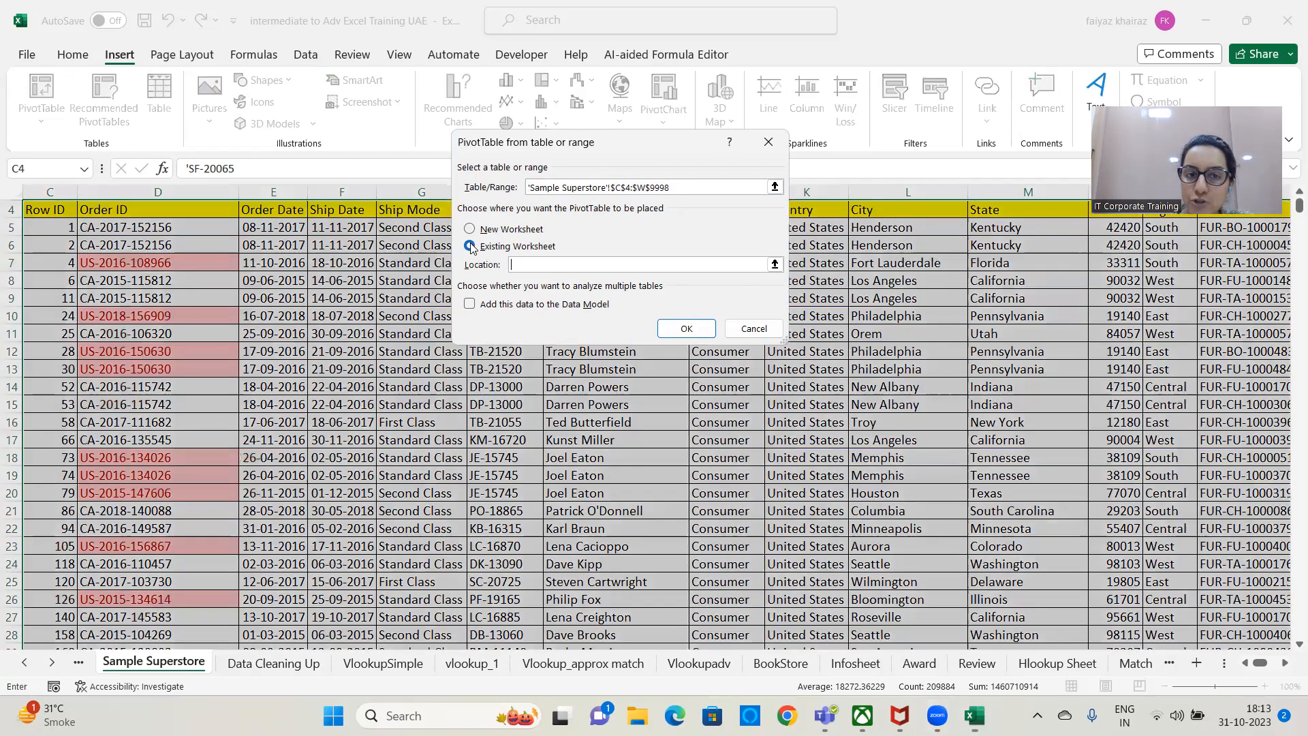
left_click_drag(1264, 662, 1287, 667)
left_click(1286, 663)
left_click(1286, 663)
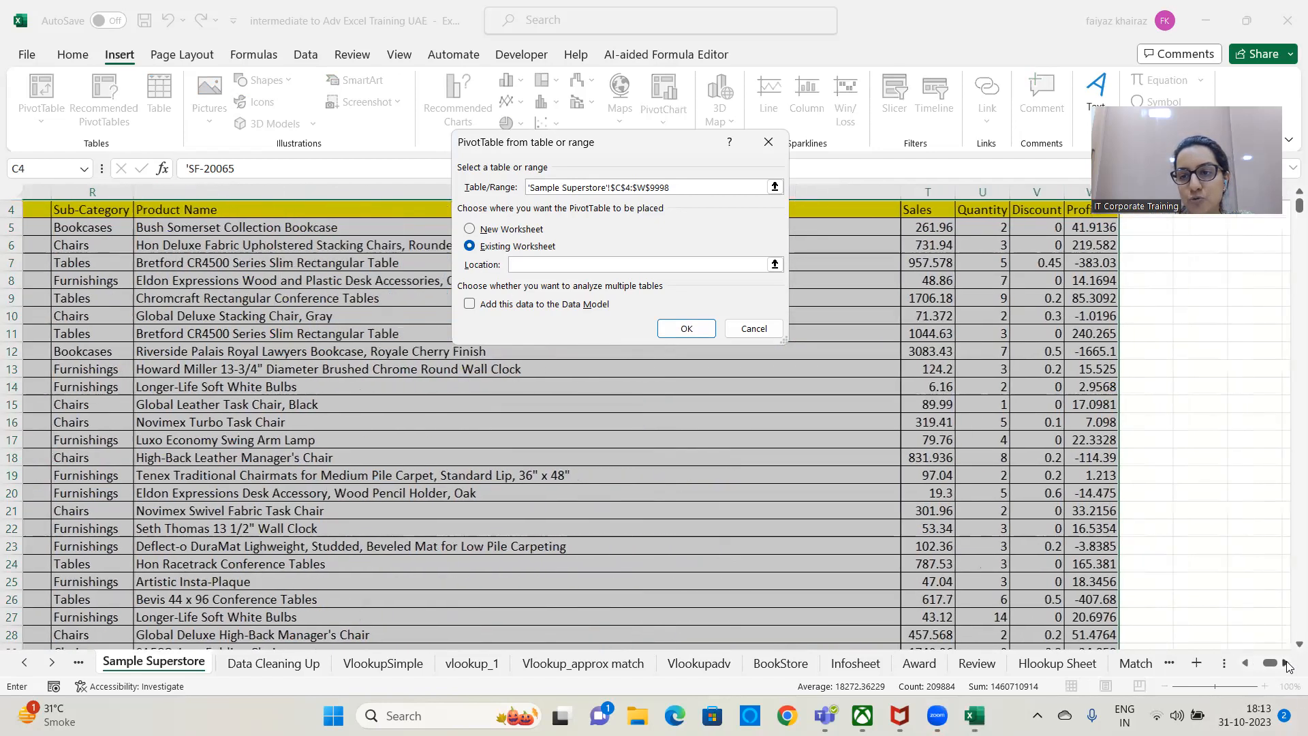
left_click(1286, 662)
left_click(1287, 662)
left_click(480, 229)
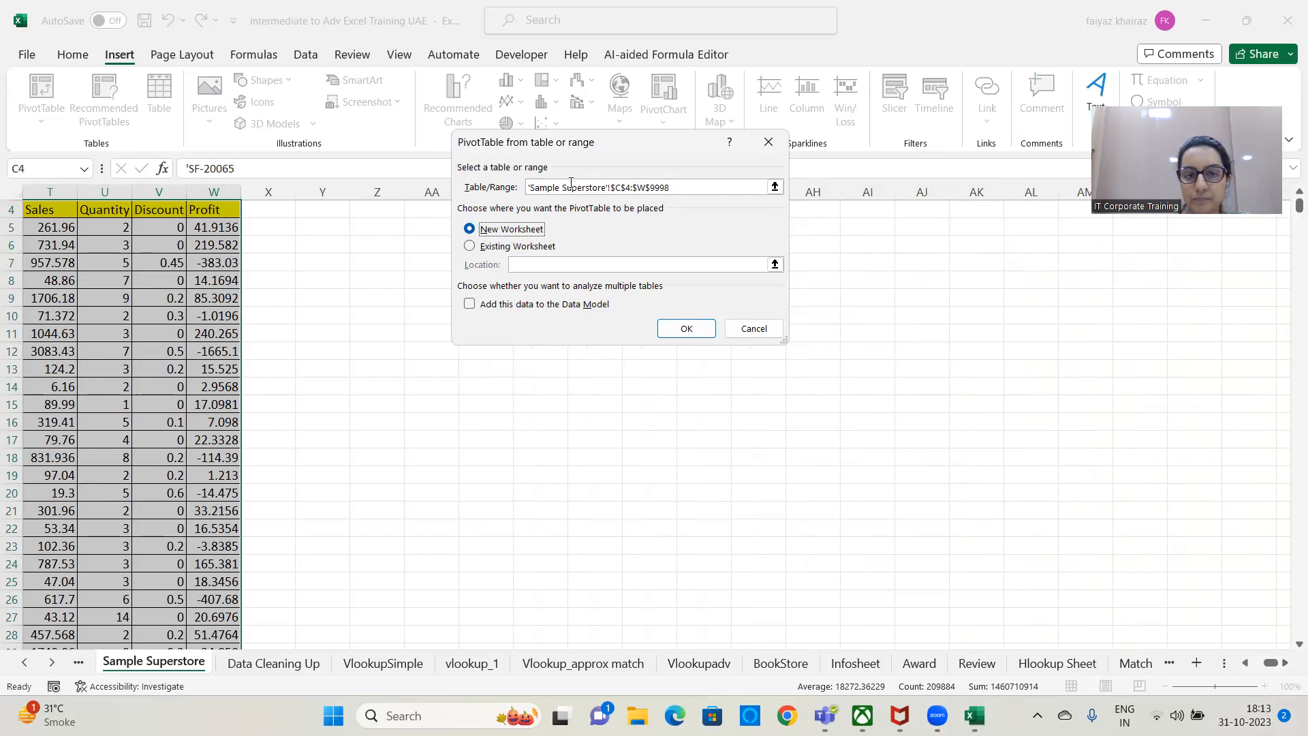
left_click(688, 329)
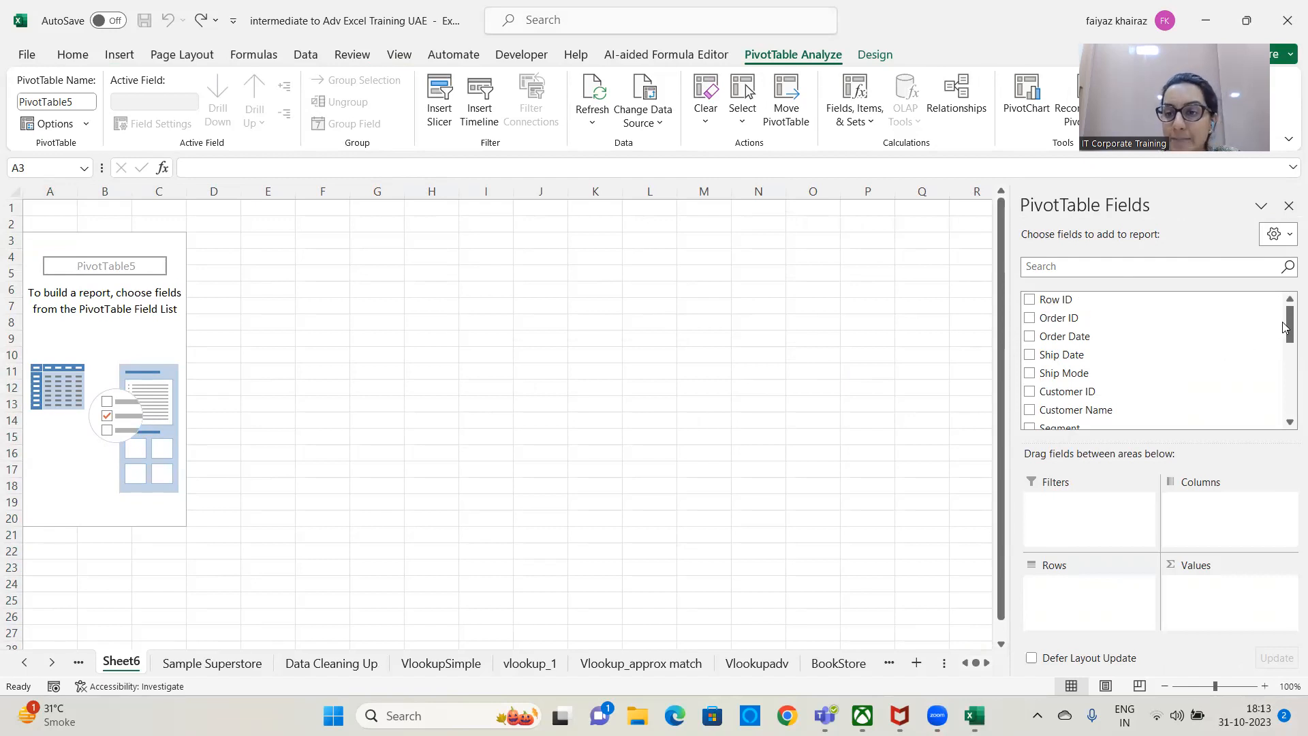
Look through the new PivotTable's field list, deselect the source data on Sample Superstore, and return to Sheet6.
left_click_drag(1289, 332, 1286, 279)
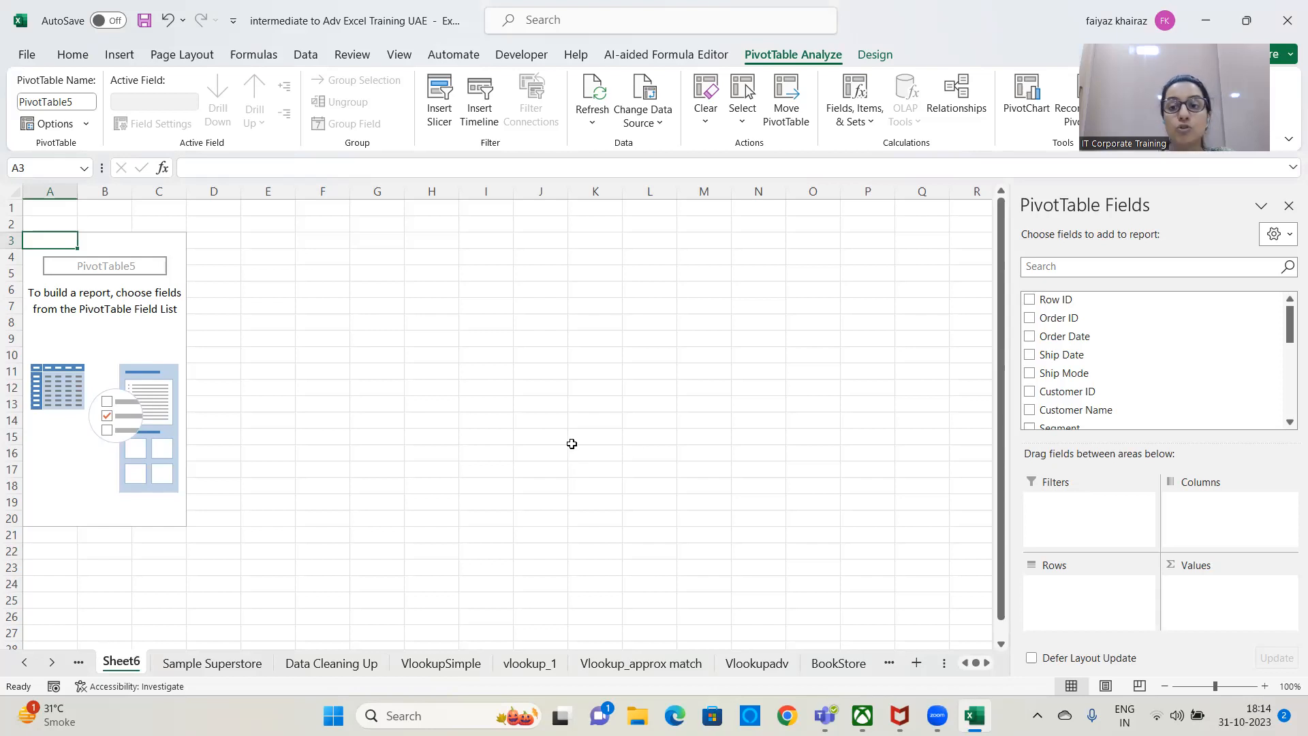
left_click(205, 664)
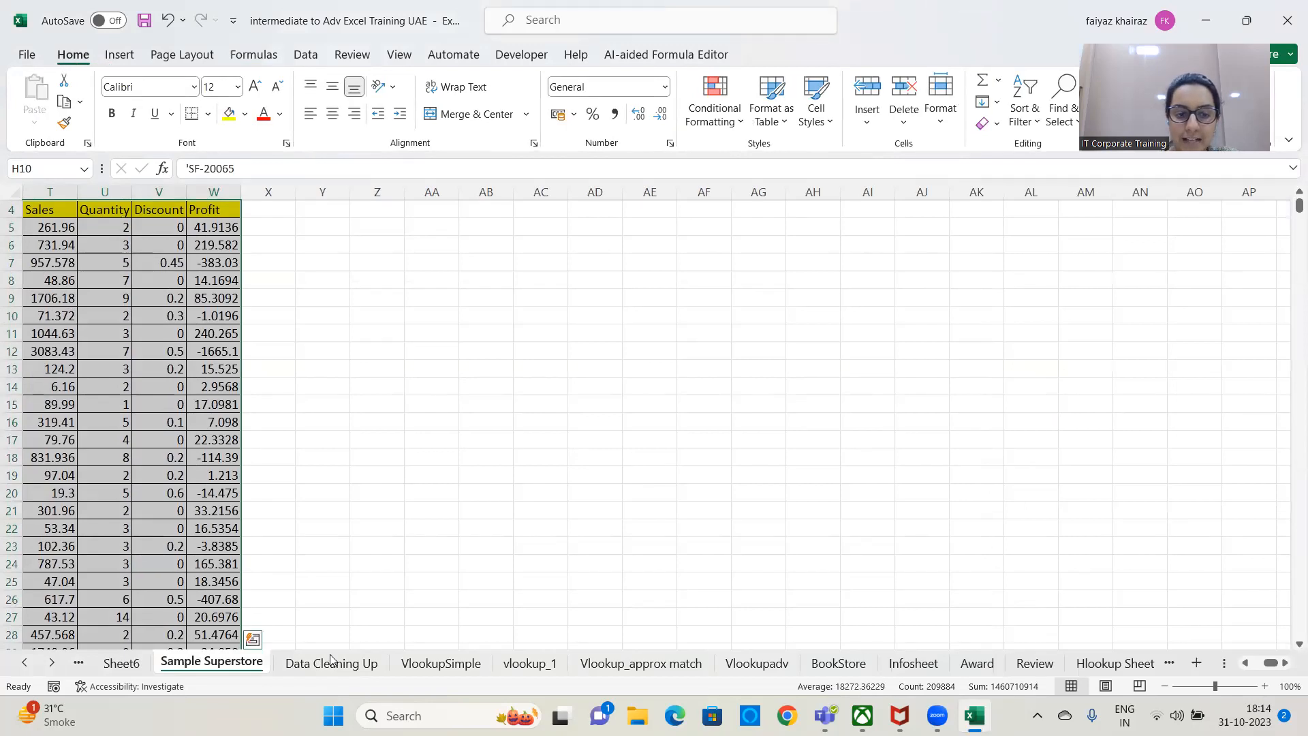
left_click(368, 496)
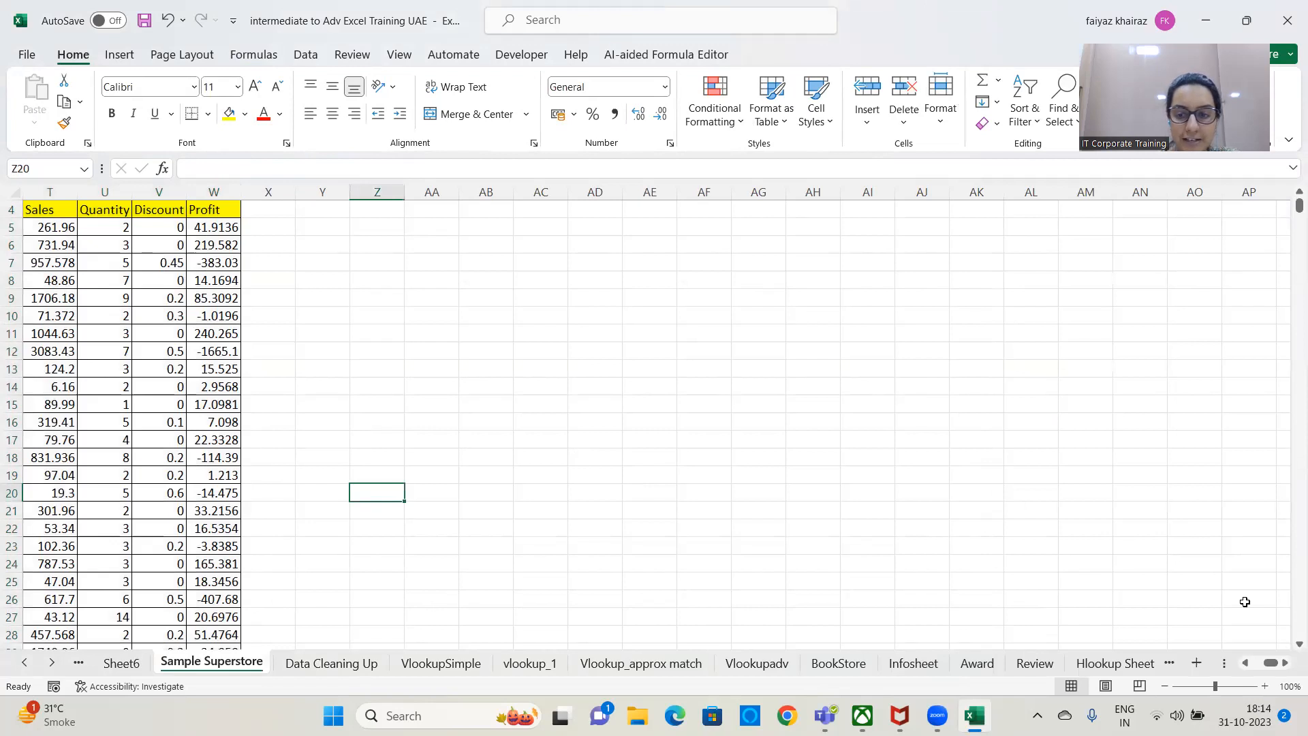
left_click(122, 663)
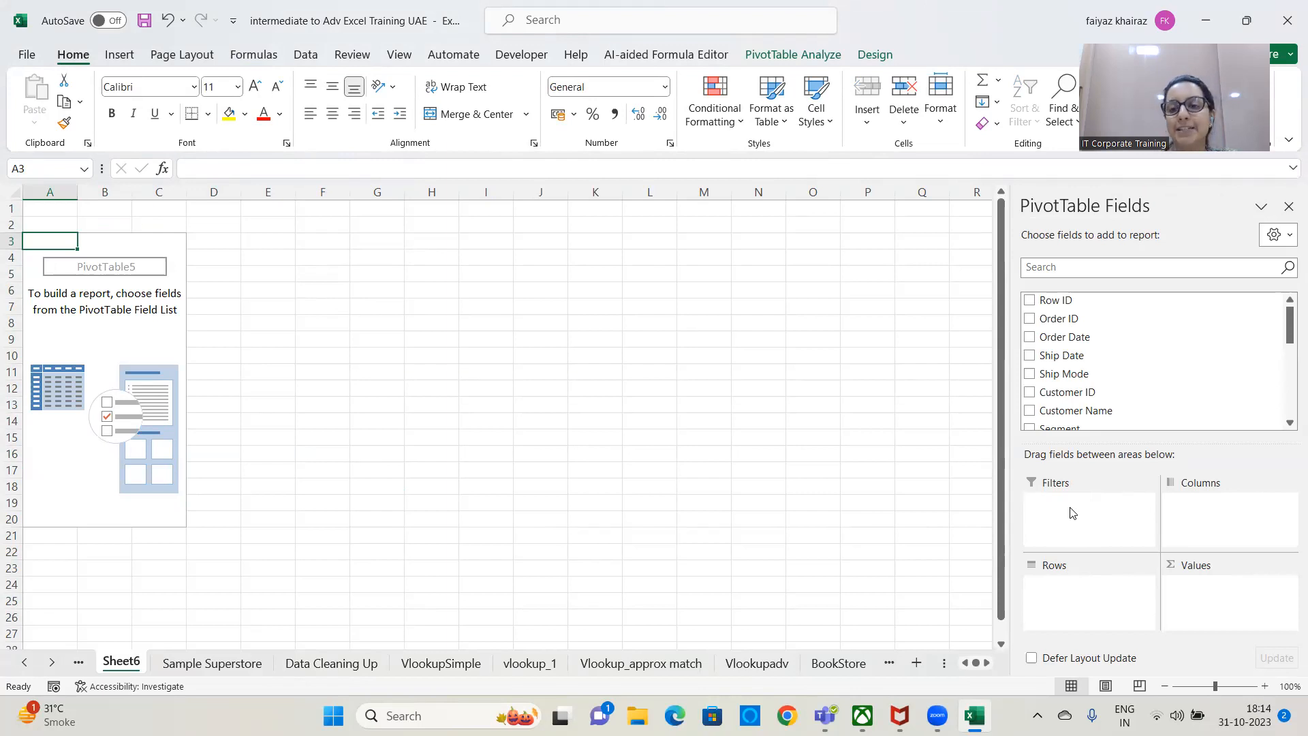
Build the PivotTable with Category and Sub-Category as rows and the sum of Sales as values.
mouse_move(1288, 328)
left_mouse_down()
mouse_move(1288, 364)
mouse_move(1288, 325)
left_mouse_up()
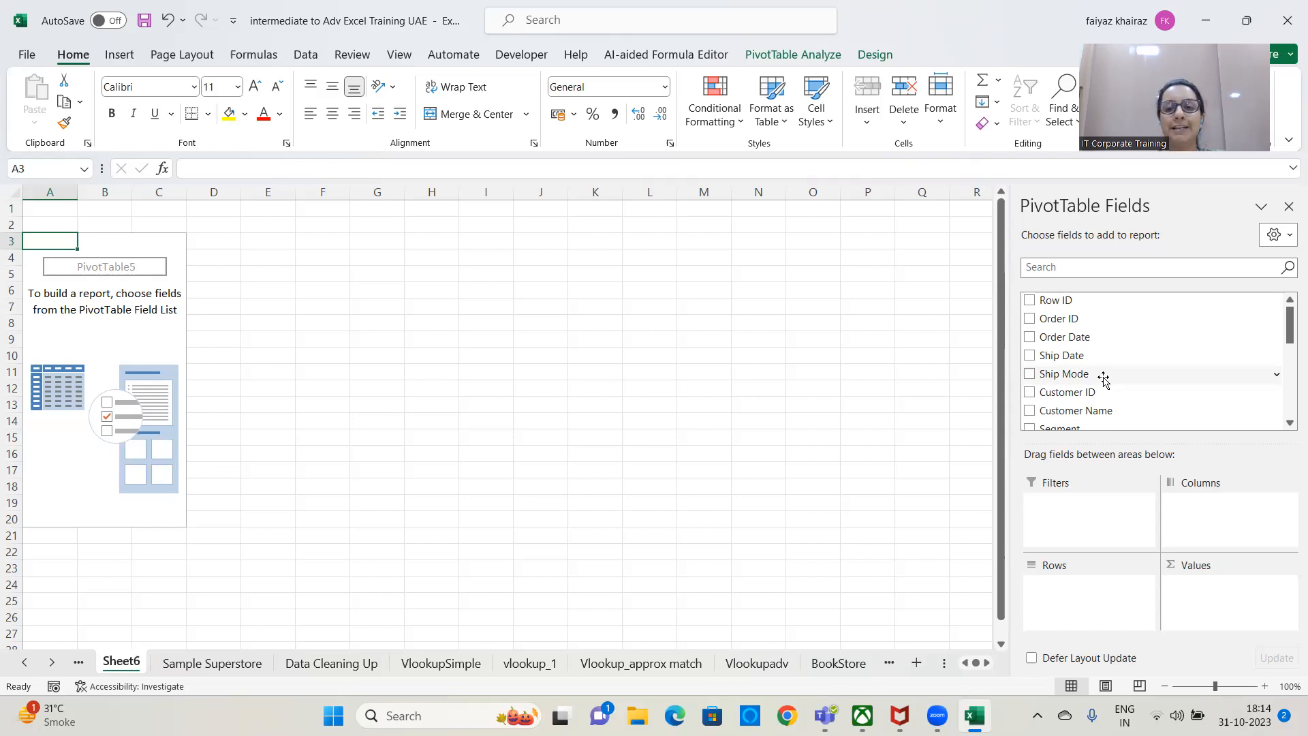
scroll(1107, 385, "down", 5)
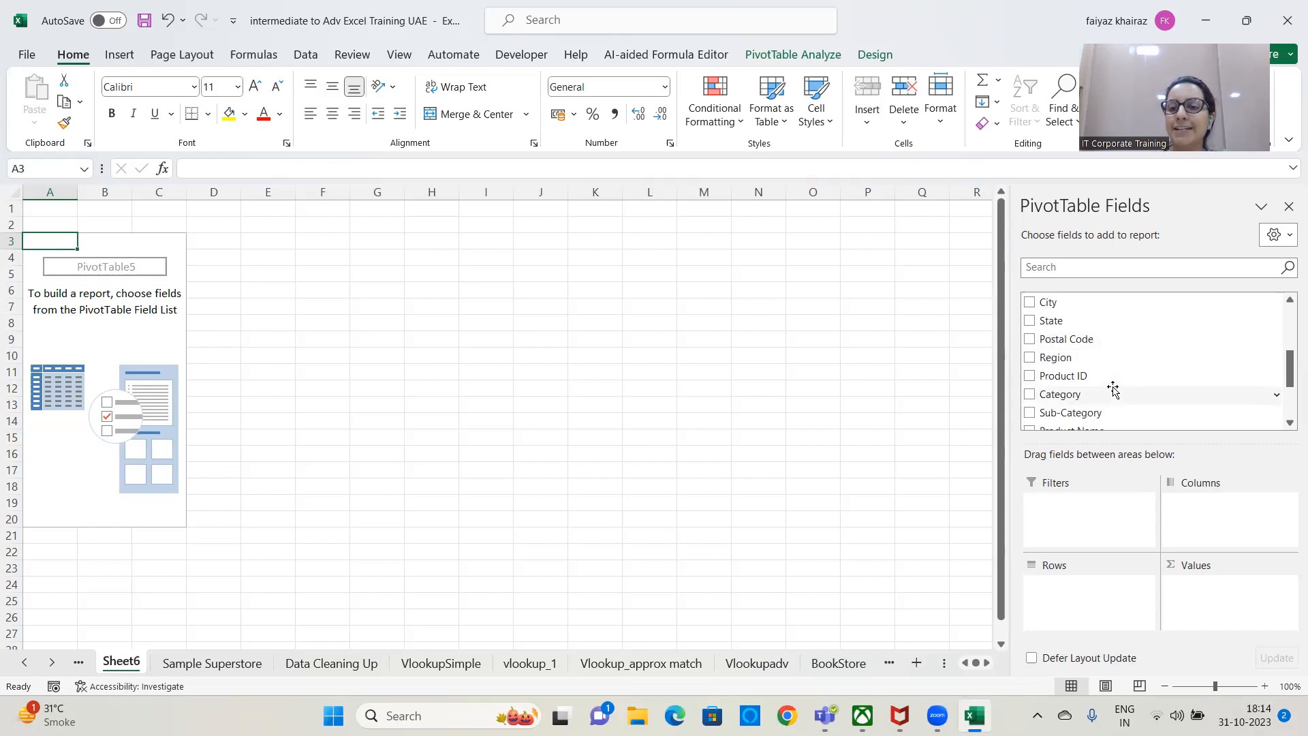
scroll(1112, 388, "down", 1)
left_click_drag(1050, 353, 1069, 605)
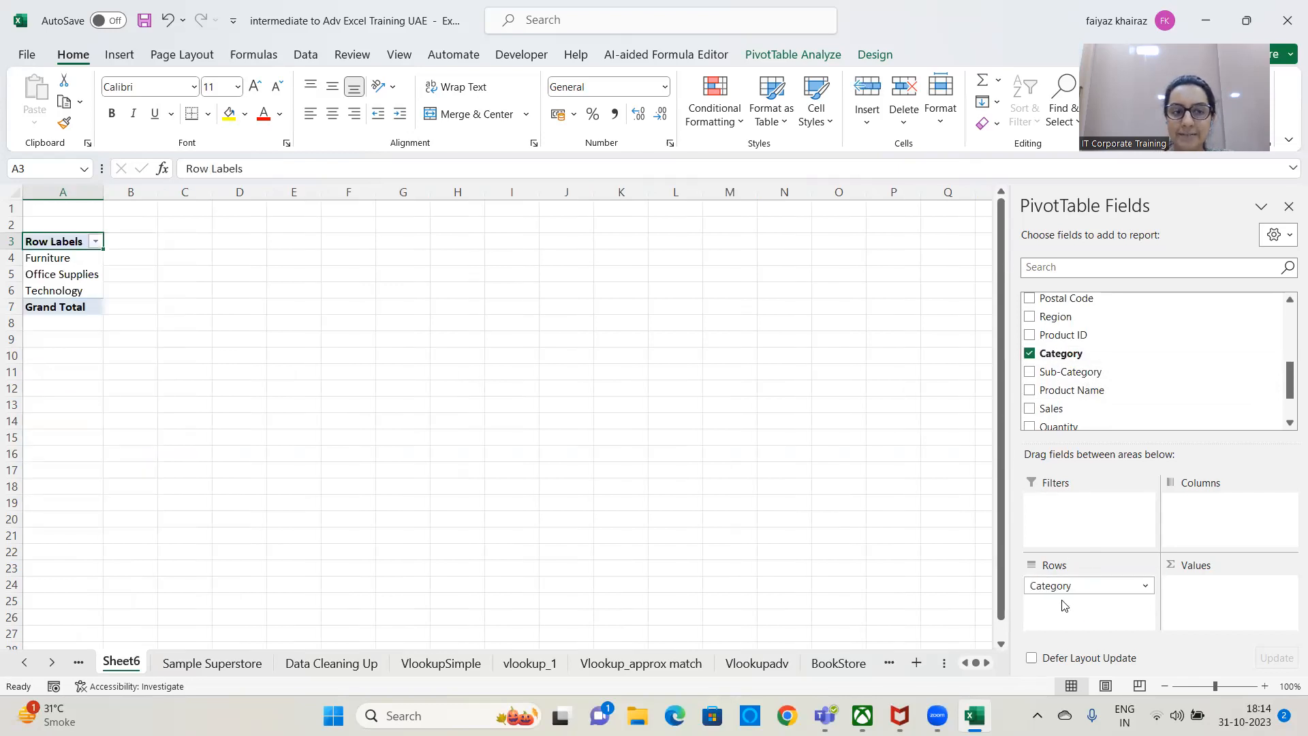
left_click_drag(1087, 373, 1120, 616)
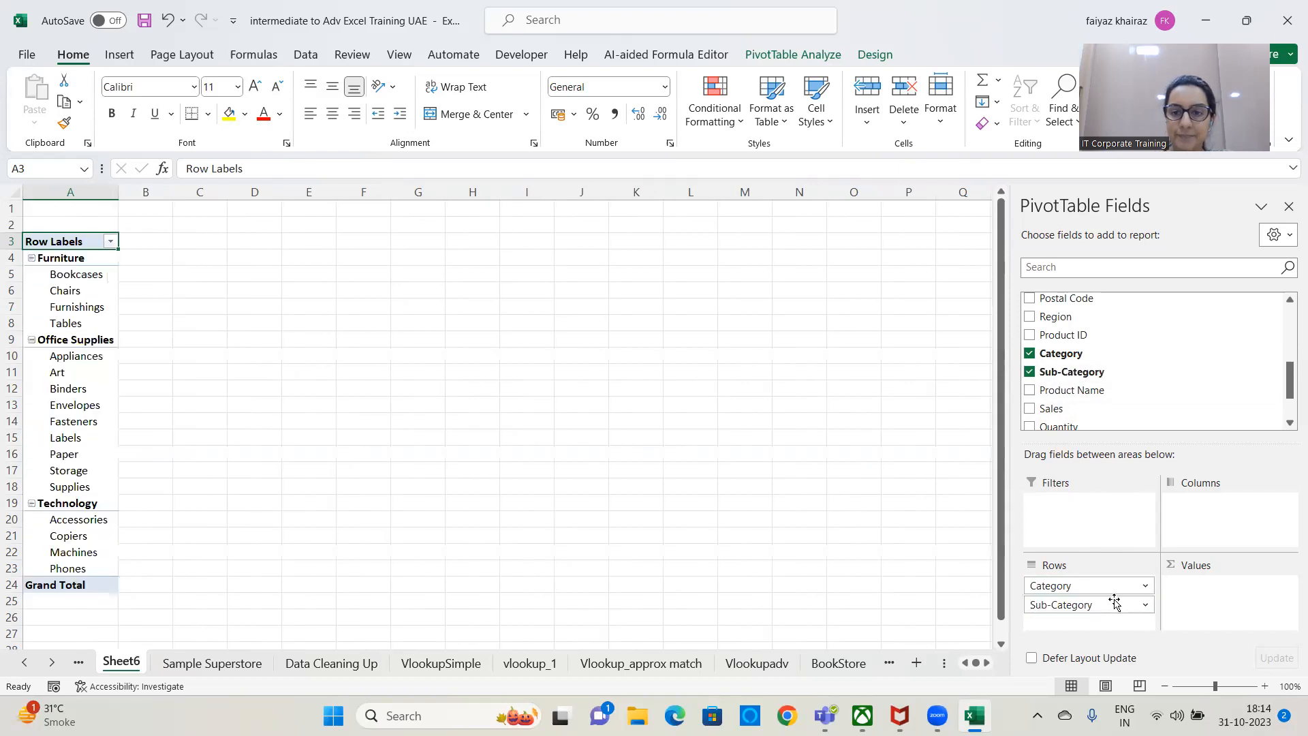
left_click_drag(1055, 409, 1209, 590)
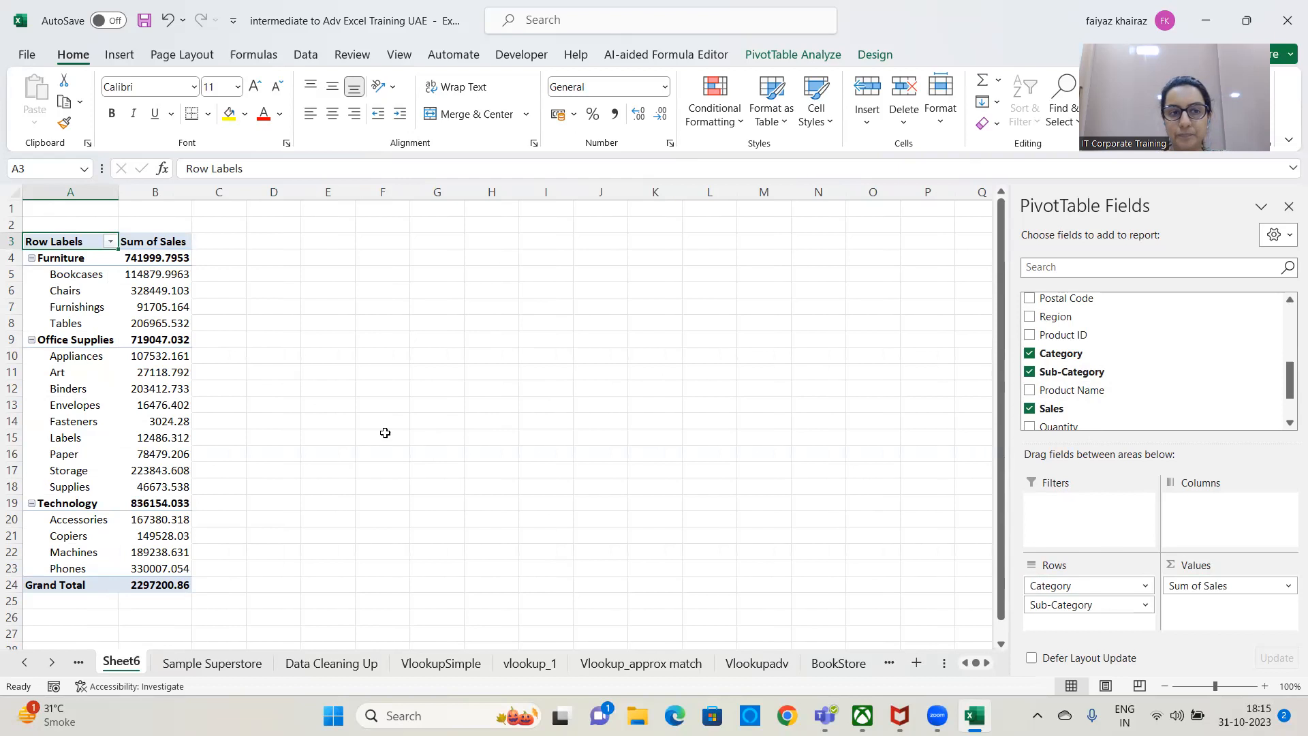
Collapse and re-expand the Furniture and Office Supplies groups in the PivotTable.
left_click(34, 261)
left_click(32, 258)
left_click(32, 258)
left_click(32, 340)
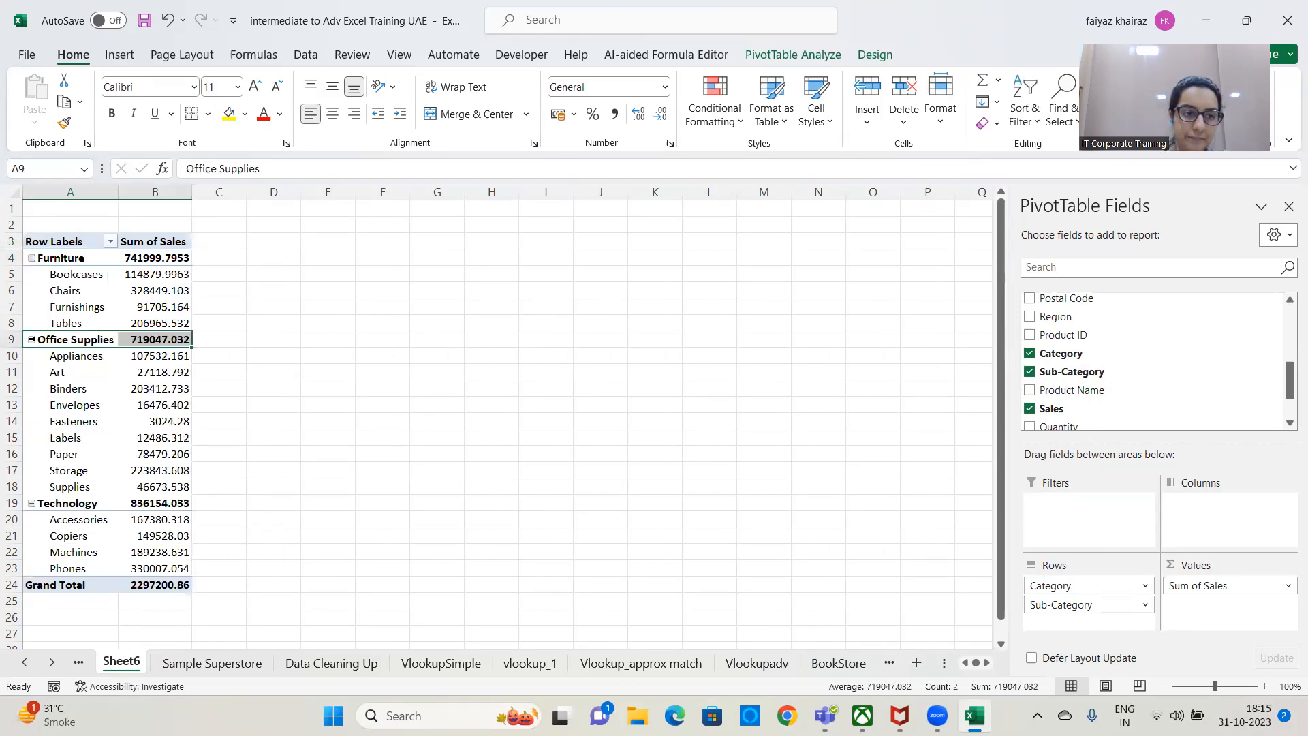
left_click(32, 339)
left_click(32, 339)
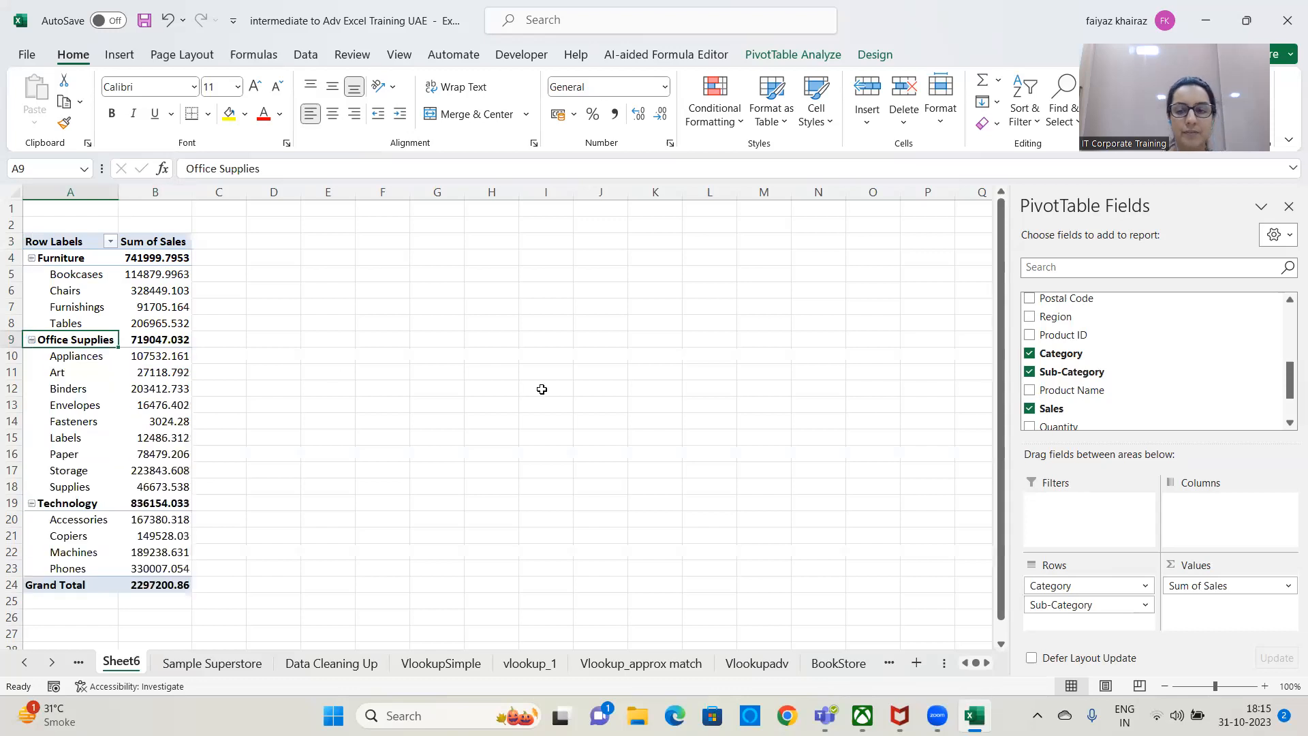
Replace Category and Sub-Category in the PivotTable rows with the Segment field.
left_click_drag(1083, 585, 818, 572)
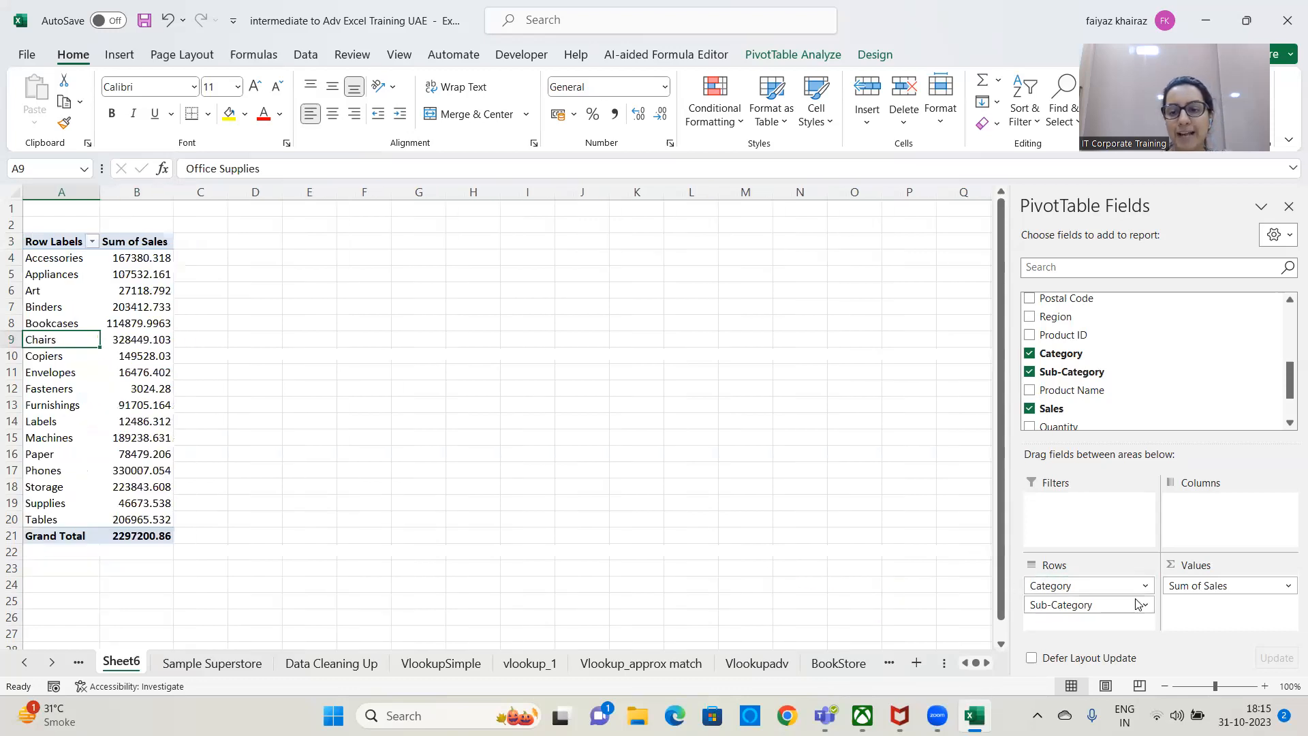
left_click_drag(1090, 603, 750, 576)
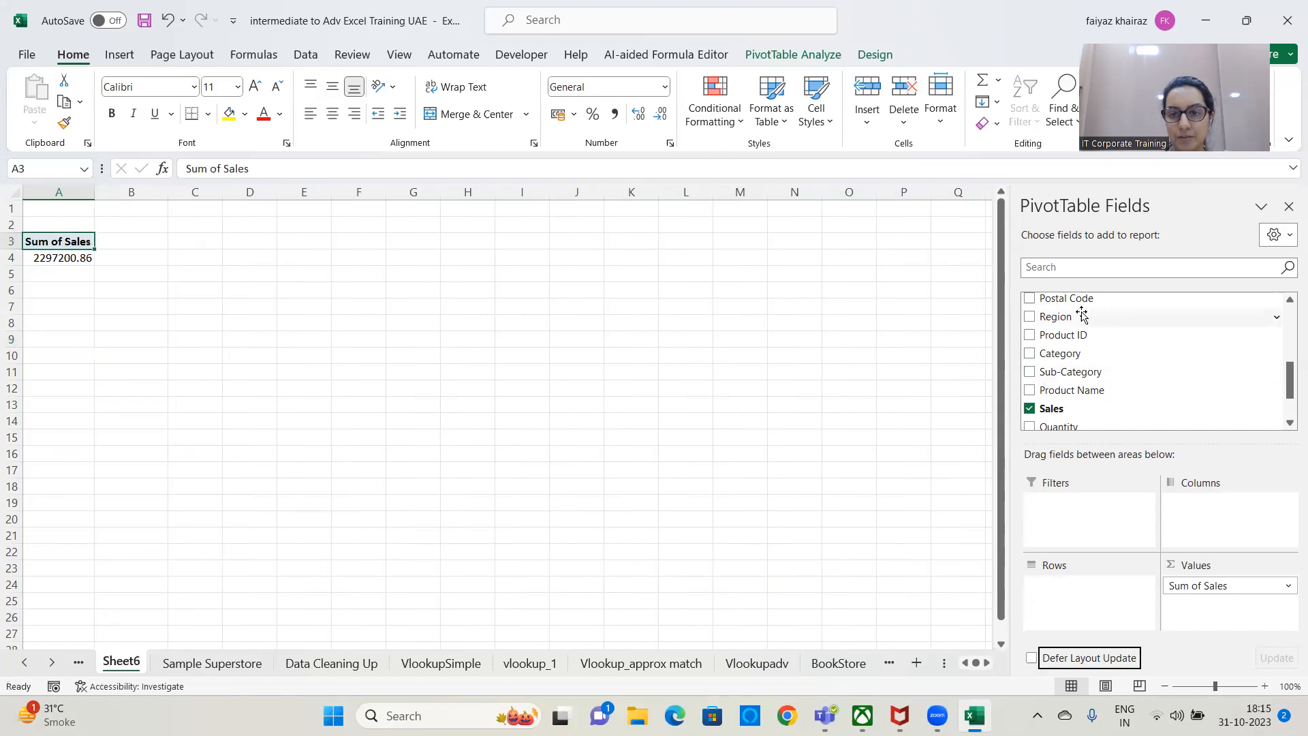
scroll(1076, 372, "up", 2)
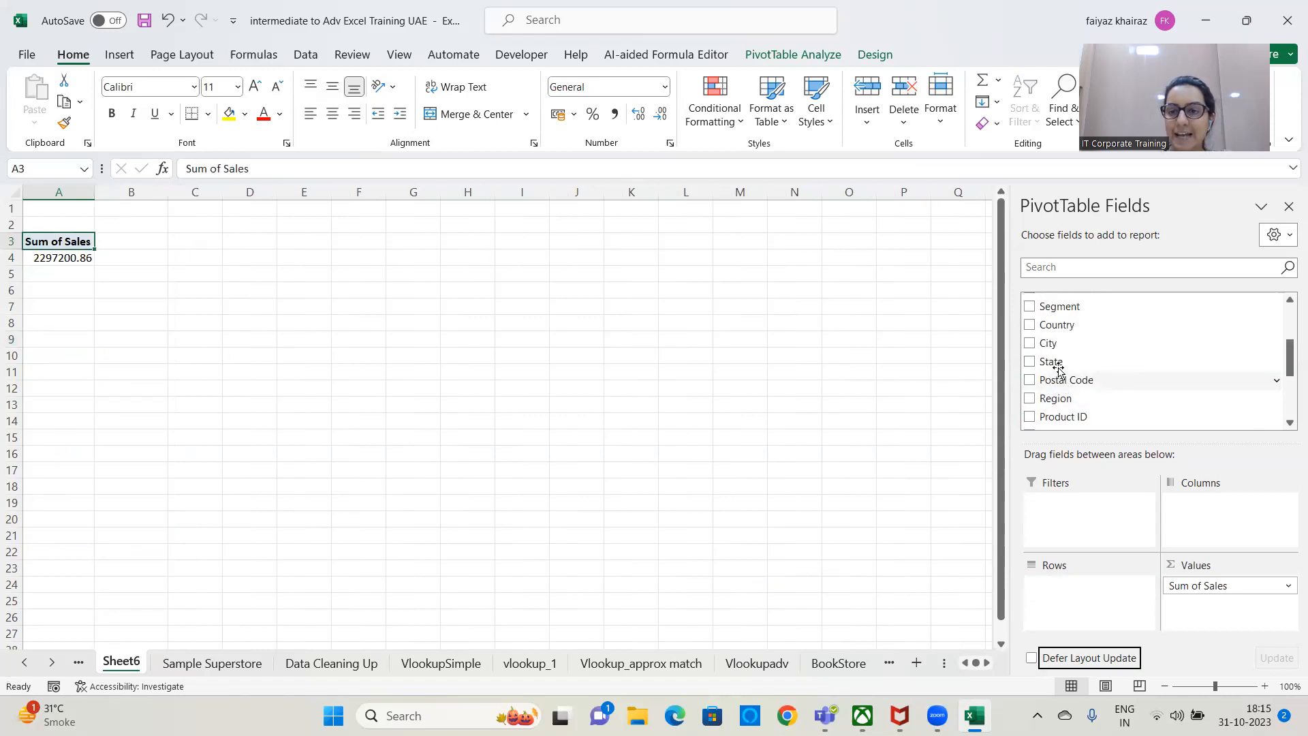
scroll(1059, 372, "up", 2)
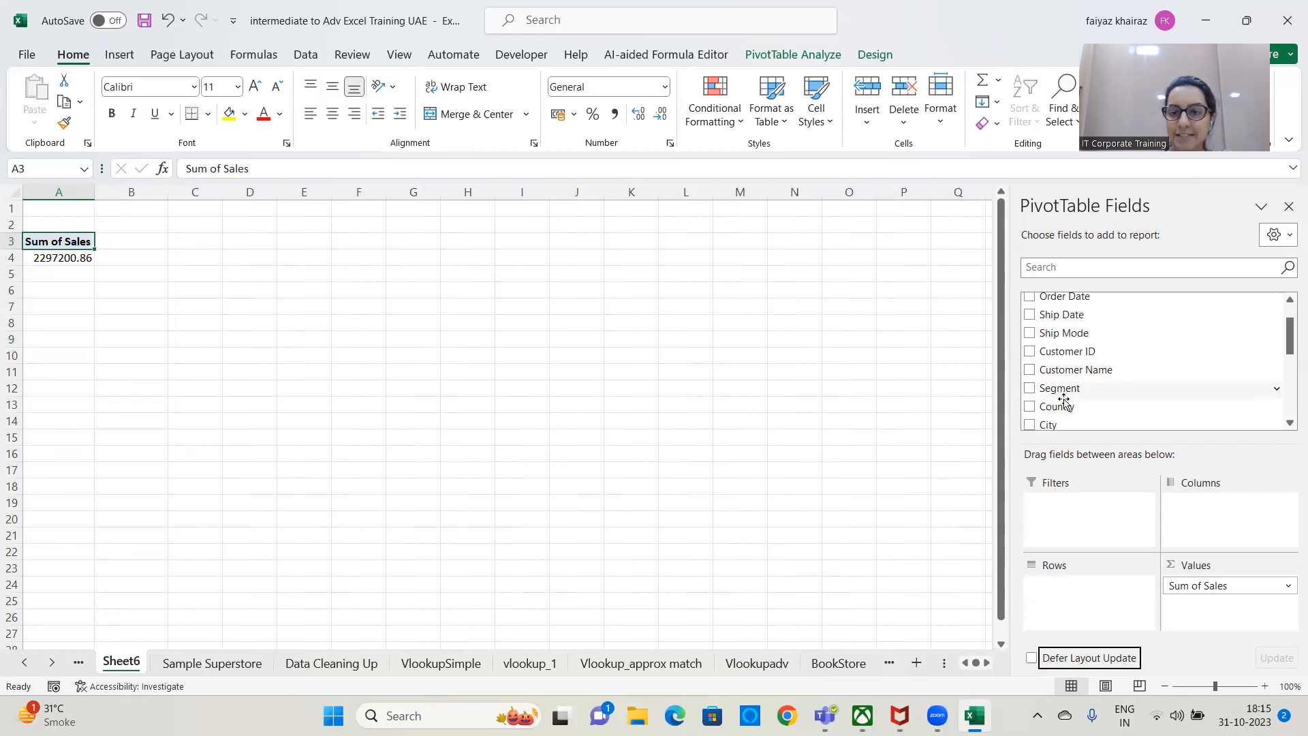
scroll(1062, 398, "down", 1)
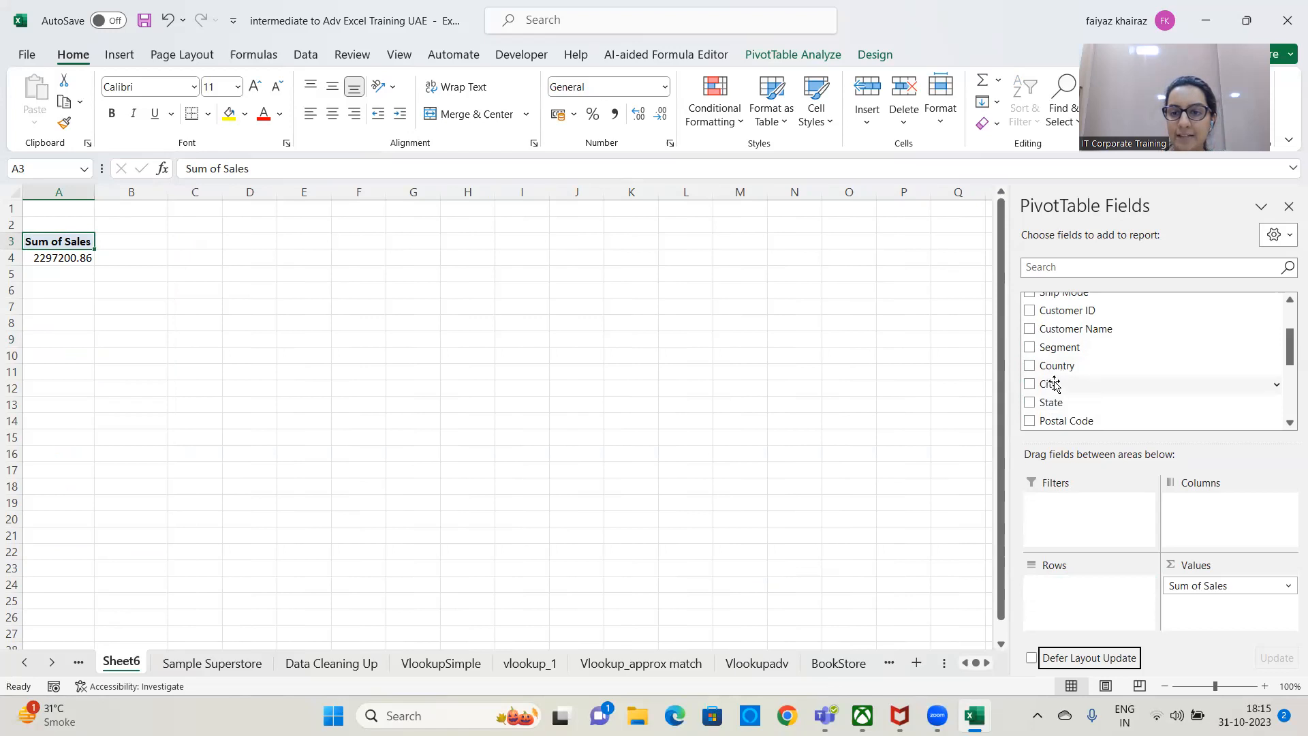
left_click_drag(1060, 347, 1069, 585)
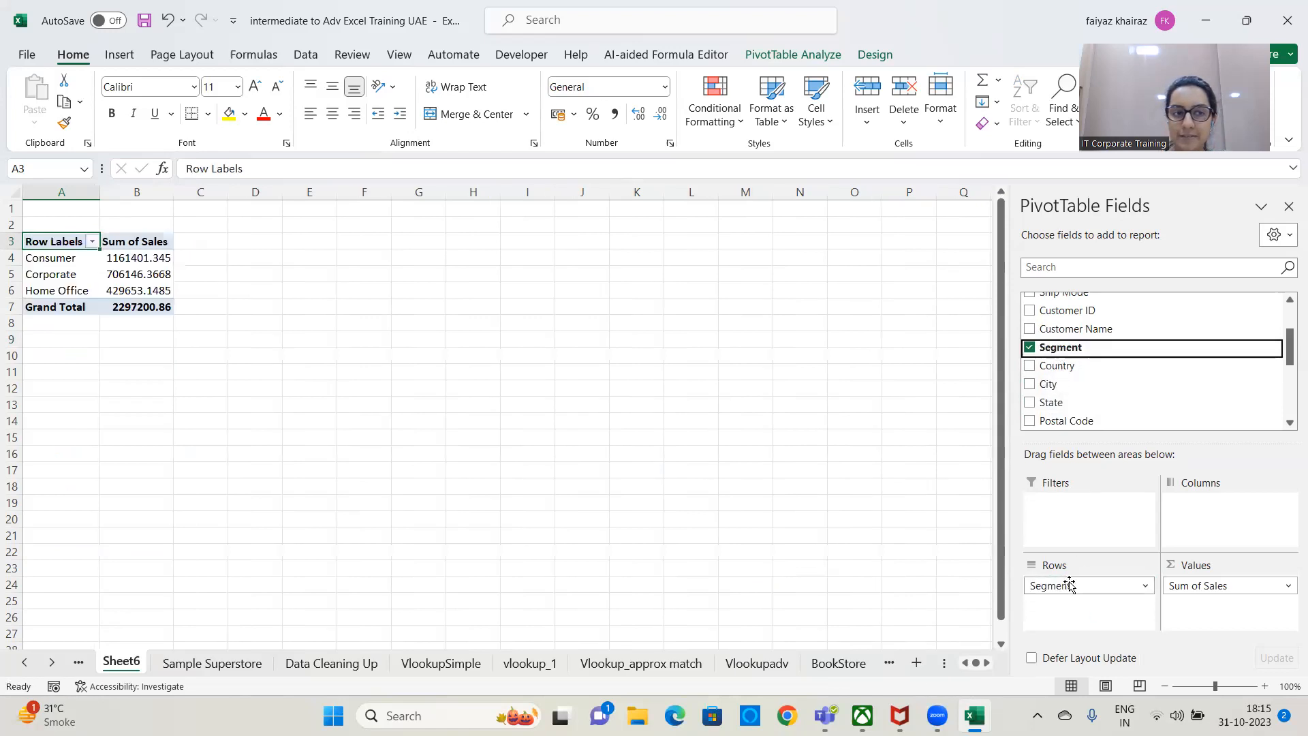
Add City to the rows beneath Segment and look through the city-level sales.
left_click_drag(1053, 385, 1068, 605)
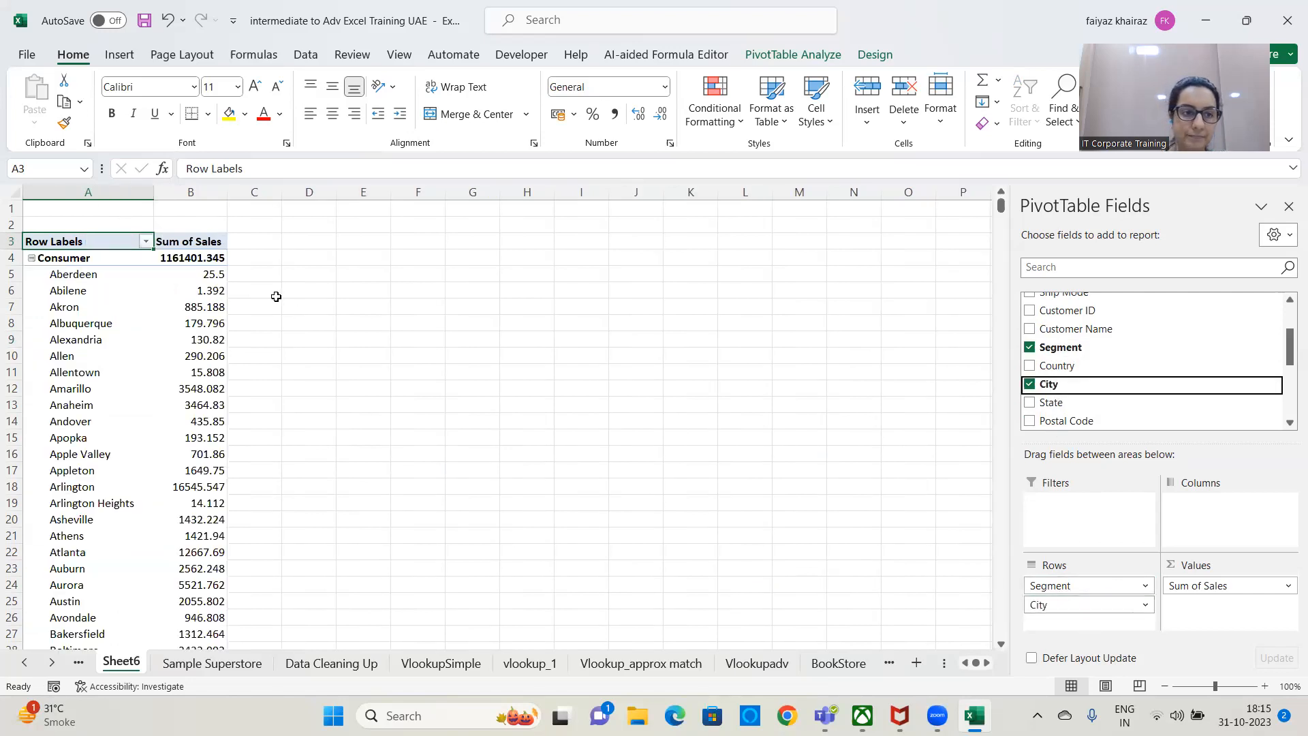
scroll(276, 296, "down", 19)
scroll(262, 303, "down", 20)
scroll(509, 270, "down", 7)
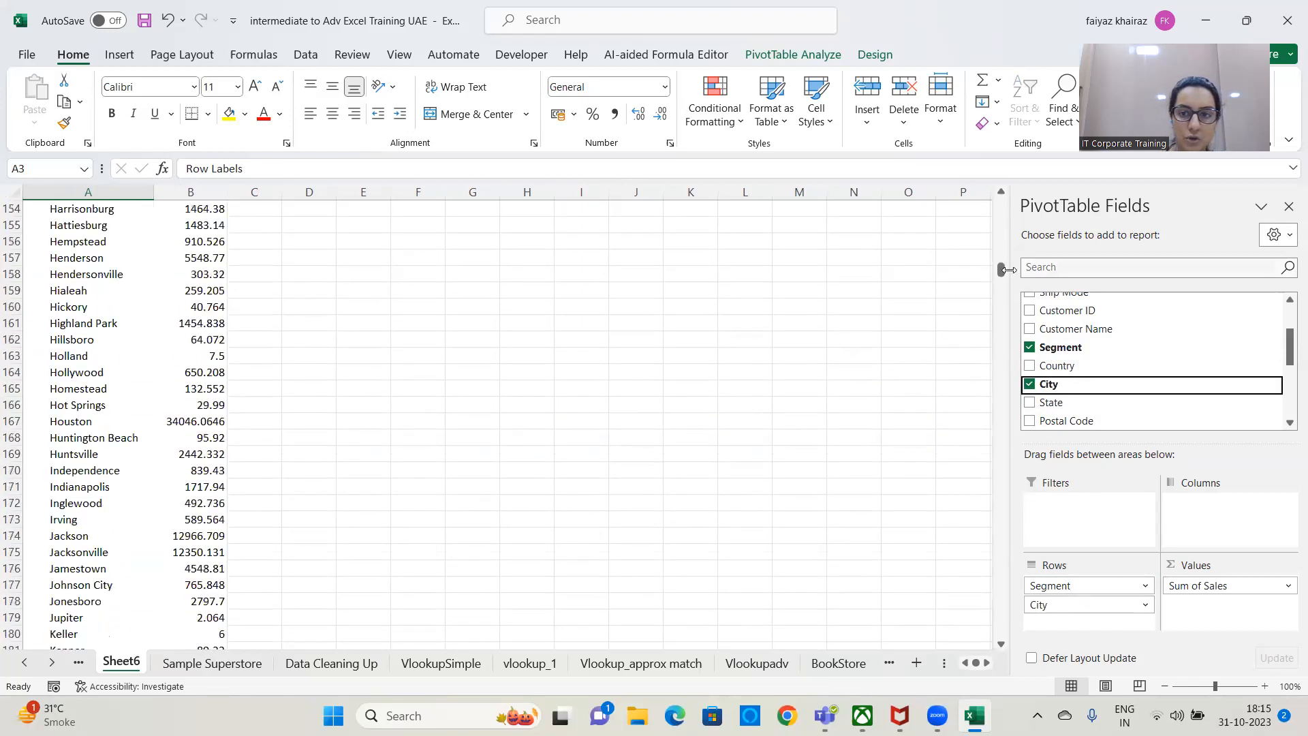
Replace City with State beneath Segment in the rows and return to the start of the PivotTable.
left_click(1029, 386)
left_click_drag(1061, 403, 1083, 613)
left_click_drag(1001, 263, 1001, 202)
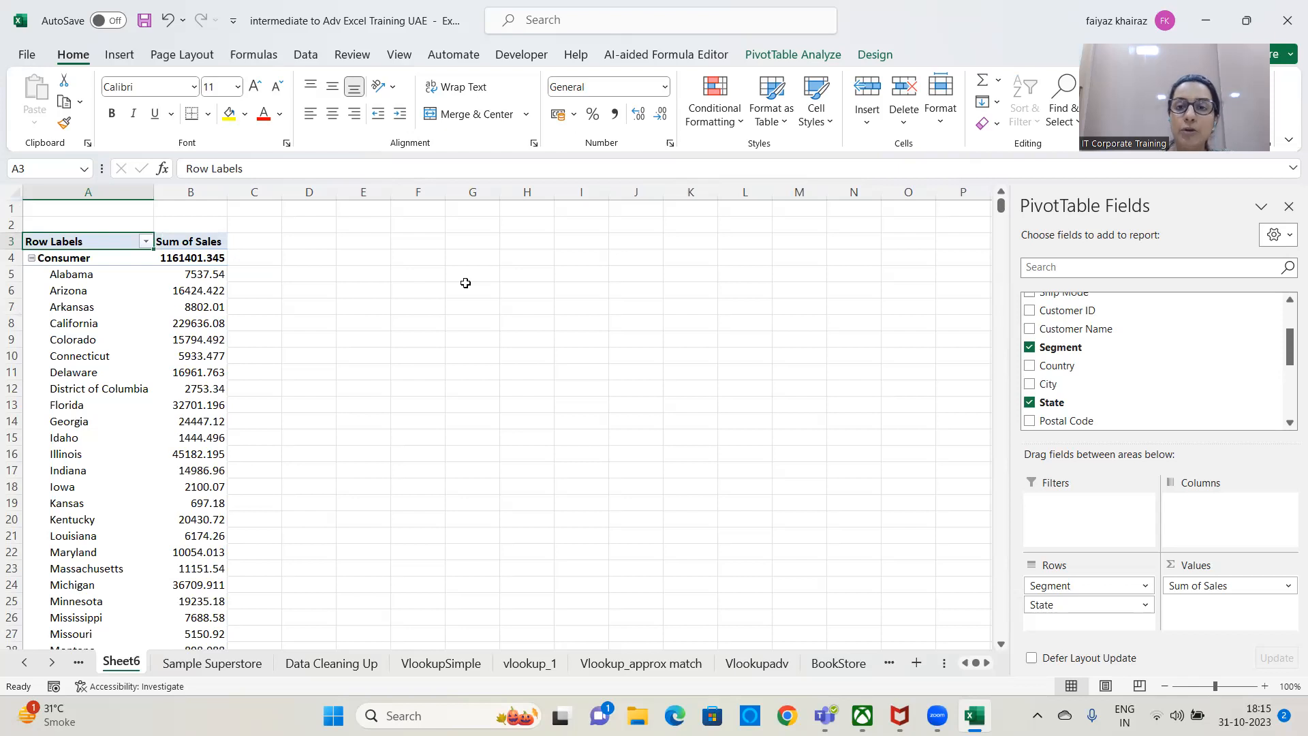
Insert slicers for the Category and Sub-Category fields of the PivotTable.
left_click(814, 60)
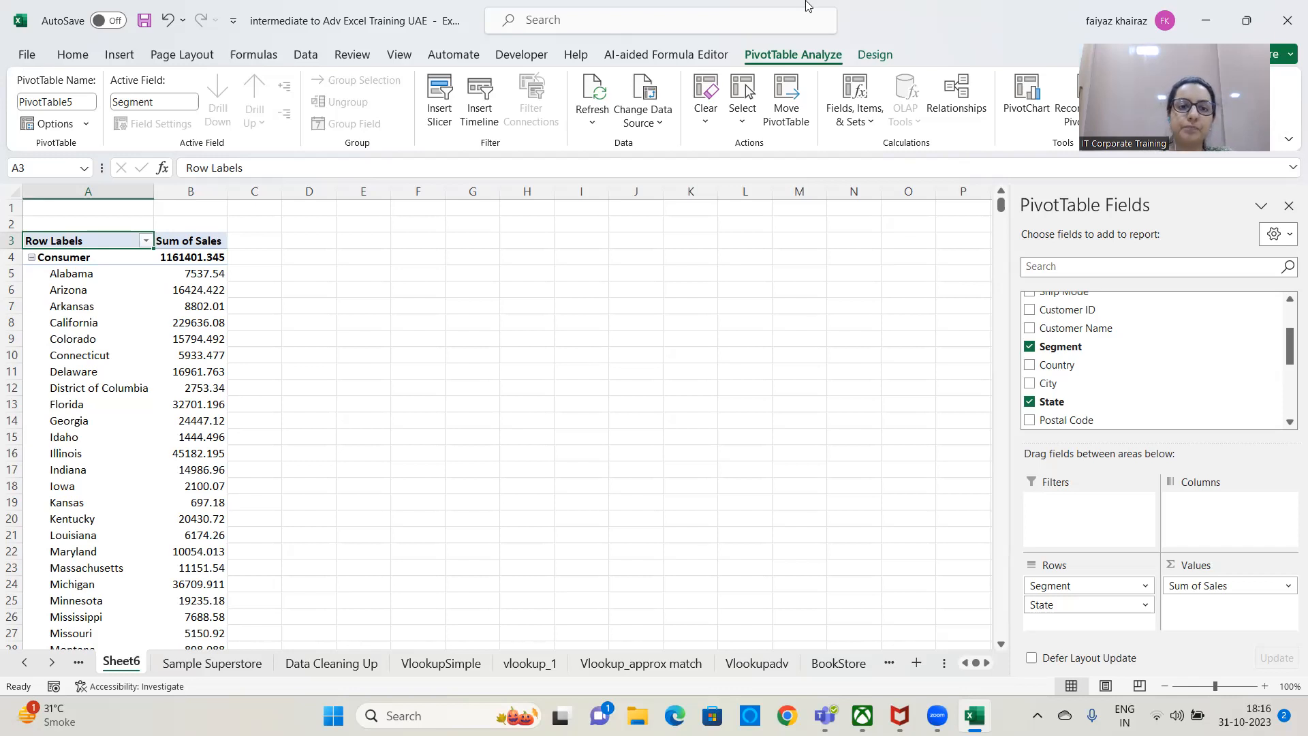
left_click(436, 103)
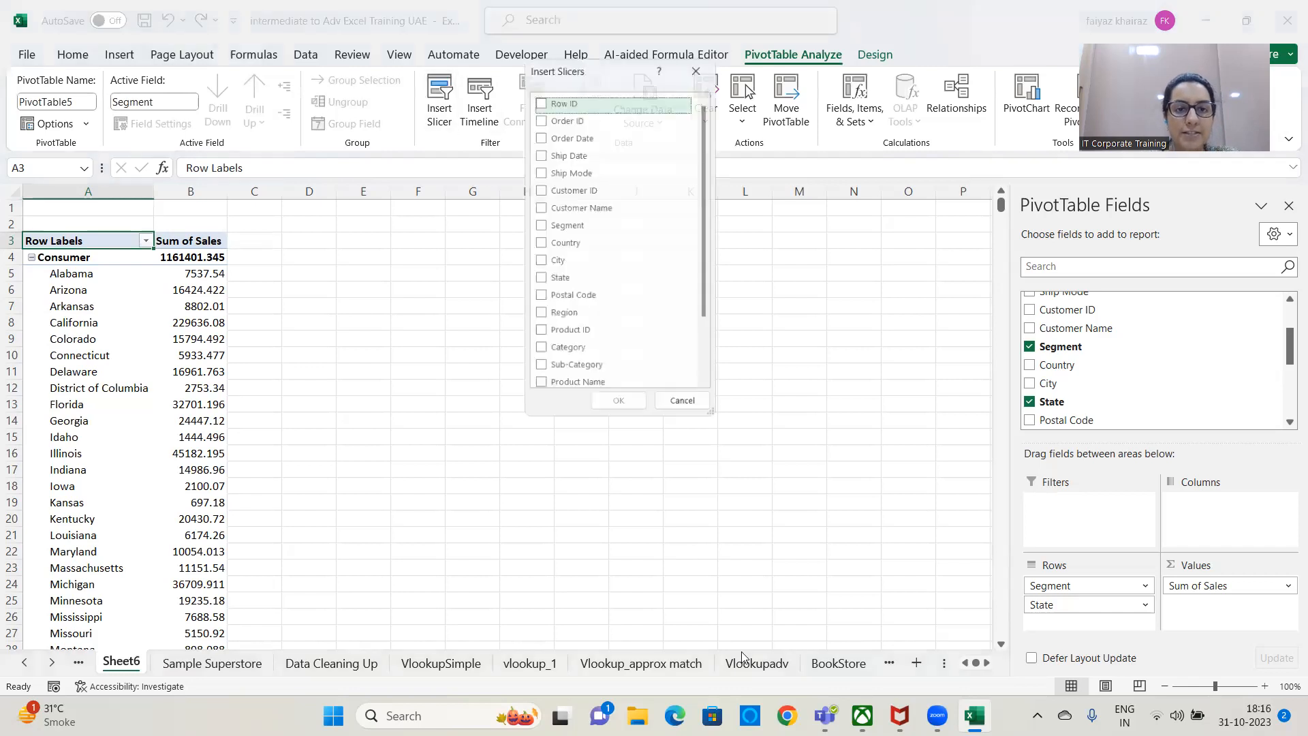
left_click_drag(706, 272, 714, 361)
left_click(563, 270)
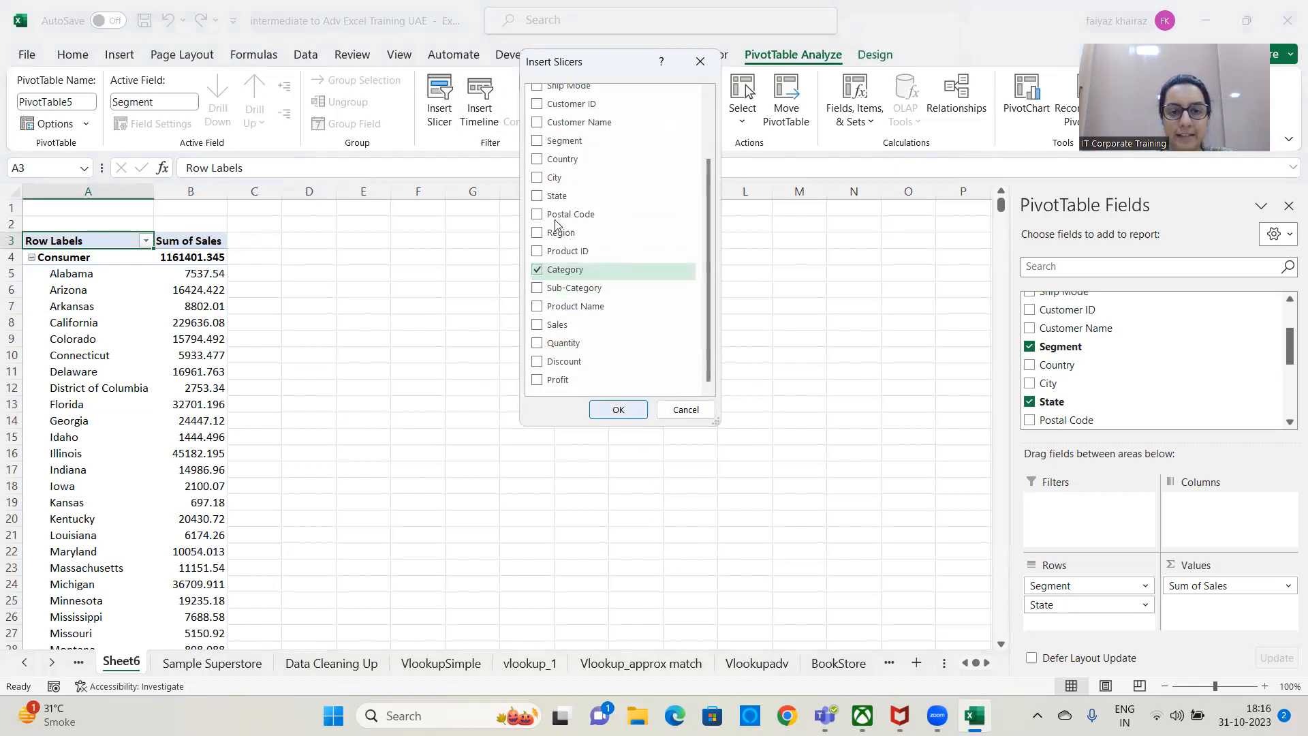
left_click(538, 288)
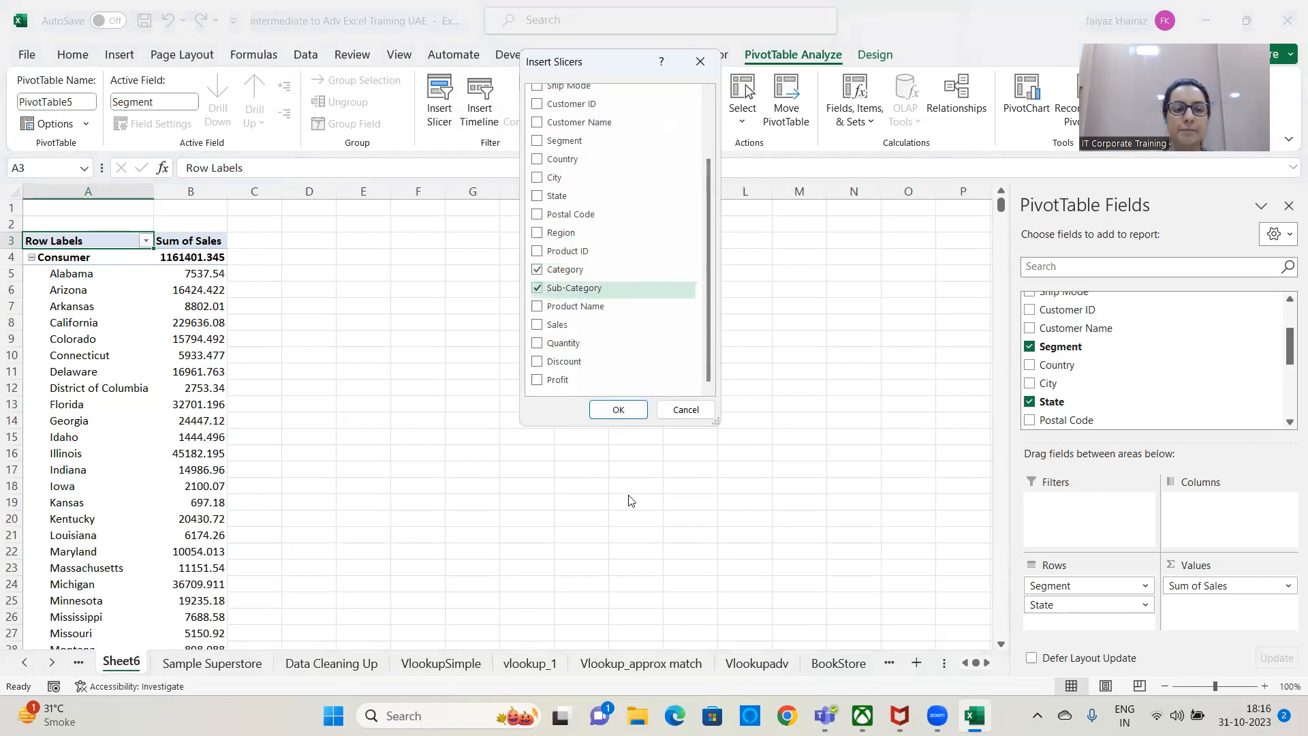
left_click(619, 410)
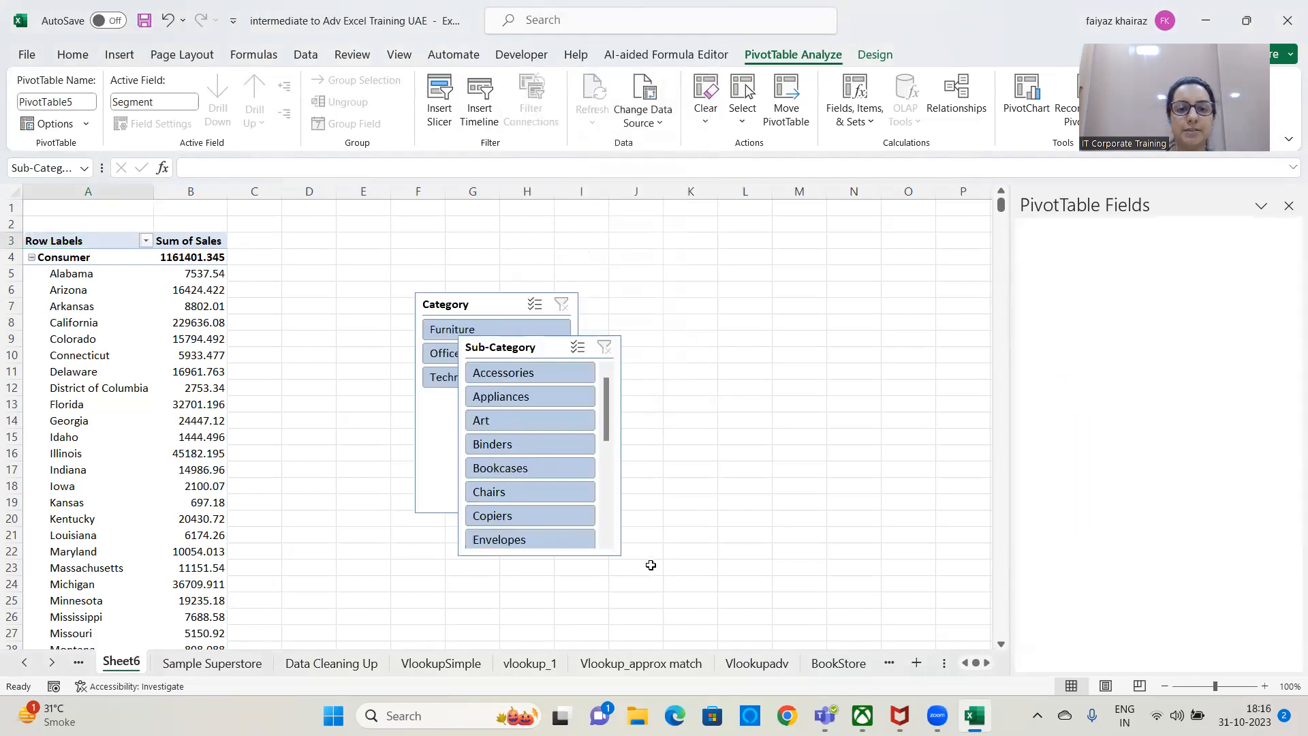
Arrange the Category and Sub-Category slicers side by side near the top of the sheet, beside the PivotTable.
left_click_drag(502, 351, 668, 245)
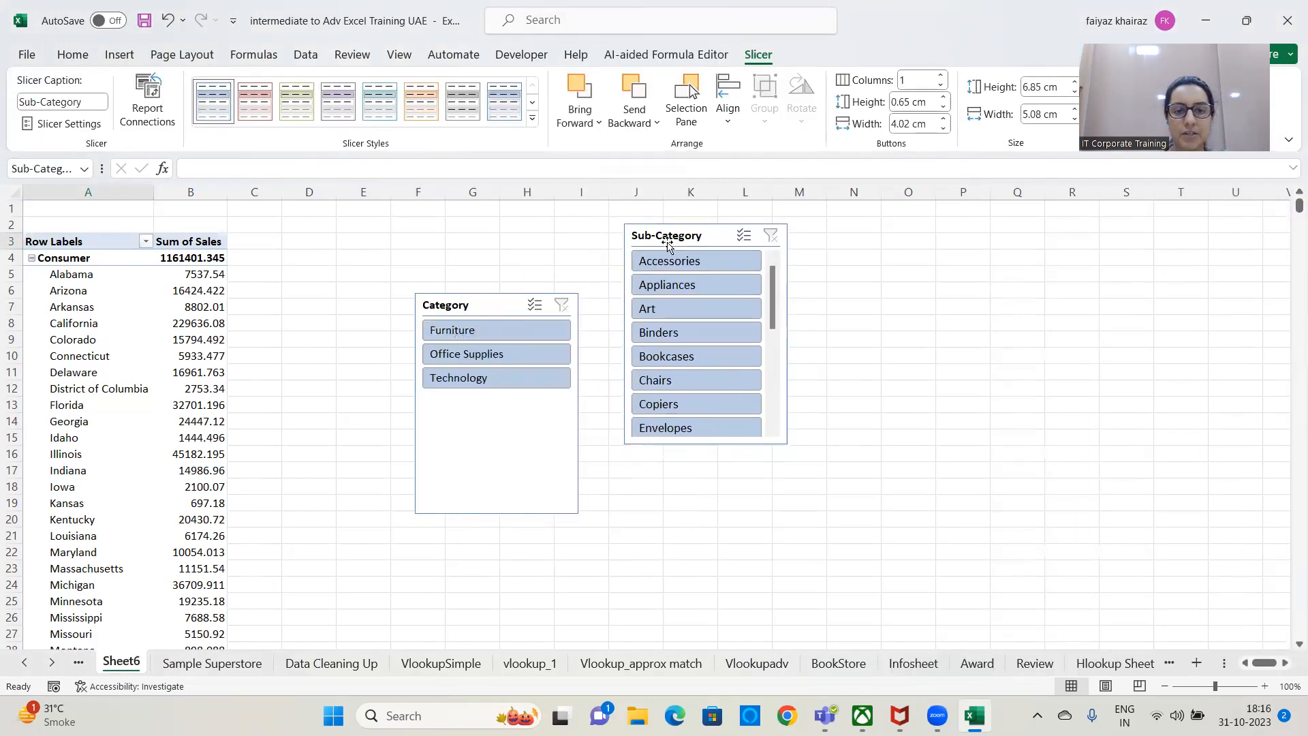
left_click_drag(504, 305, 517, 231)
left_click_drag(652, 242, 632, 239)
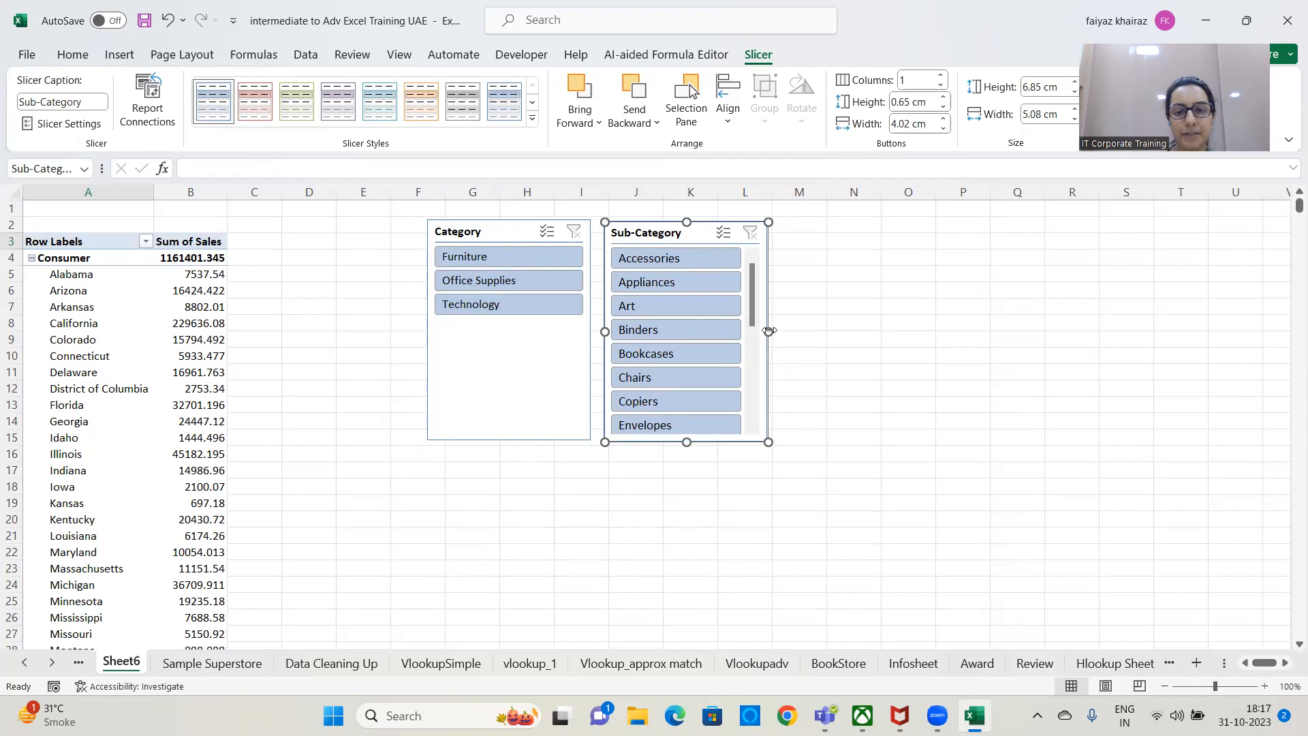
Lay out the Sub-Category slicer in 4 columns and resize it to 12 cm wide and about 6.46 cm high.
left_click_drag(769, 332, 991, 310)
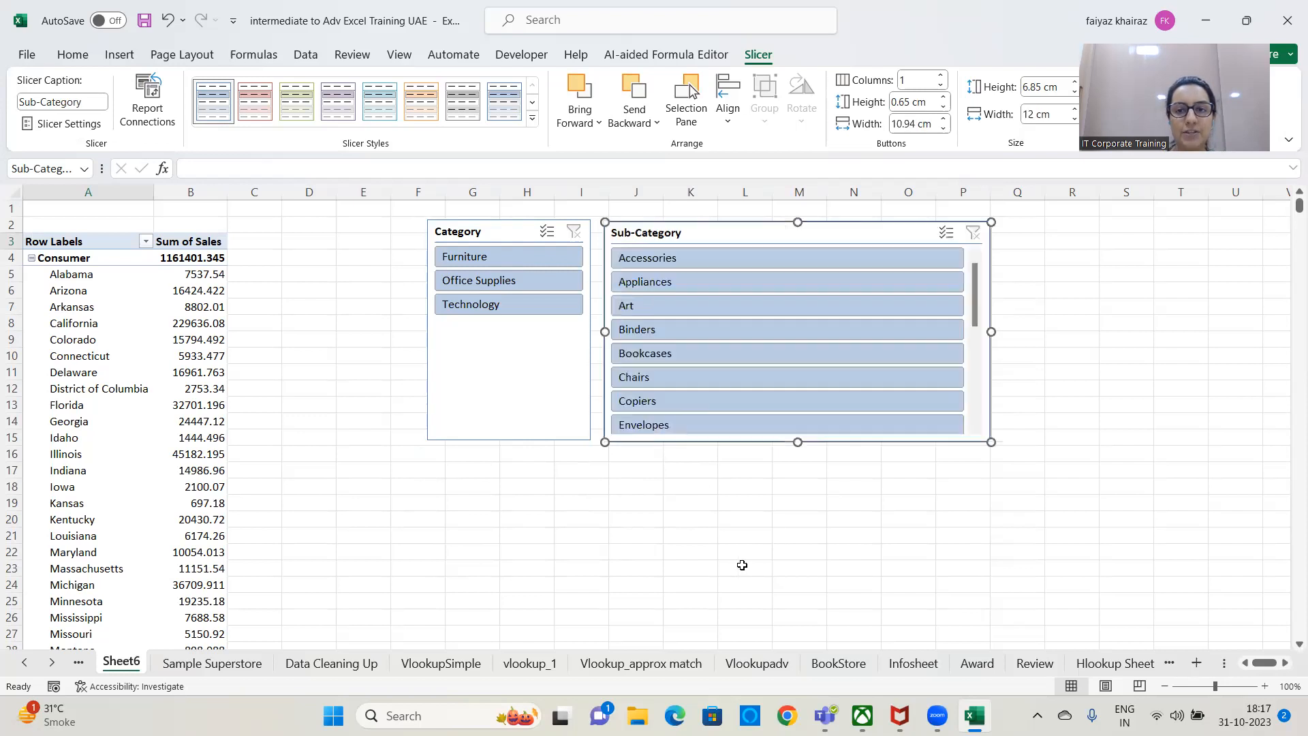
left_click(941, 76)
left_click(941, 77)
left_click(941, 76)
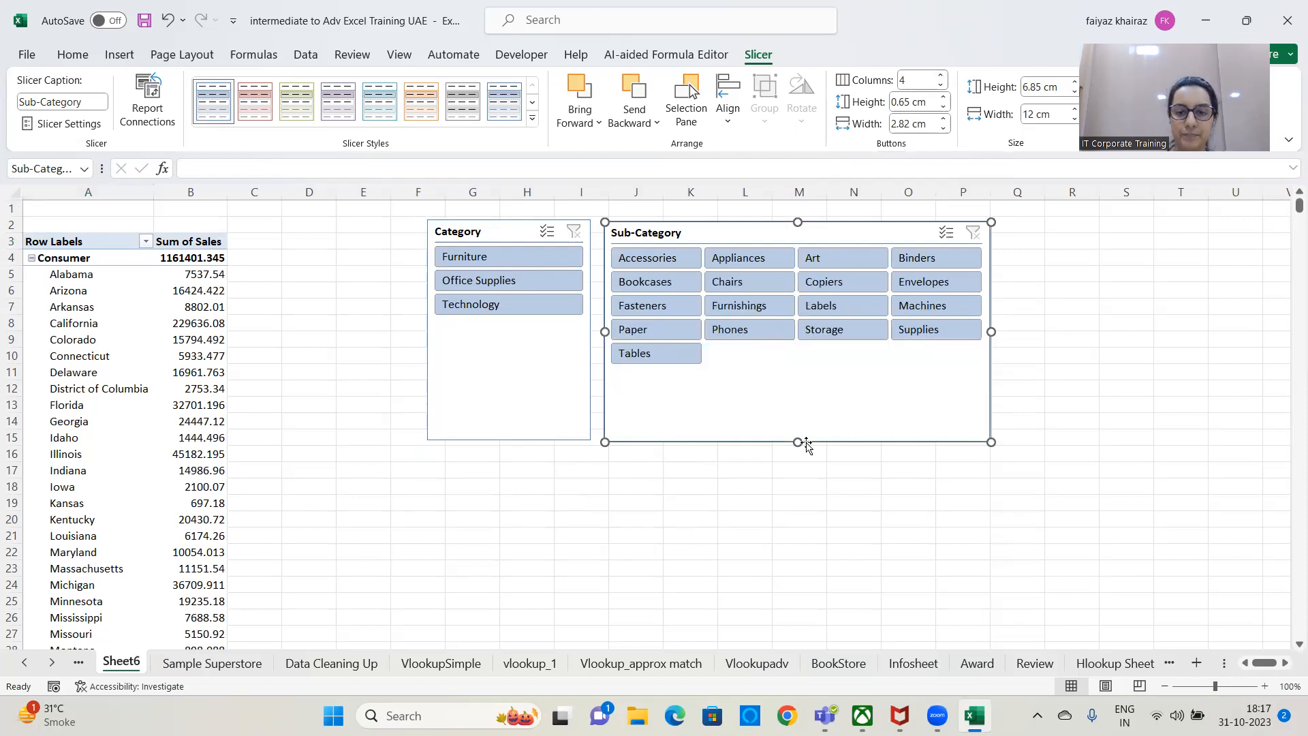
left_click_drag(799, 441, 804, 398)
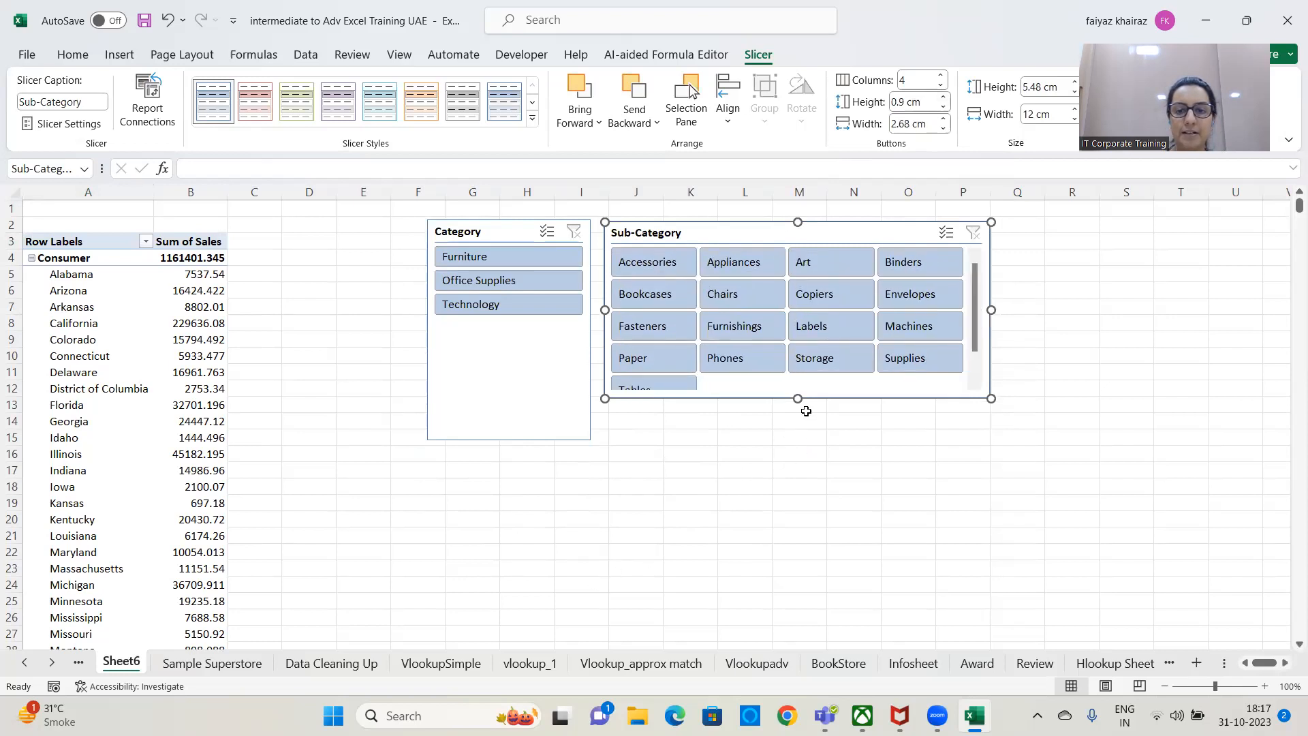
left_click_drag(798, 400, 798, 428)
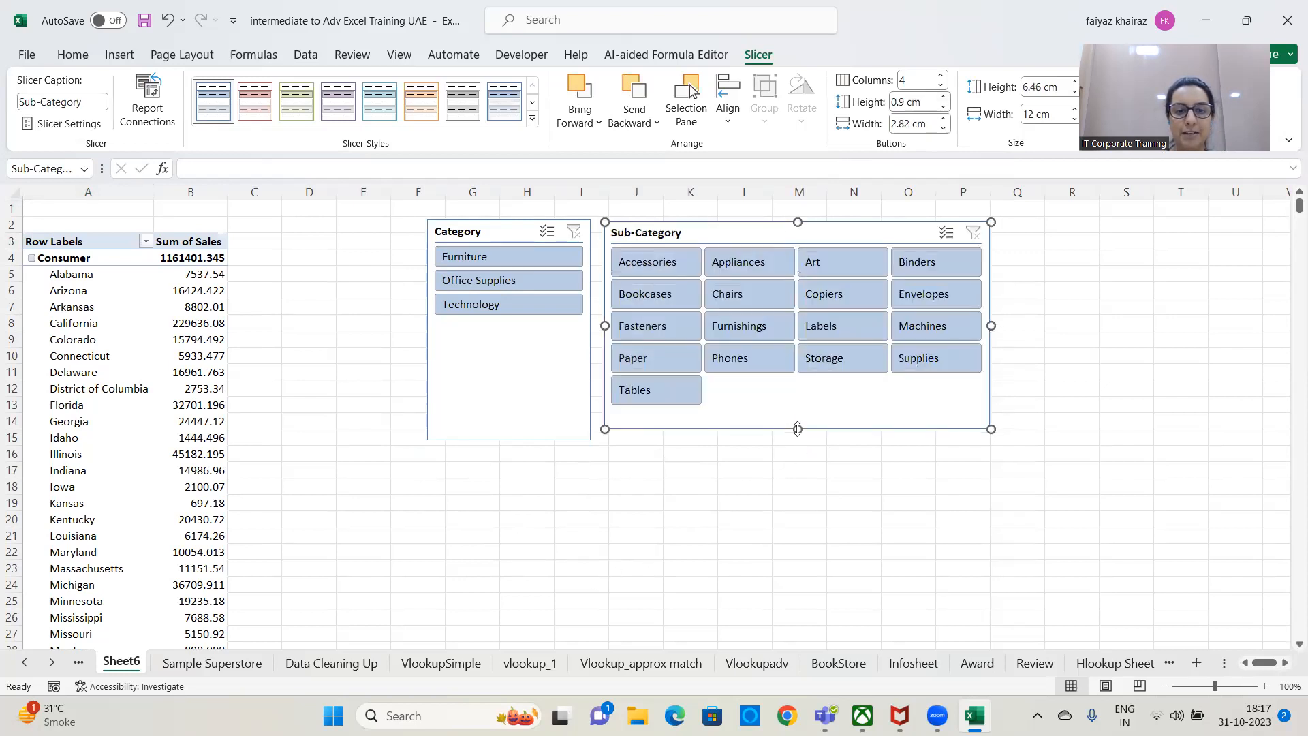
Filter the PivotTable by Furniture, Office Supplies and Technology in turn with the Category slicer, and clear the filter.
left_click(542, 258)
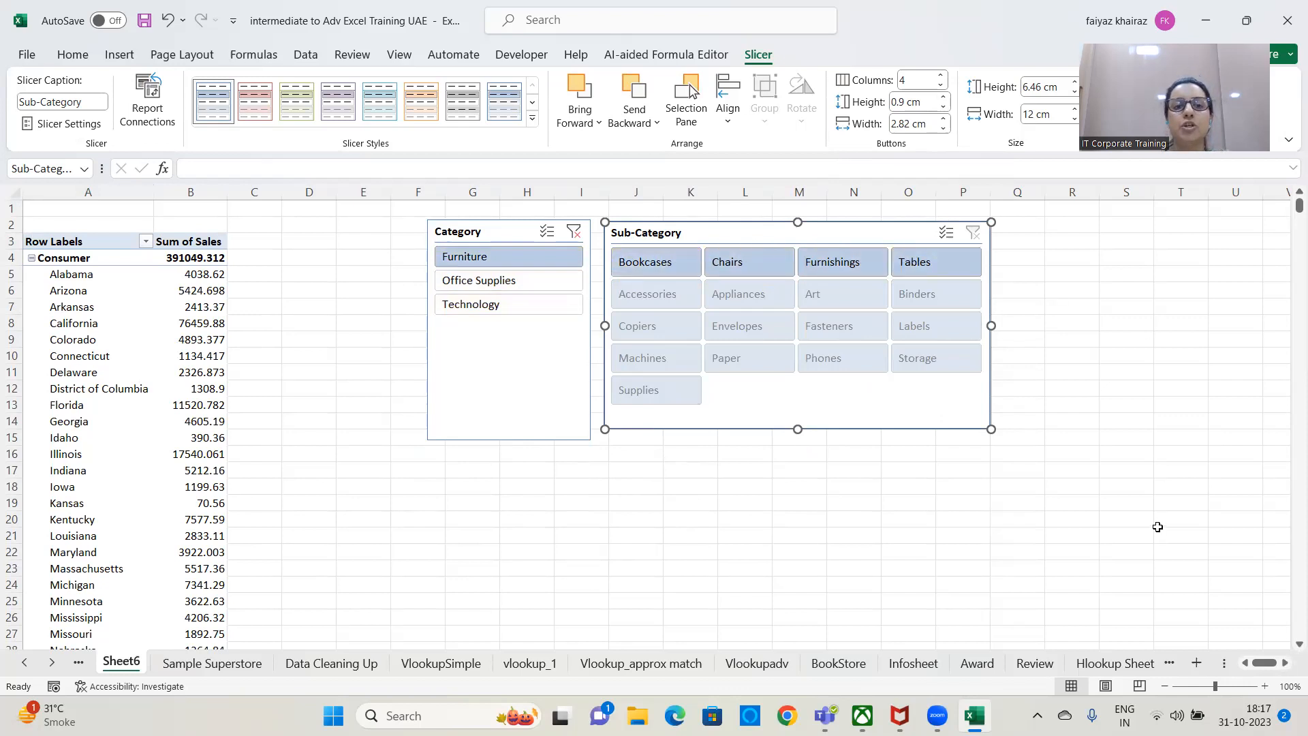
left_click(521, 280)
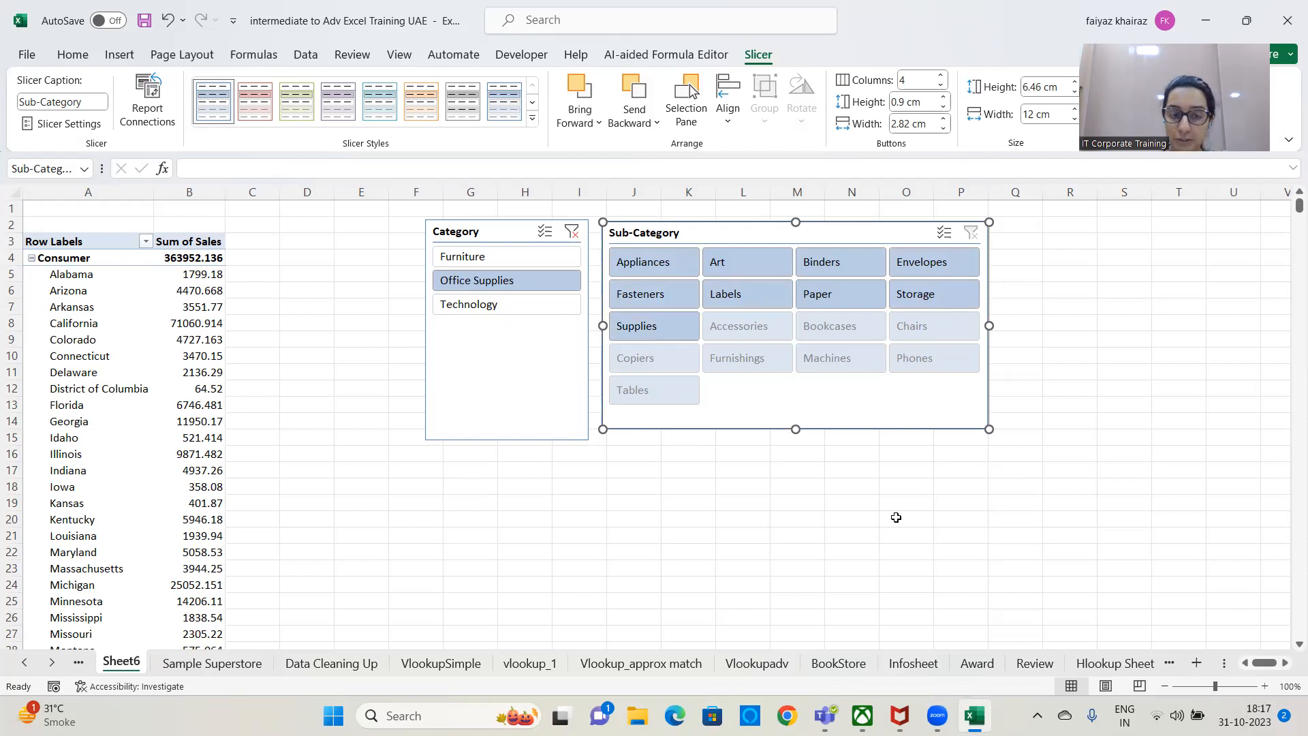
left_click(511, 303)
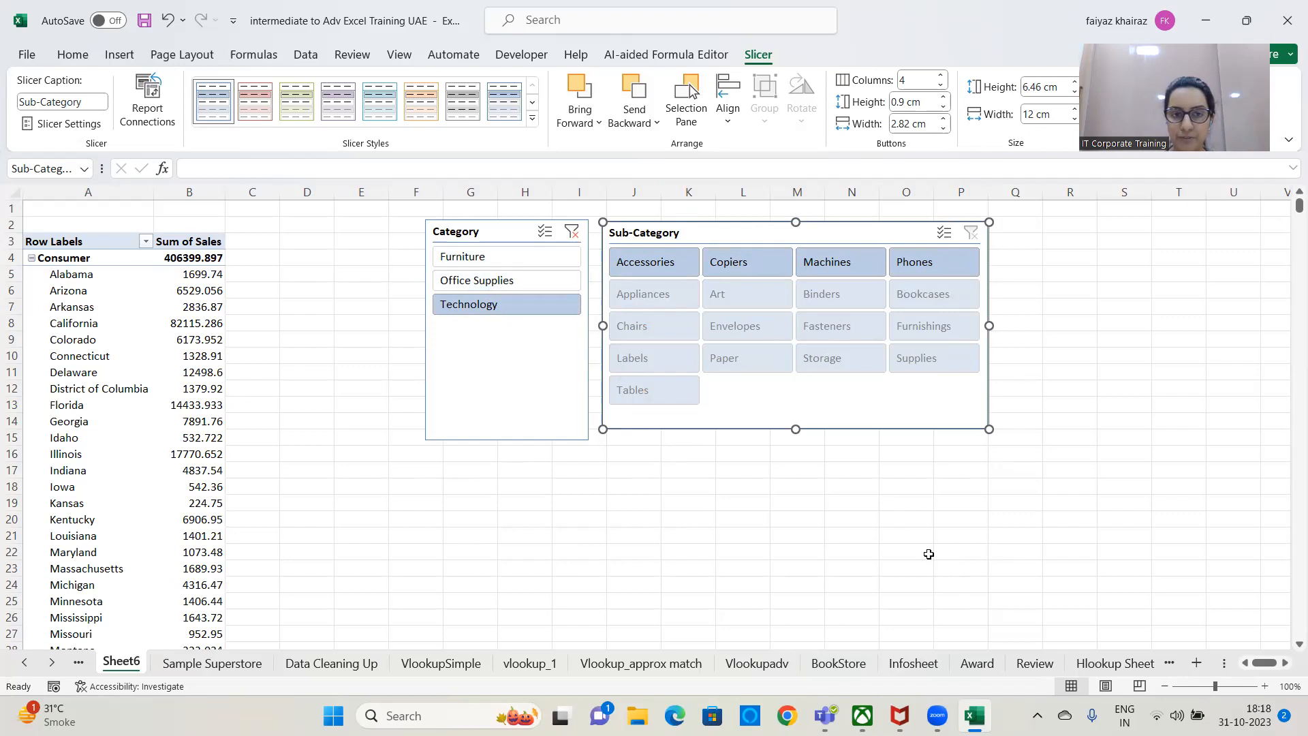
left_click(572, 231)
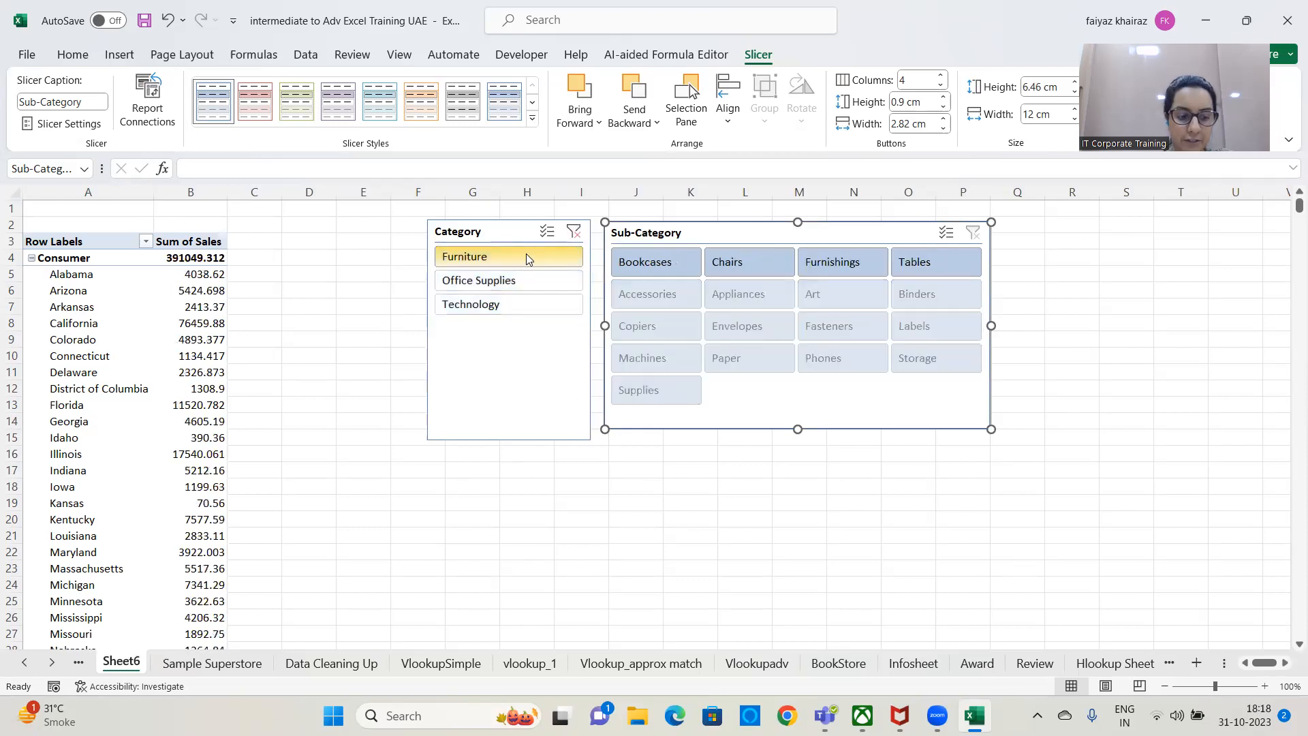
Filter by Furniture and Office Supplies together, and by Technology alone, clearing the Category slicer after each.
left_click(535, 281, "ctrl")
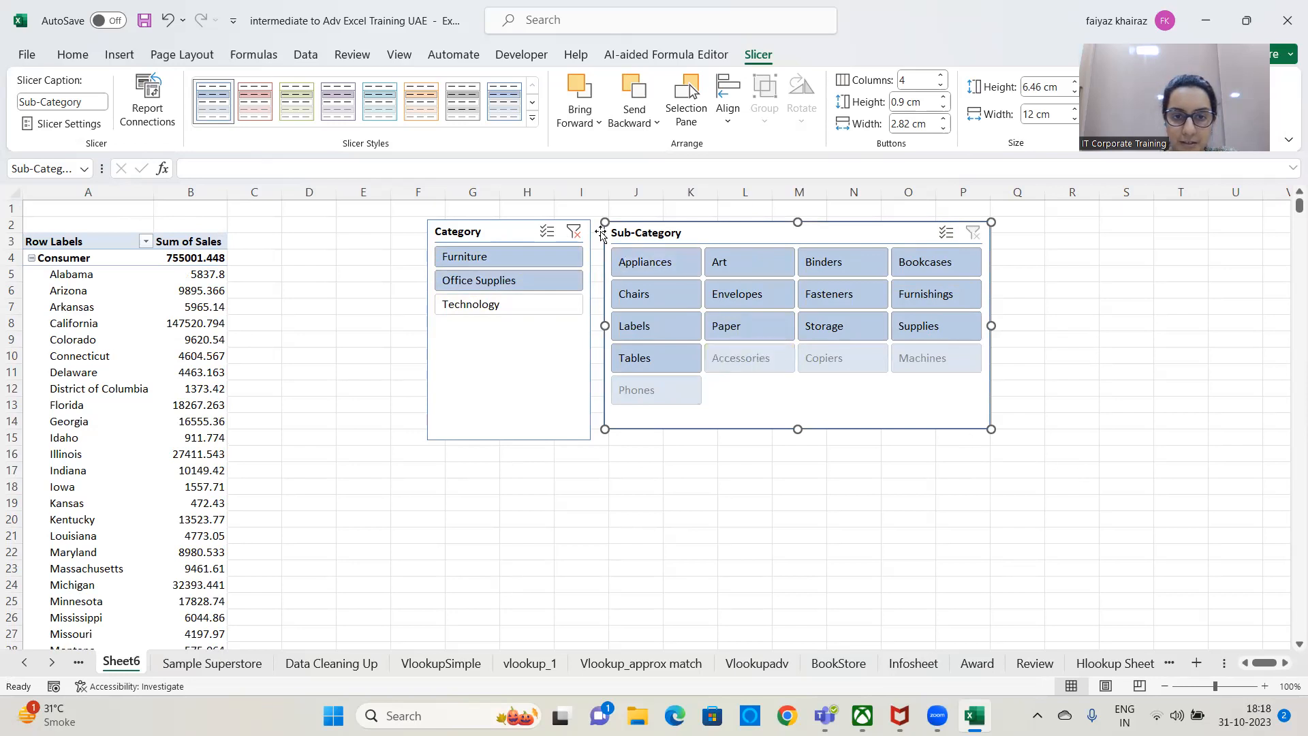
left_click(574, 233)
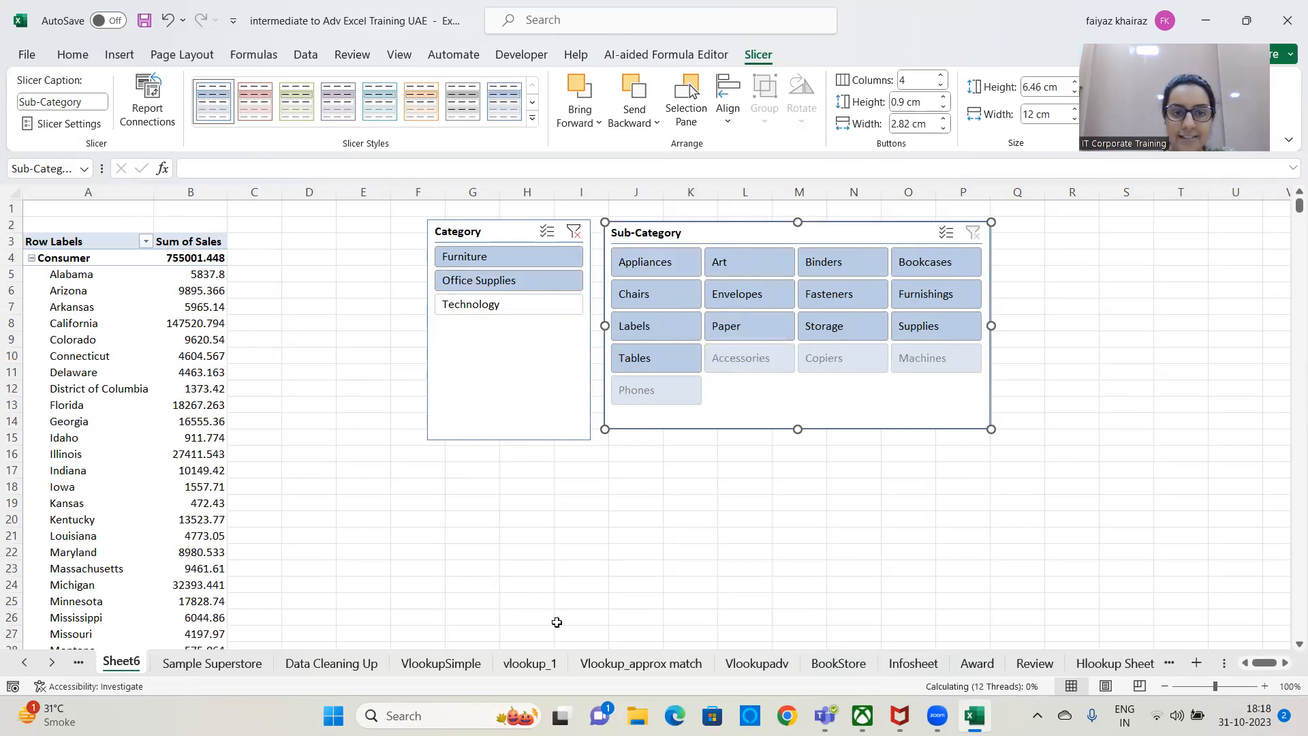
left_click(534, 304)
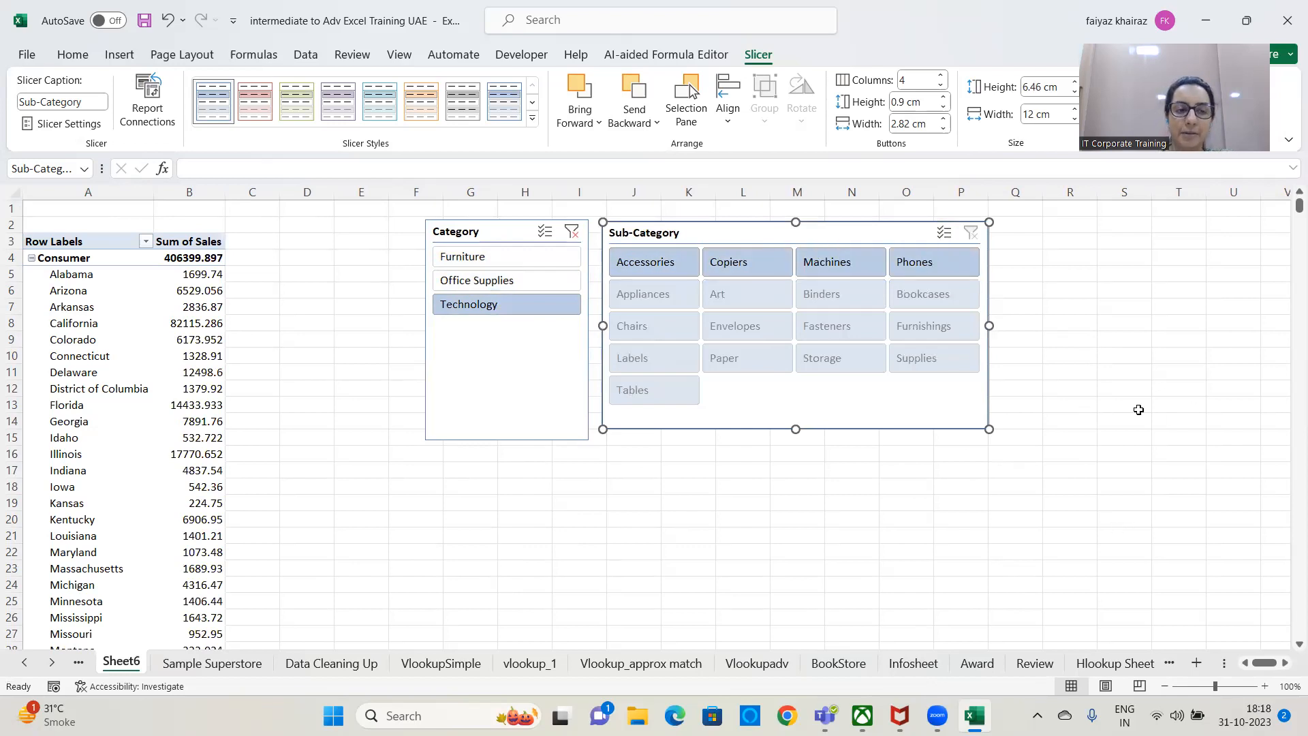
left_click(574, 233)
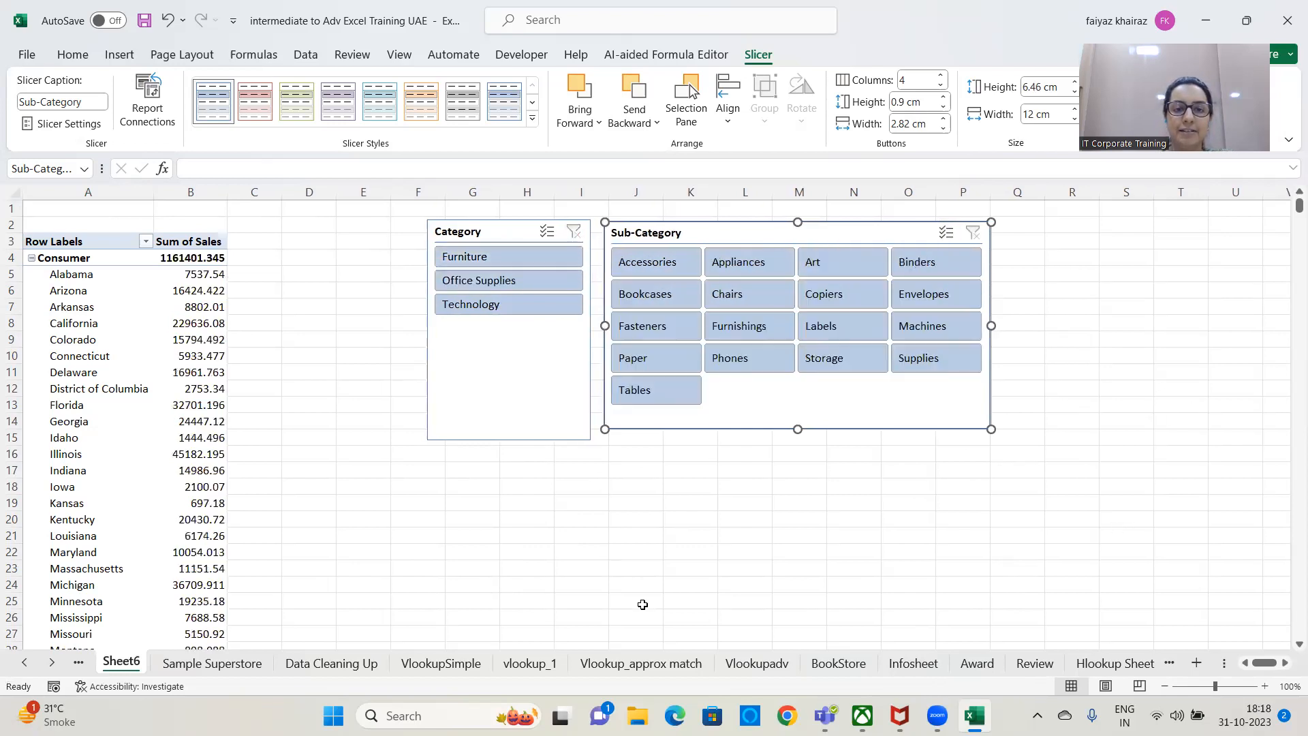
Insert a timeline for the PivotTable's Order Date field and delete it.
left_click(186, 476)
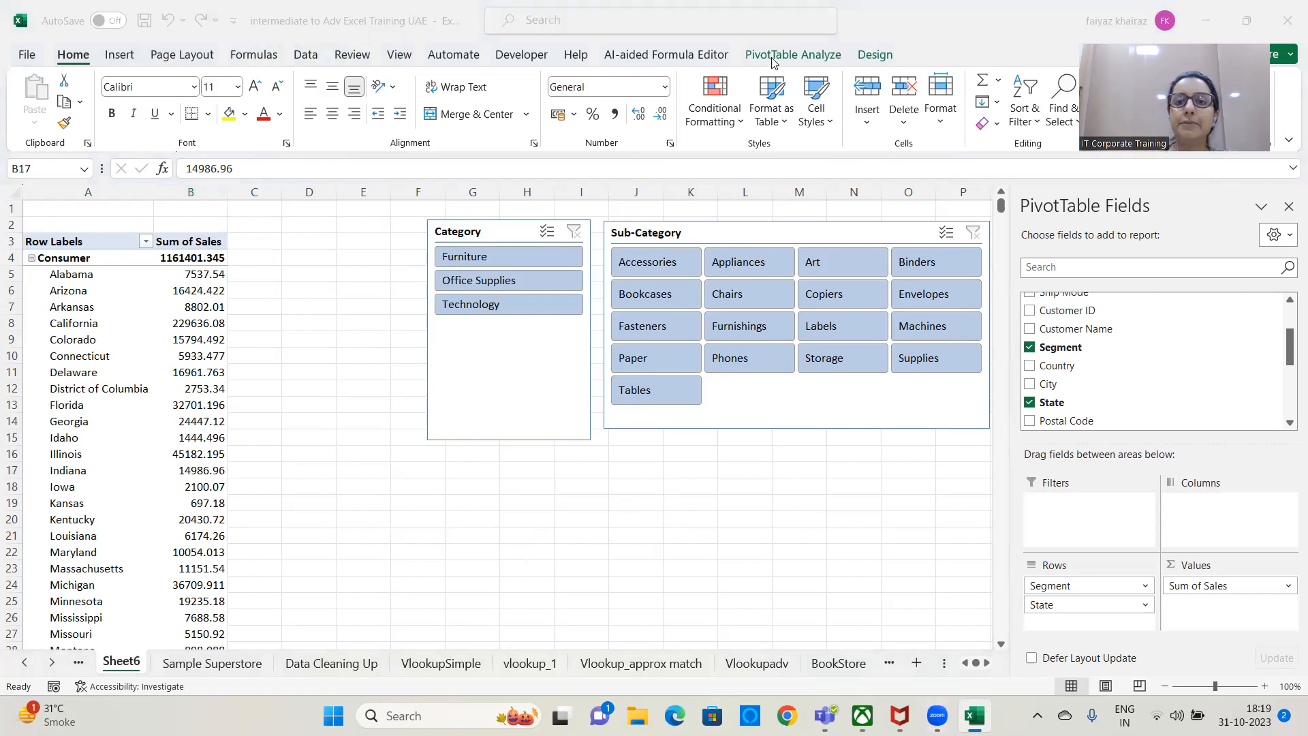
left_click(819, 56)
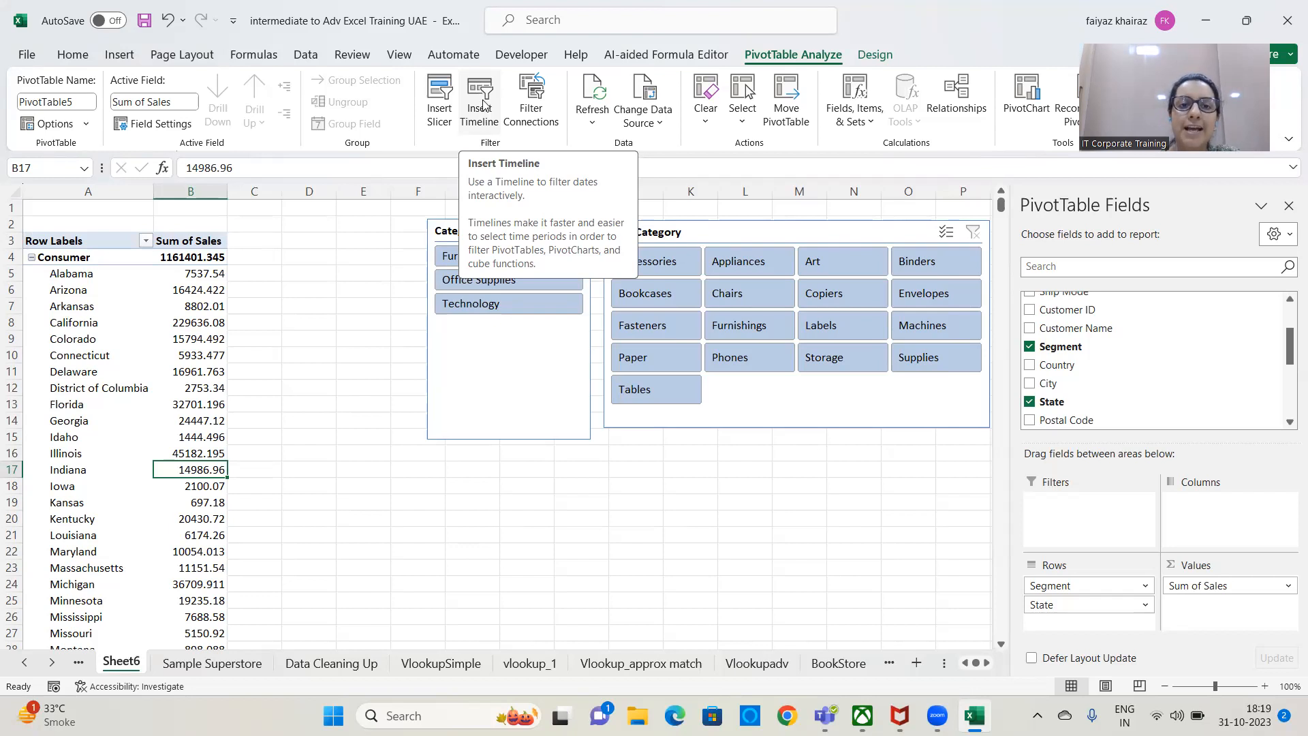
left_click(481, 102)
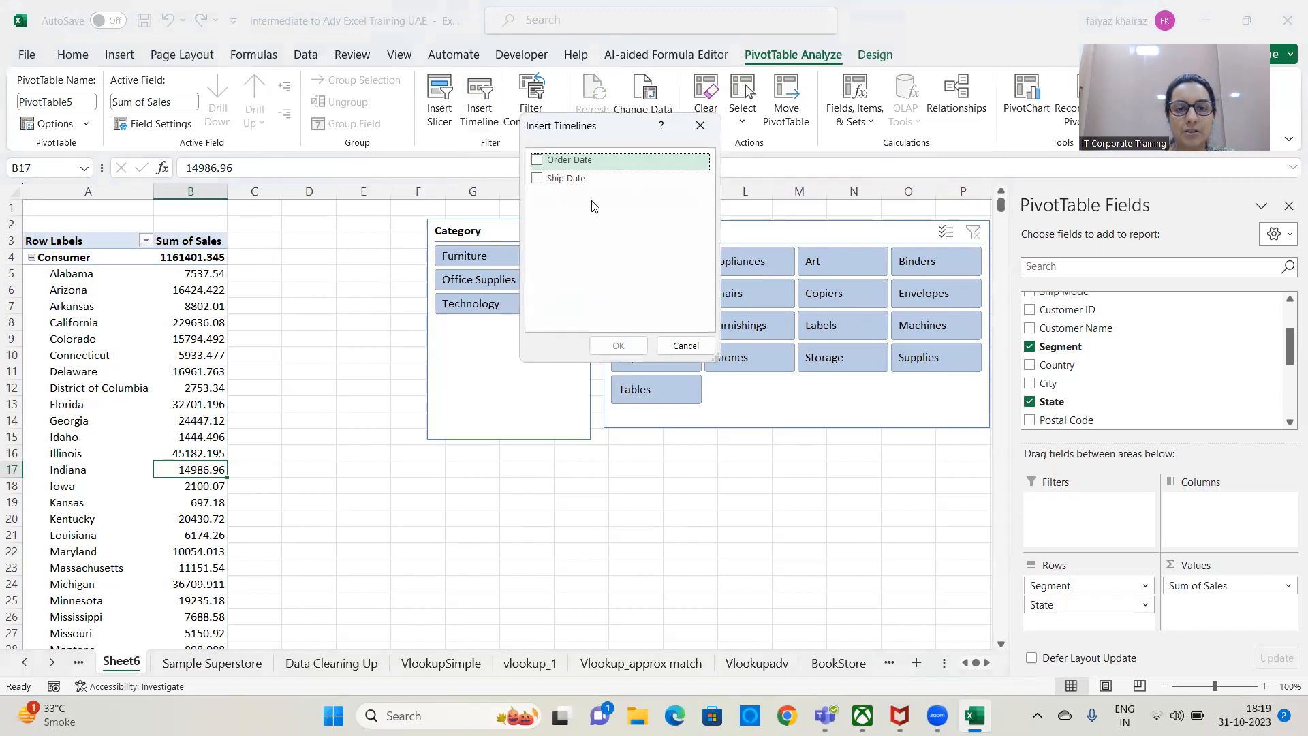
left_click_drag(605, 135, 489, 114)
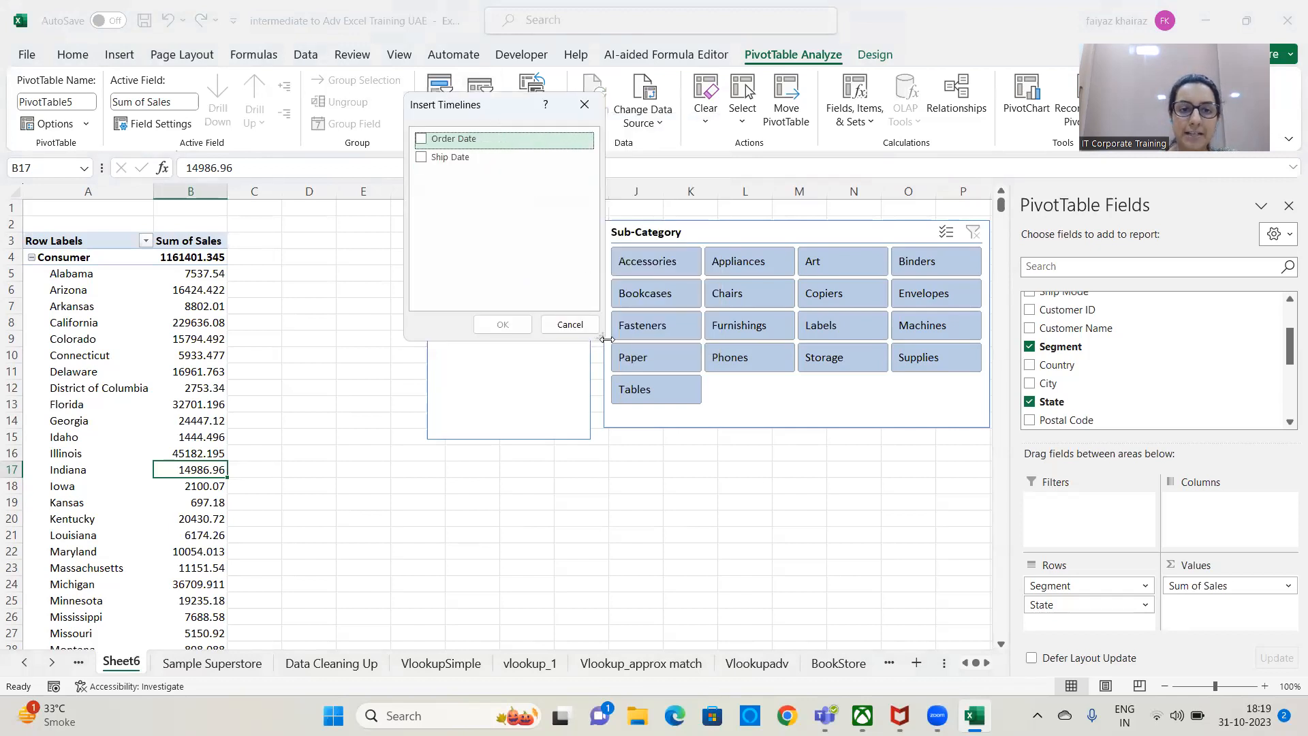
left_click_drag(607, 339, 642, 339)
left_click_drag(496, 113, 406, 113)
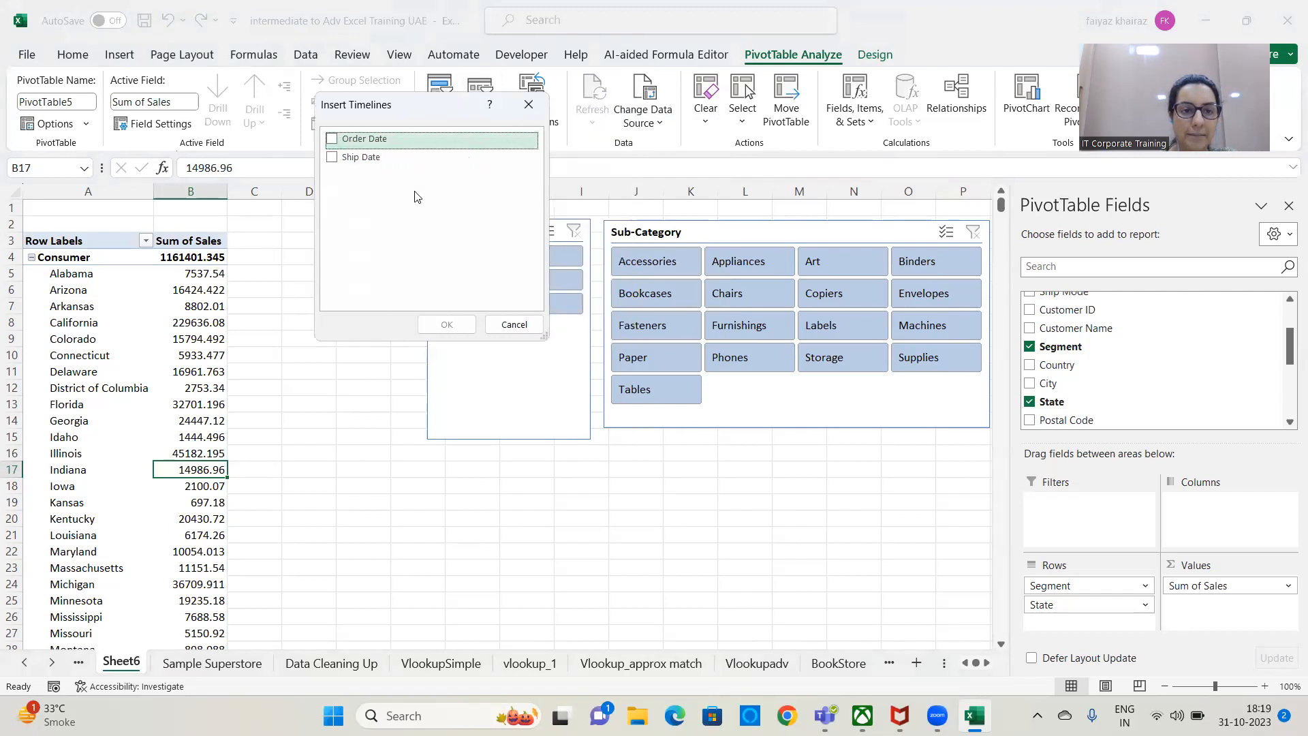
mouse_move(412, 346)
left_mouse_down()
mouse_move(402, 426)
mouse_move(401, 341)
left_mouse_up()
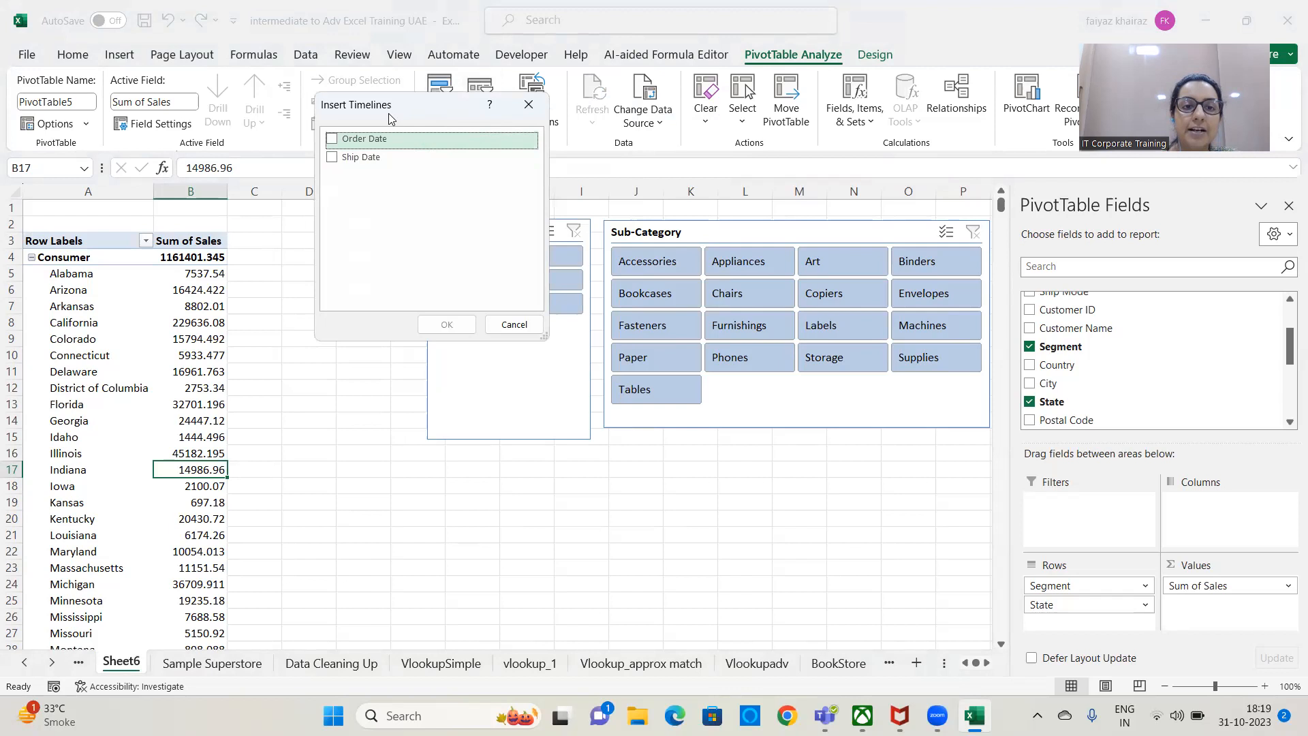
left_click_drag(451, 113, 552, 80)
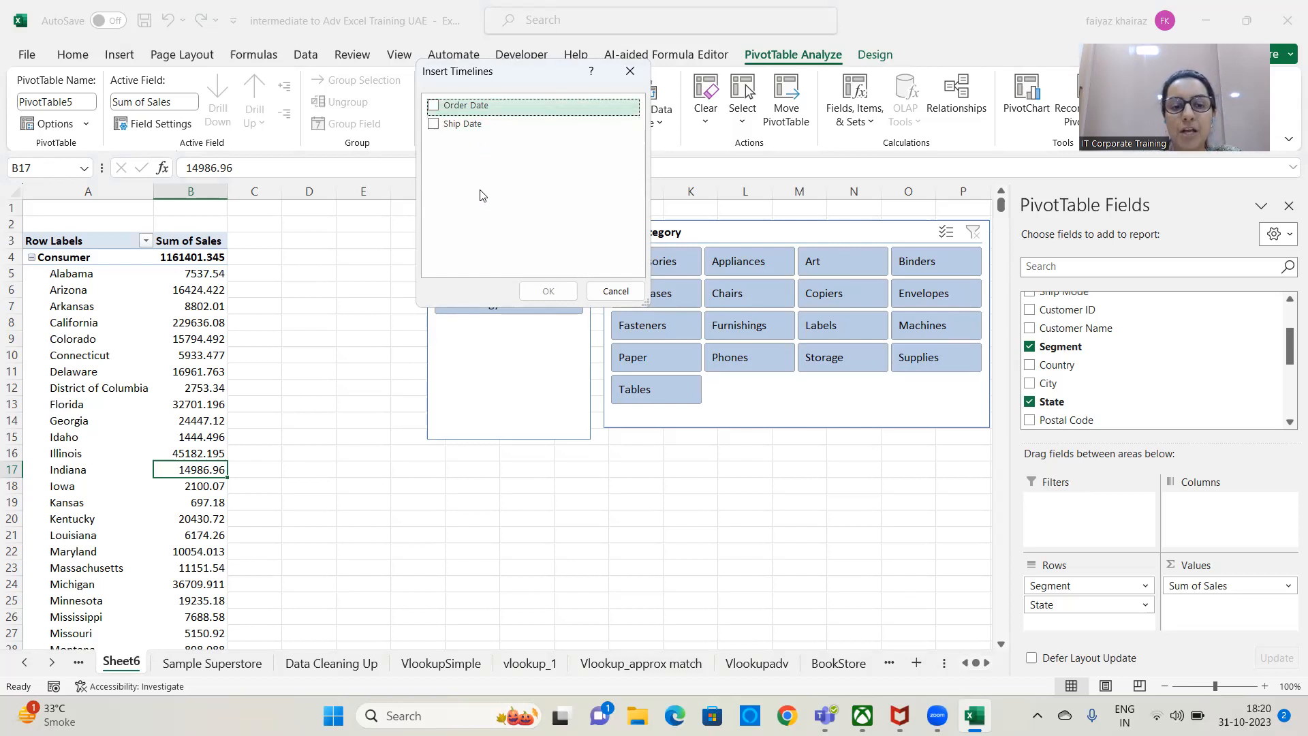
left_click(432, 112)
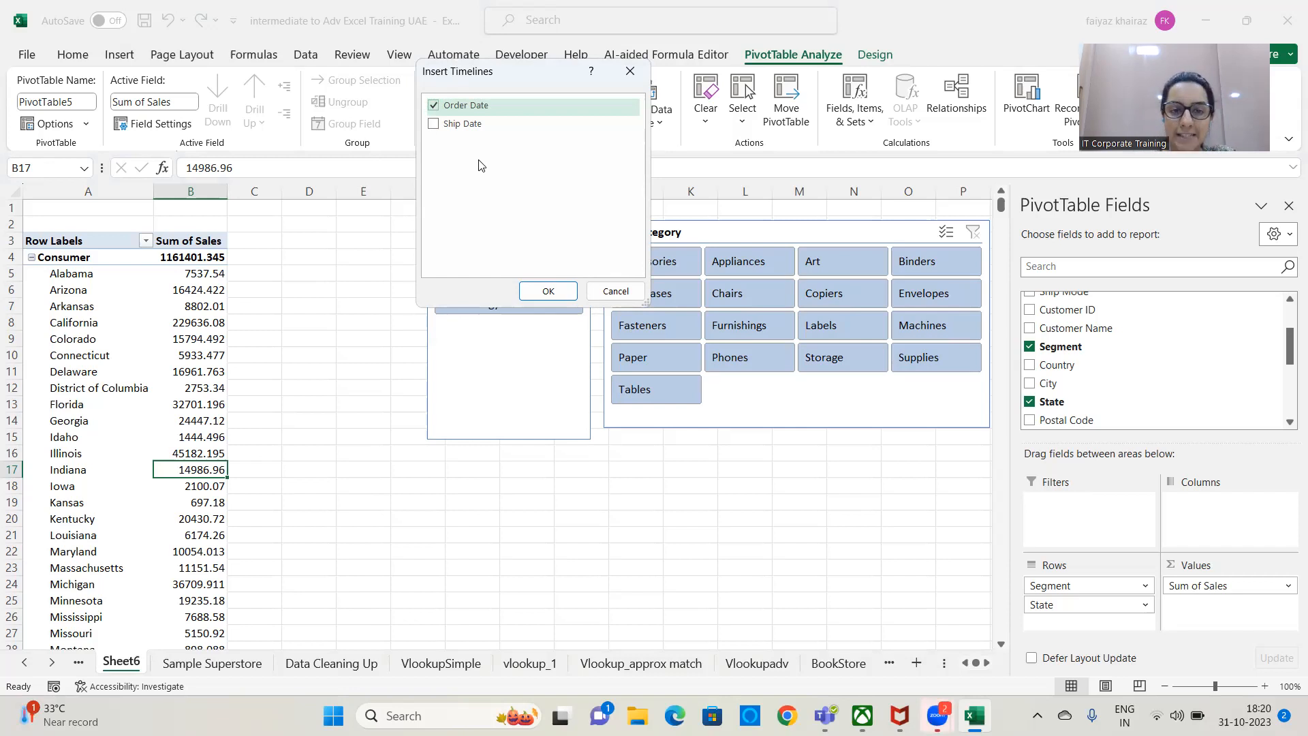
left_click(548, 291)
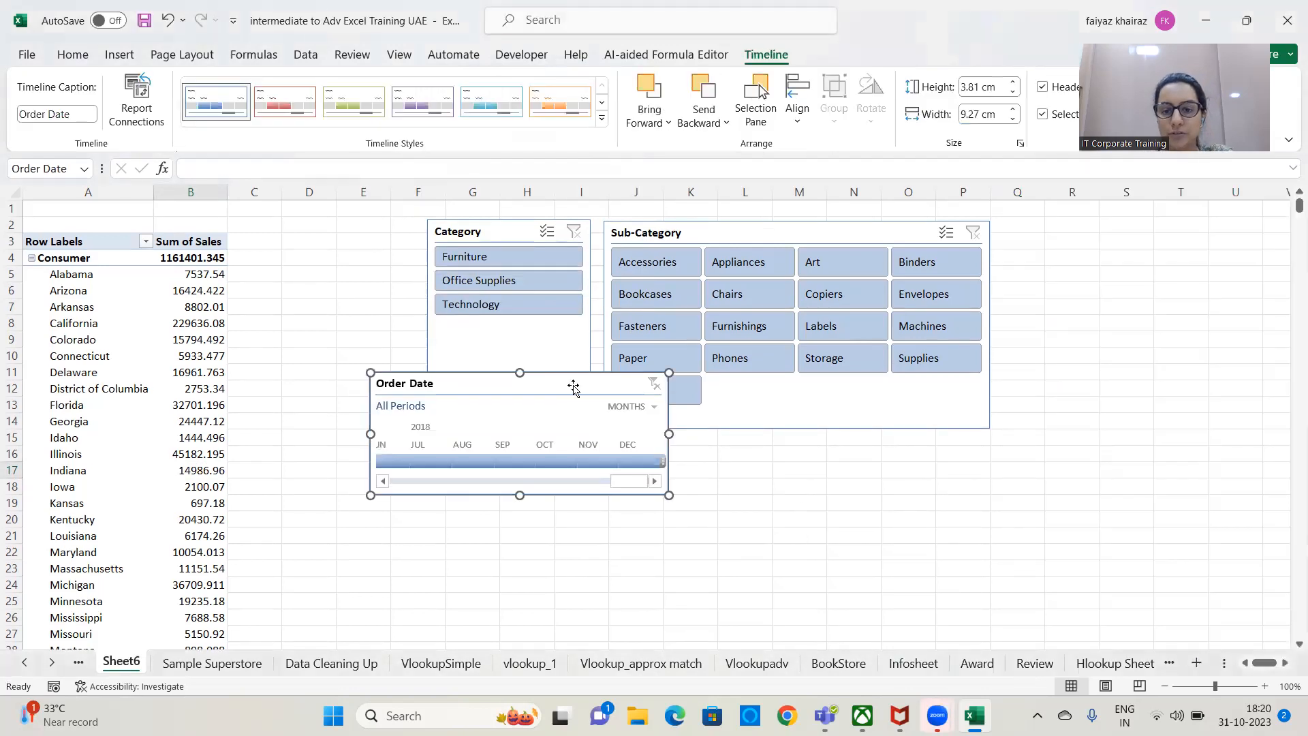
key("Delete")
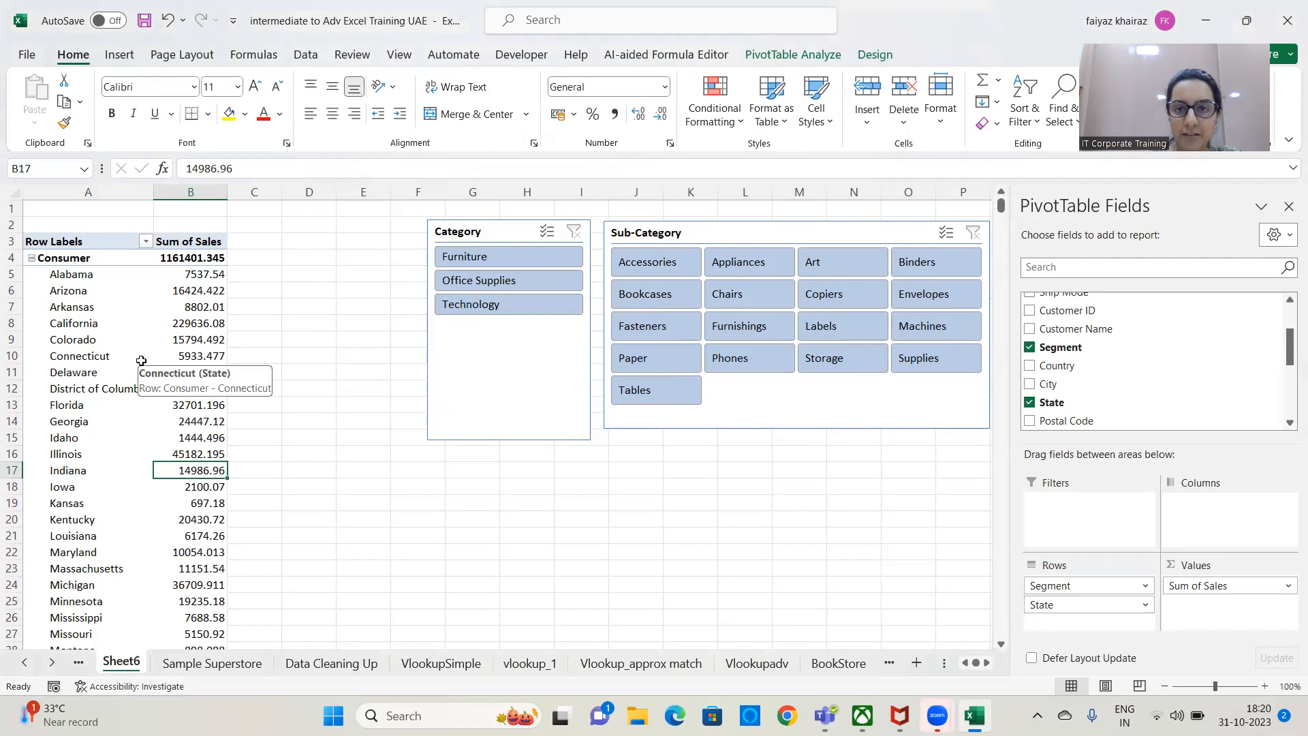
Add an Order Date timeline to the PivotTable of sales by segment and state.
left_click(796, 60)
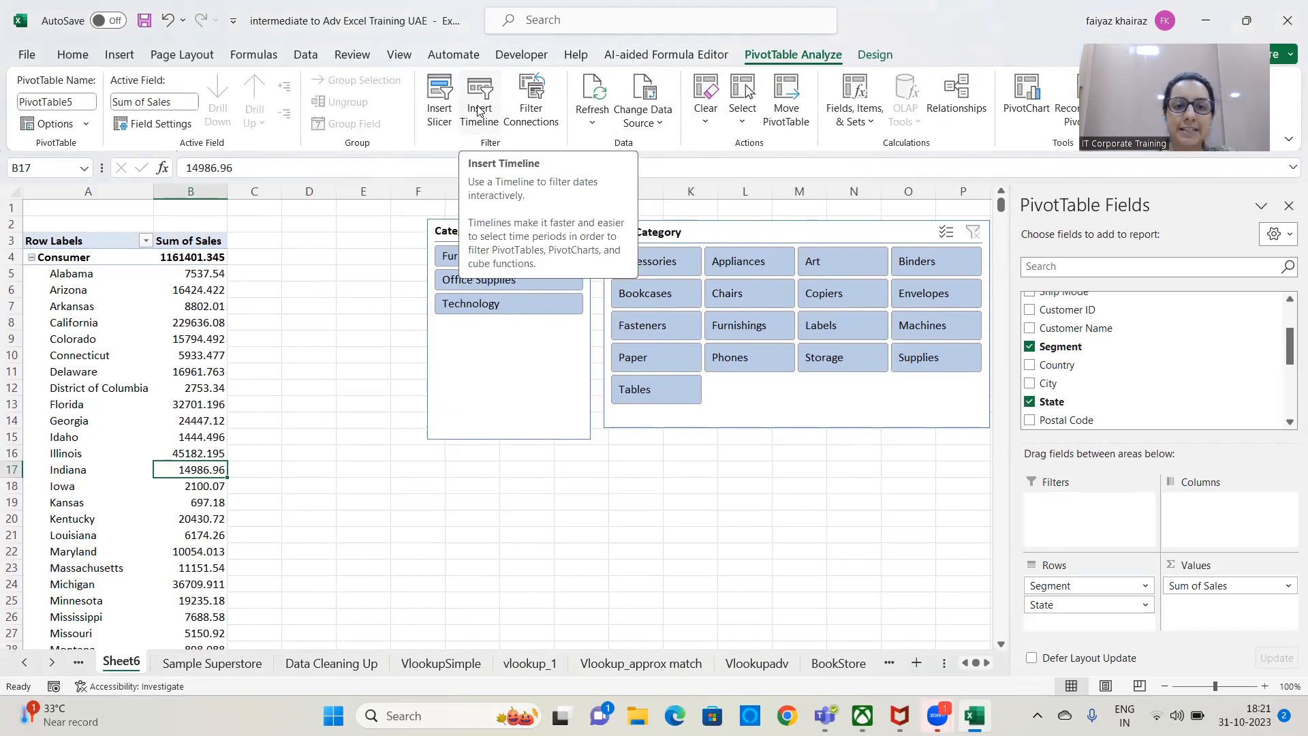
left_click(479, 110)
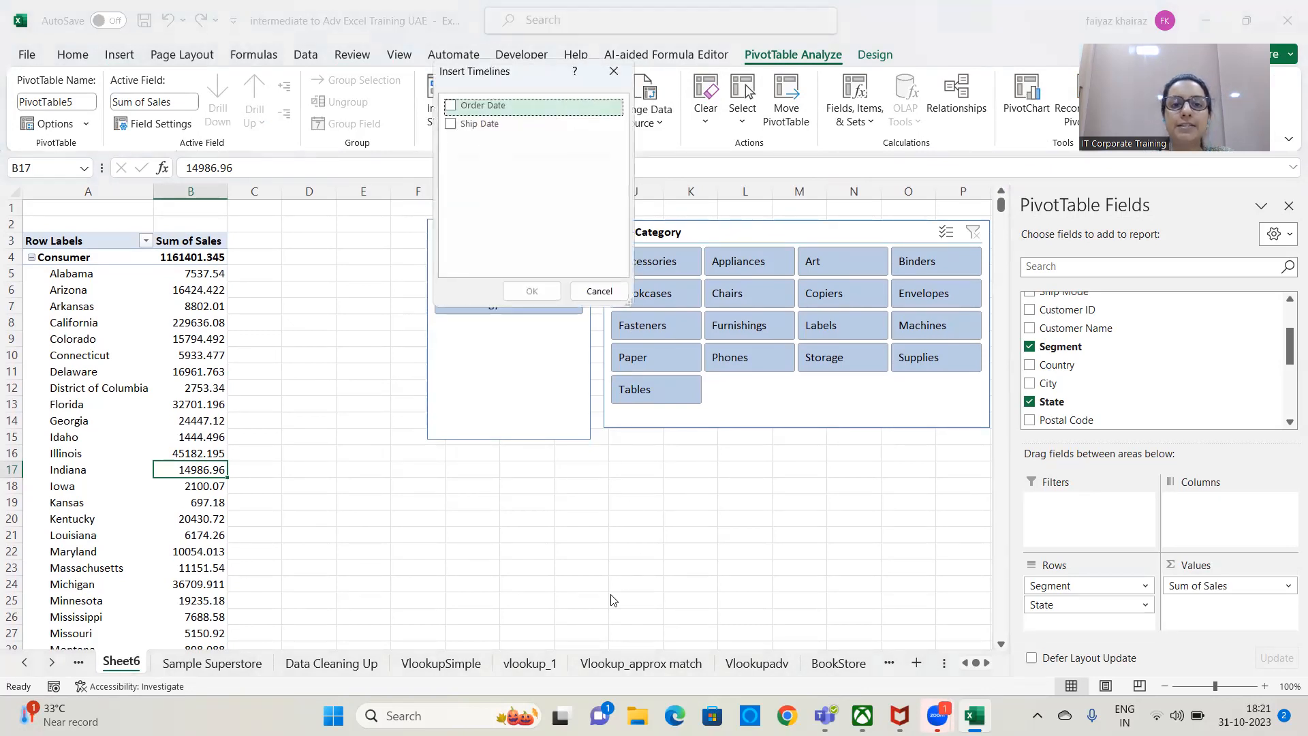
left_click(451, 105)
left_click(543, 296)
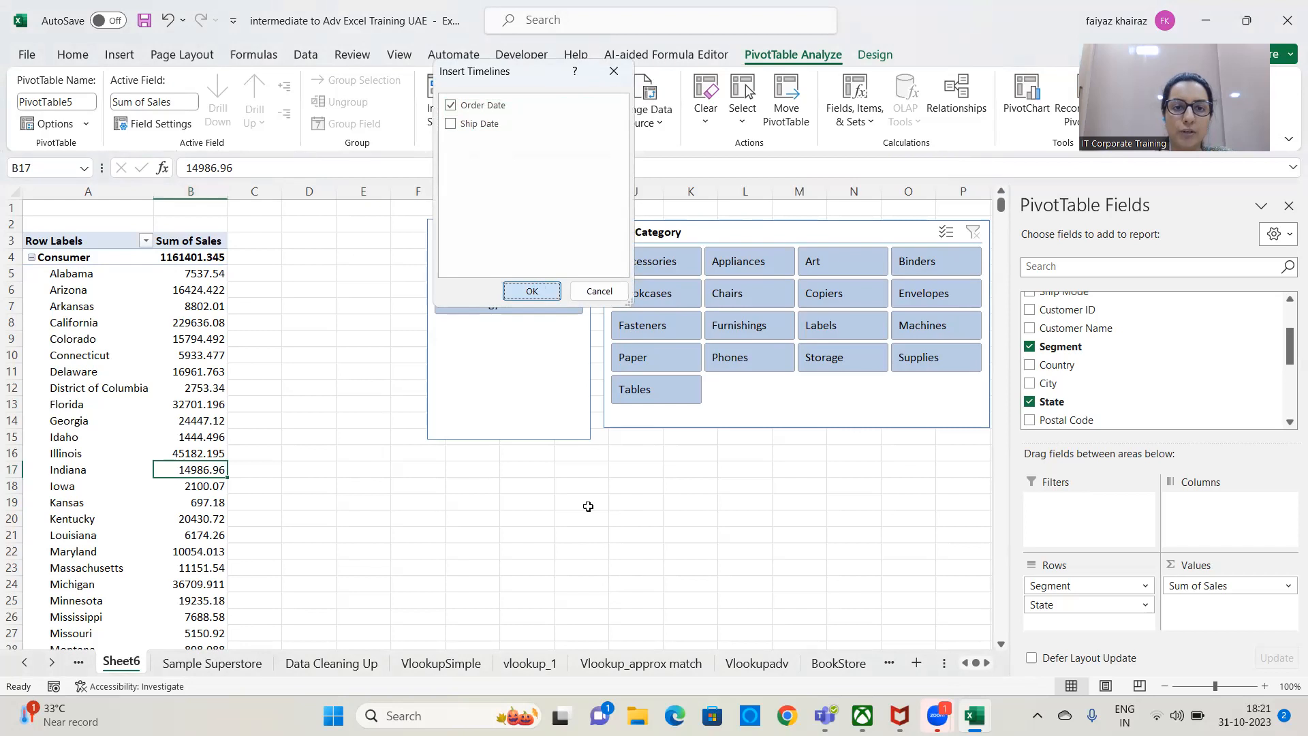
left_click_drag(548, 380, 461, 617)
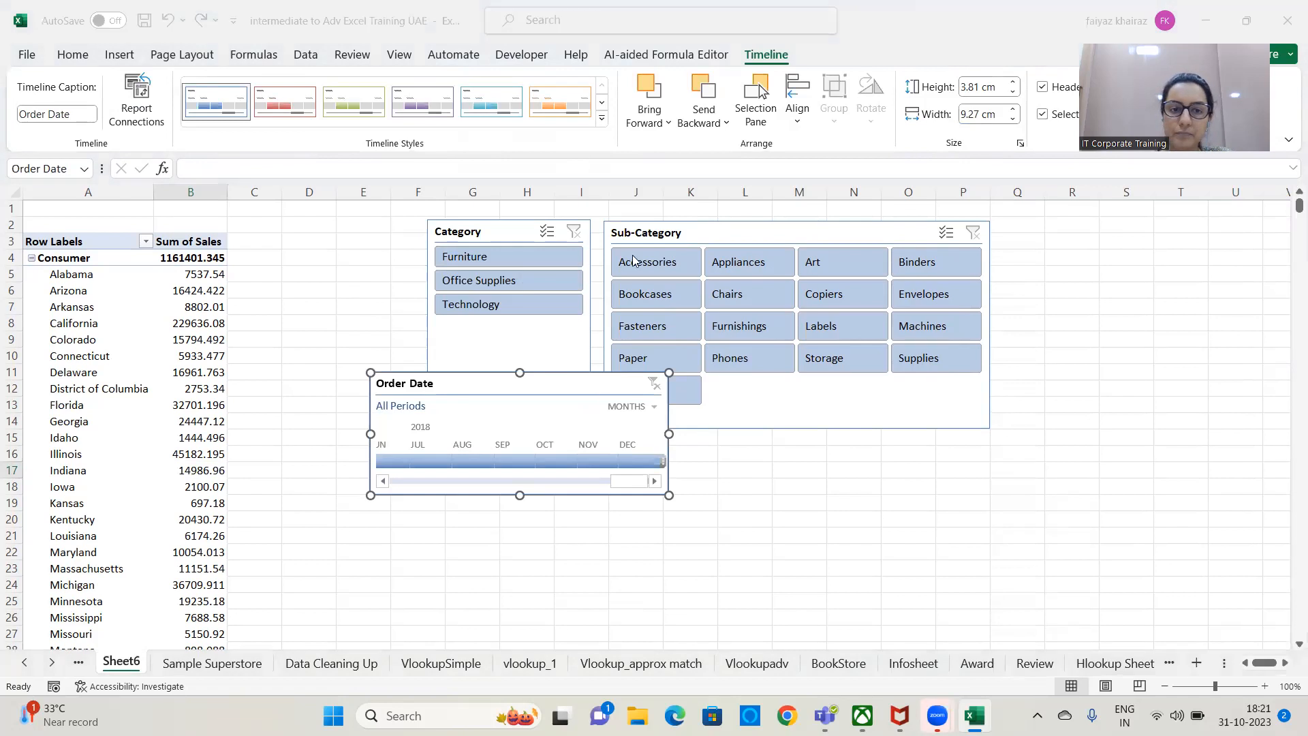
left_click_drag(555, 382, 517, 397)
Delete the Category and Sub-Category slicers and move the Order Date timeline up to row 2, beside the PivotTable.
left_click(505, 231)
key("Delete")
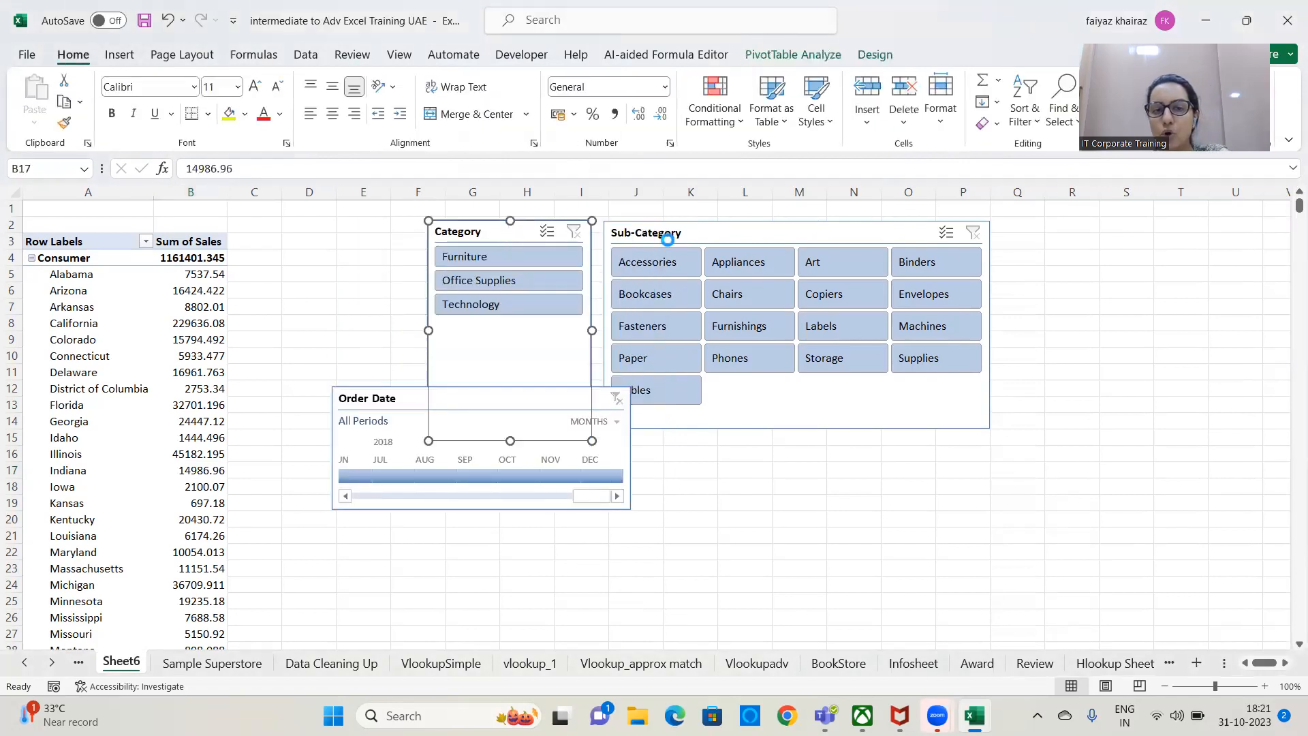
left_click(675, 231)
key("Delete")
left_click_drag(501, 395, 538, 229)
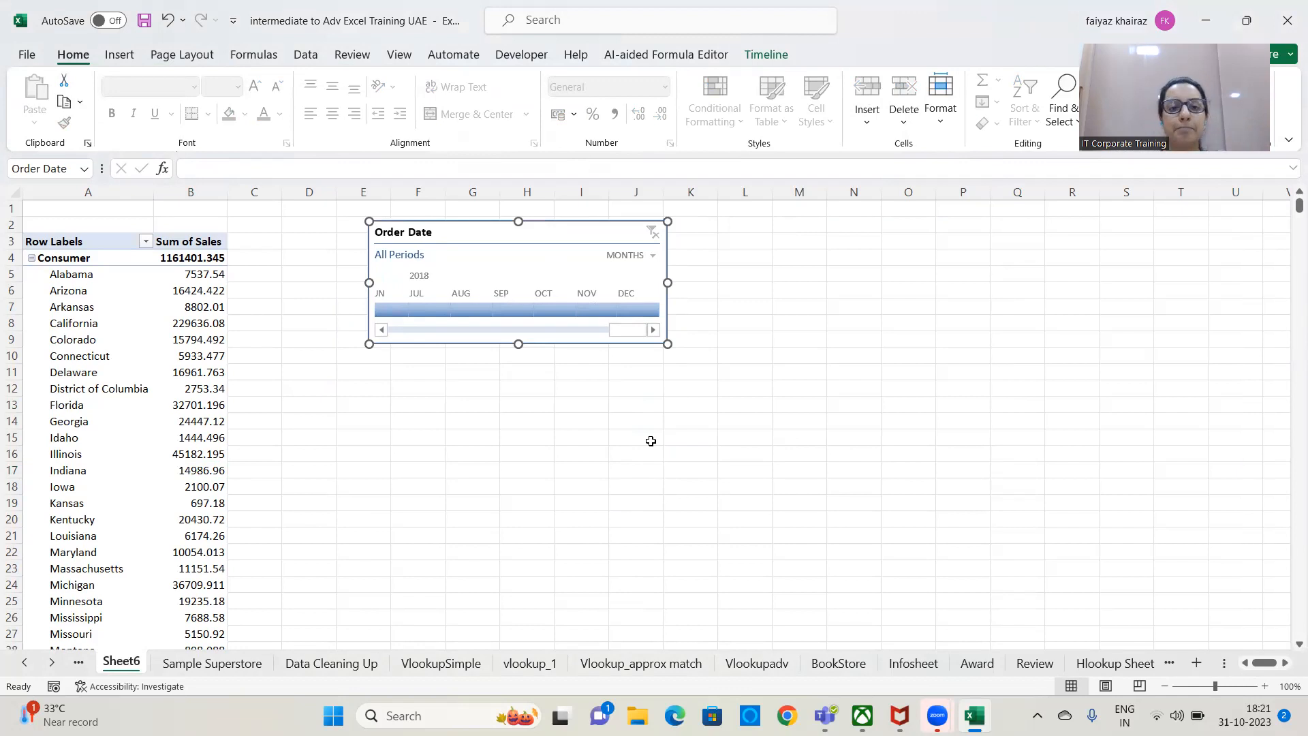
Filter the PivotTable by October to December 2018 and by February 2017 alone with the Order Date timeline.
left_click(549, 312)
left_click_drag(550, 310, 631, 310)
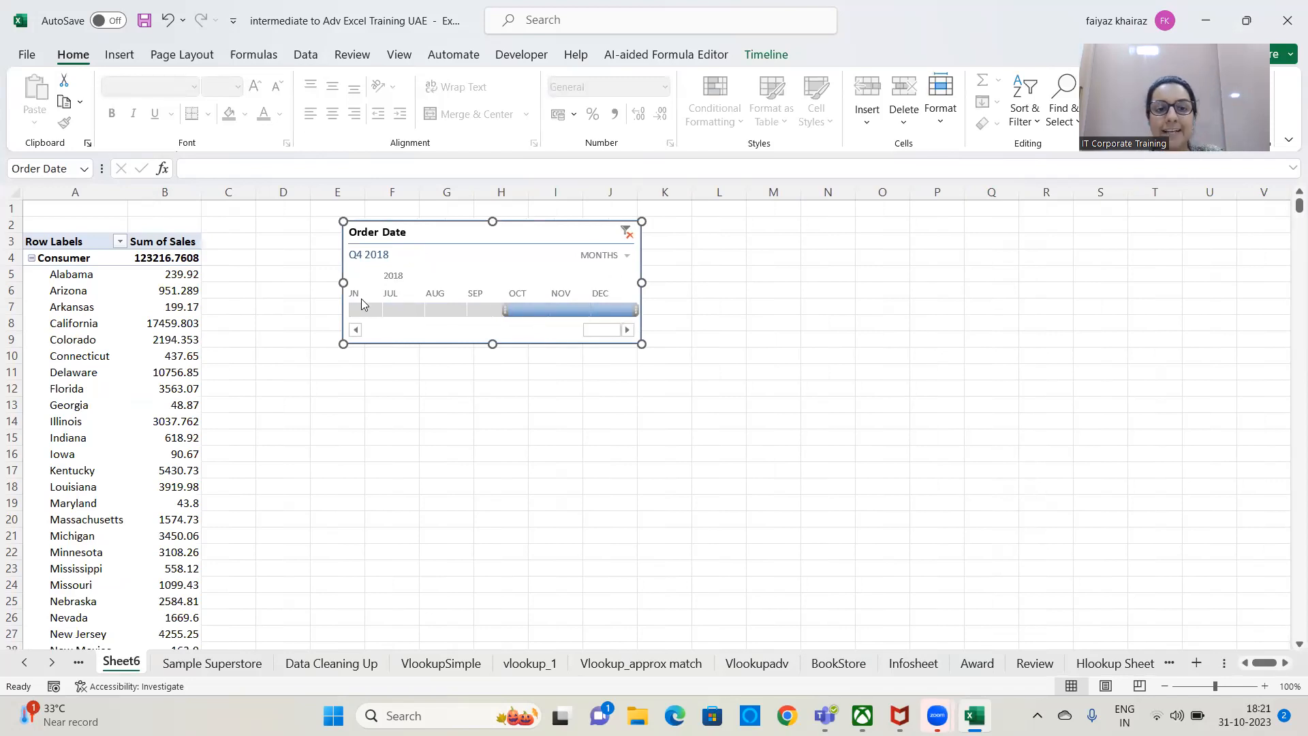
left_click(526, 329)
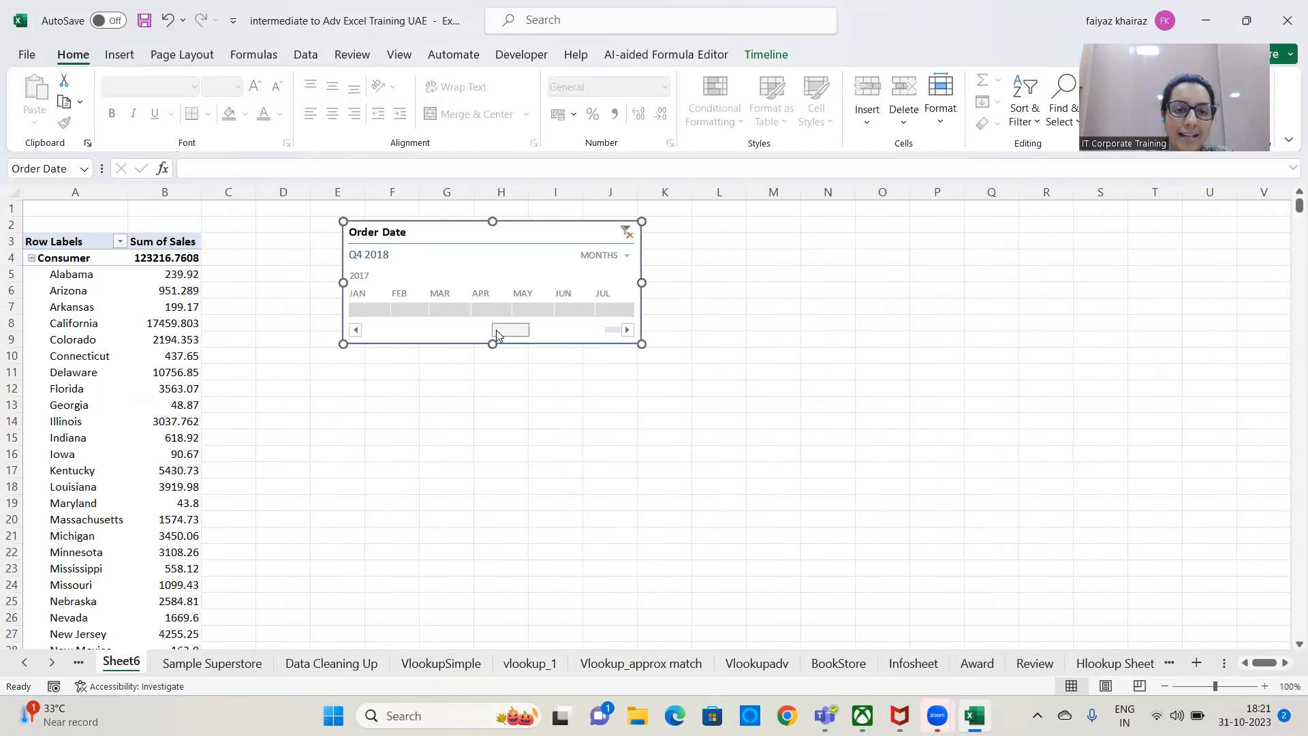
left_click(496, 330)
left_click(422, 308)
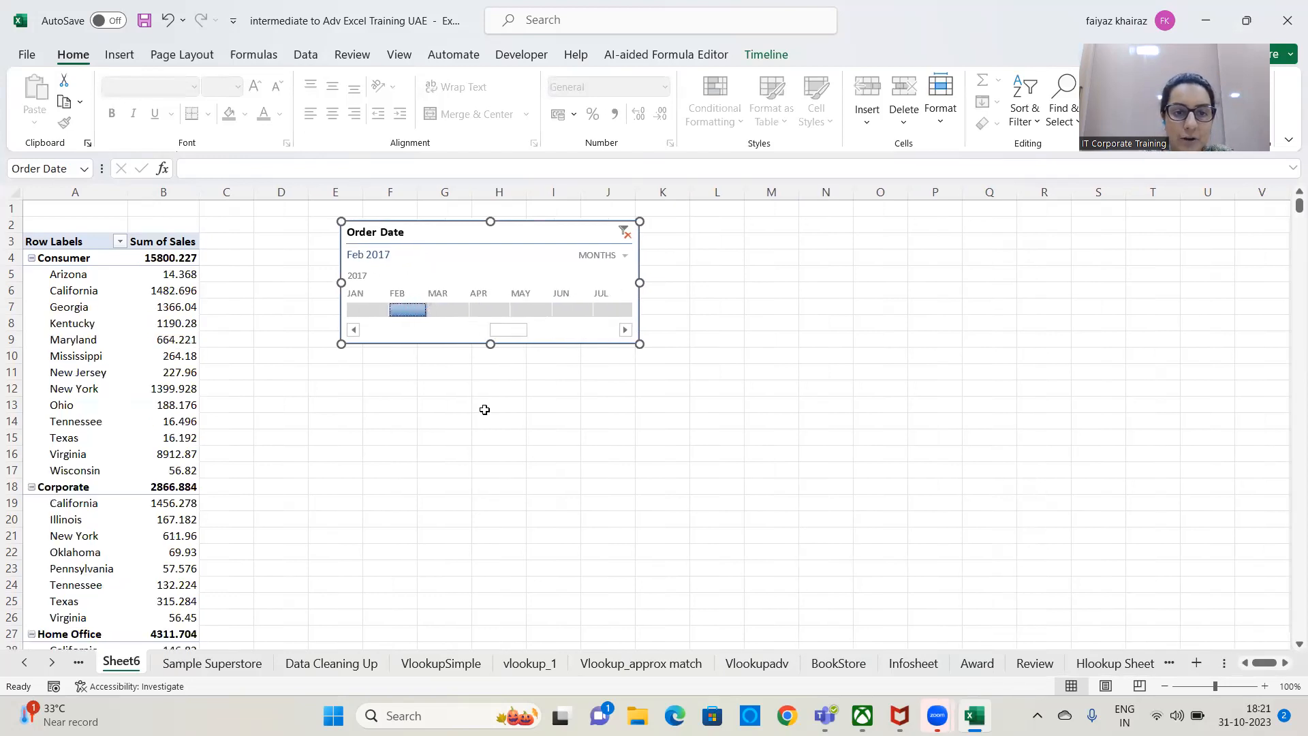
Extend the period selected on the Order Date timeline to November 2016 through February 2017.
left_click(587, 336)
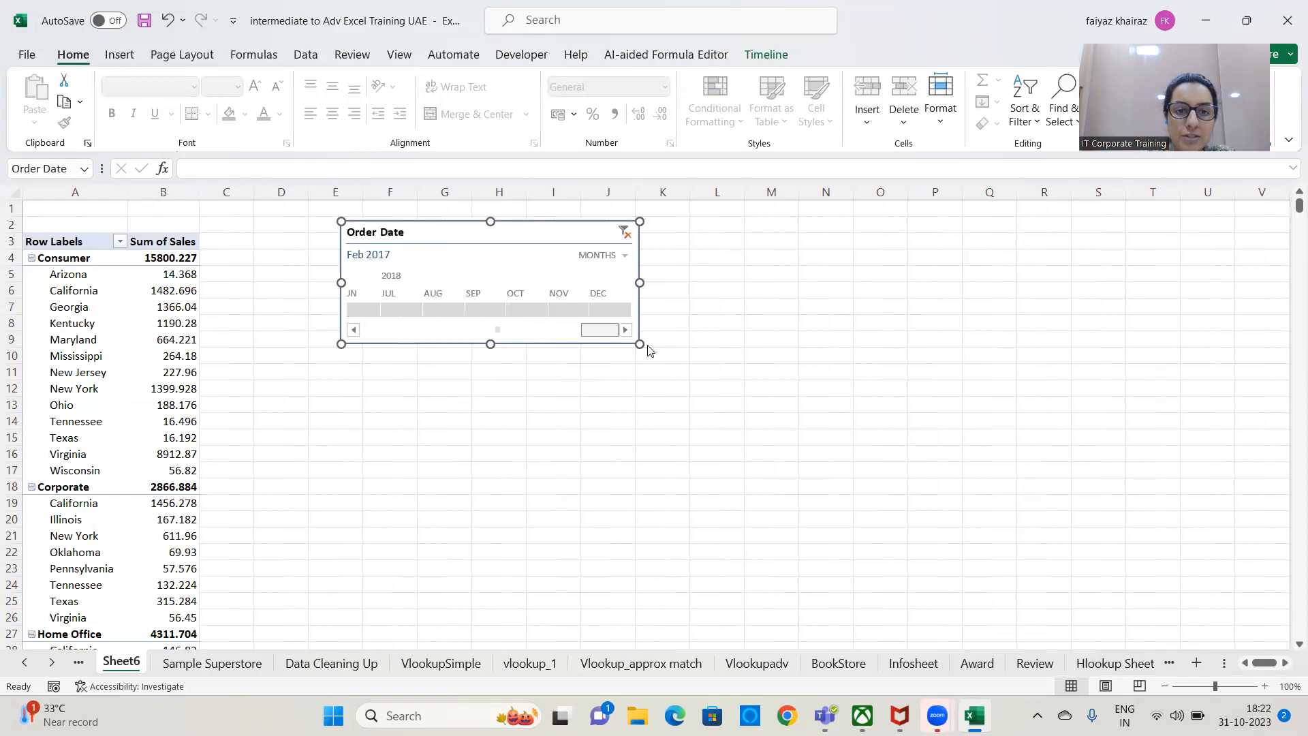
left_click_drag(600, 330, 481, 334)
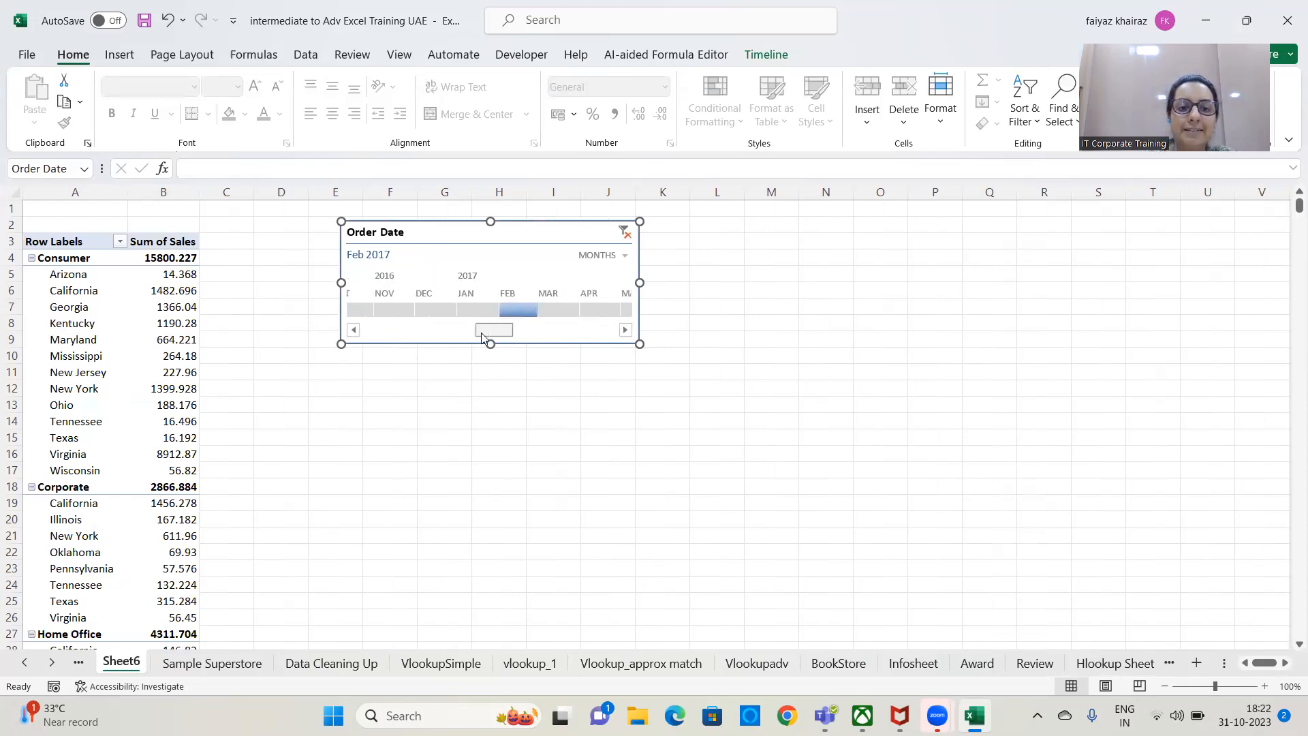
left_click_drag(501, 310, 444, 331)
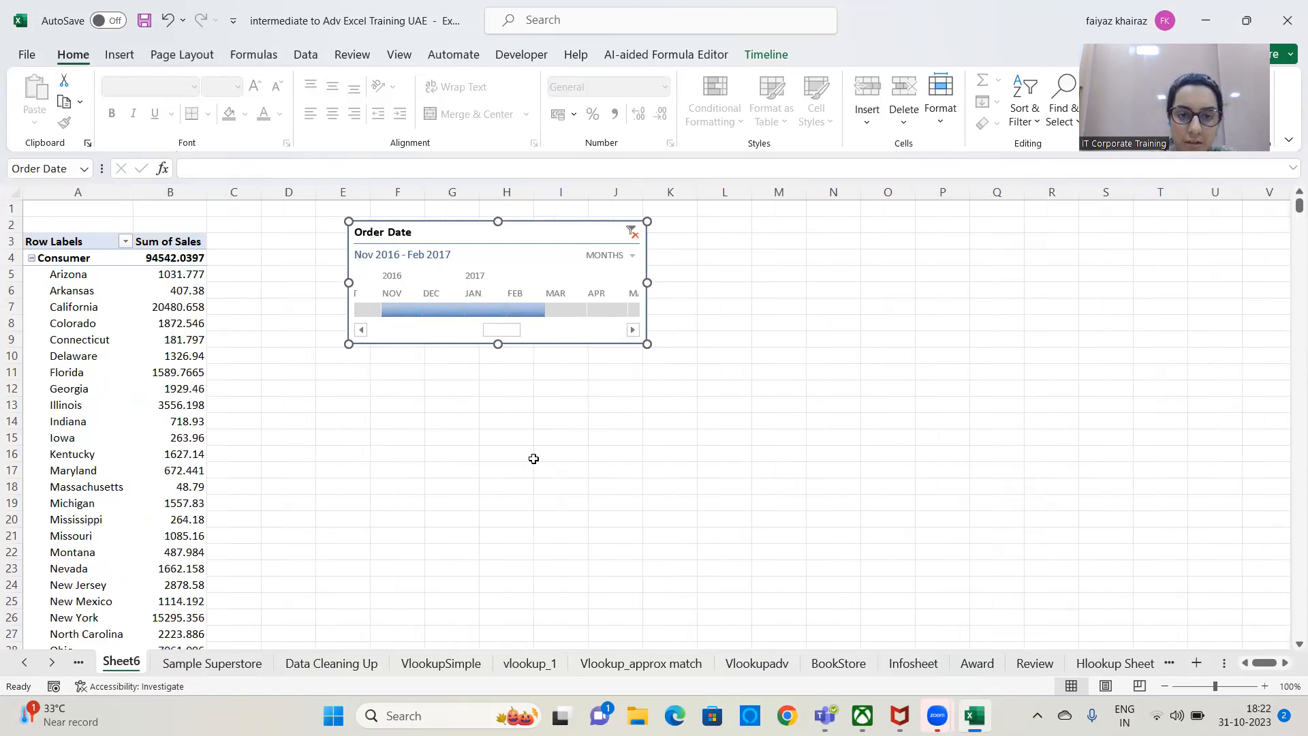
Resize the Order Date timeline to about 15.09 cm wide and 3.98 cm high.
left_click_drag(655, 346, 840, 388)
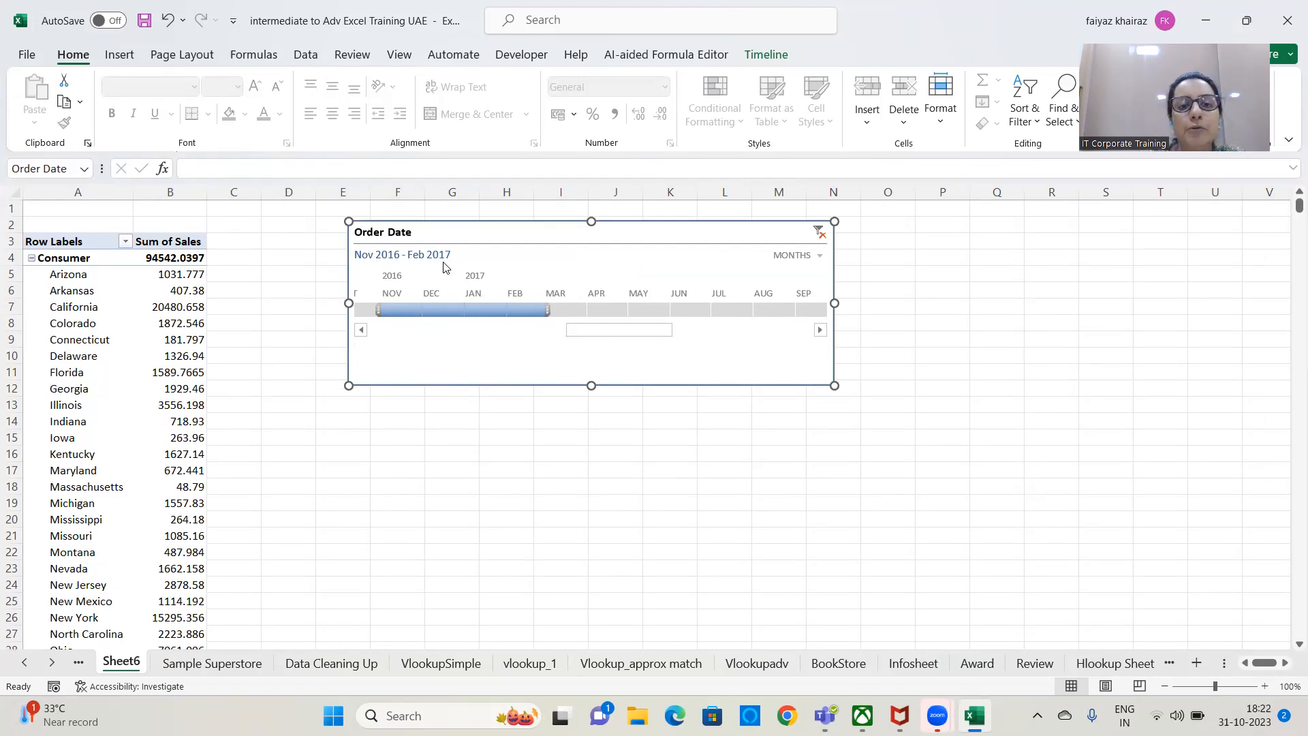
left_click_drag(592, 333, 371, 344)
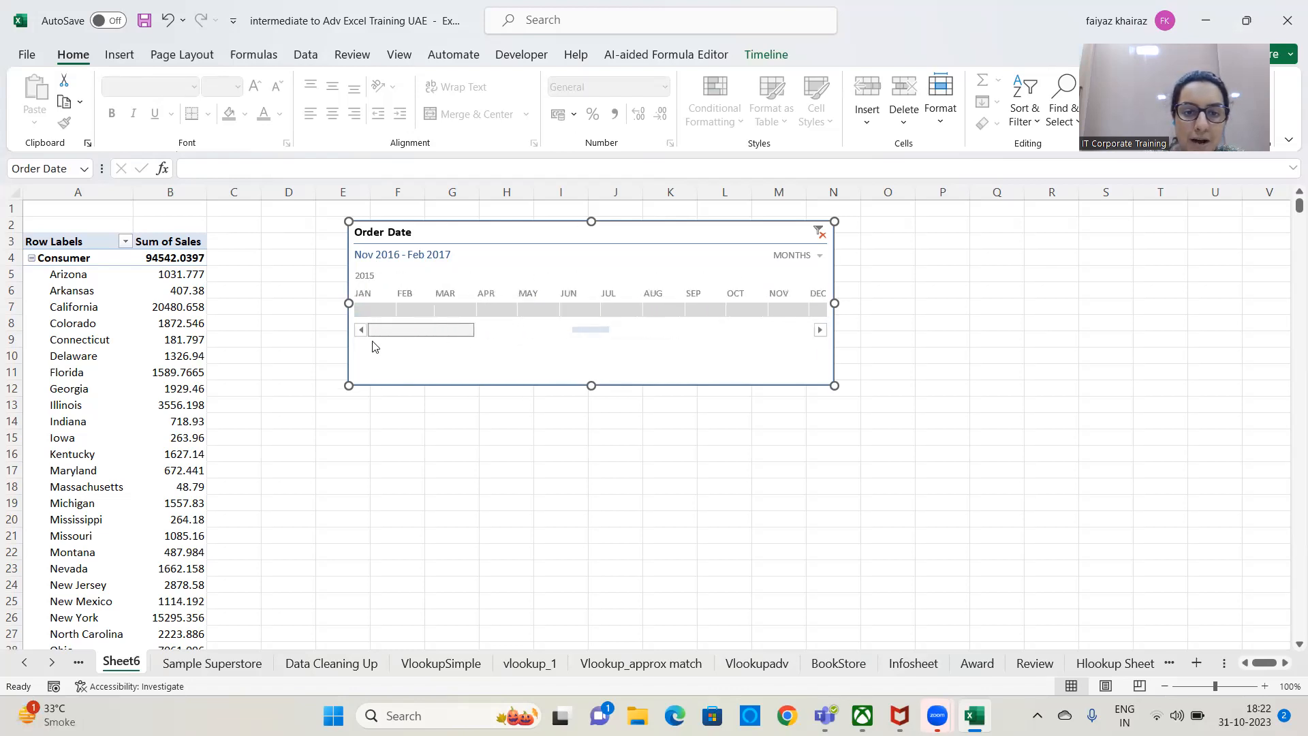
left_click_drag(466, 348, 568, 341)
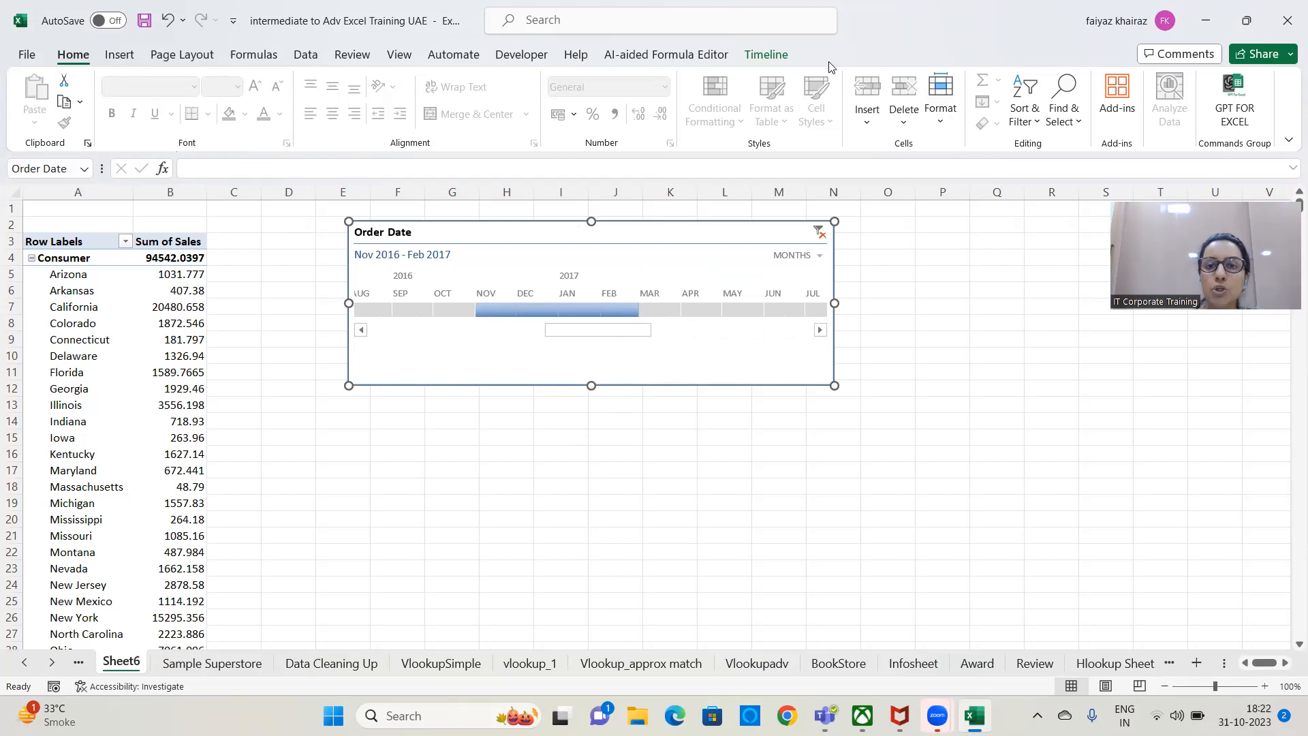
left_click(767, 56)
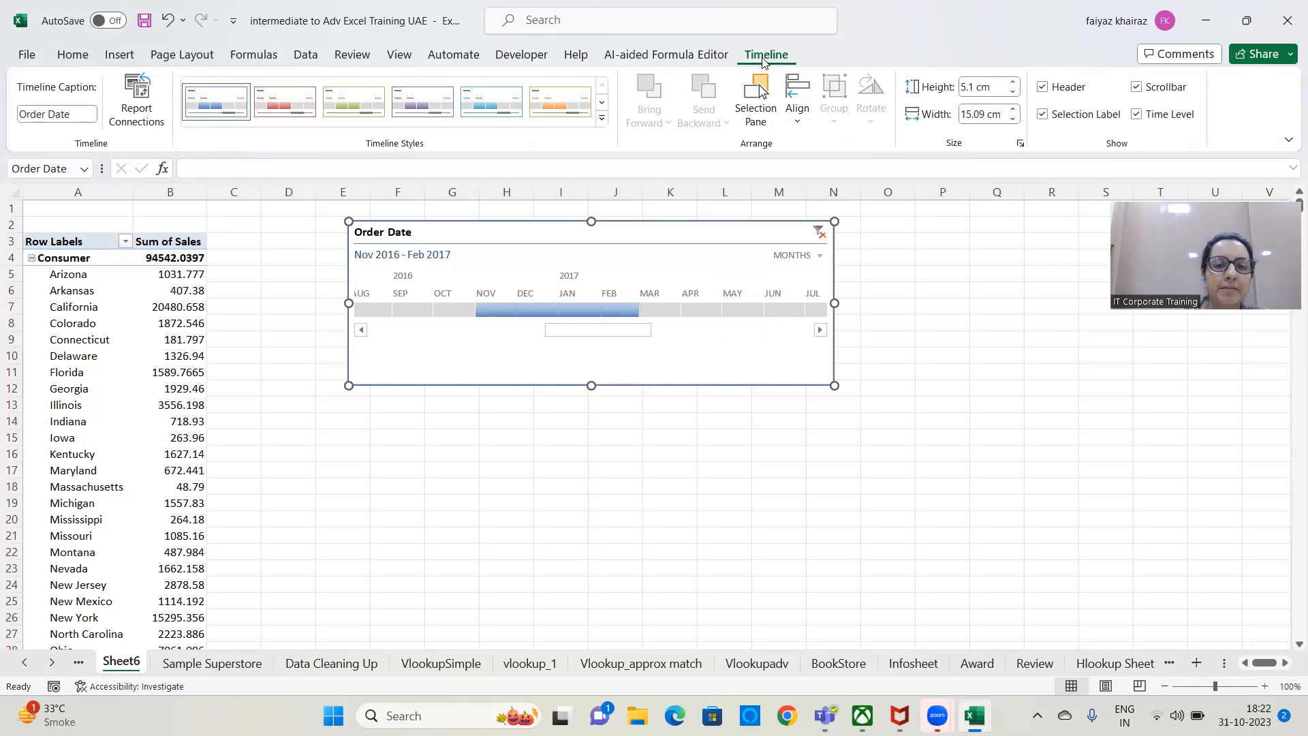
left_click_drag(592, 384, 592, 349)
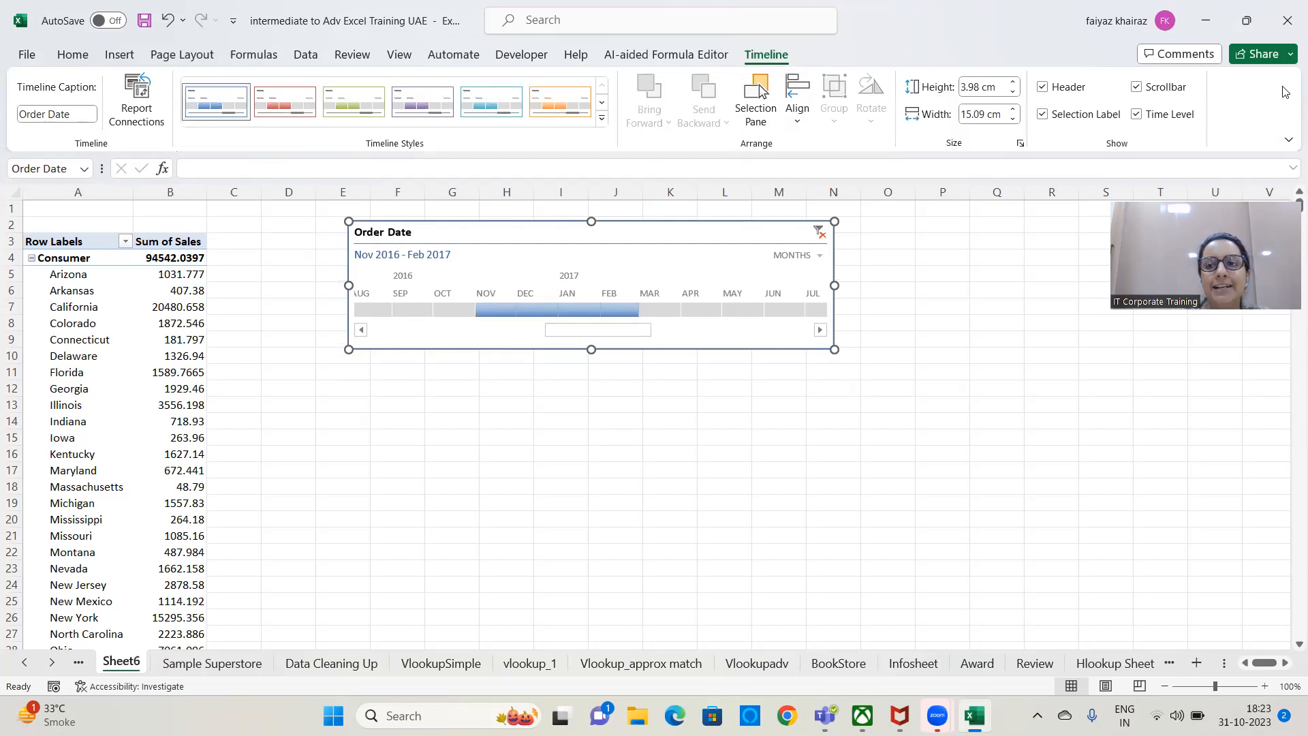
left_click(728, 484)
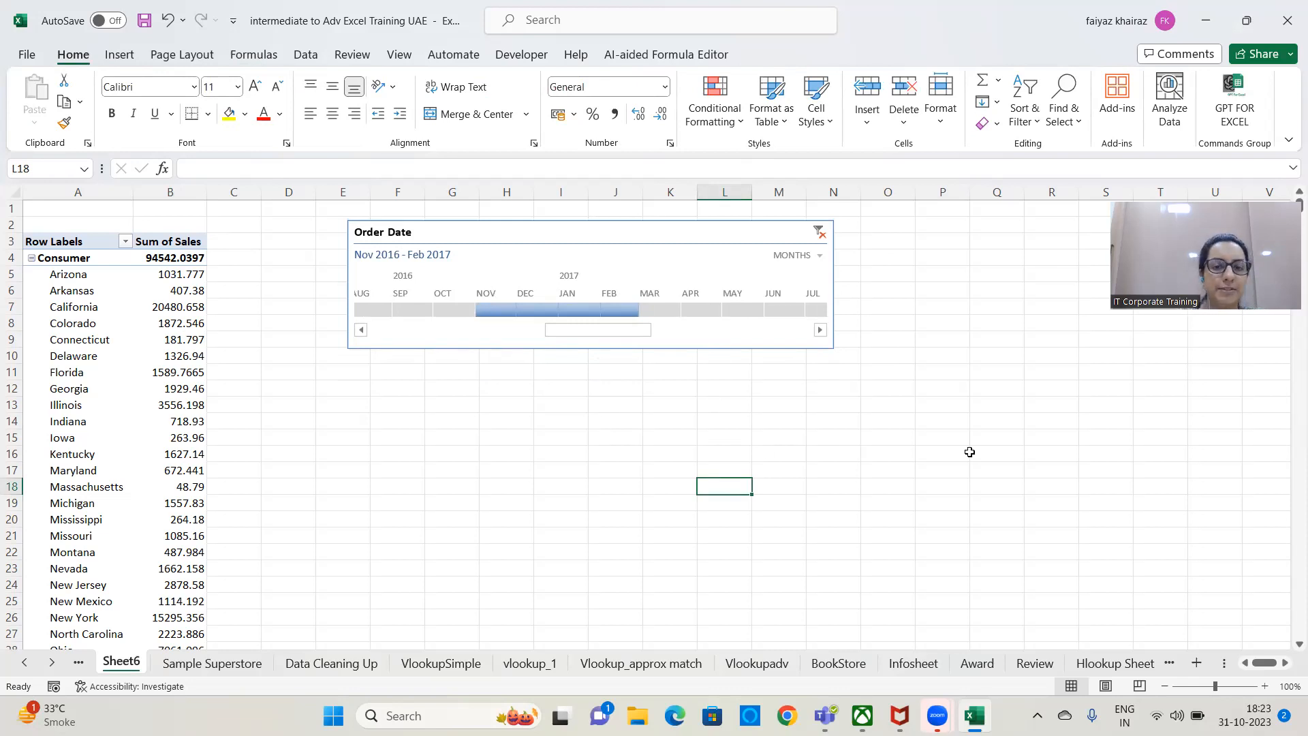
Try the dark green, red, blue and orange timeline styles on the Order Date timeline and return it to the light blue style.
left_click(750, 350)
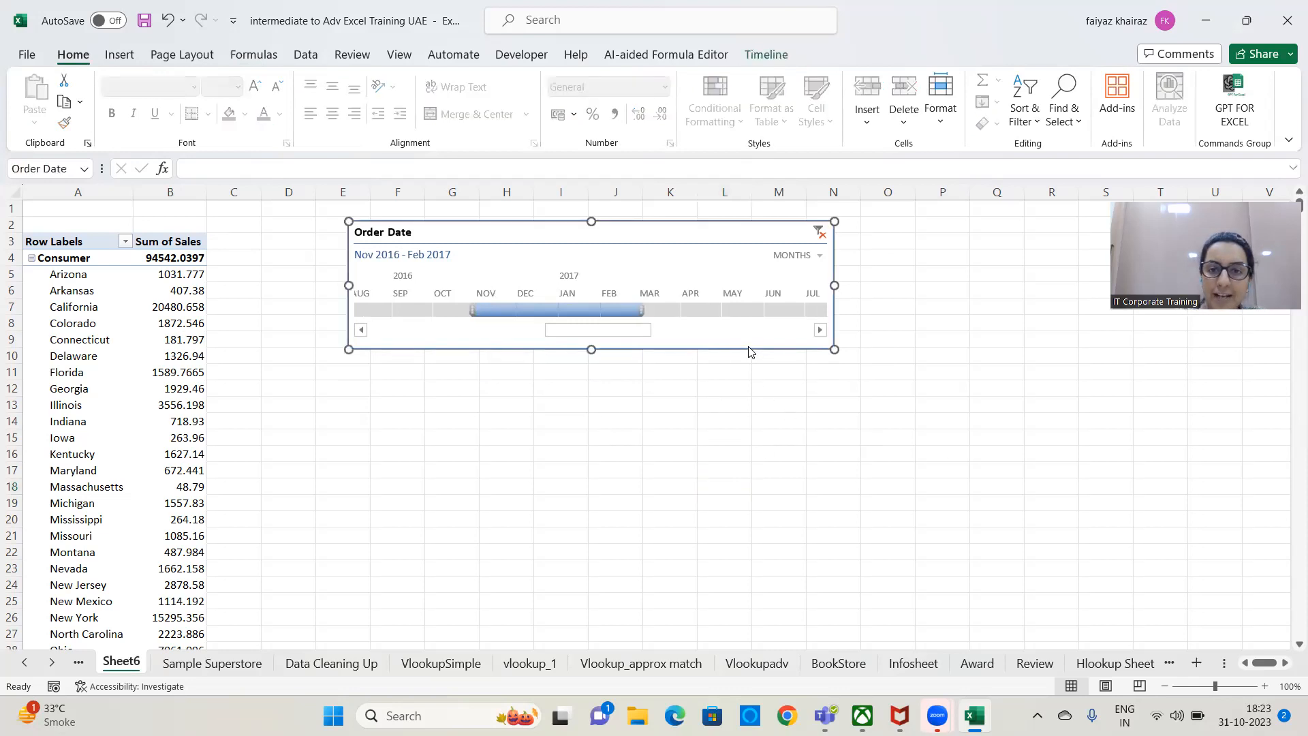
left_click(777, 56)
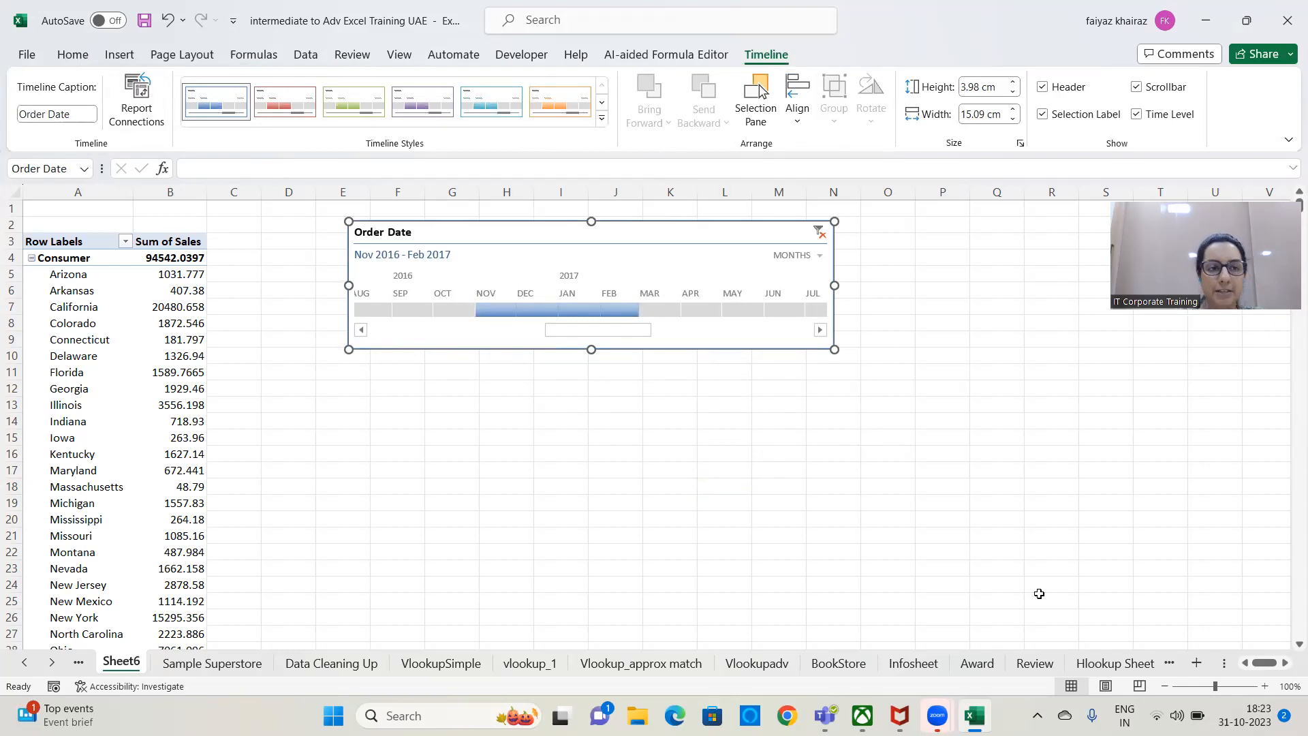
left_click(602, 118)
left_click(374, 207)
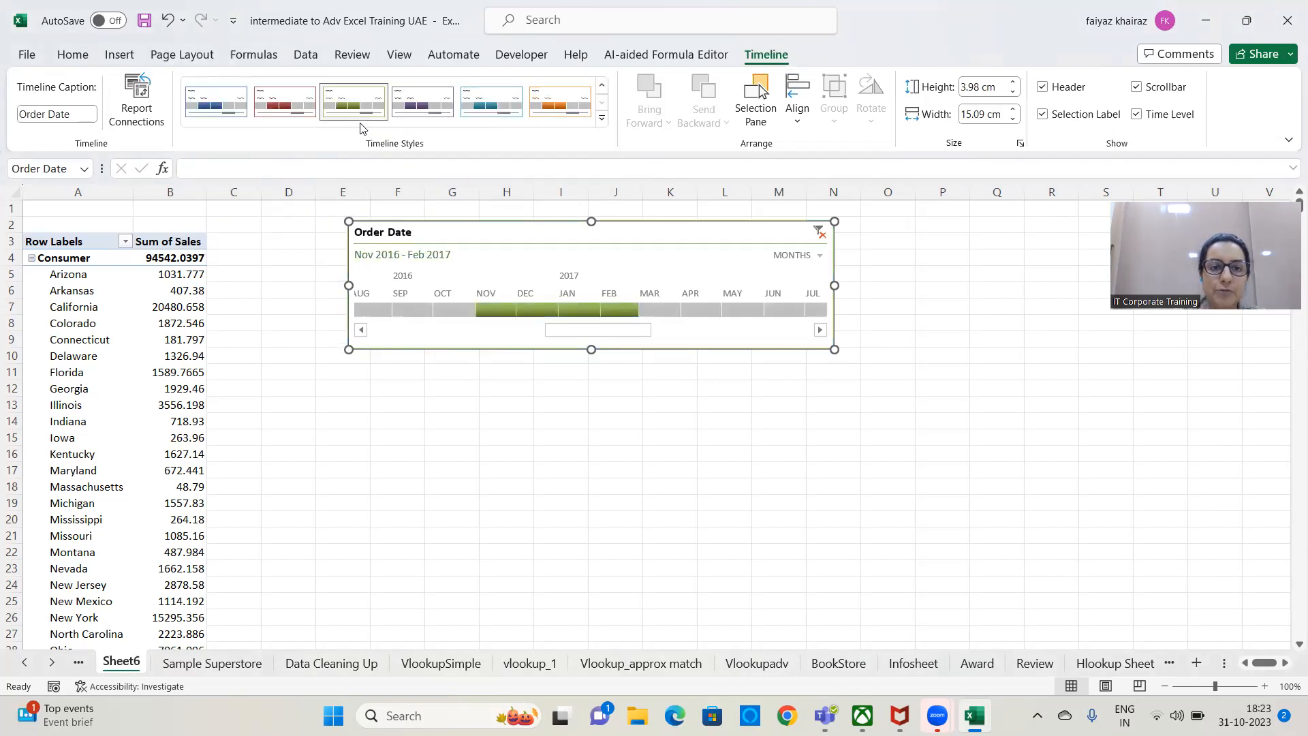
left_click(285, 102)
left_click(216, 102)
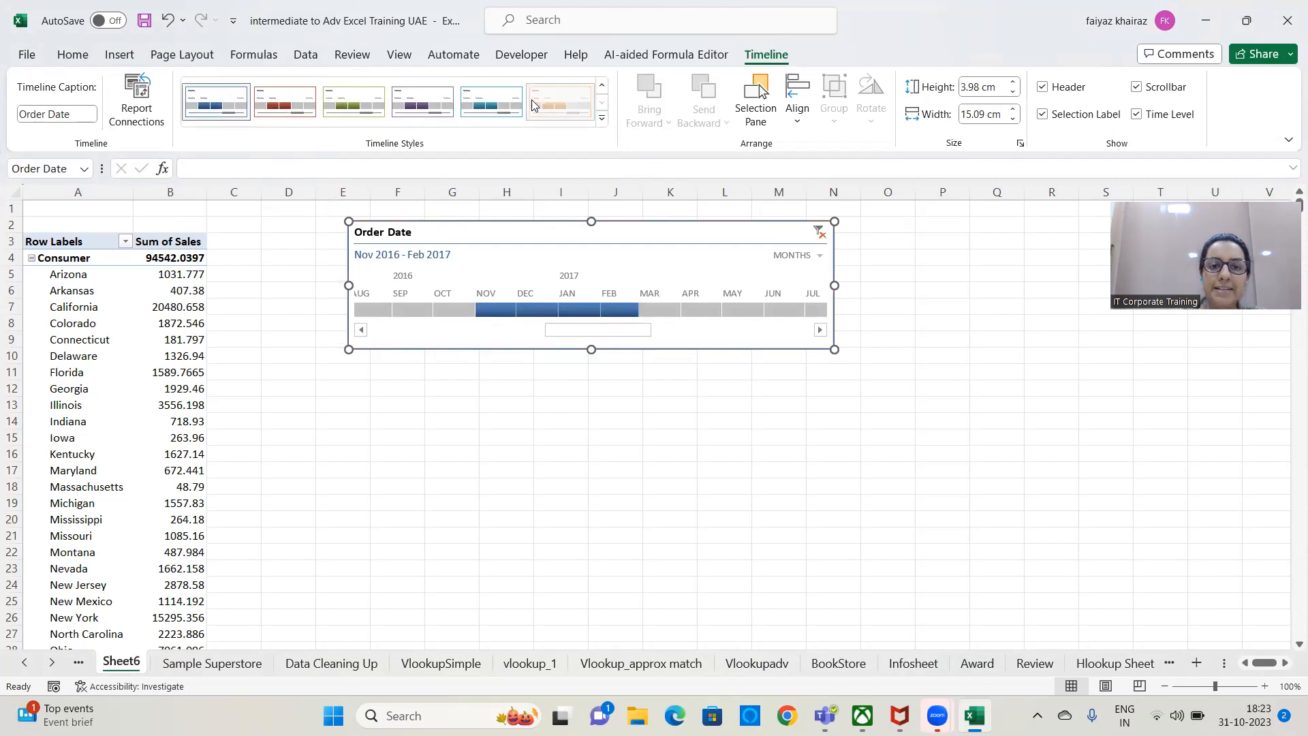
left_click(559, 102)
left_click(602, 118)
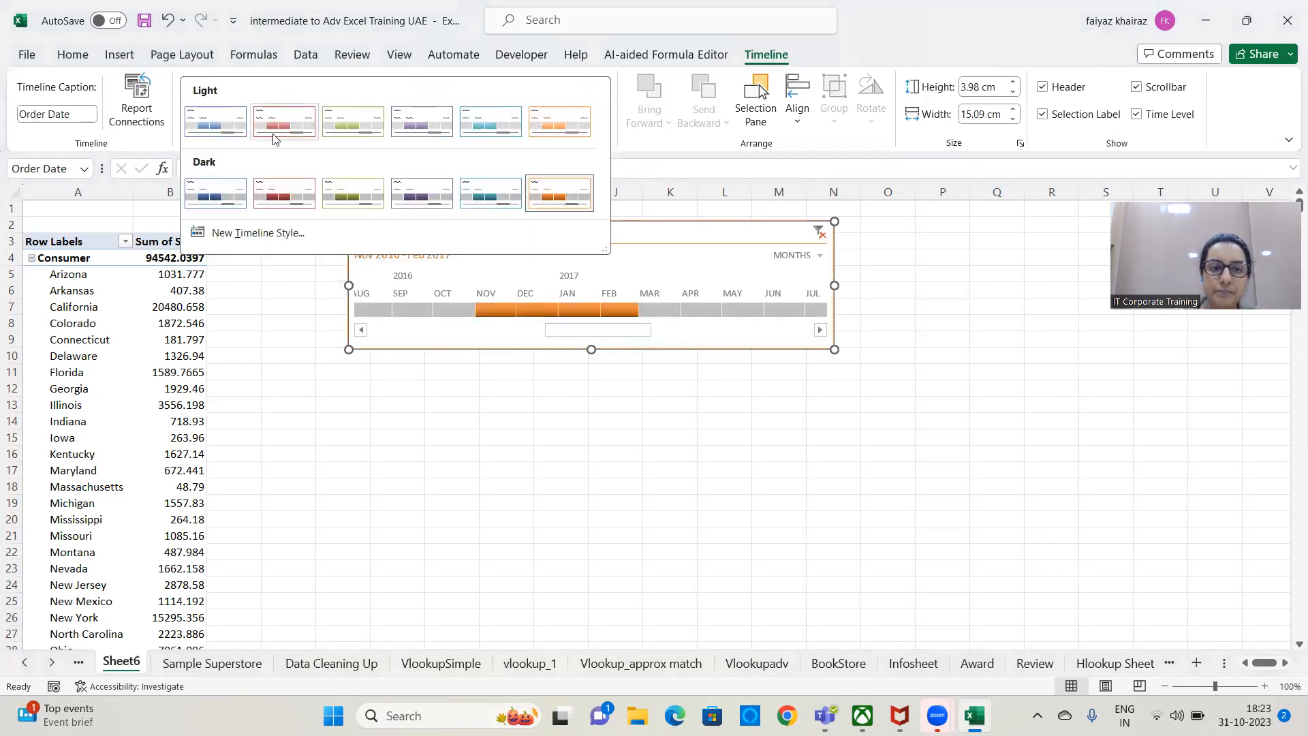
left_click(201, 121)
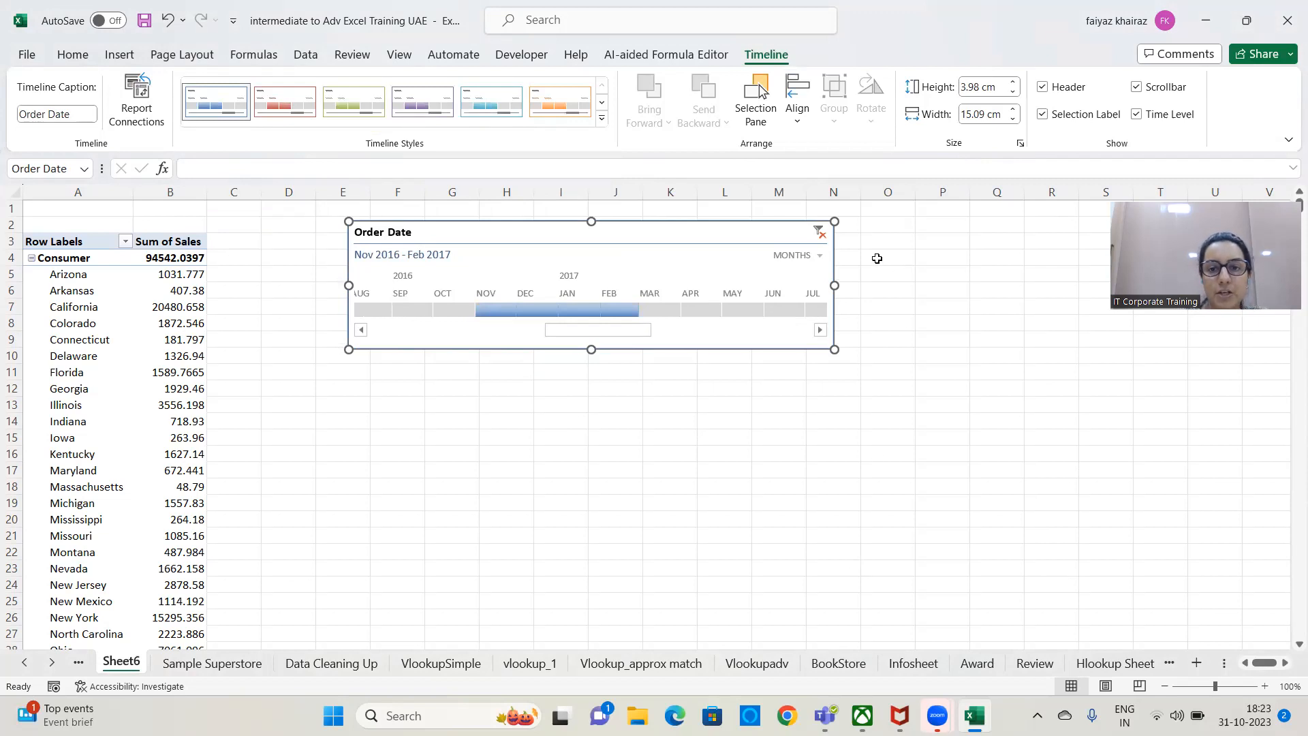
Widen the Order Date timeline to about 15.33 cm.
left_click_drag(774, 278, 843, 271)
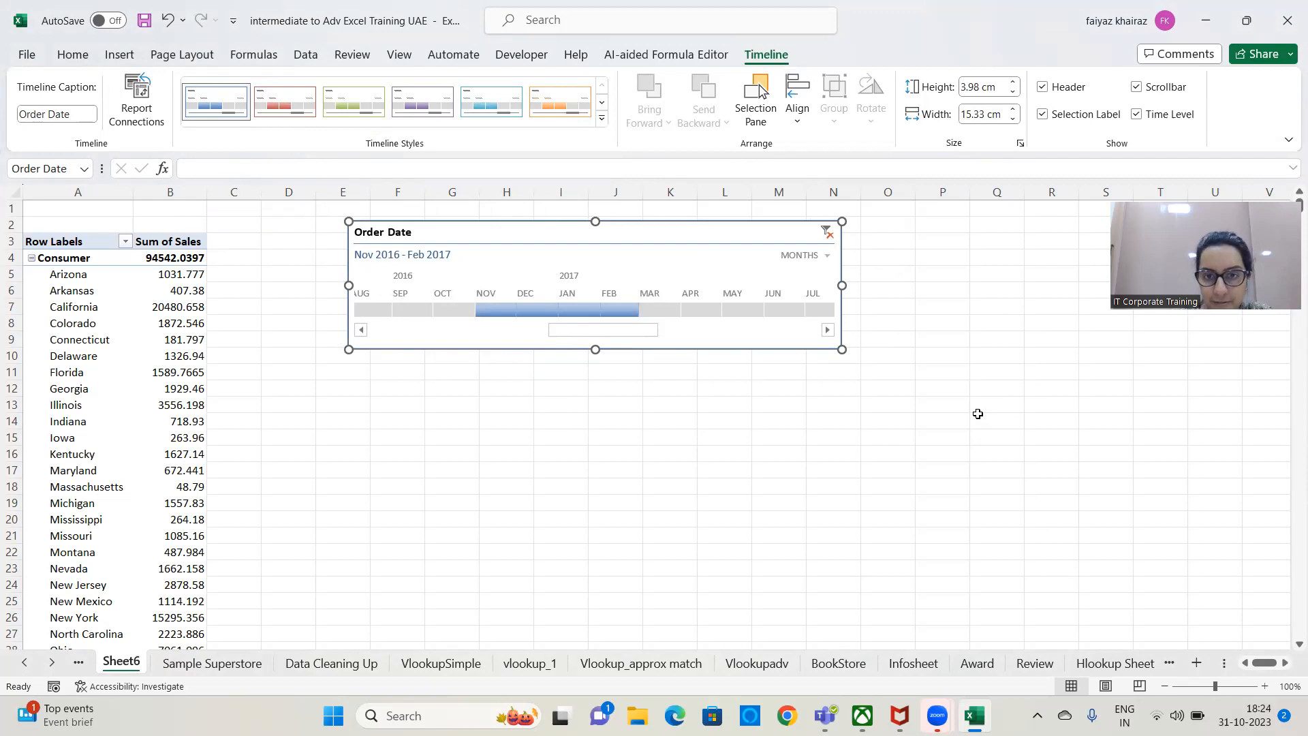
Clear the filter on the Order Date timeline and enter the note "Alt + C" in cell I16.
left_click(827, 232)
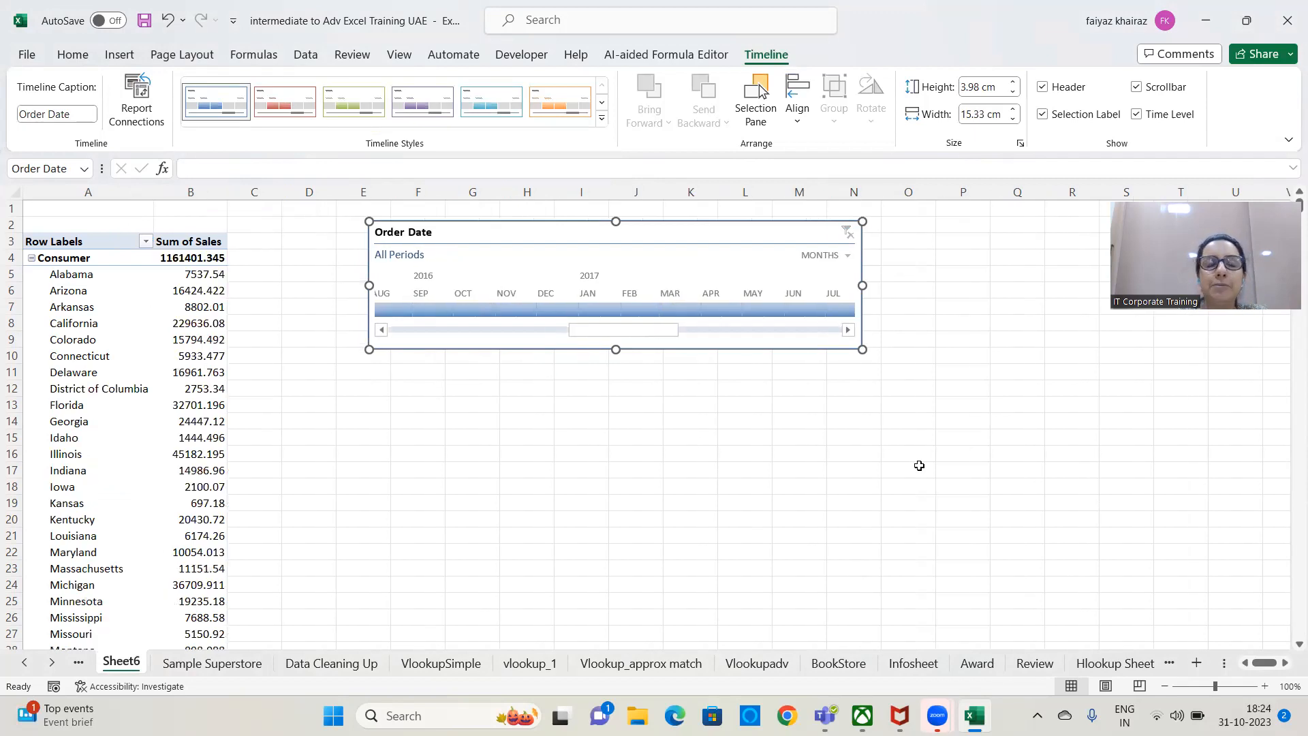
left_click(587, 451)
type("Alt")
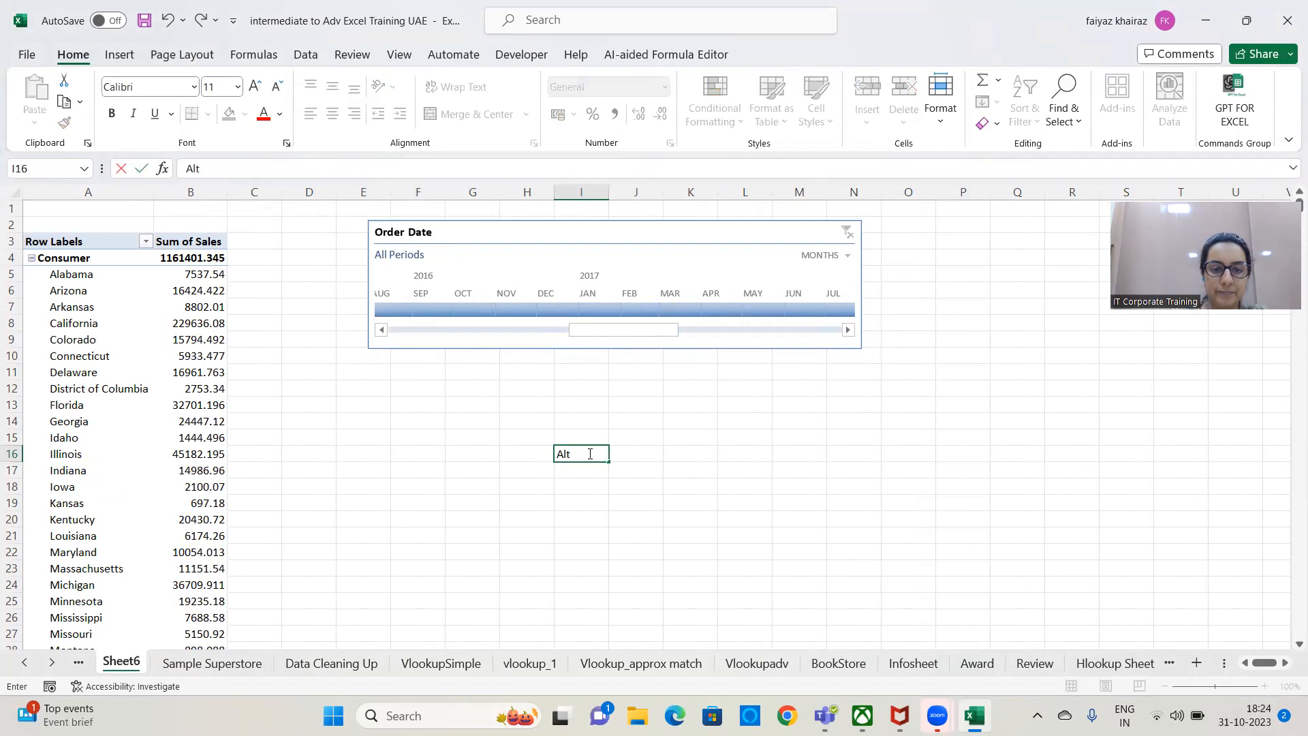
type(" + C")
key("Return")
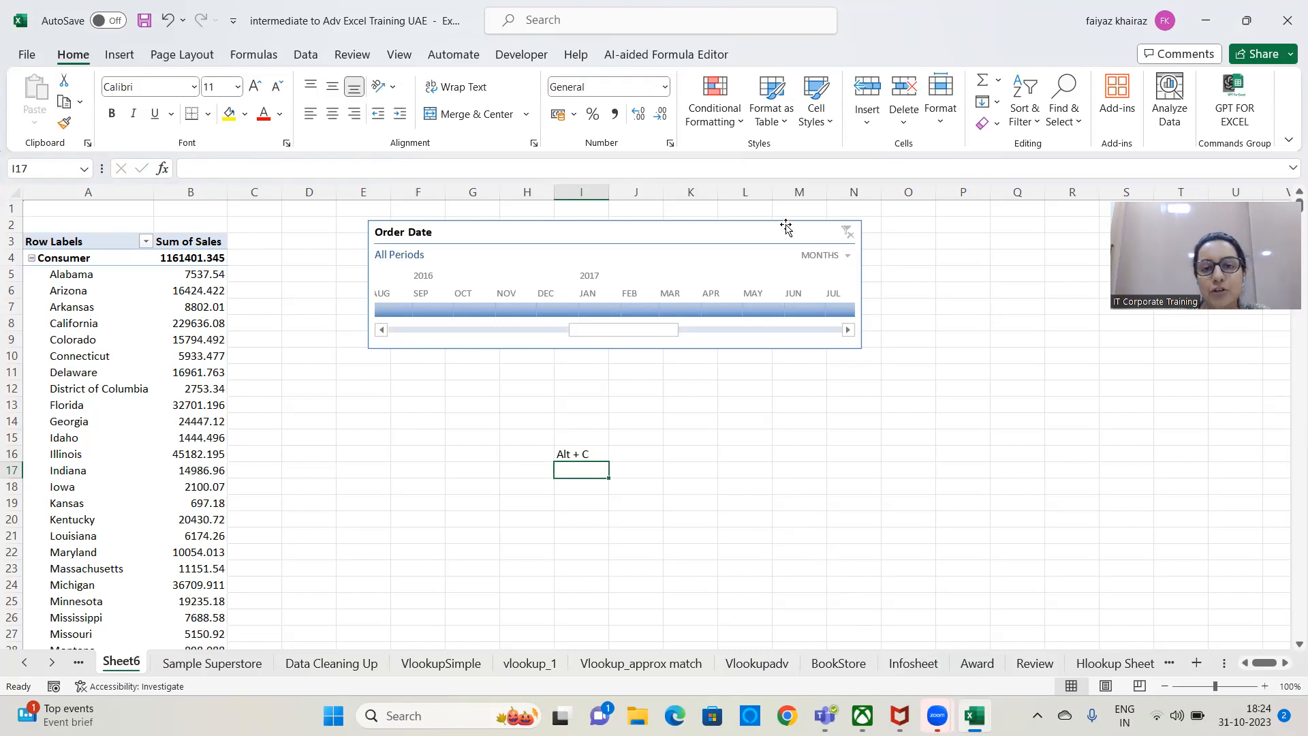
Filter the Order Date timeline to May 2017 and clear that filter while the timeline is selected.
left_click(782, 250)
left_click(750, 308)
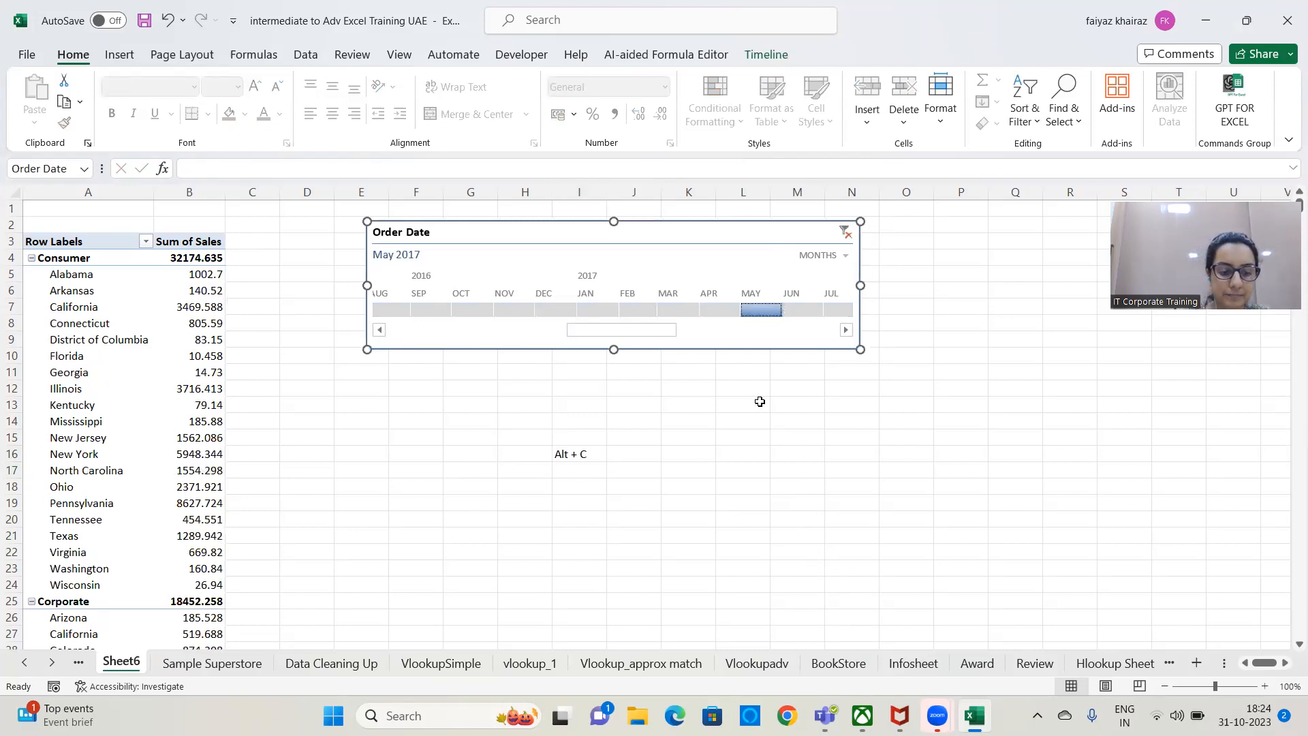
key("alt+c")
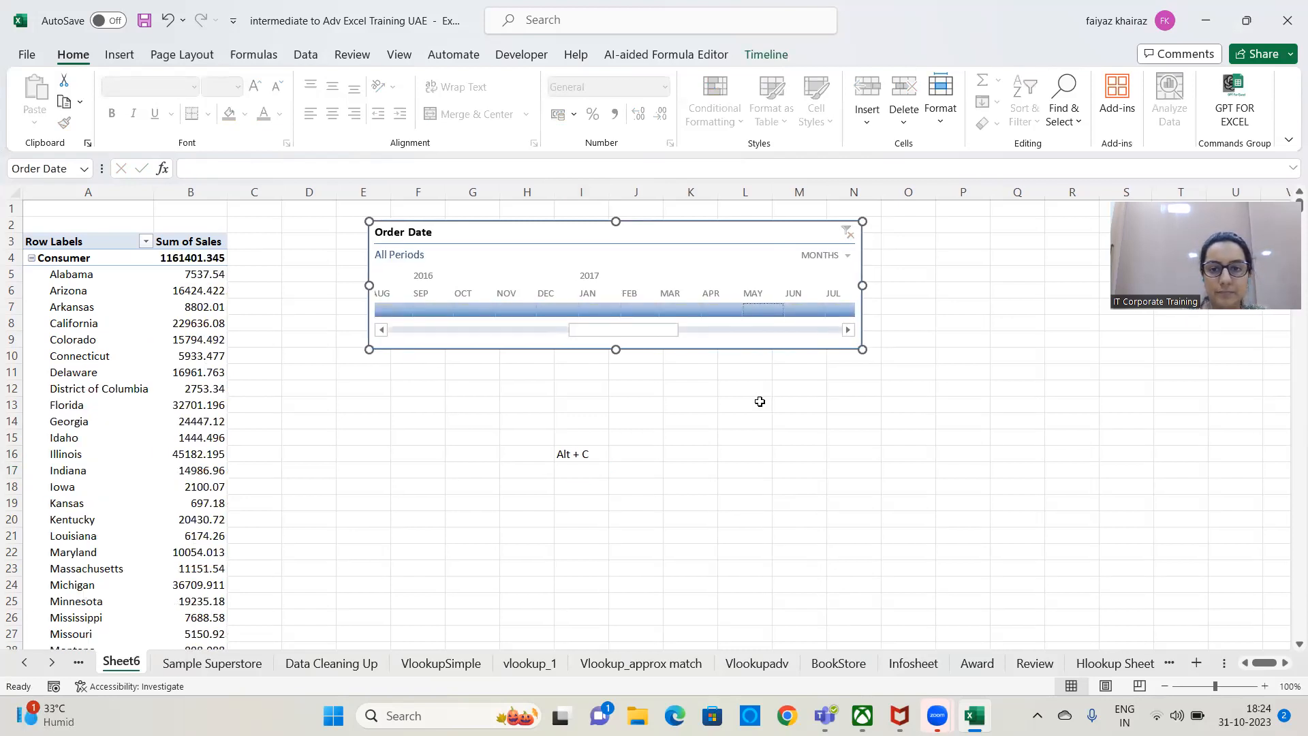
left_click(801, 401)
Select February to April 2017 on the Order Date timeline and clear the selected period again.
left_click(637, 310)
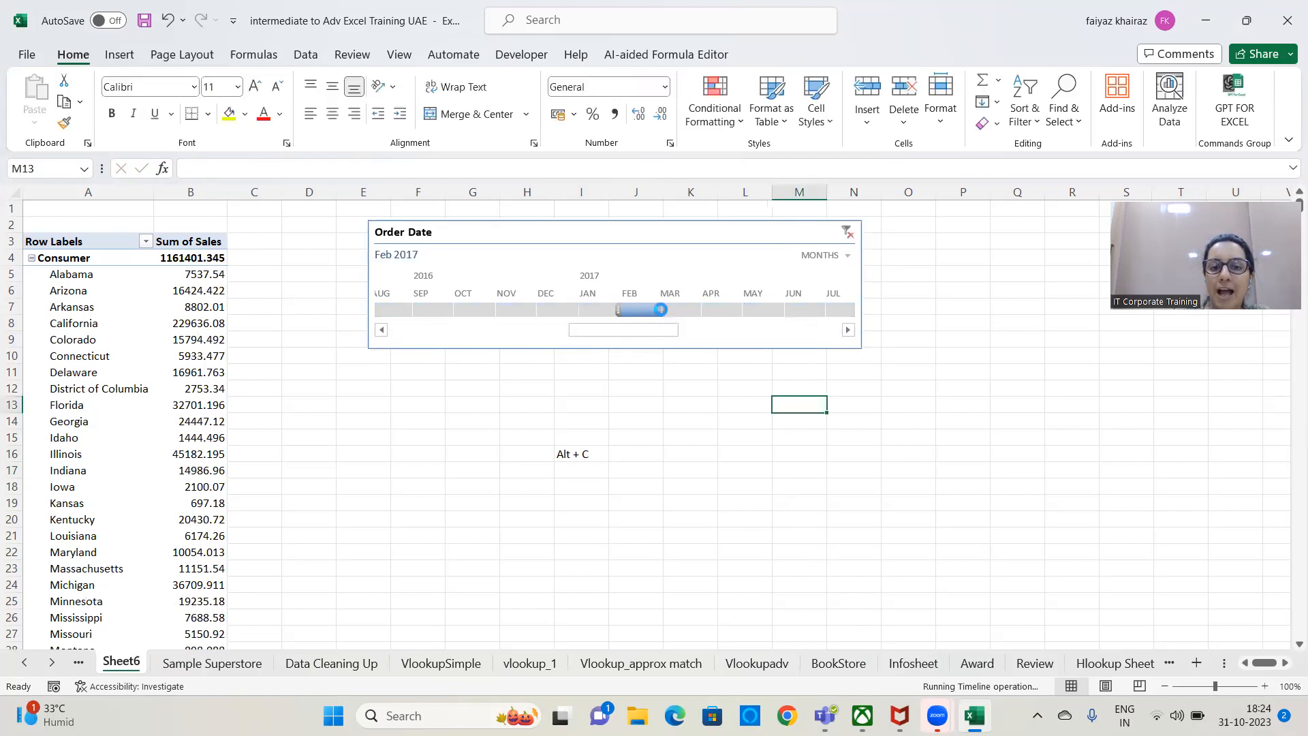
left_click_drag(636, 305, 716, 308)
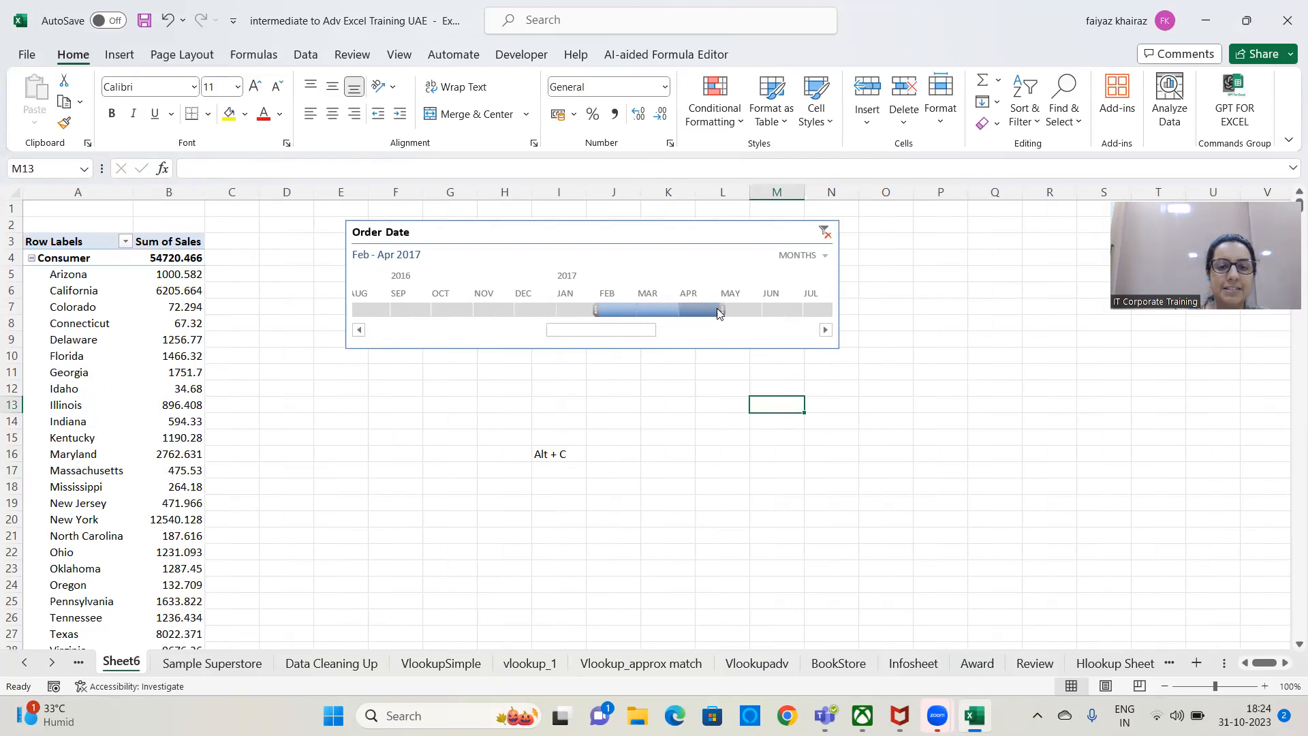
left_click(706, 240)
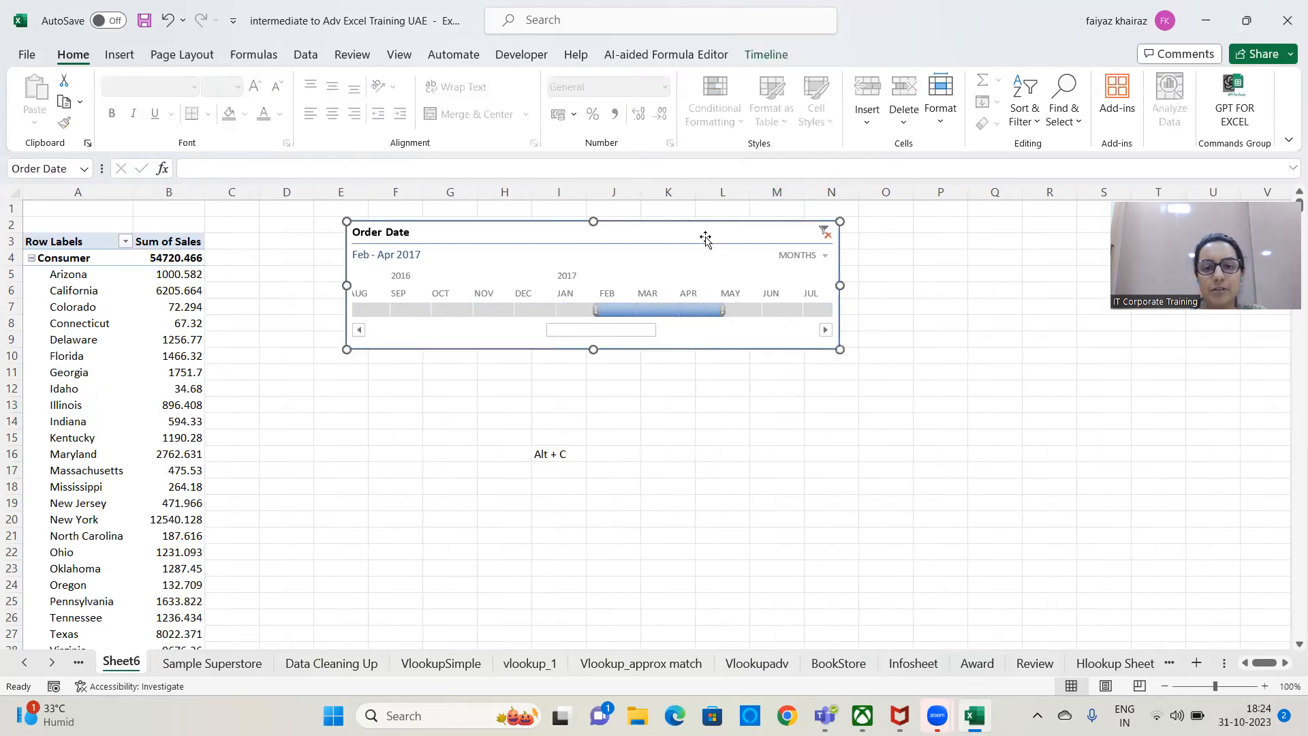
key("alt+c")
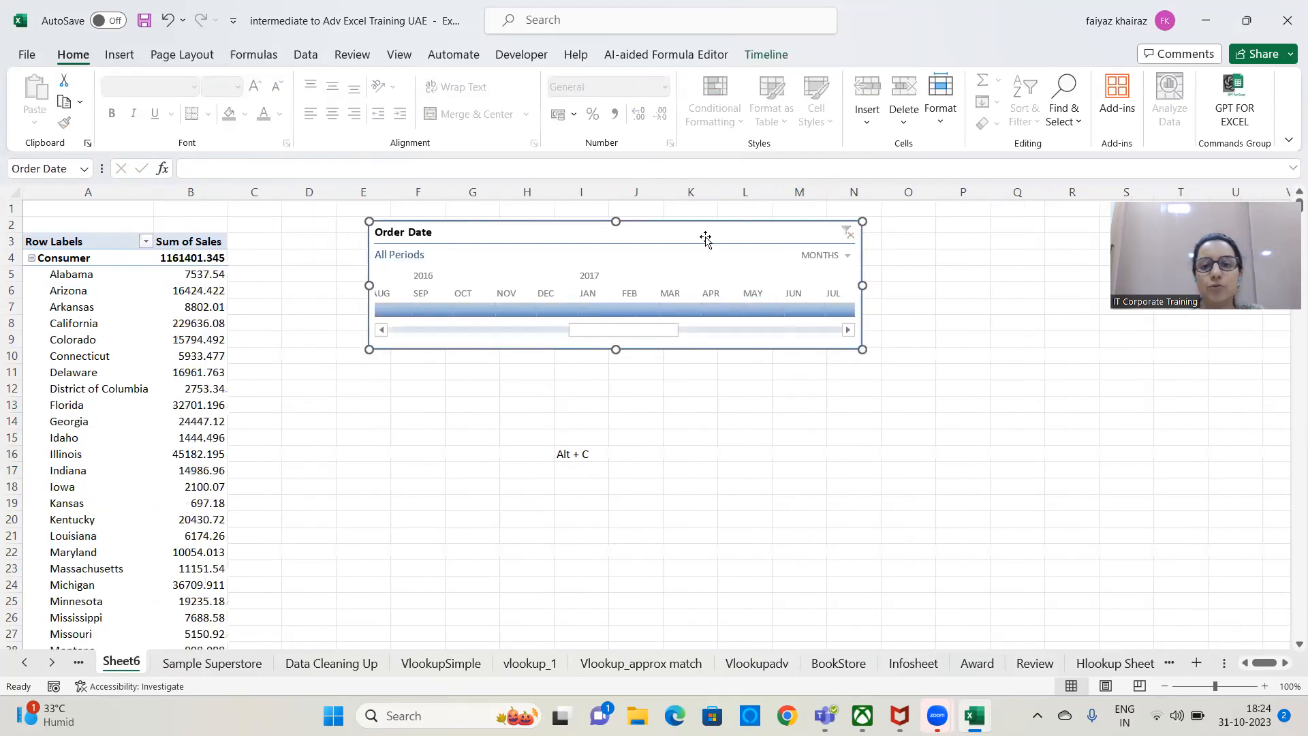
left_click(795, 448)
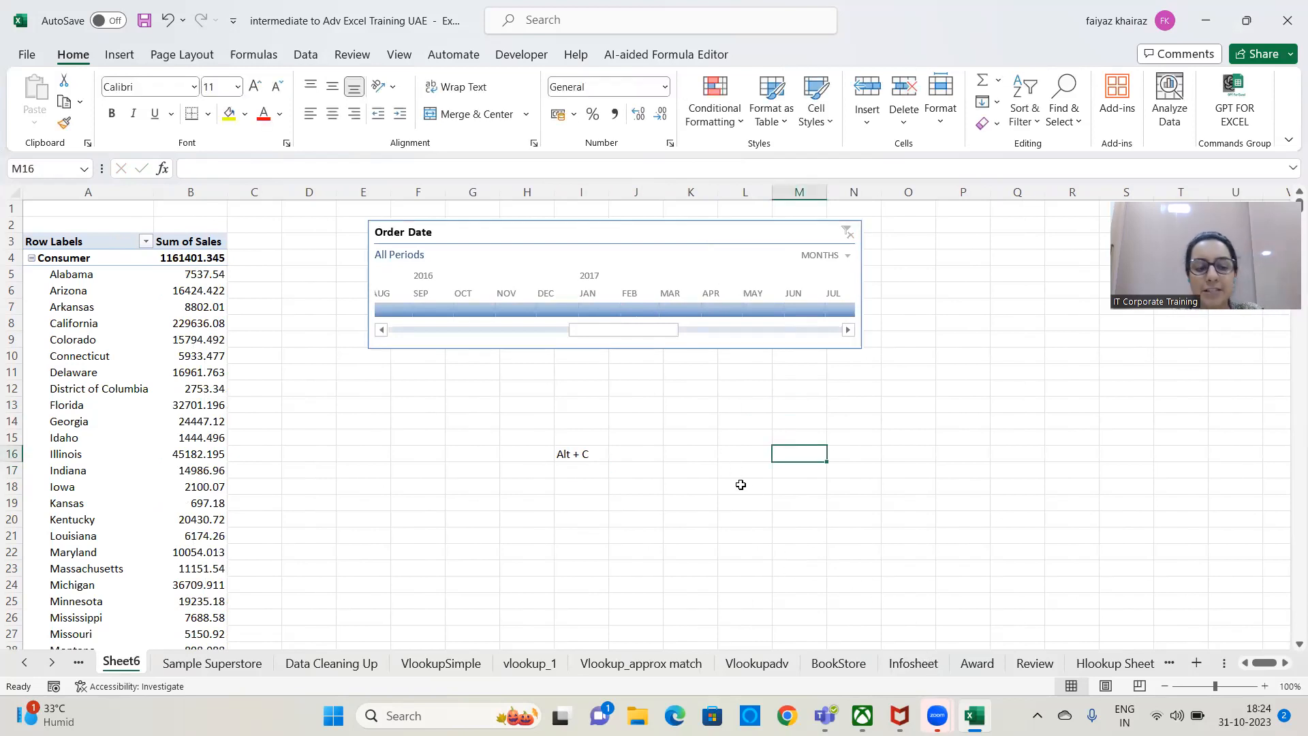
Filter the timeline to May 2017 and enter "to clear will only work when it is selected or Active" in cell J16.
left_click(742, 311)
left_click(962, 494)
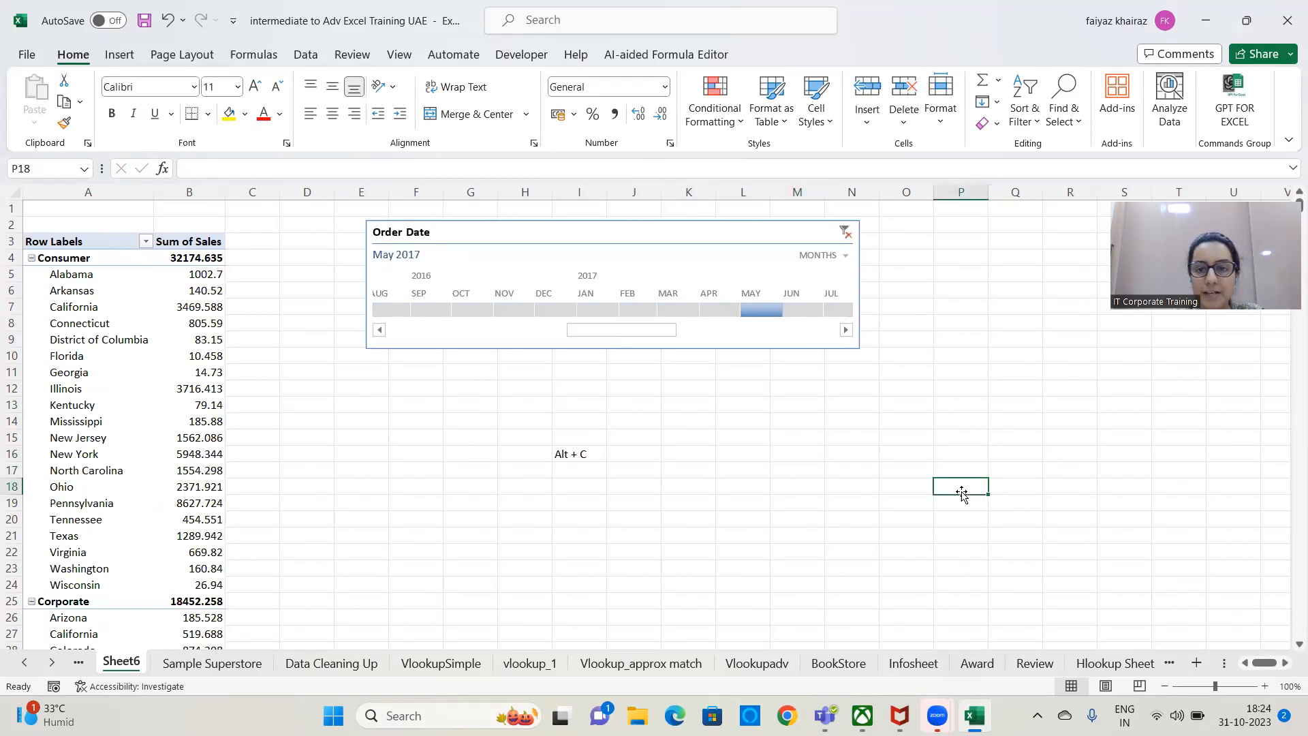
left_click(590, 456)
left_click(622, 459)
type("to c")
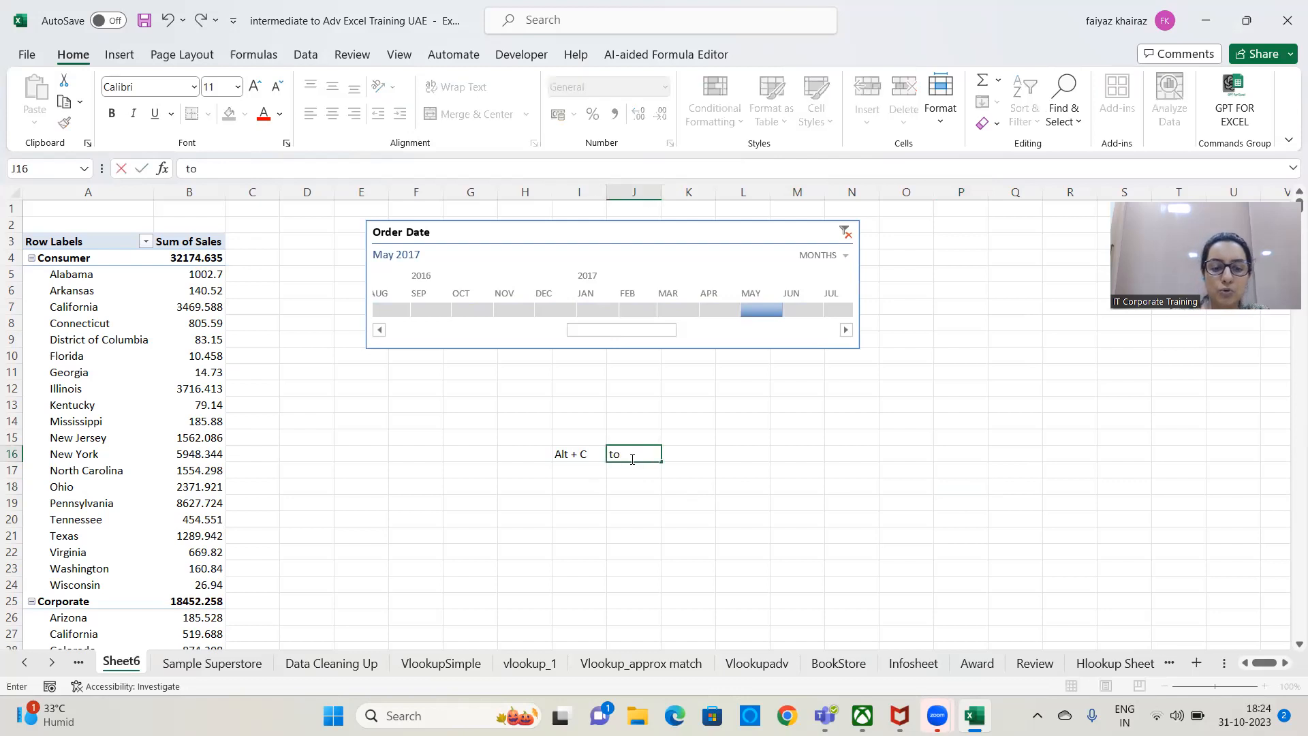
type("lear w")
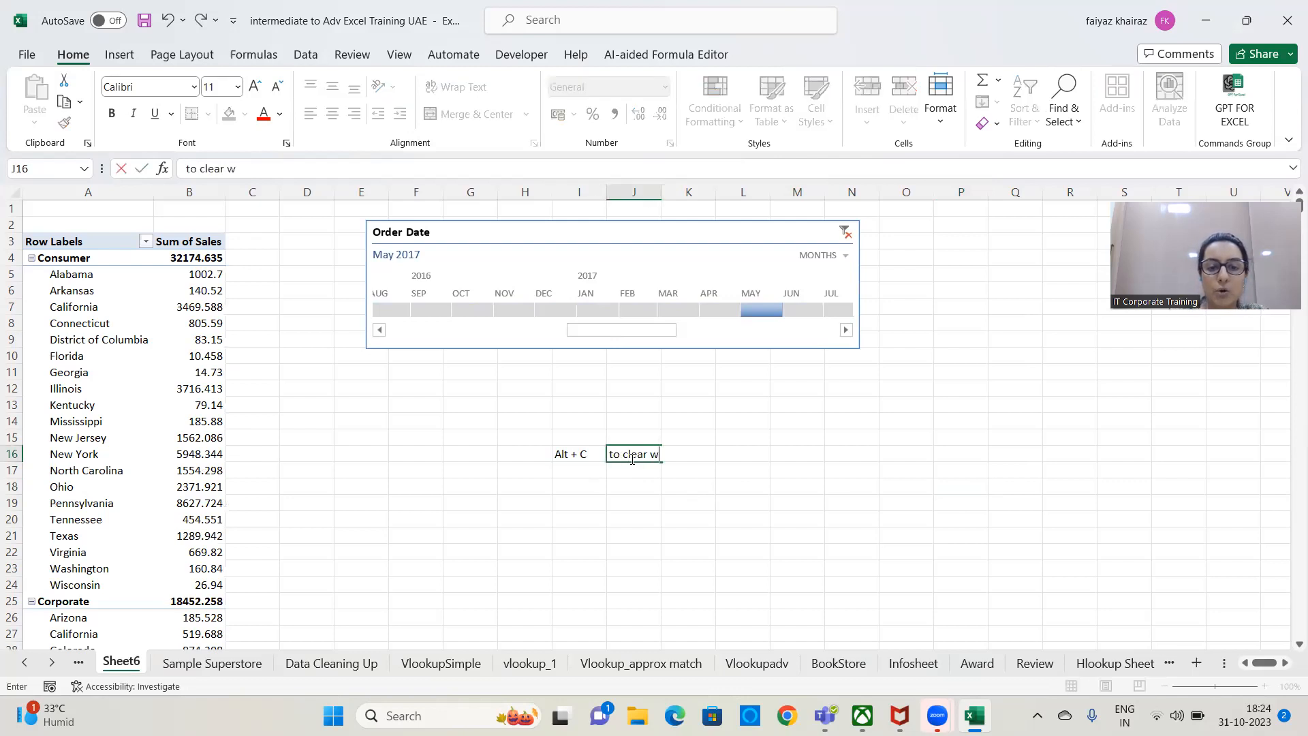
type("ill only ")
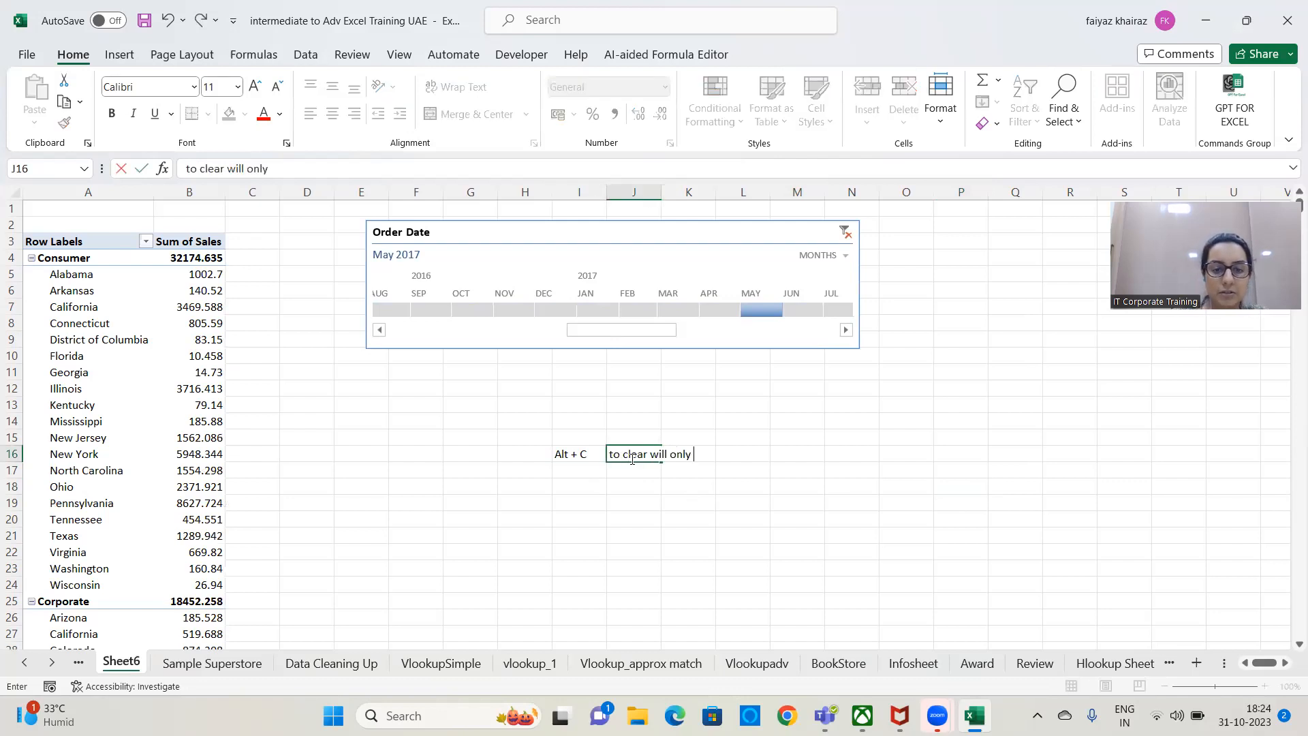
type("work when it is selected or Active")
key("Return")
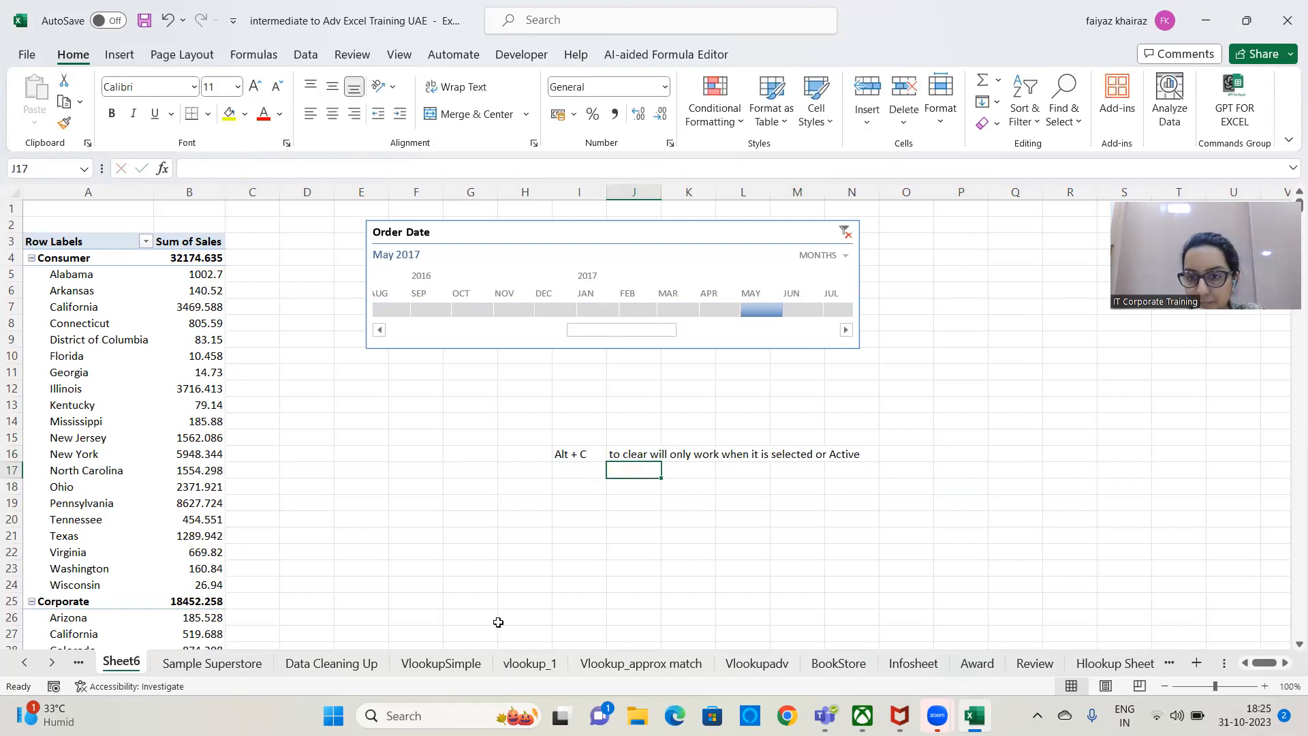
Reset the Order Date timeline from May 2017 to all periods.
key("alt+Tab")
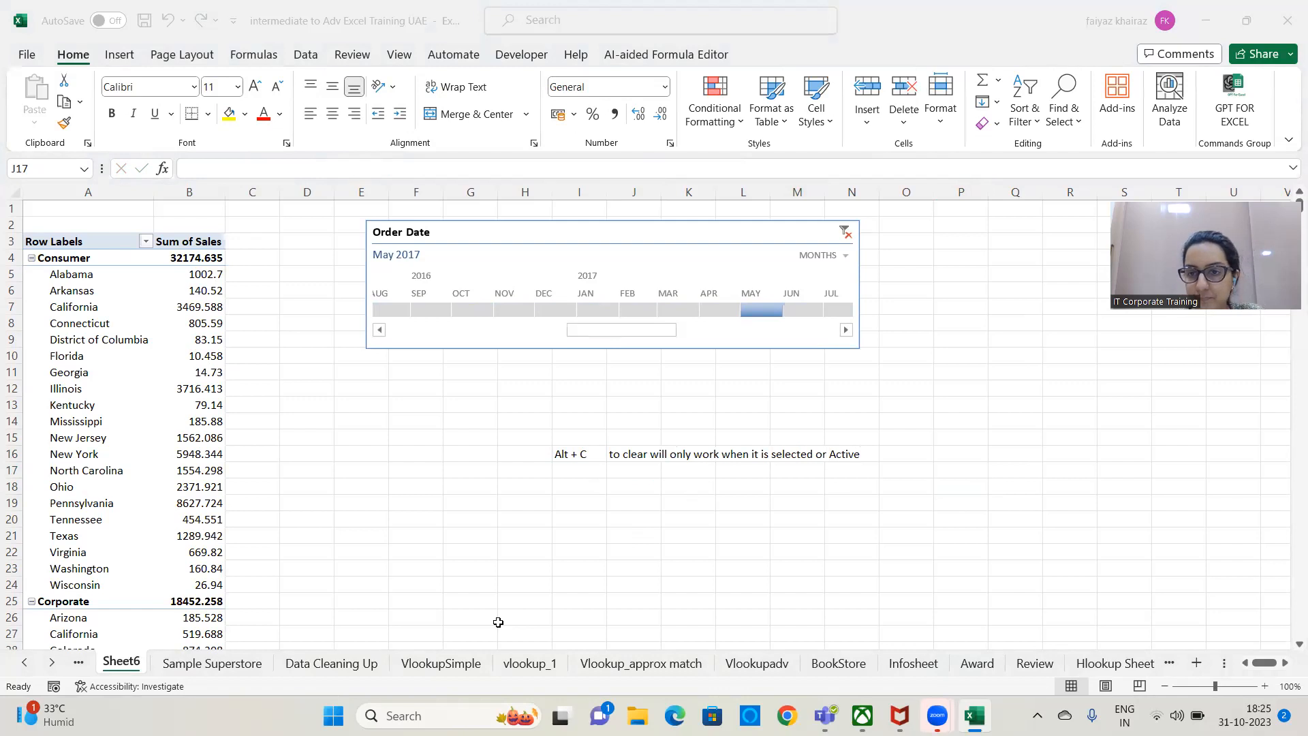
left_click(846, 232)
left_click(631, 402)
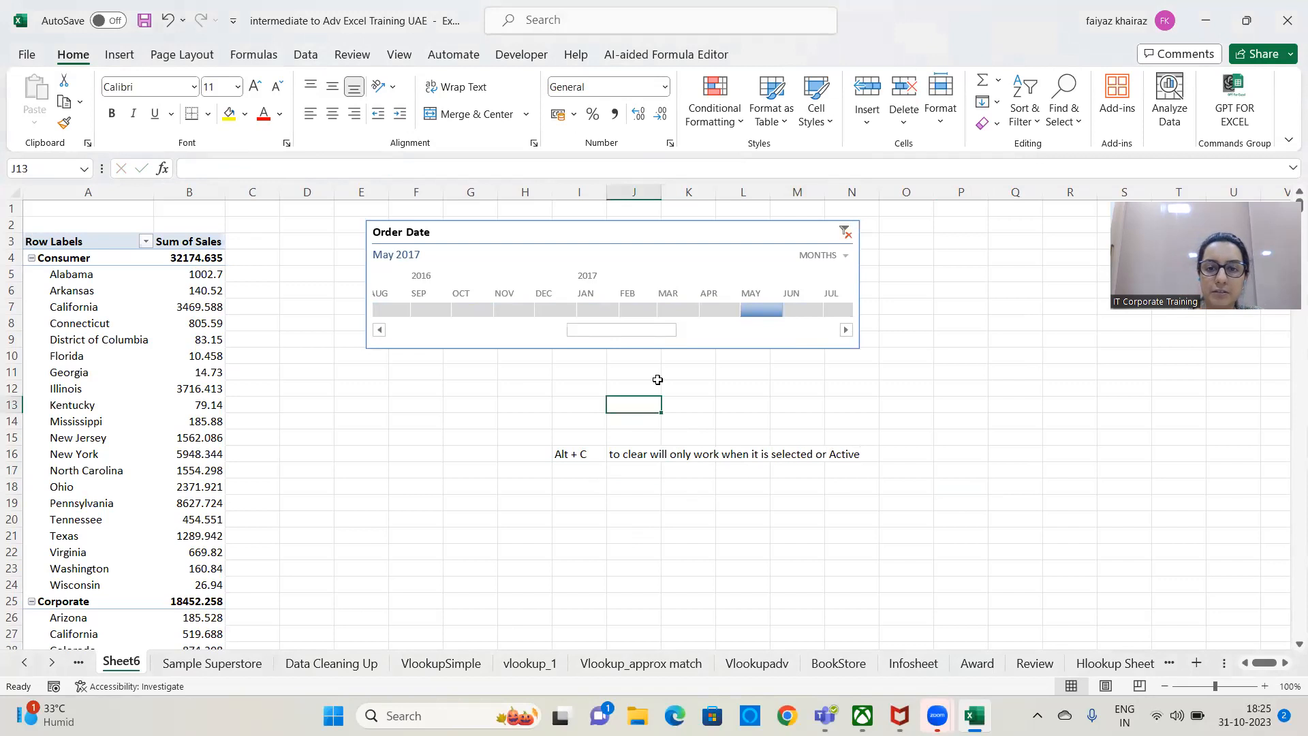
left_click(843, 231)
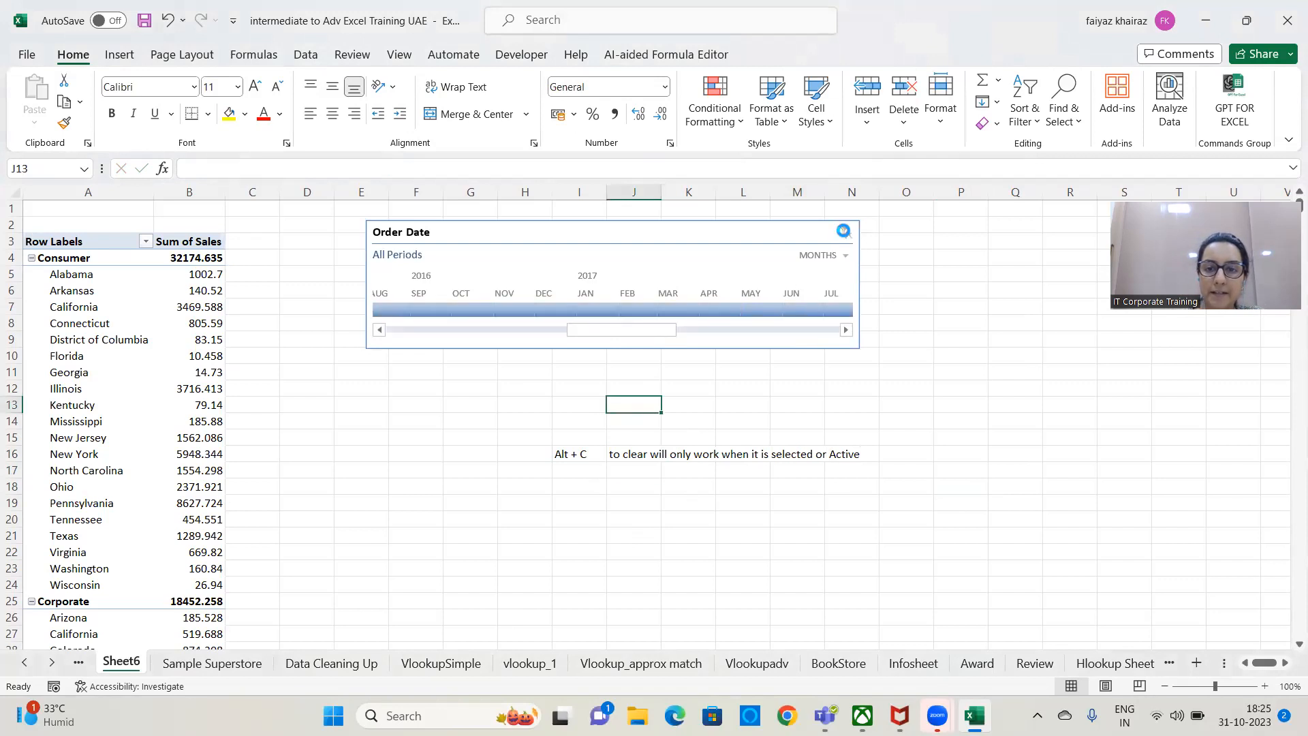
left_click(702, 387)
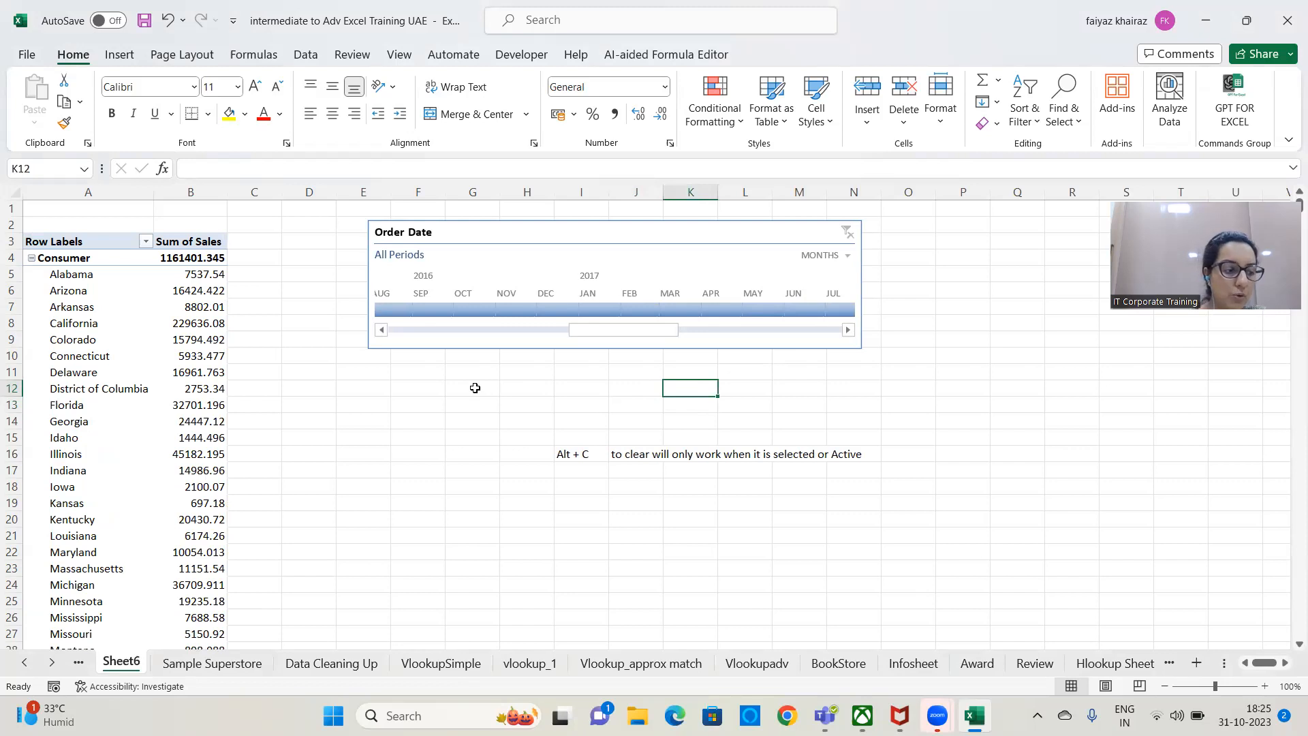
Hide the header of the Order Date timeline and show it again.
left_click(628, 247)
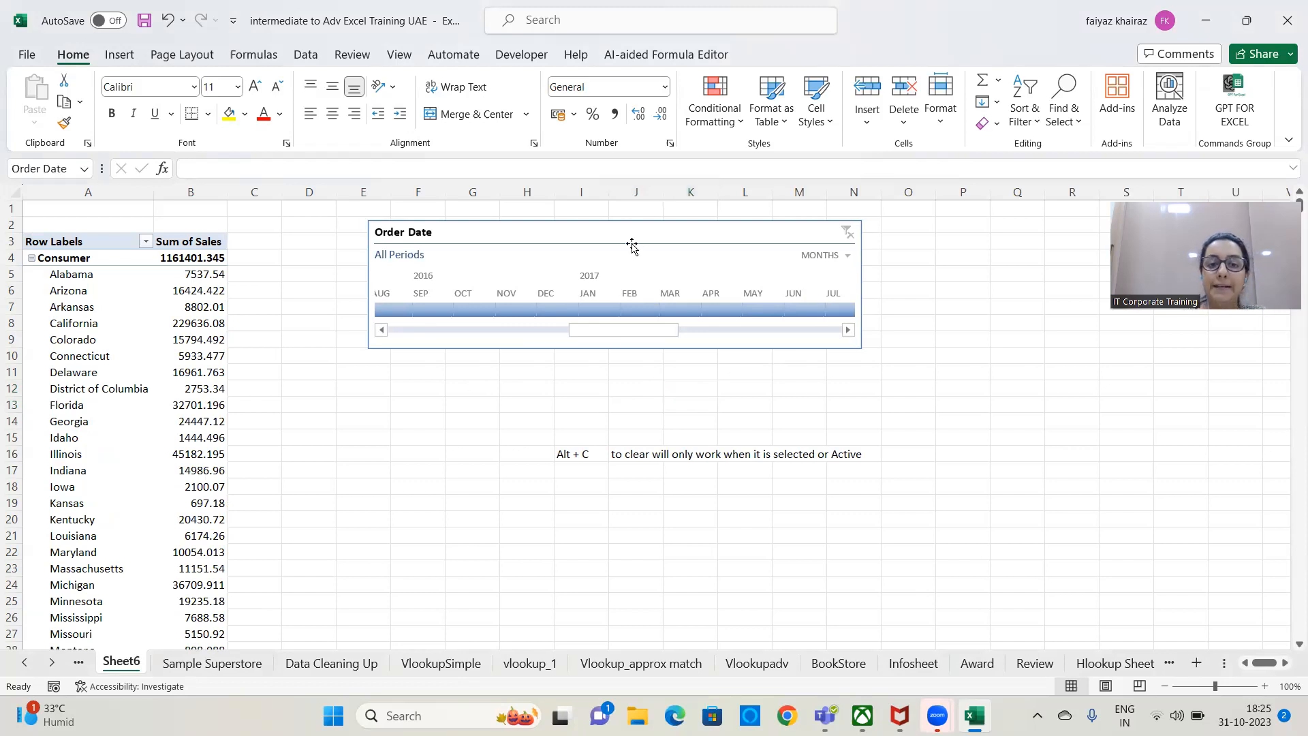
left_click(774, 52)
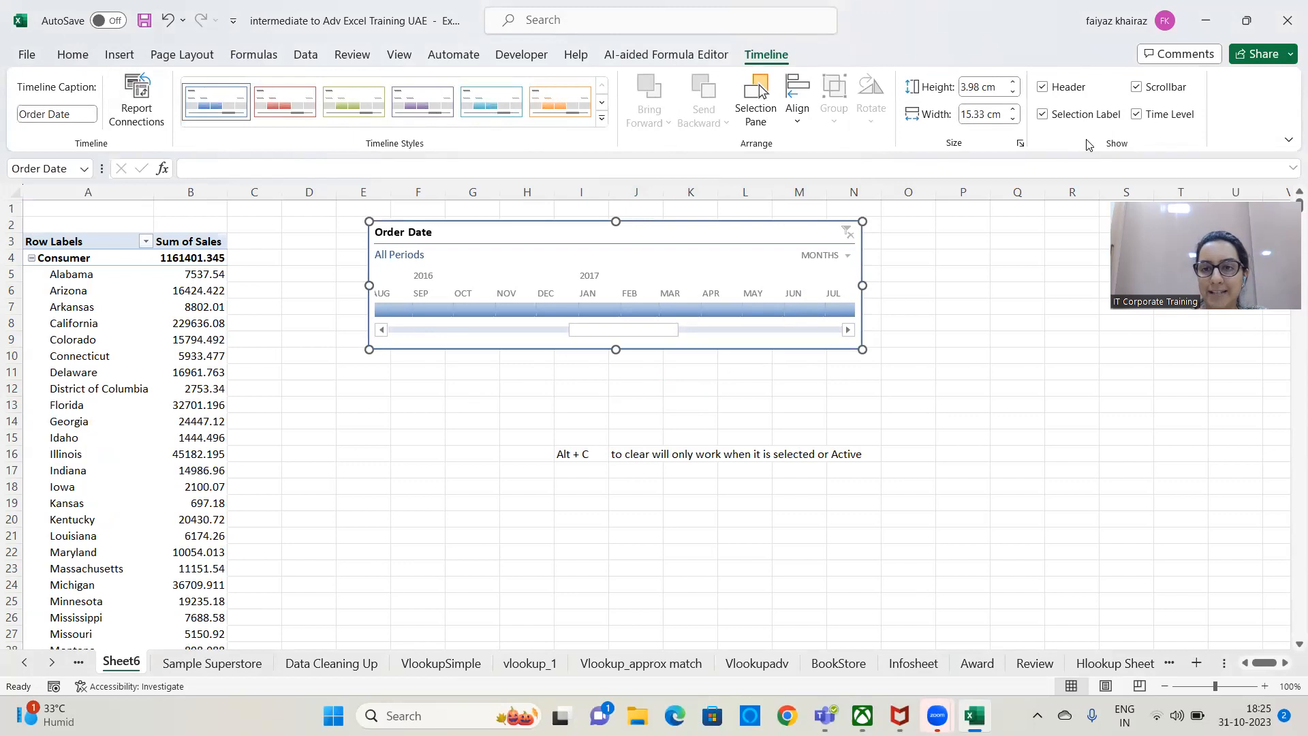
left_click(1043, 89)
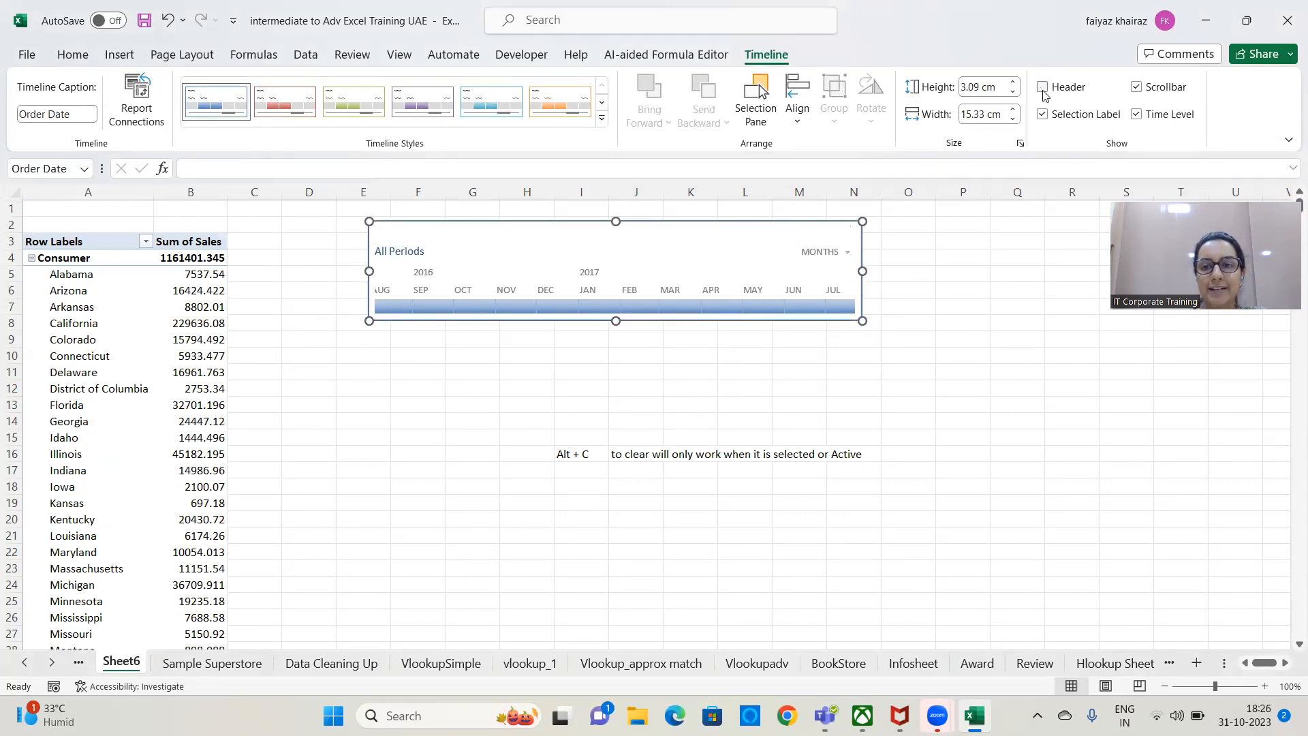
left_click(1042, 91)
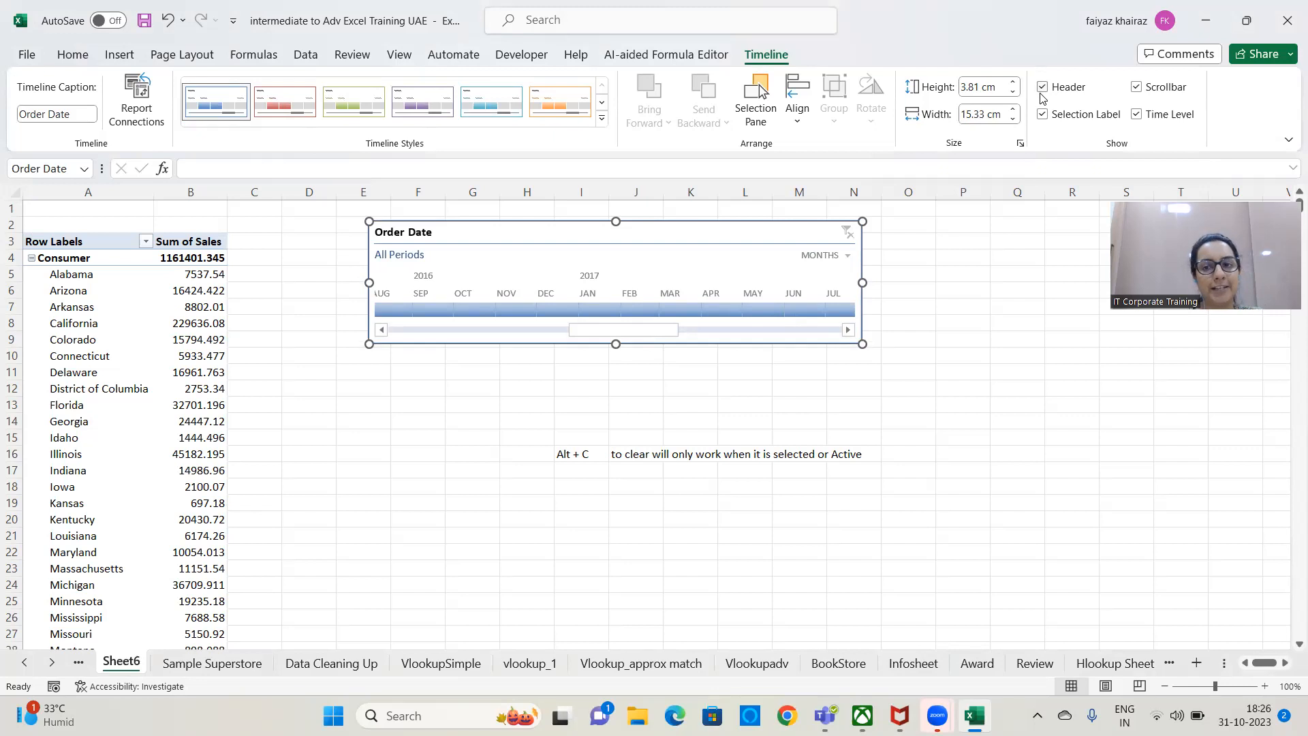
left_click(1047, 92)
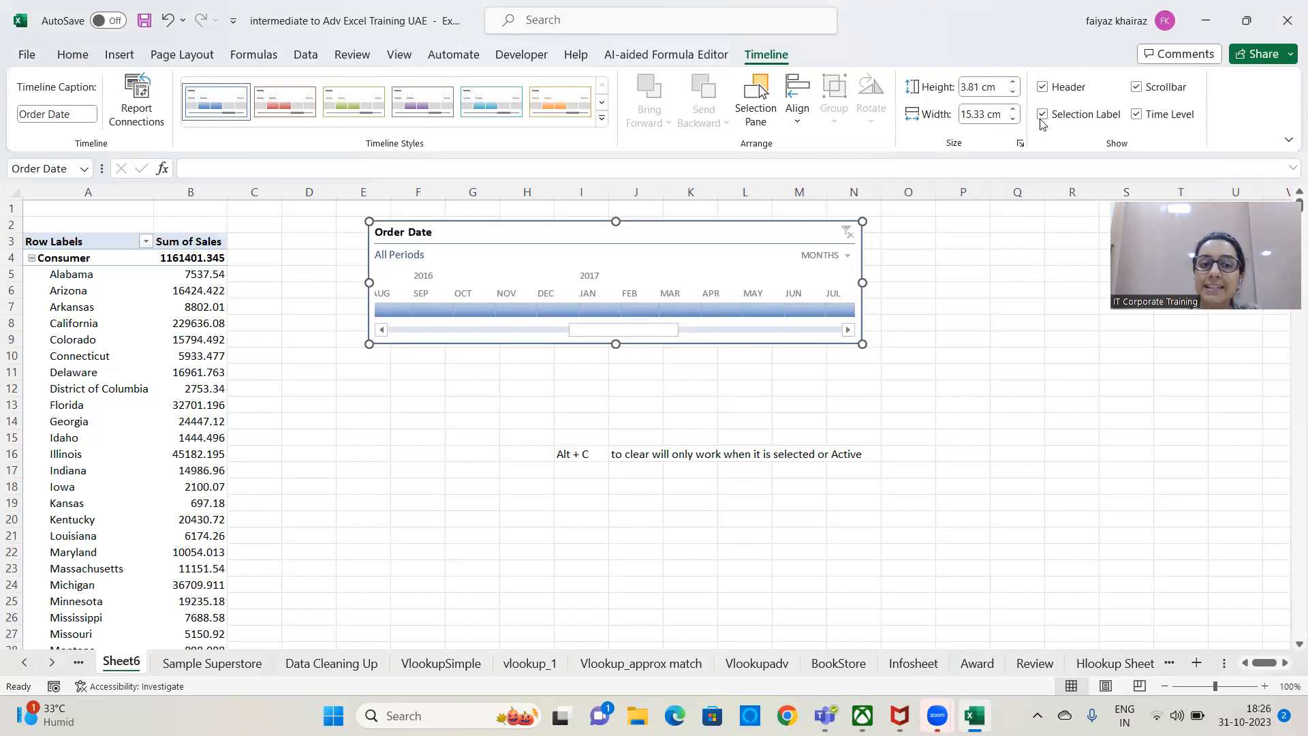
Select October 2016 to February 2017 on the Order Date timeline, and hide and restore its selection label.
left_click(480, 311)
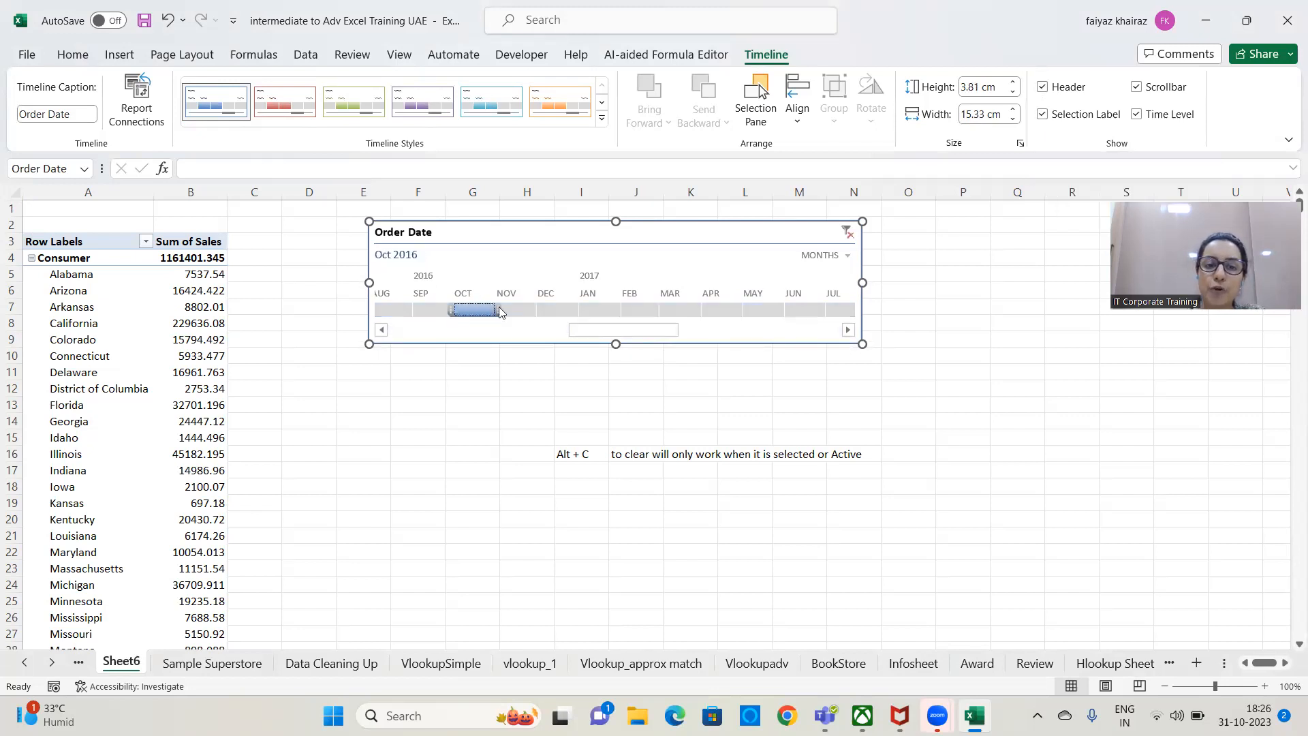
left_click_drag(476, 311, 640, 310)
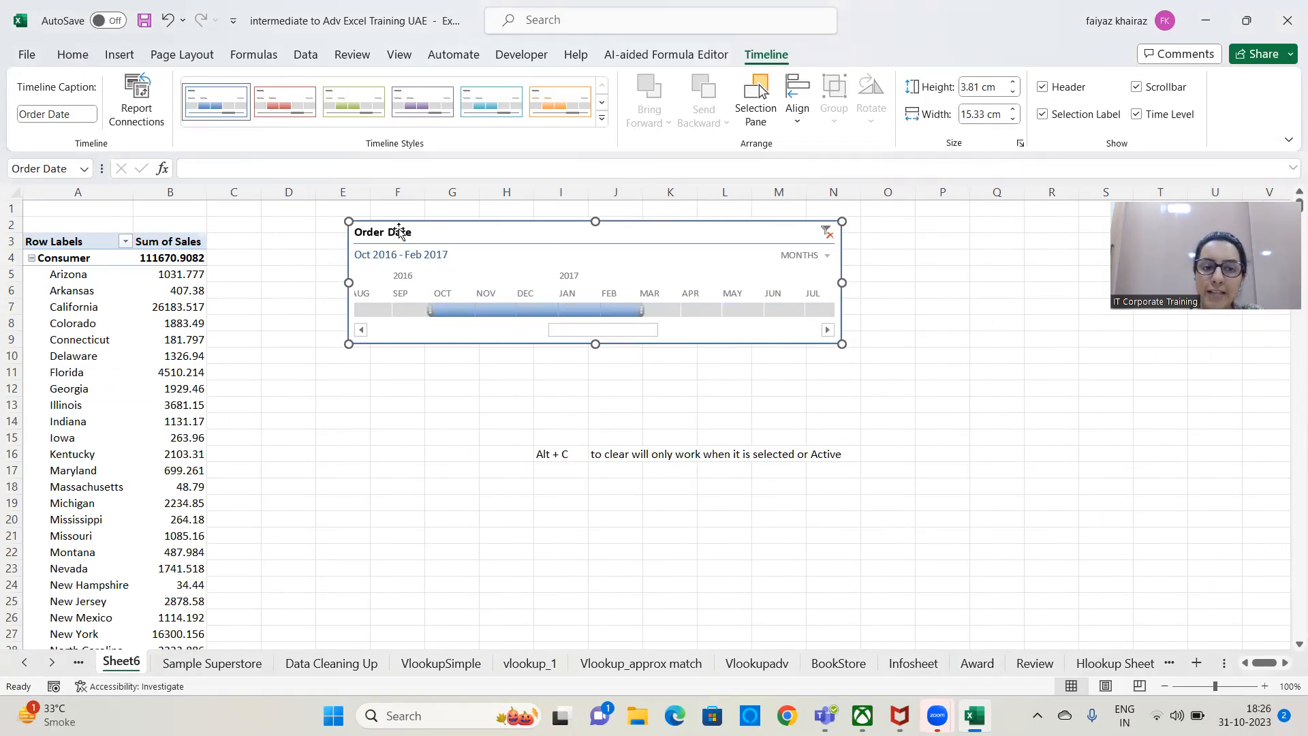
left_click(1042, 115)
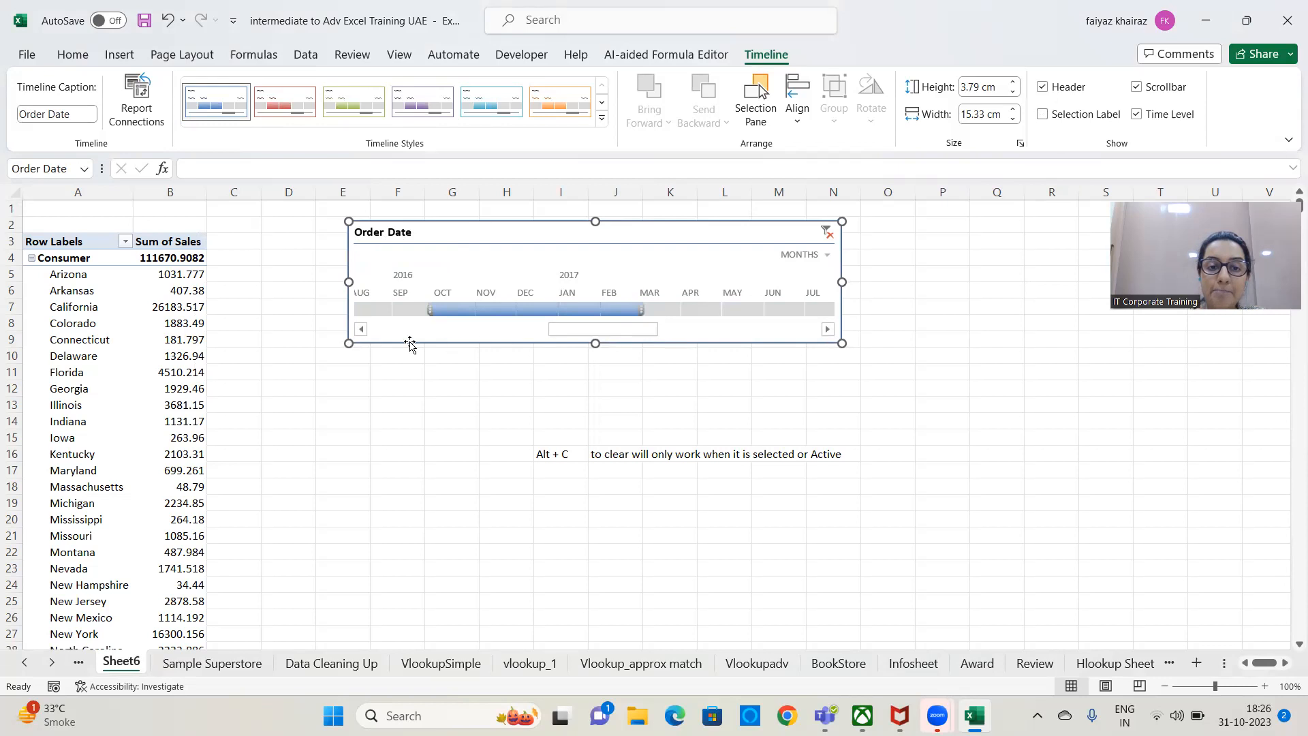
left_click_drag(555, 330, 646, 331)
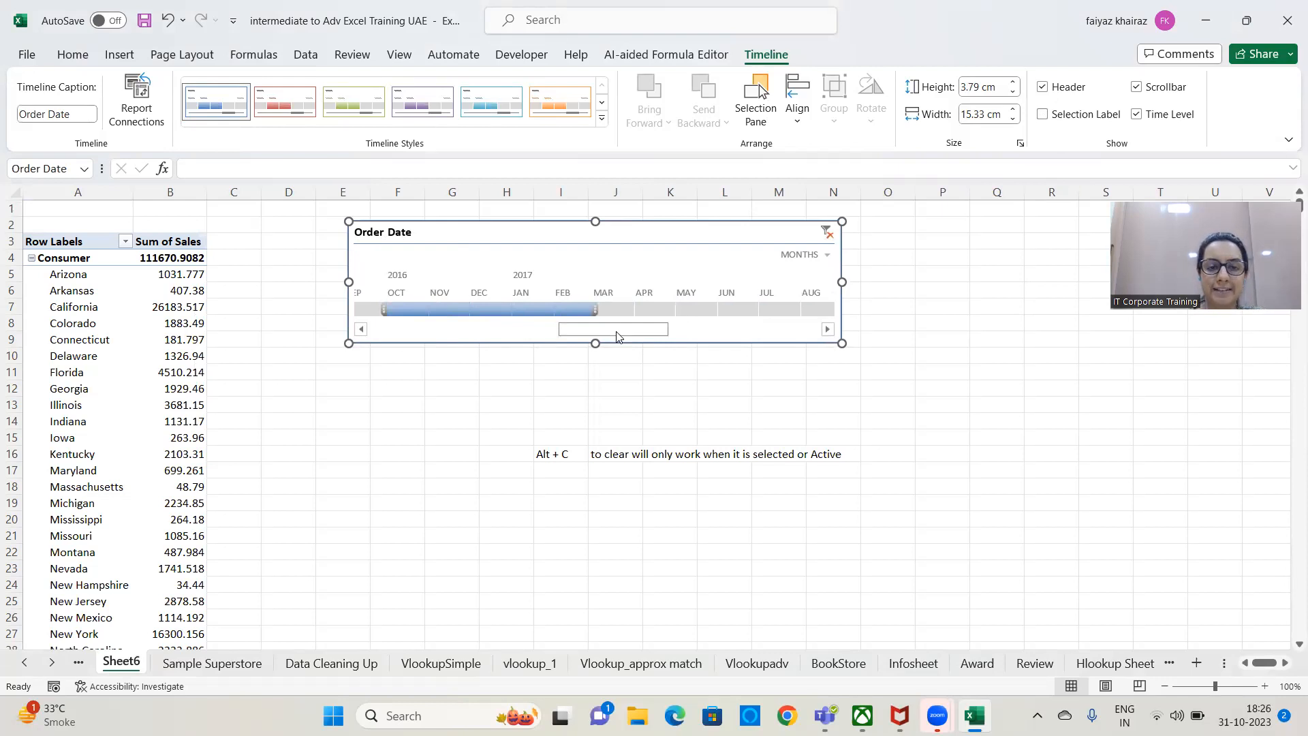
left_click(1042, 115)
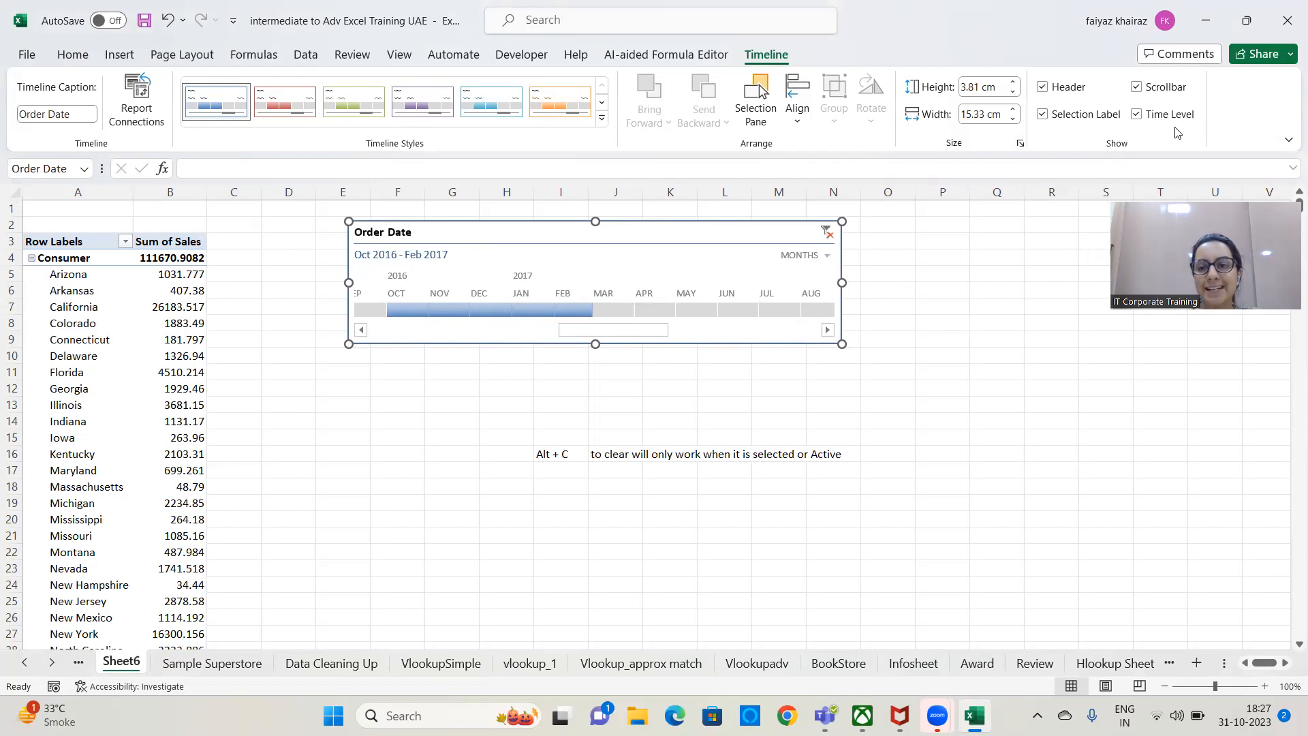
Try the years time level on the Order Date timeline and set it to quarters.
left_click(827, 257)
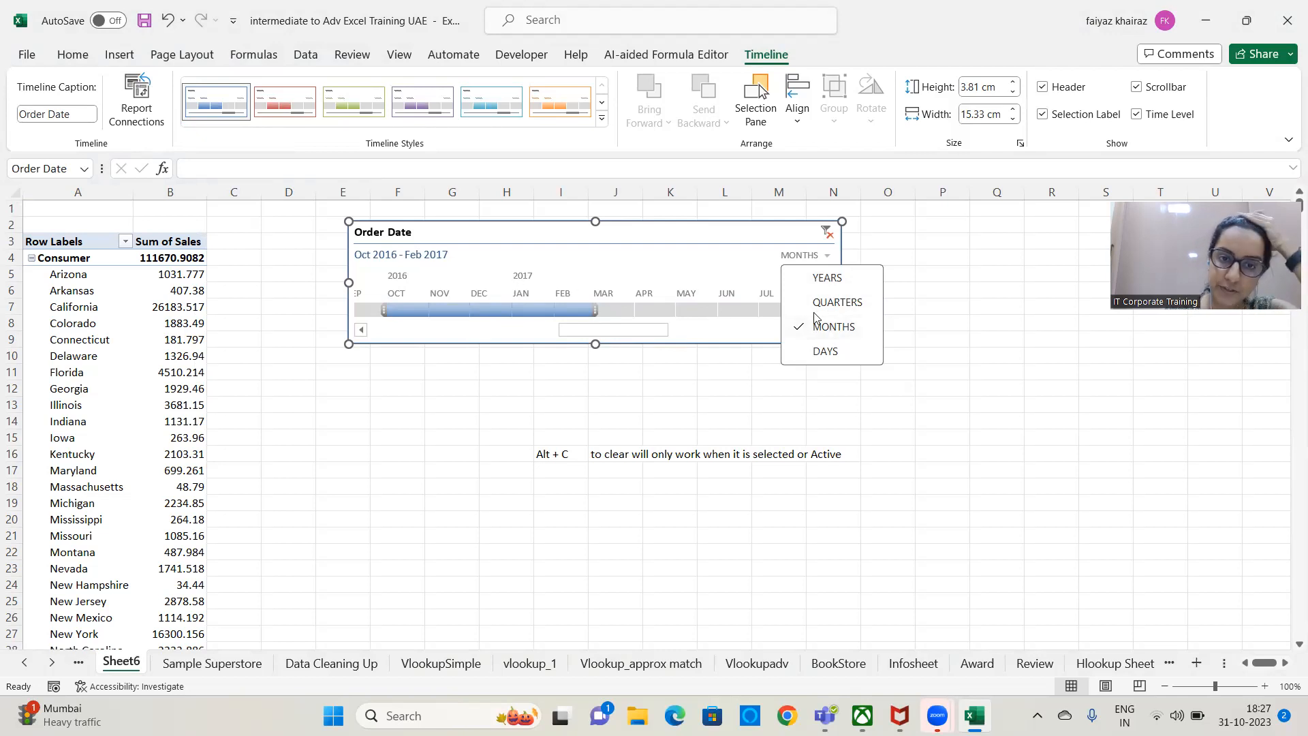
left_click(811, 278)
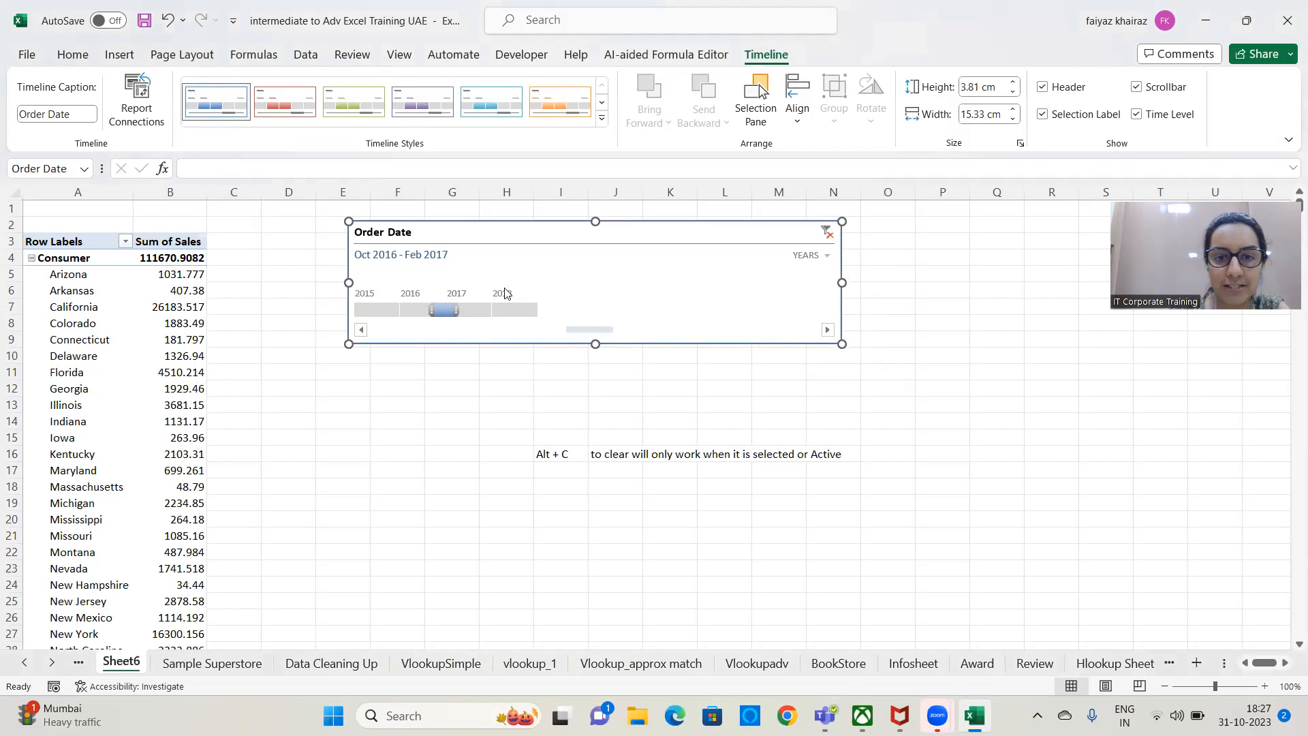
left_click(822, 257)
left_click(831, 301)
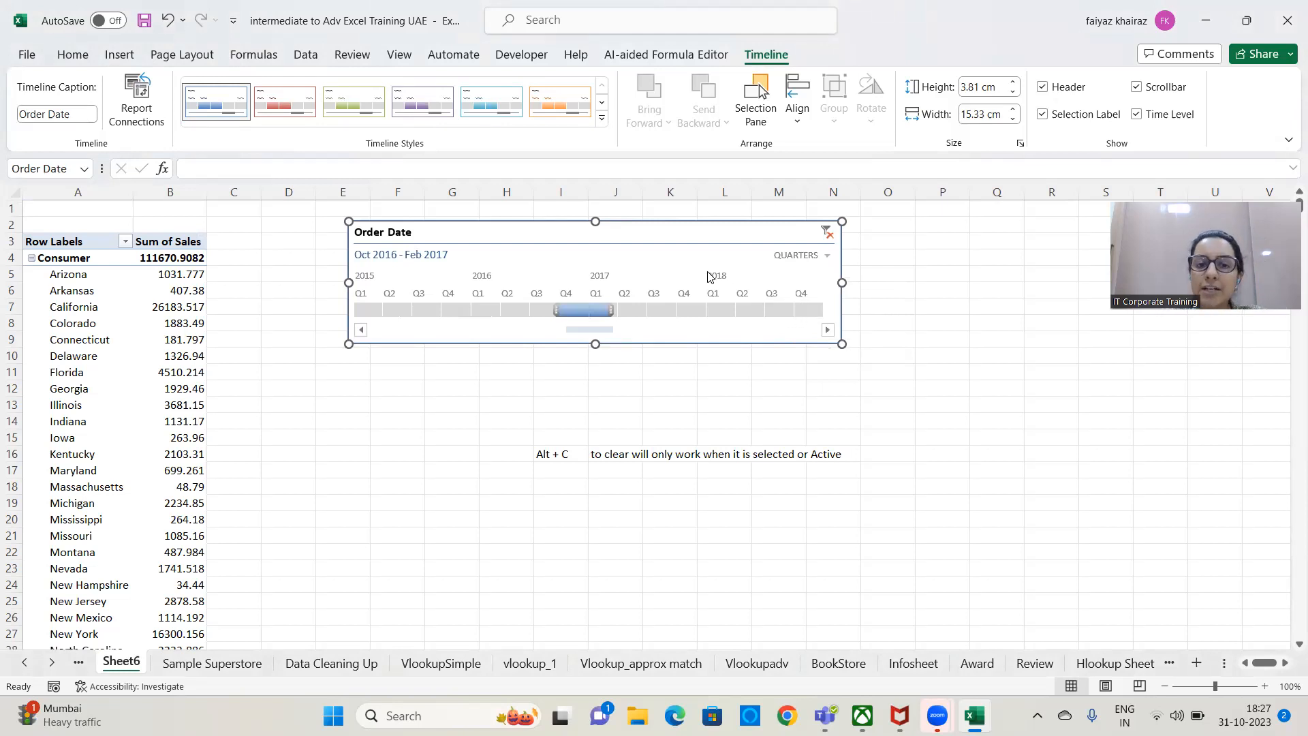
Enter "JAN" in cell P10 beside the timeline.
left_click(955, 350)
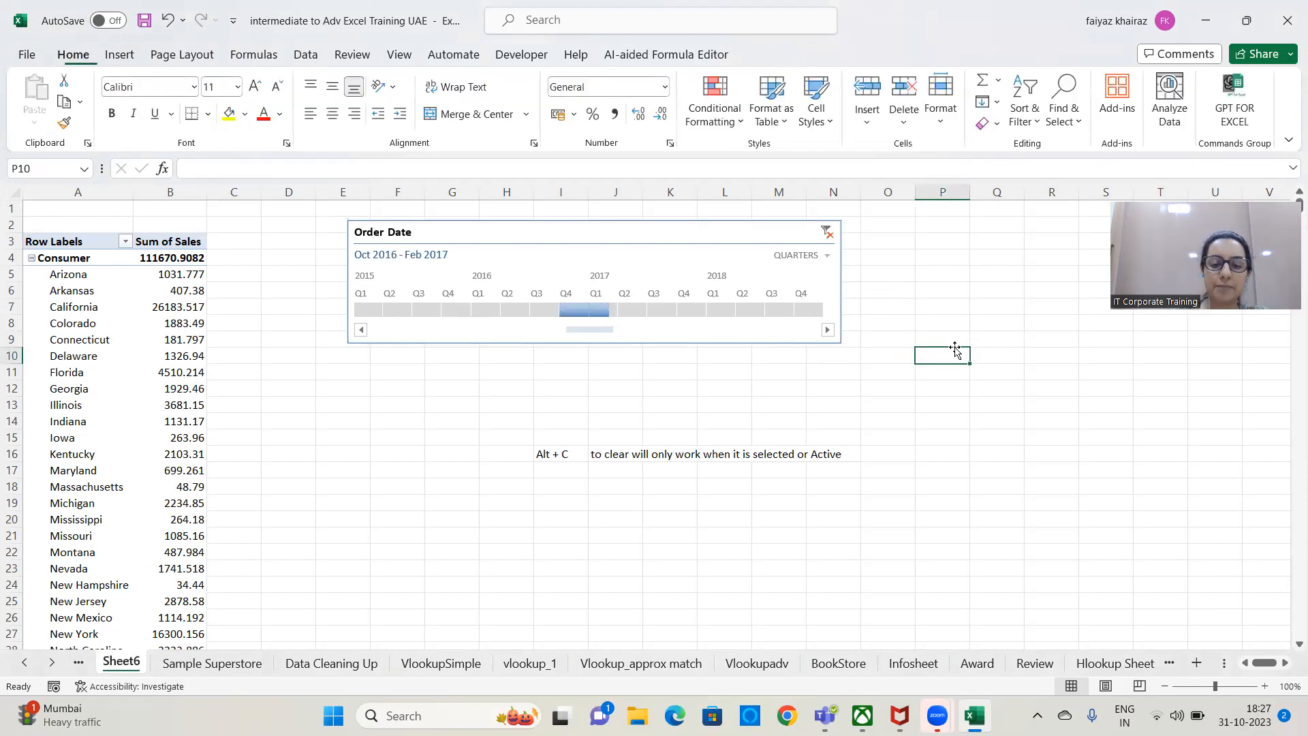
key("Caps_Lock")
type("J")
type("NA")
key("BackSpace")
key("BackSpace")
type("AN")
key("Return")
Enter the note "q BASED BEGINIGN IN Jan" in cell P9 above JAN.
left_click(926, 338)
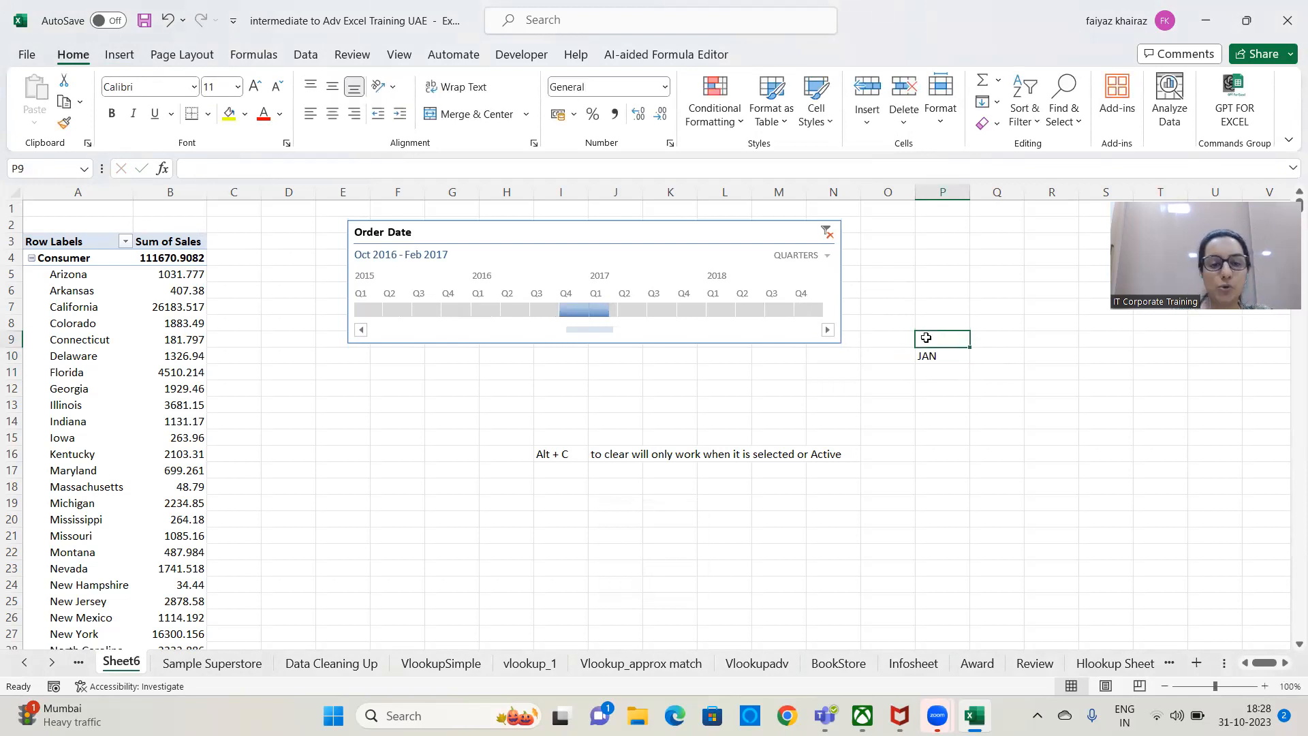
type("q BA")
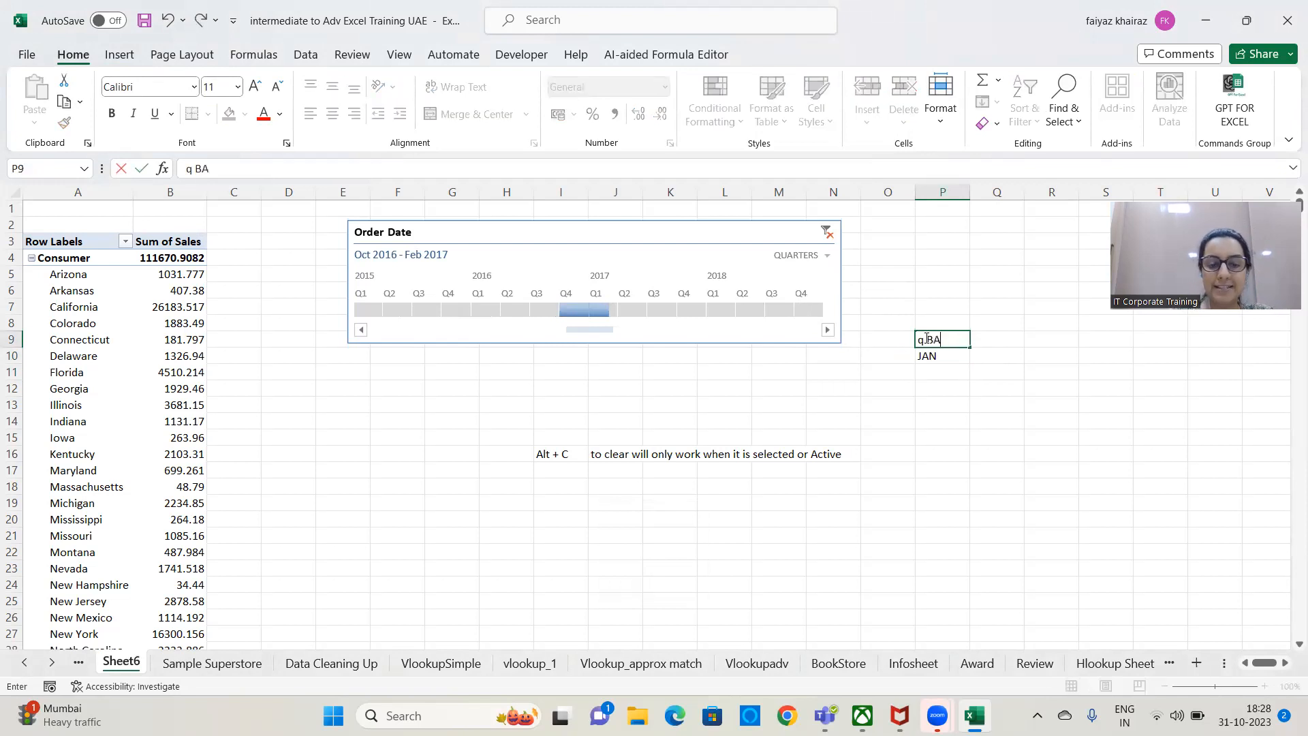
type("SED")
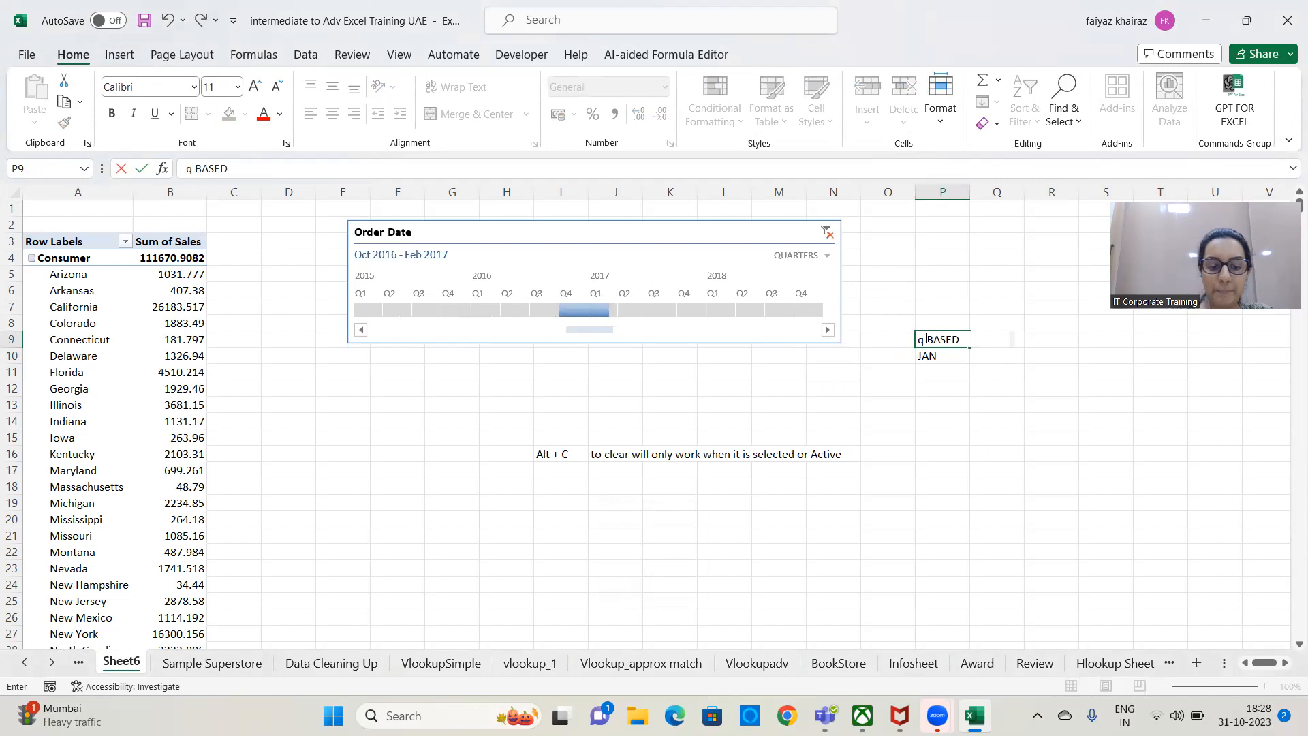
type(" BEGINIGN IN j")
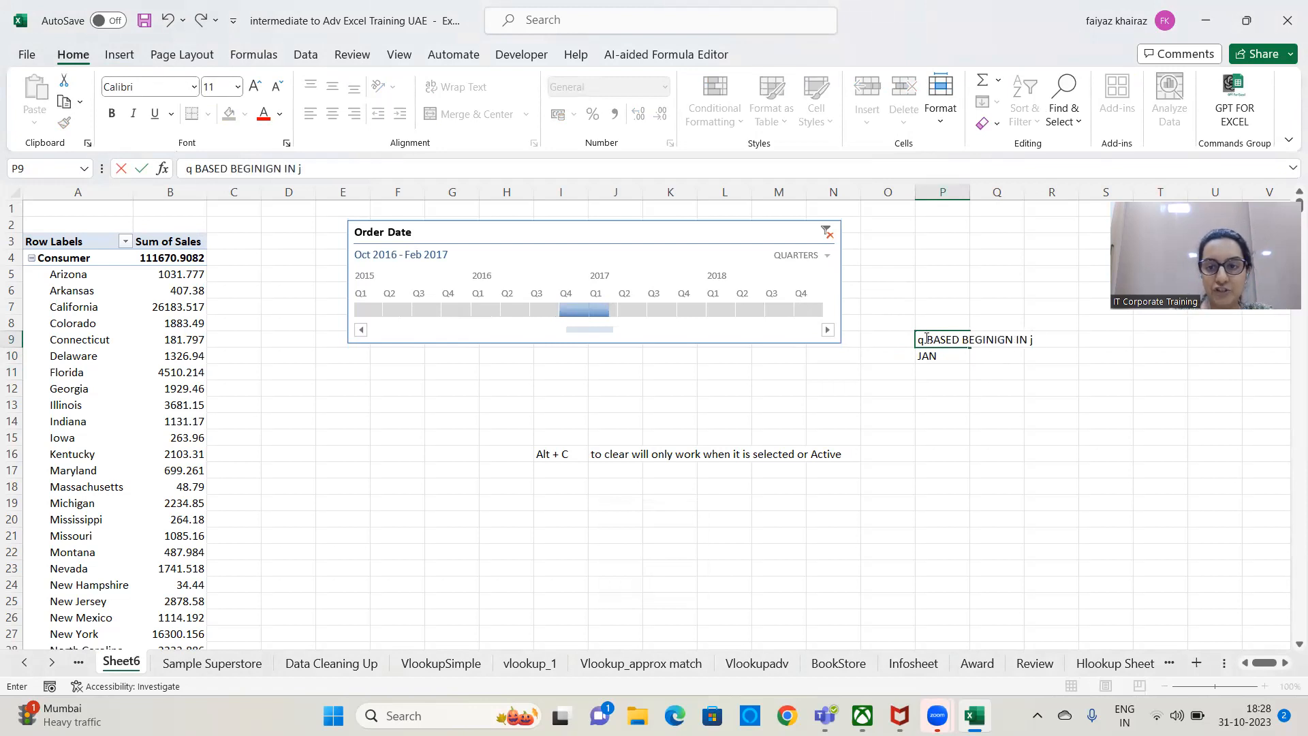
type("an")
key("Return")
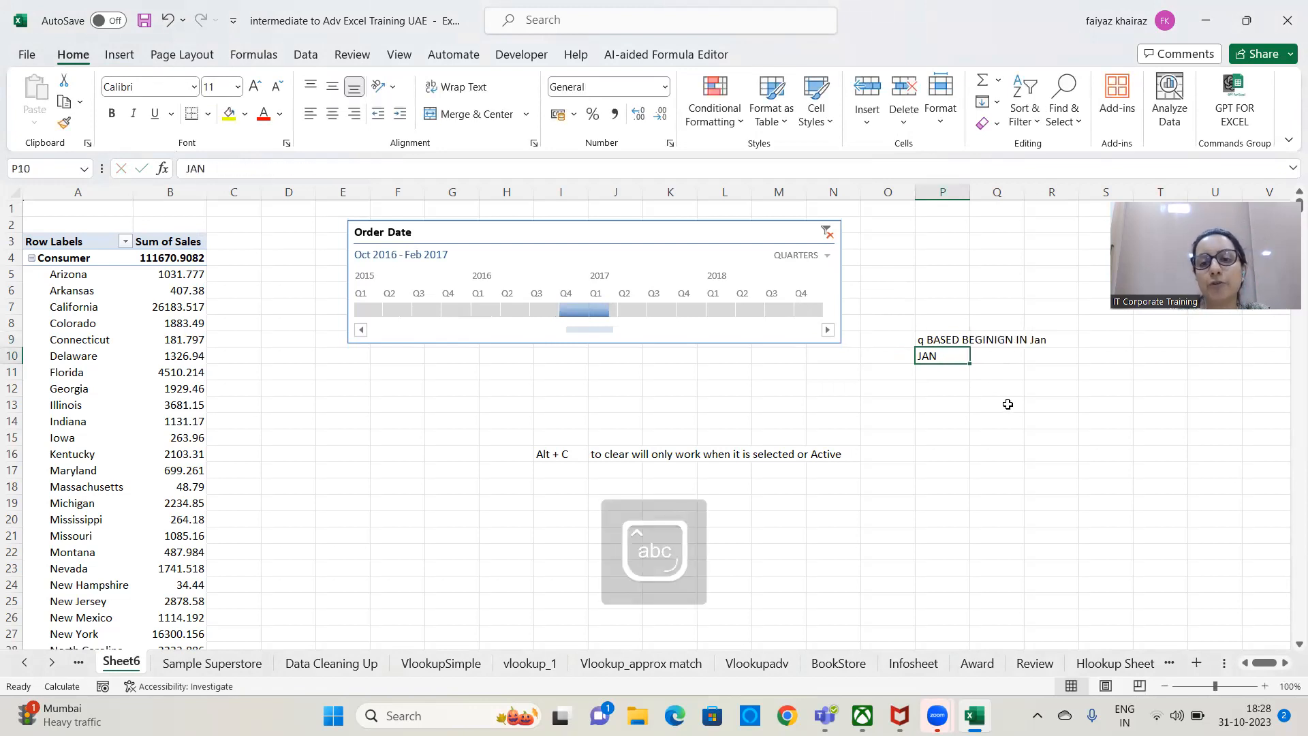
Enter the note "31st March year ending" in cell P13.
left_click(952, 403)
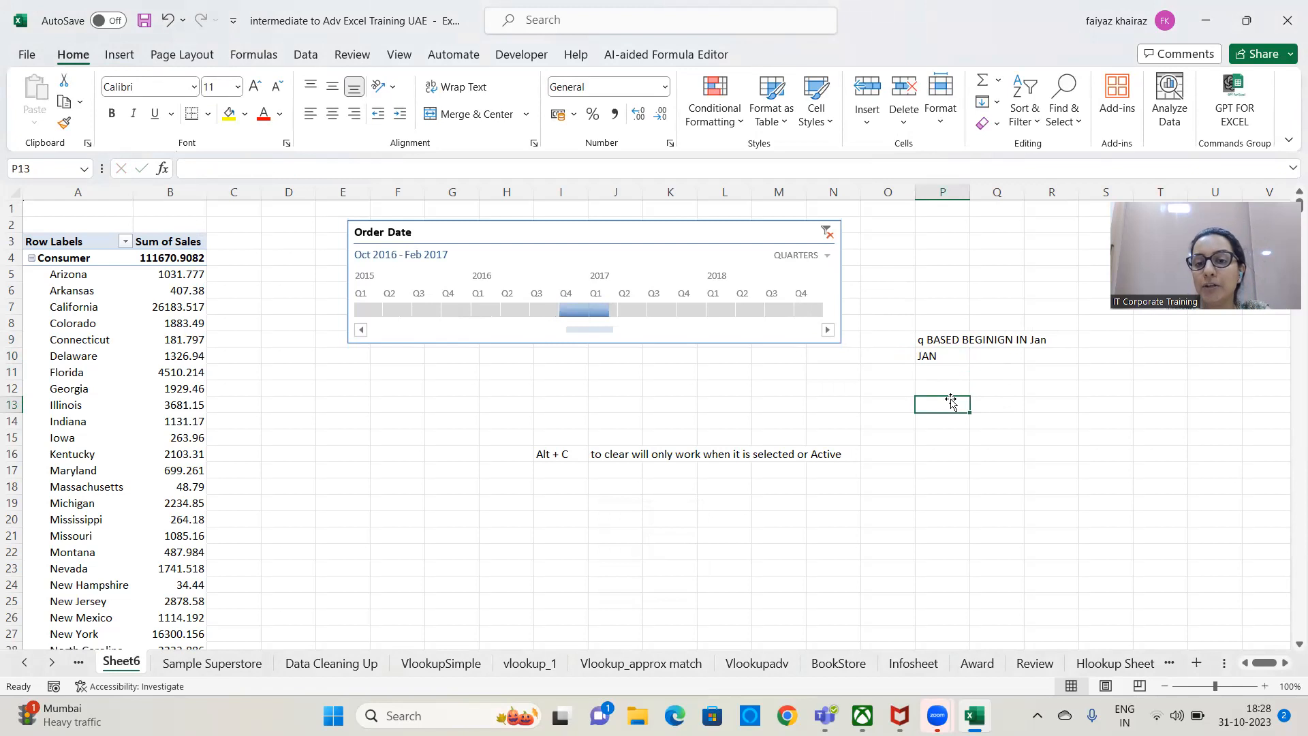
type("31st Mzat")
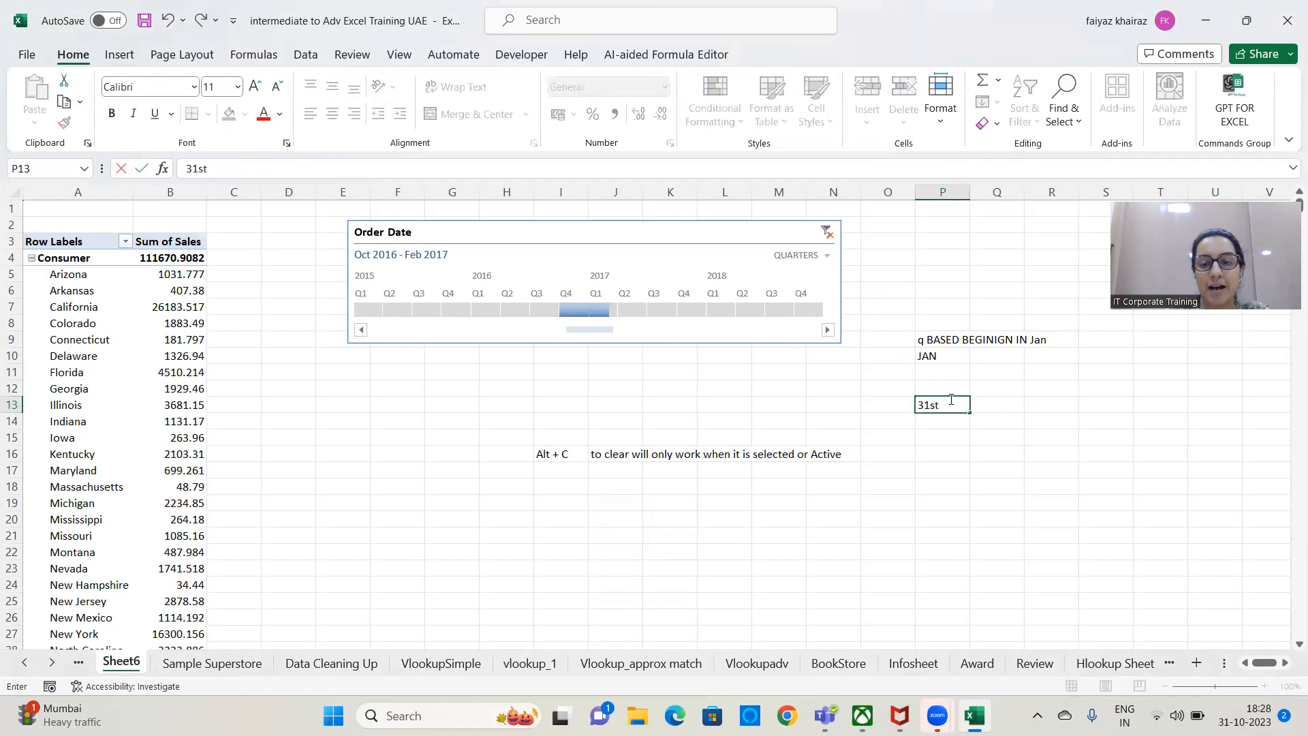
key("BackSpace")
key("BackSpace")
key("BackSpace")
type("arc")
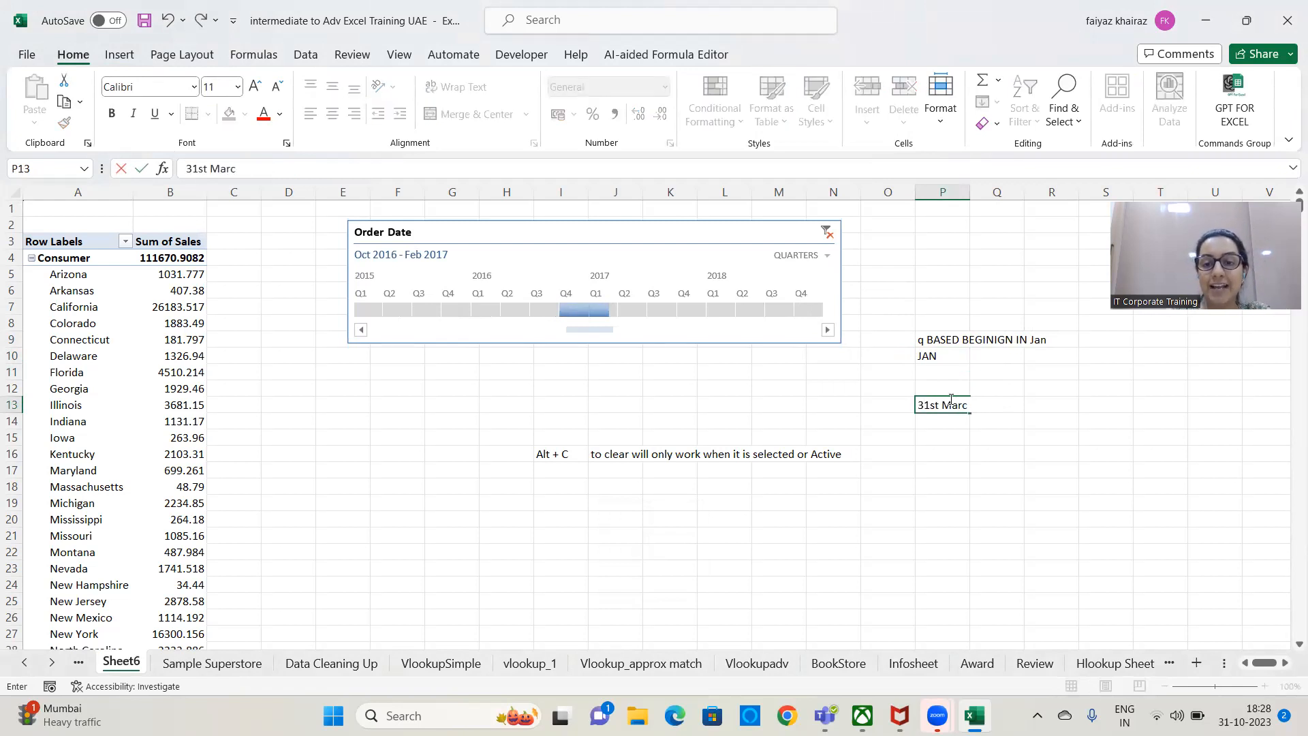
type("h year ending")
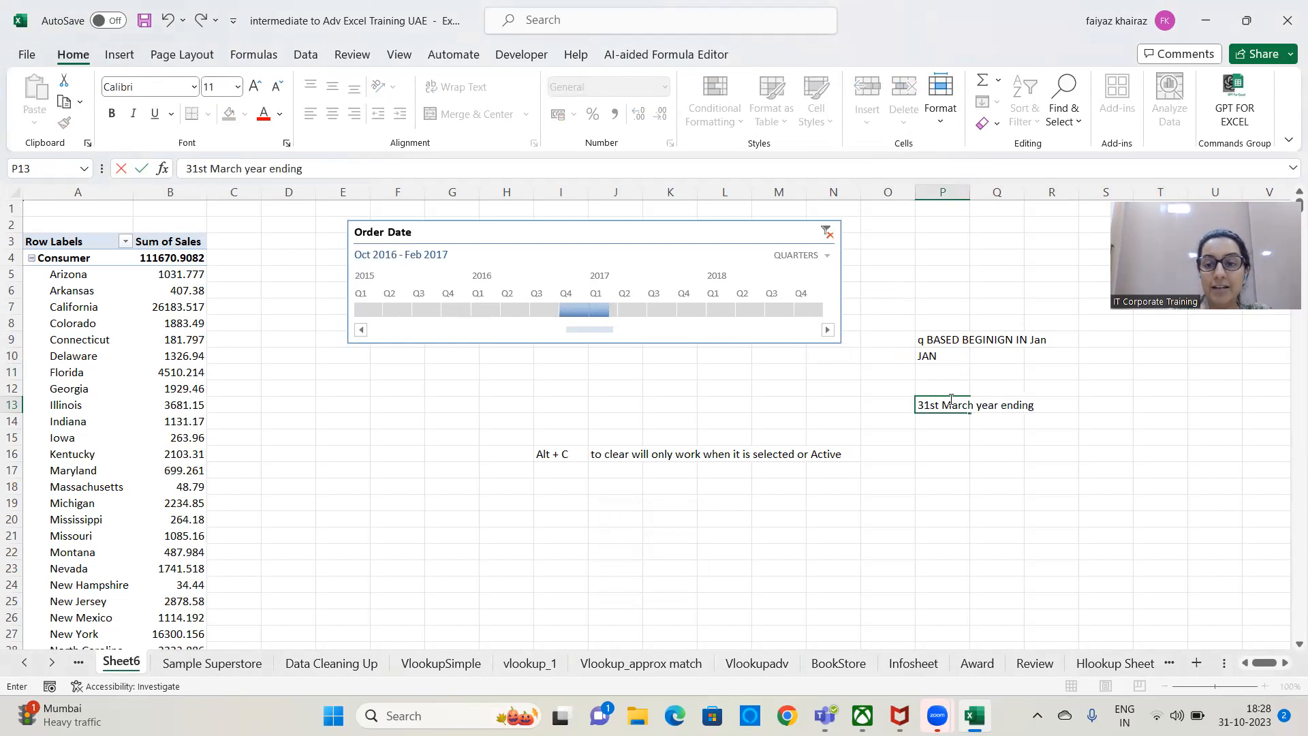
key("Return")
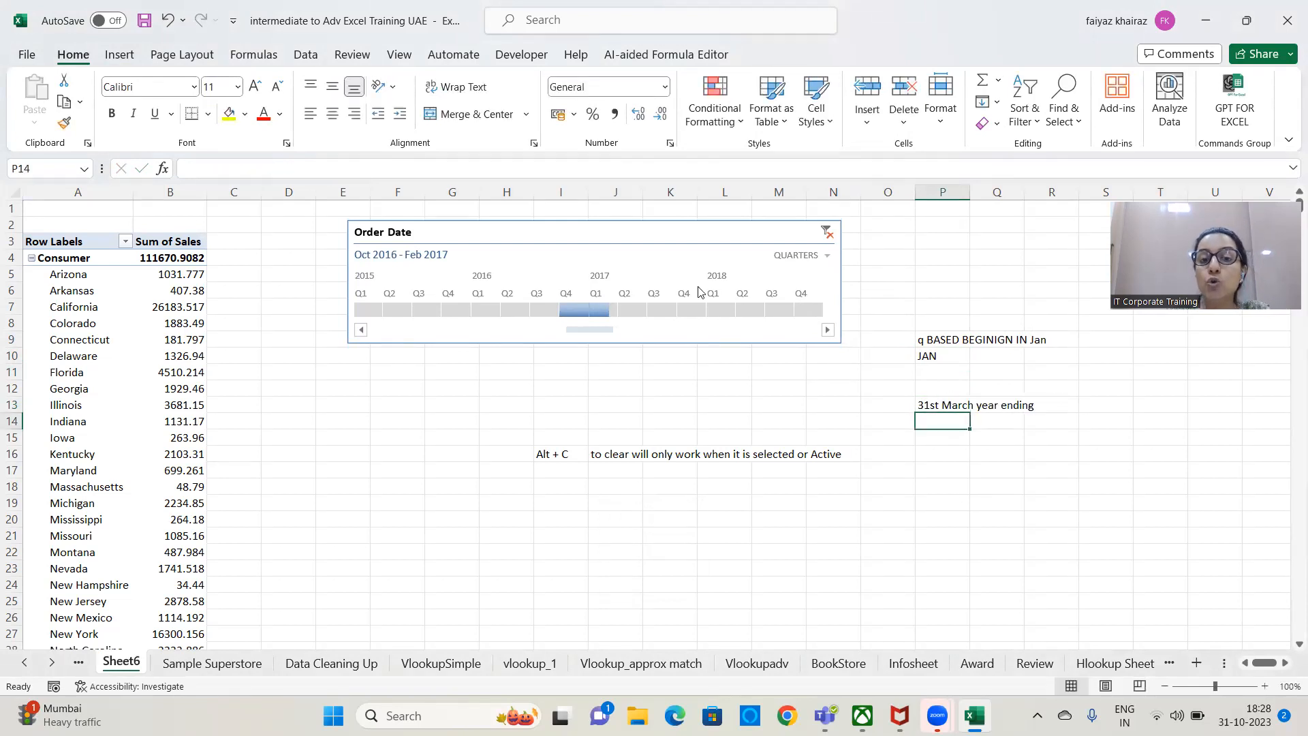
Try the months and days time levels on the Order Date timeline and set it back to months.
left_click(820, 259)
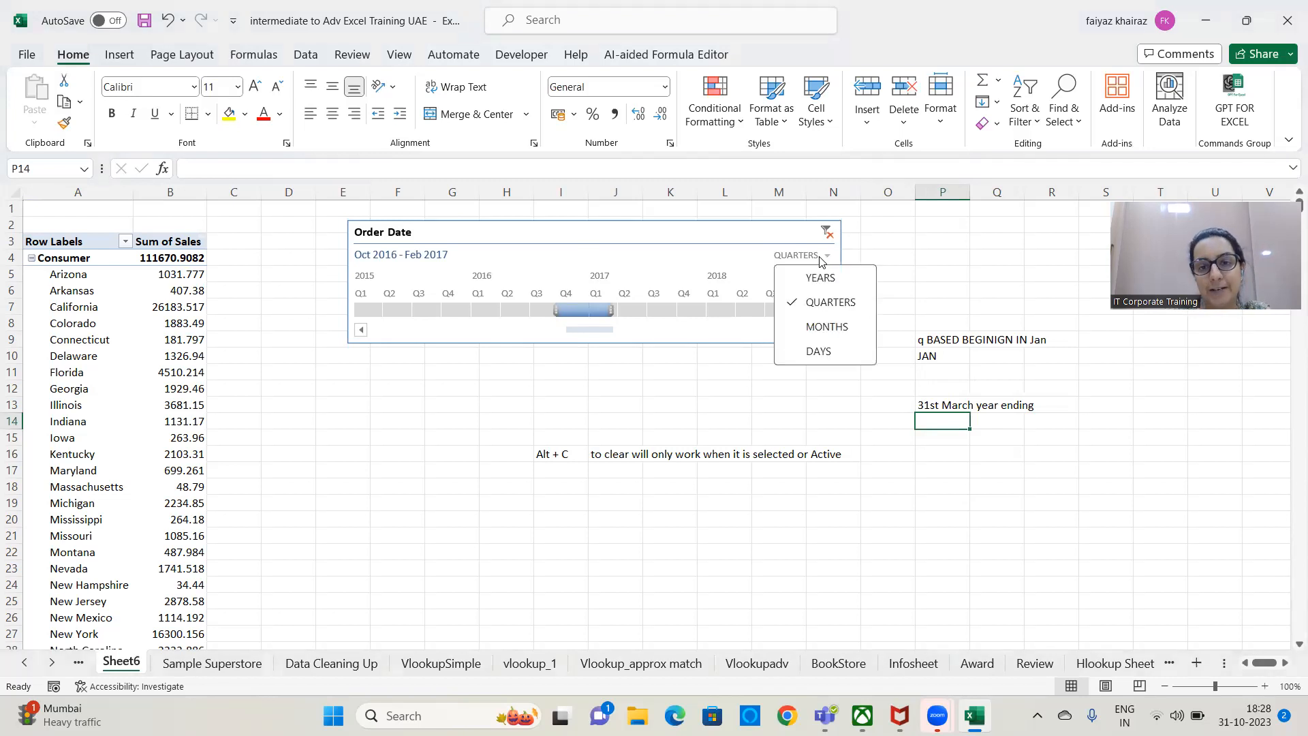
left_click(827, 327)
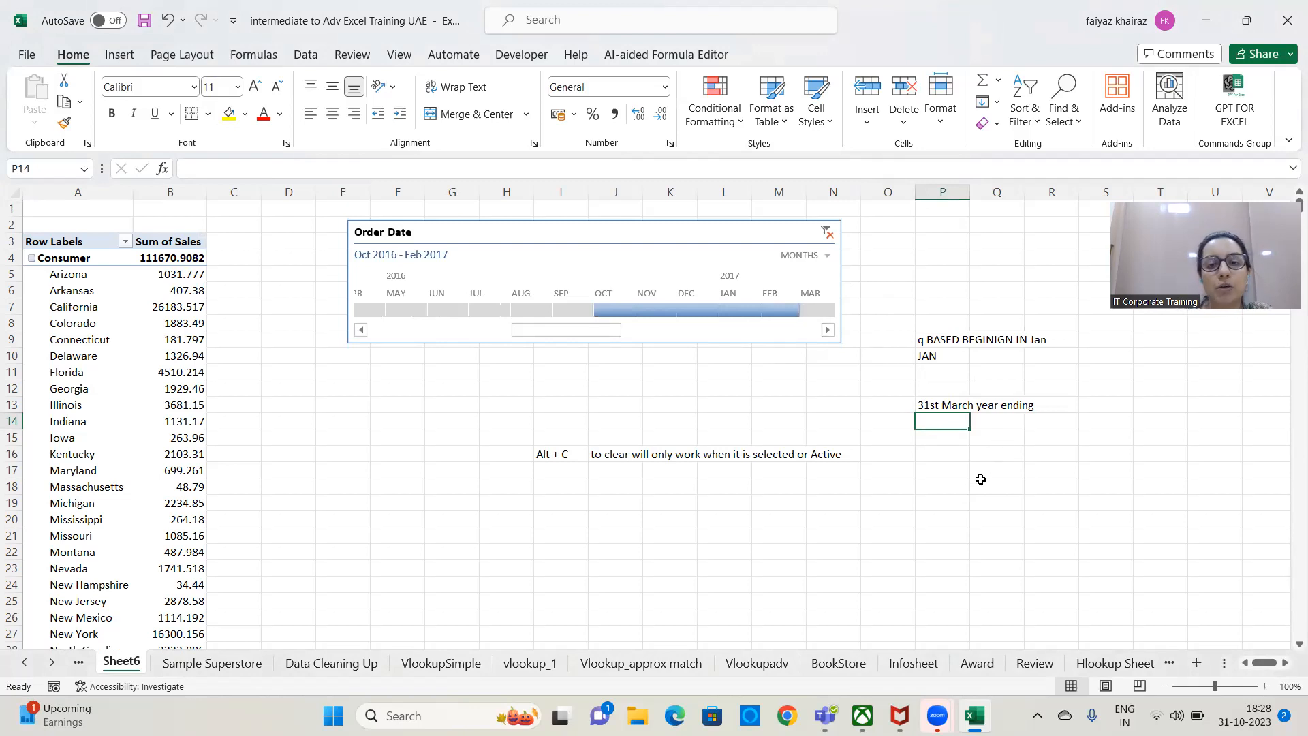
left_click(826, 255)
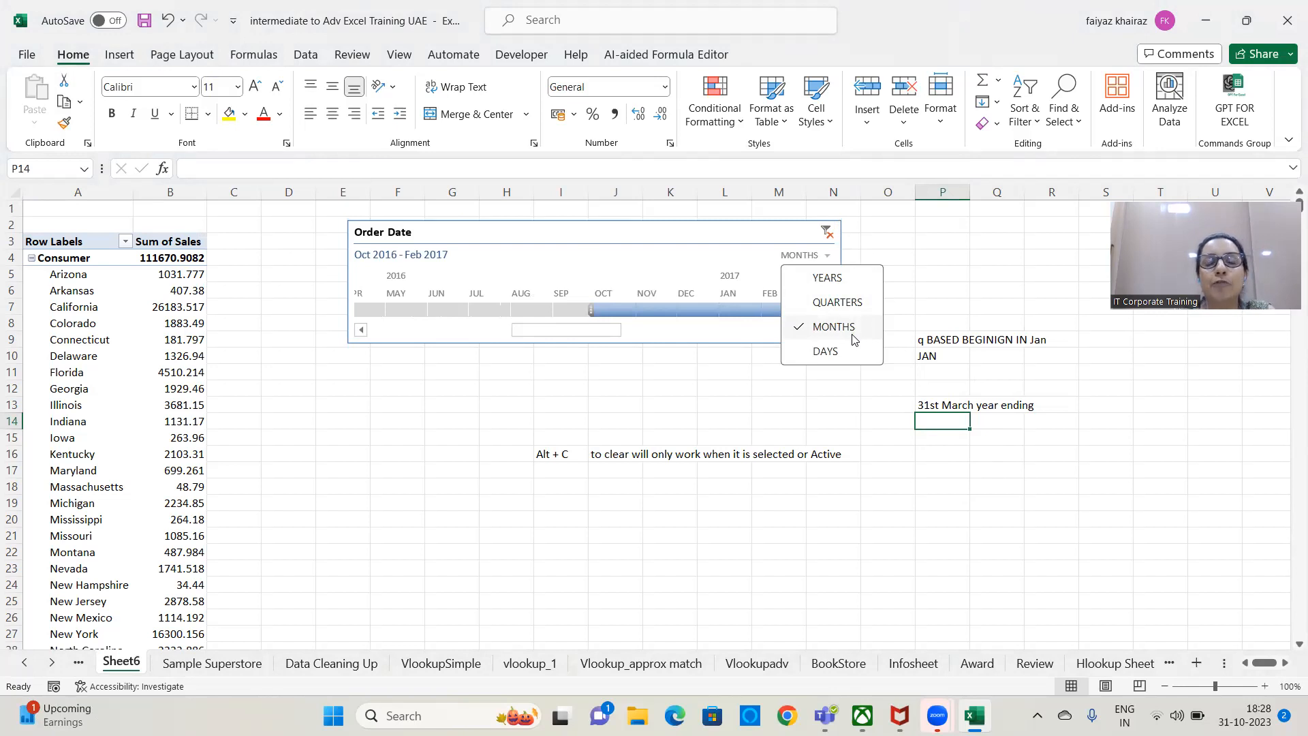
left_click(824, 353)
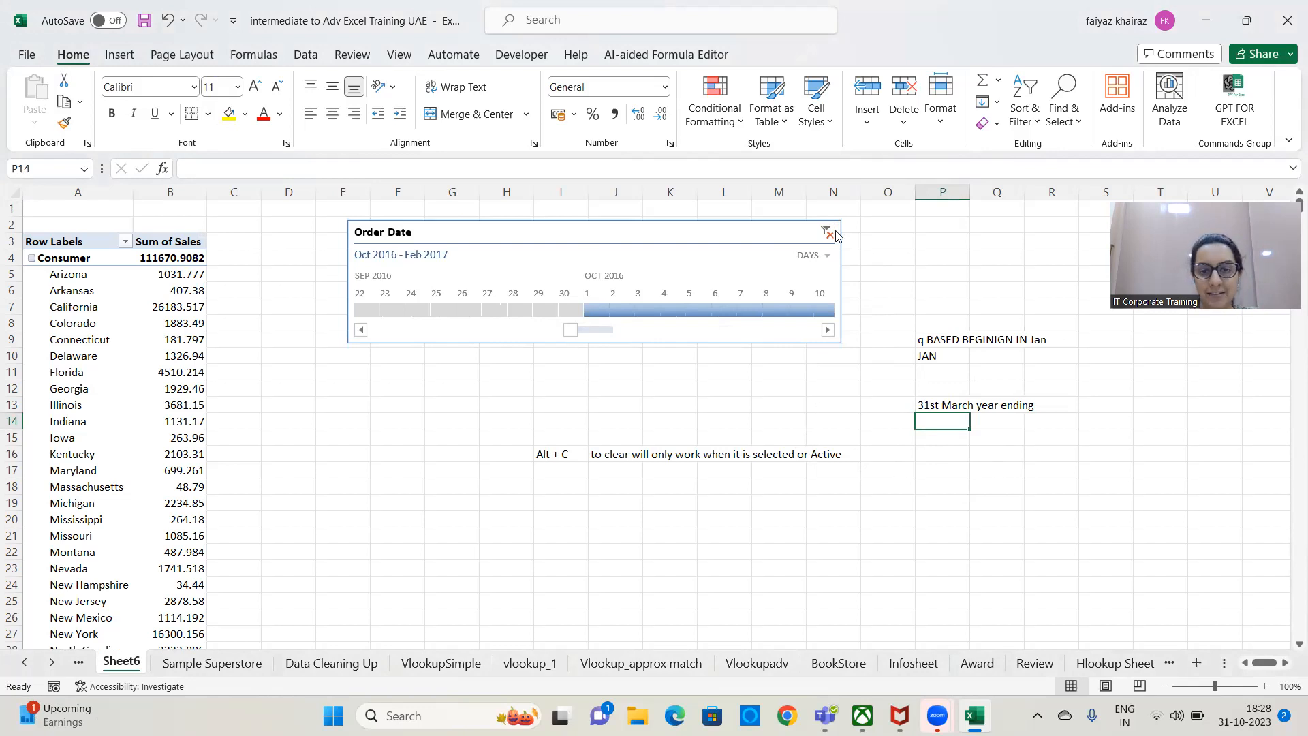
left_click(826, 255)
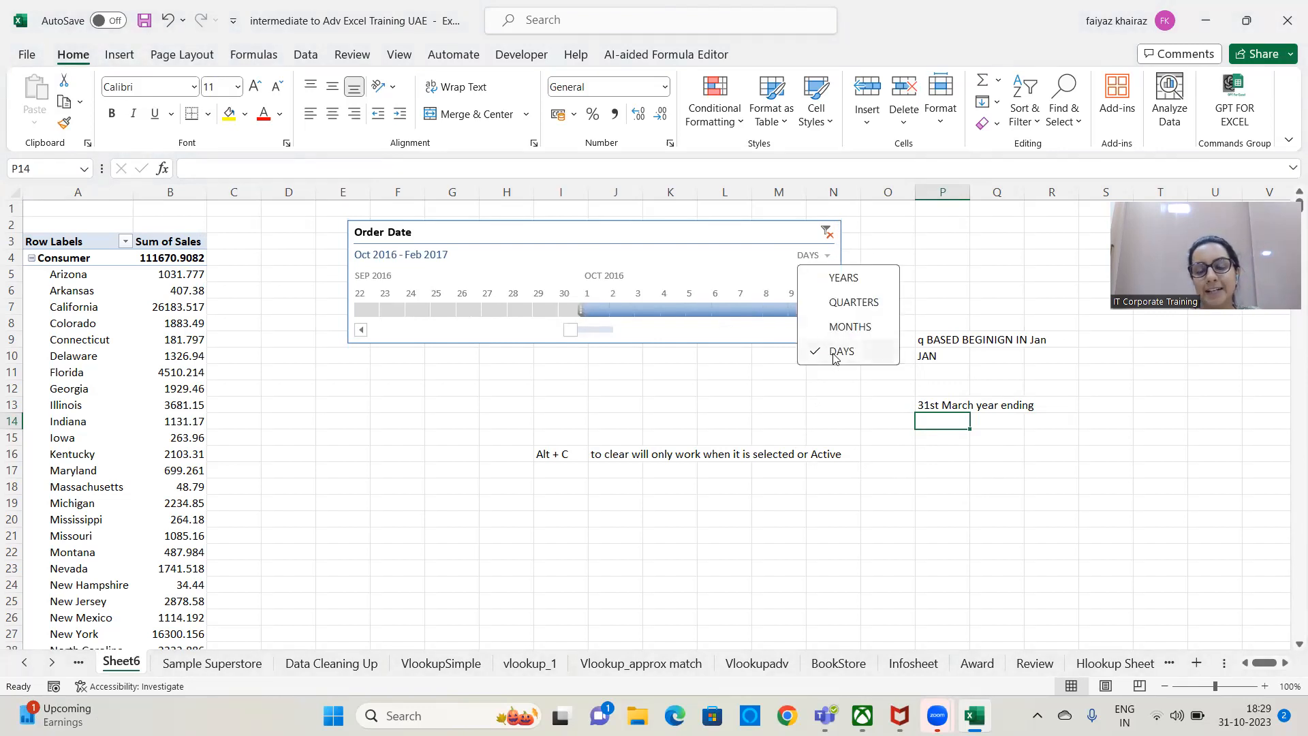
left_click(847, 327)
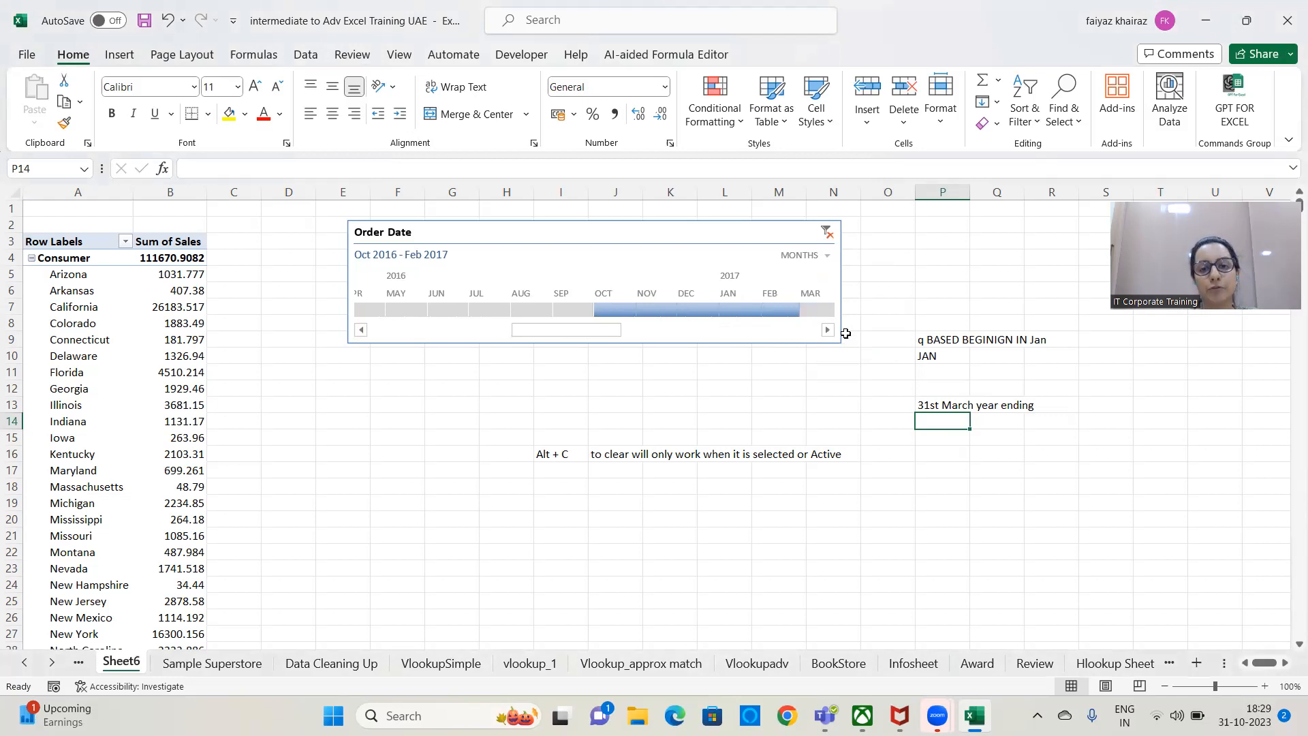
Hide the scrollbar of the Order Date timeline and browse its months back and forth with the remaining arrows.
left_click(715, 234)
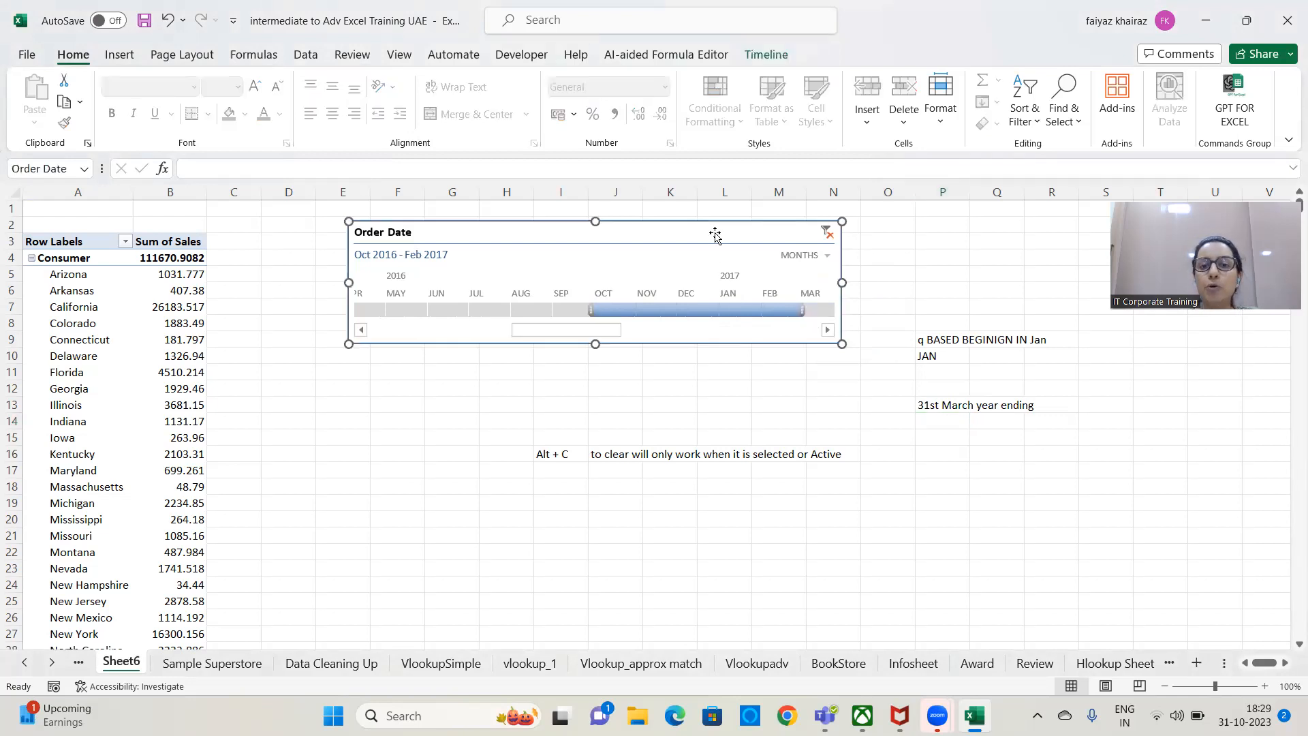
left_click(766, 55)
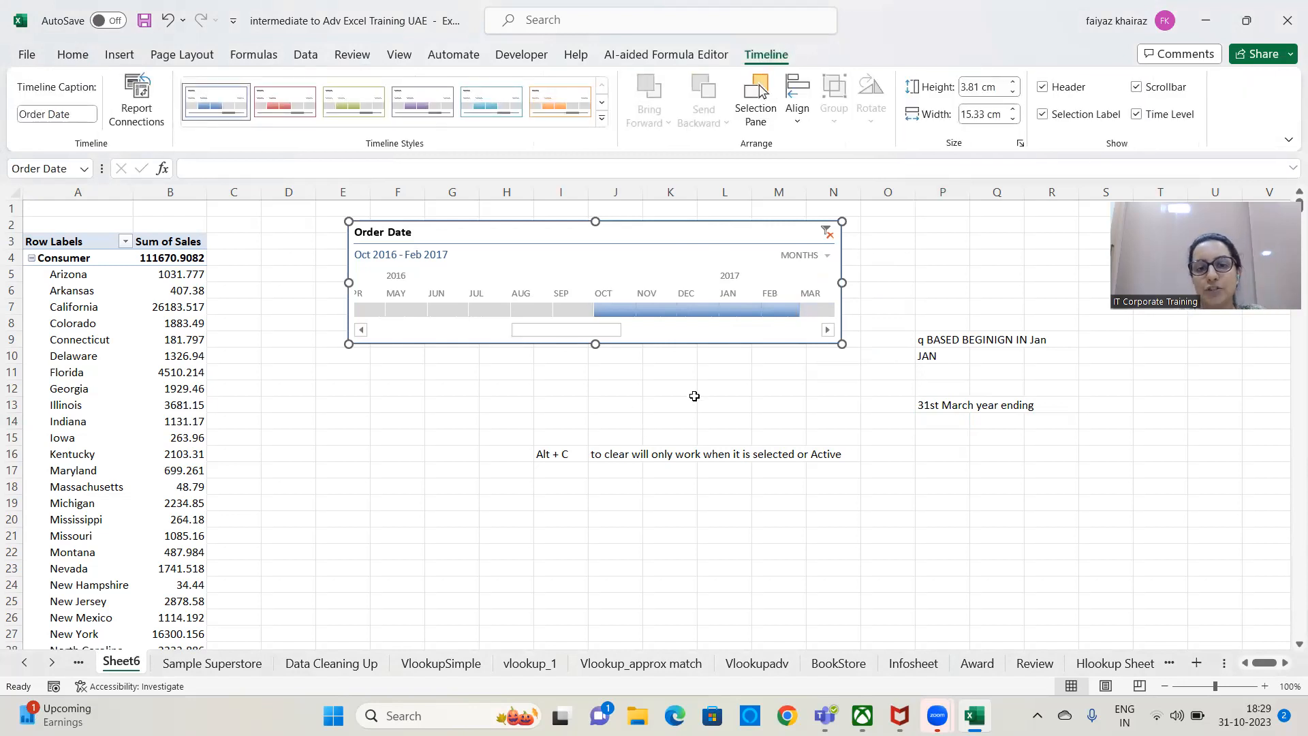
left_click_drag(603, 332, 402, 337)
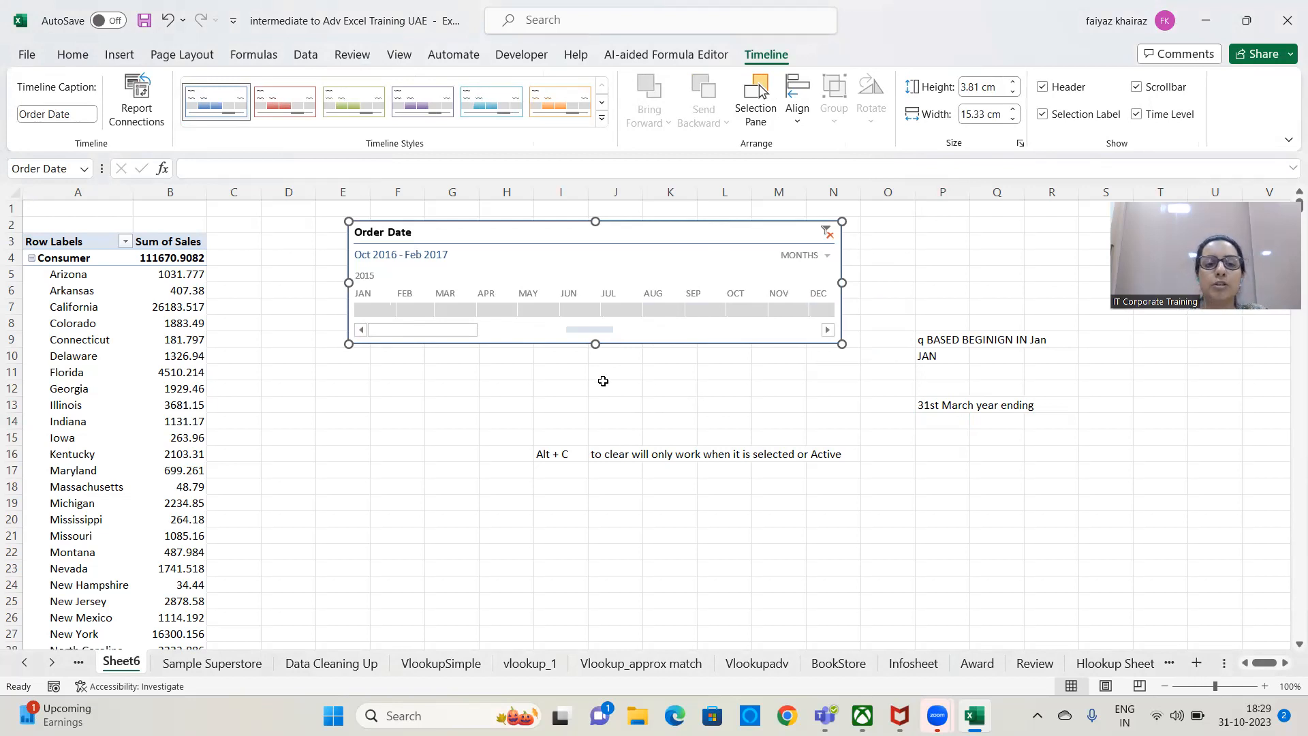
left_click(1136, 87)
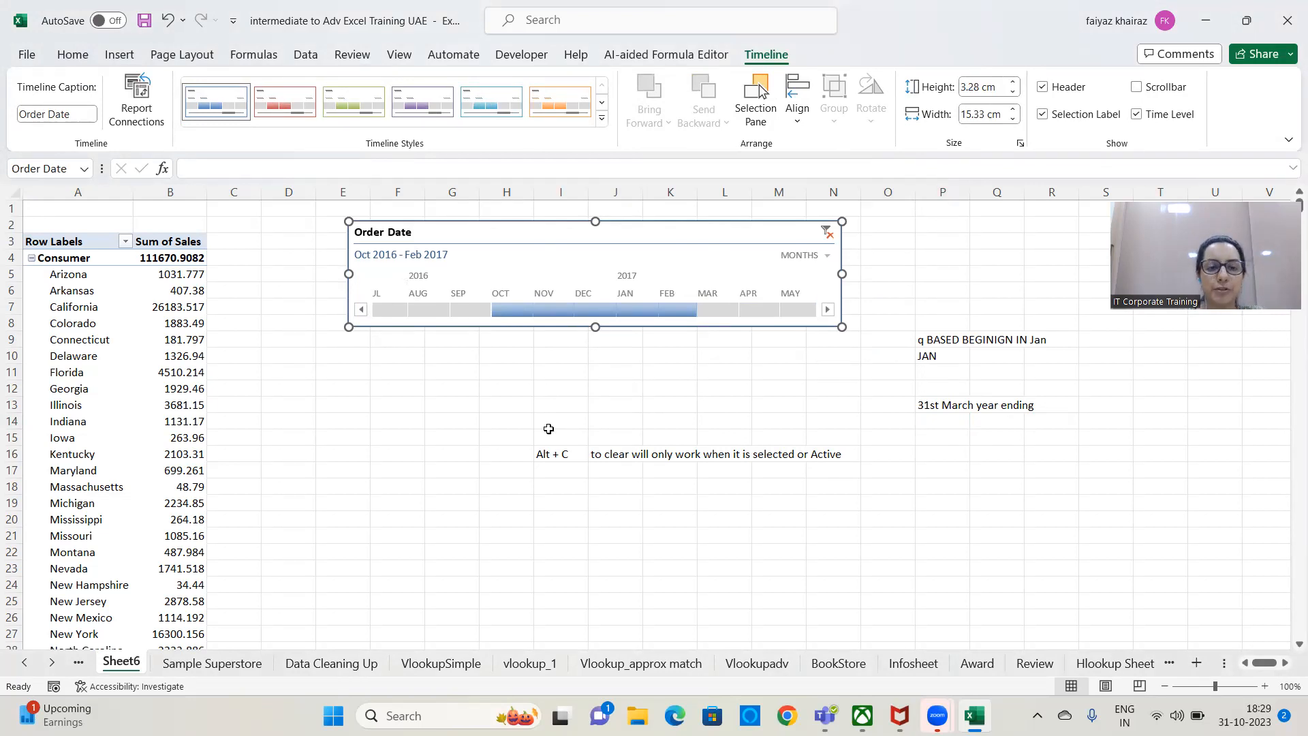
left_click(361, 310)
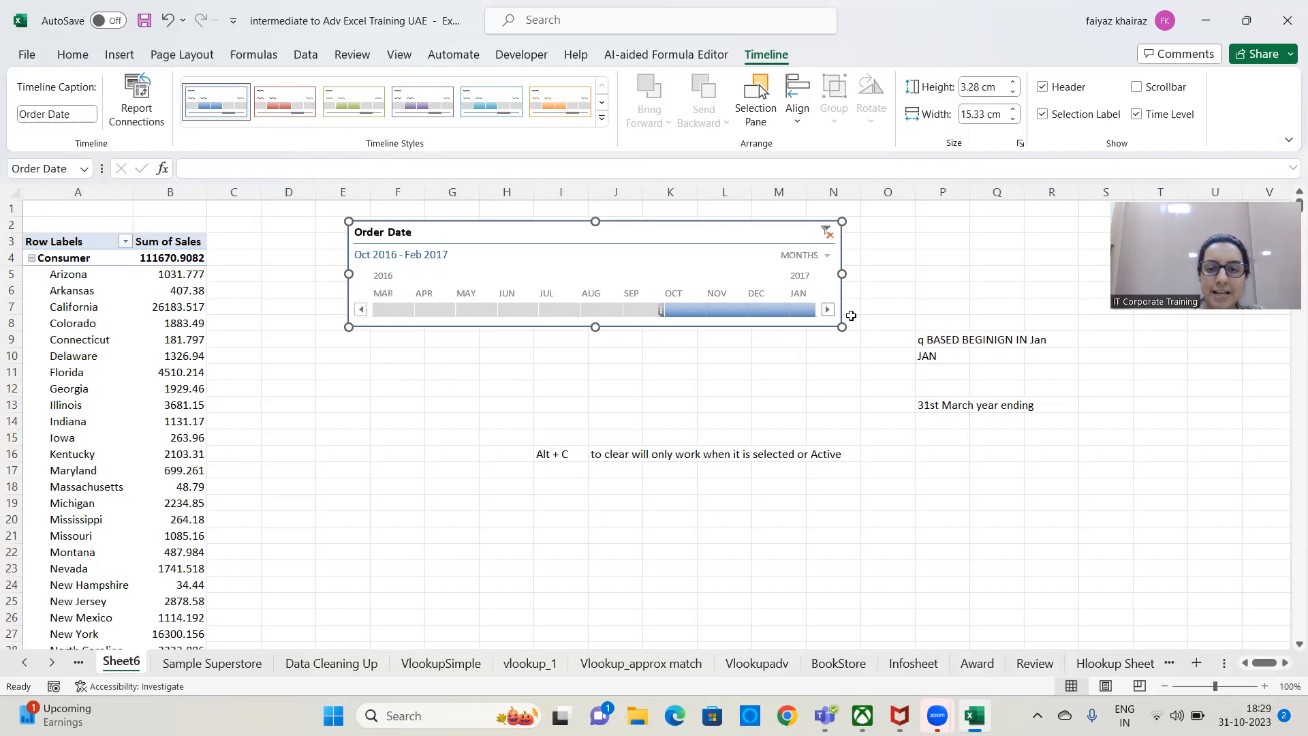
left_click(828, 310)
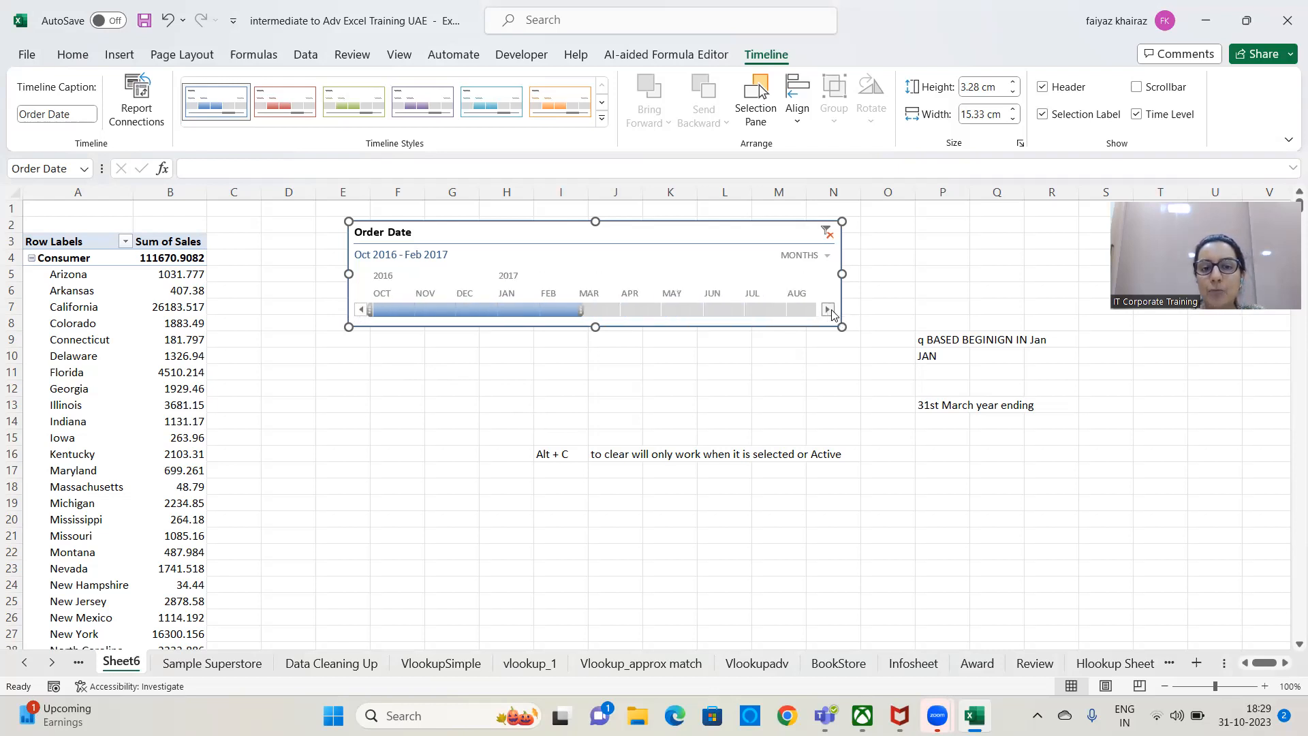
left_click(360, 312)
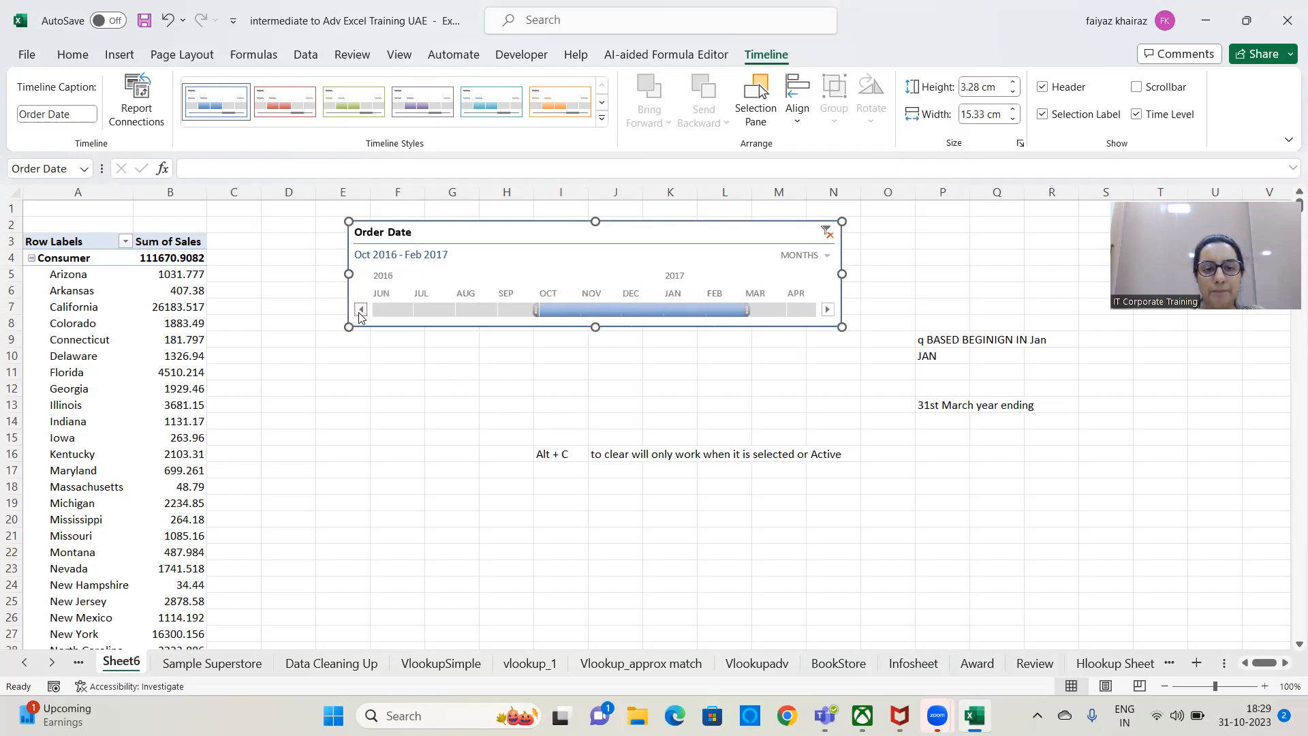
left_click(827, 309)
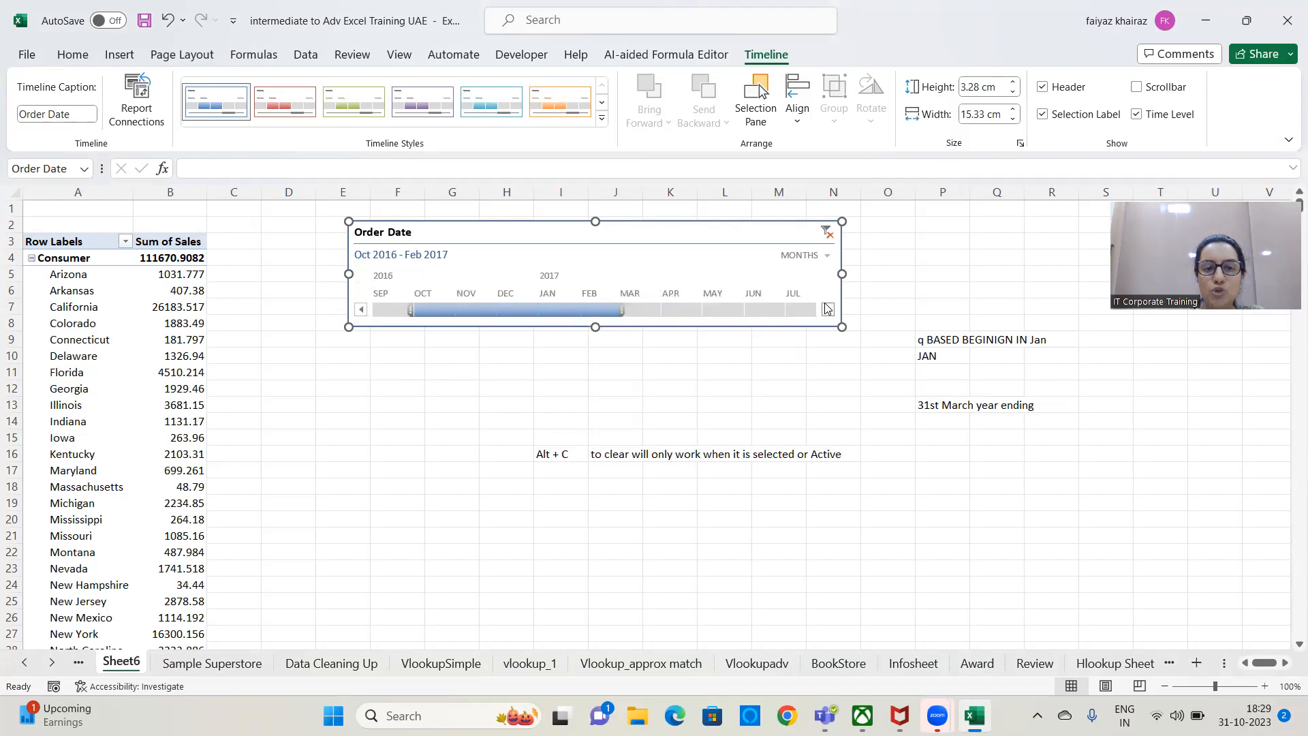
left_click(359, 310)
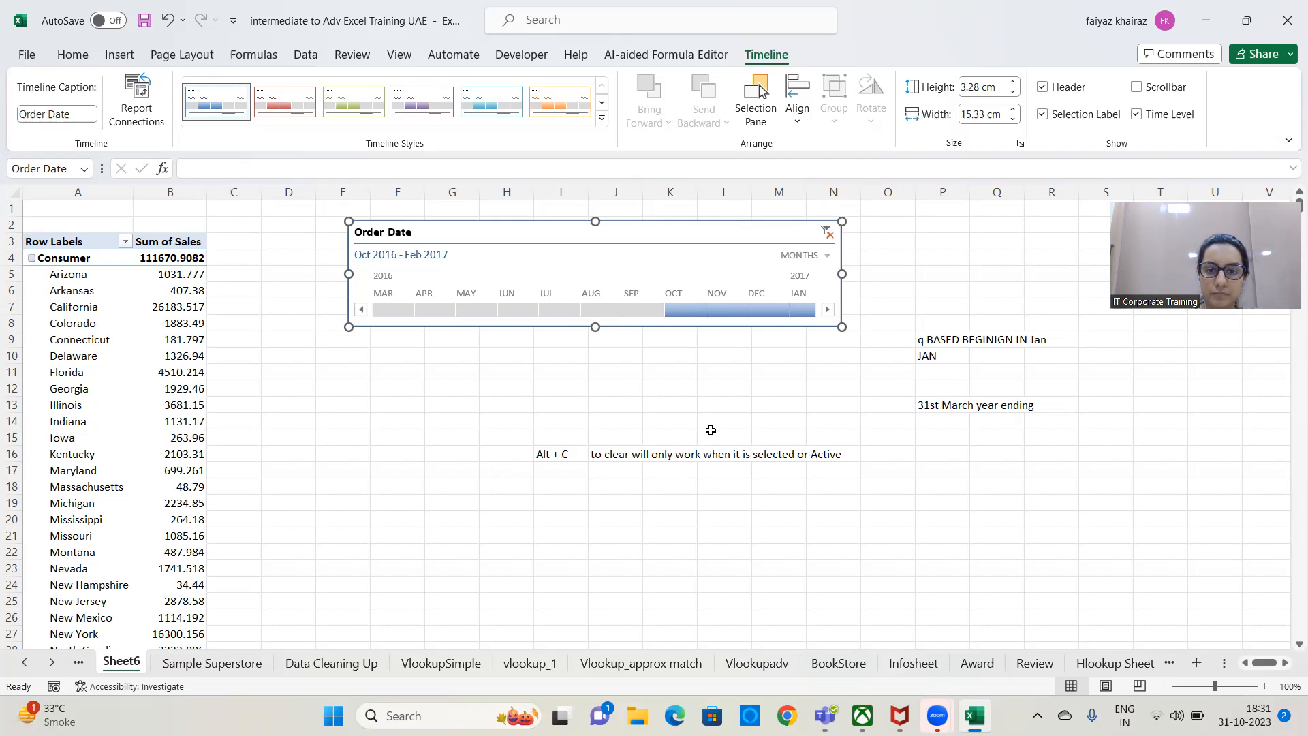
Clear the Order Date timeline's filter and delete the timeline from the sheet.
left_click(826, 233)
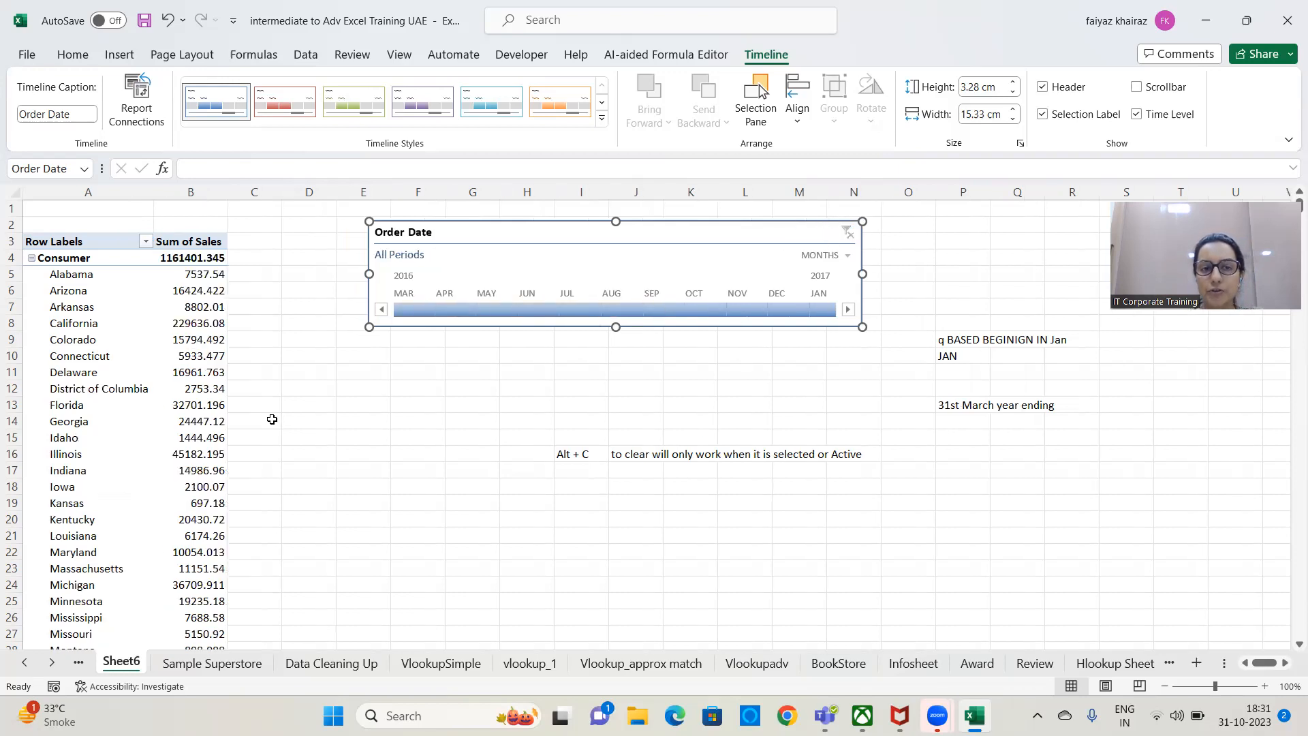
left_click(95, 363)
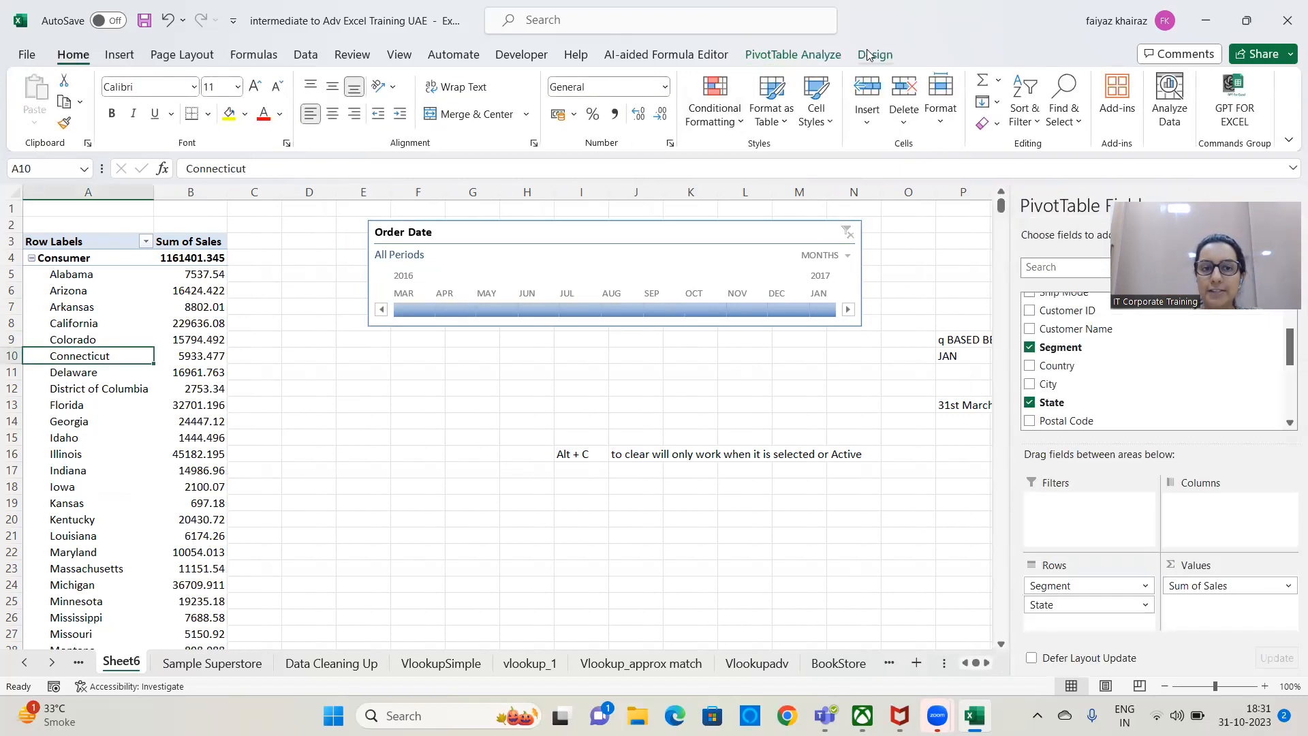
left_click(875, 55)
left_click(672, 221)
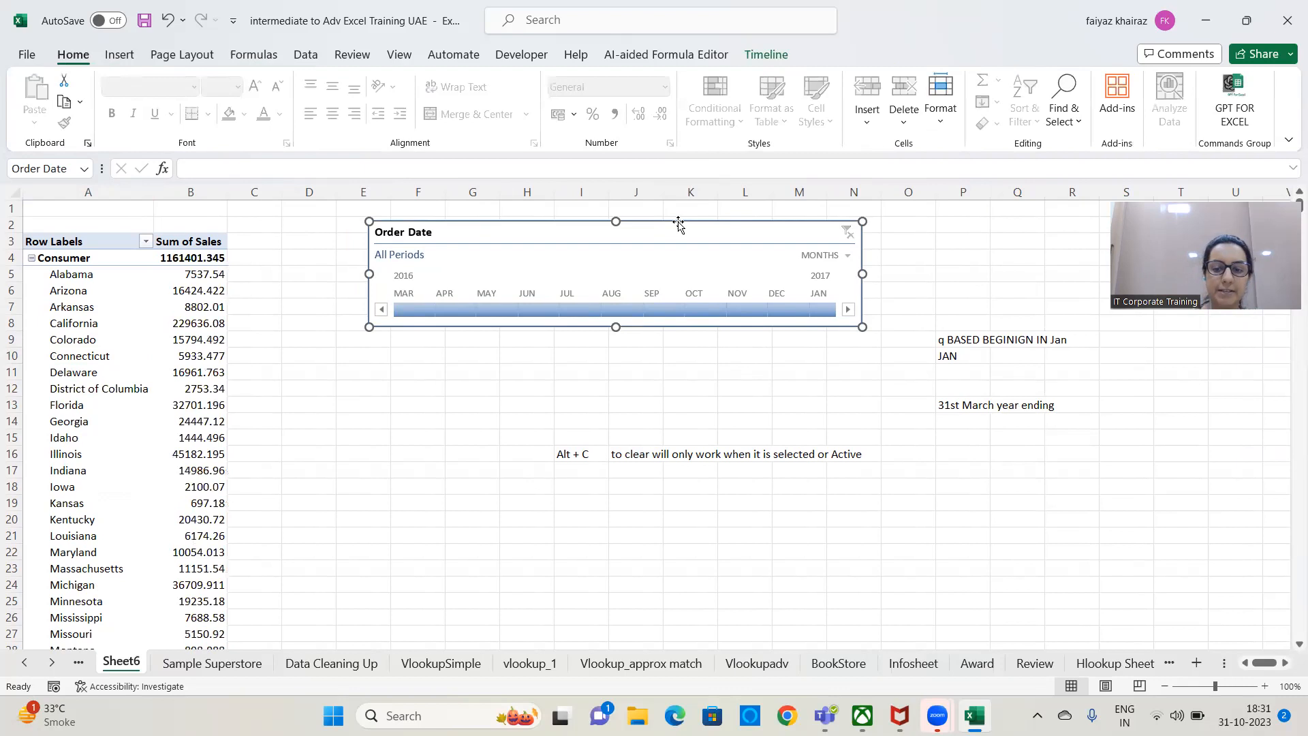
key("Delete")
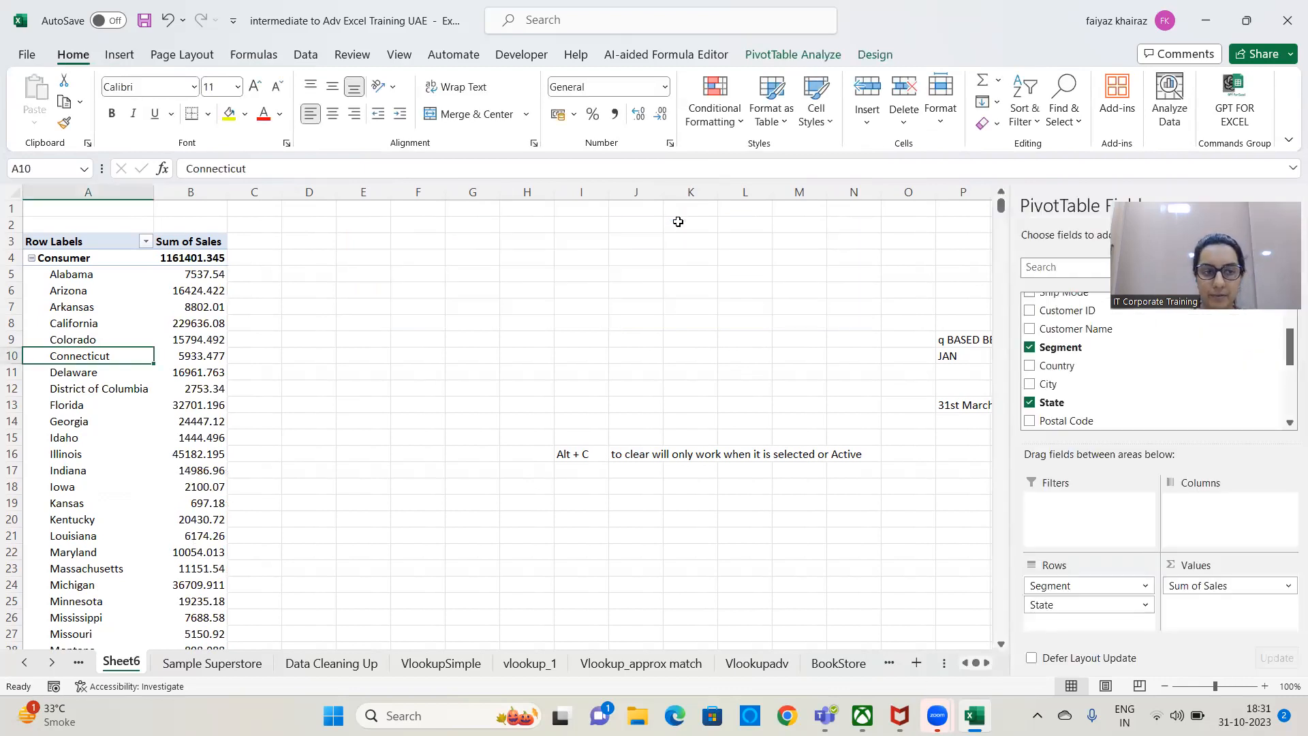
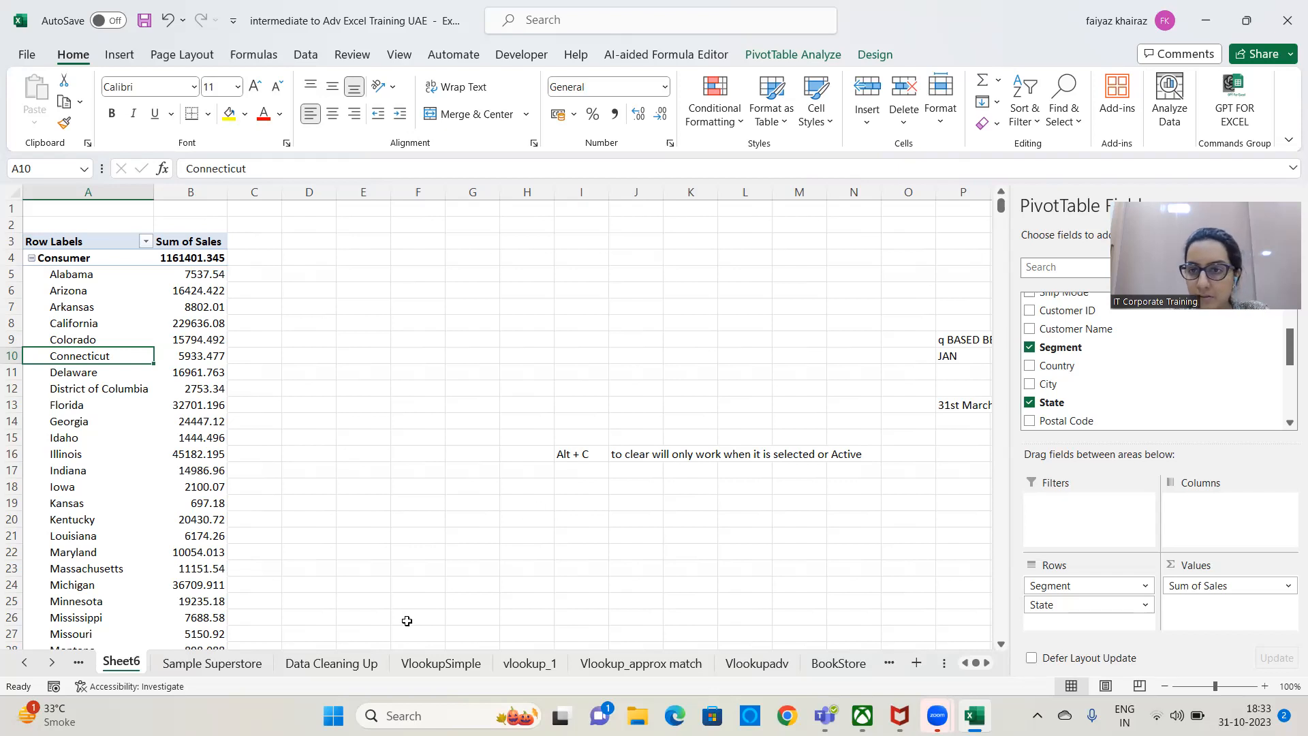
key("alt+Tab")
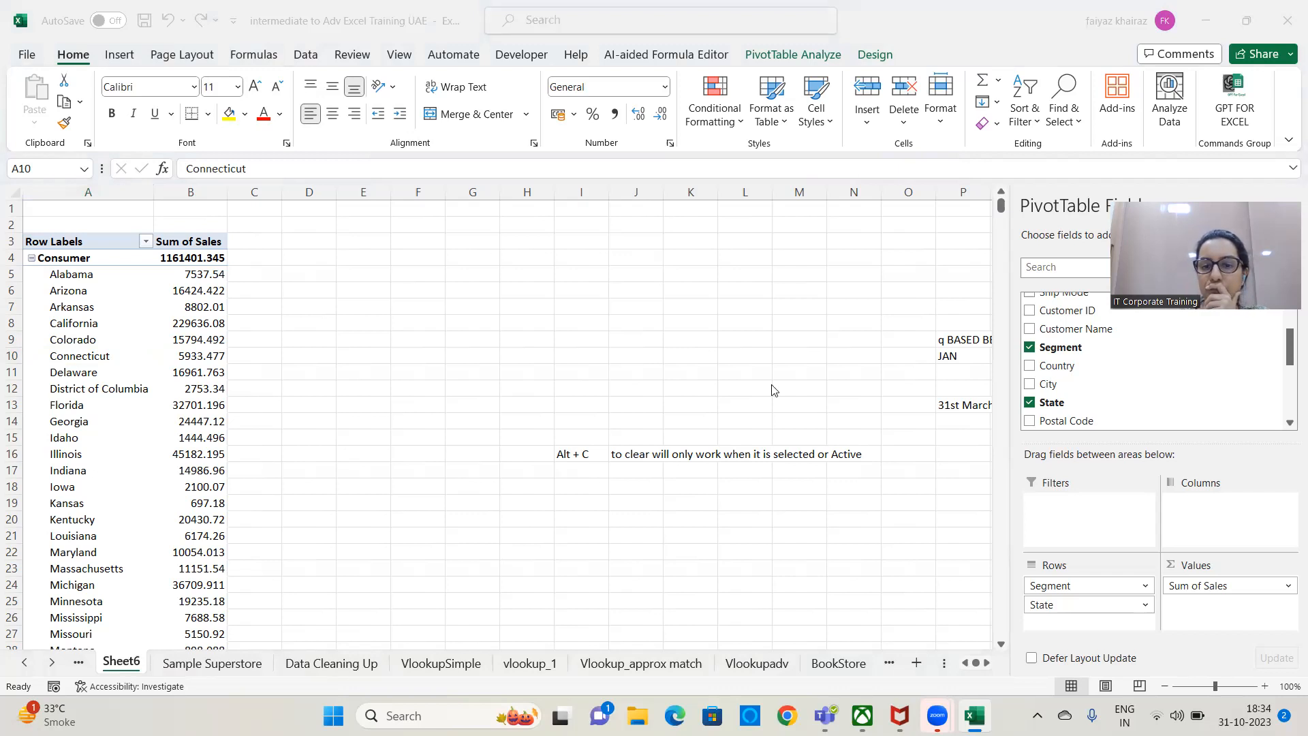
left_click(452, 493)
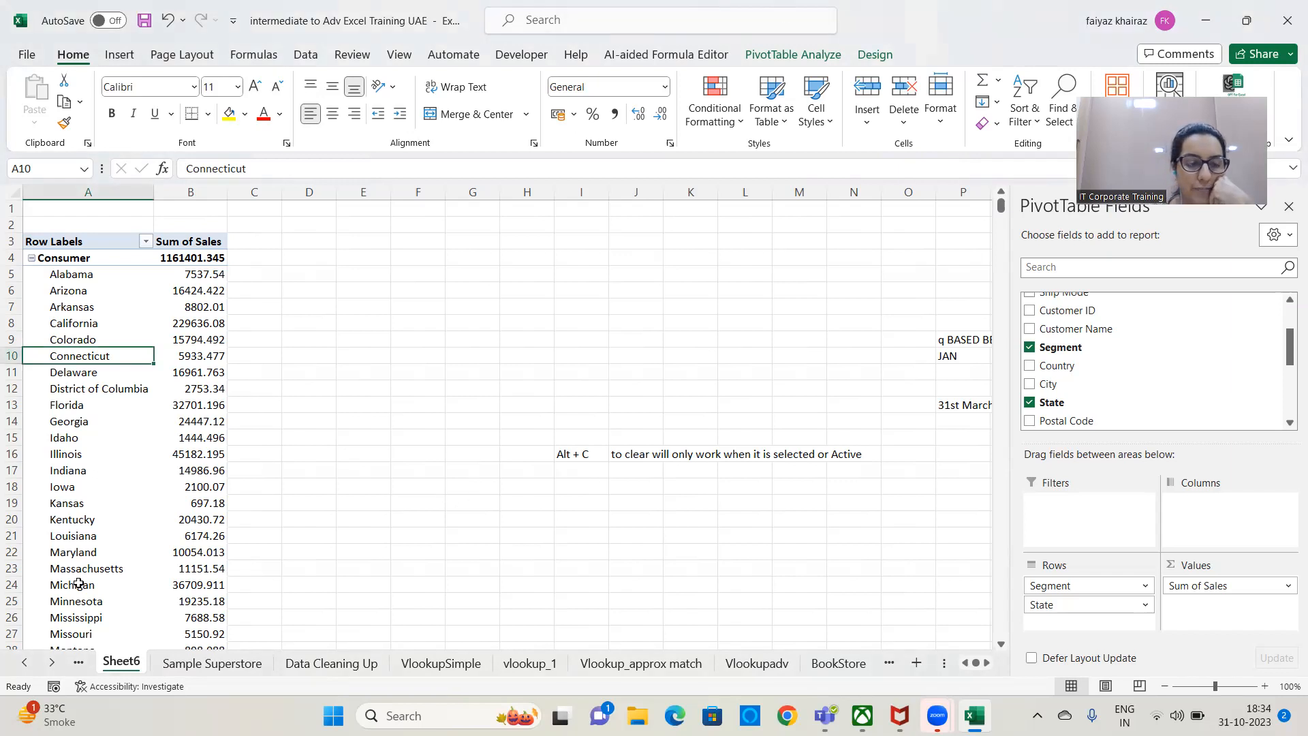
left_click(116, 536)
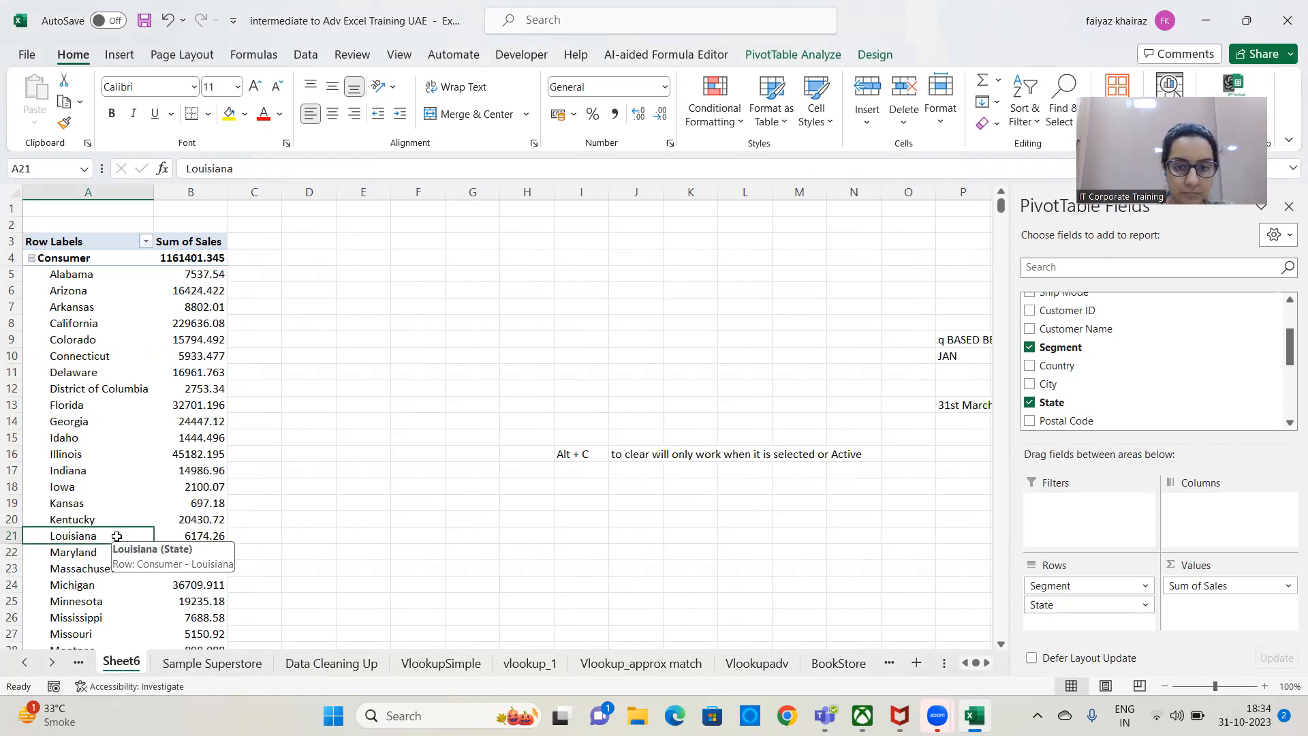
Clear the Alt + C note in H14:N17 and the quarter and year-ending notes in O4:R17.
left_click_drag(524, 420, 857, 477)
key("Delete")
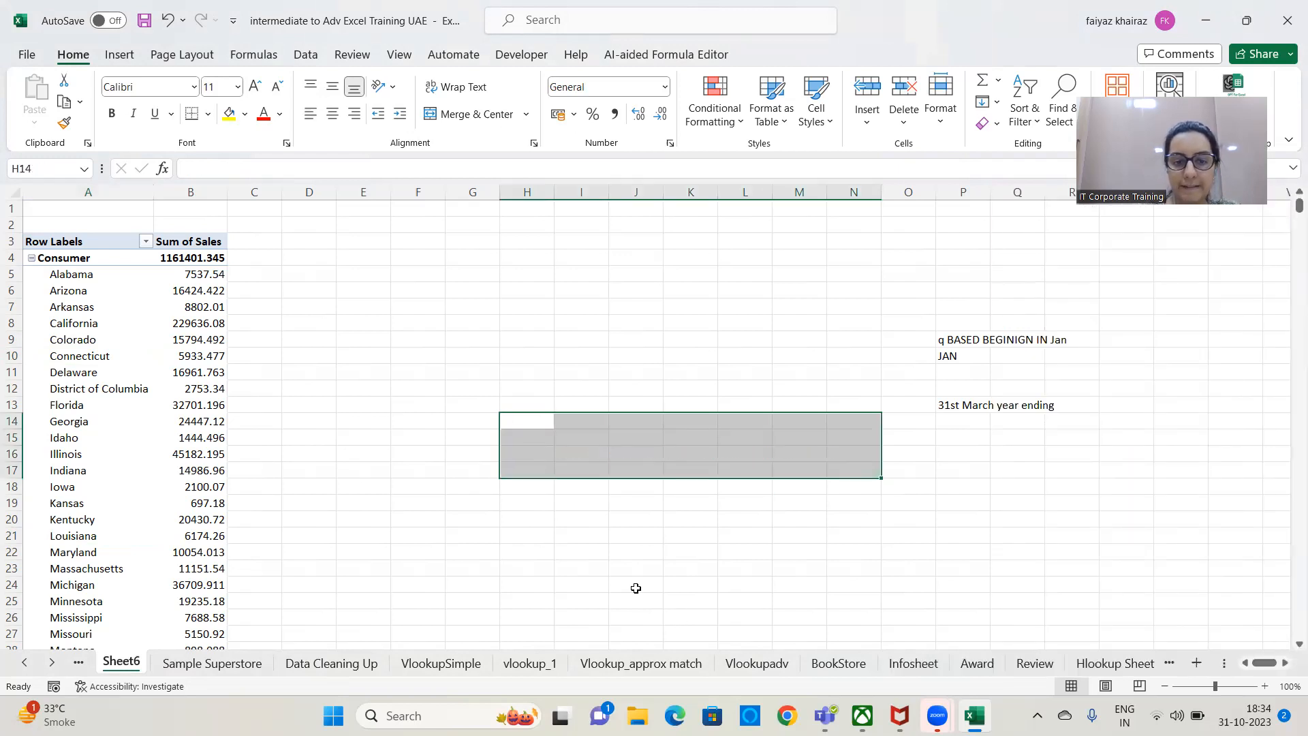
left_click(636, 586)
left_click_drag(908, 257, 1101, 473)
key("Delete")
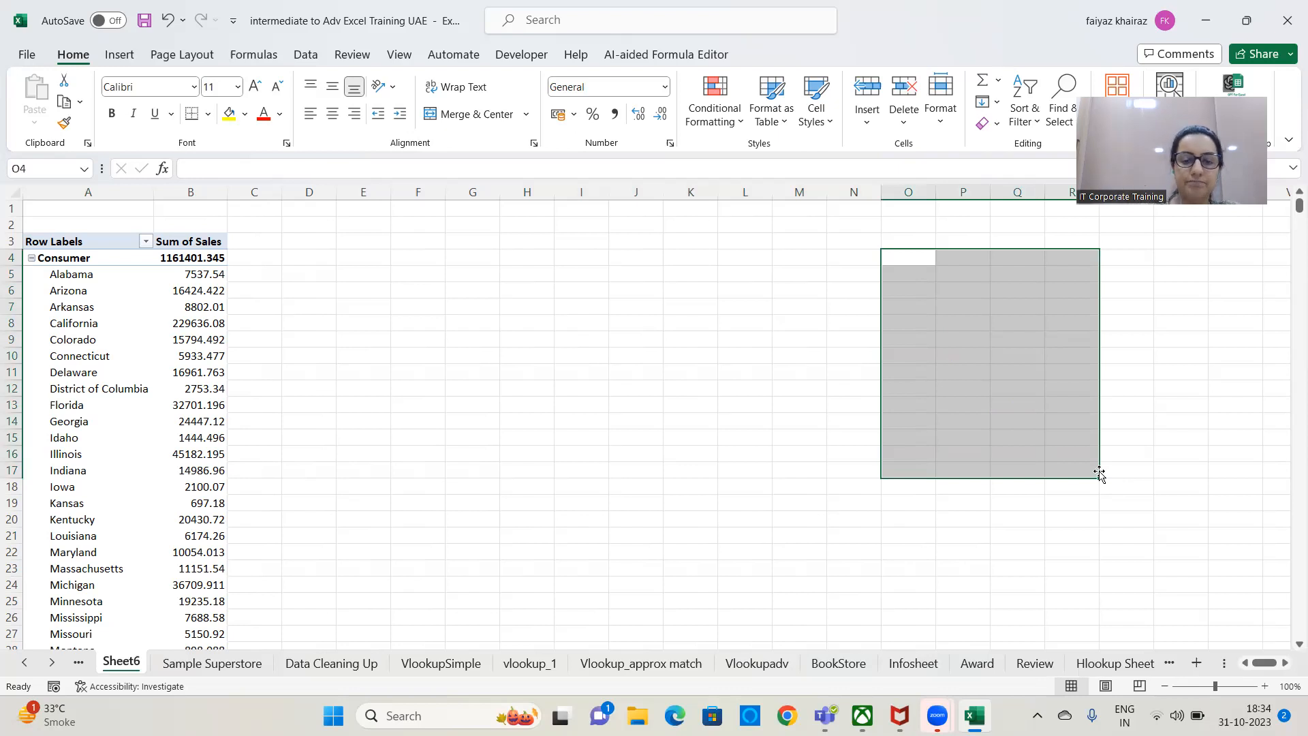
left_click(708, 345)
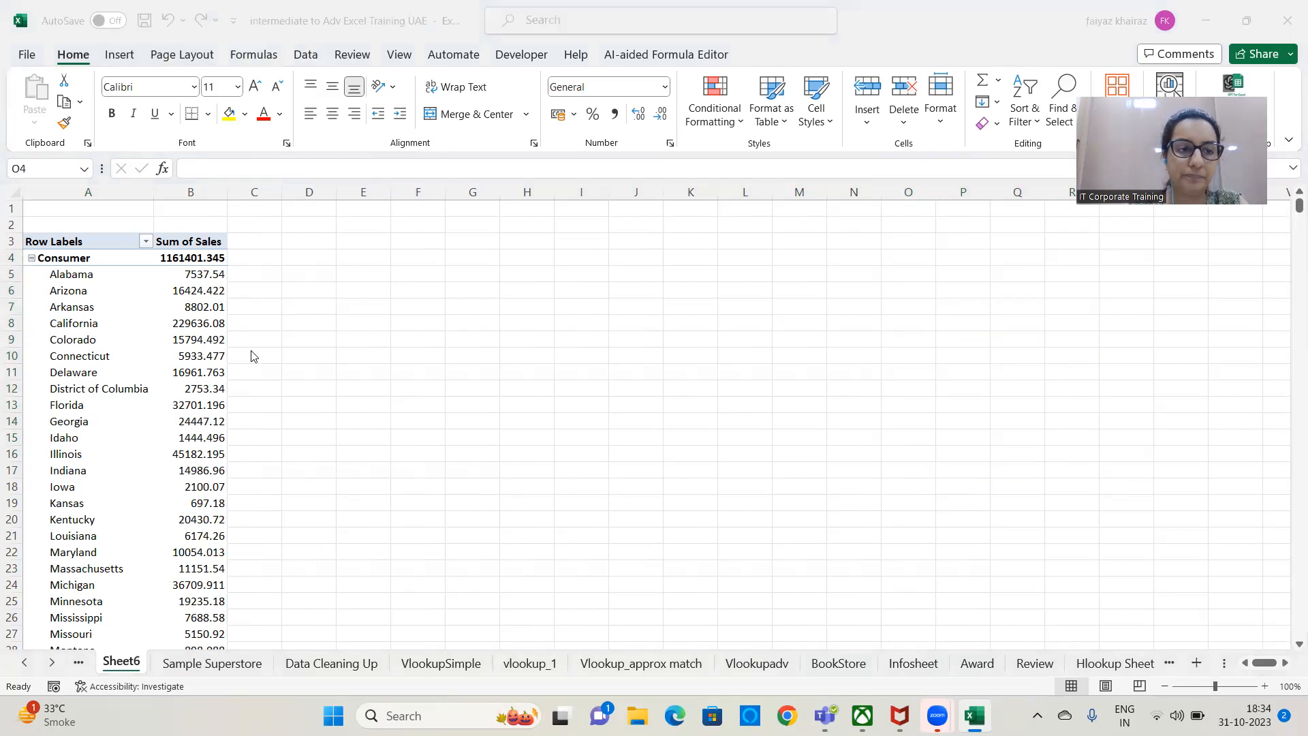
Apply the purple style from the first row of the Medium PivotTable styles to the Segment and State PivotTable.
left_click(135, 406)
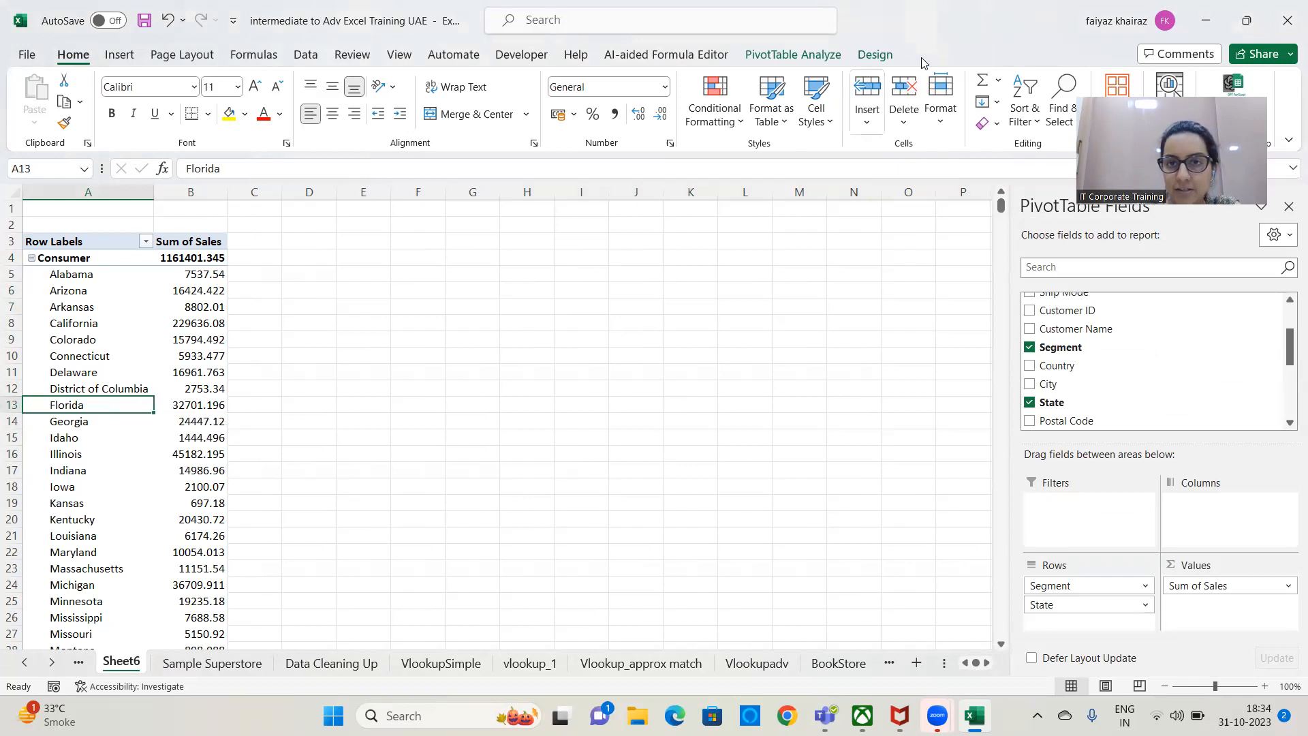
left_click(878, 52)
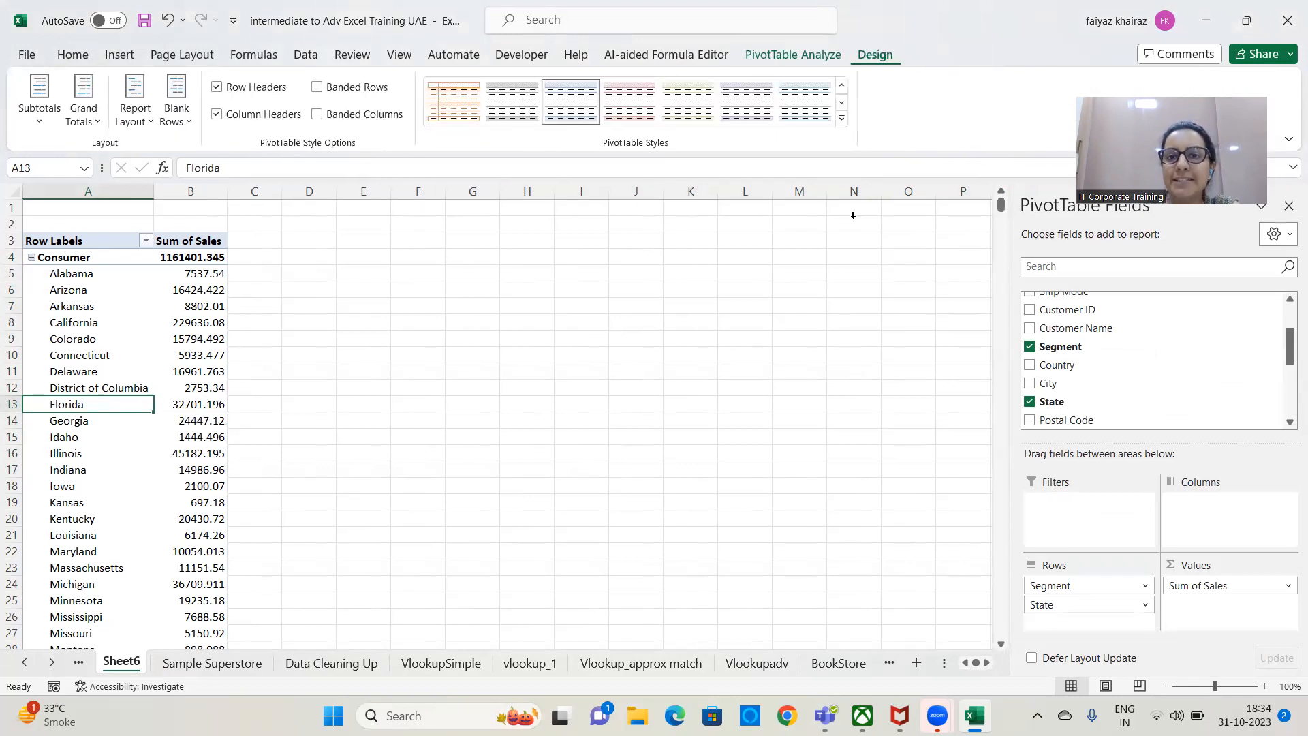
left_click(781, 62)
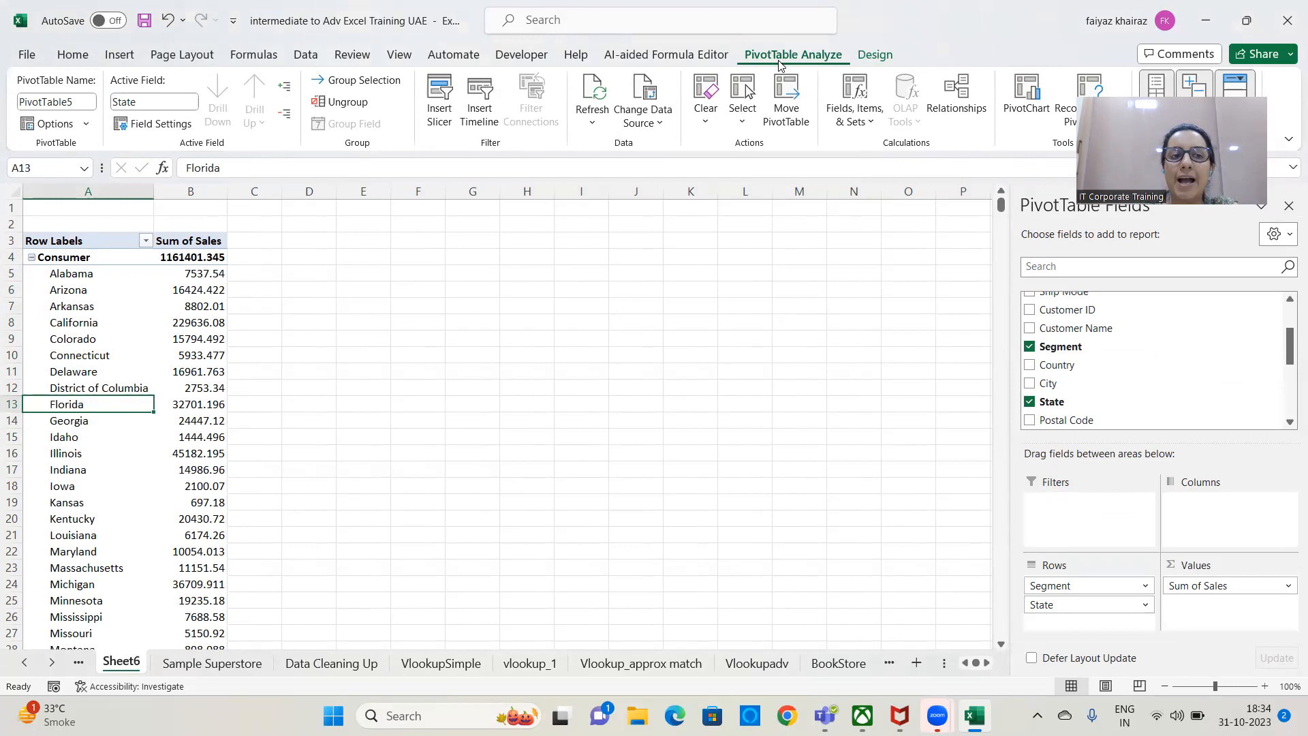
left_click(886, 58)
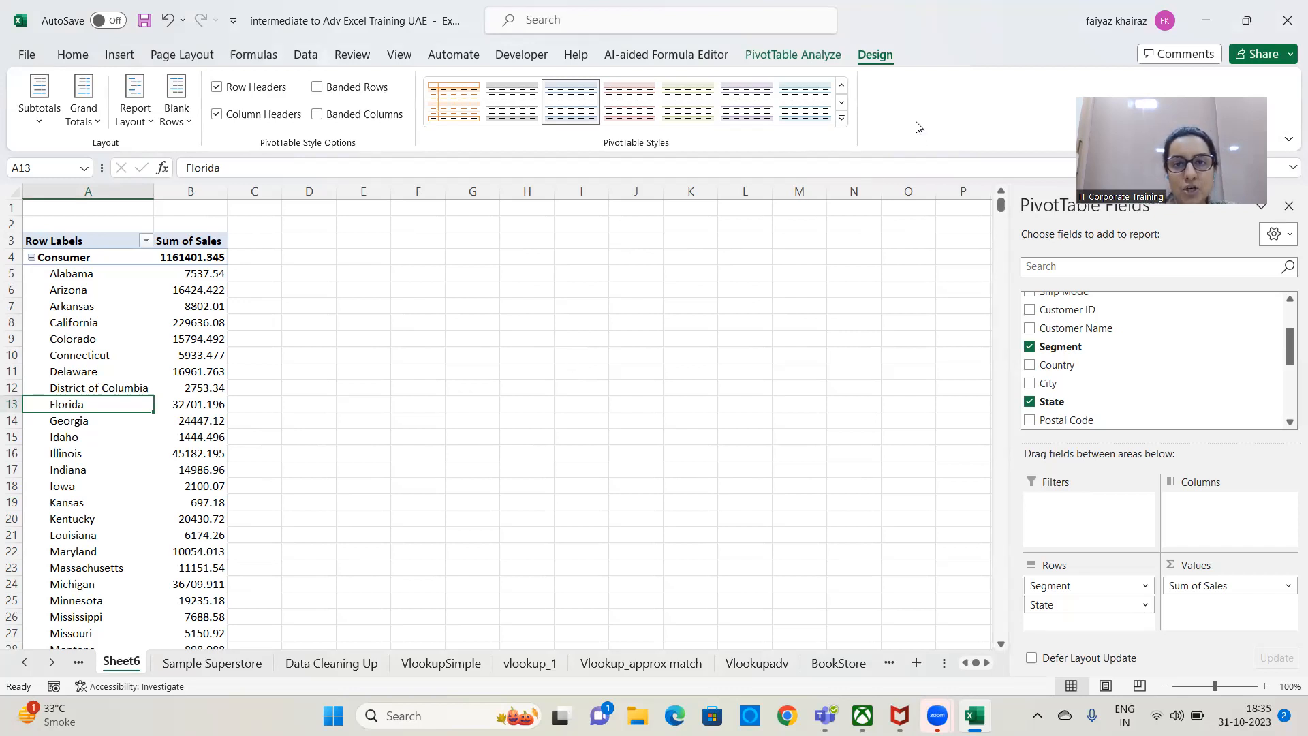
left_click(842, 122)
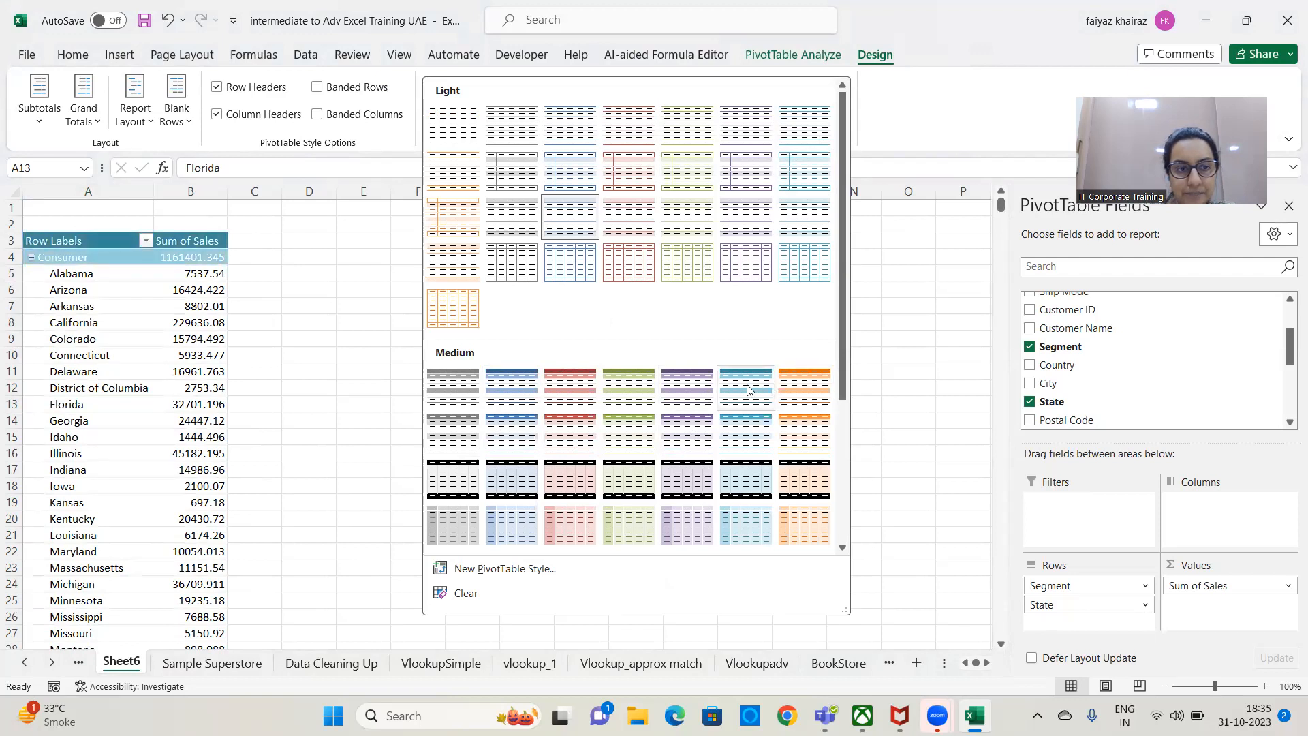
left_click(689, 395)
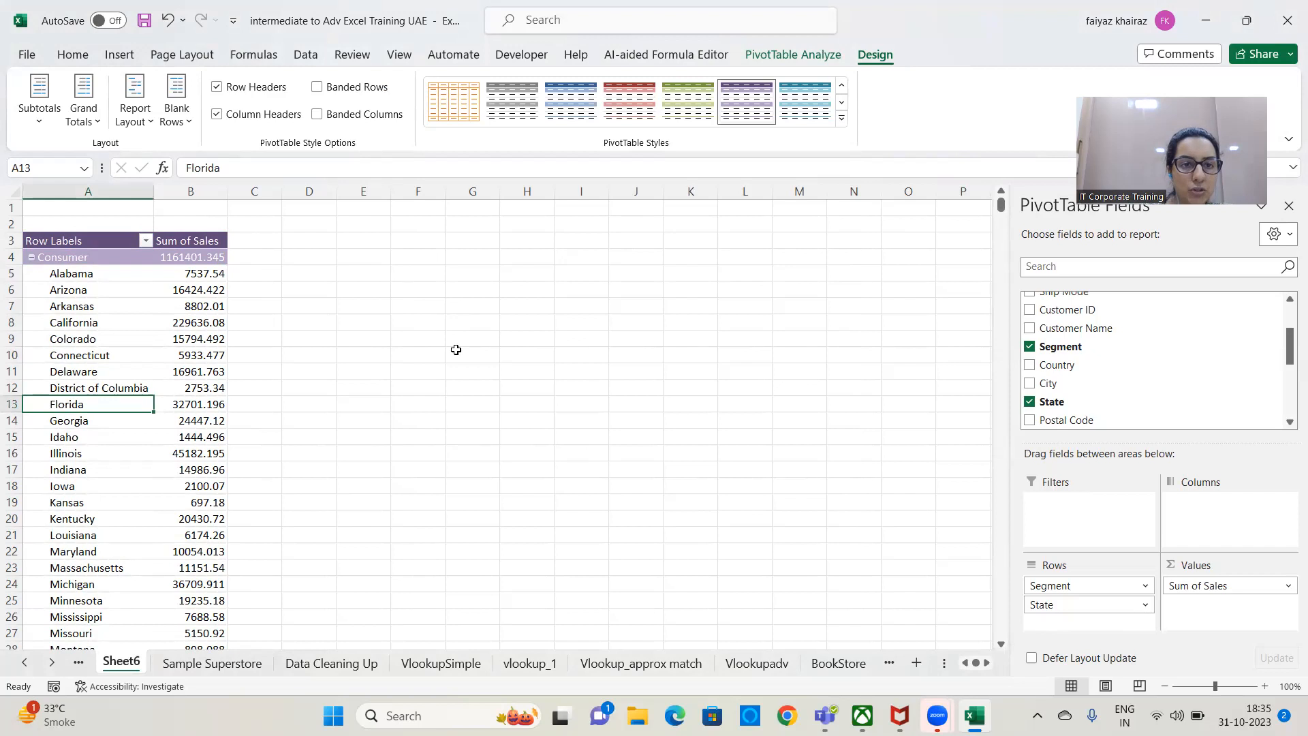
Turn on banded rows and banded columns for the PivotTable.
left_click(318, 87)
left_click(320, 88)
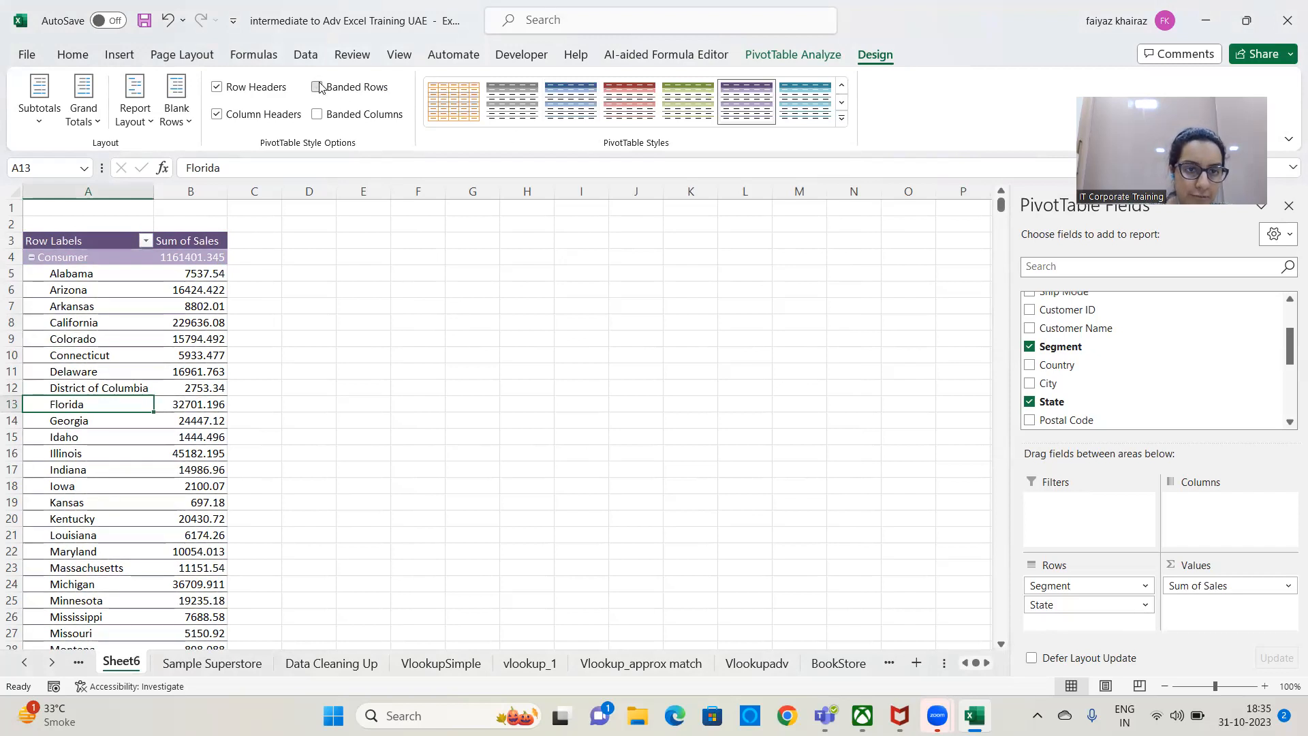
left_click(319, 88)
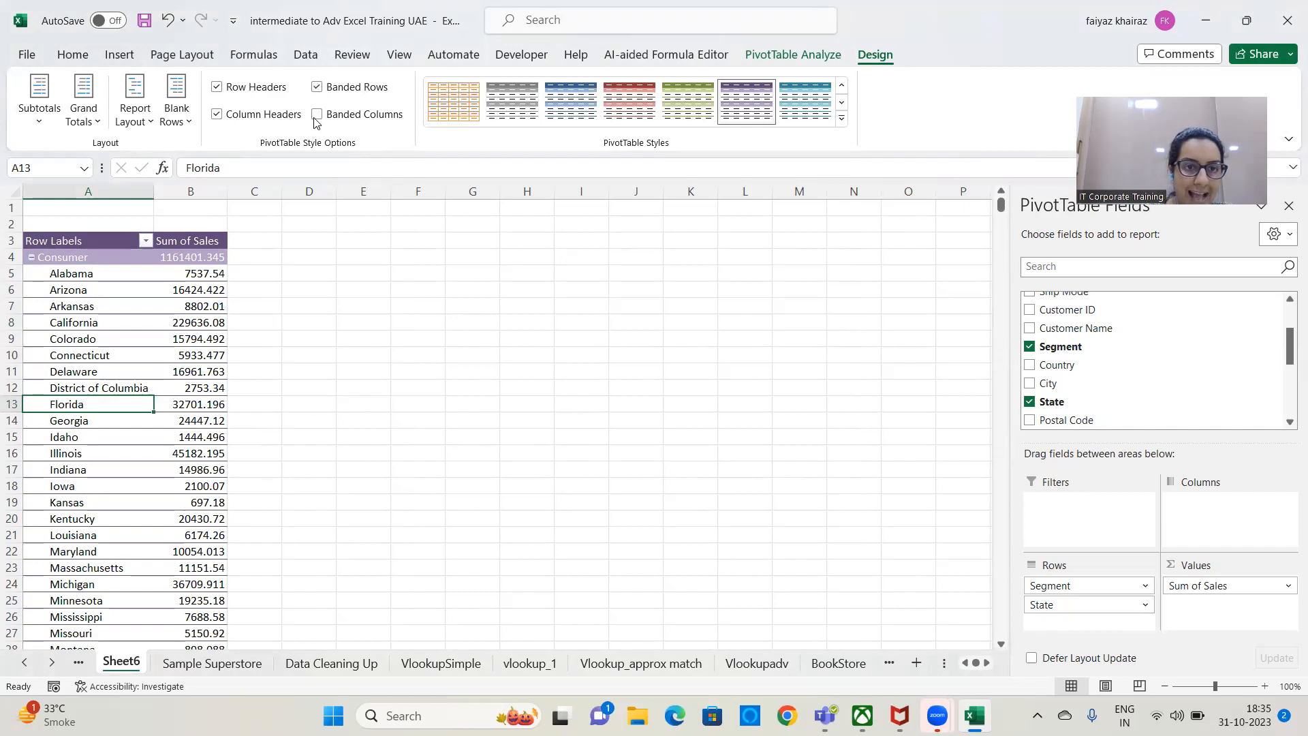
left_click(316, 114)
left_click(317, 117)
left_click(317, 117)
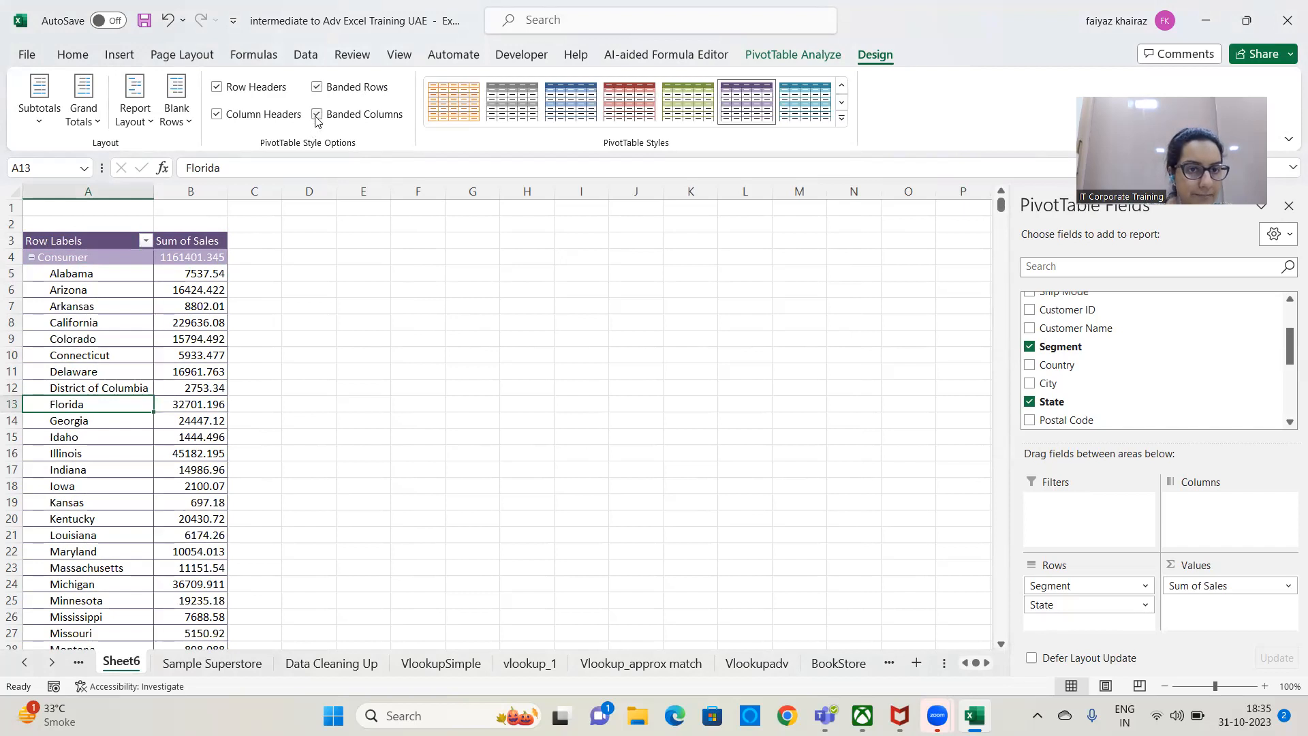
Try switching the PivotTable's column headers and row headers off and back on, keeping the purple style.
left_click(216, 116)
left_click(217, 115)
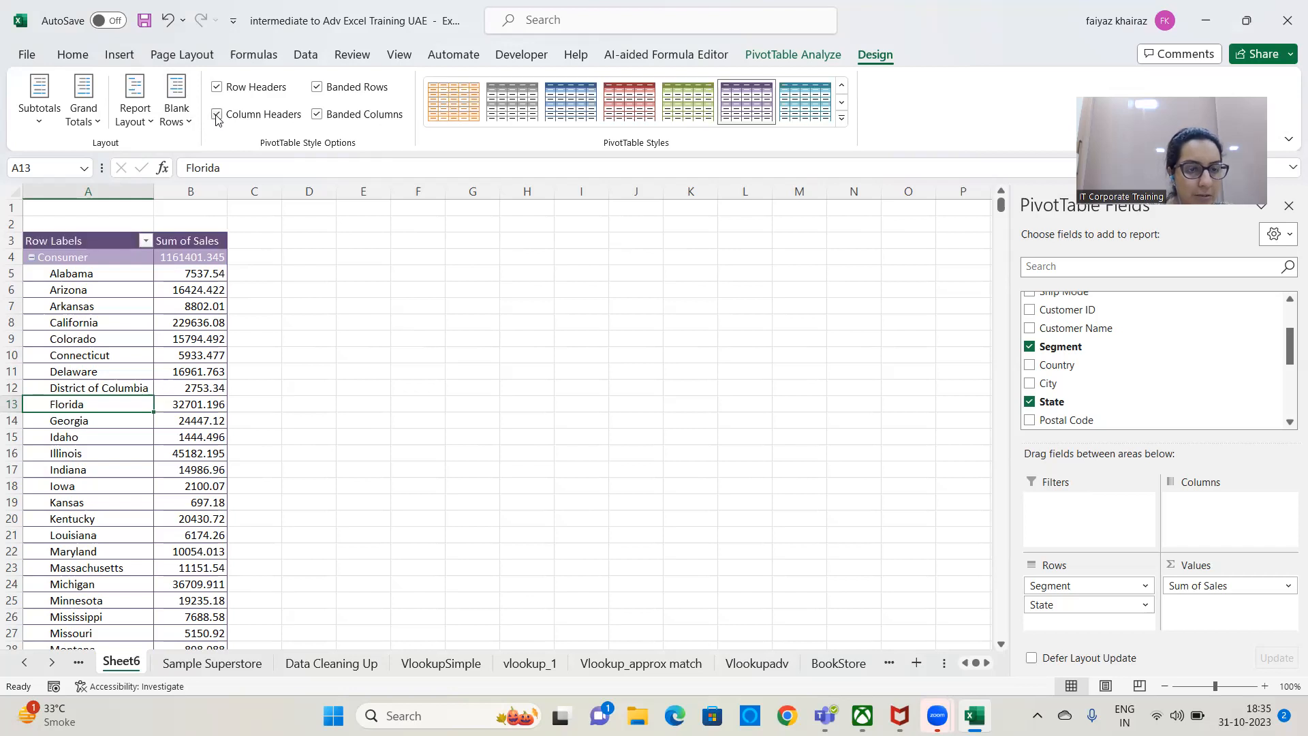
left_click(217, 88)
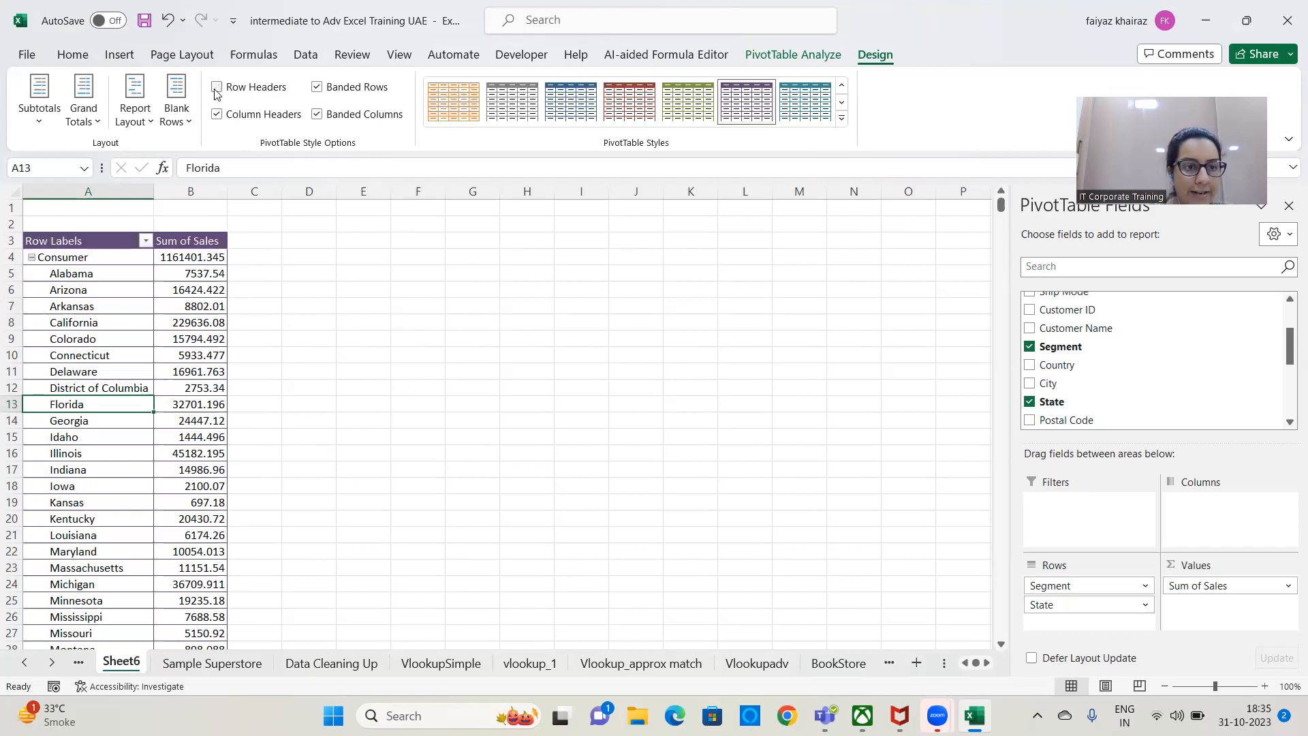
left_click(216, 89)
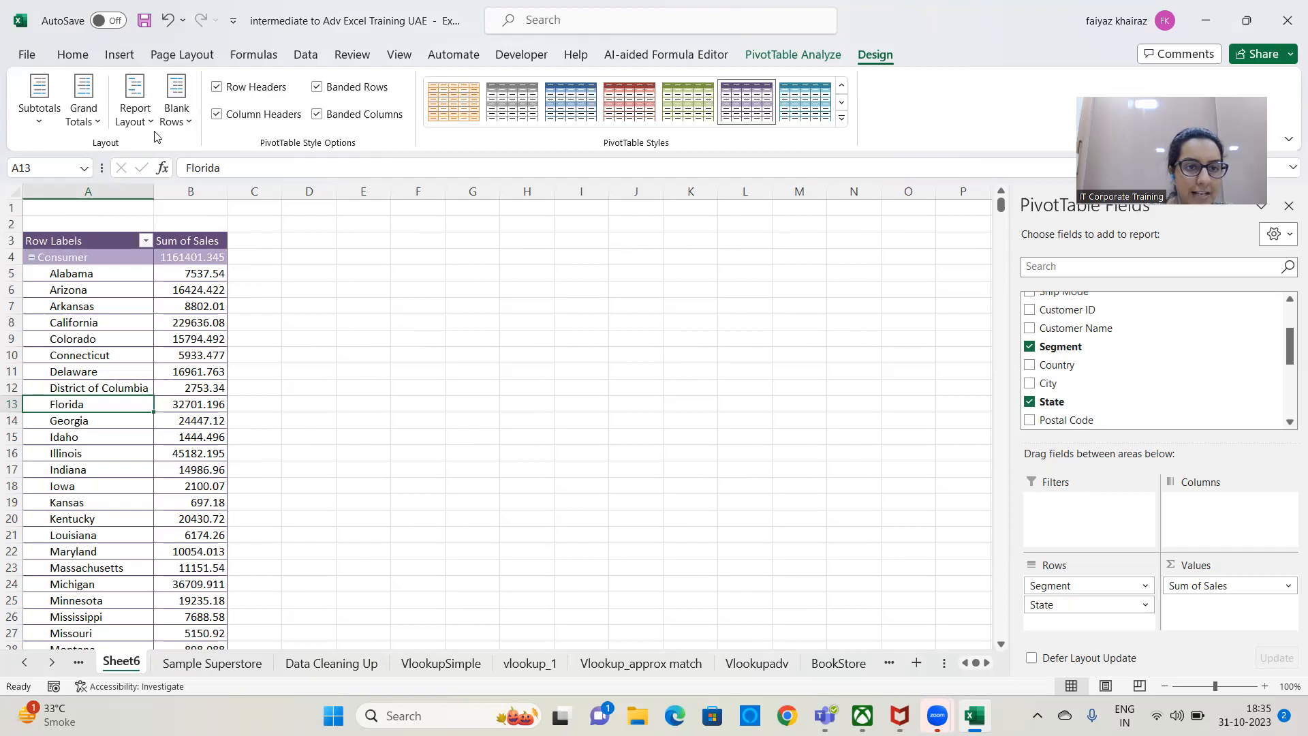
left_click(217, 89)
left_click(217, 89)
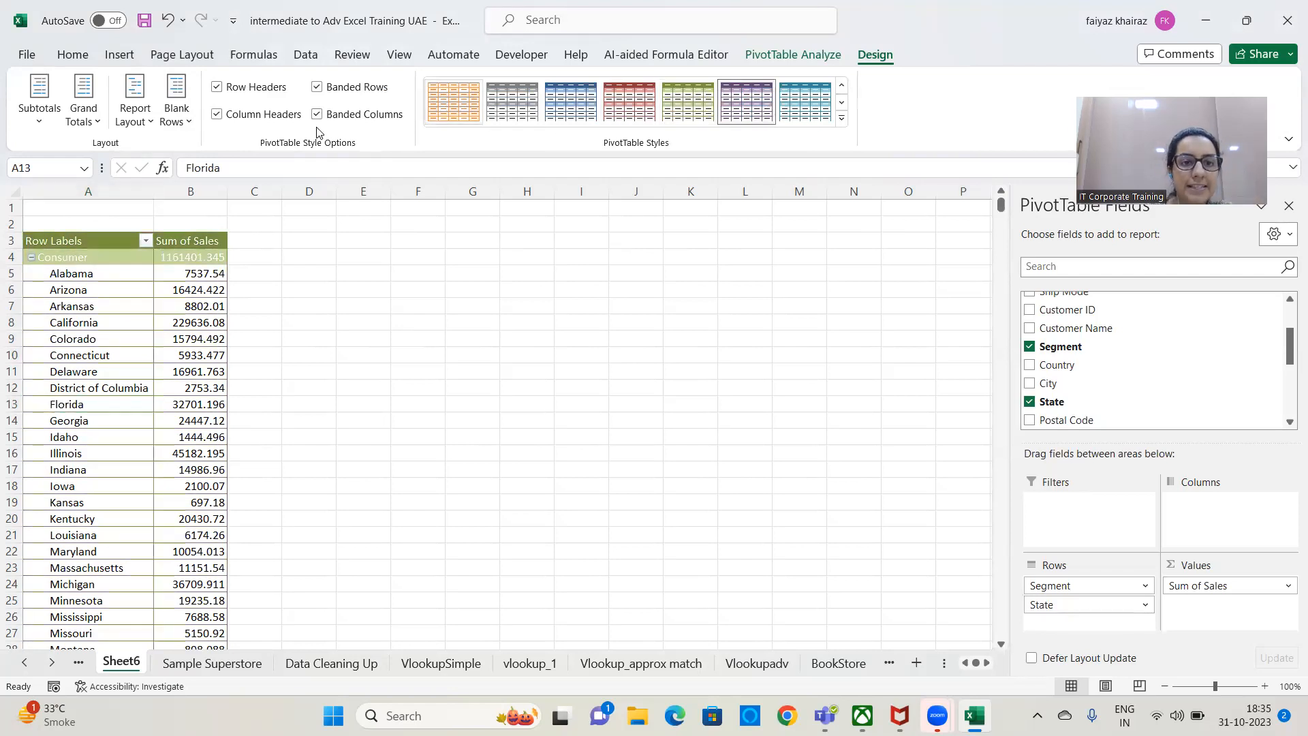
left_click(756, 119)
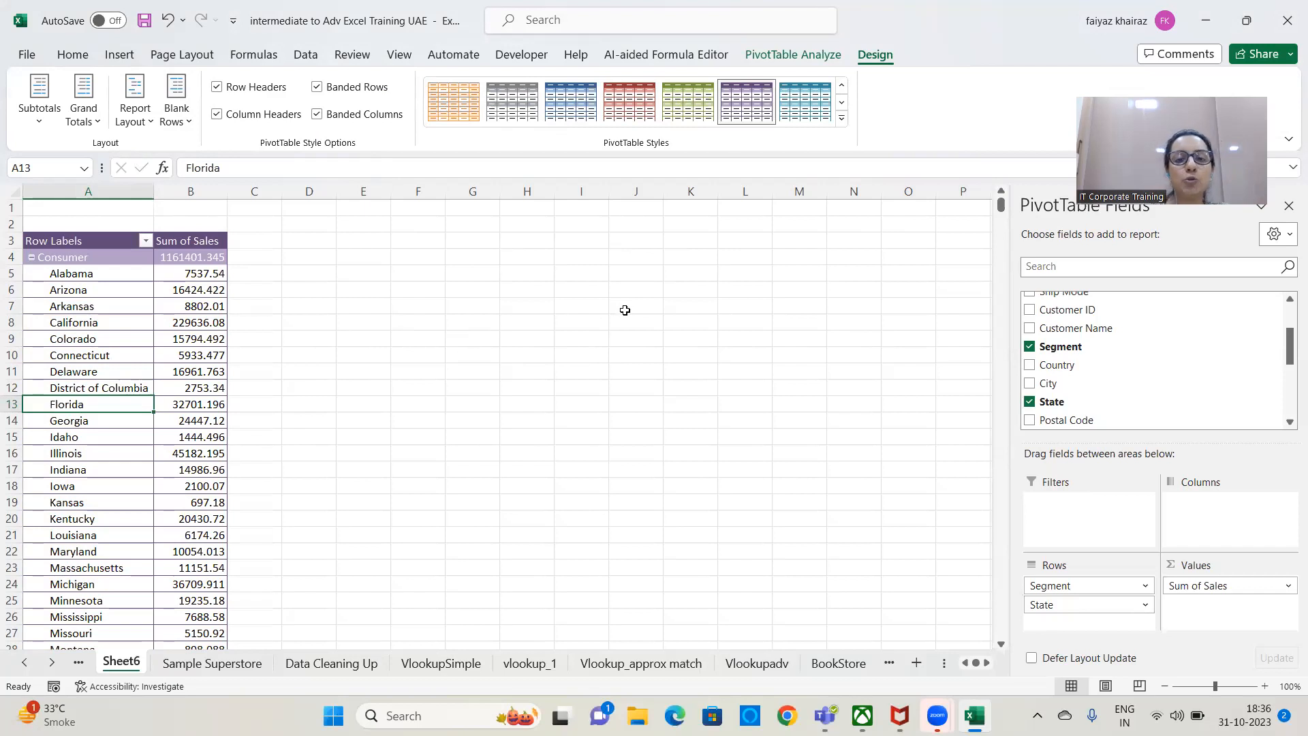
Enter the notes "Conscise", "Short", "Precise" and "Less Space" in cells J4 to J7.
left_click(637, 258)
type("Con")
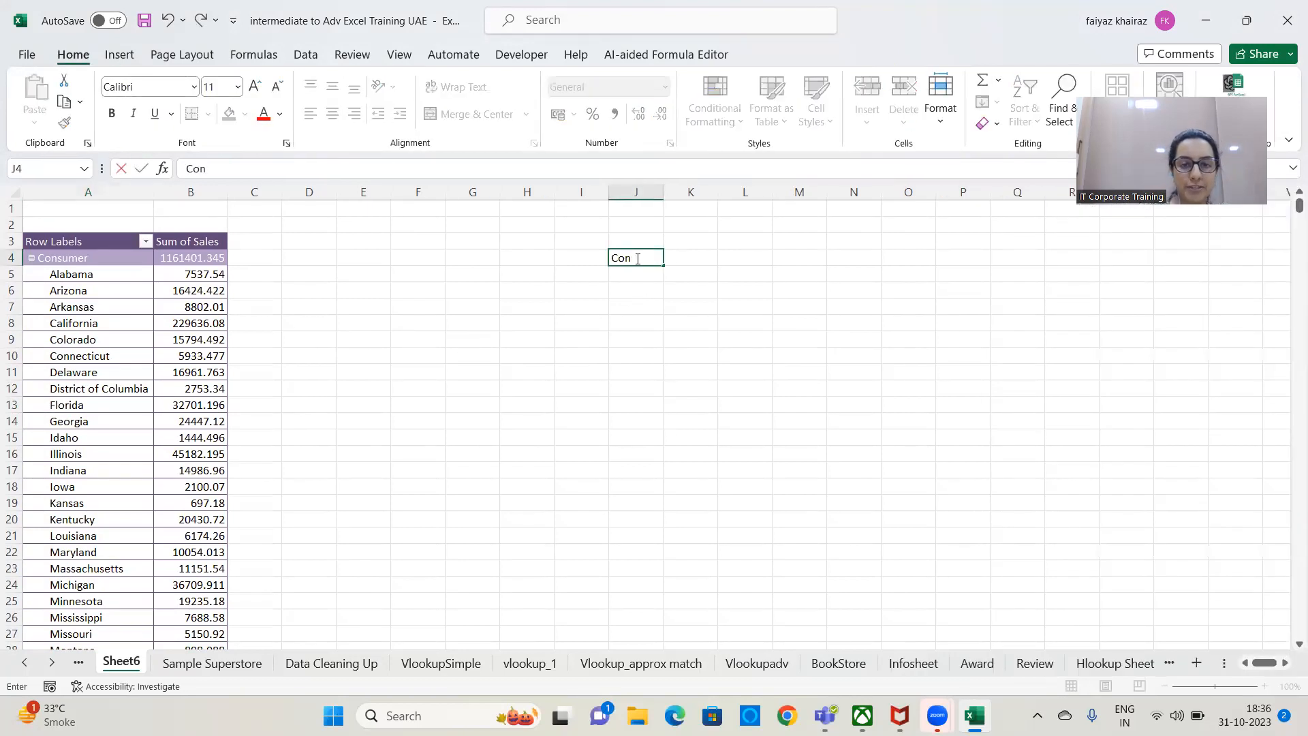
type("sise")
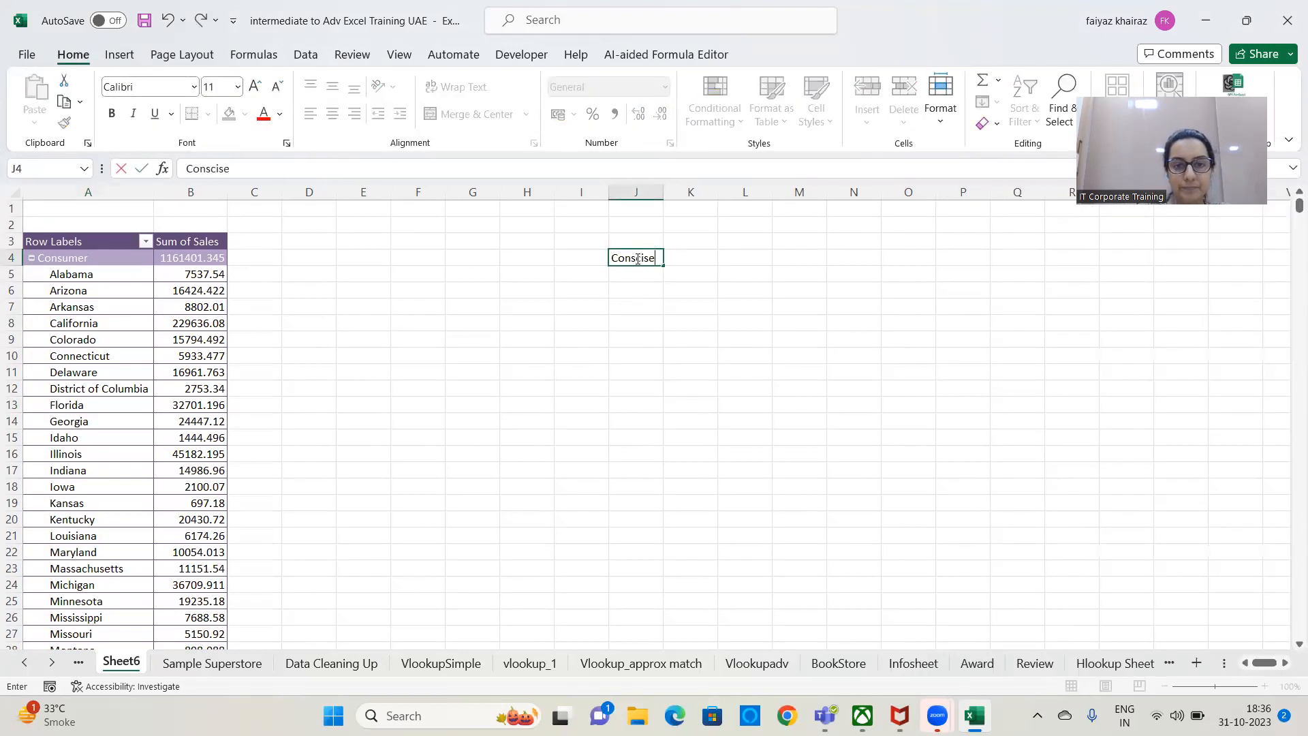
key("Return")
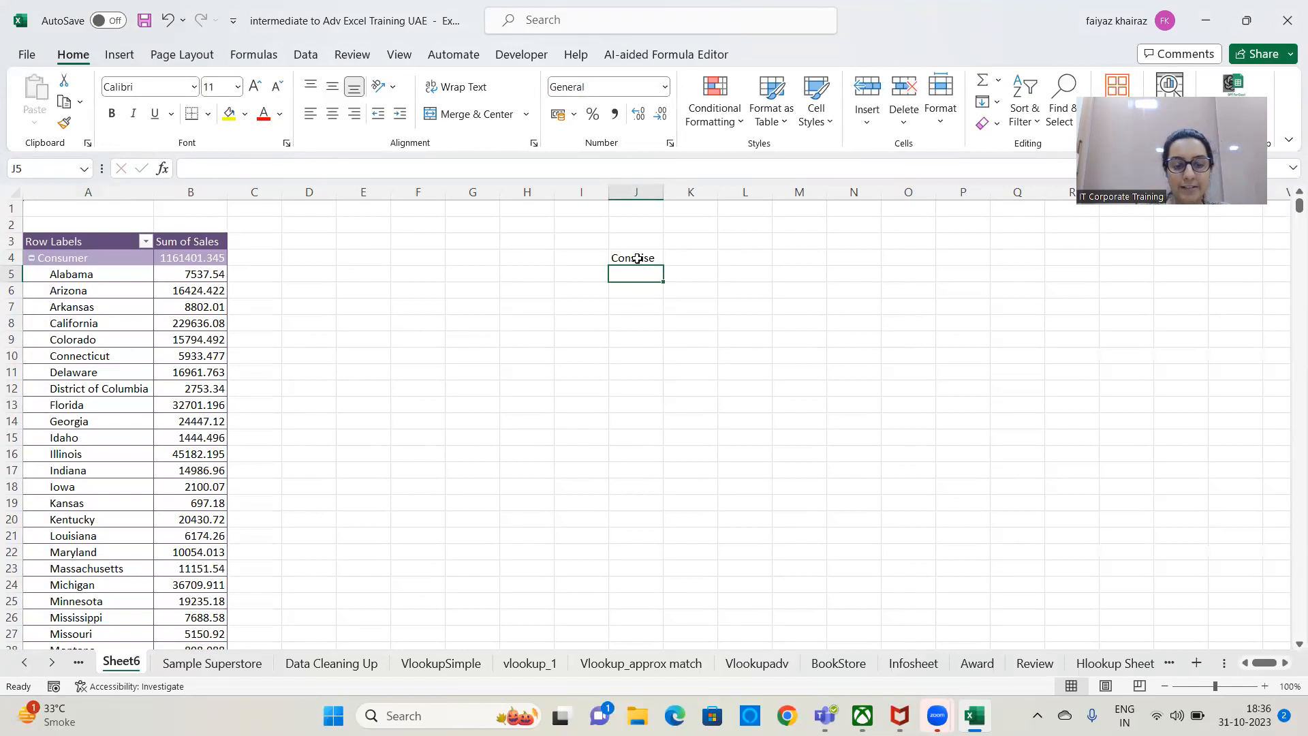
type("Short")
key("Return")
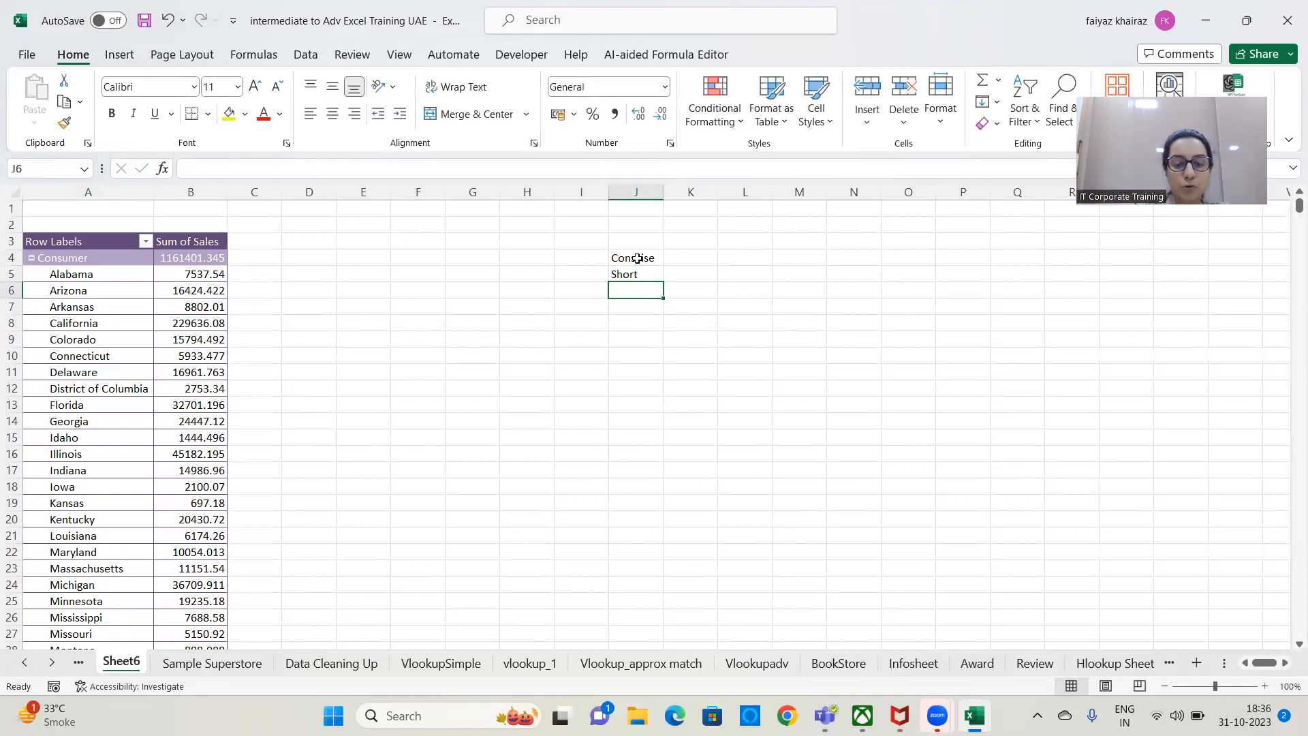
type("Precise")
key("Return")
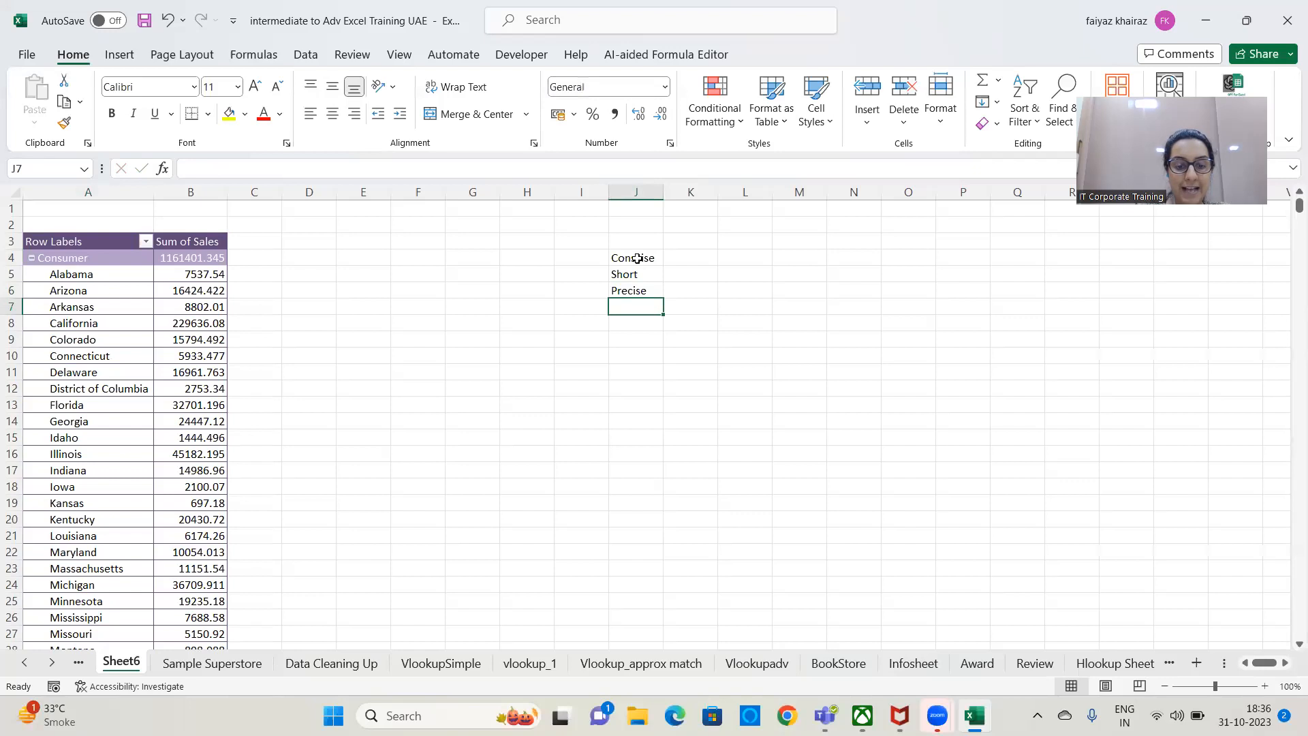
type("Less Space")
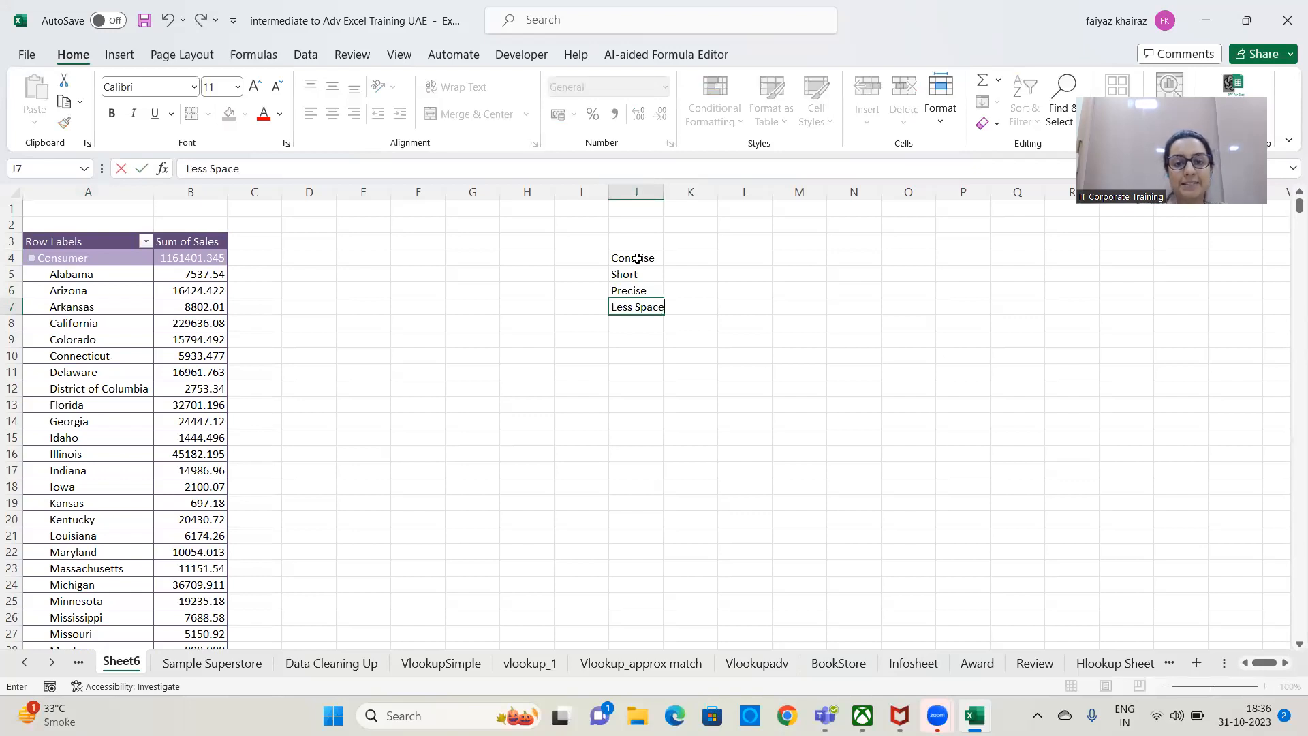
key("Return")
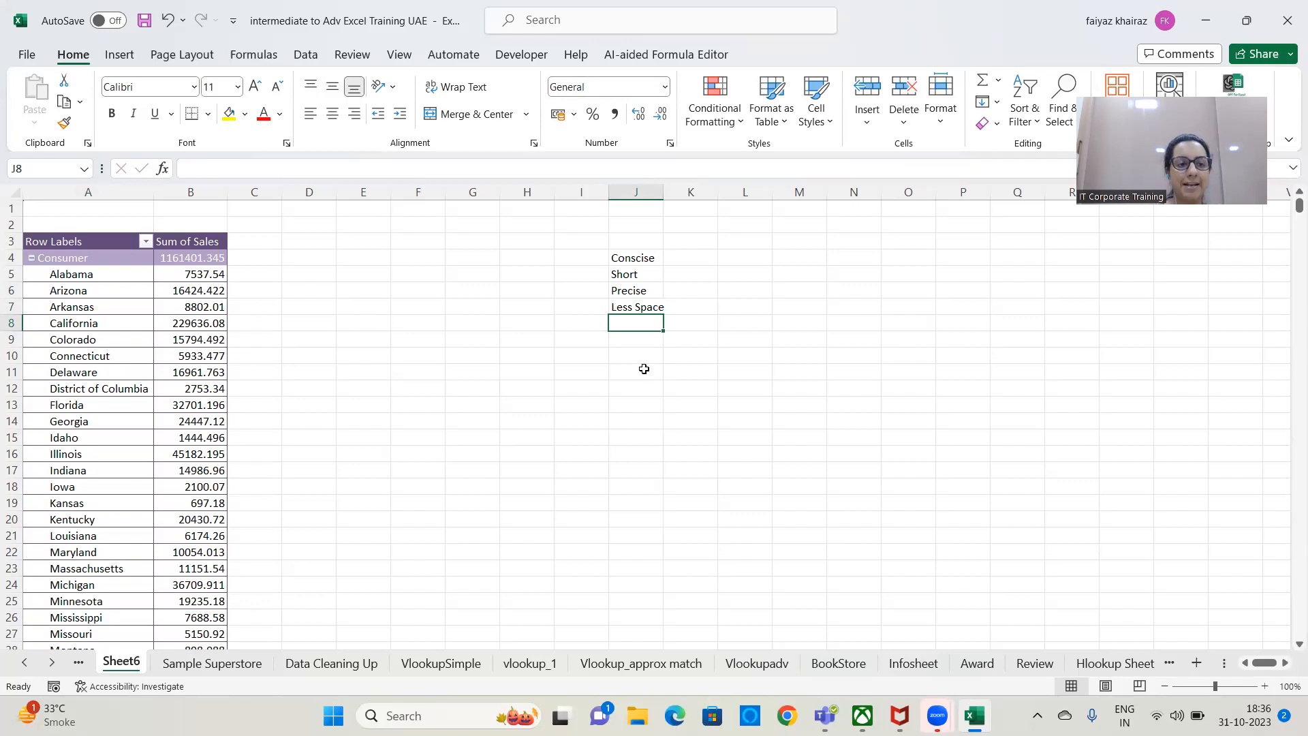
Select the row labels from Alabama in A5 down to the Grand Total and review the length of the list.
left_click(118, 346)
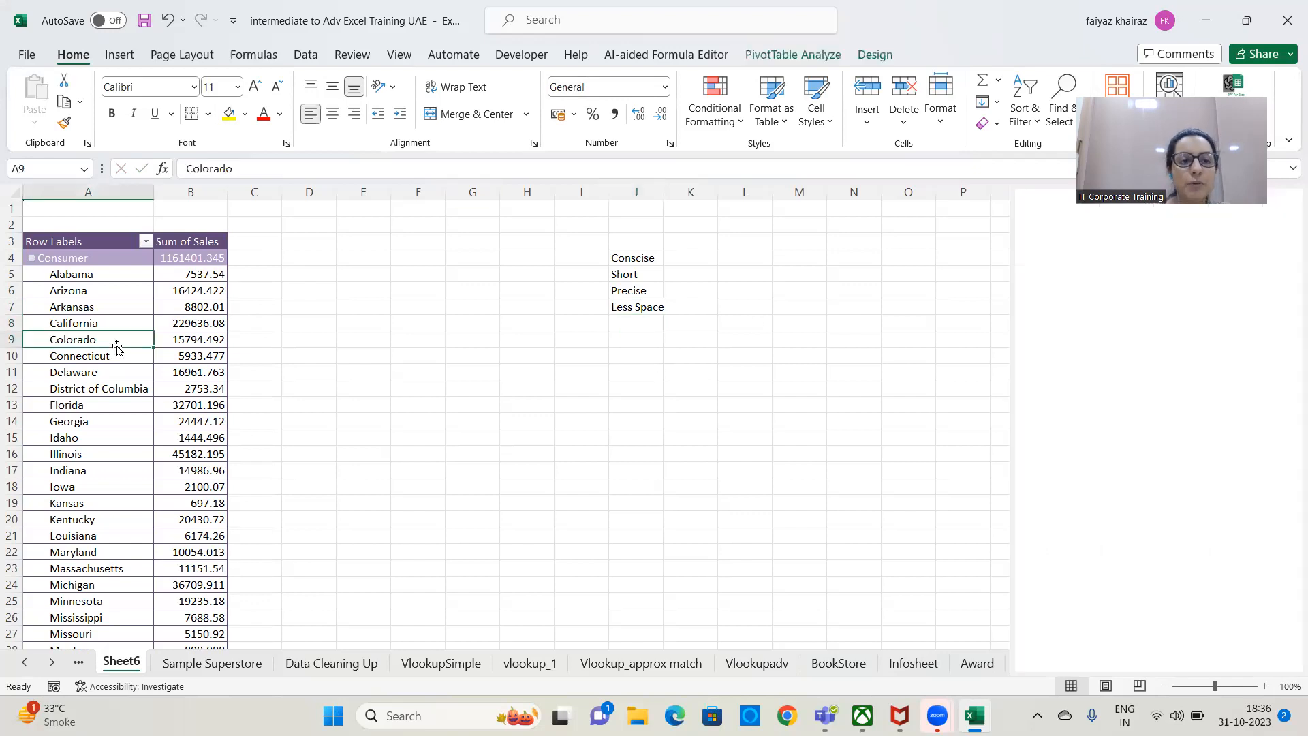
left_click(100, 278)
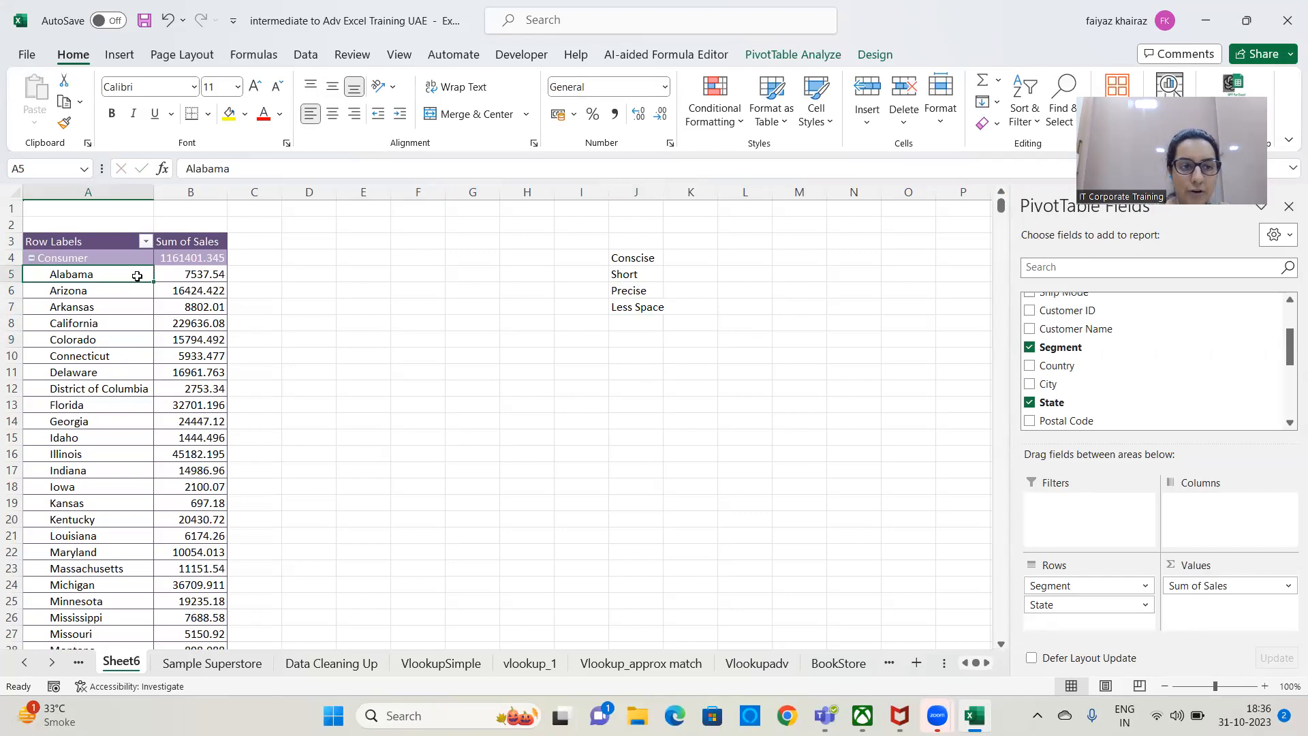
key("ctrl+shift+Down")
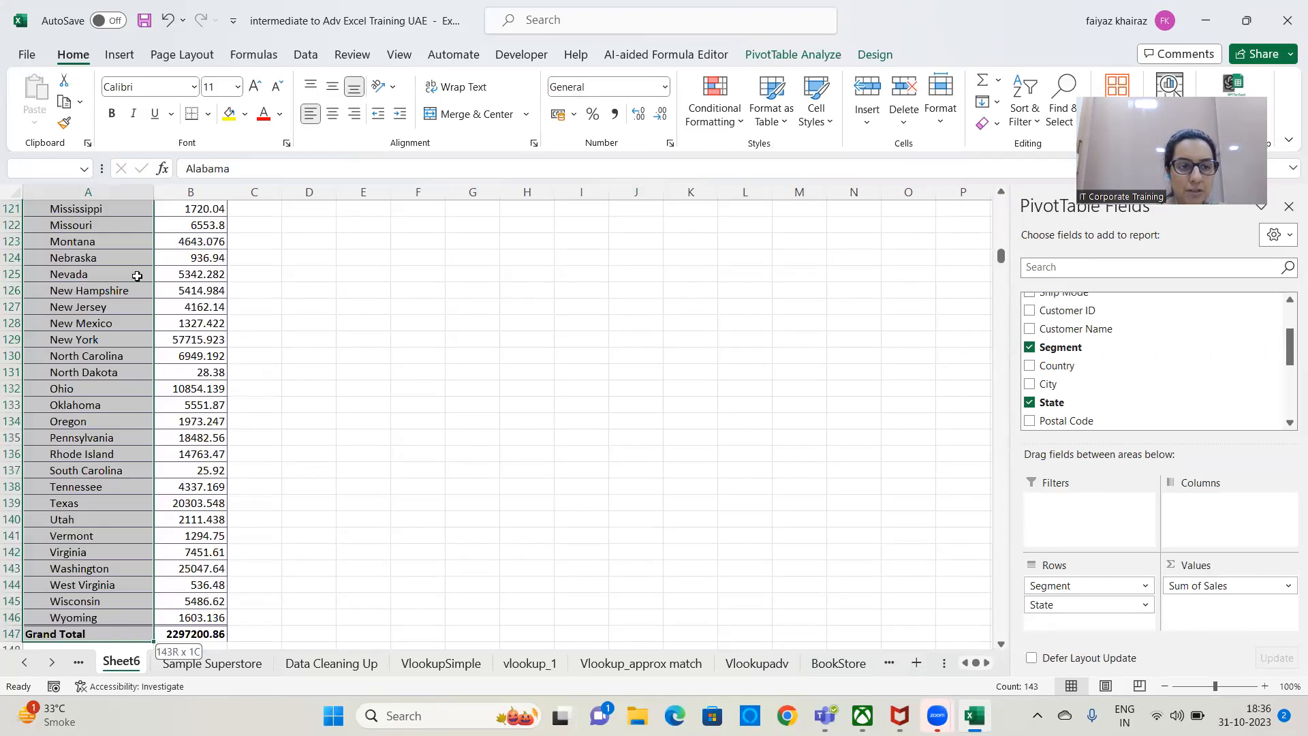
scroll(273, 385, "up", 15)
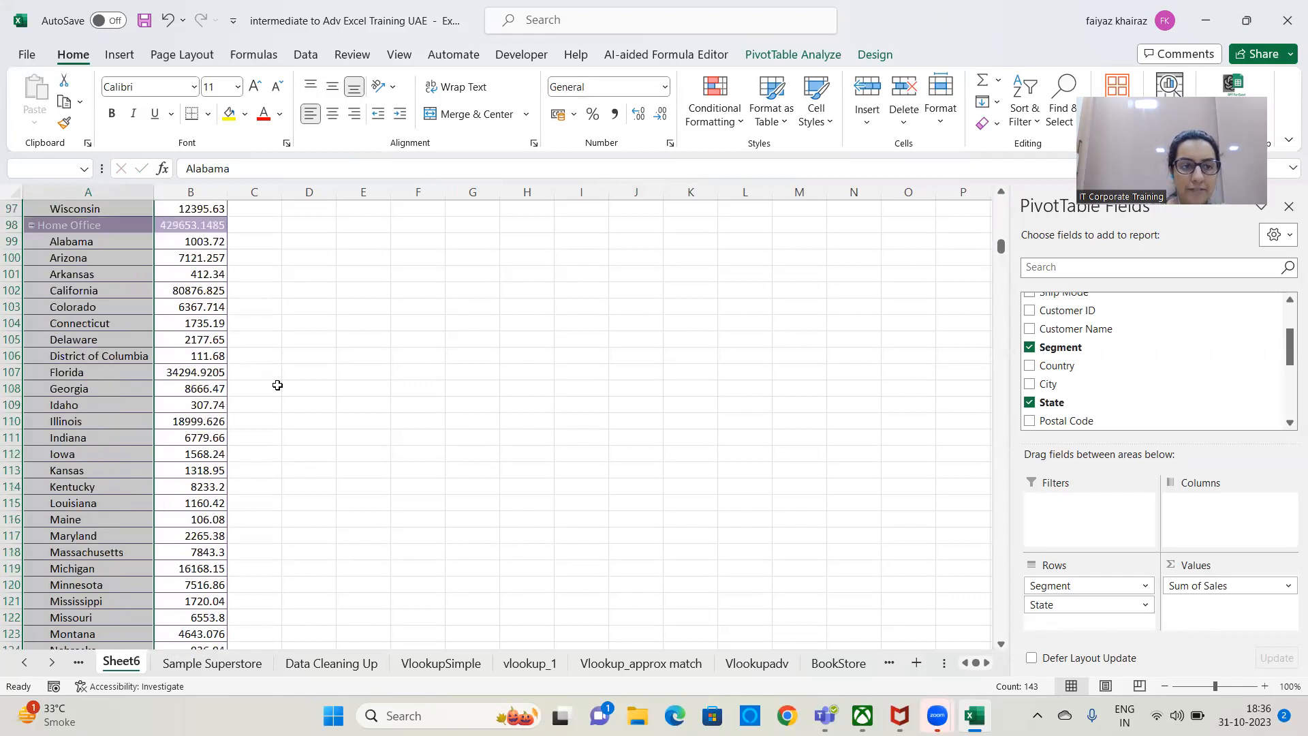
scroll(273, 386, "up", 13)
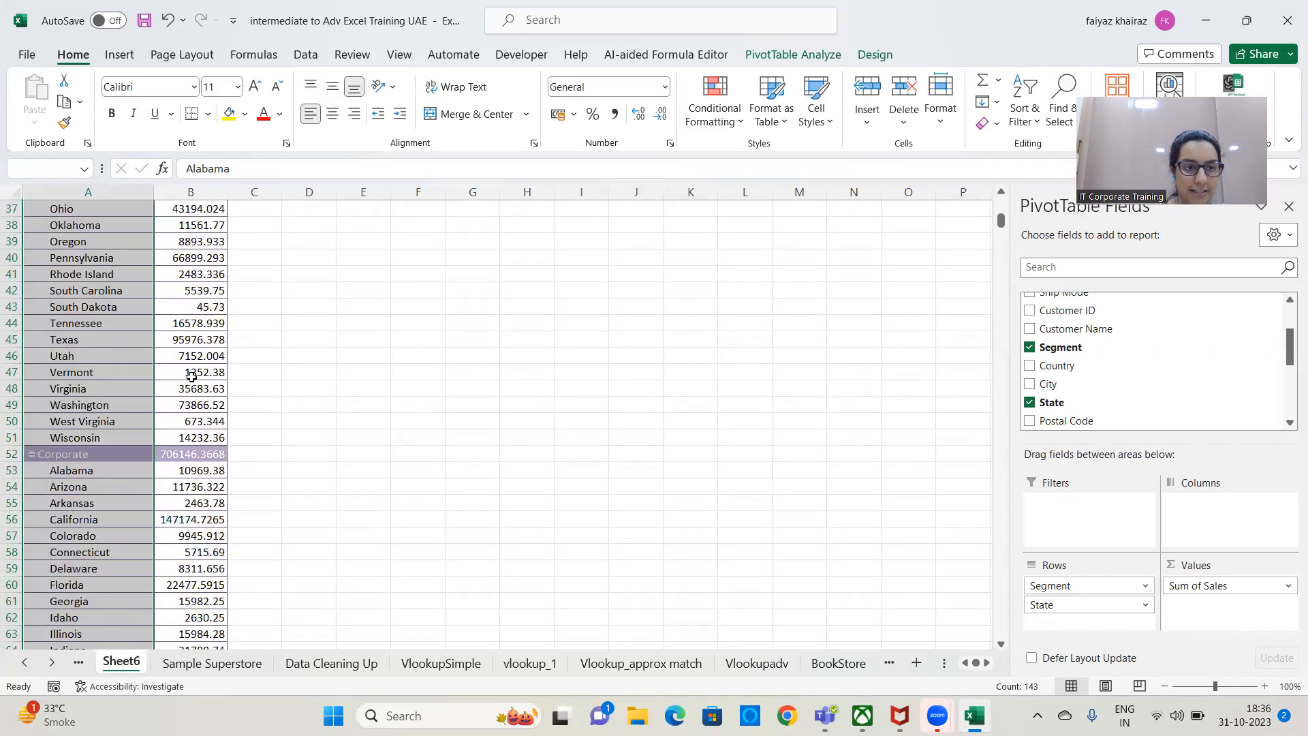
left_click_drag(1001, 222, 1001, 203)
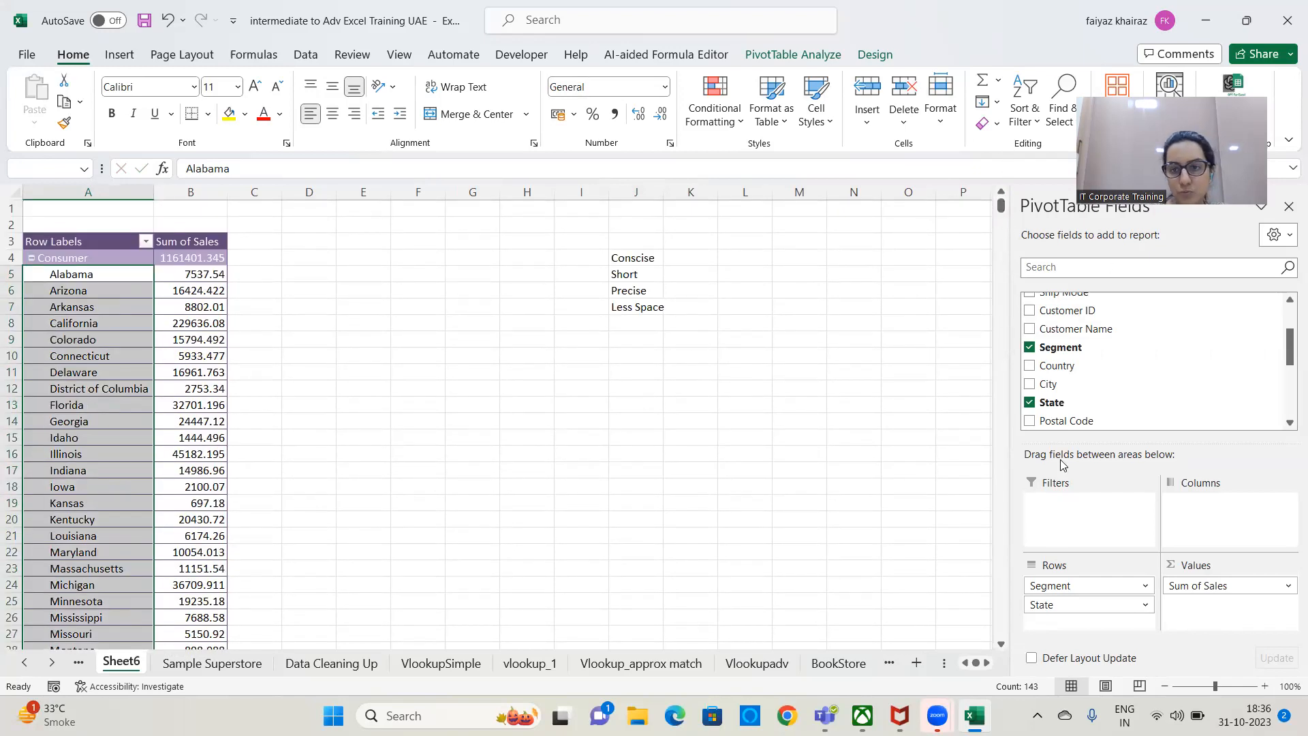
Replace State with Ship Mode below Segment in the PivotTable's rows.
left_click_drag(1054, 606, 874, 535)
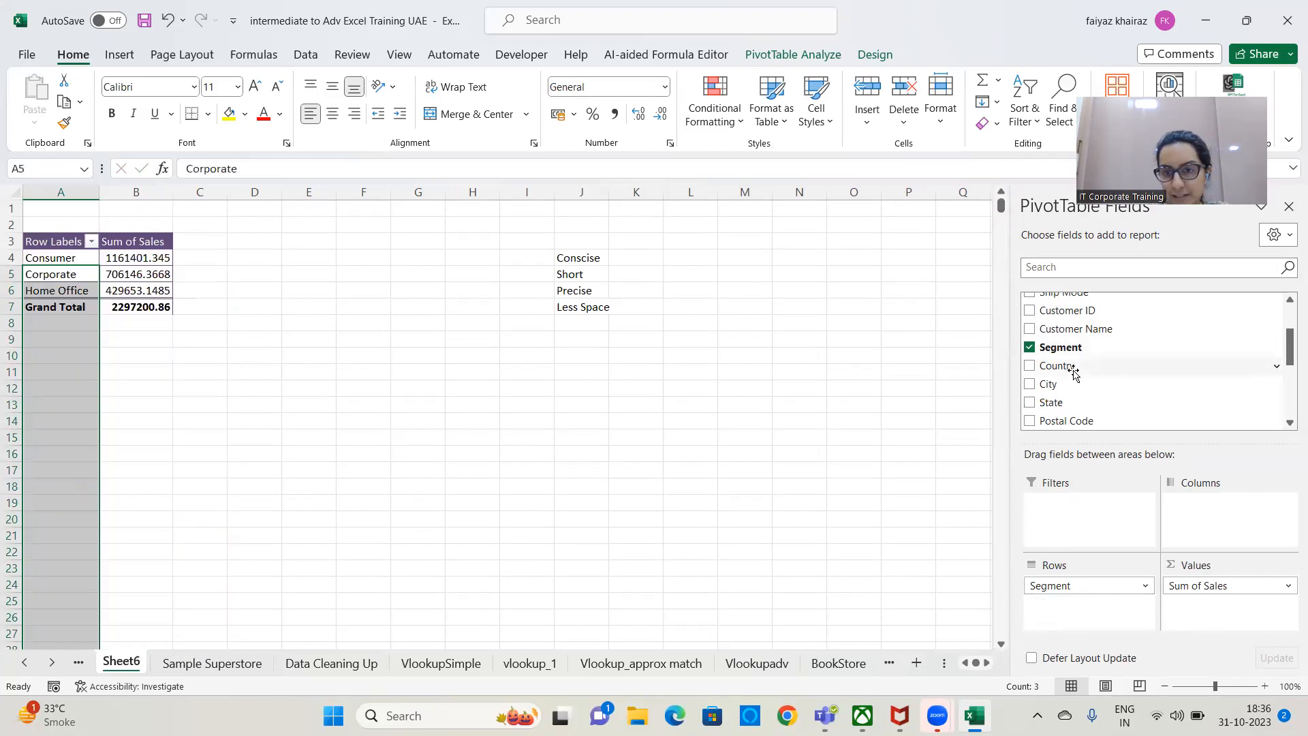
scroll(1070, 348, "up", 3)
mouse_move(1079, 374)
left_mouse_down()
mouse_move(1123, 634)
mouse_move(1096, 619)
left_mouse_up()
left_click(377, 426)
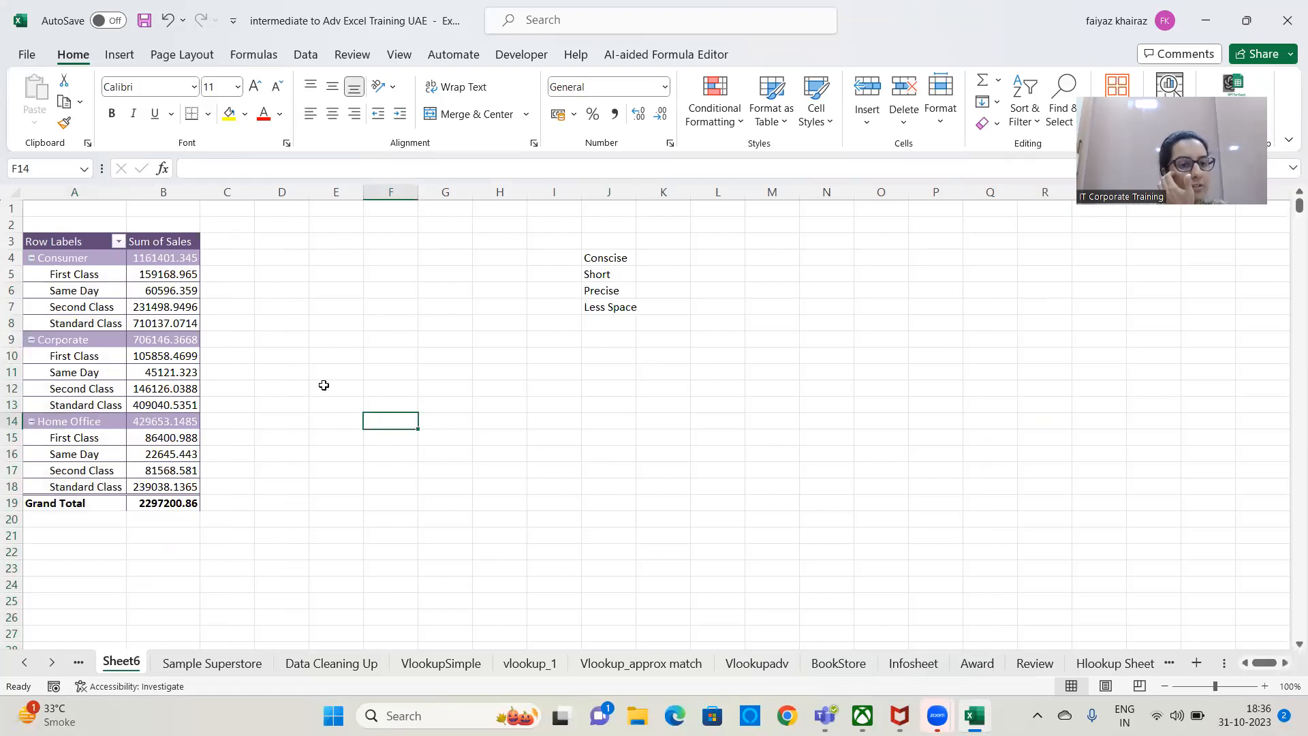
Highlight the Consumer subtotal in B4 with a yellow fill and red font, and check the ship mode figures below it.
left_click(90, 271)
left_click_drag(90, 272, 97, 320)
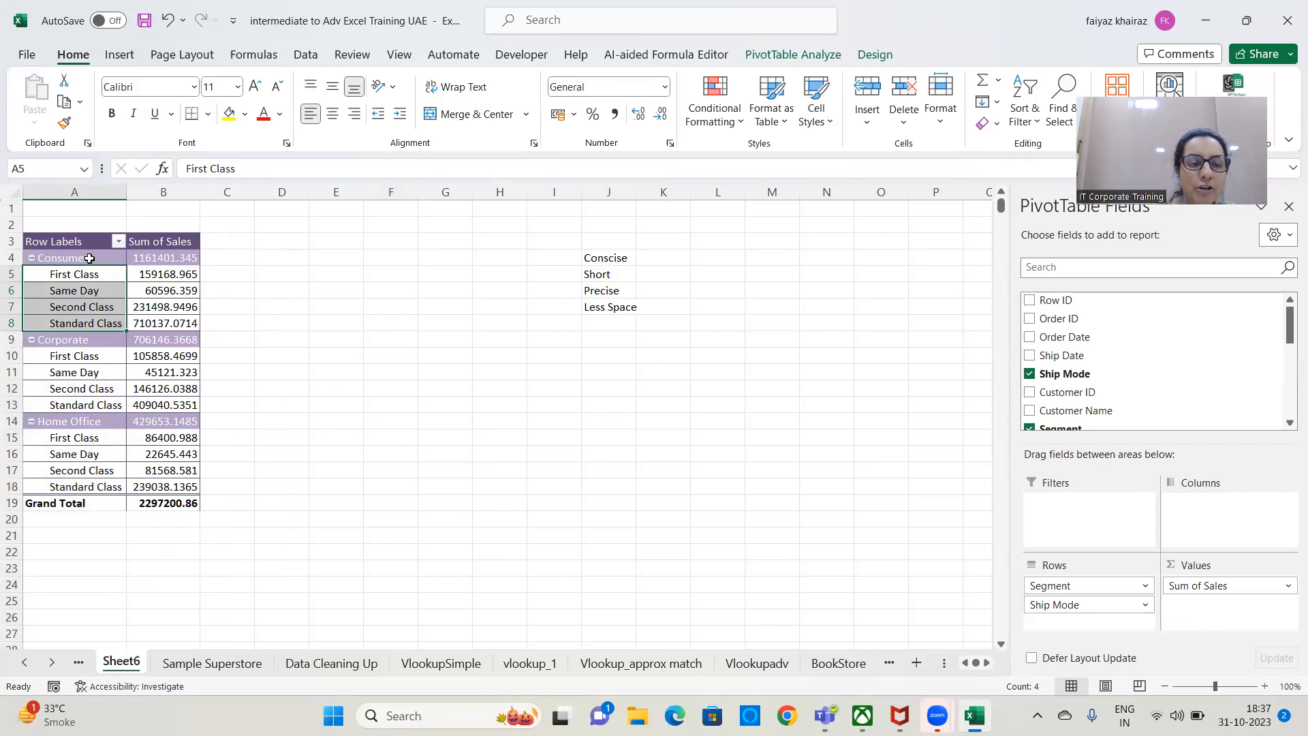
left_click(179, 258)
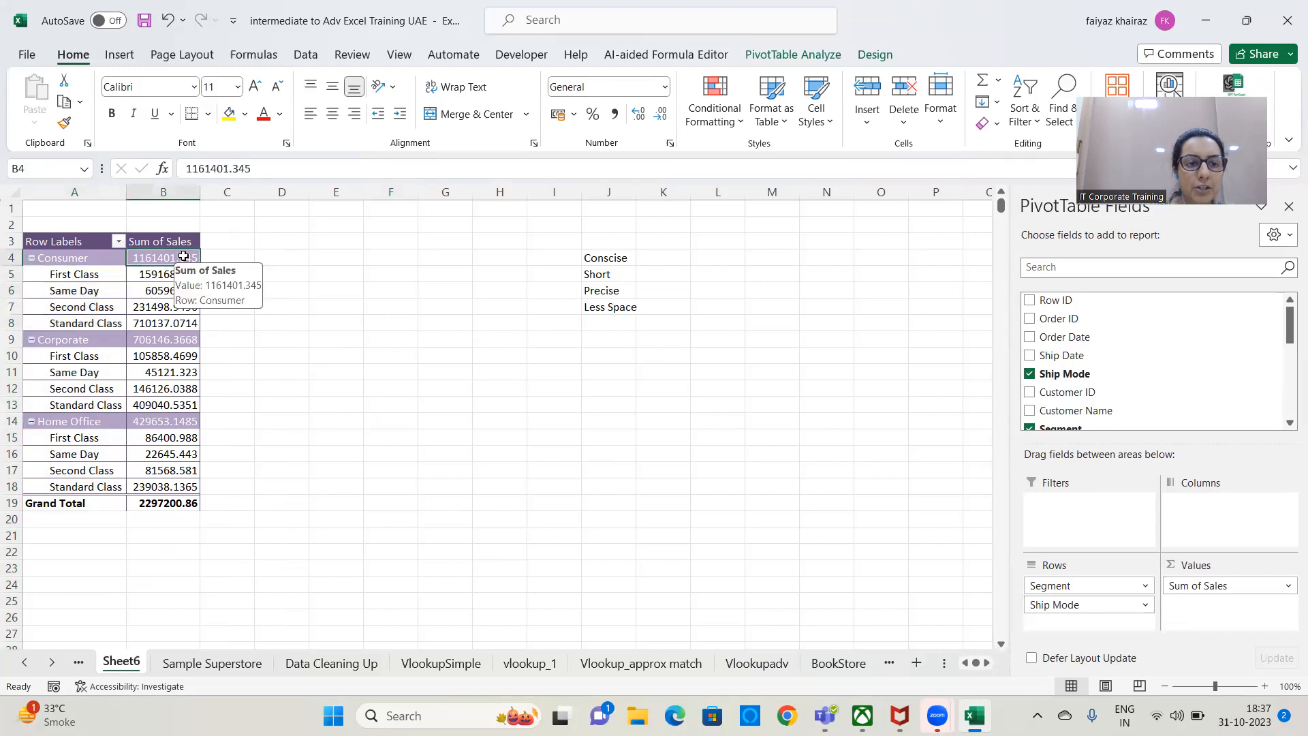
left_click(232, 116)
left_click(263, 114)
left_click(361, 372)
left_click_drag(172, 276, 178, 325)
left_click(179, 257)
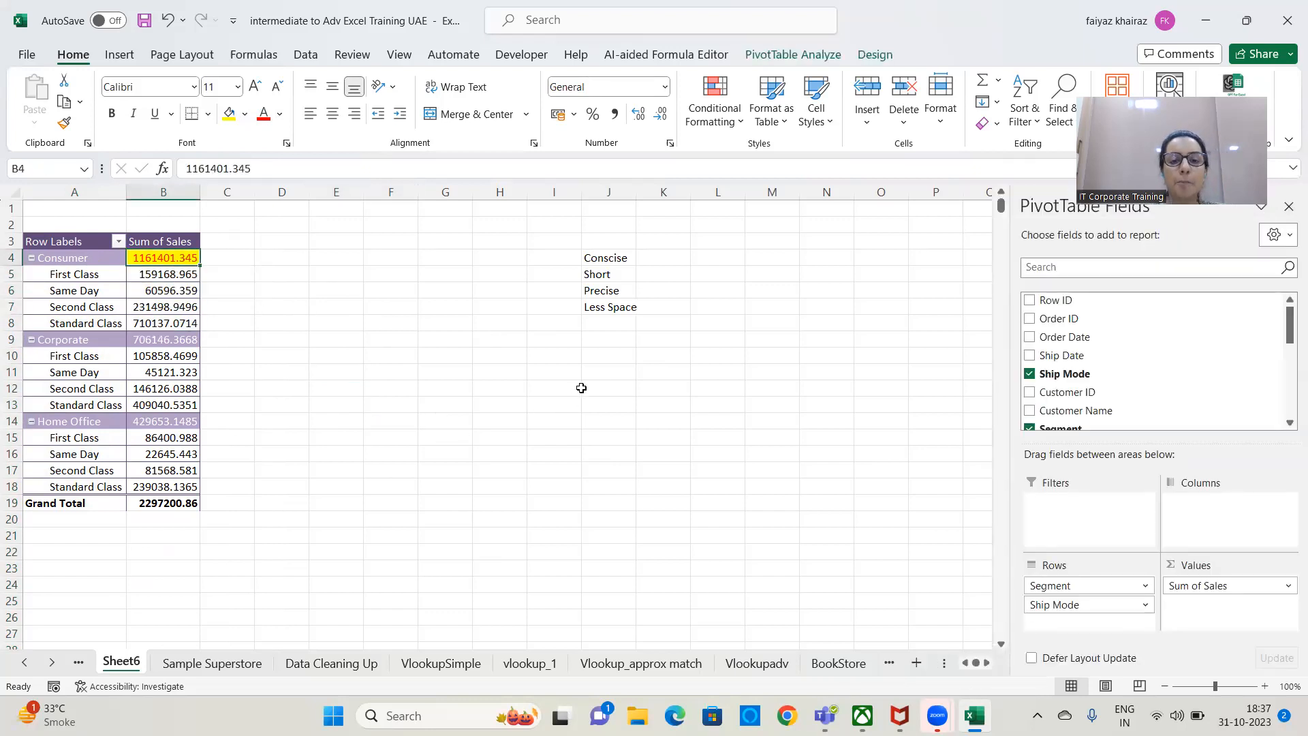
left_click(677, 356)
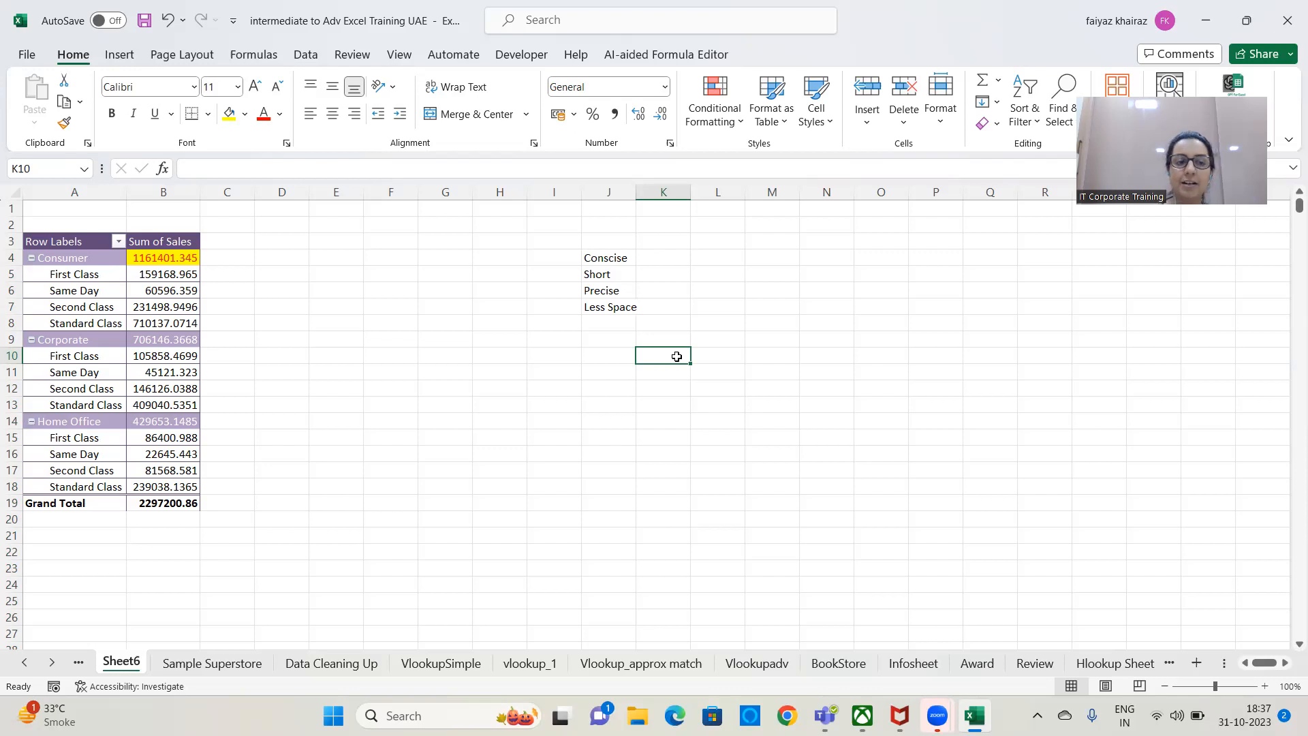
Move the PivotTable's segment subtotals so that they all show at the bottom of each group.
left_click(145, 311)
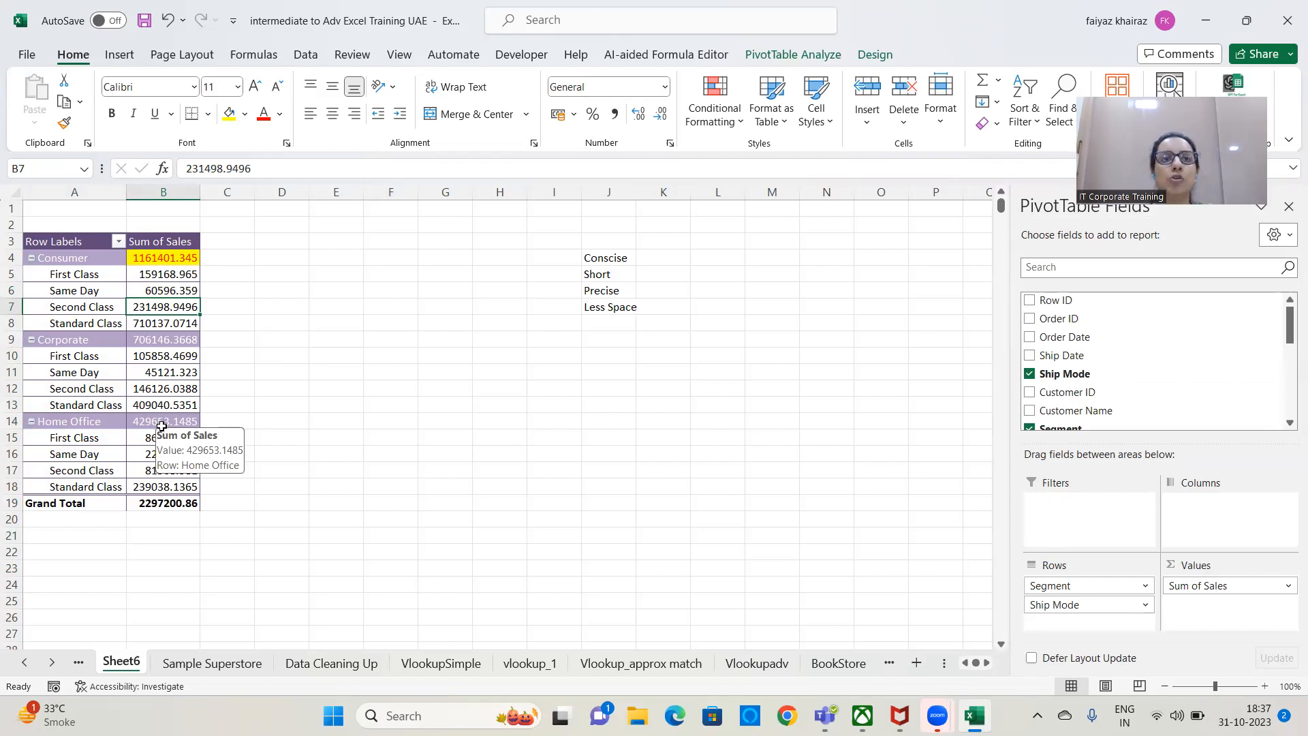
left_click(116, 260)
left_click(177, 258)
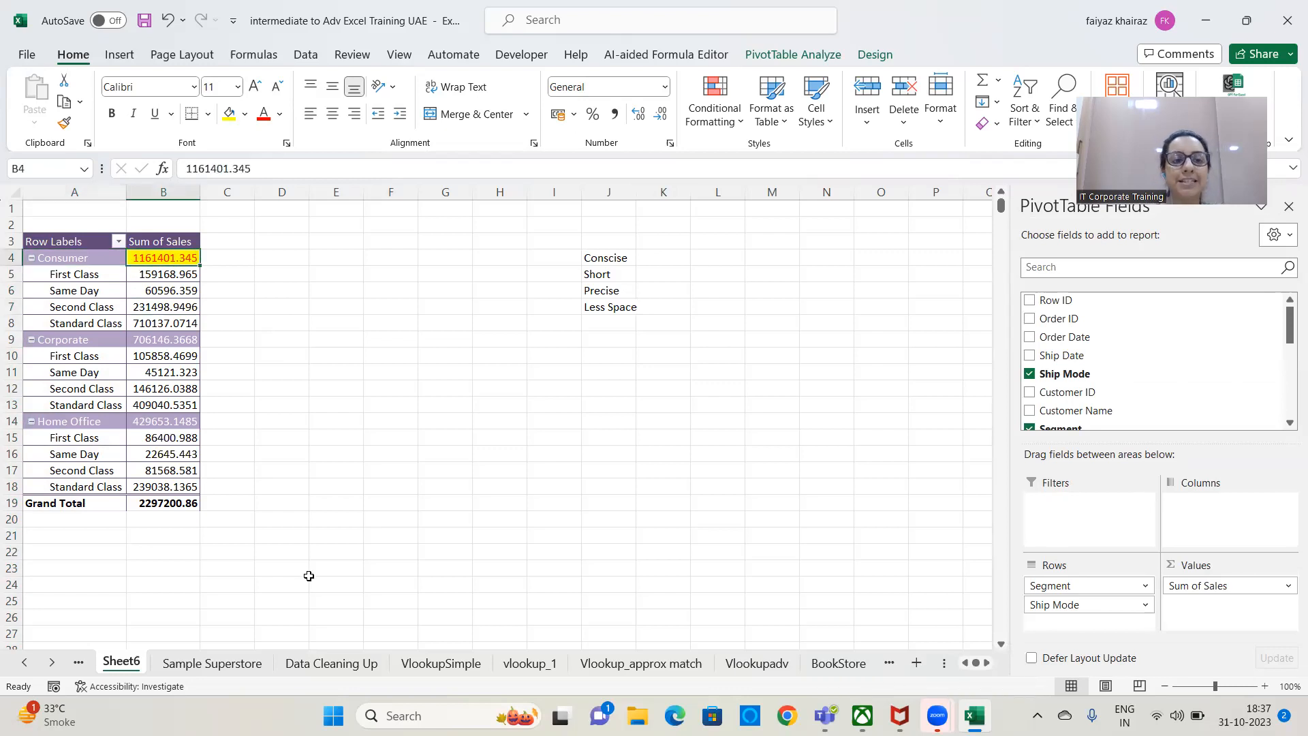
left_click(869, 63)
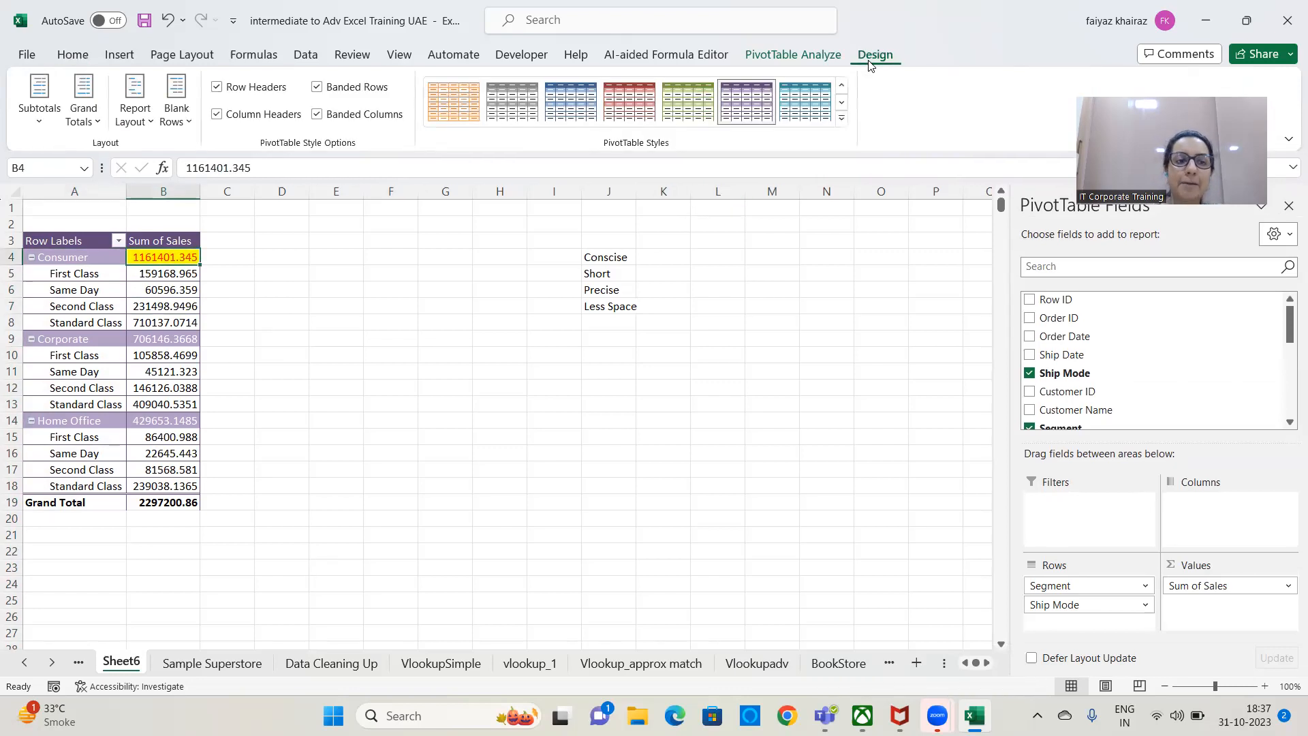
left_click(40, 121)
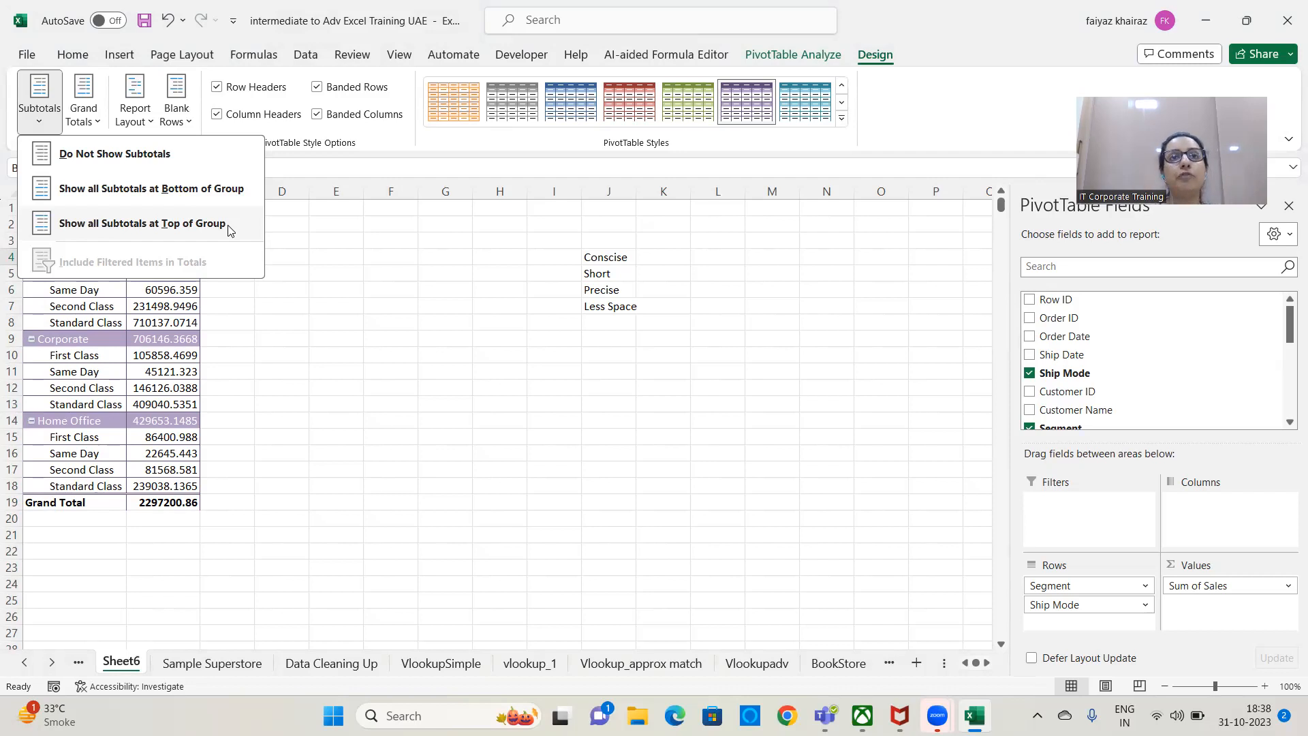
left_click(192, 193)
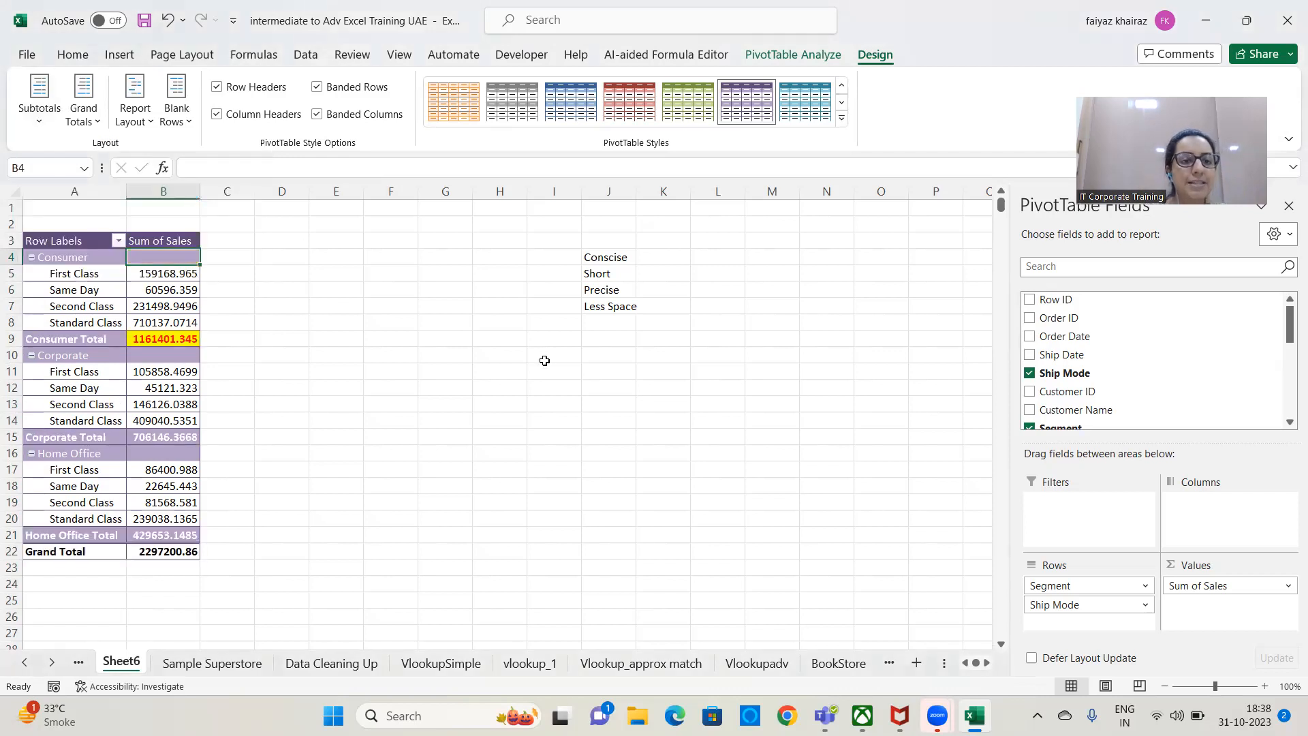
left_click(479, 359)
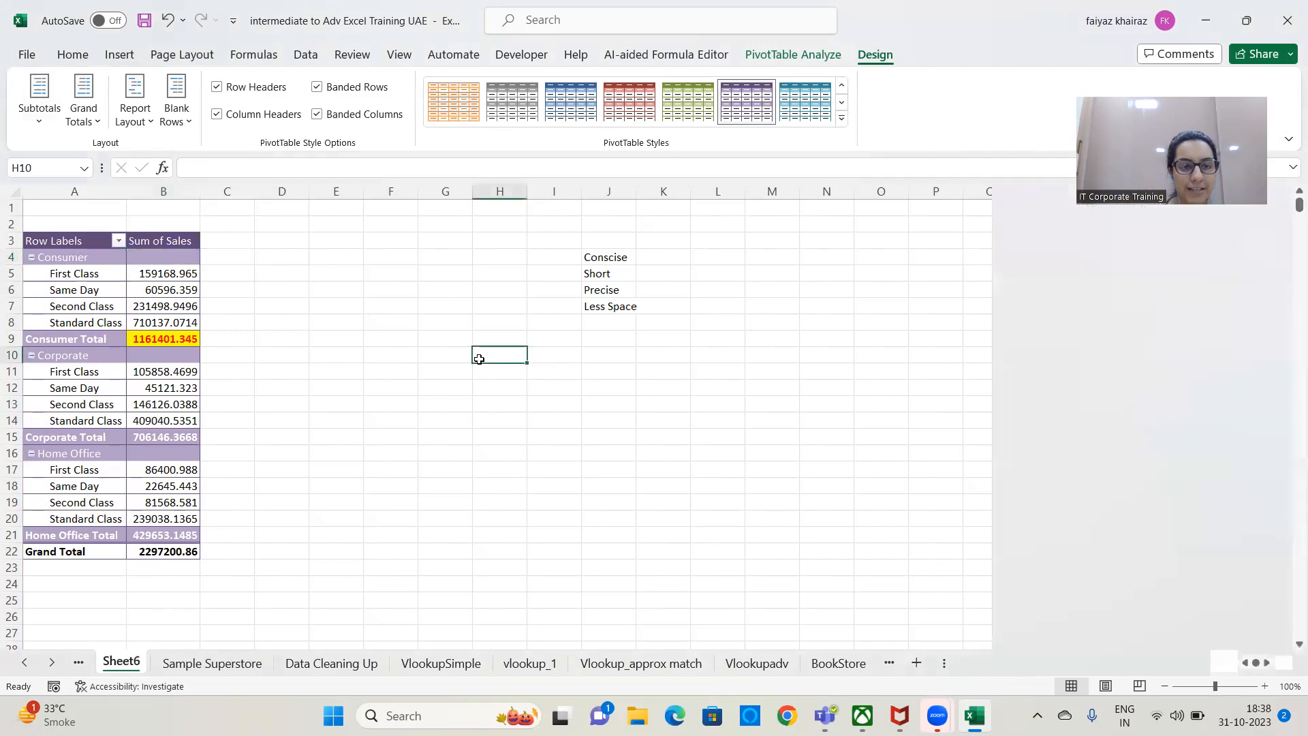
Compare the ship mode sales with the subtotal of Consumer, Corporate and Home Office in turn, and slightly widen column A.
left_click_drag(171, 281, 175, 323)
left_click(175, 341)
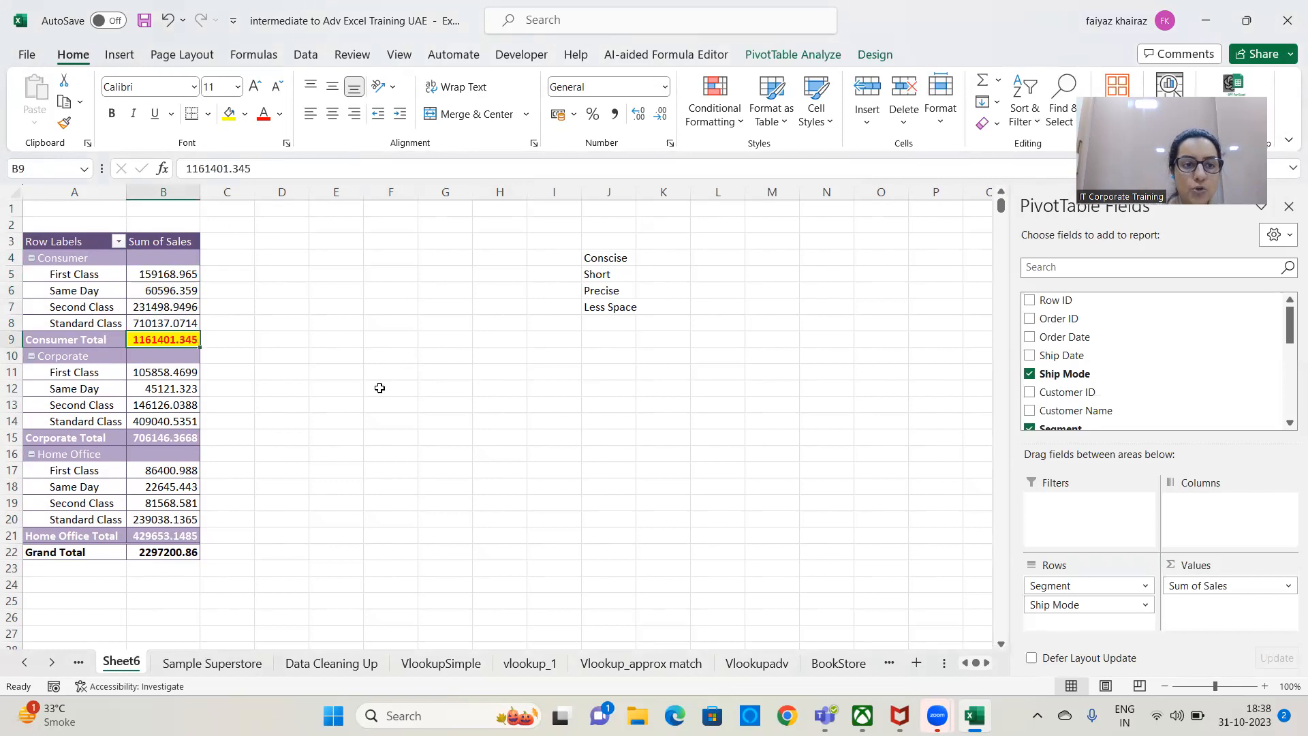
left_click_drag(182, 373, 181, 423)
left_click(181, 436)
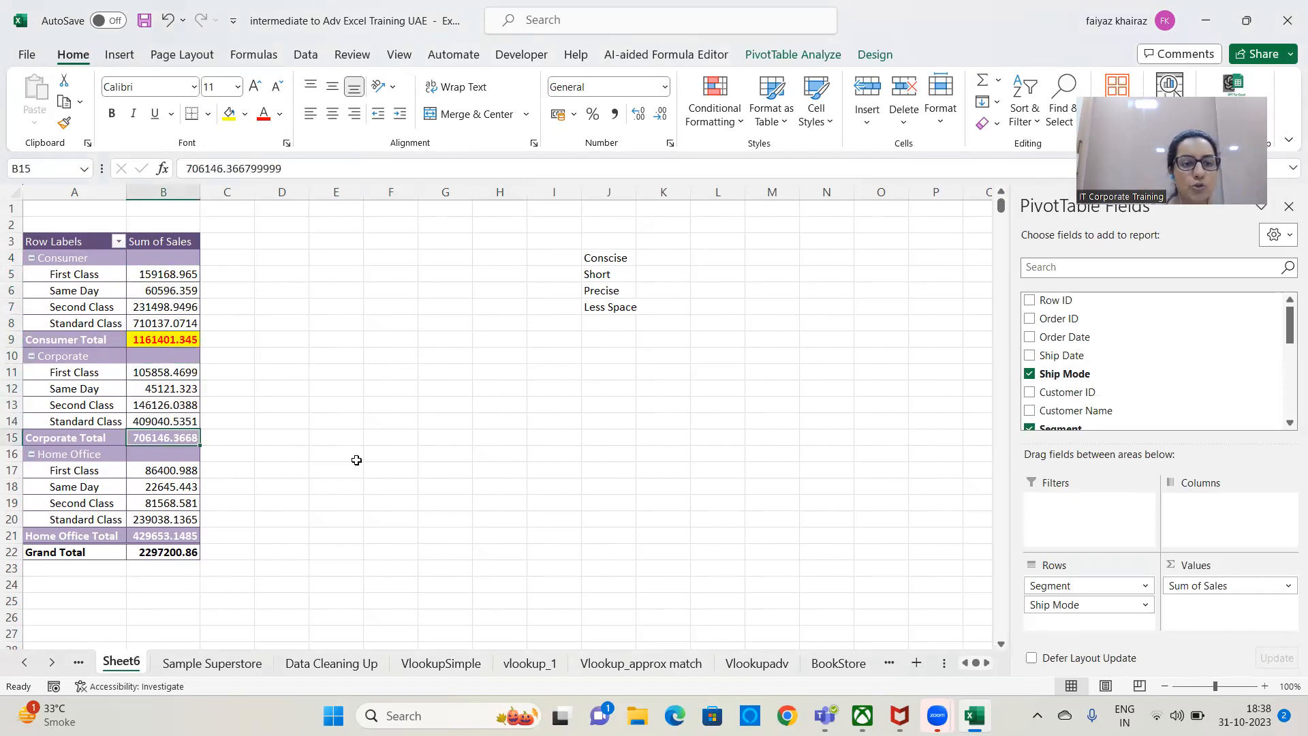
left_click_drag(155, 470, 160, 519)
left_click(163, 535)
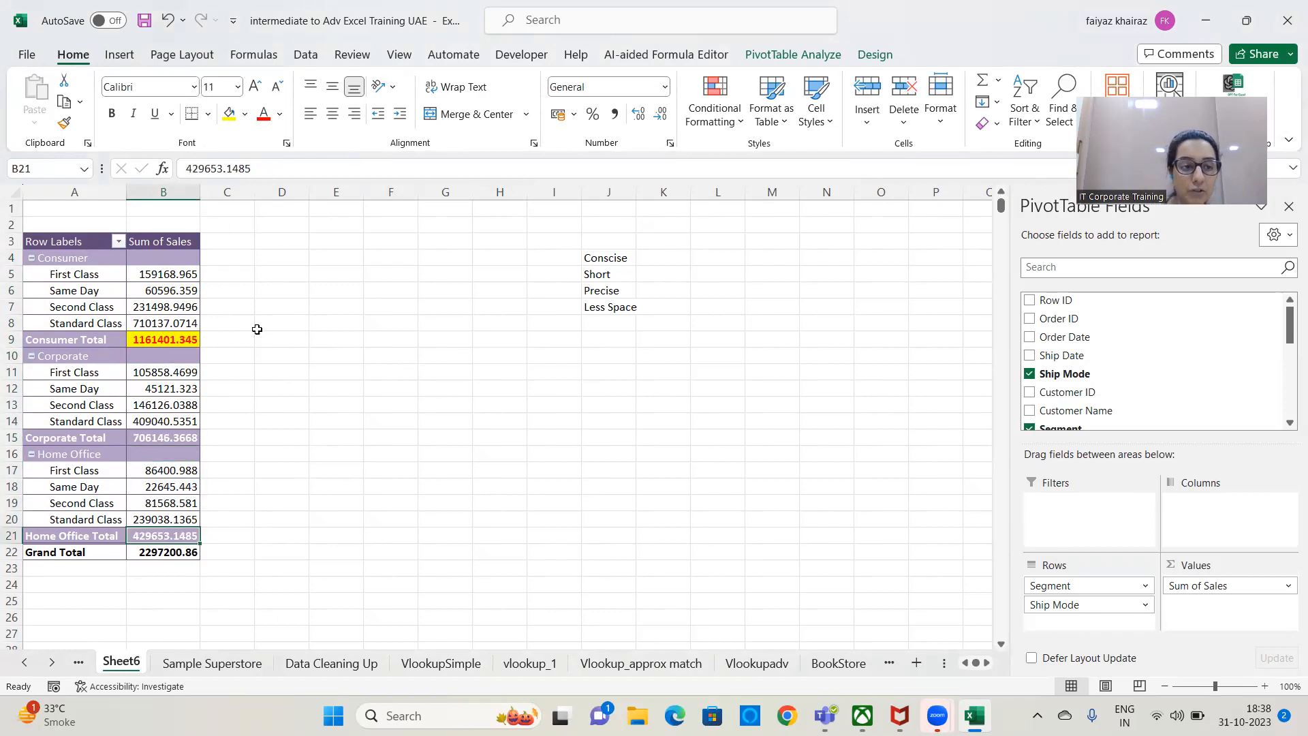
left_click_drag(133, 192, 148, 192)
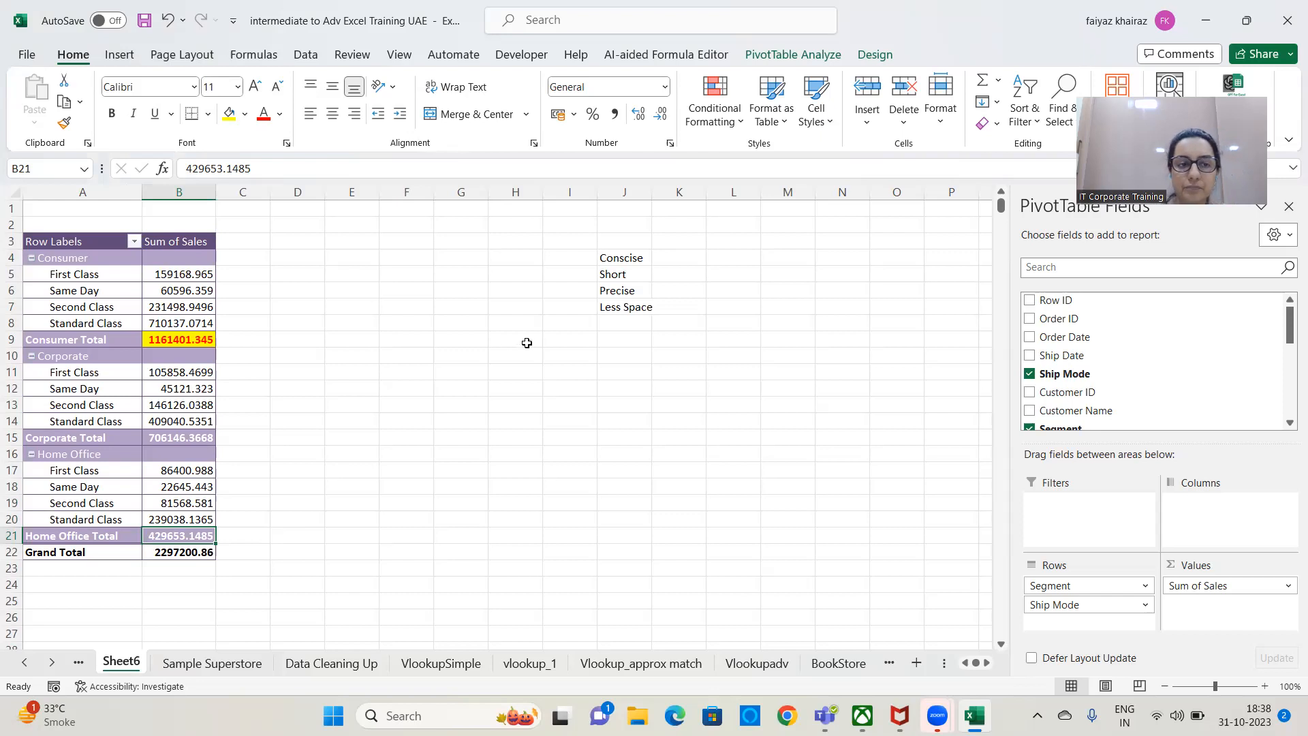
Set the PivotTable not to show subtotals and check the sales values of the segments.
left_click(811, 56)
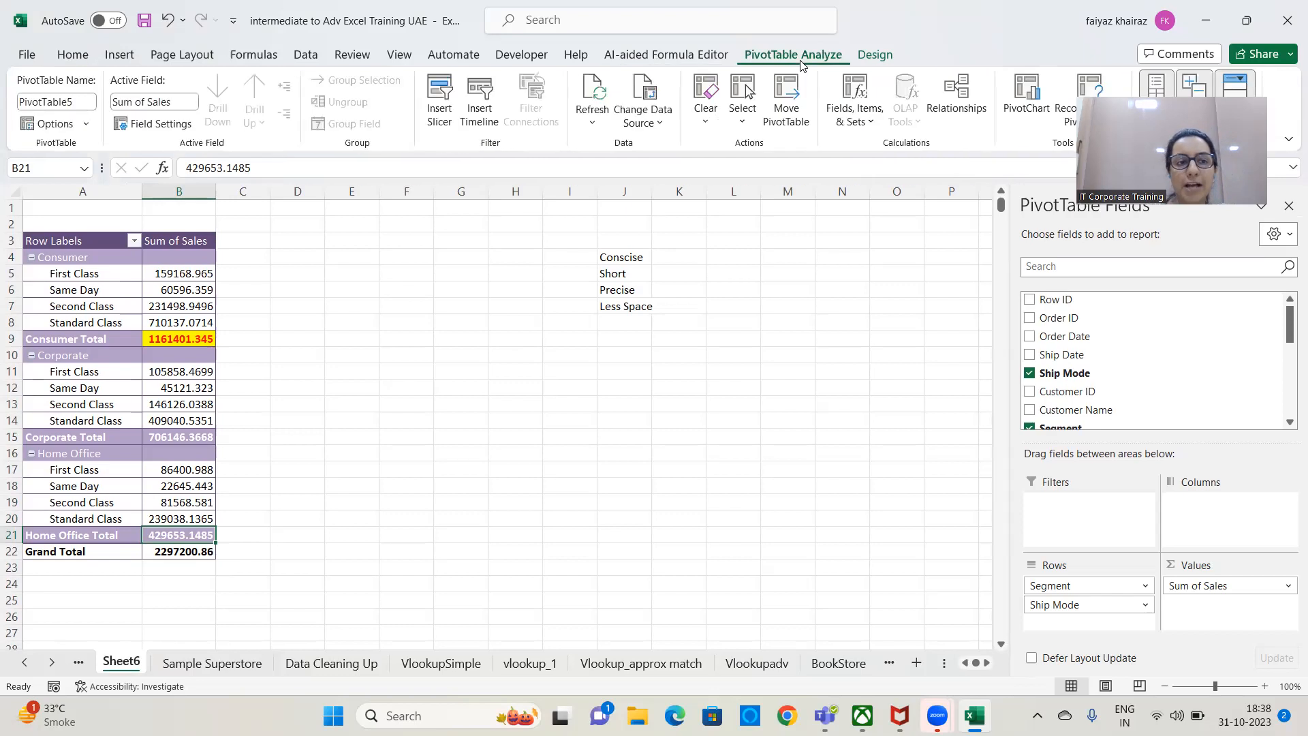
left_click(879, 57)
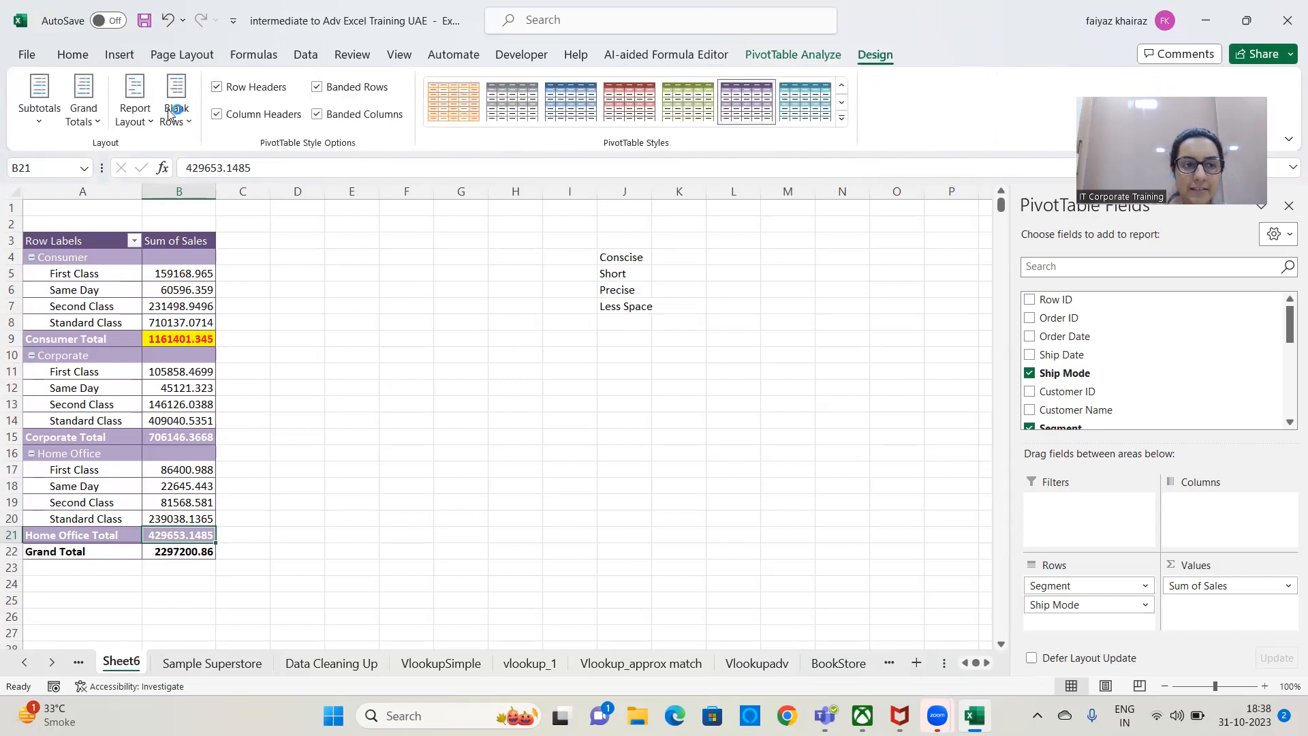
left_click(39, 120)
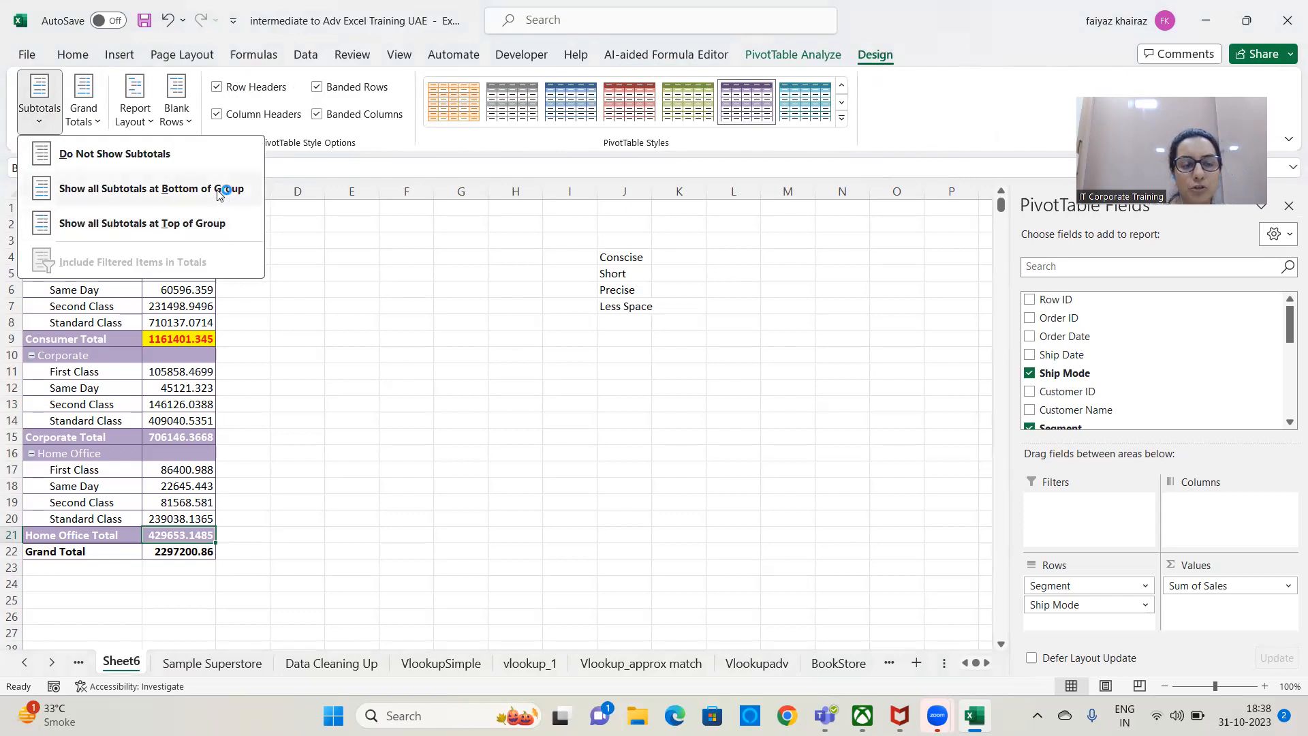
left_click(166, 155)
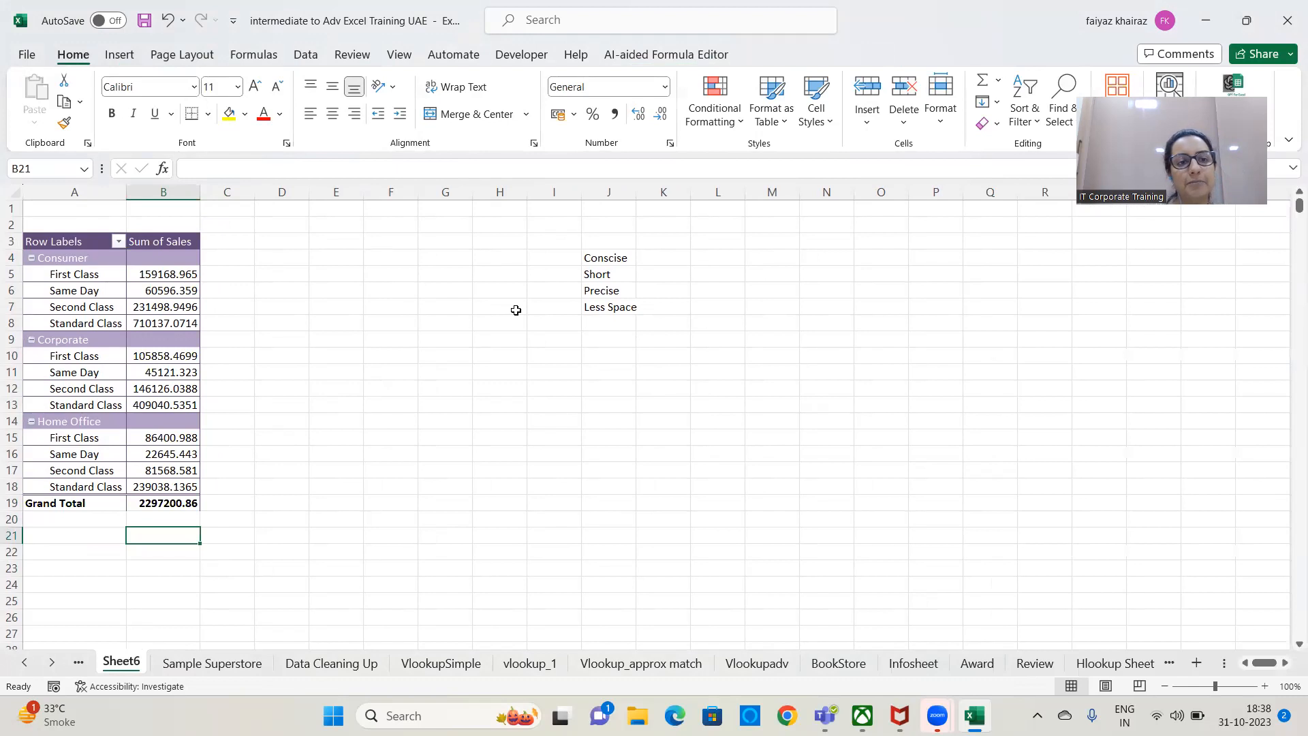
left_click(178, 388)
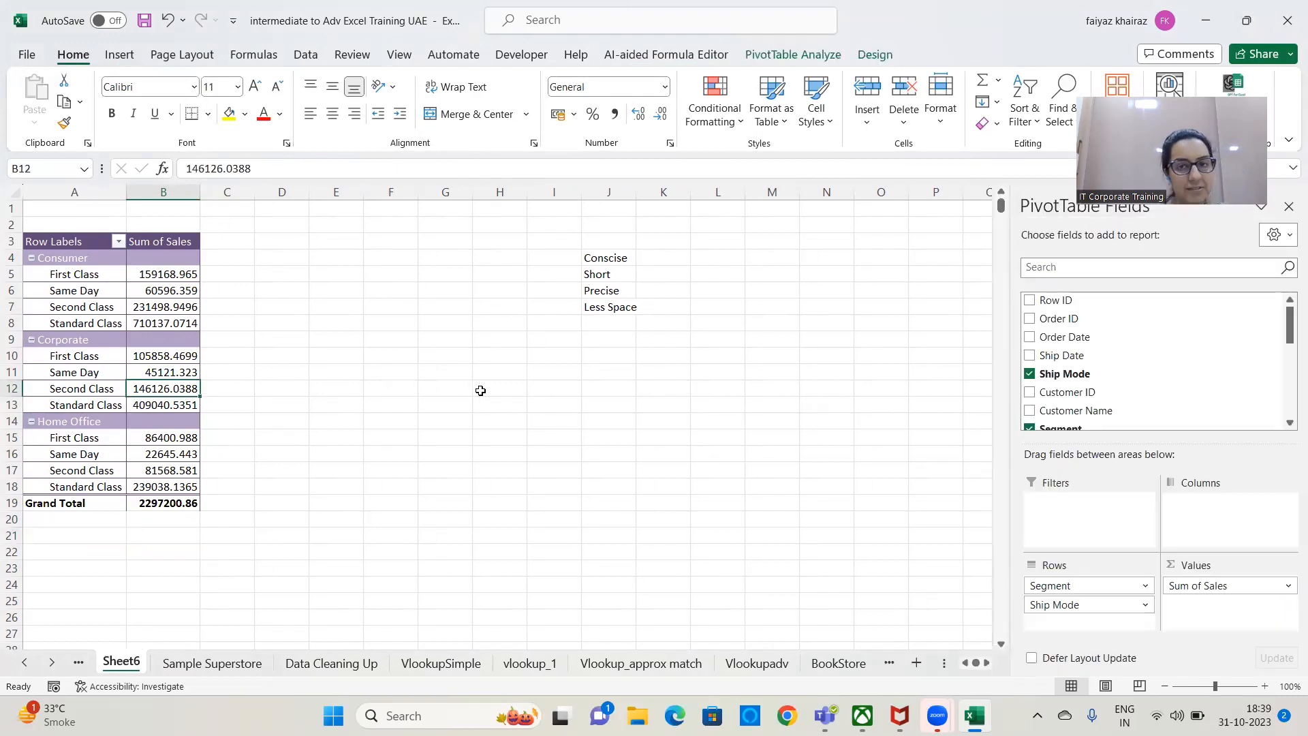
Show all subtotals at the top of each segment group in the PivotTable.
left_click(893, 55)
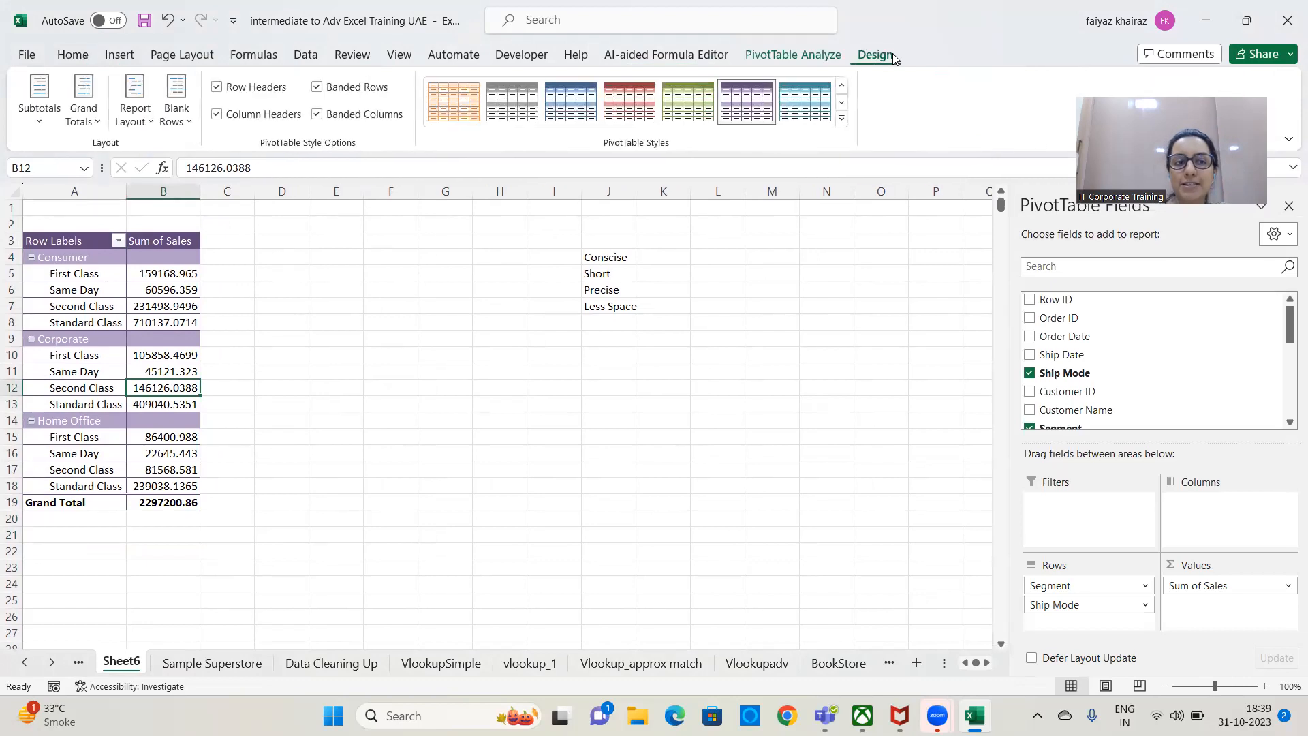
left_click(39, 121)
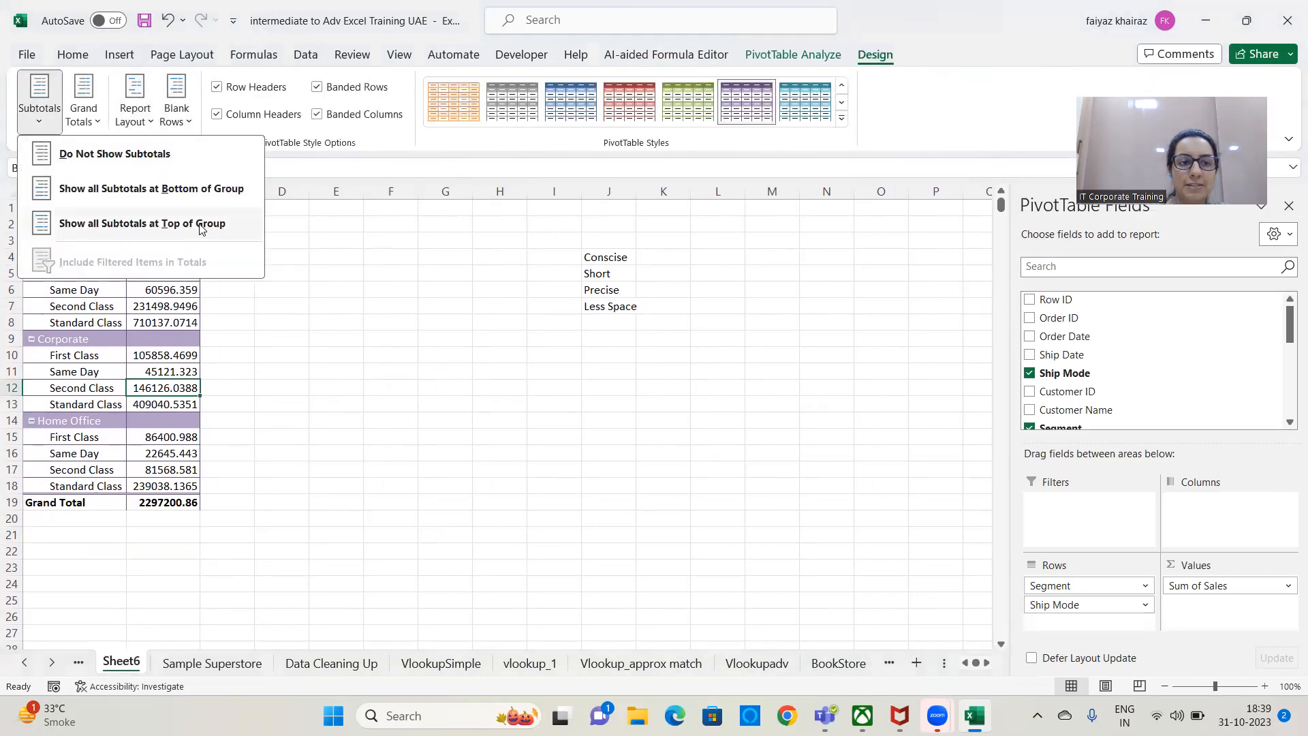
left_click(202, 229)
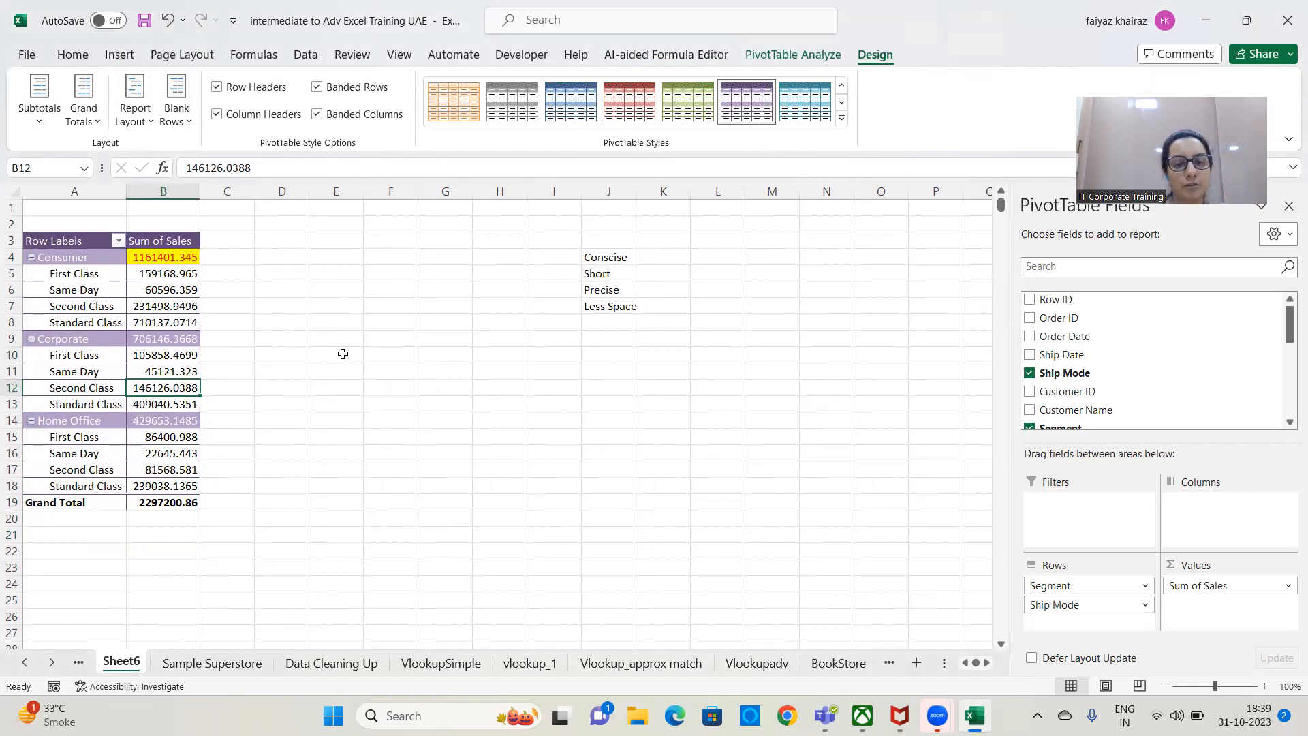
Enter the note "Sub total at the Top Group - Default Setting" in cell J10.
left_click(601, 358)
type("Subtotal at the")
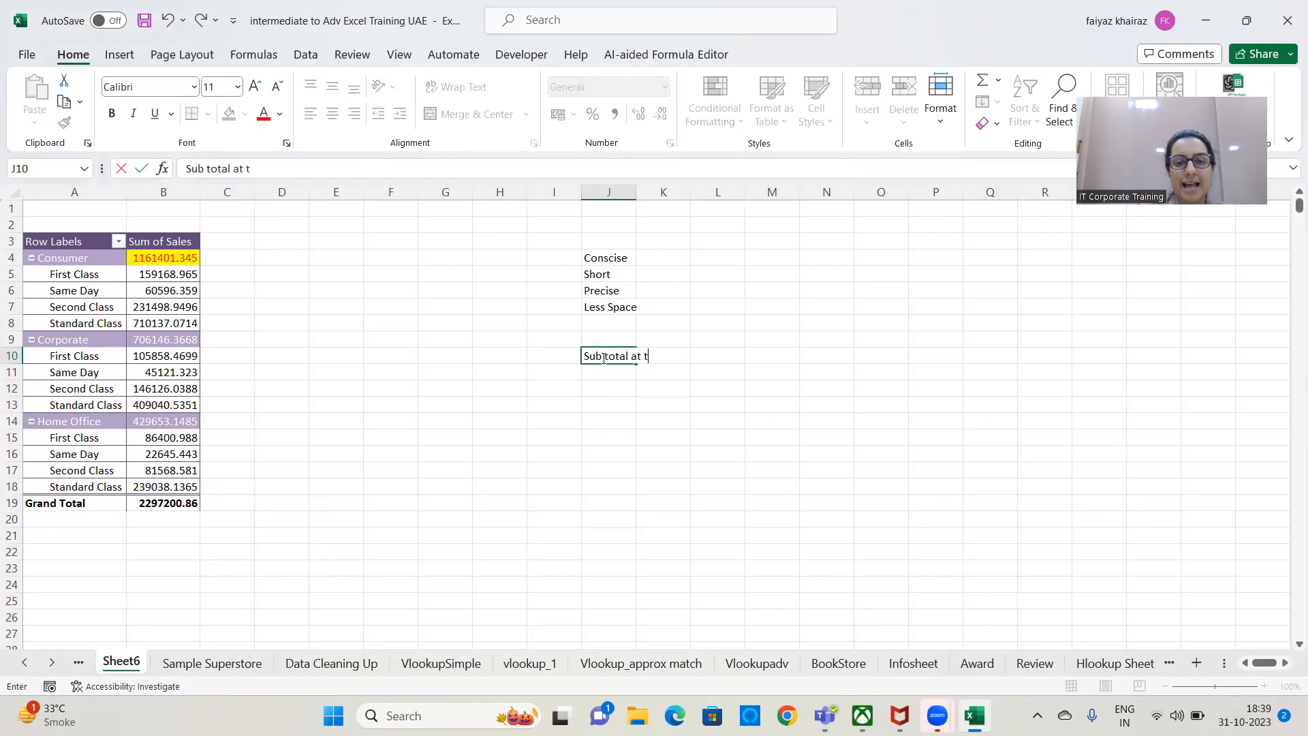
type(" Top Group - Default Setting")
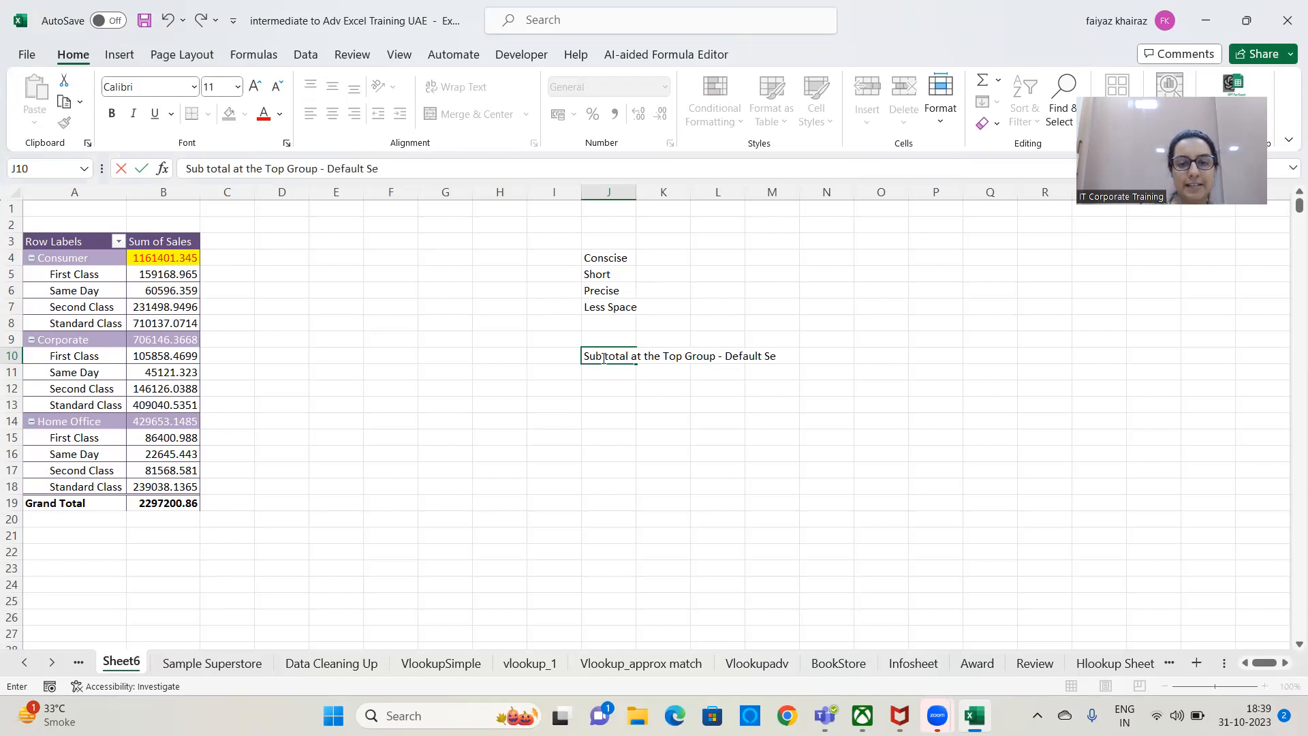
key("Return")
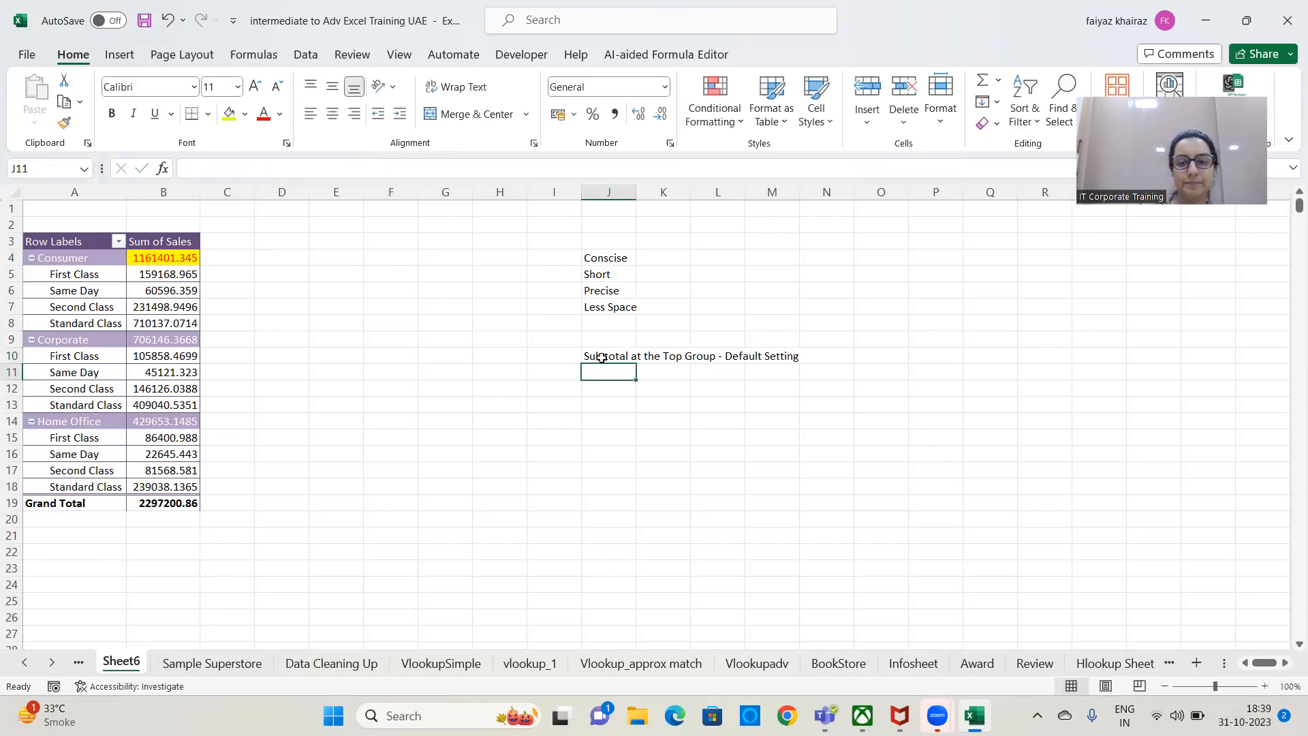
Switch the PivotTable to show all subtotals at the bottom of each group.
left_click(84, 321)
left_click(874, 55)
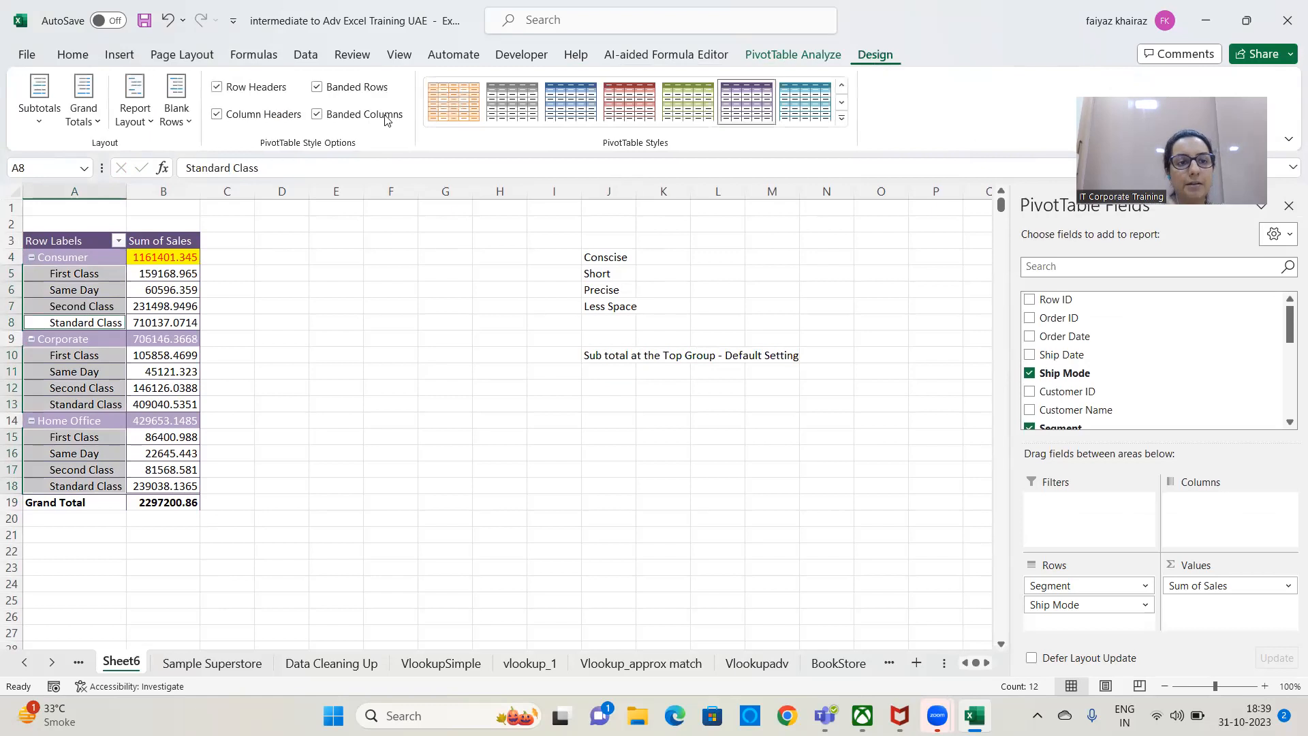
left_click(46, 131)
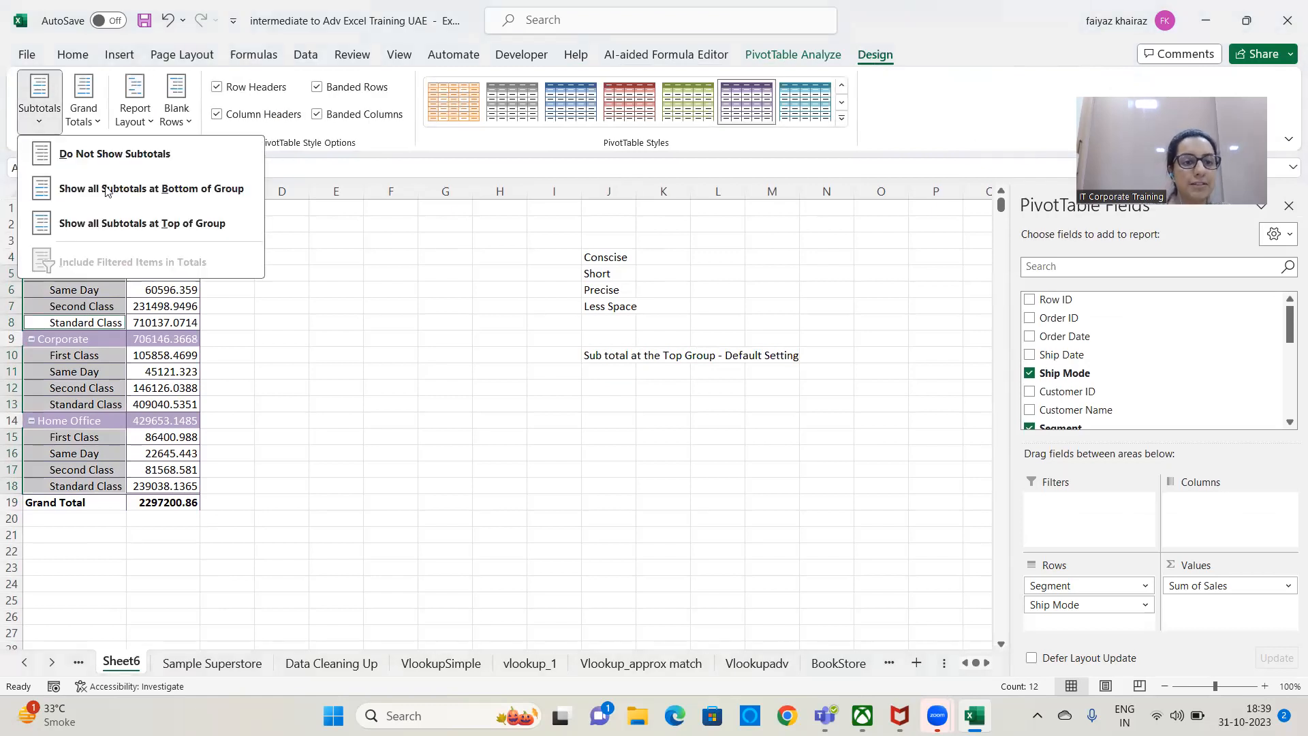
left_click(231, 191)
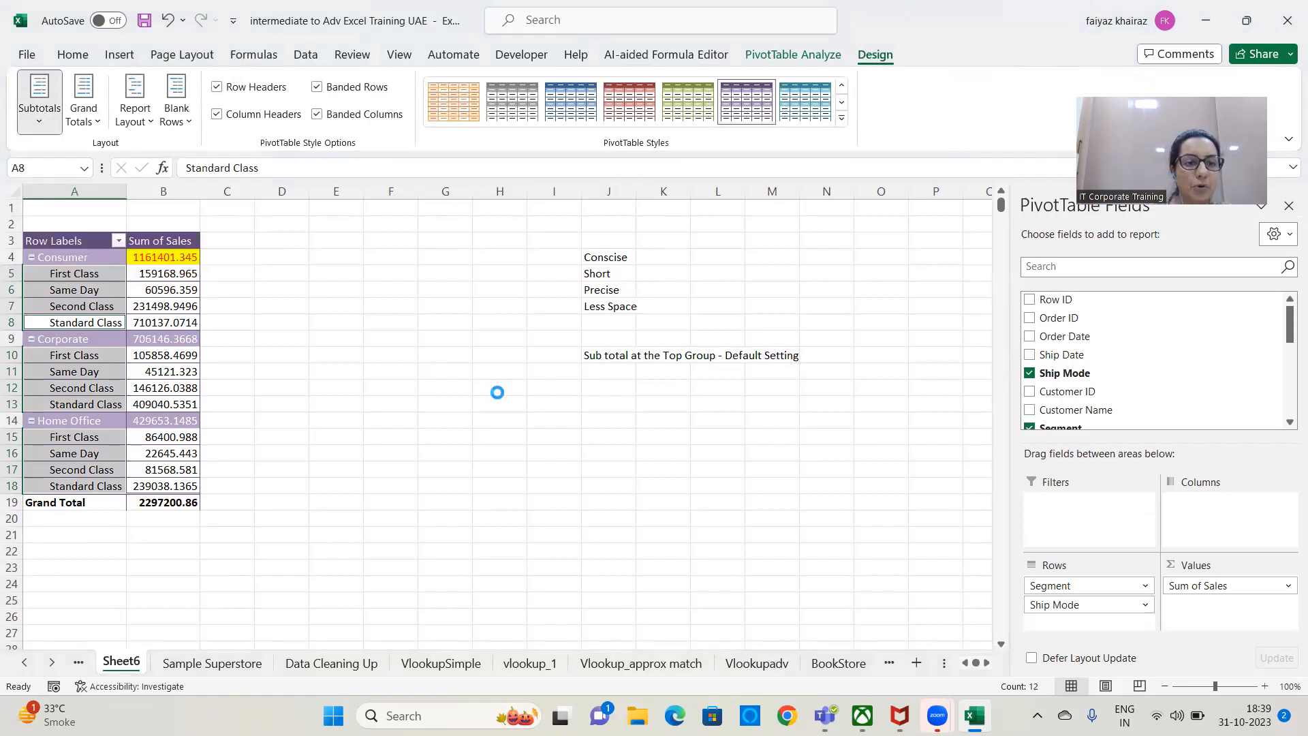
left_click(442, 433)
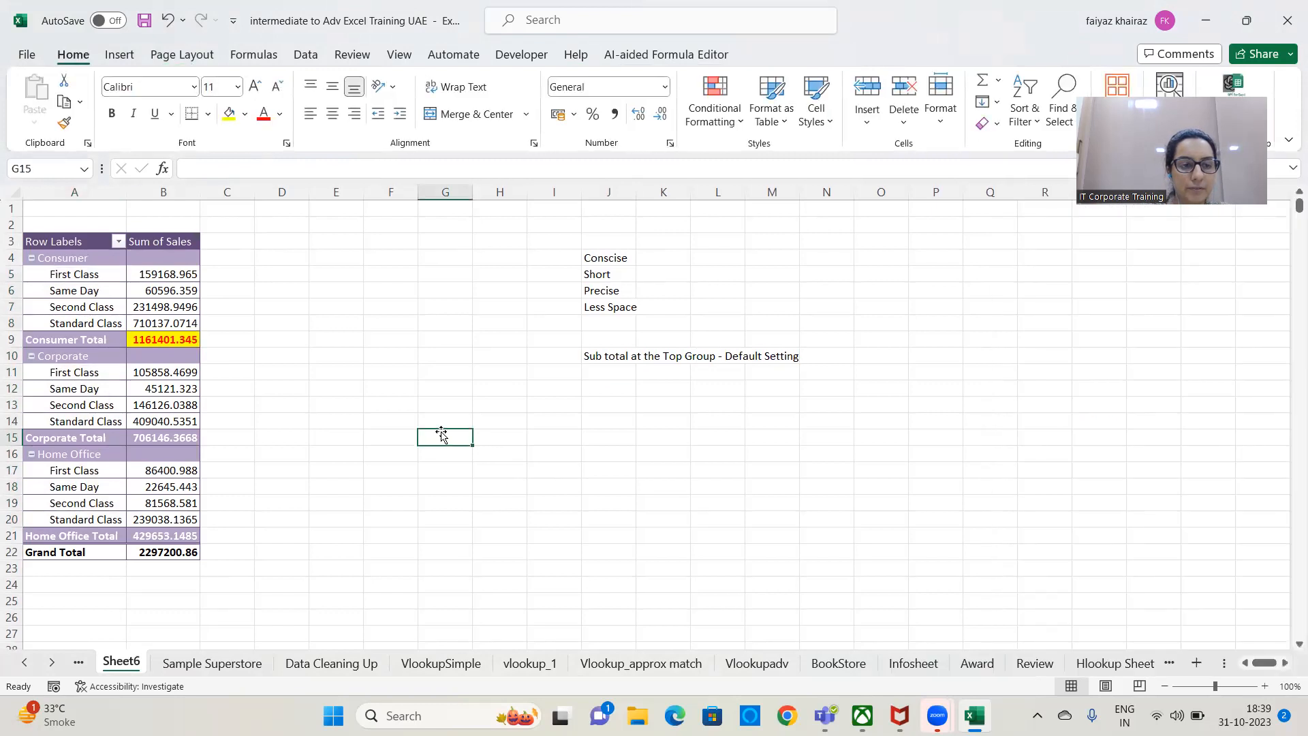
left_click(160, 403)
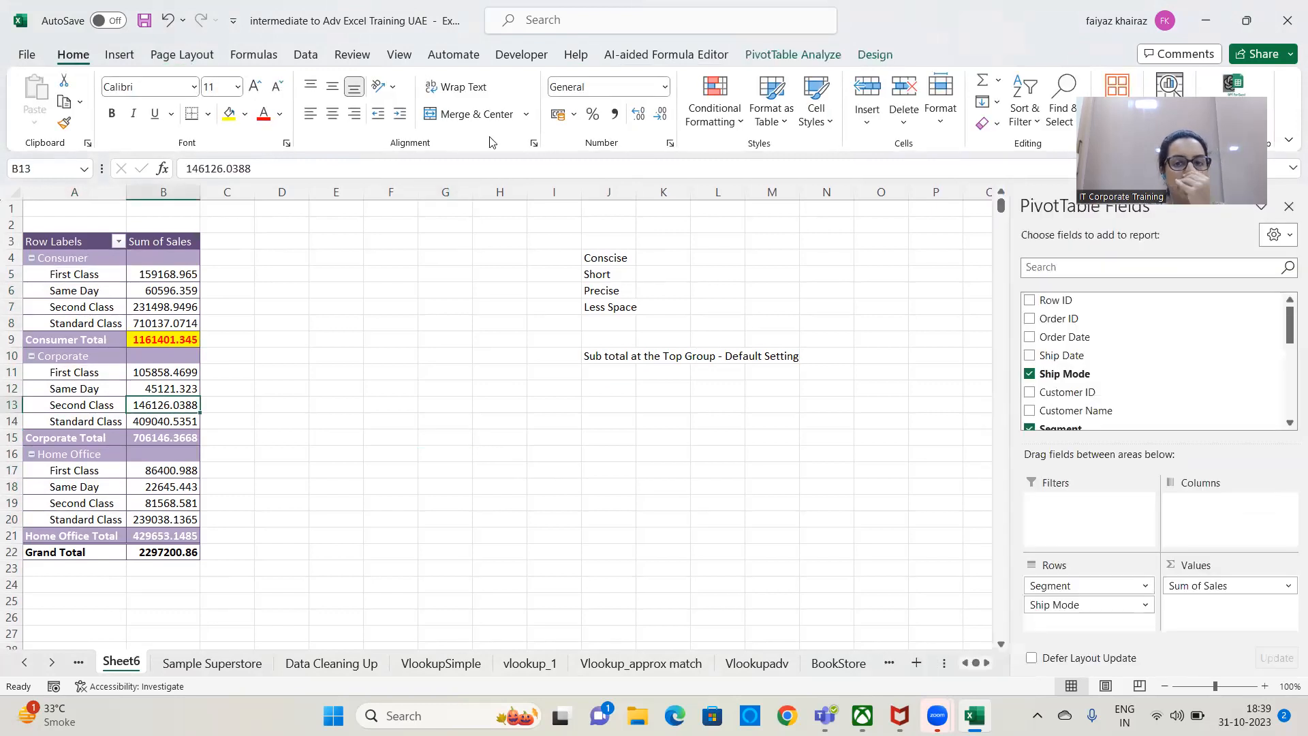
Highlight the Grand Total value in B22 with an orange fill and red font.
left_click(877, 53)
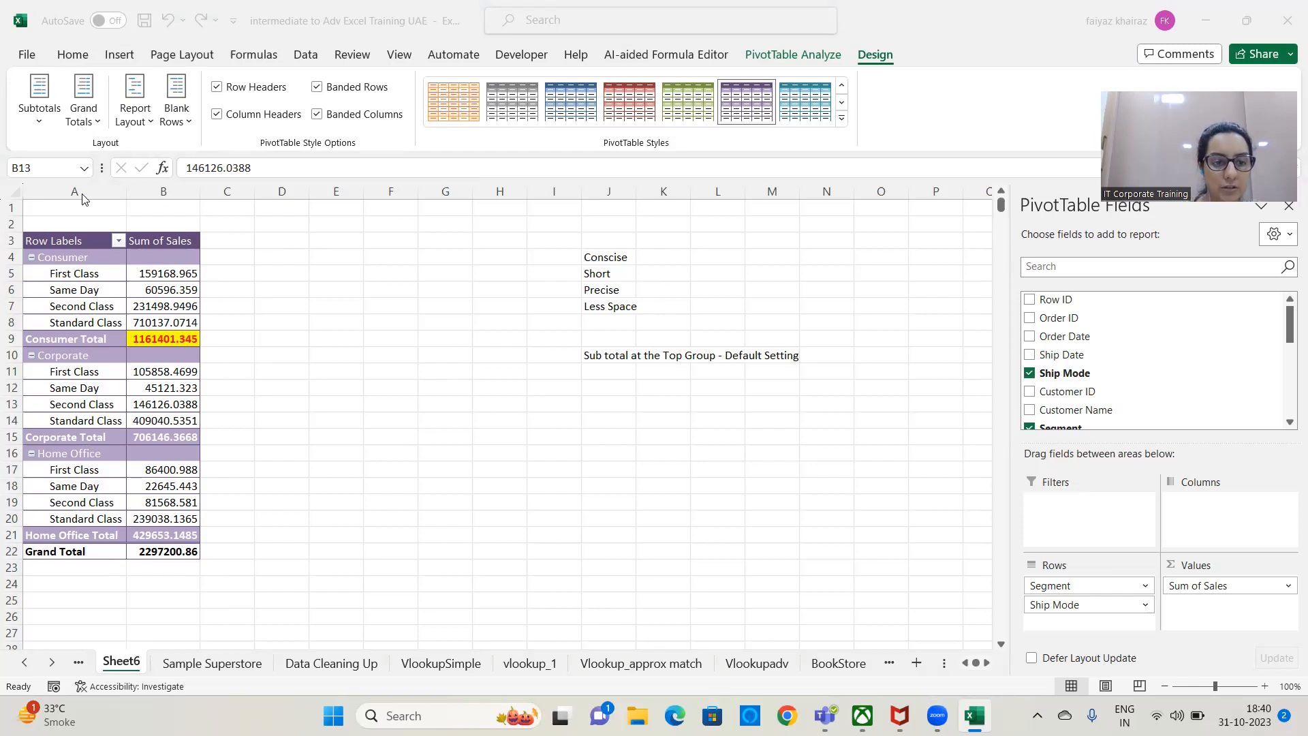
left_click(157, 555)
left_click(157, 555)
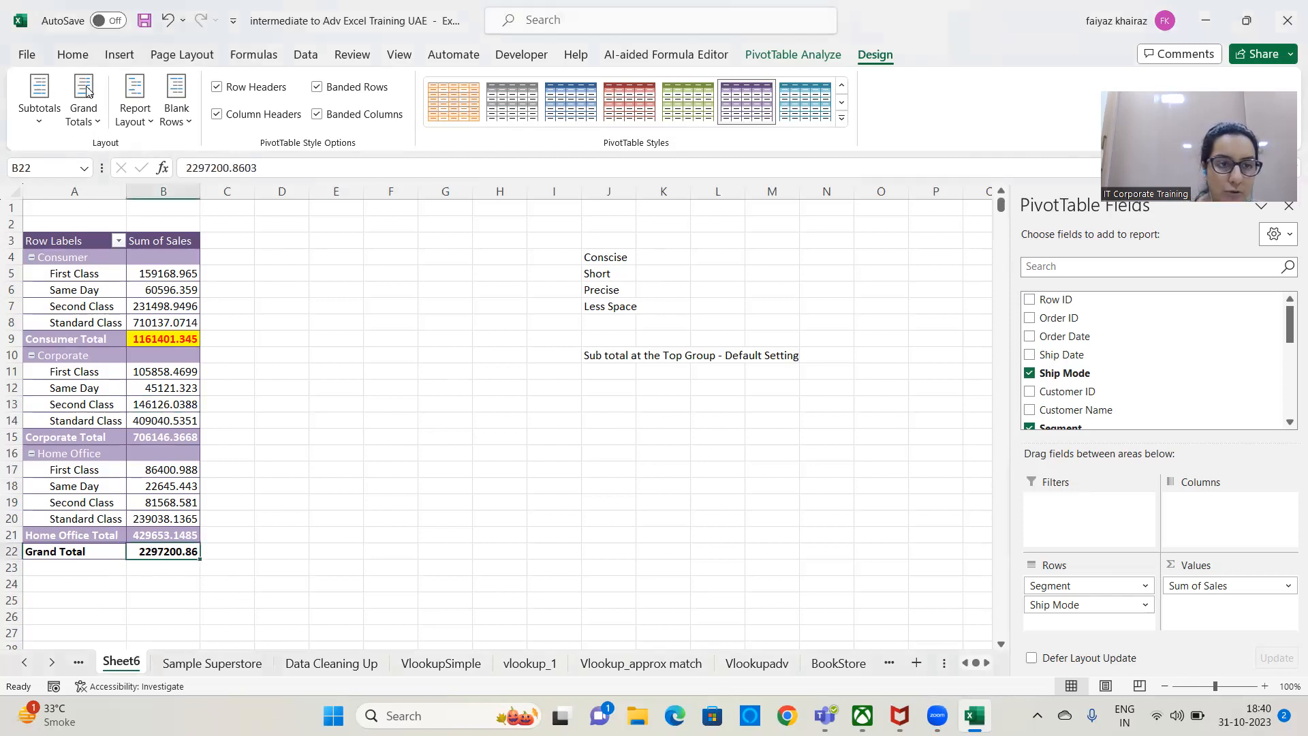
left_click(72, 55)
left_click(245, 115)
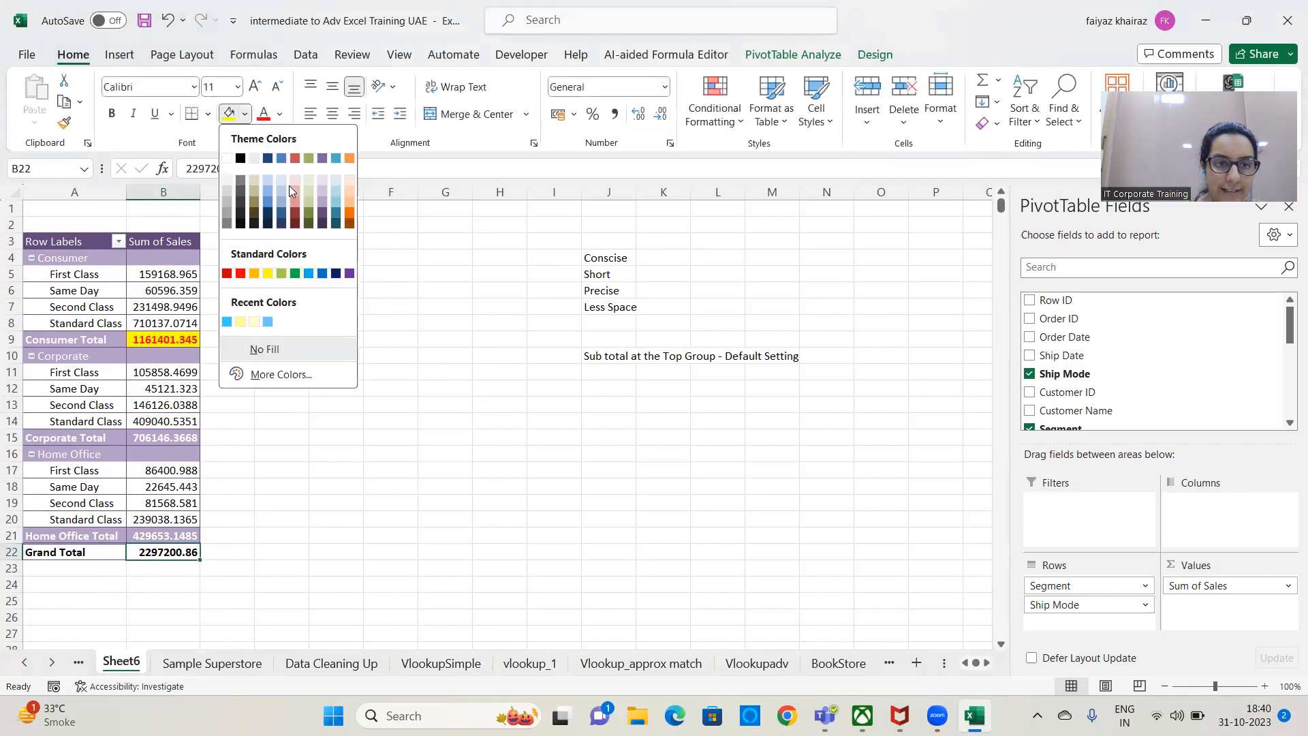
left_click(303, 157)
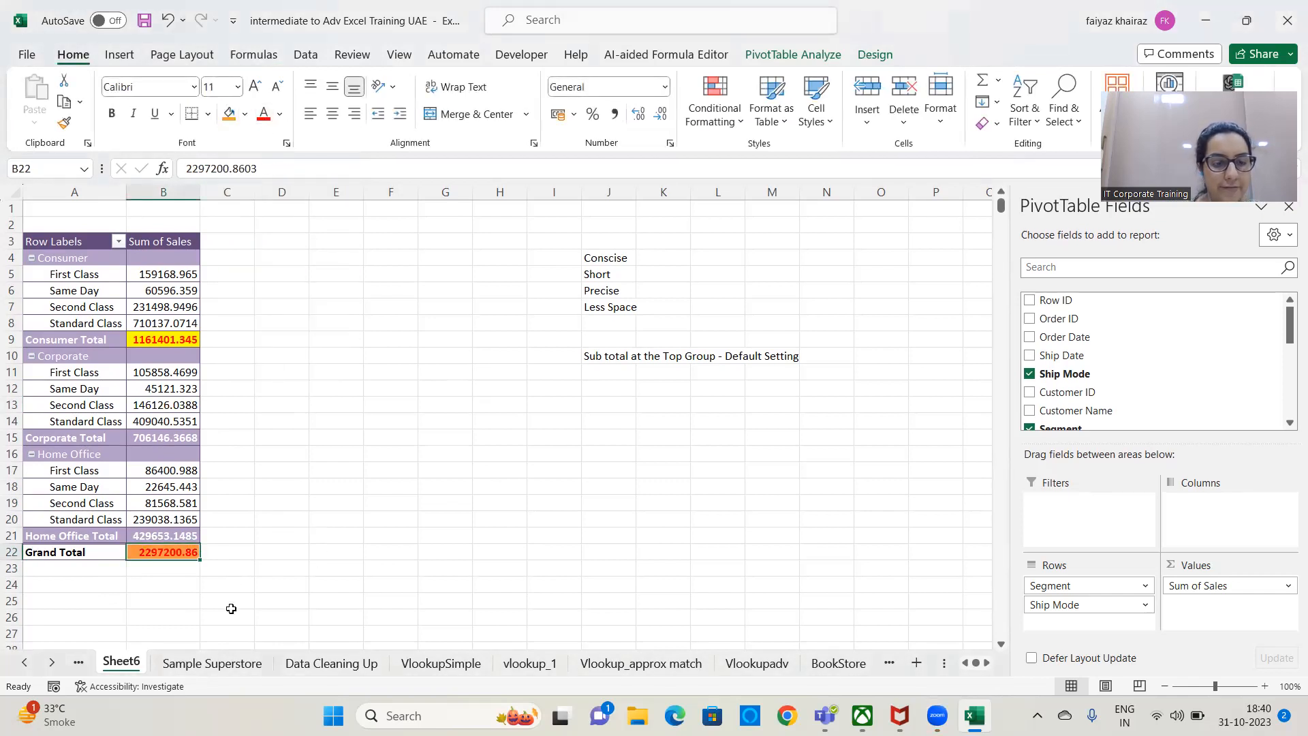
left_click(227, 608)
left_click(182, 549)
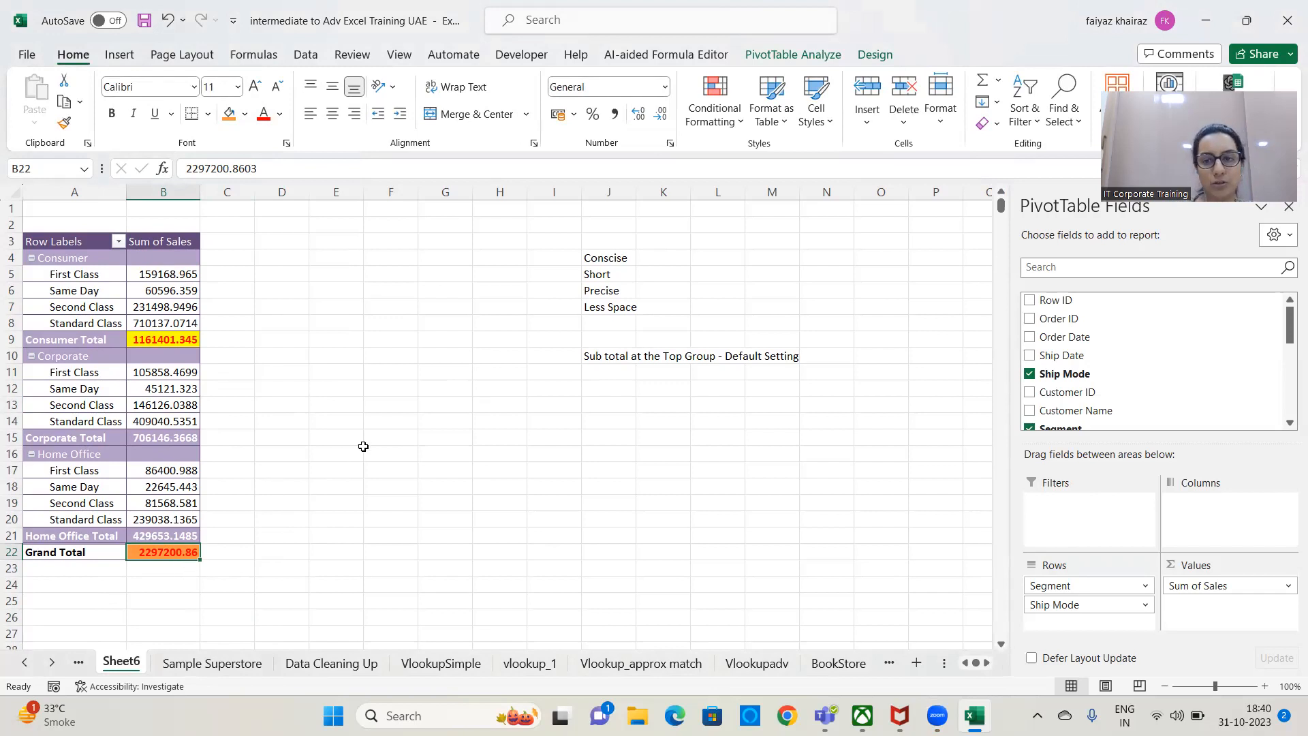
Add the Category field to the Columns area of the PivotTable.
scroll(1090, 381, "down", 2)
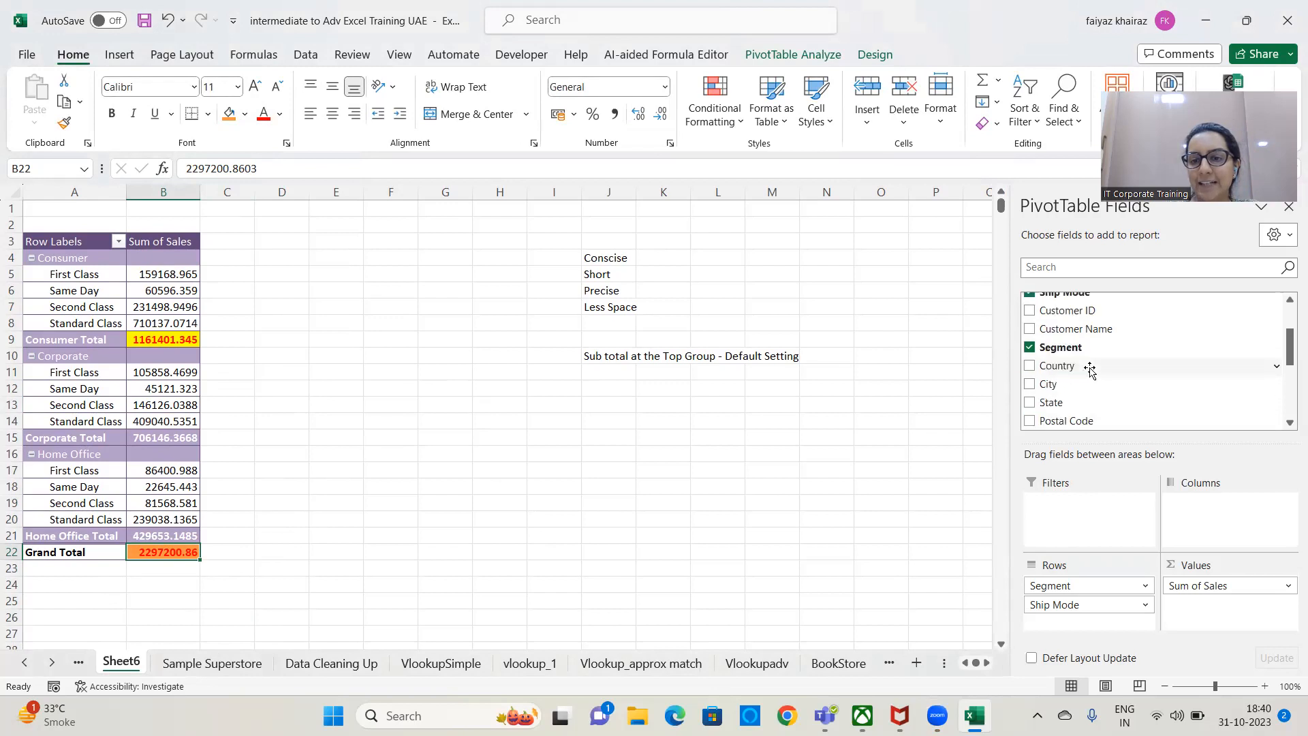
scroll(1085, 409, "down", 1)
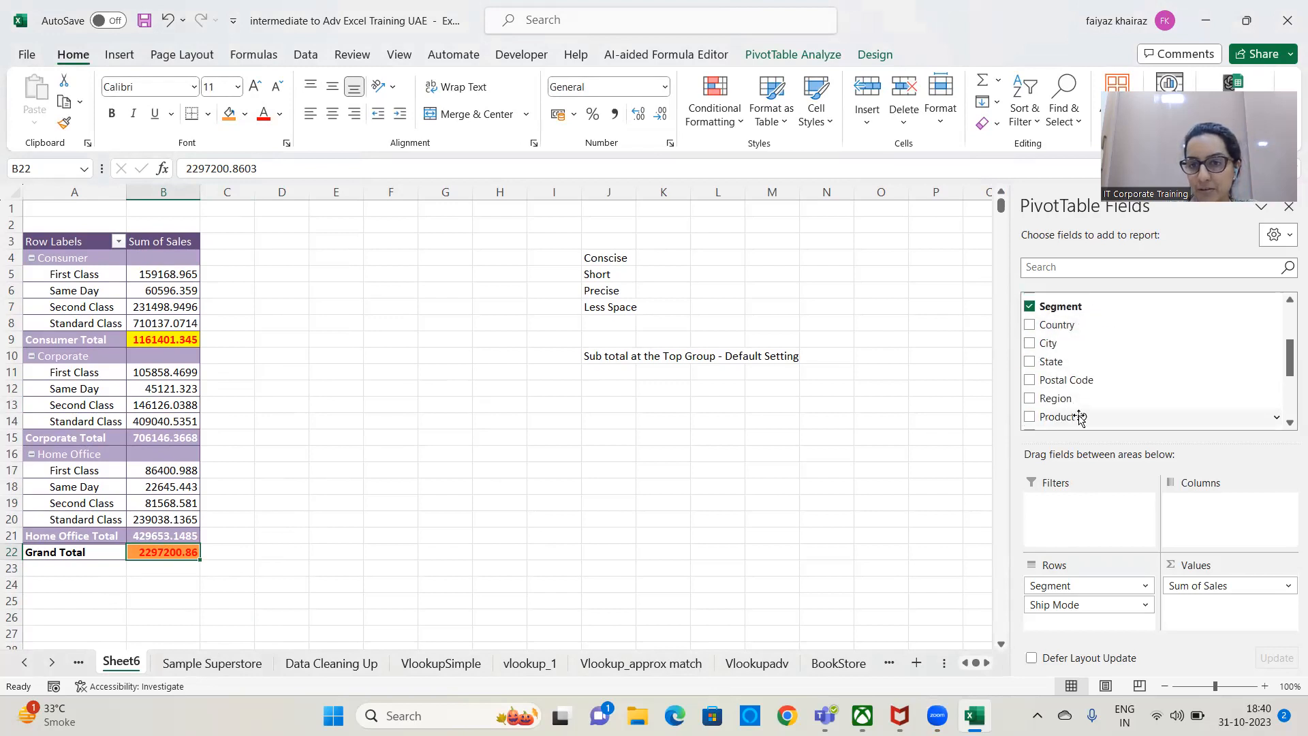
scroll(1079, 413, "down", 3)
scroll(1073, 374, "up", 2)
left_click_drag(1068, 372, 1223, 512)
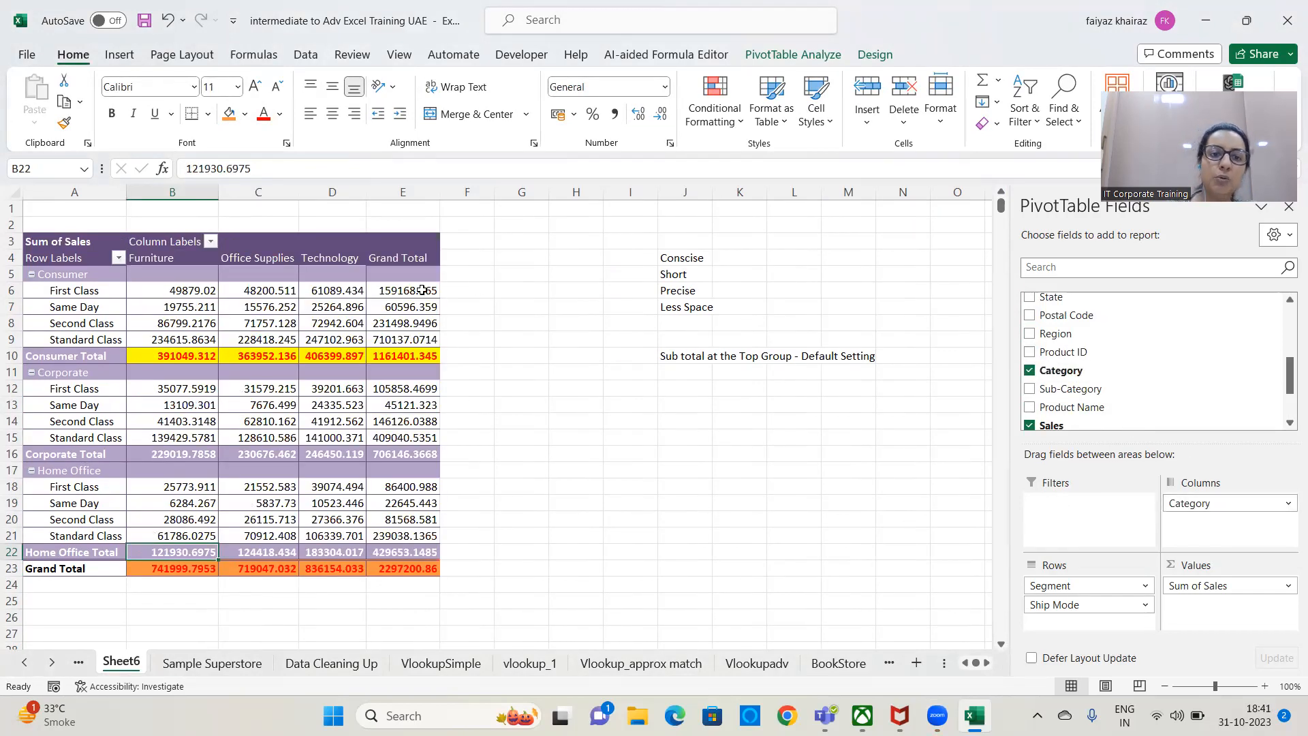
Fill the whole Grand Total column E with orange.
mouse_move(412, 288)
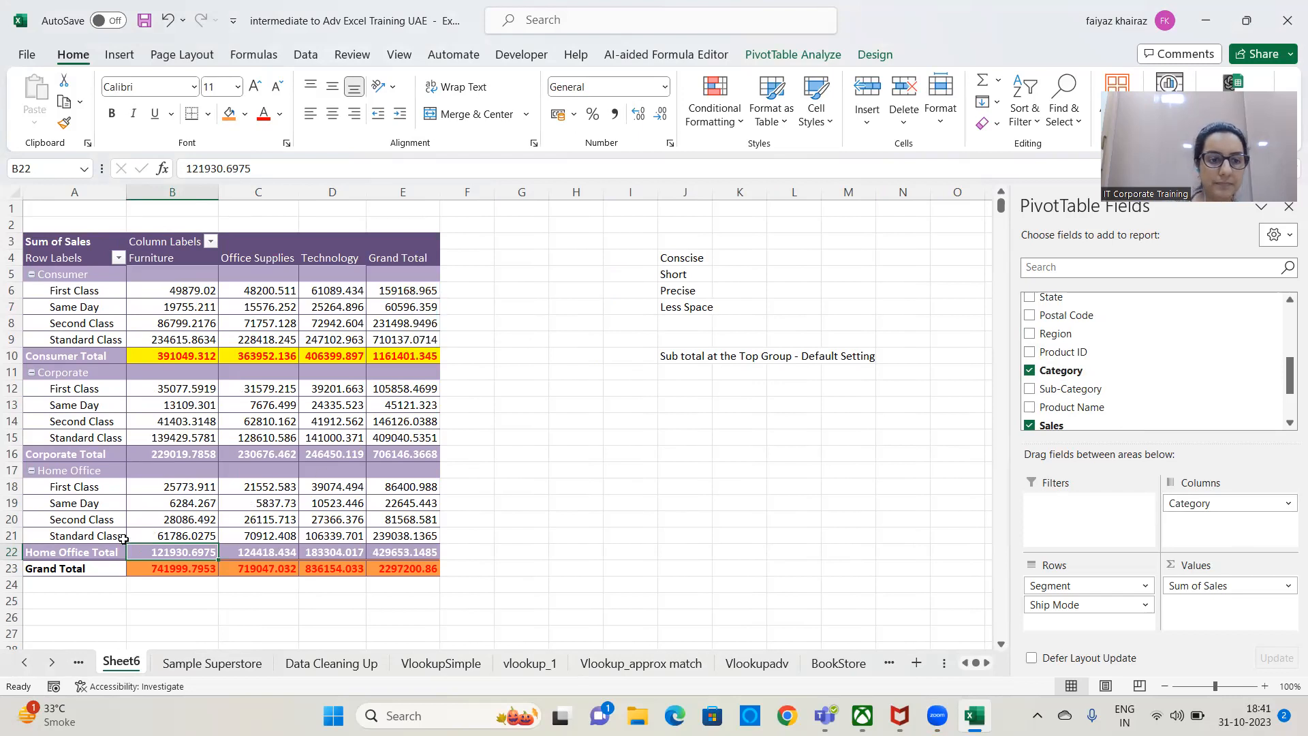
left_click(36, 571)
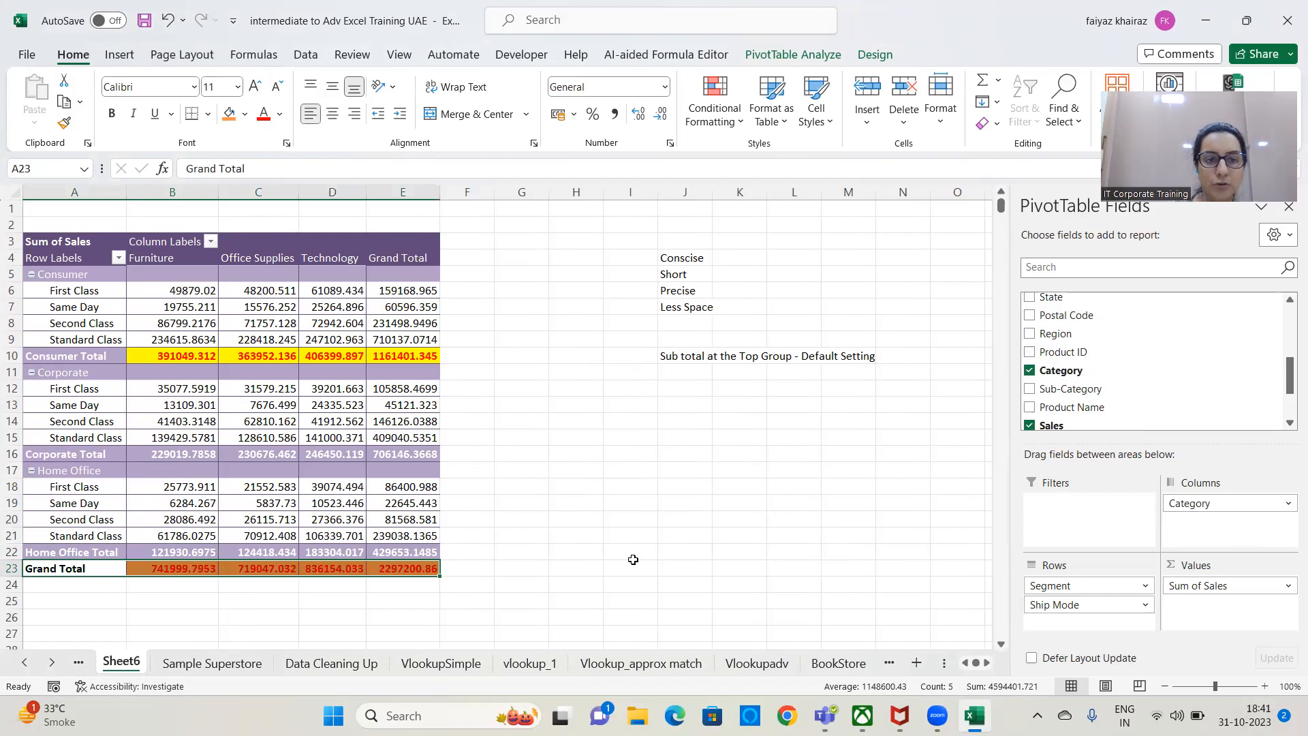
left_click(417, 193)
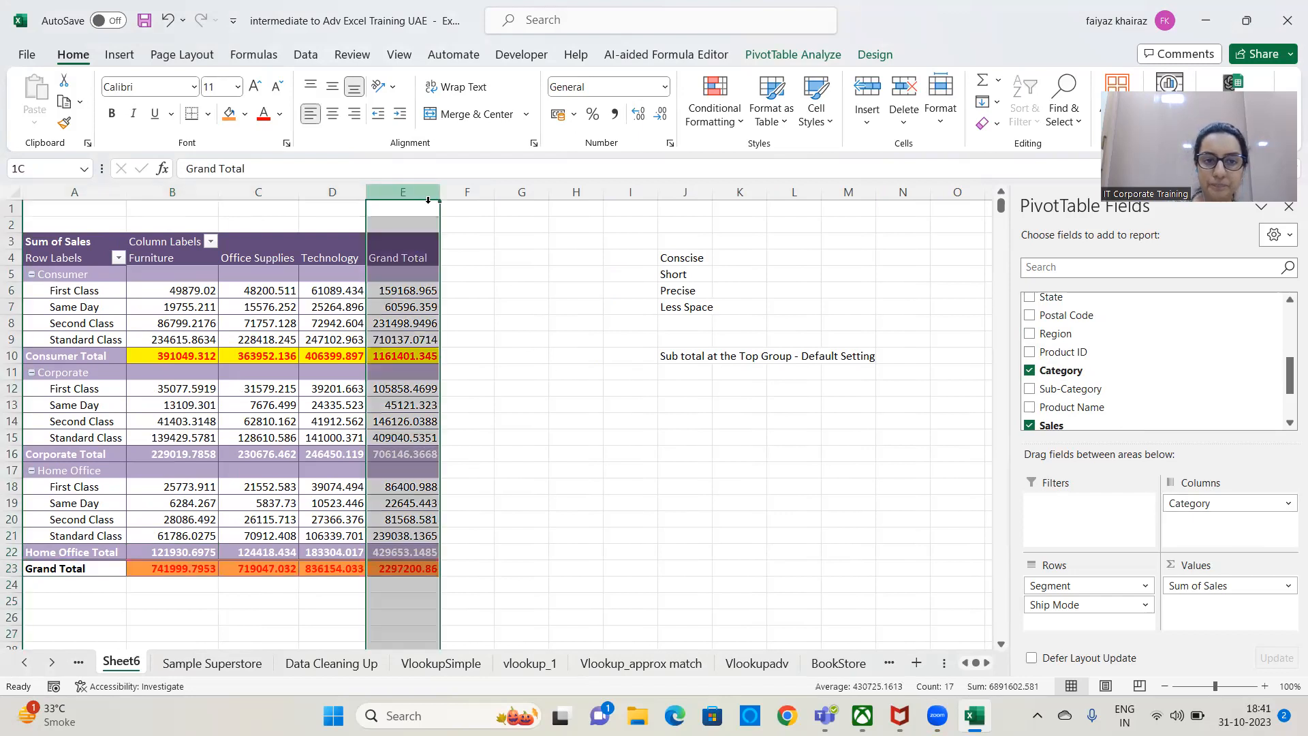
left_click(232, 116)
left_click(578, 406)
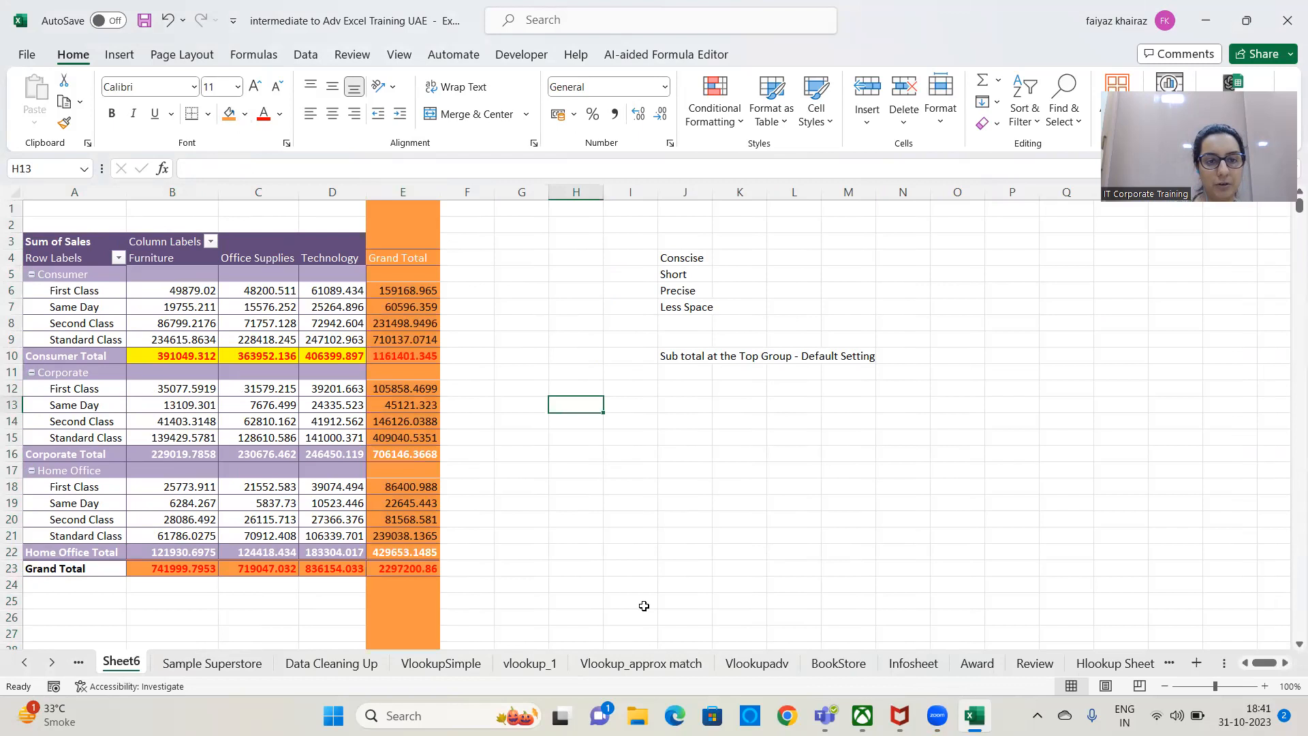
Turn the PivotTable's grand totals off for rows and columns.
left_click(276, 340)
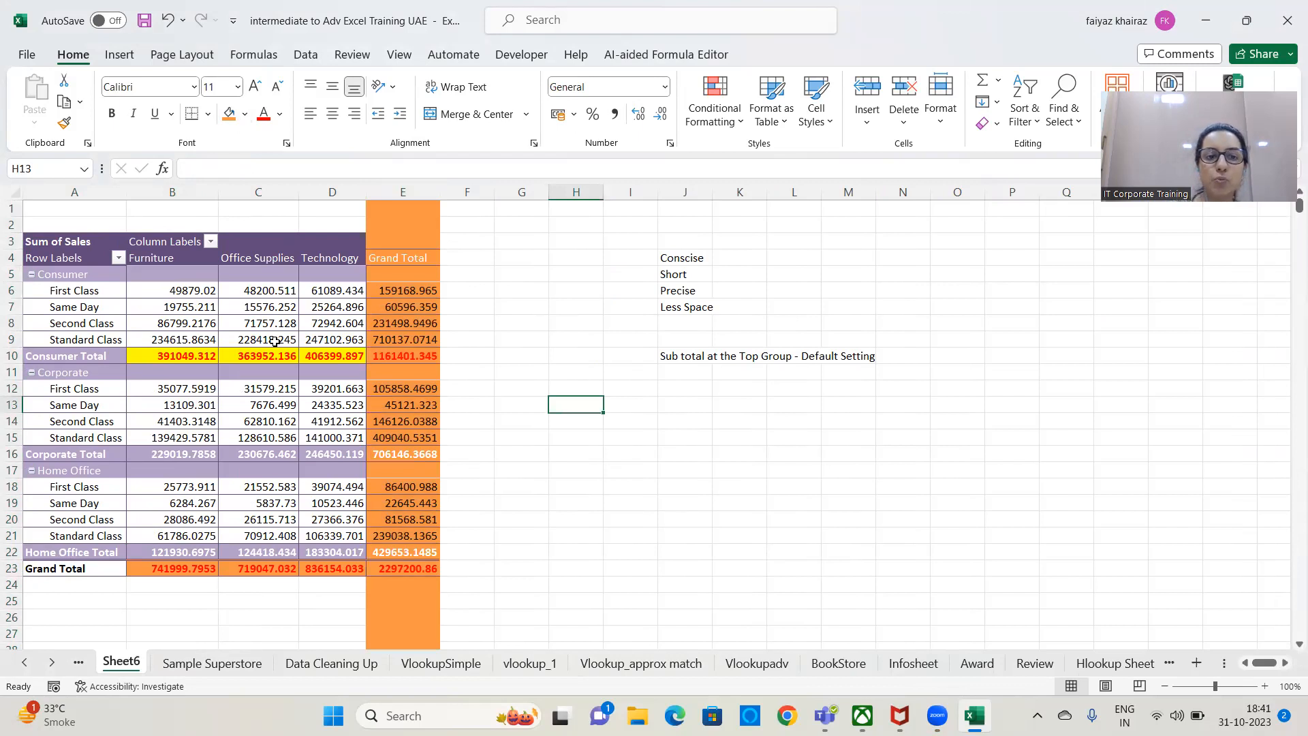
left_click(875, 53)
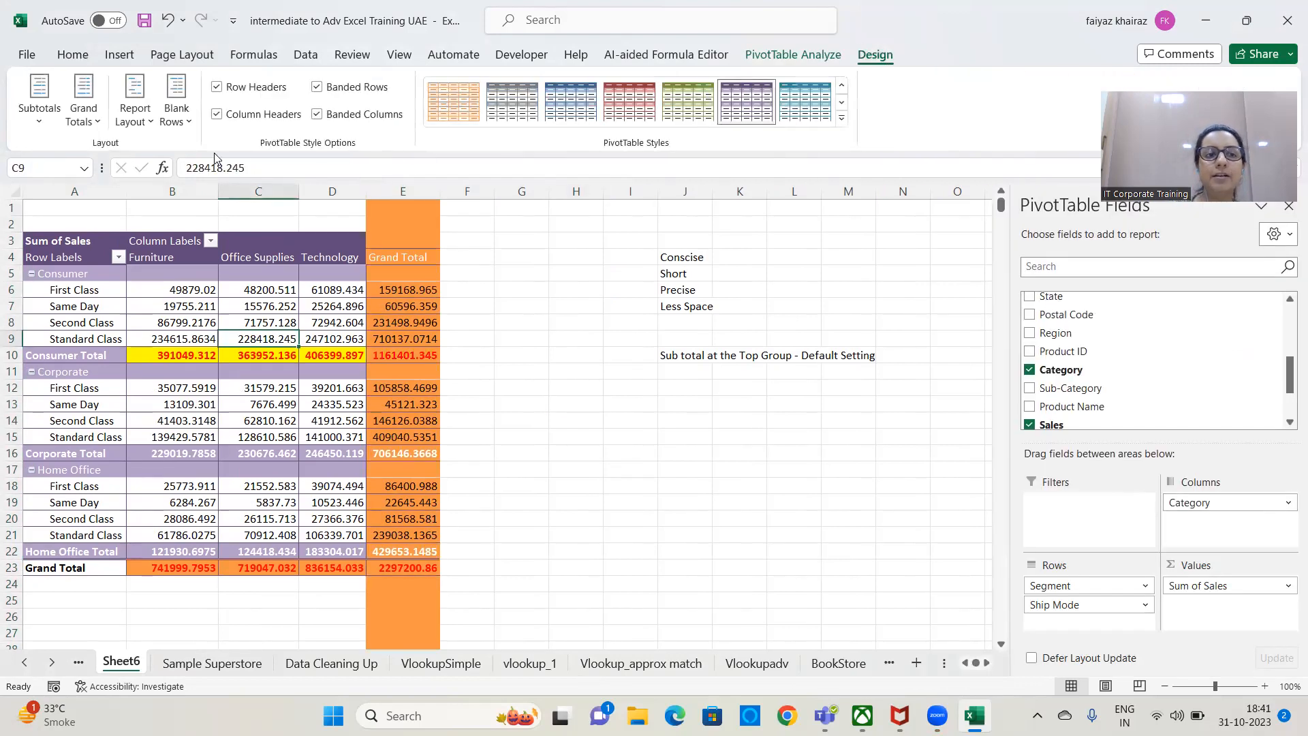
left_click(97, 121)
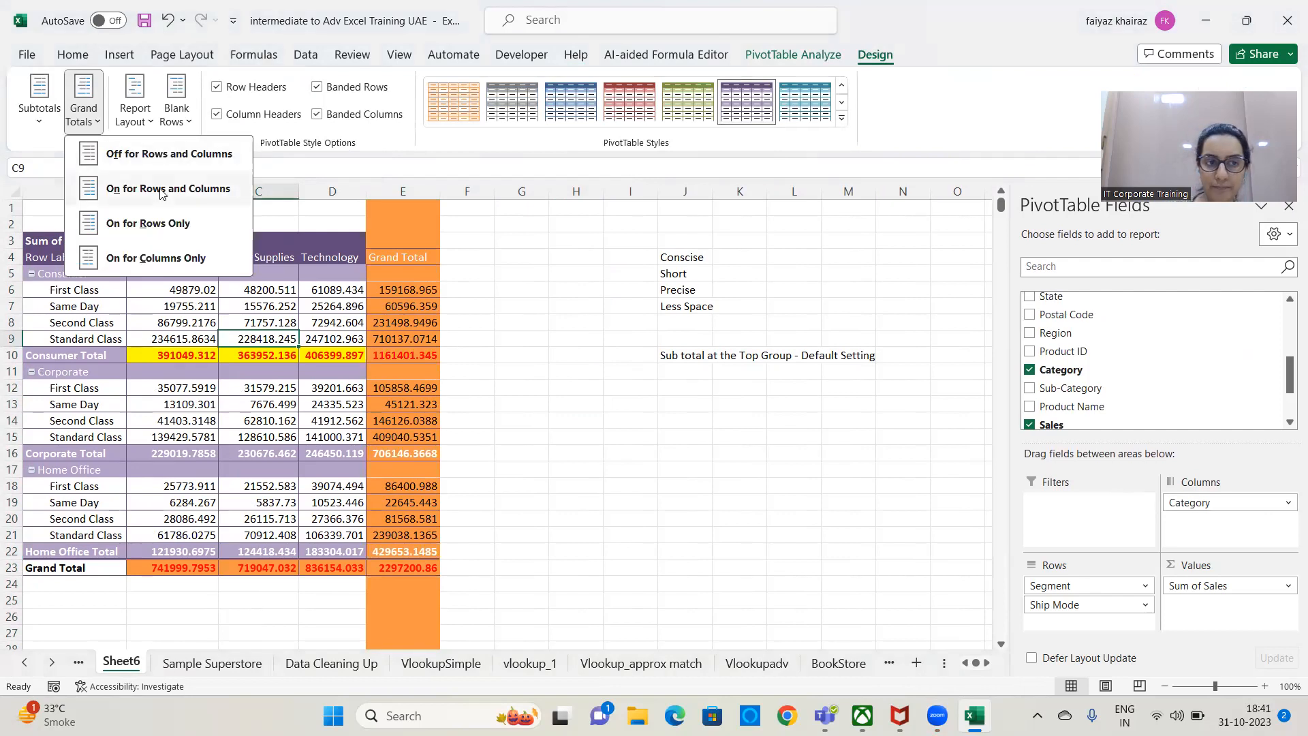
left_click(176, 156)
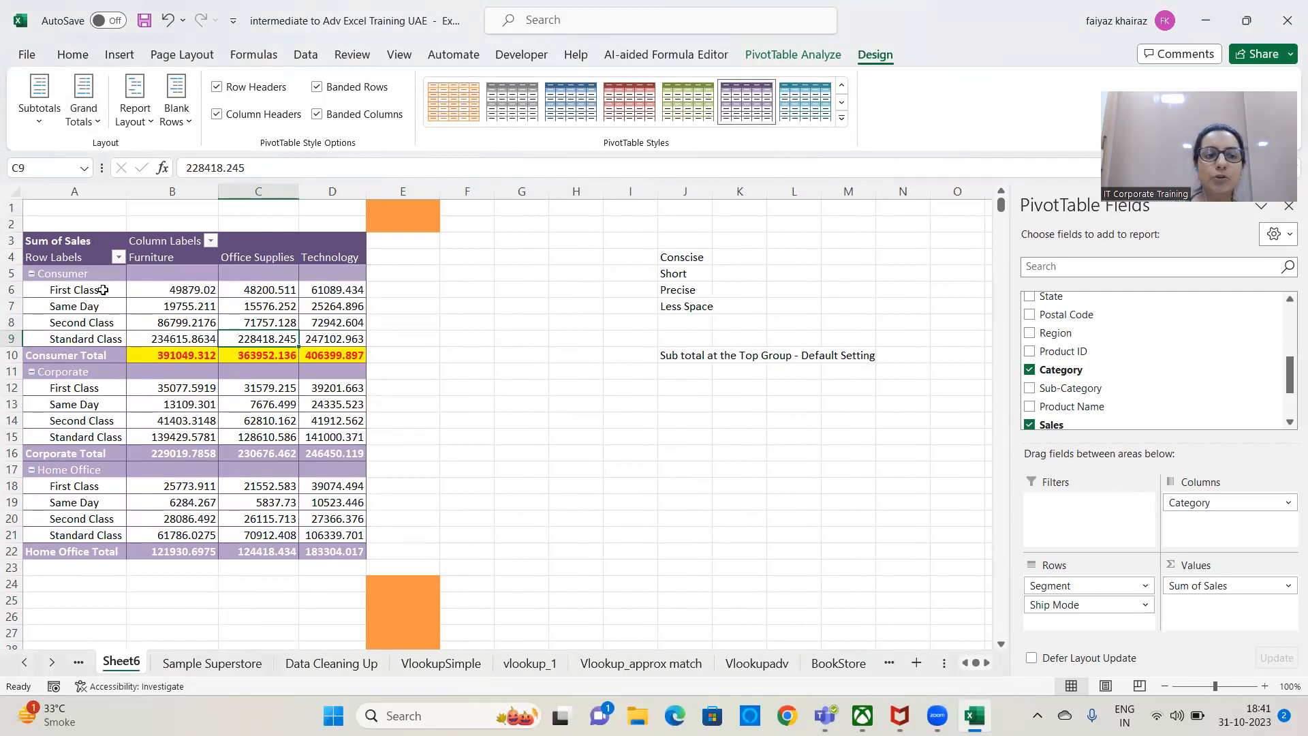
Turn the grand totals back on for both rows and columns.
left_click_drag(103, 289, 395, 292)
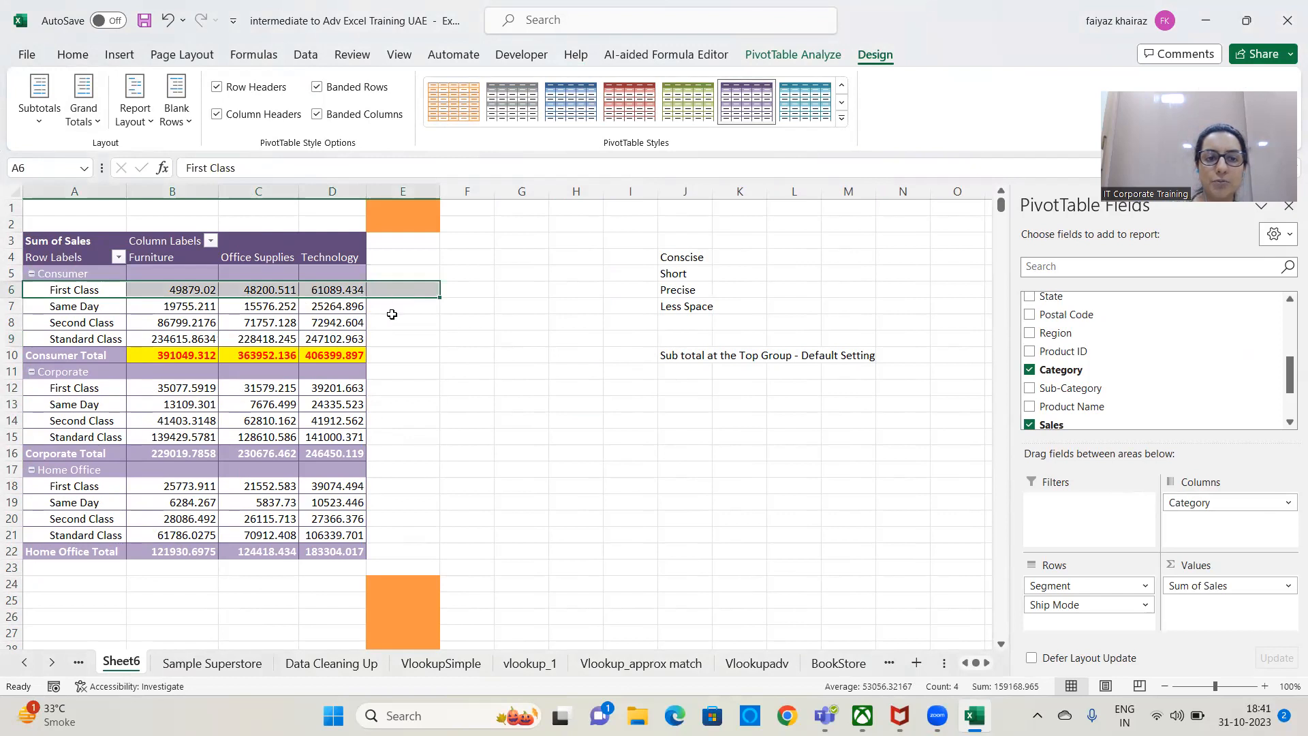
left_click(79, 122)
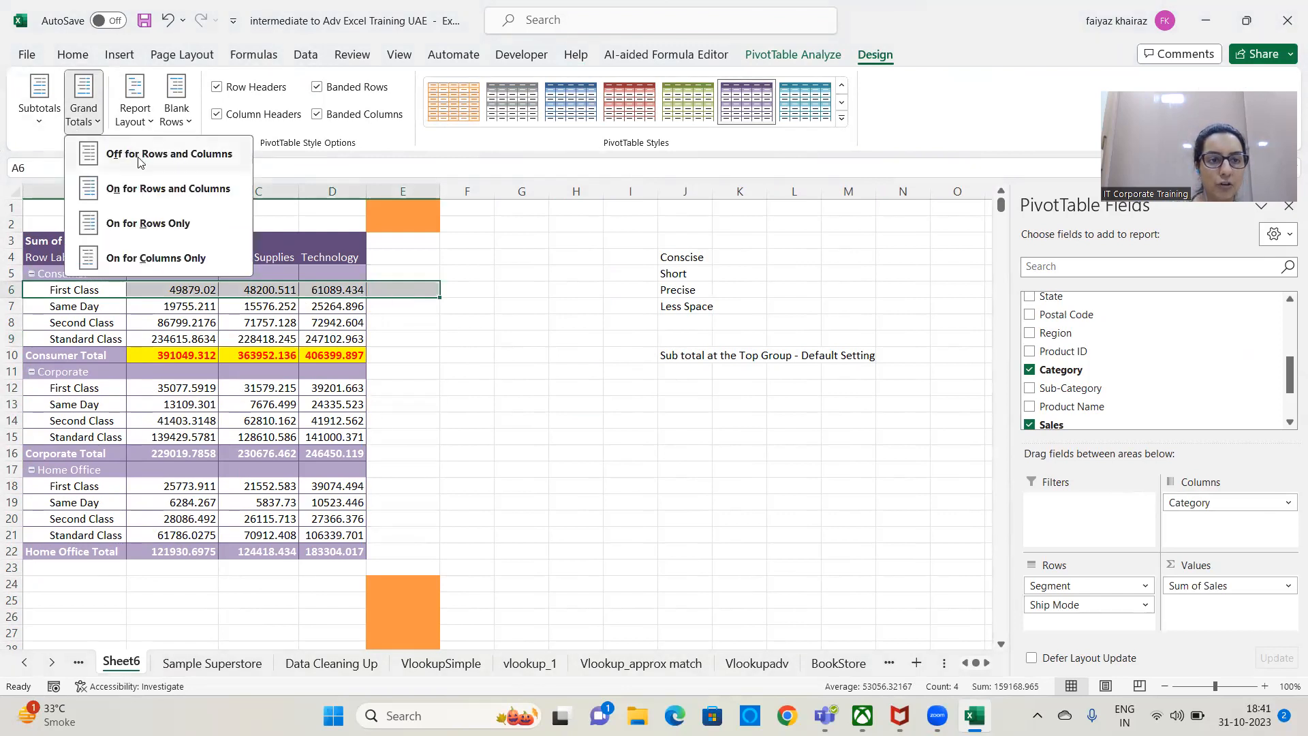
left_click(150, 184)
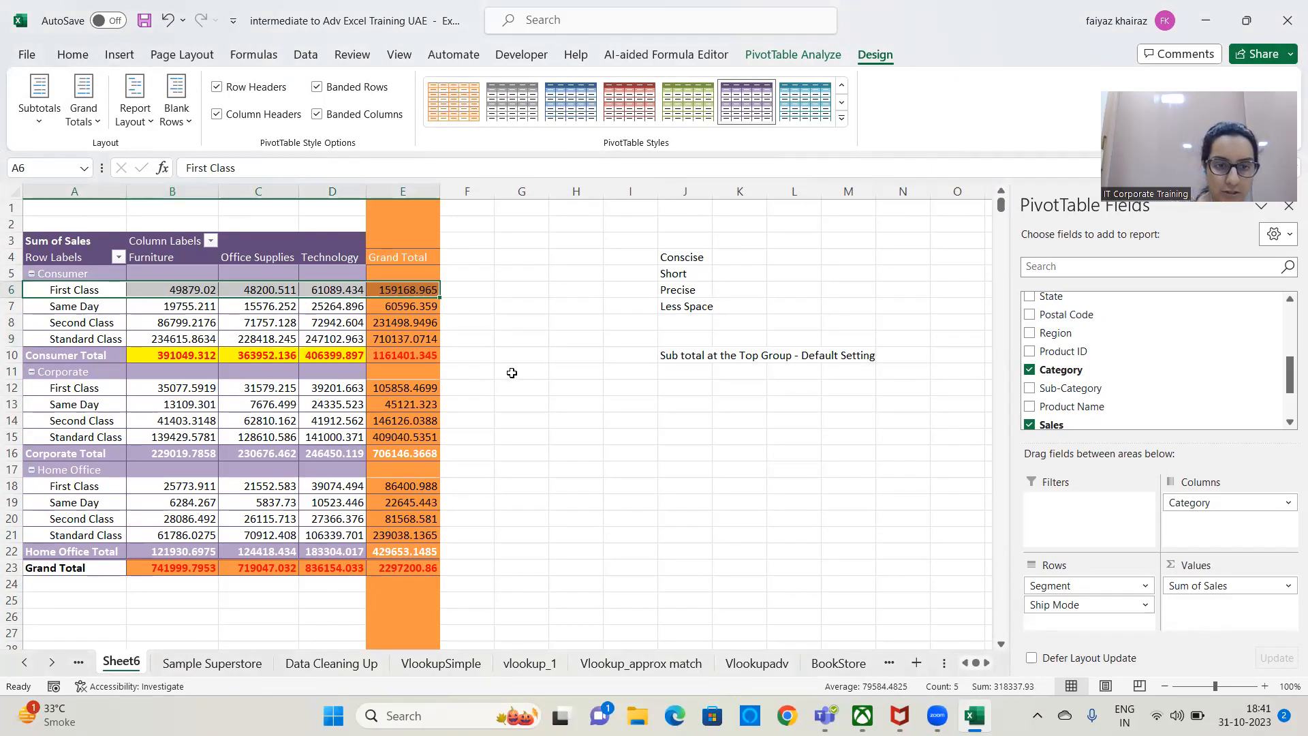
Switch the grand totals off again for rows and columns.
left_click(95, 121)
left_click(96, 121)
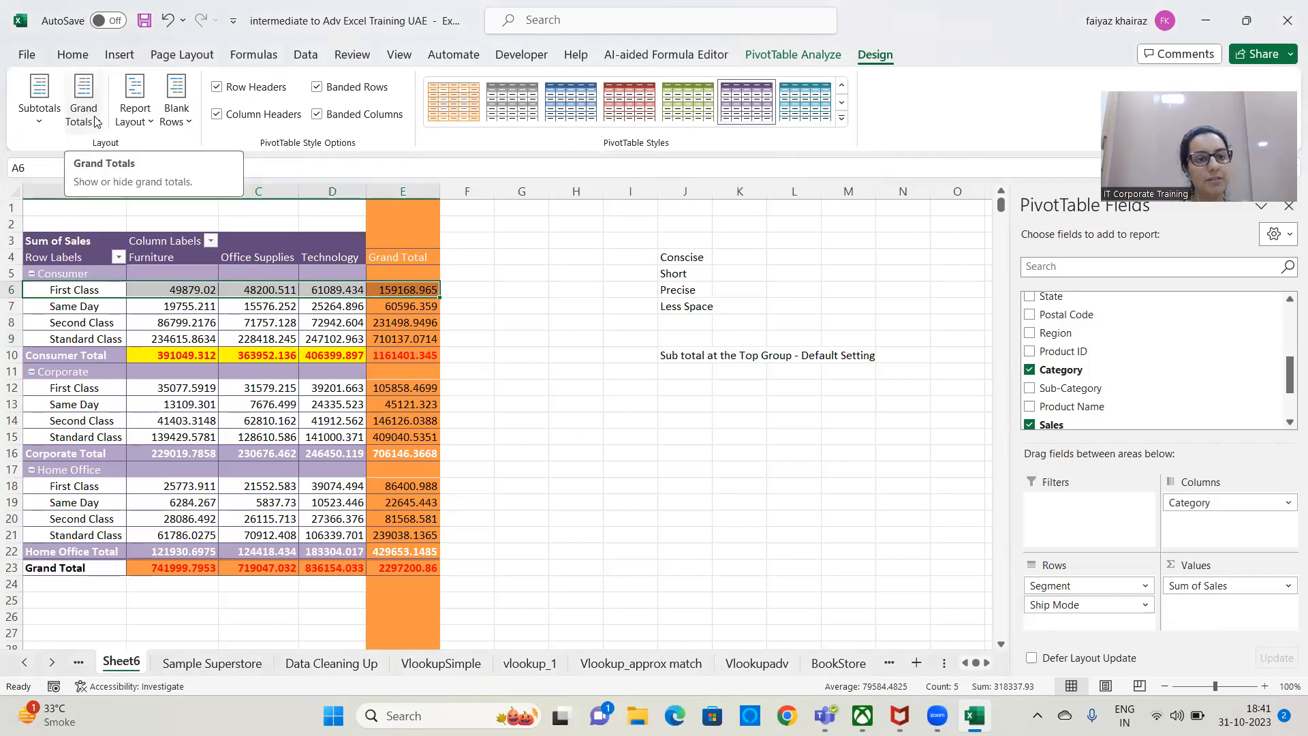
left_click(95, 121)
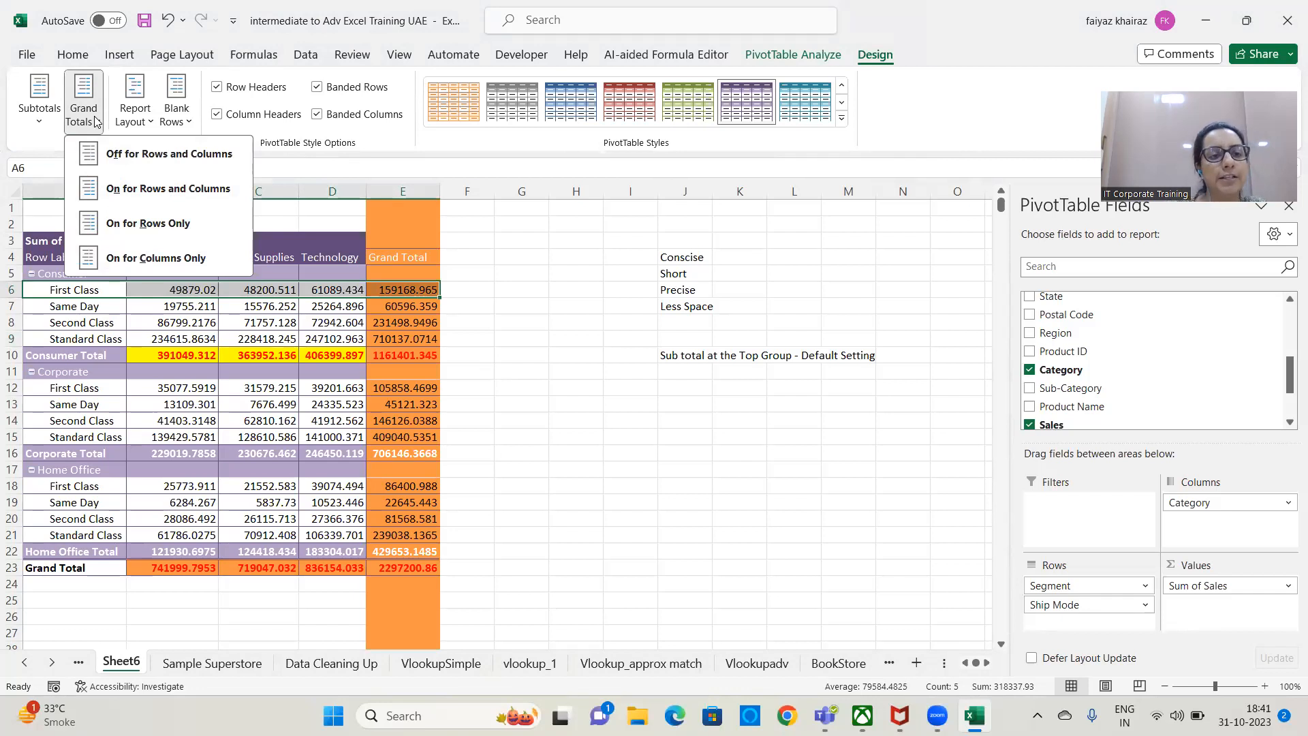
left_click(164, 162)
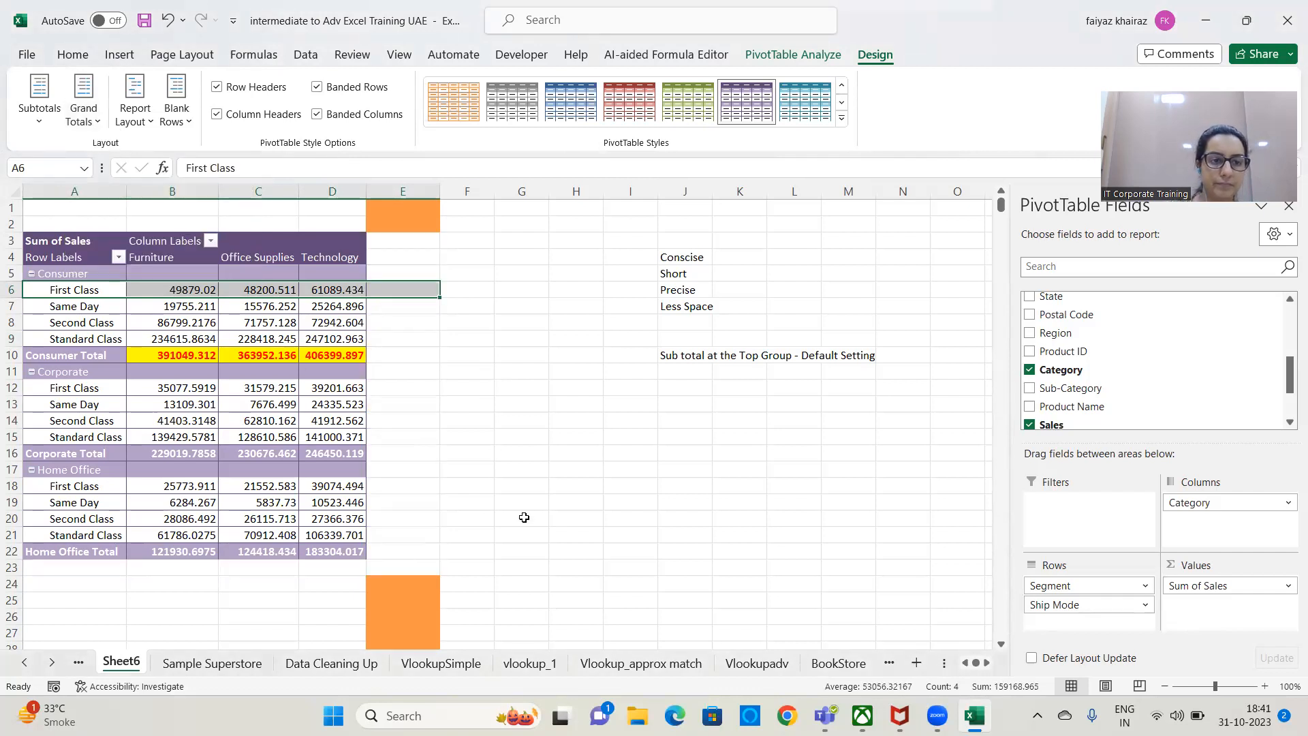
left_click(489, 377)
Check the Segment and Ship Mode filter options in the shared Row Labels filter, without applying any filter.
left_click(172, 372)
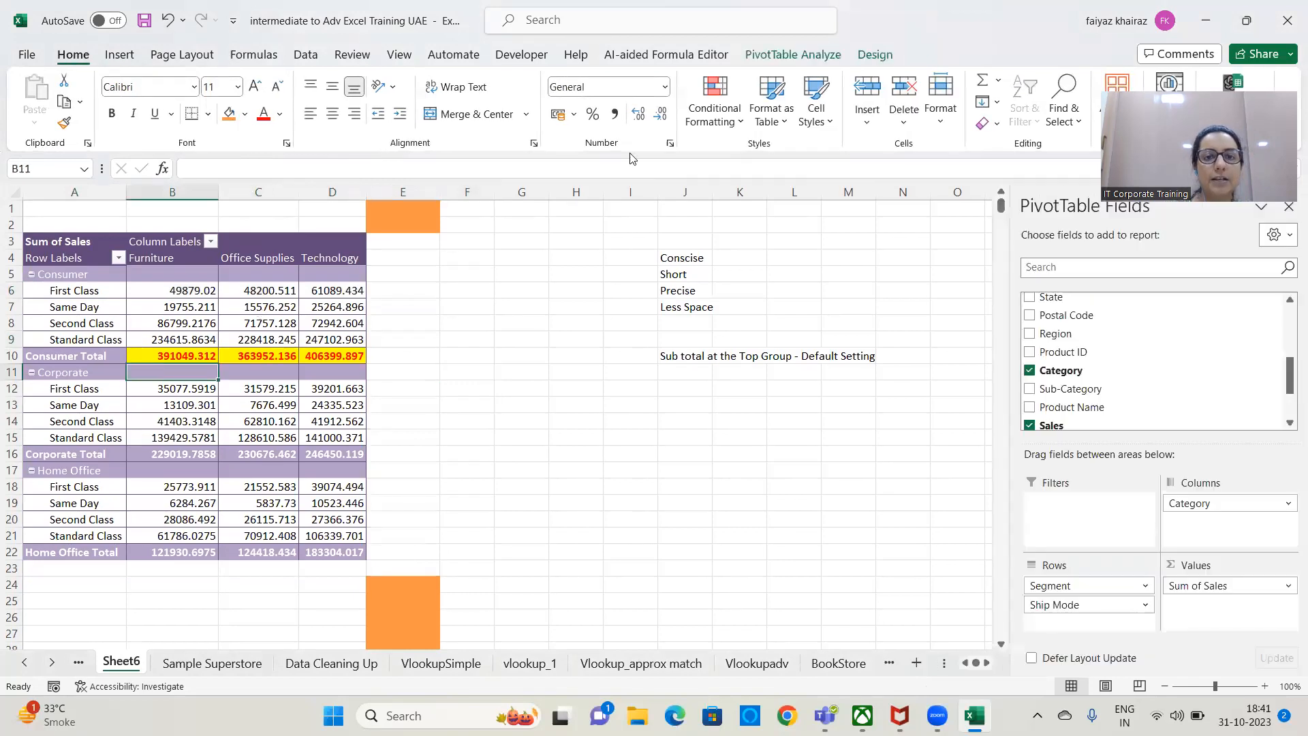
left_click(872, 55)
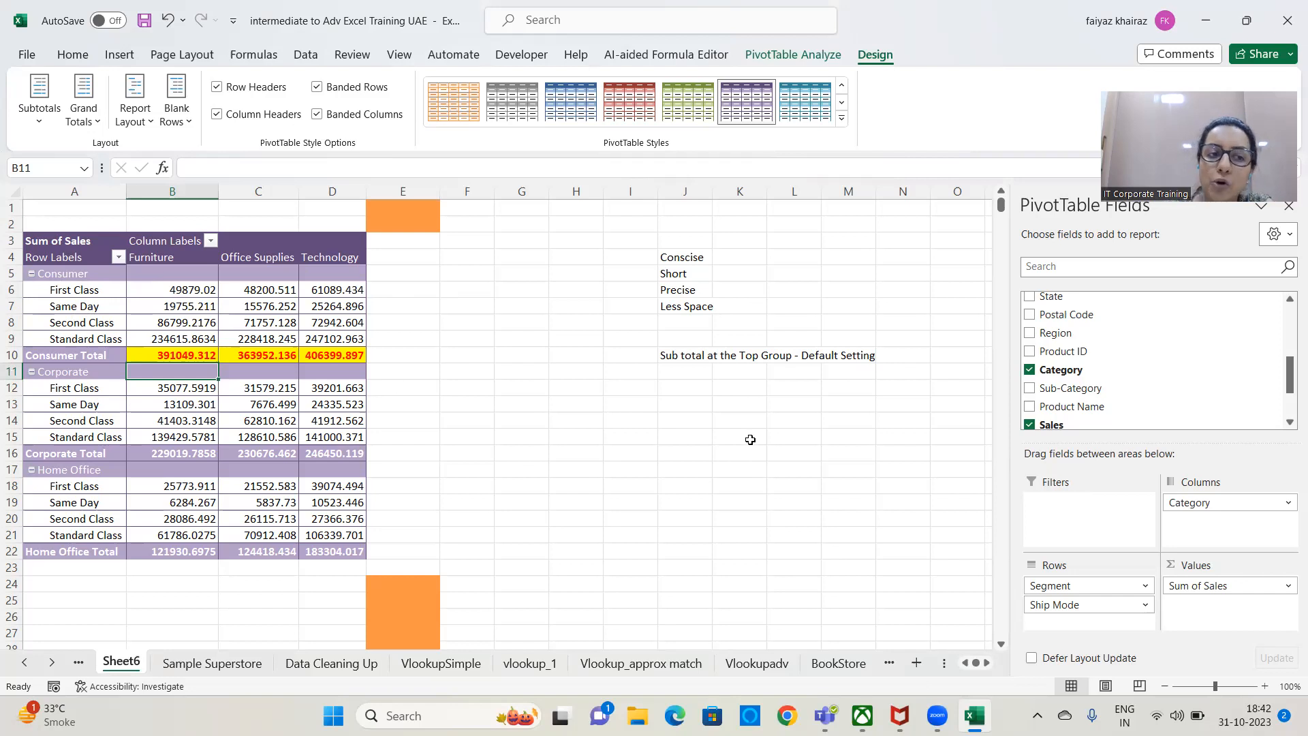
left_click(119, 257)
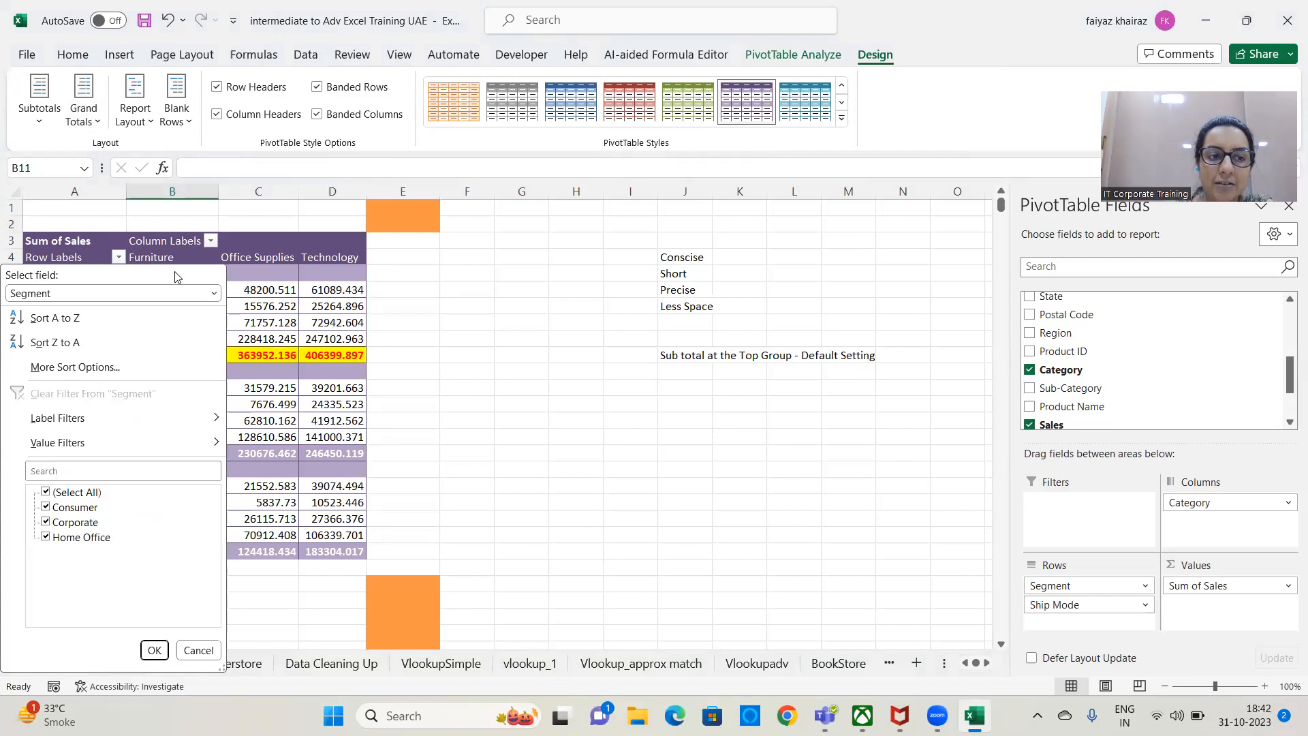
left_click(215, 294)
left_click(85, 330)
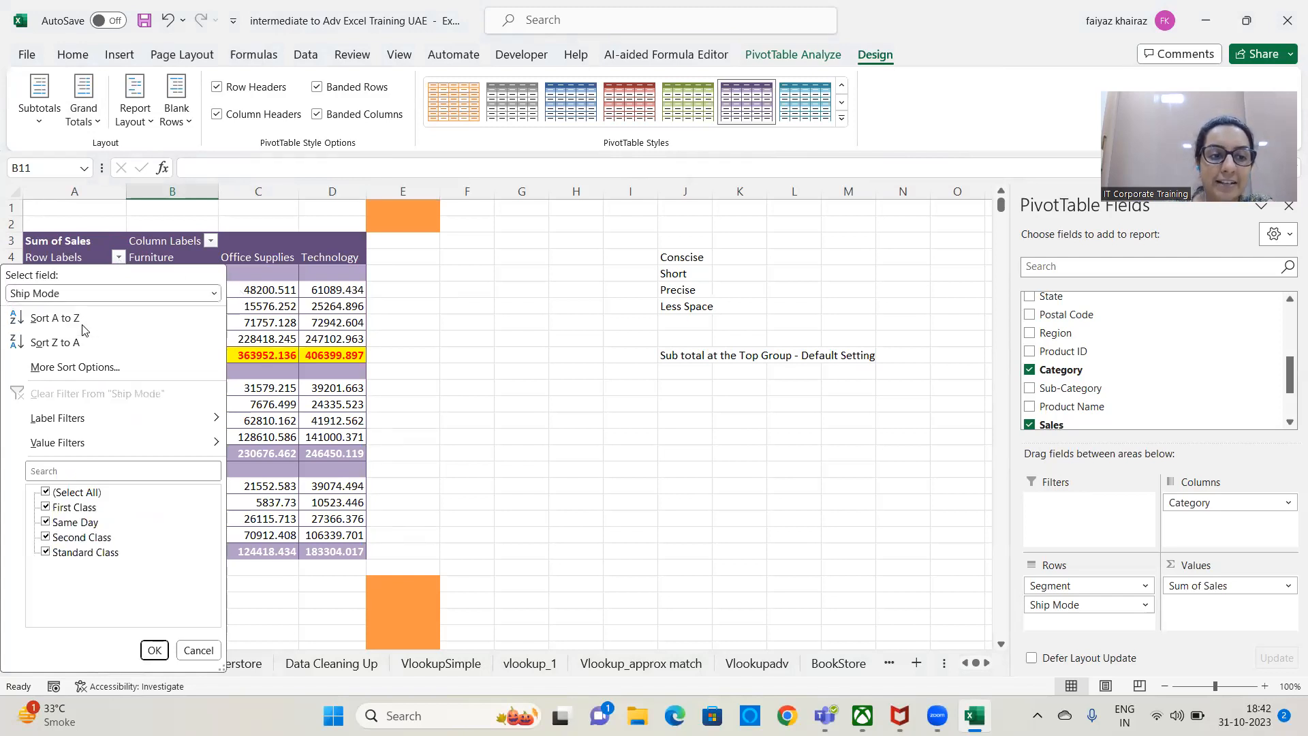
left_click(197, 650)
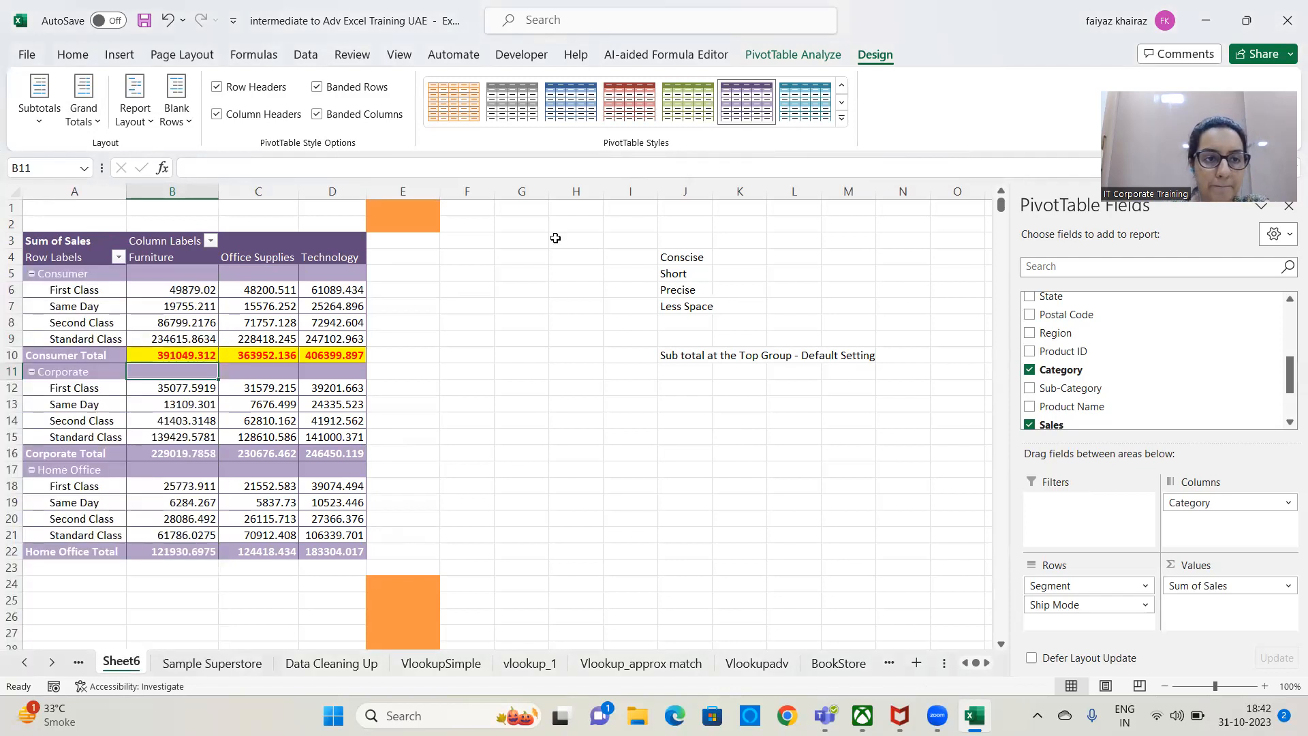
Set the PivotTable's report layout to Compact Form.
left_click(148, 127)
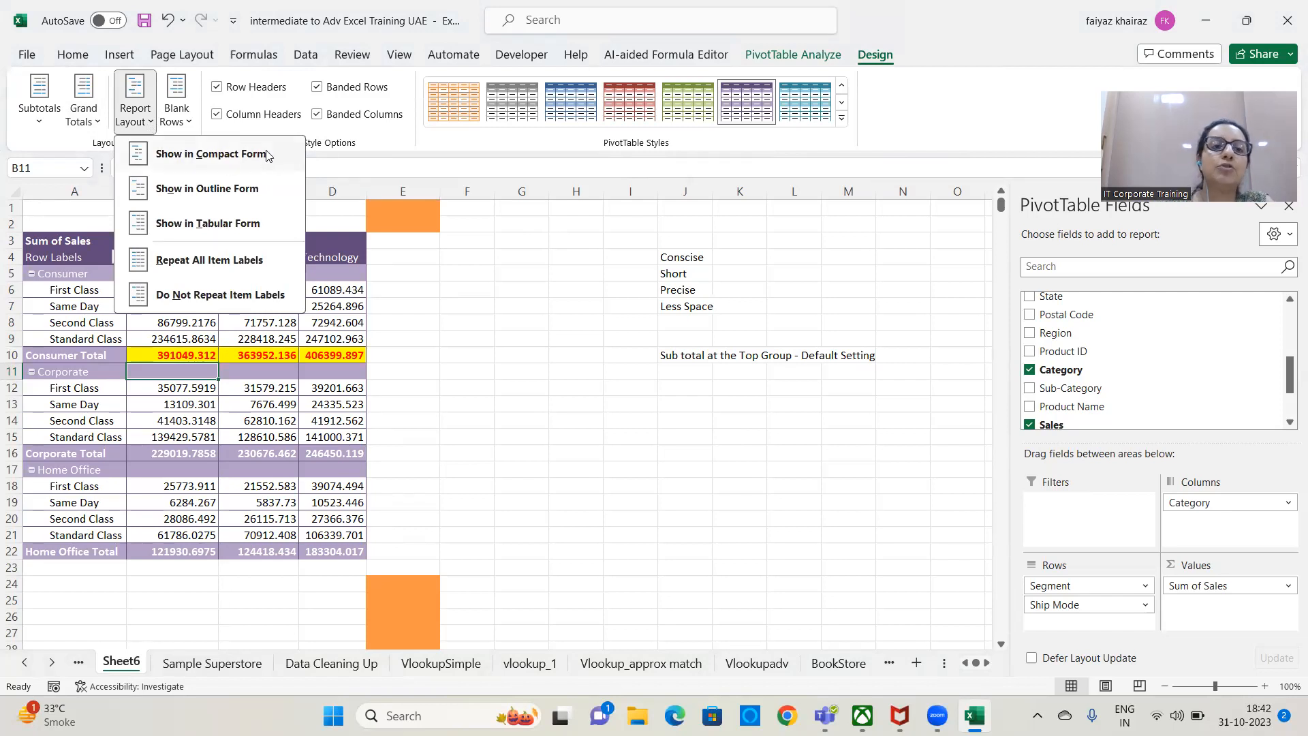
left_click(264, 158)
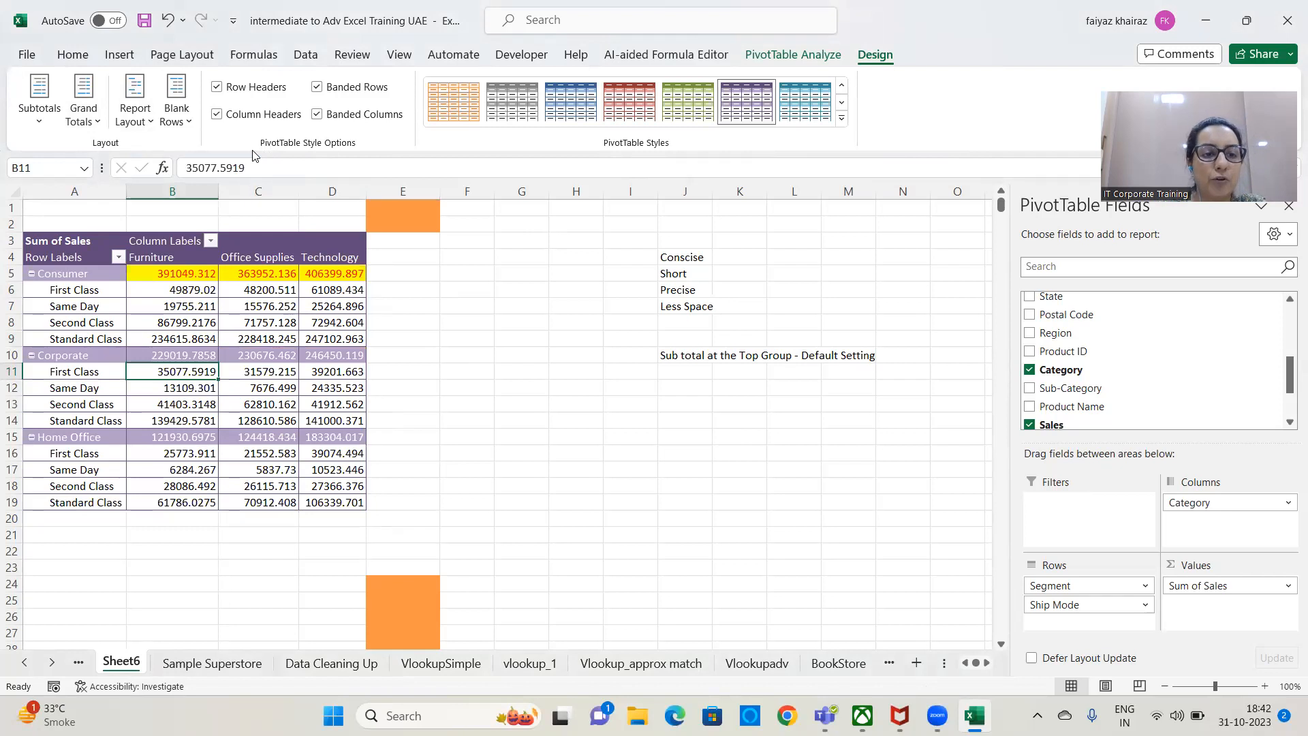
Change the PivotTable's report layout to Outline Form.
left_click(155, 125)
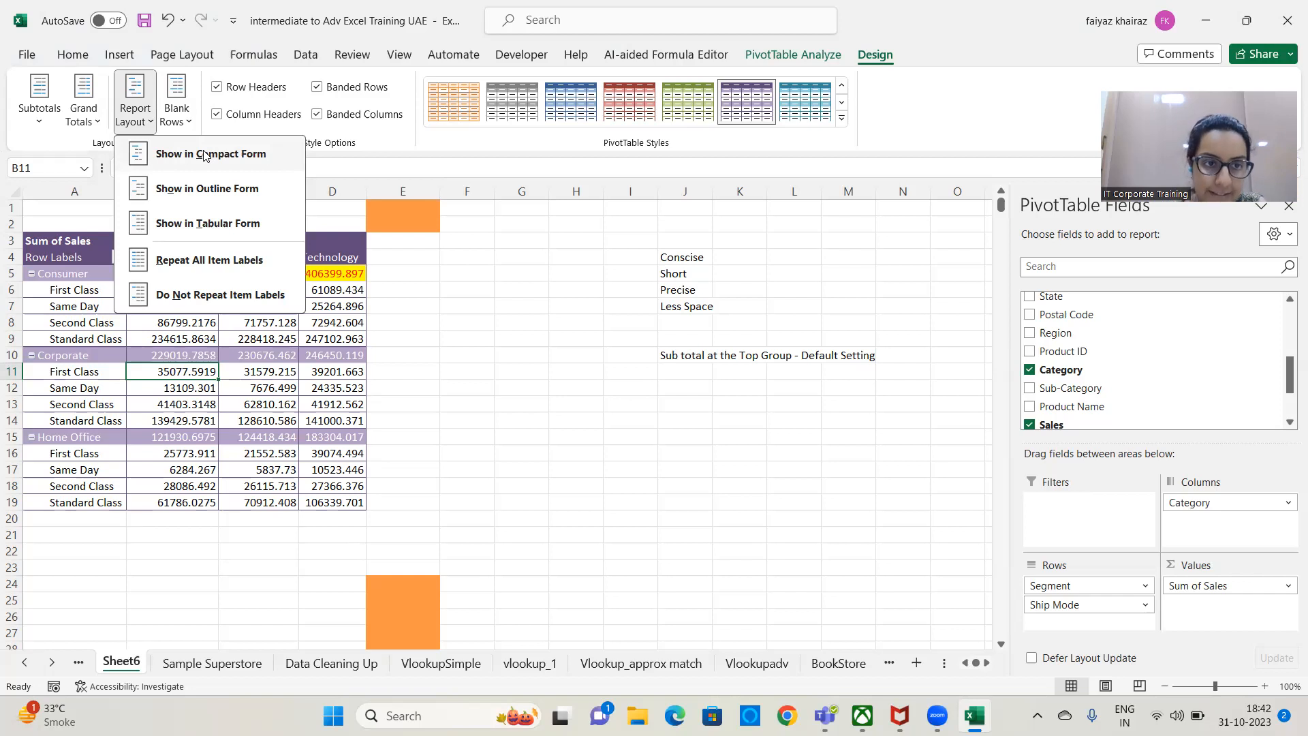
left_click(220, 188)
left_click(526, 391)
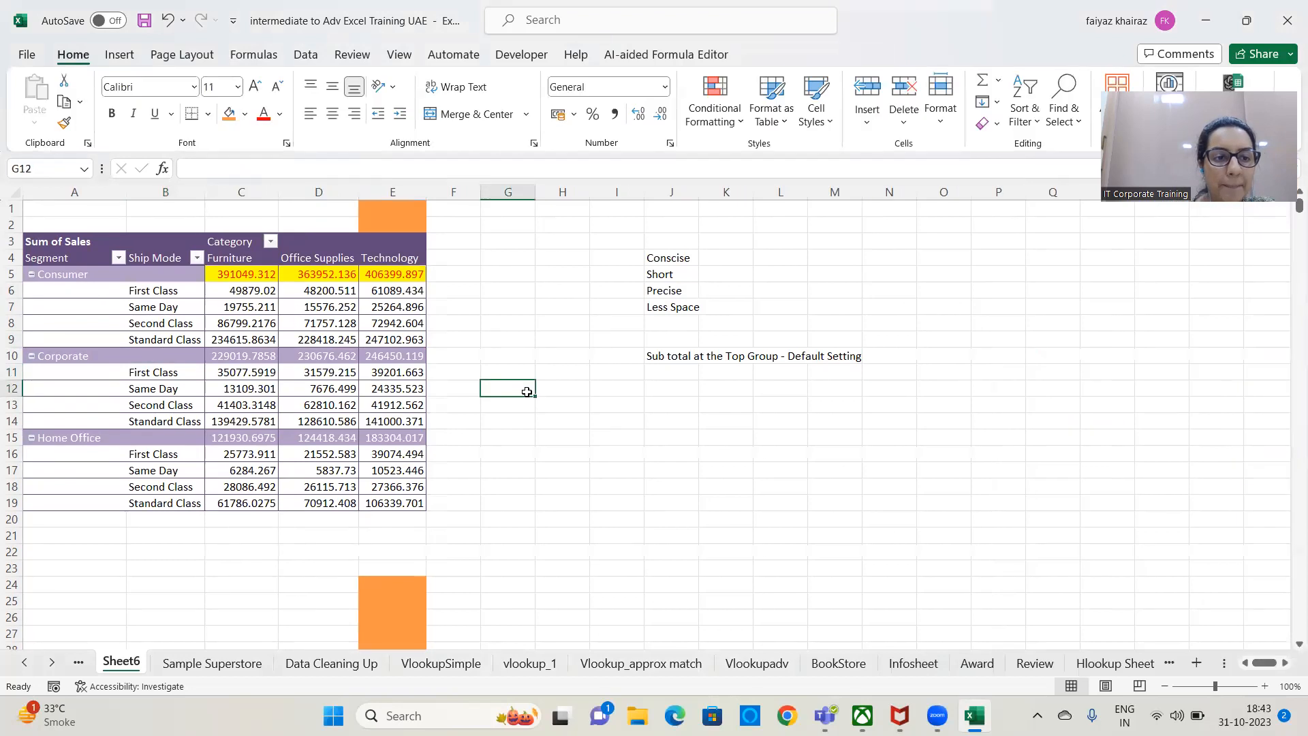
Check the separate filters of the Segment and Ship Mode headers in row 4.
left_click(68, 263)
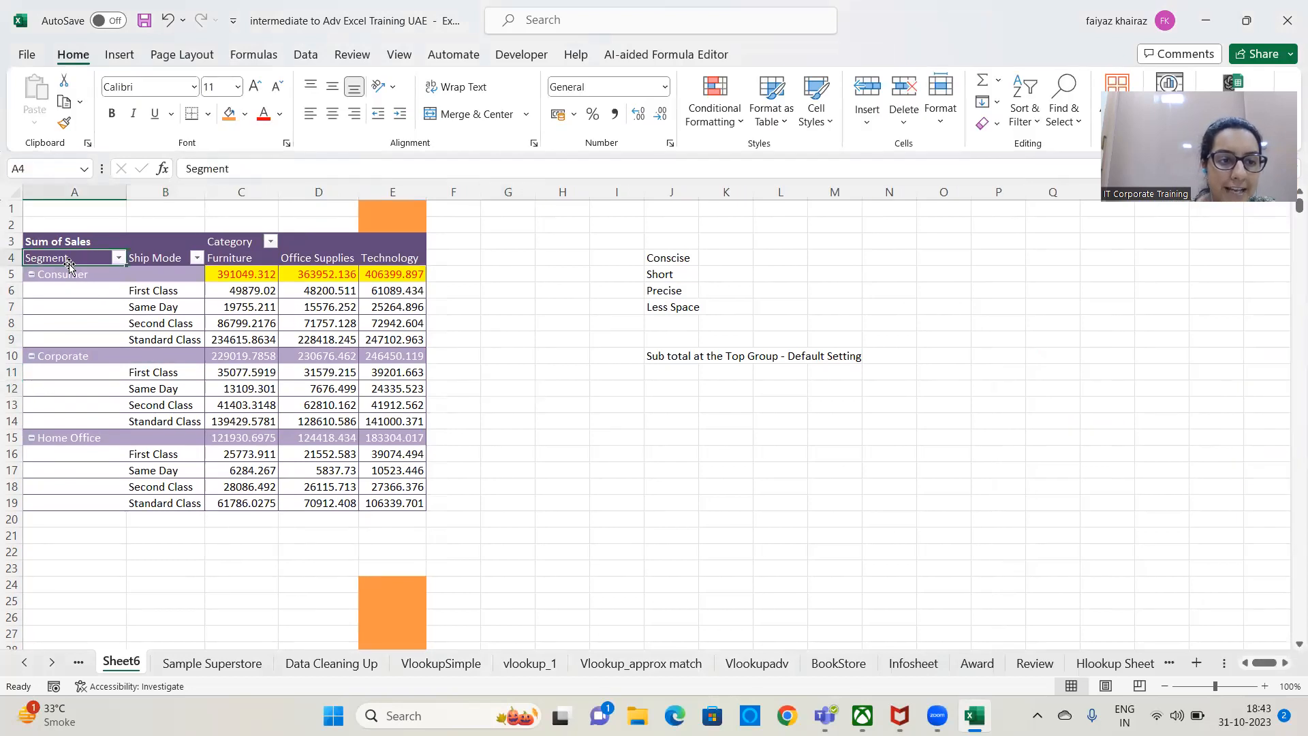
left_click(119, 258)
left_click(118, 260)
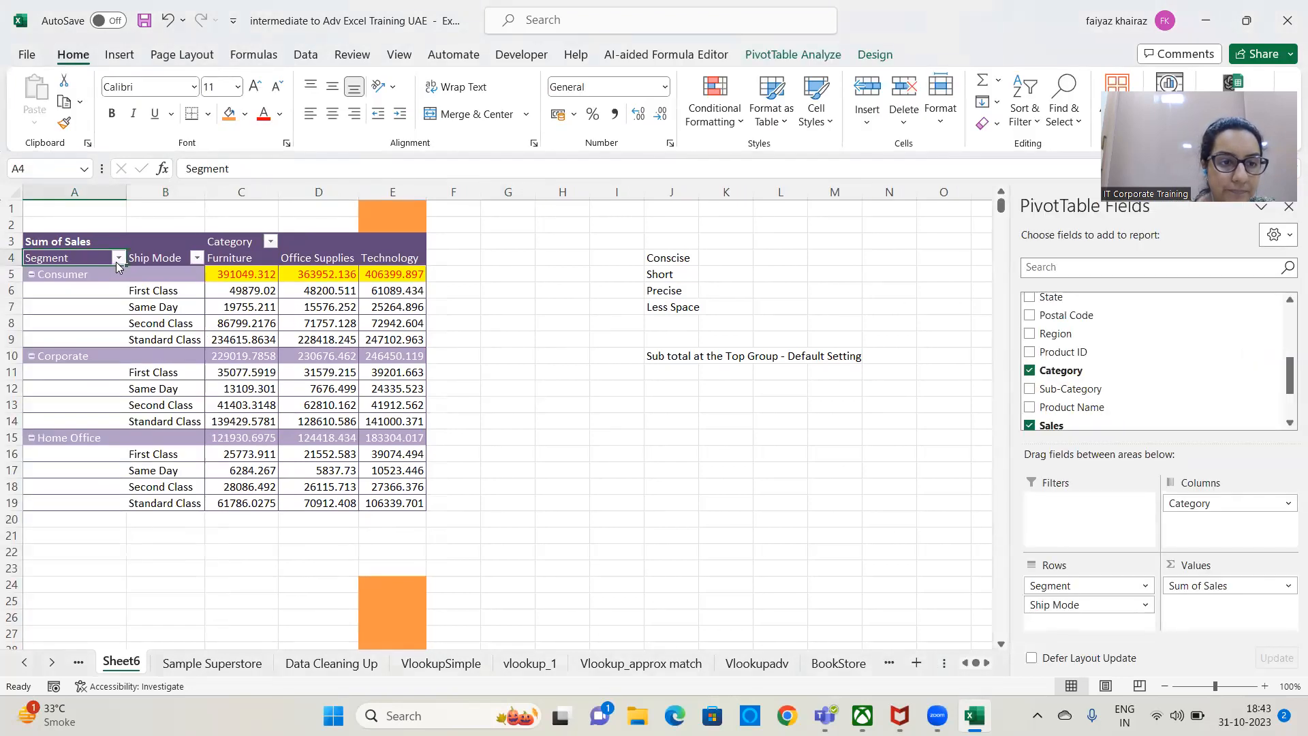
left_click(197, 258)
left_click(198, 261)
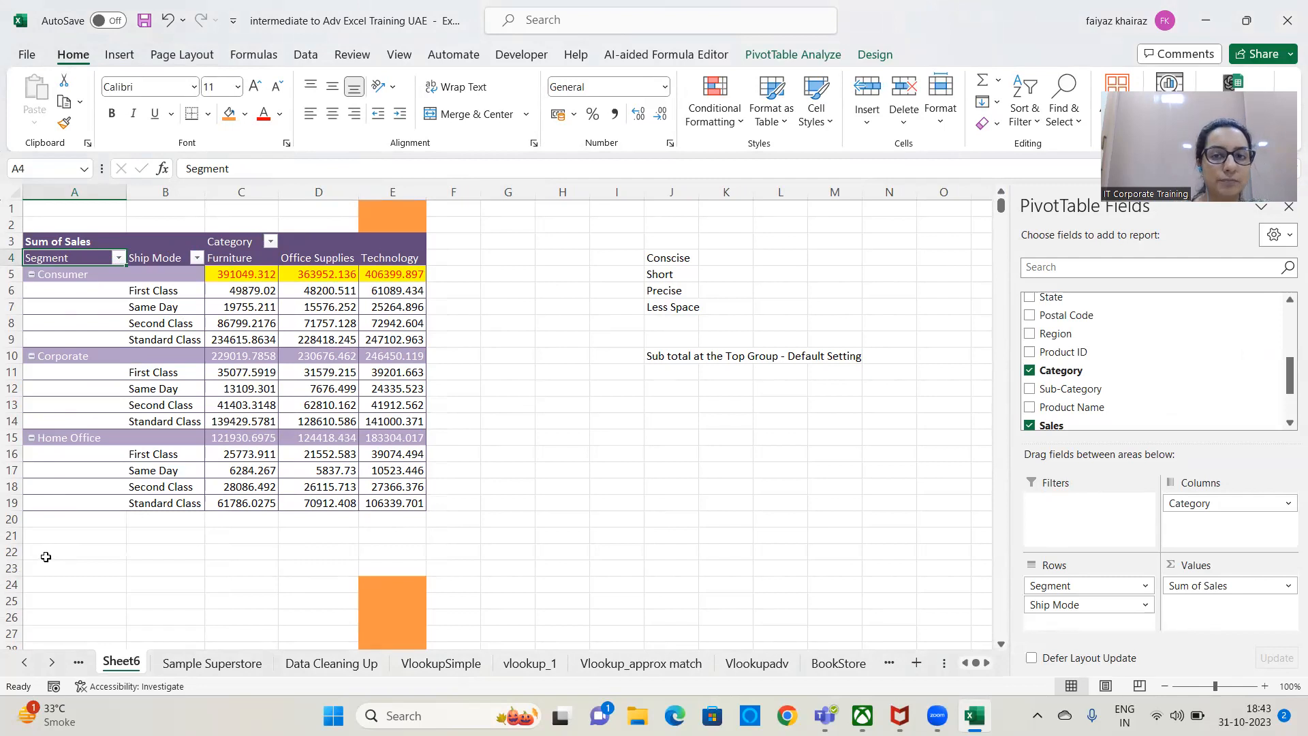
Show the PivotTable in Tabular Form and select the Consumer group's ship modes in B5:B8.
left_click(875, 55)
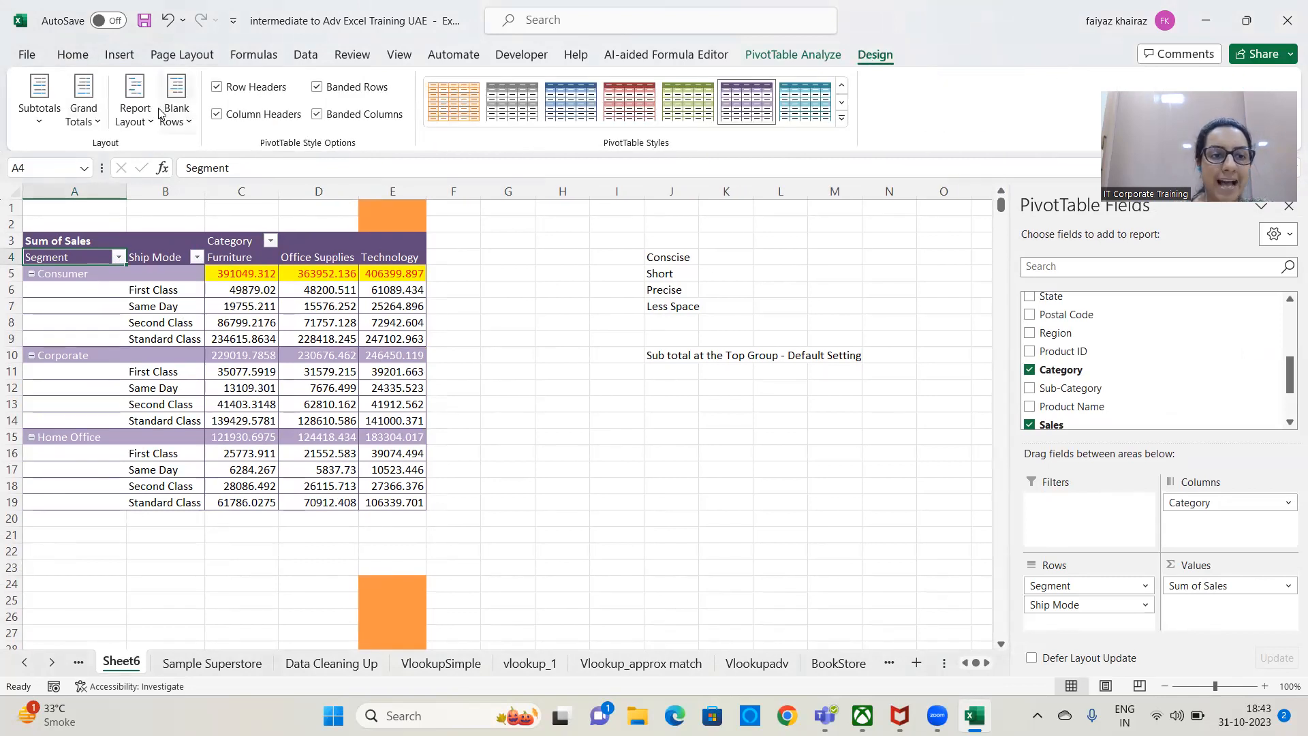
left_click(136, 116)
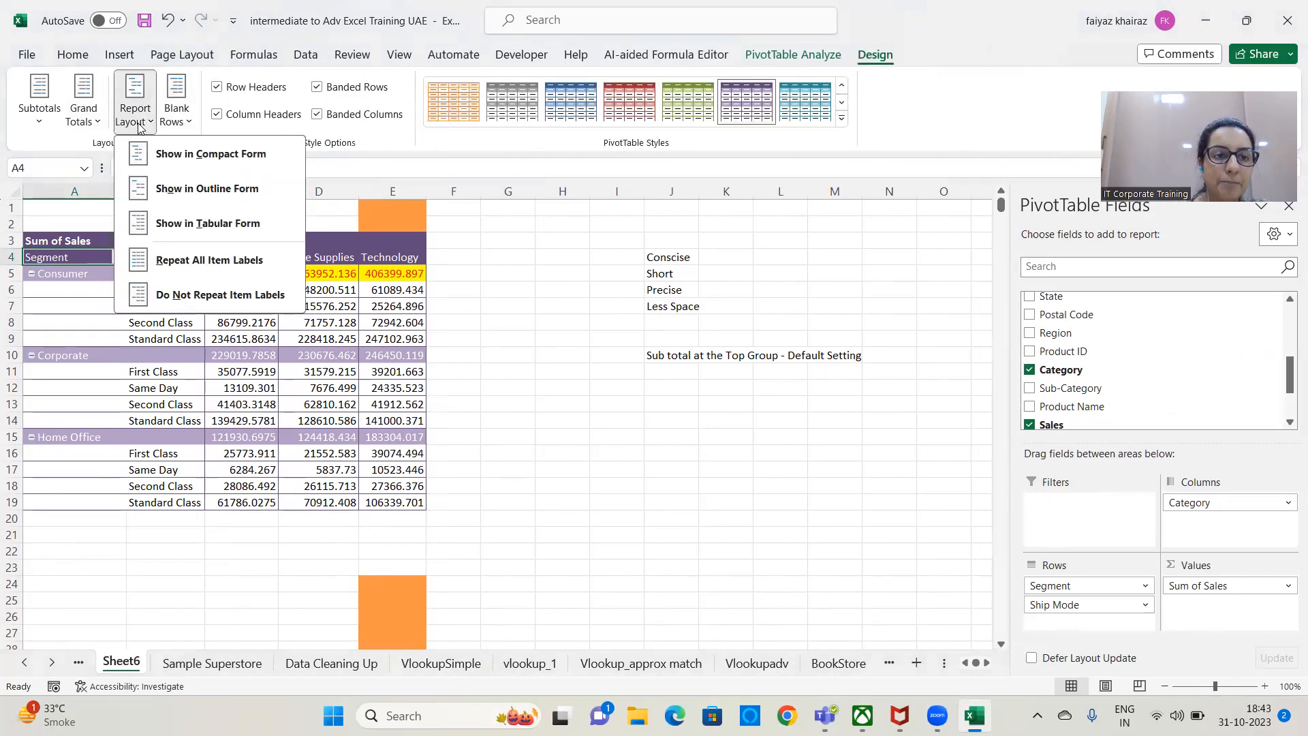
left_click(240, 225)
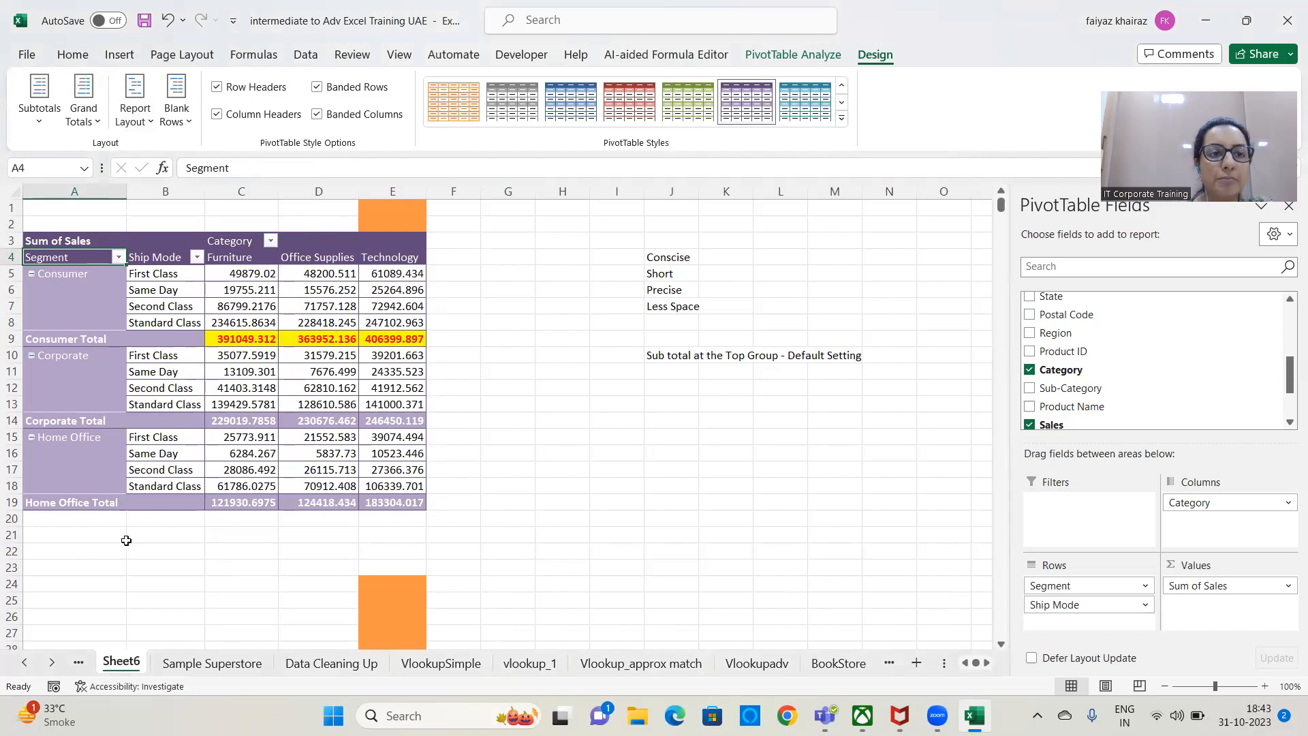
left_click(151, 125)
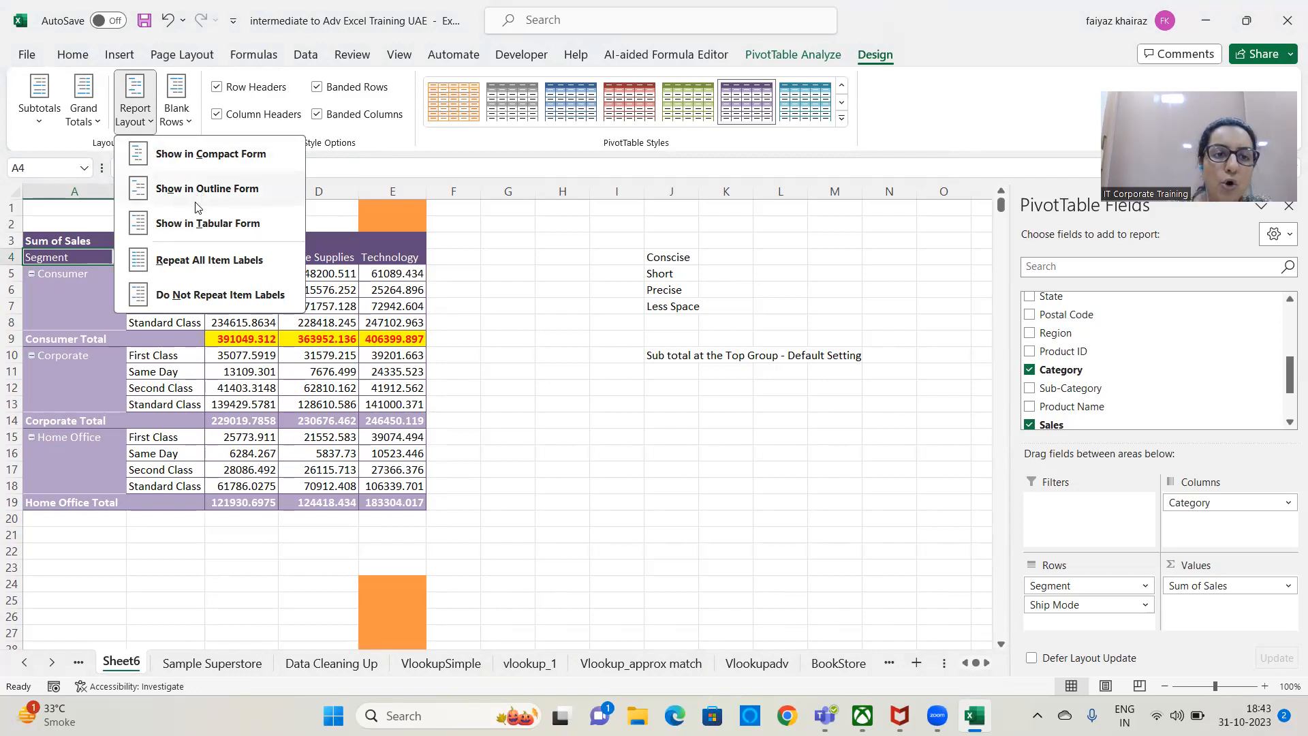
left_click(208, 224)
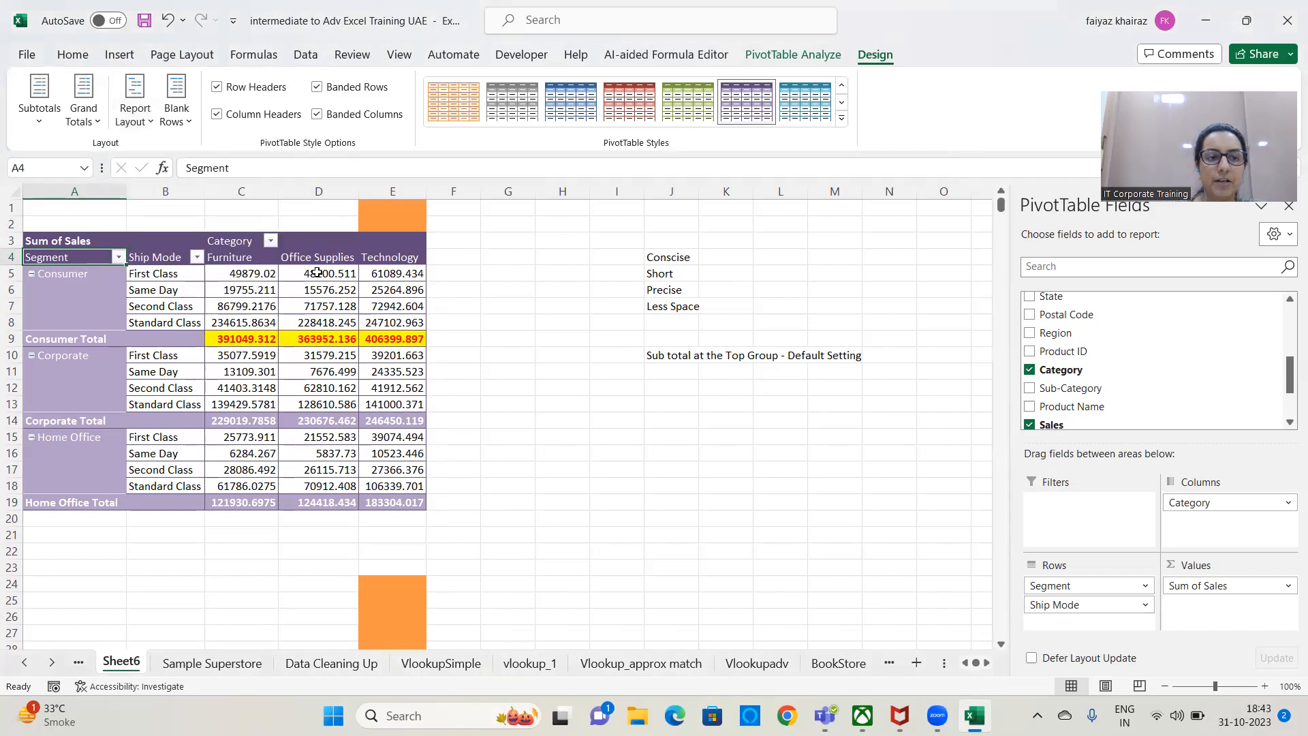
left_click(65, 276)
left_click_drag(170, 278, 165, 314)
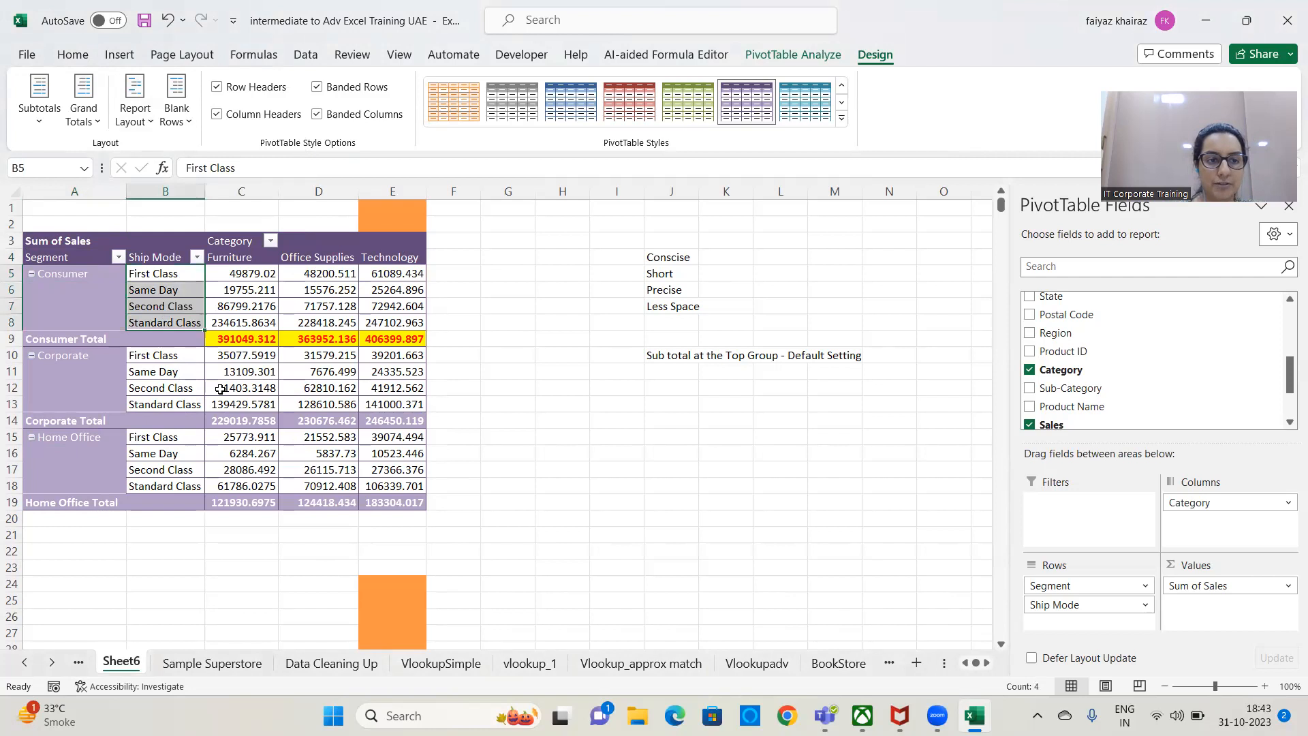
Check how the Corporate, Home Office and Consumer labels line up with their ship modes in the tabular layout.
left_click(82, 355)
left_click_drag(184, 356, 168, 486)
left_click(110, 437)
left_click(562, 421)
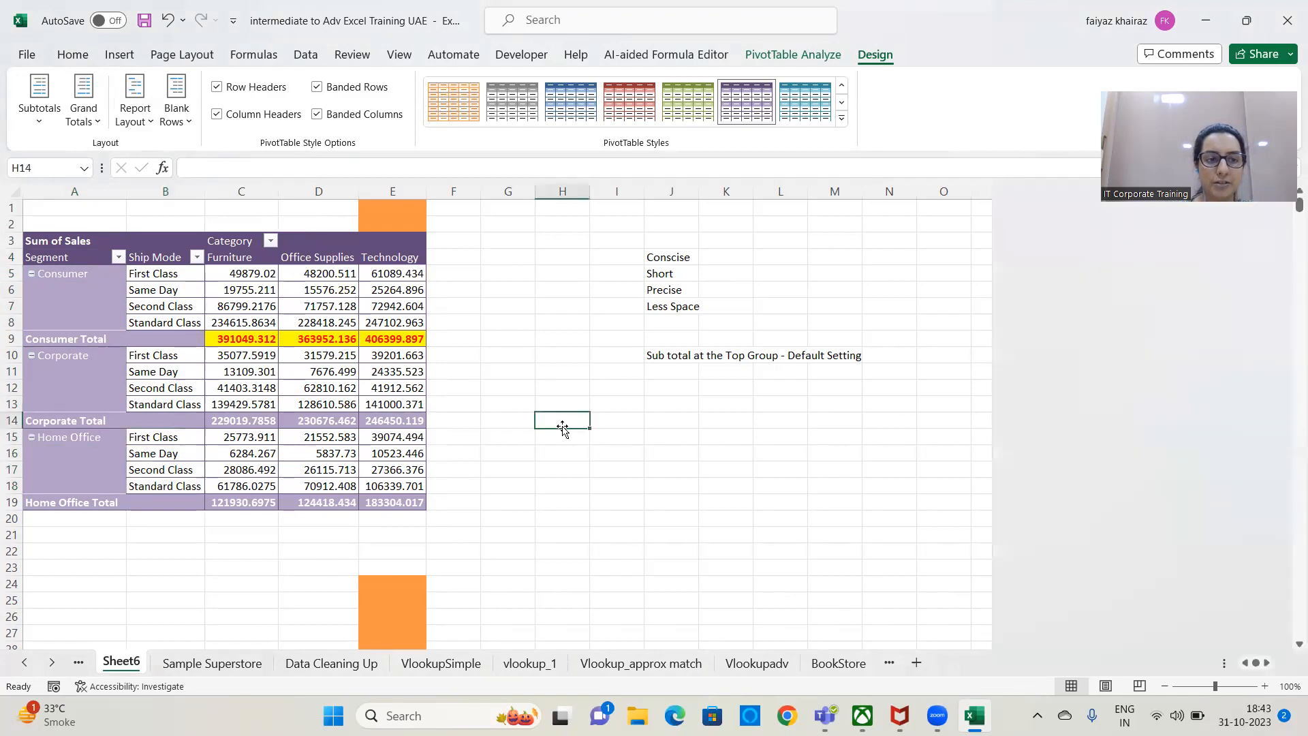
left_click(88, 276)
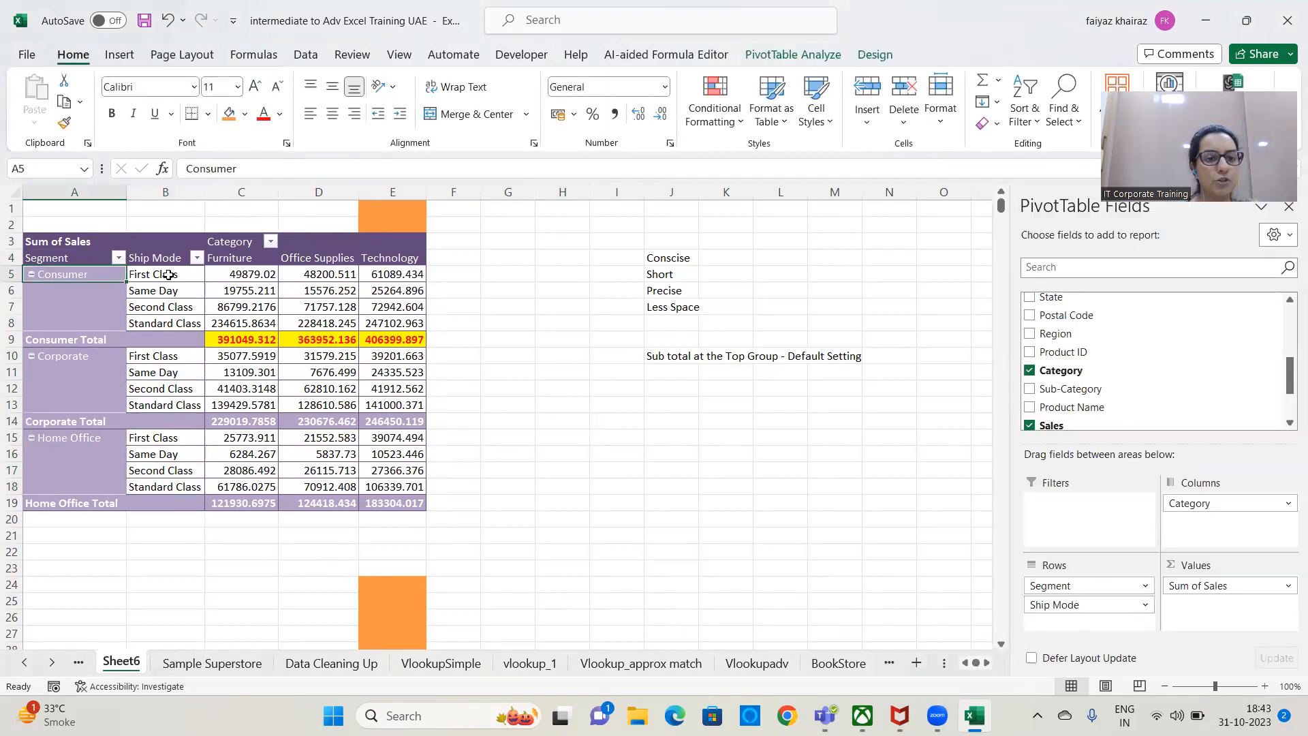
left_click(168, 274)
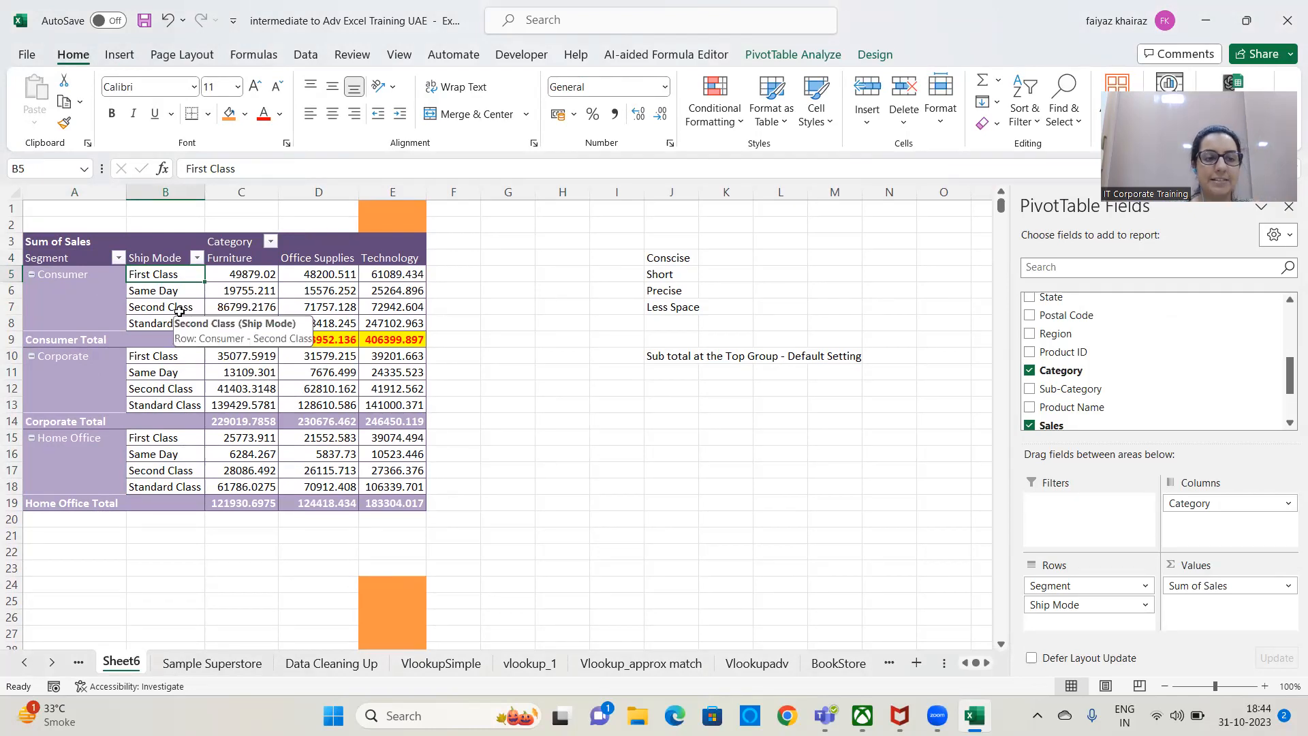
Repeat all item labels in the PivotTable's report layout and auto-fit the width of column A.
left_click(78, 276)
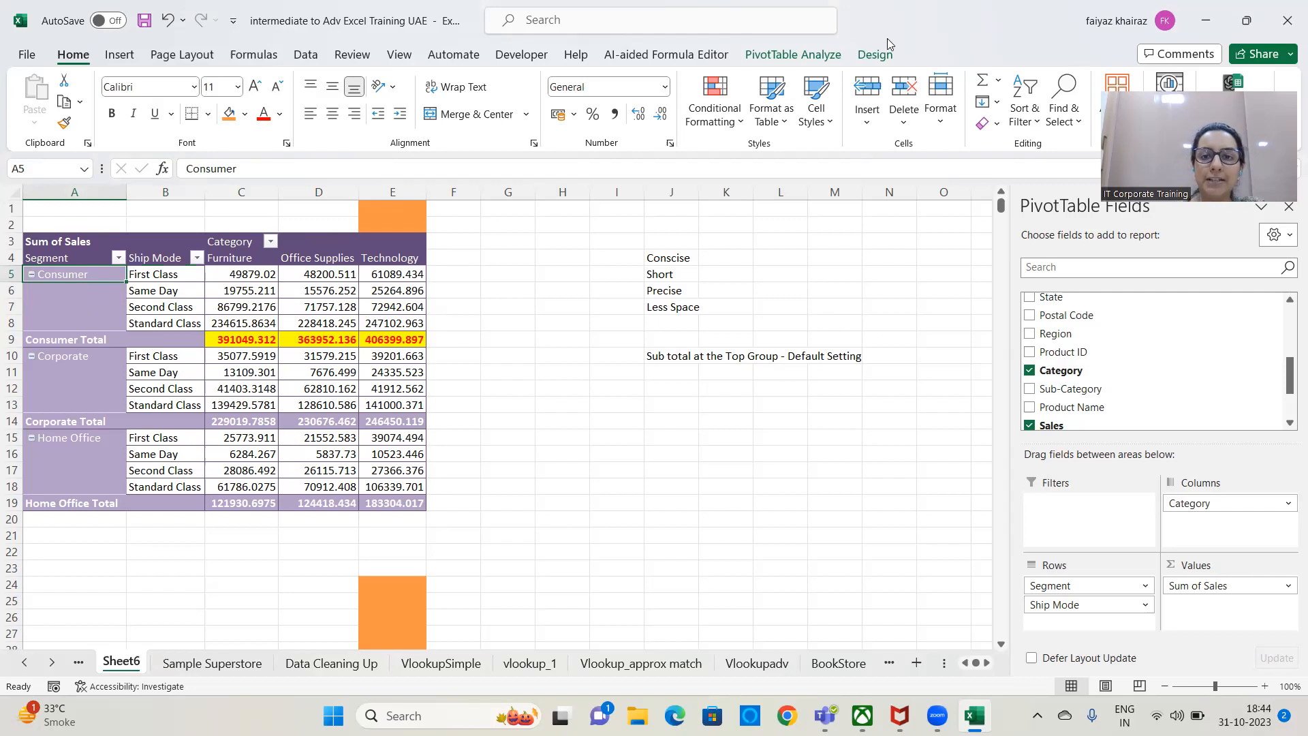
left_click(875, 54)
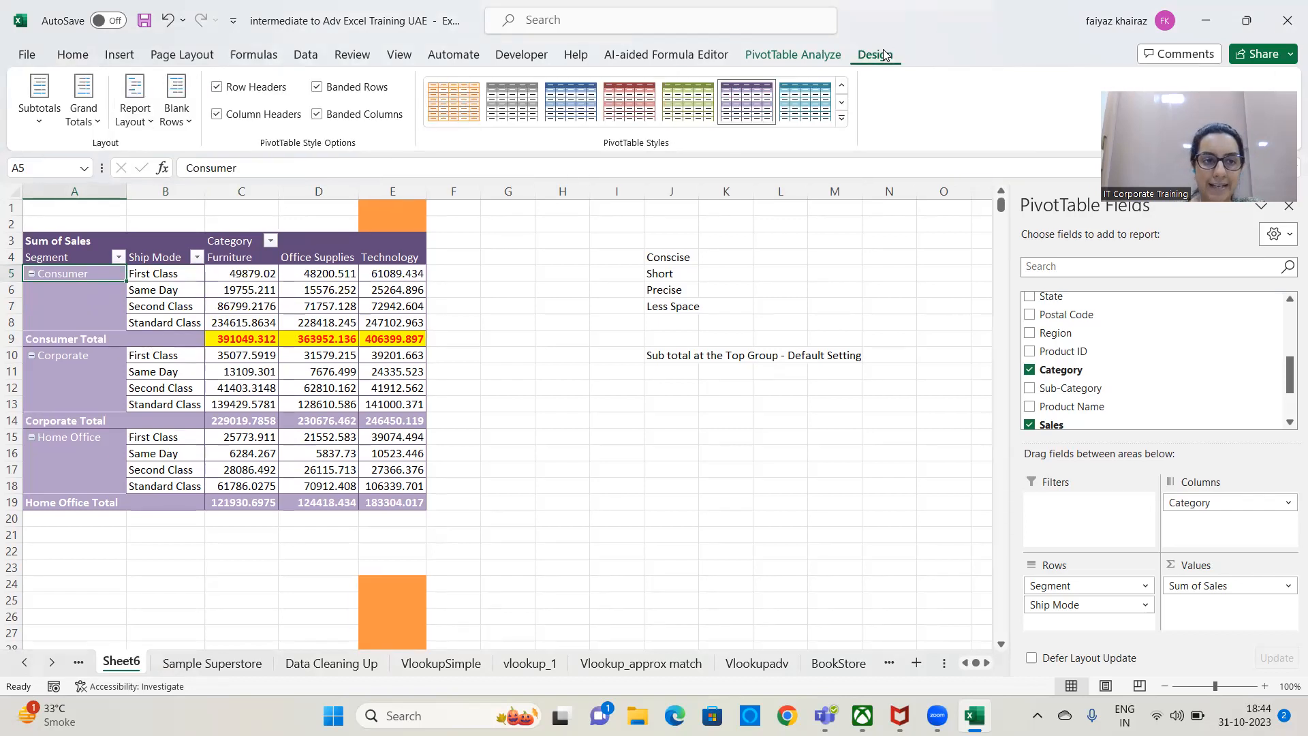
left_click(138, 120)
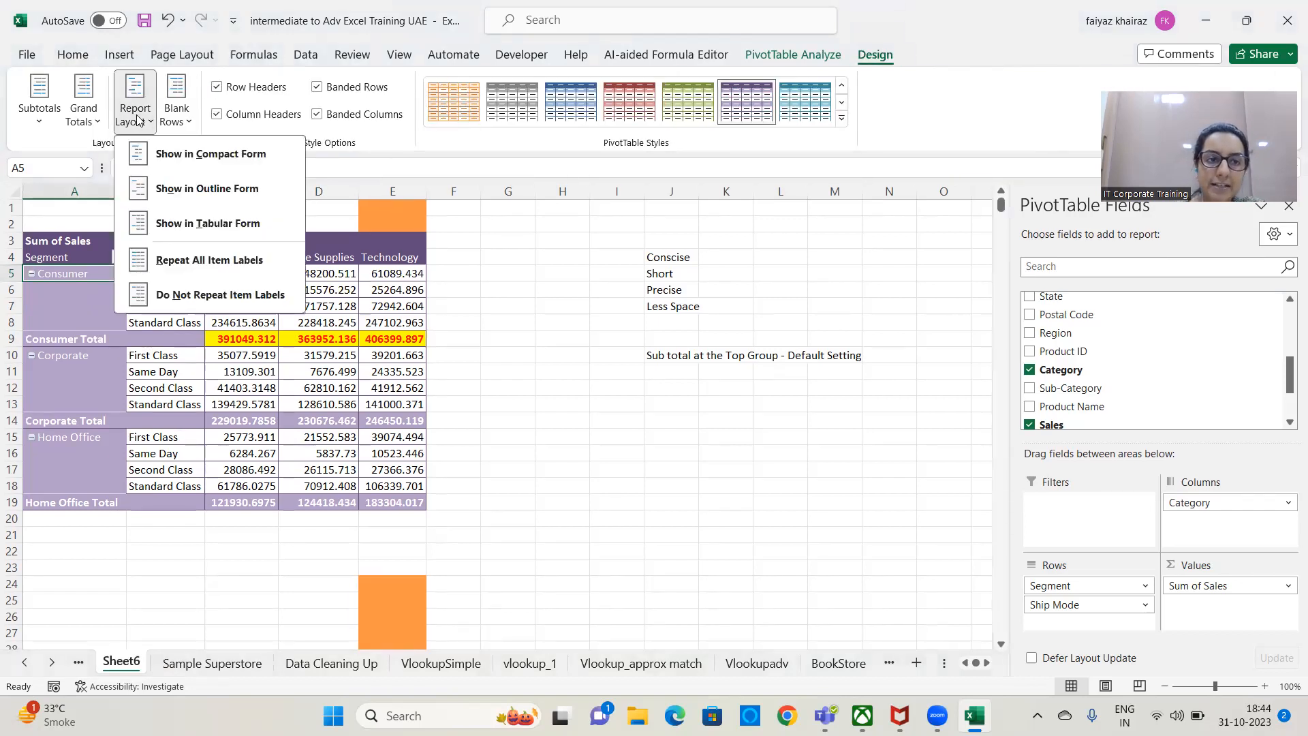
left_click(242, 261)
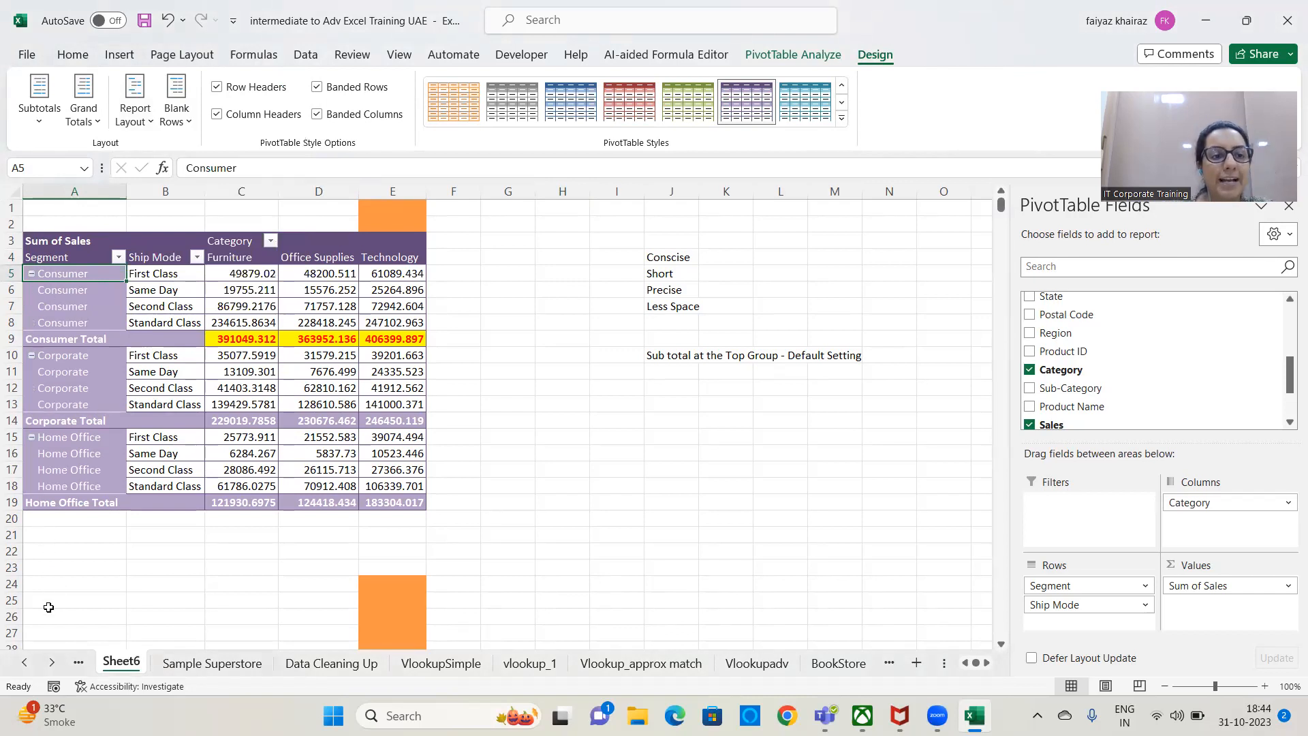
double_click(126, 191)
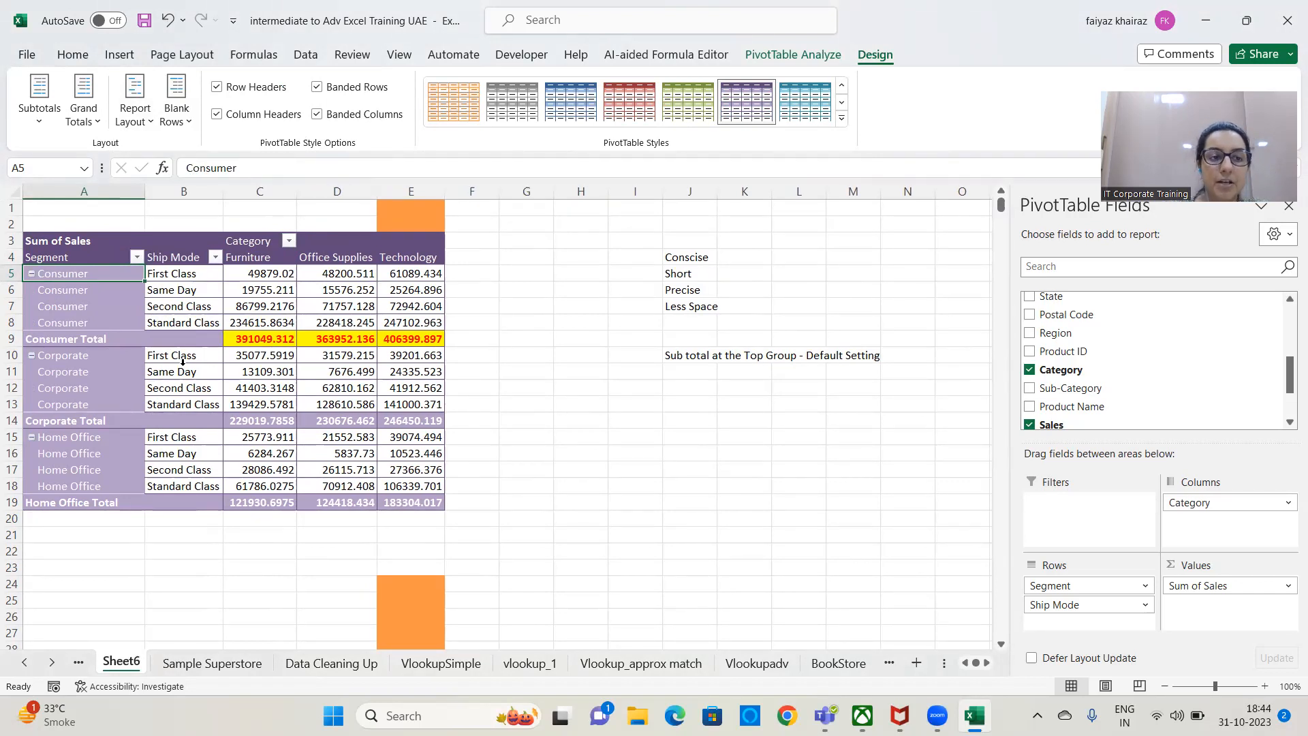
Try to delete the repeated Consumer label in A8, and set the report layout to Do Not Repeat Item Labels.
left_click(86, 324)
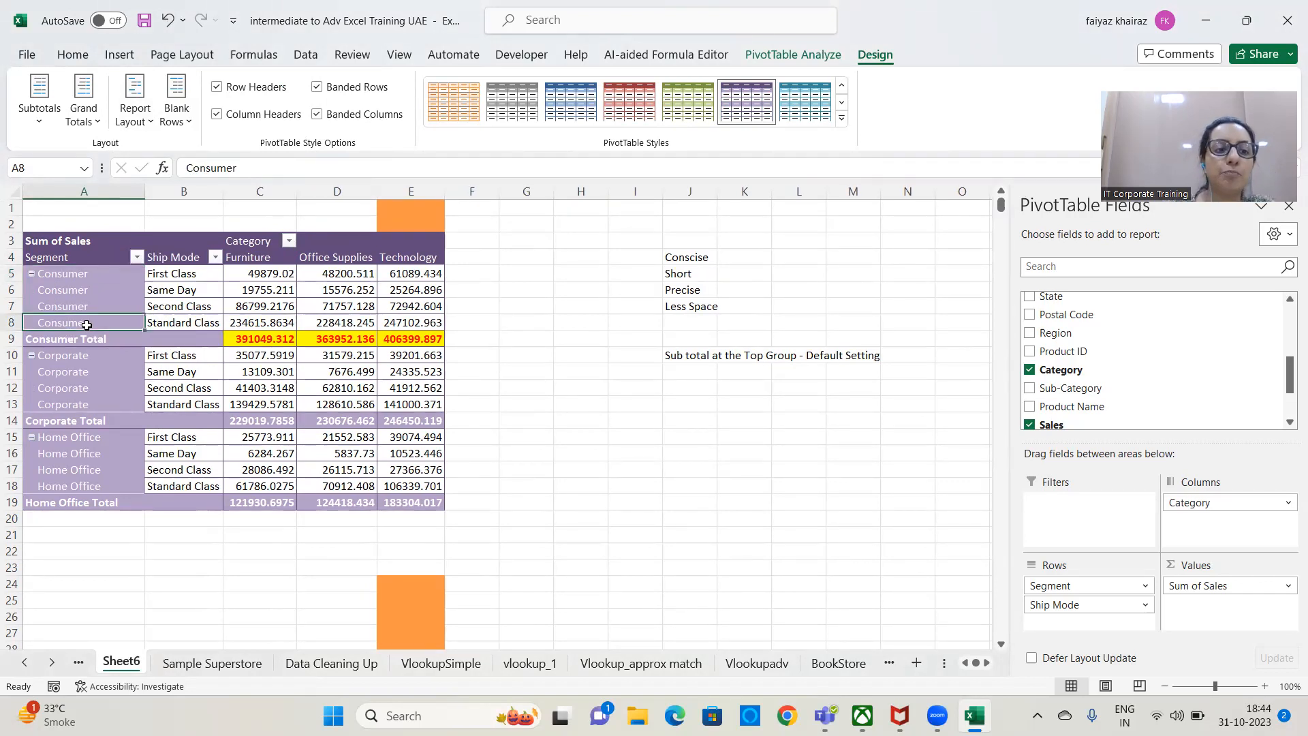
key("Delete")
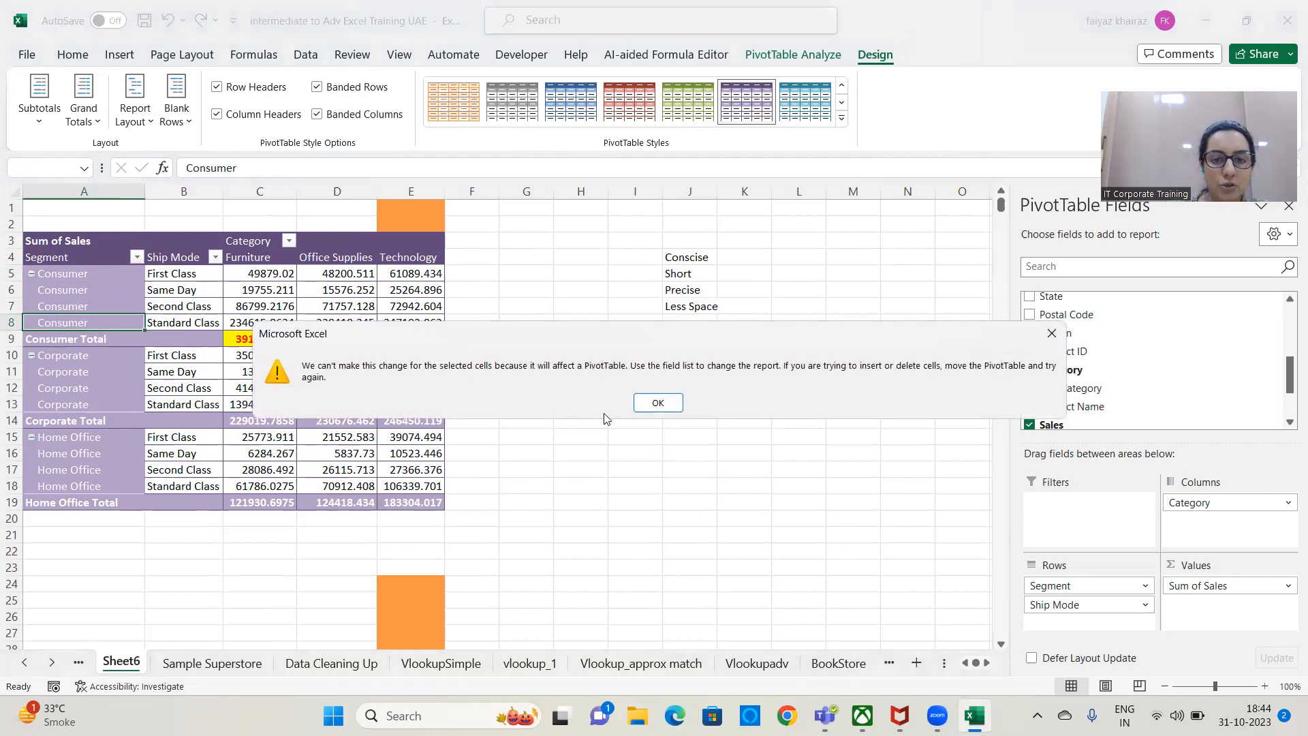
left_click(646, 401)
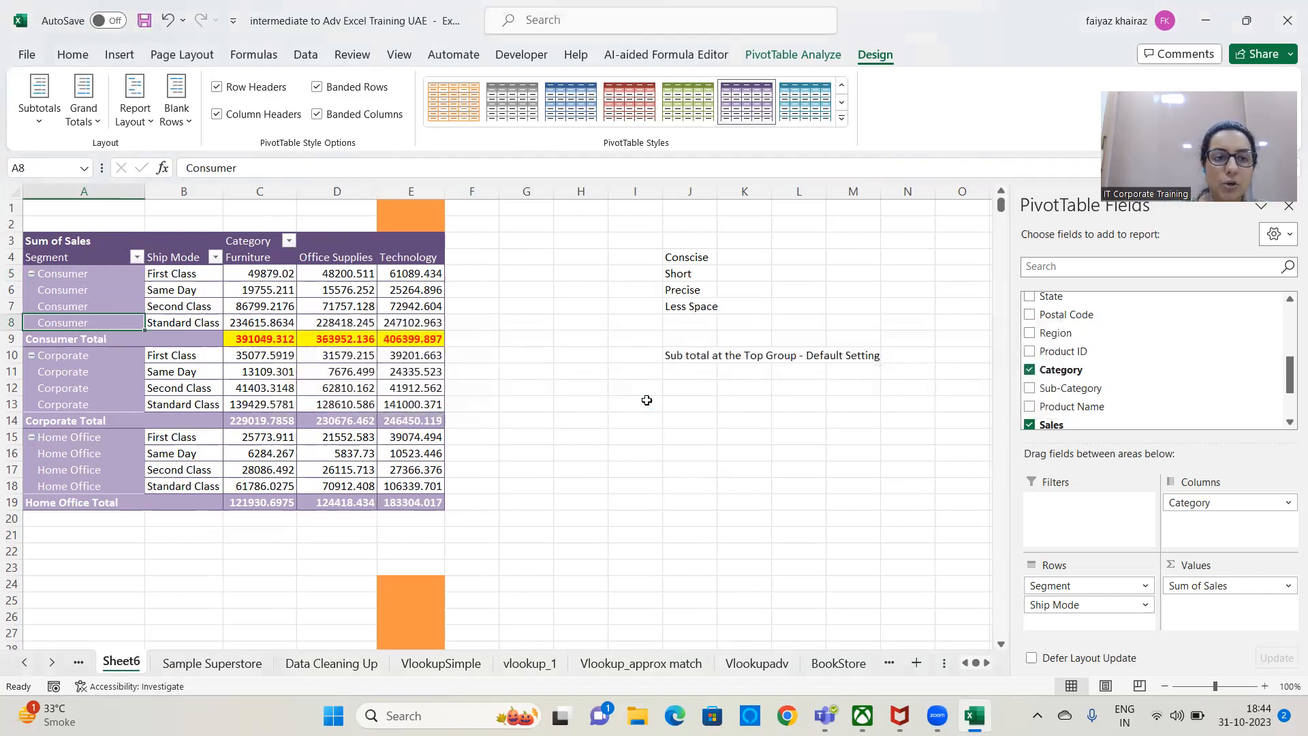
left_click(146, 122)
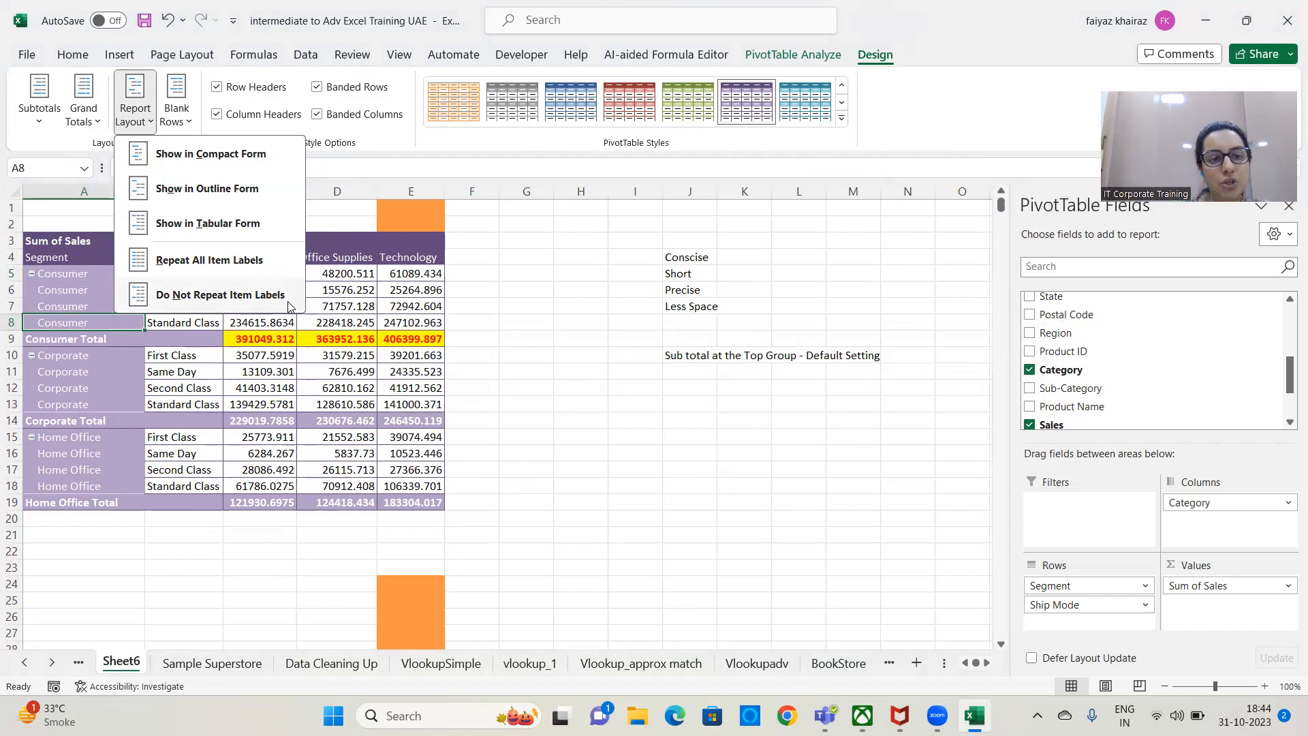
left_click(220, 294)
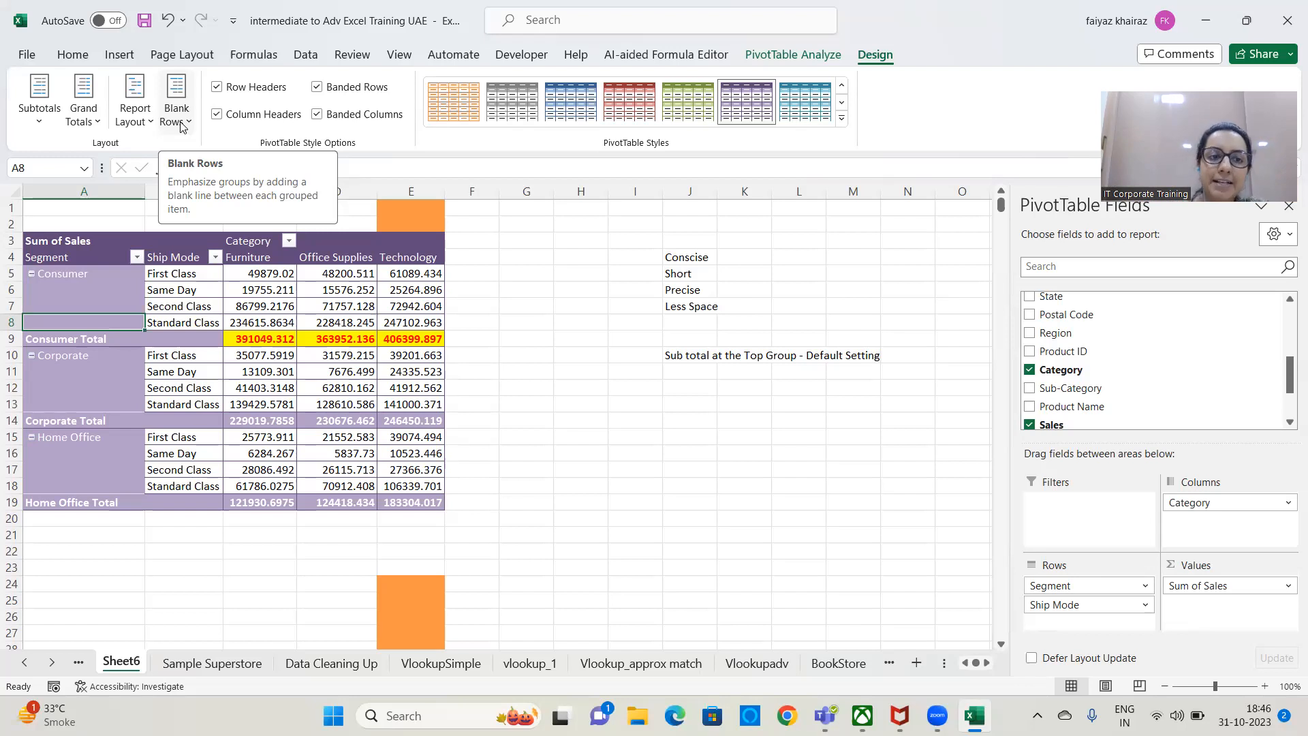
Insert a blank line after each item in the PivotTable.
left_click(183, 128)
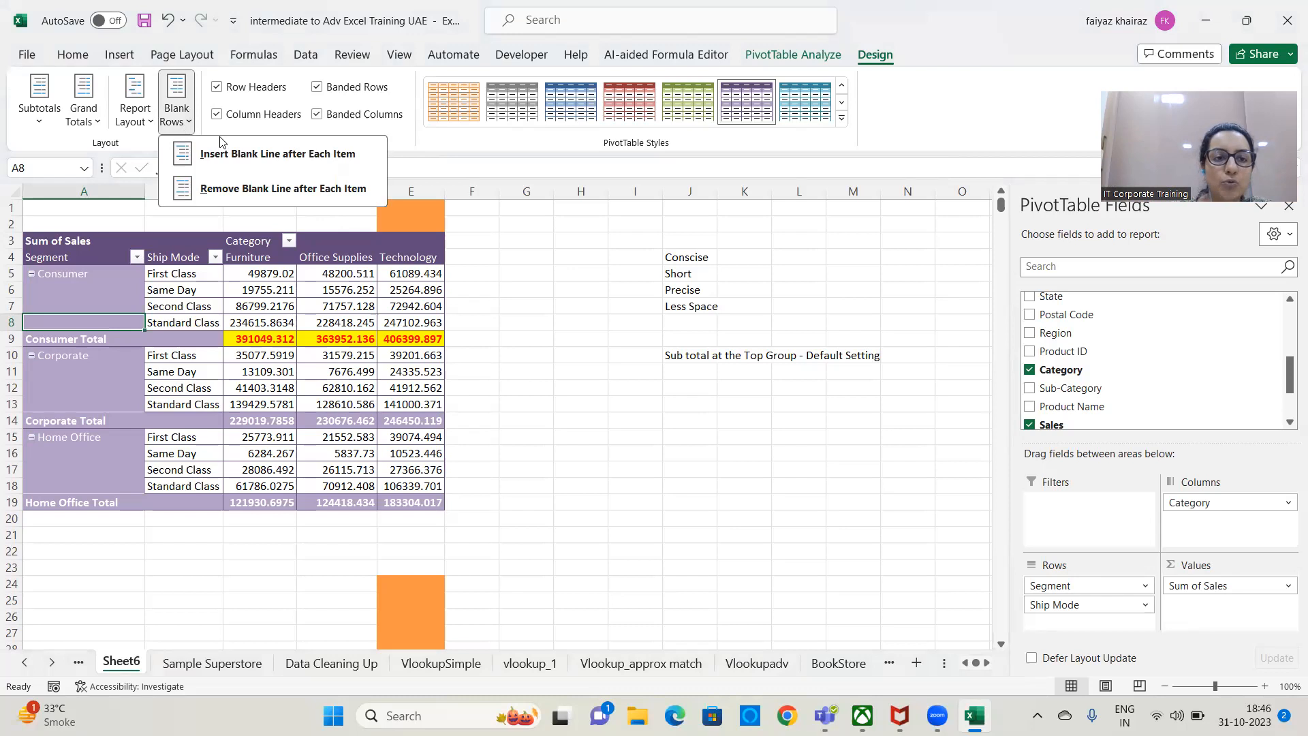
left_click(336, 155)
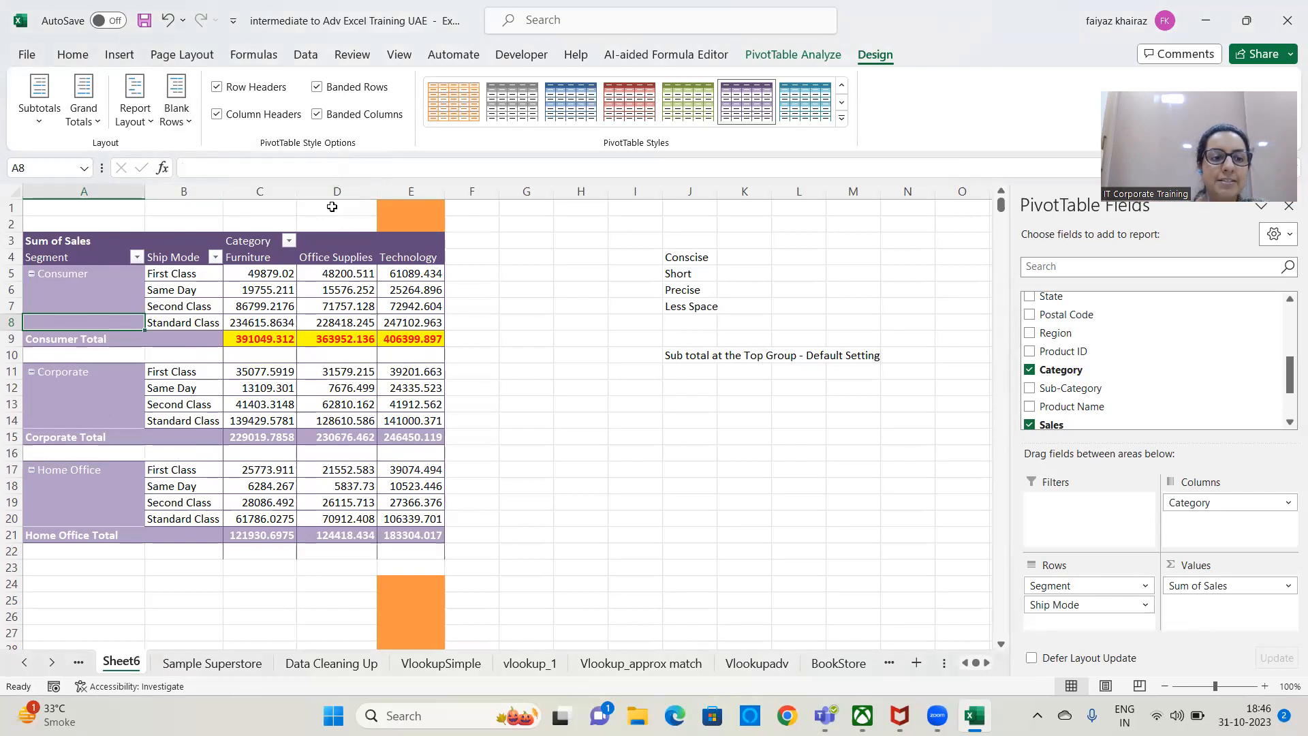
left_click(545, 366)
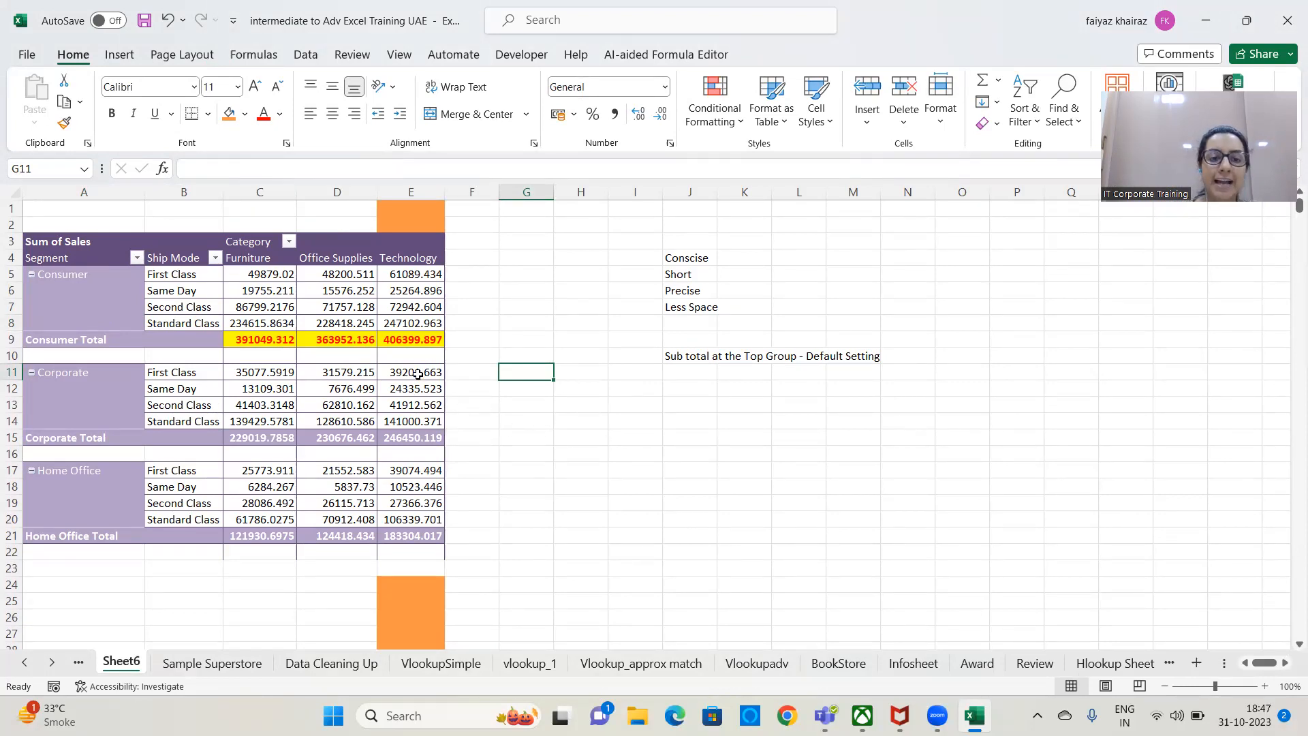
Remove the blank line after each item in the PivotTable.
mouse_move(416, 375)
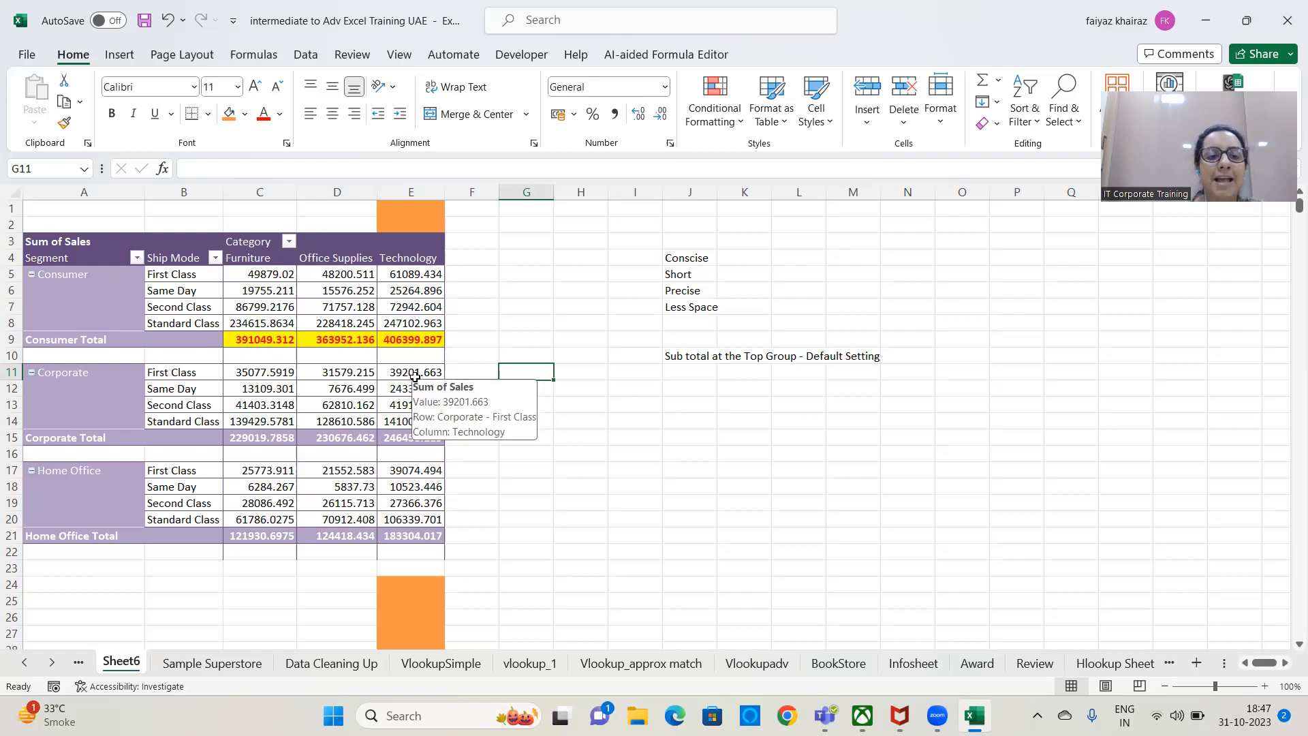
left_click(393, 356)
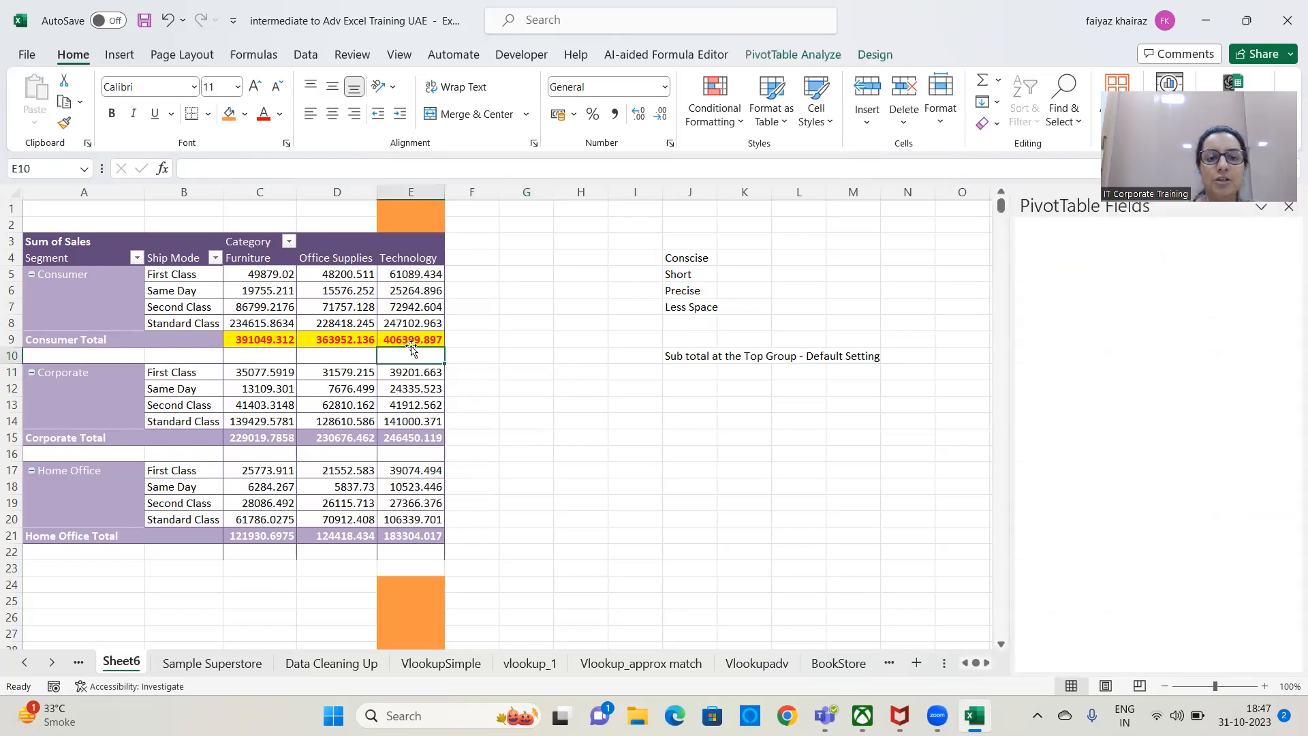
left_click(874, 54)
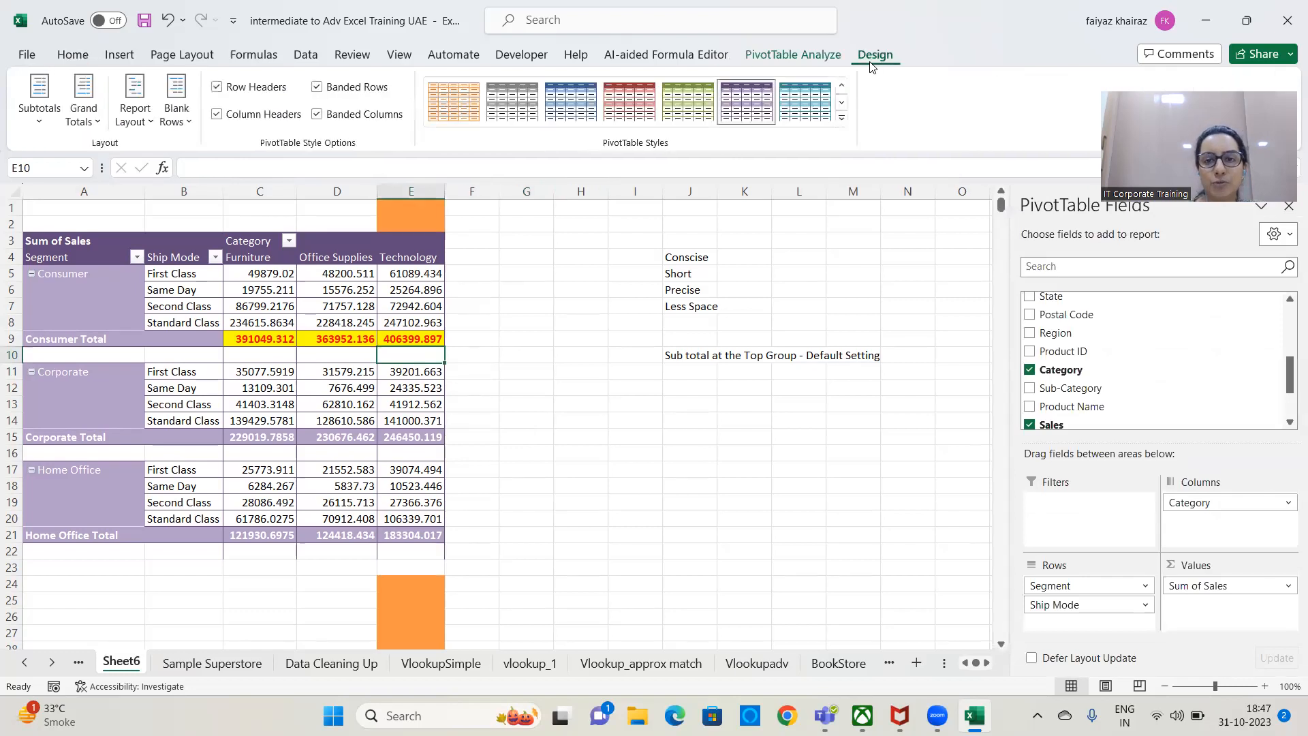
left_click(184, 121)
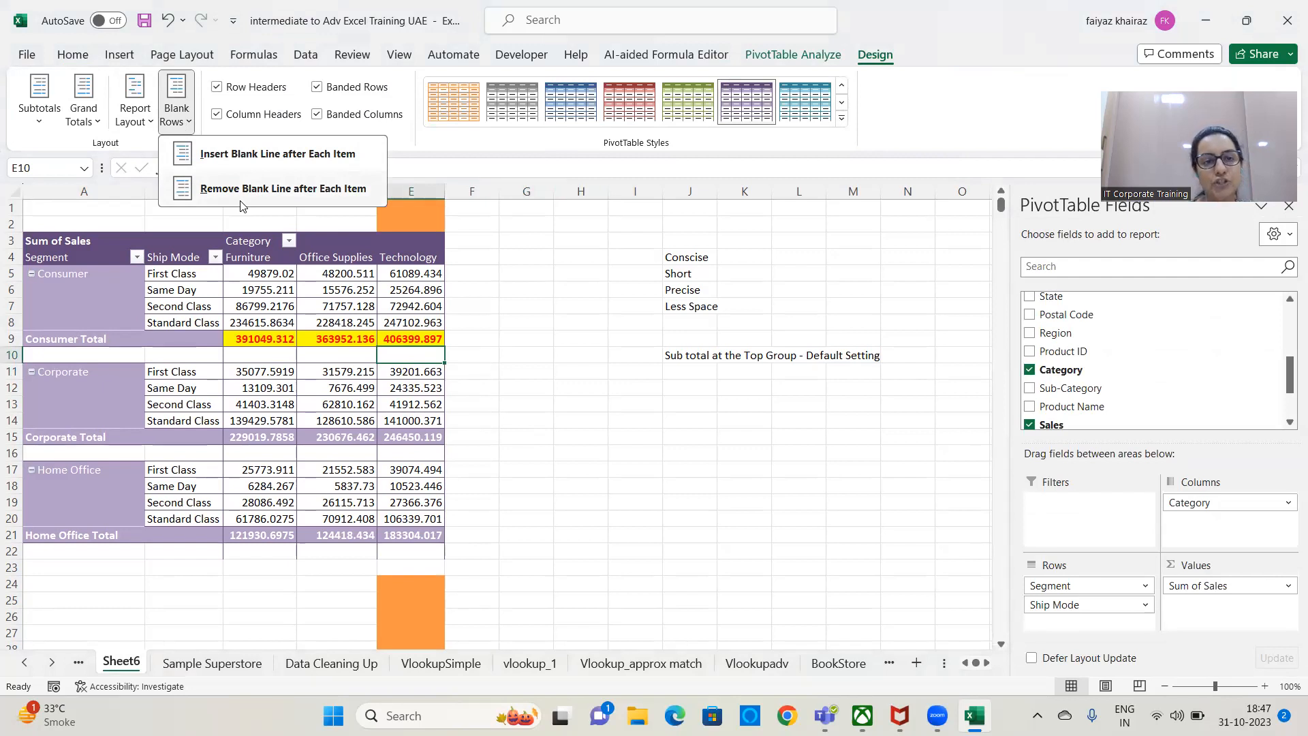
left_click(242, 197)
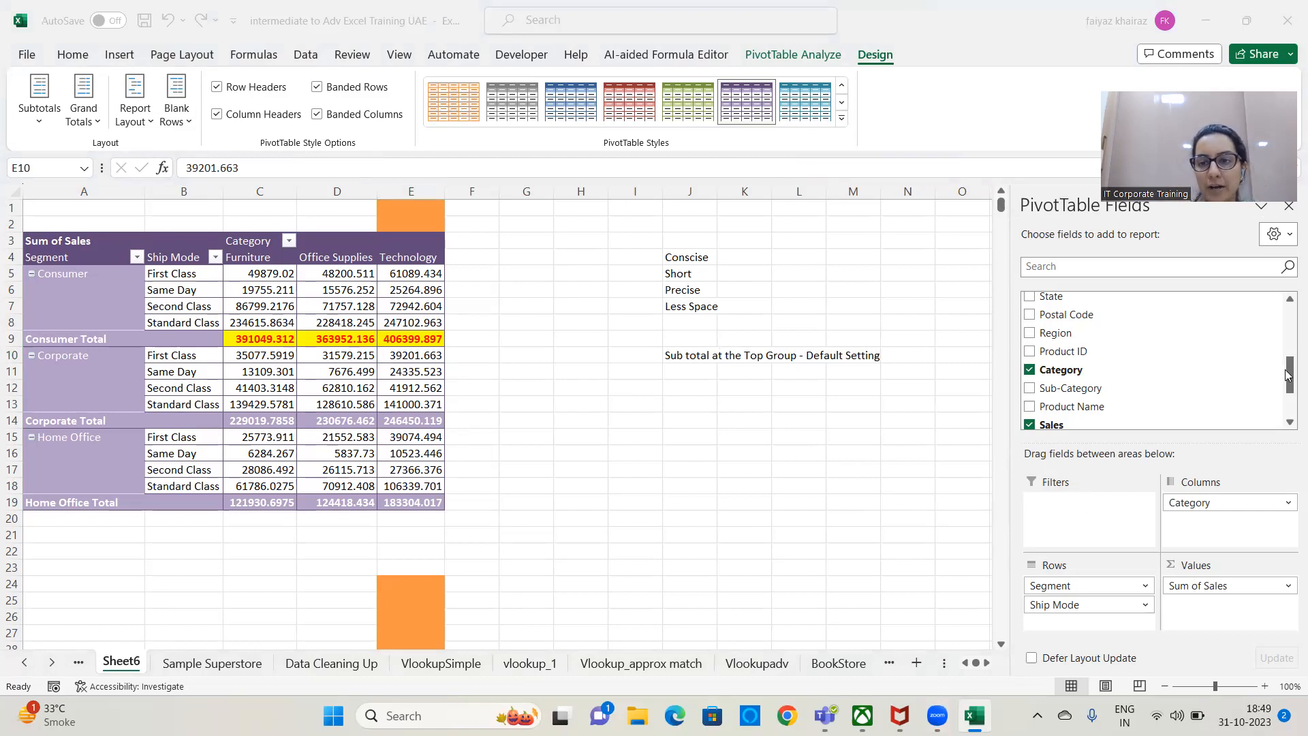
Add the Region field as a report filter above the PivotTable and keep its selection at (All).
left_click_drag(1289, 375, 1290, 317)
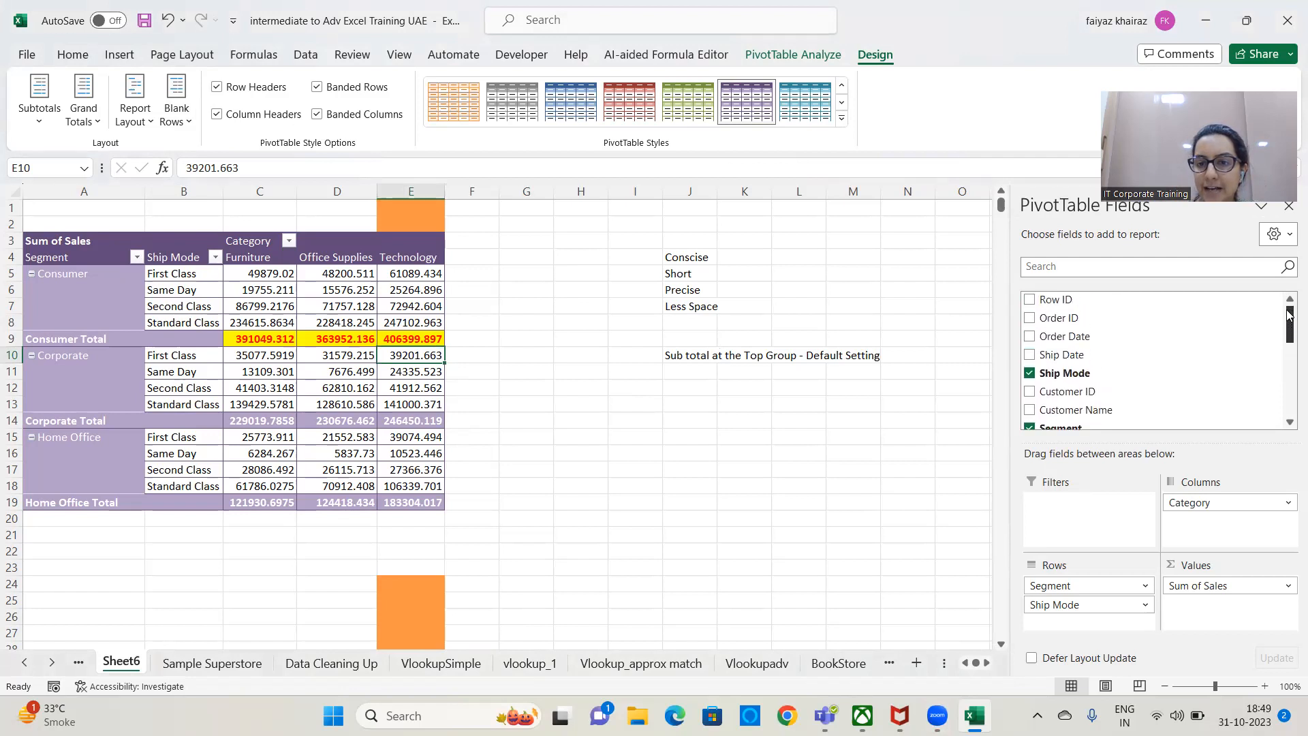
scroll(1111, 344, "down", 3)
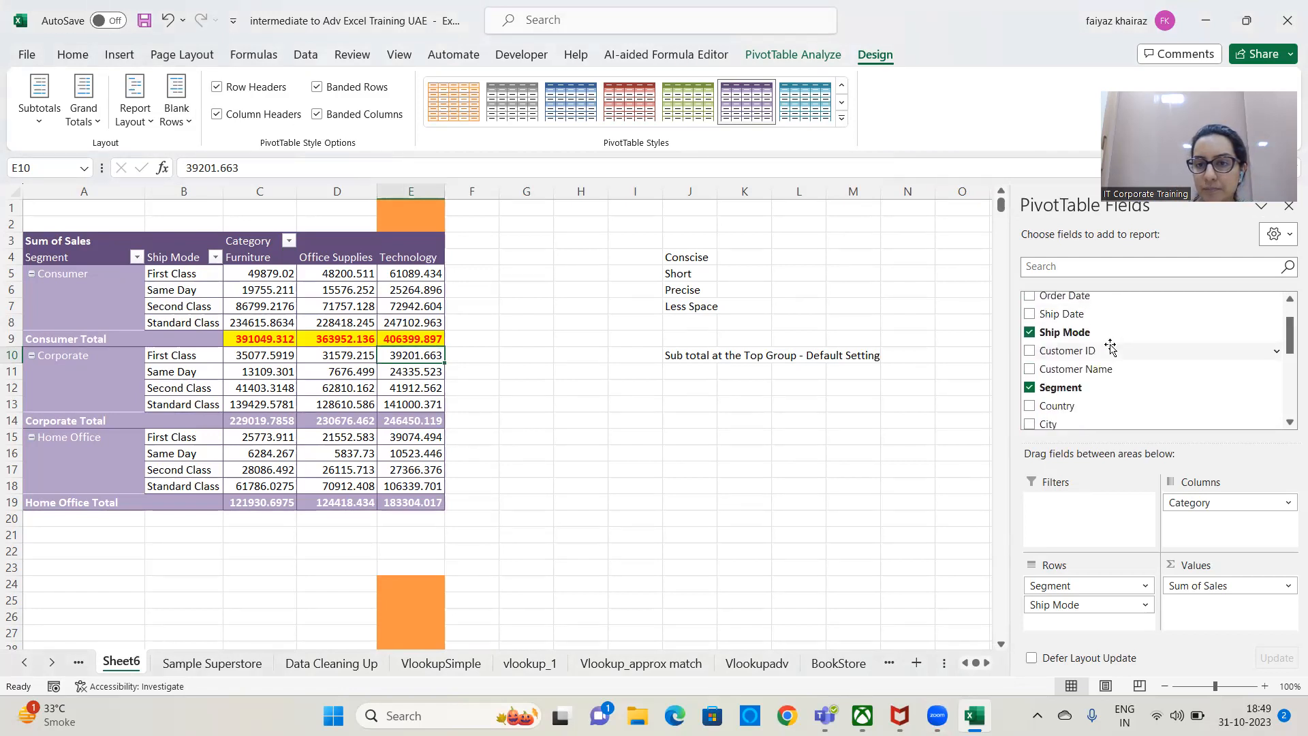
scroll(1109, 348, "down", 5)
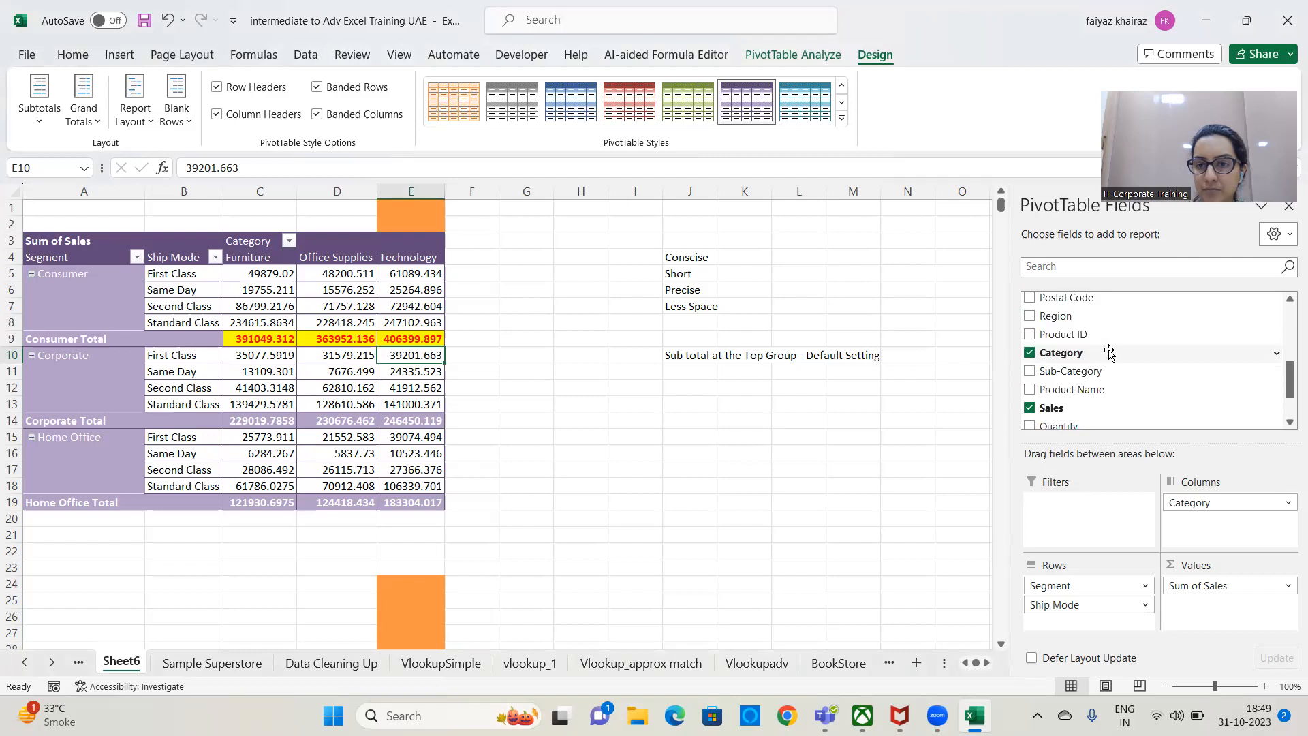
scroll(1109, 351, "up", 1)
scroll(1109, 351, "down", 1)
scroll(1109, 351, "up", 1)
scroll(1109, 352, "up", 6)
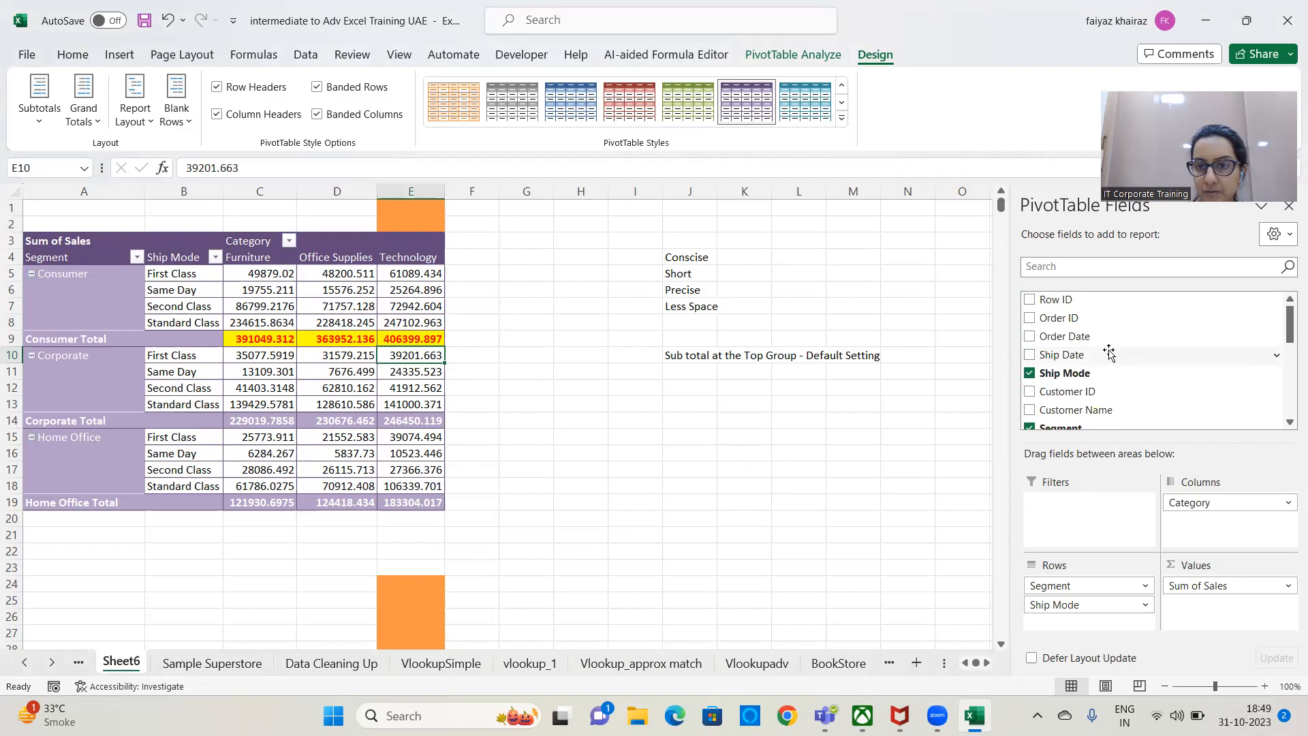
scroll(1109, 351, "down", 3)
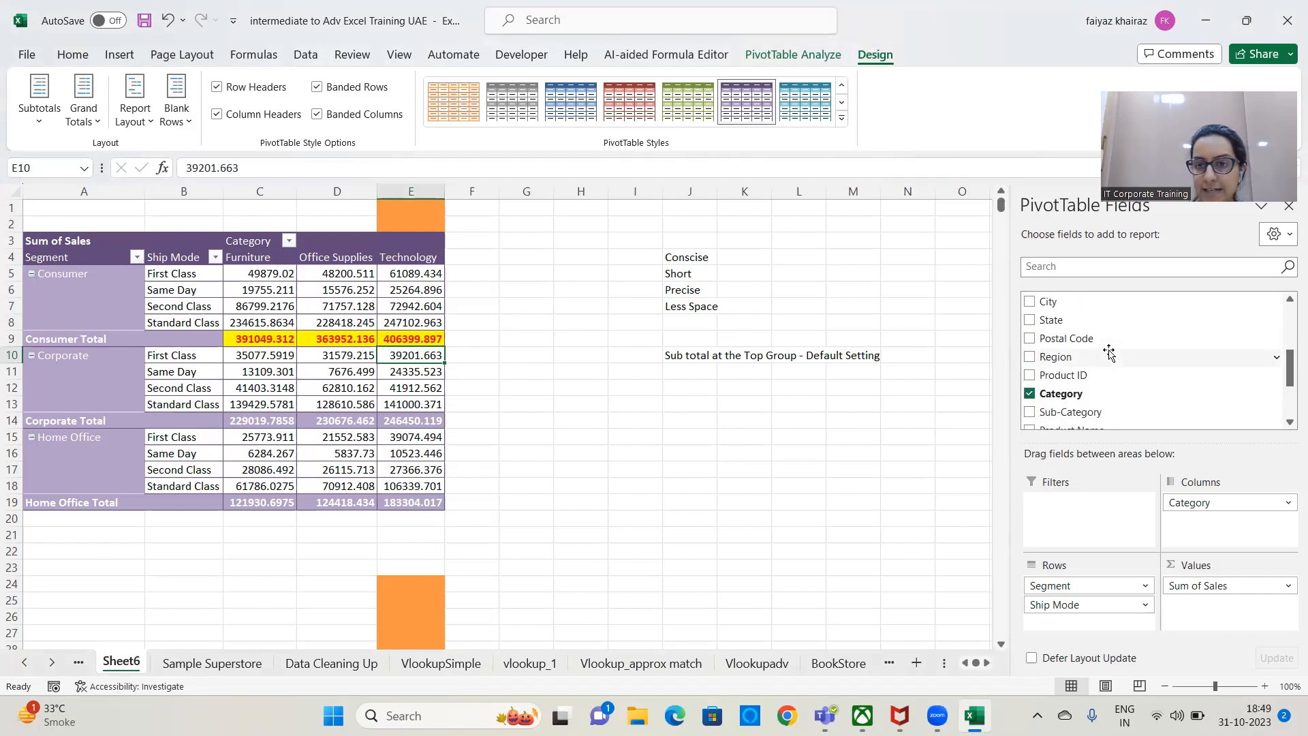
scroll(1107, 352, "up", 1)
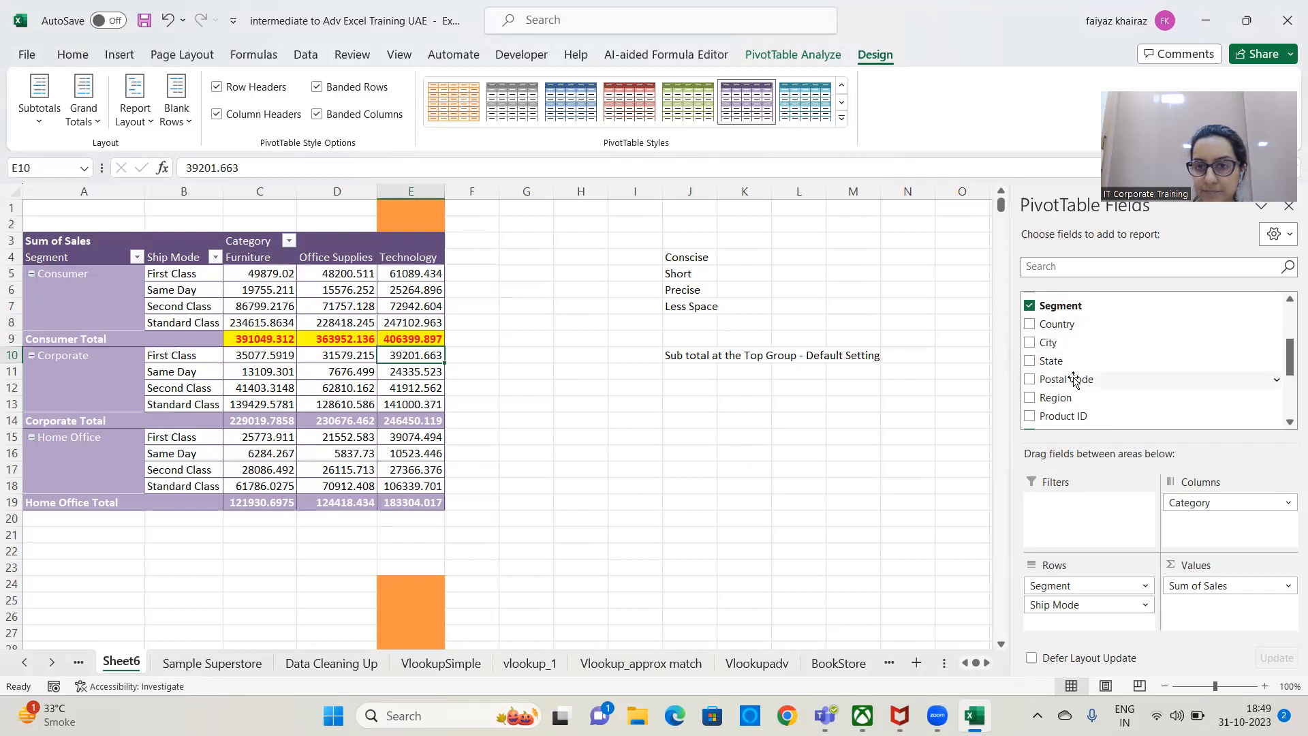
scroll(1072, 379, "down", 1)
scroll(1136, 365, "down", 1)
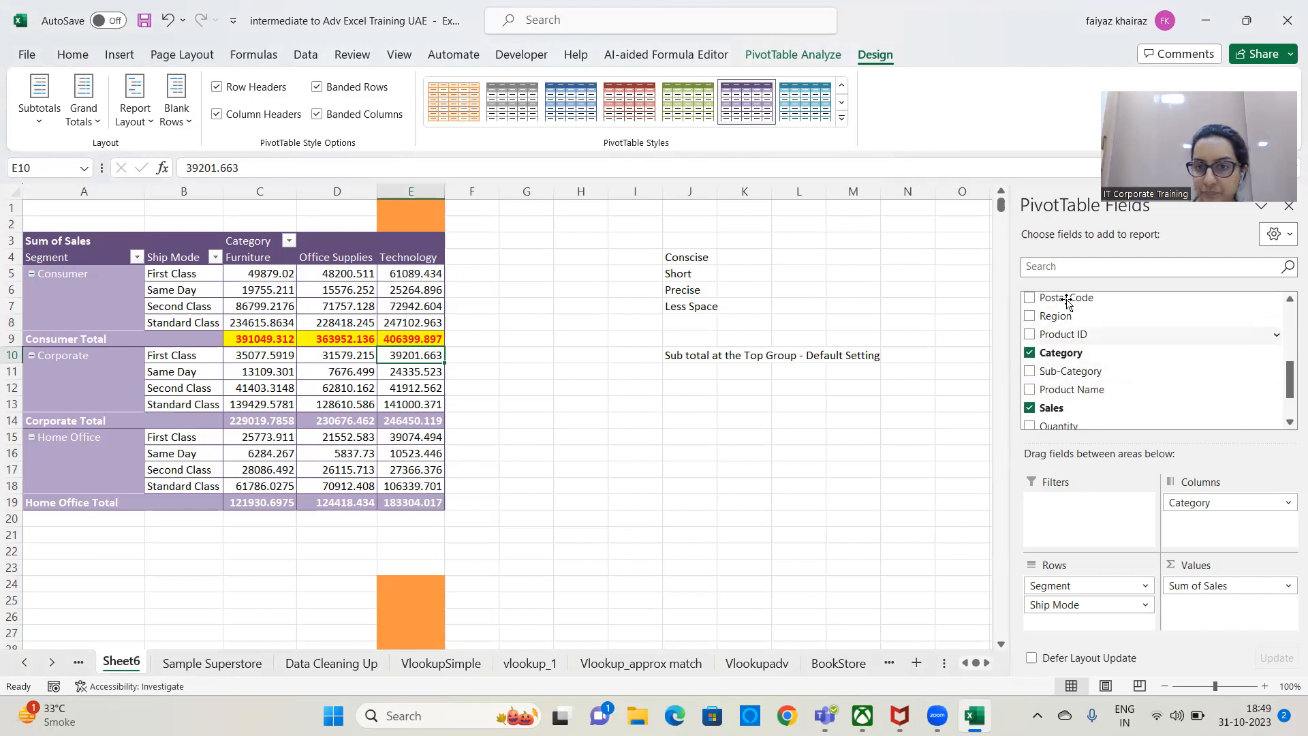
left_click_drag(1063, 316, 1082, 505)
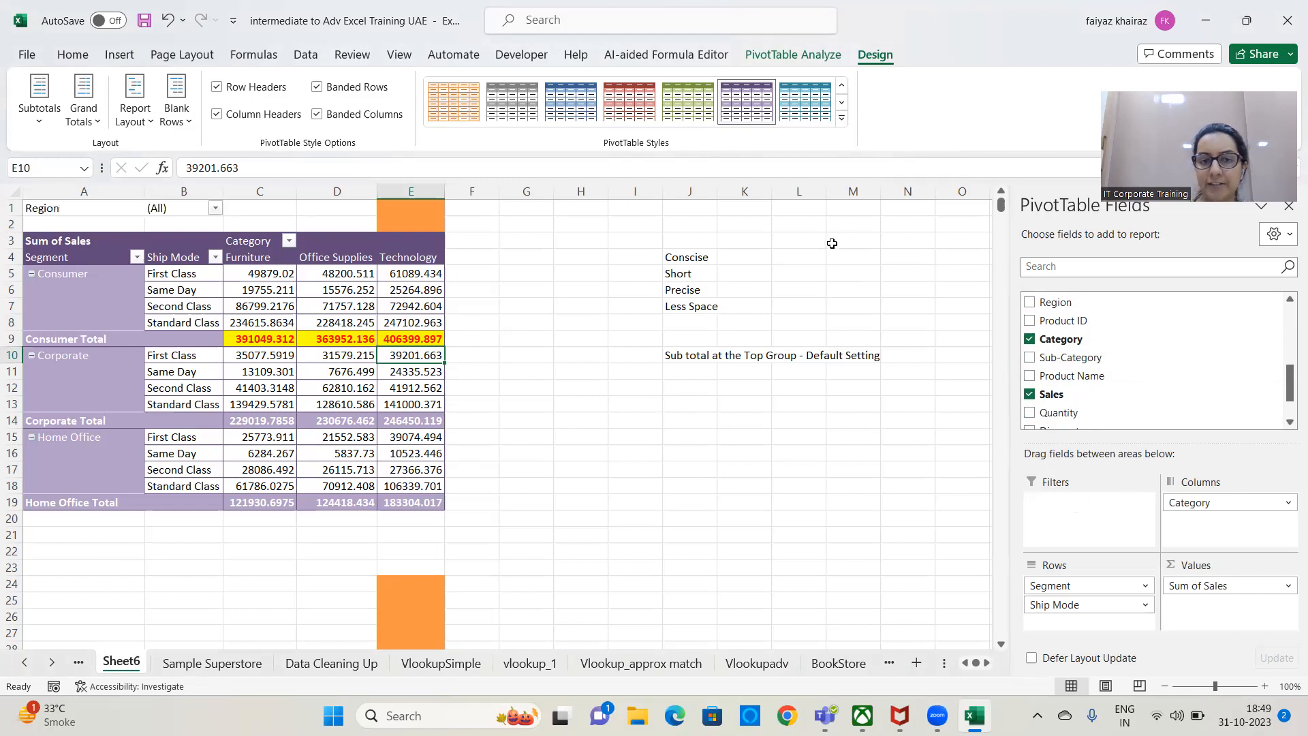
left_click(214, 210)
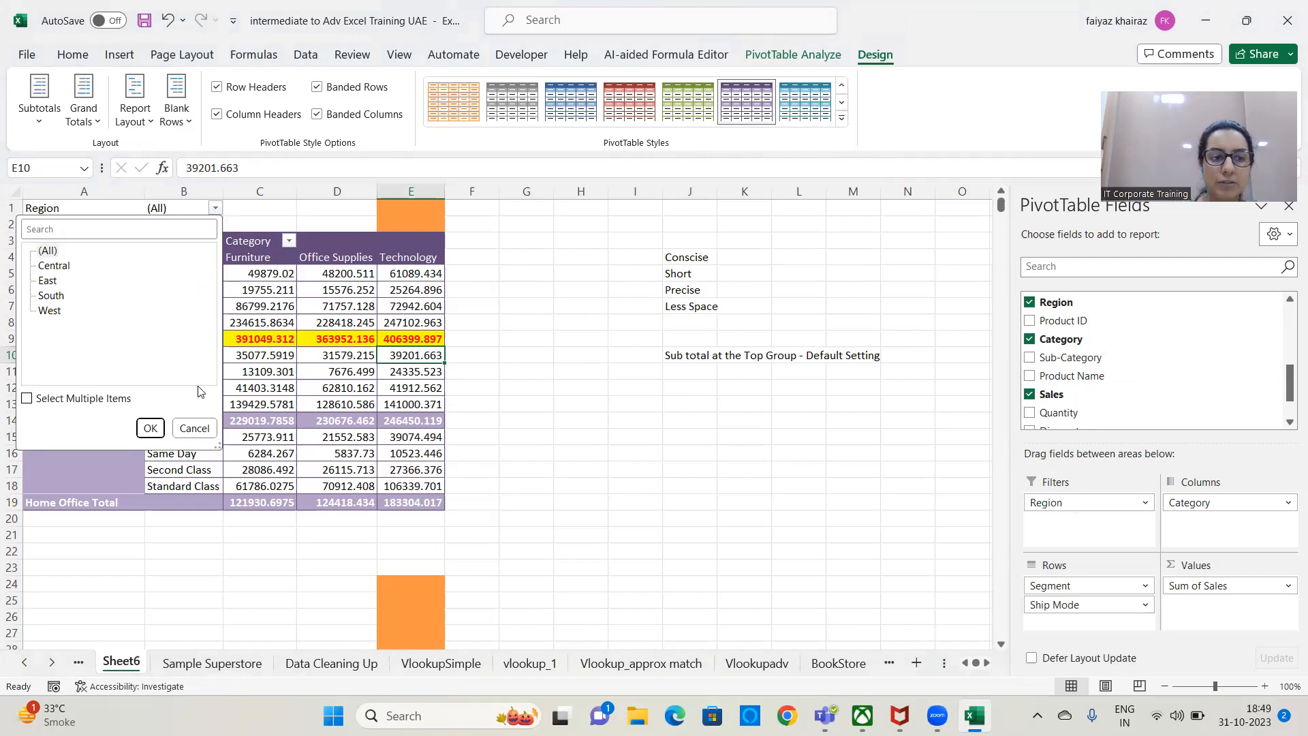
left_click(146, 429)
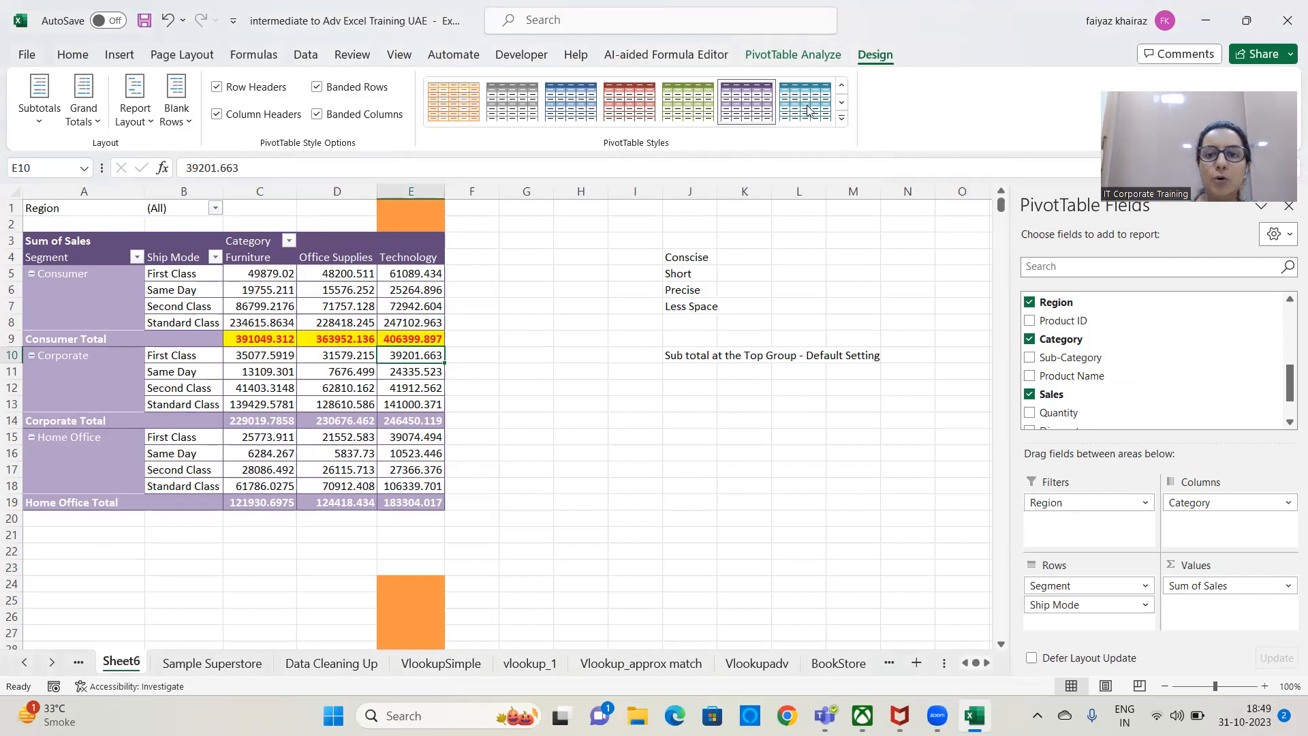
Rename the segment sales PivotTable as SegmentwiseAnalysis.
left_click(784, 63)
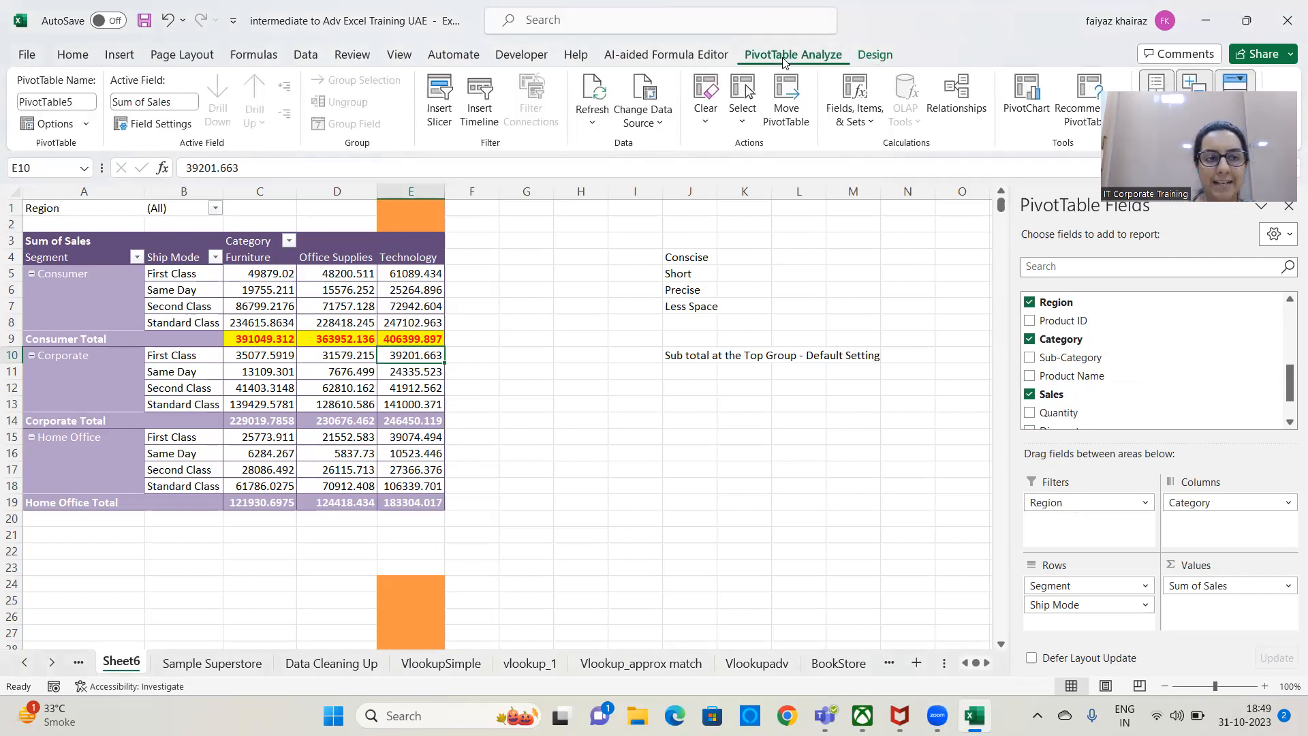
left_click(81, 100)
key("BackSpace")
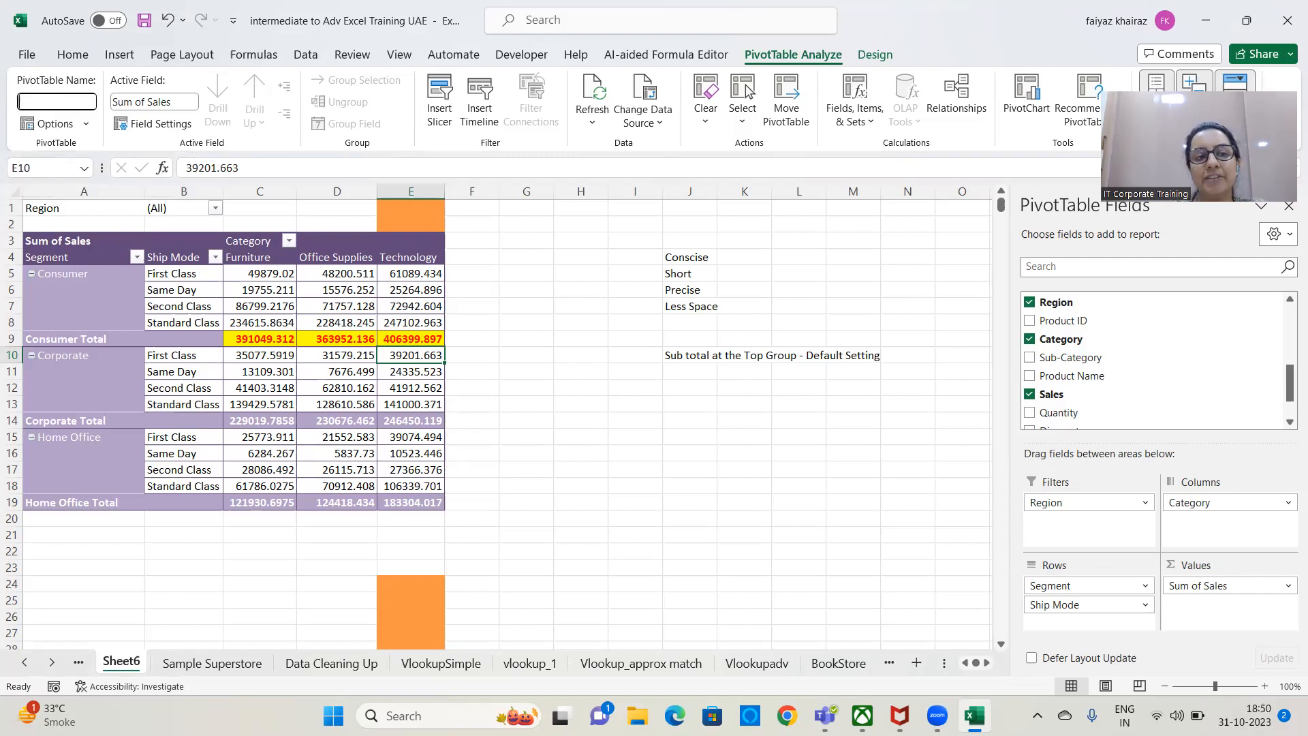
type("Segmeenr")
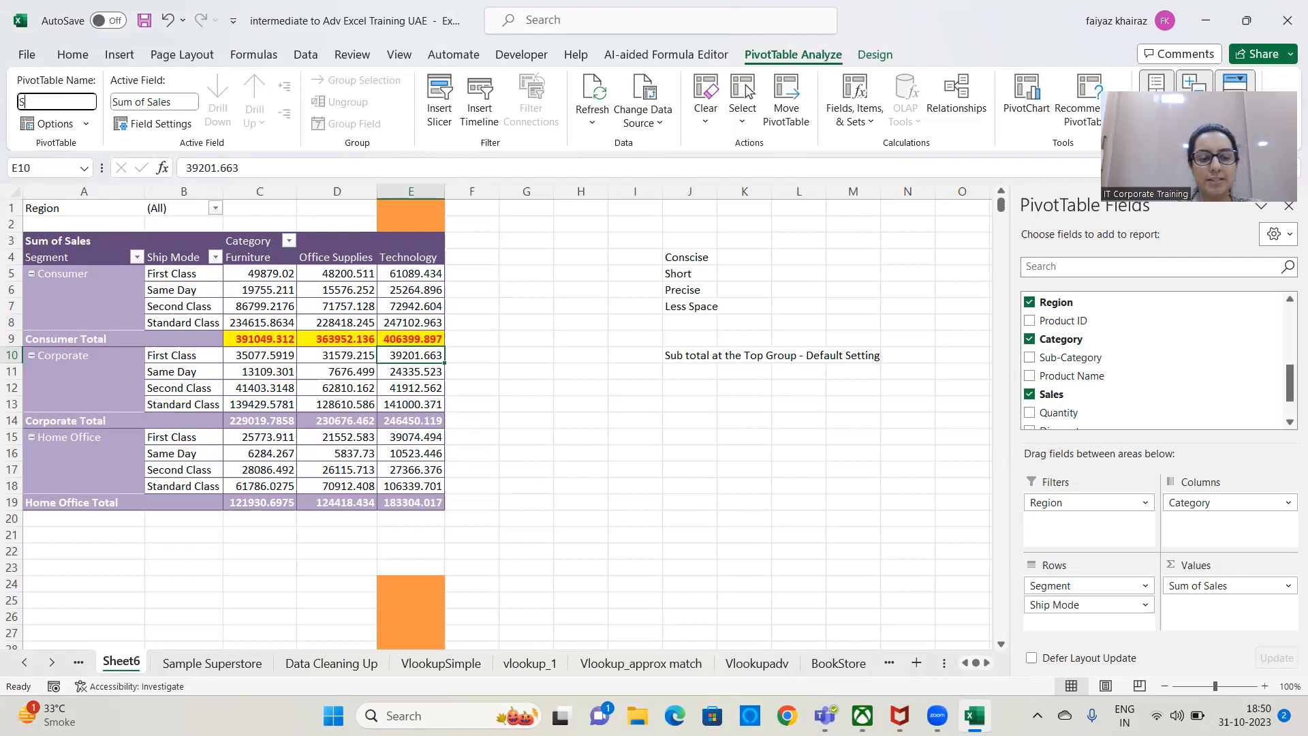
key("BackSpace")
key("BackSpace")
type("ntwiseA")
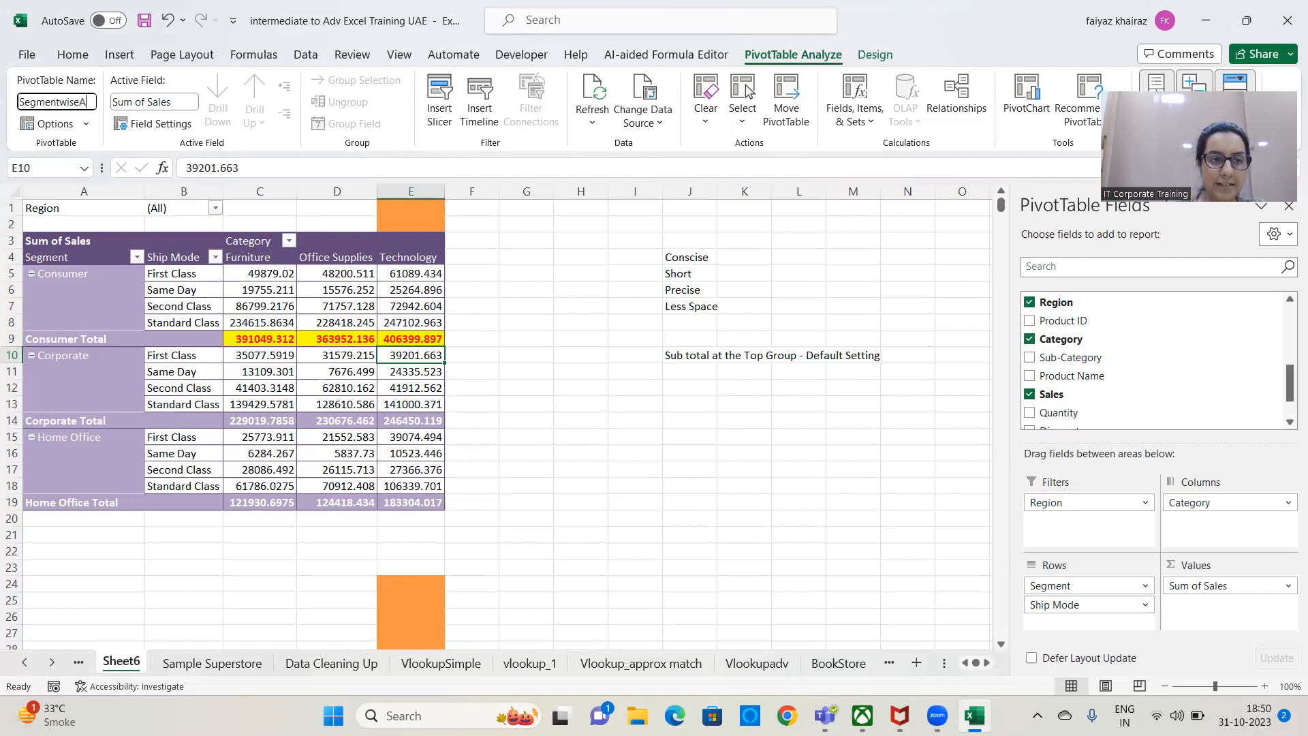
type("nalysis")
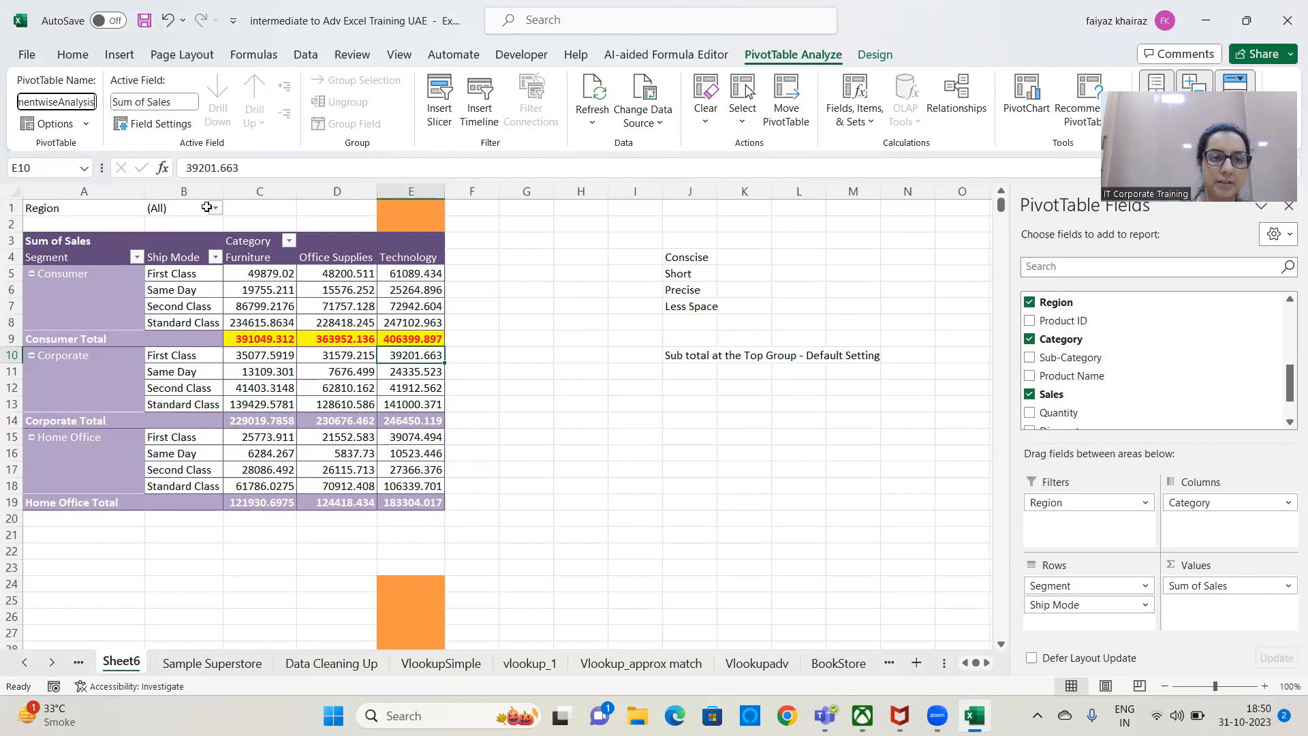
left_click(258, 222)
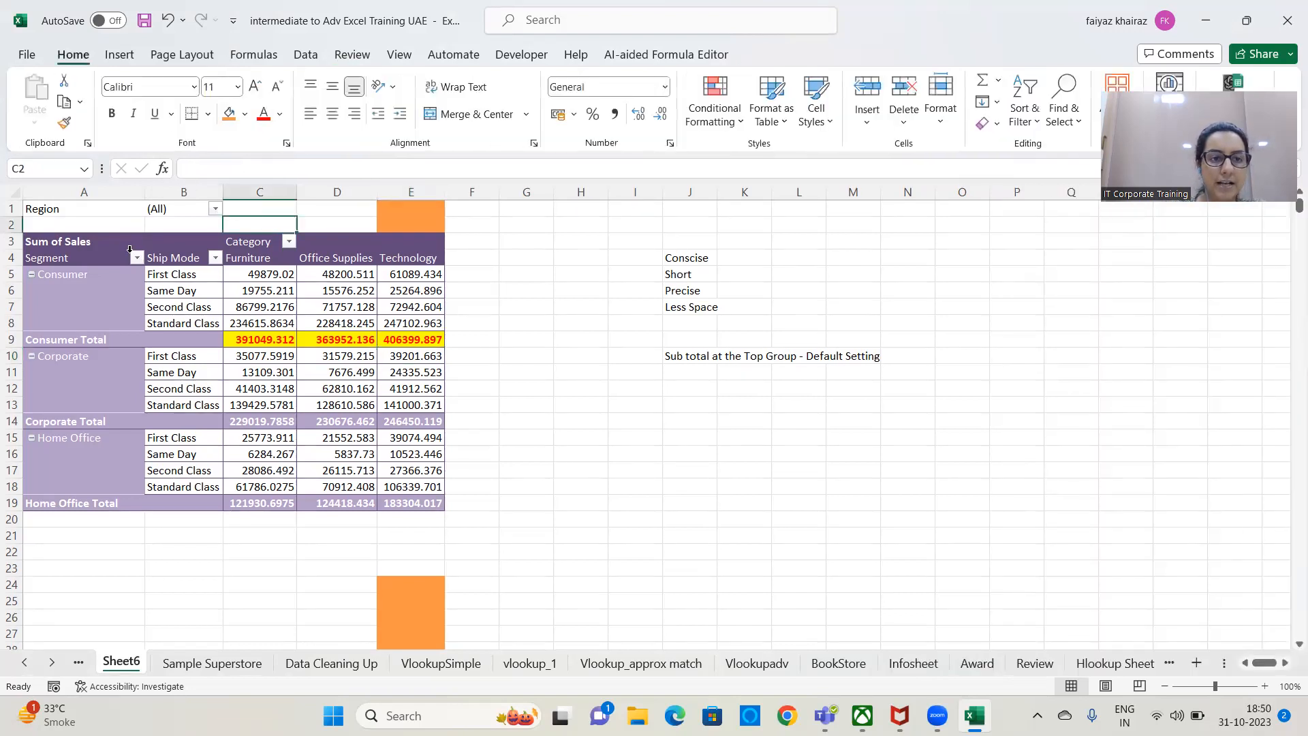
Generate separate report filter pages for each Region from the SegmentwiseAnalysis PivotTable.
left_click(68, 272)
left_click(877, 58)
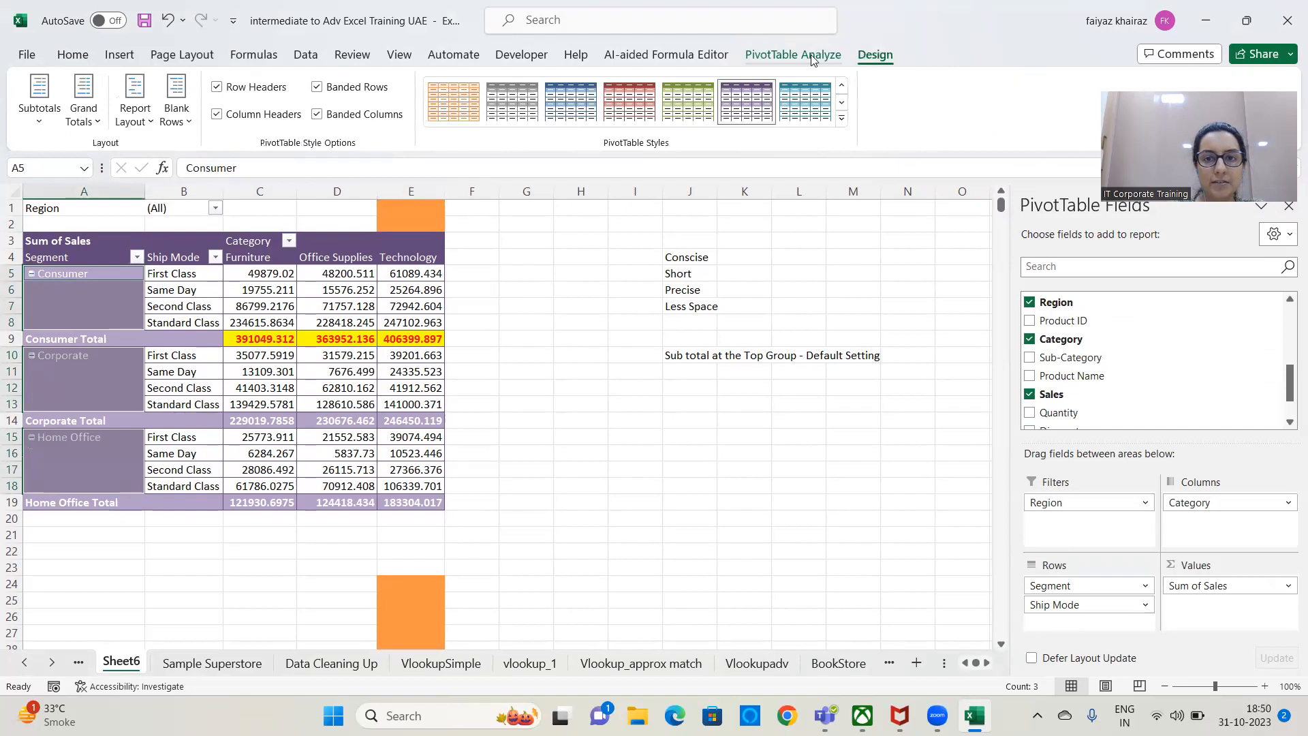
left_click(793, 55)
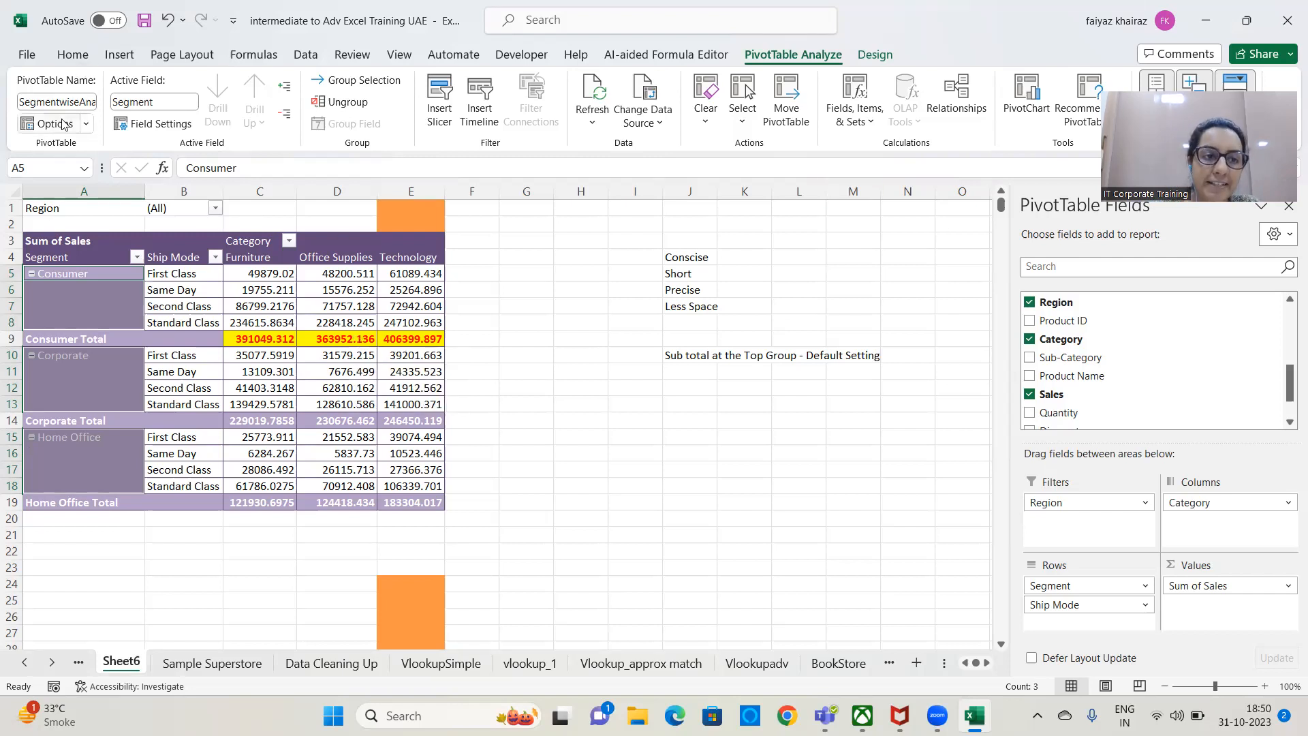
left_click(86, 124)
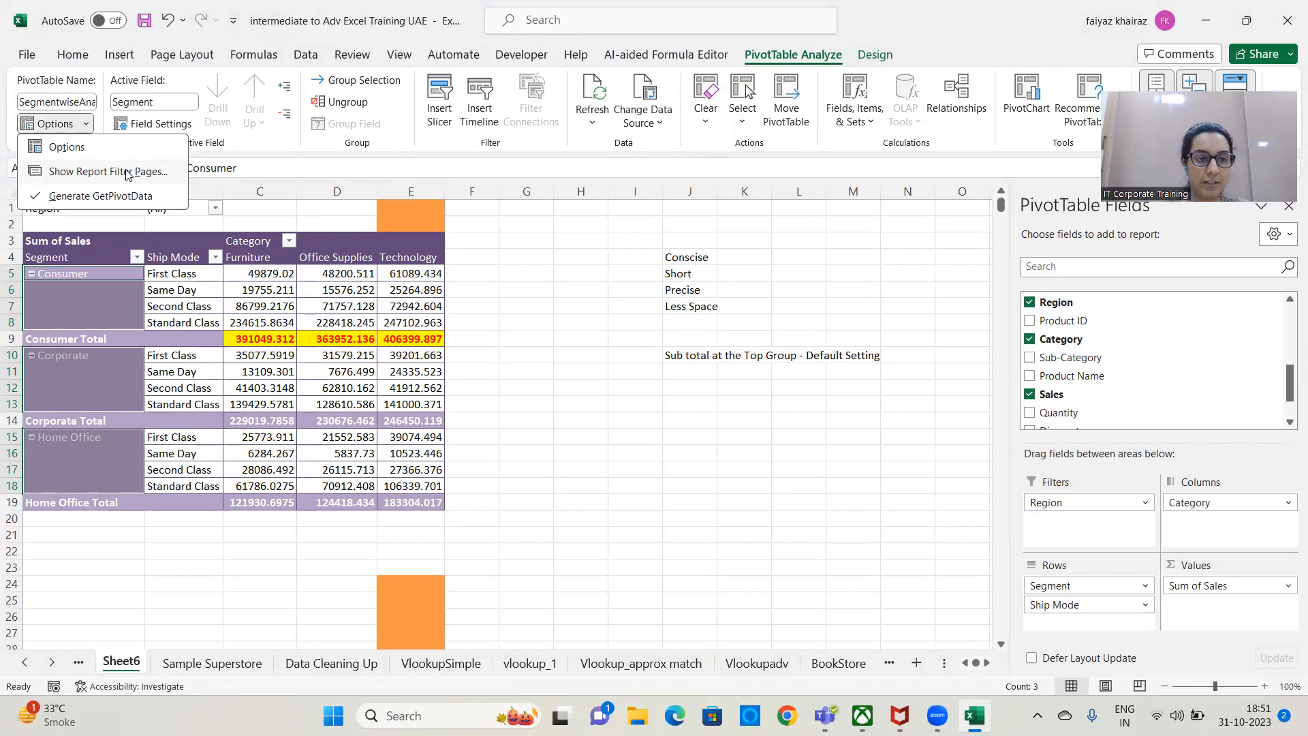
left_click(127, 174)
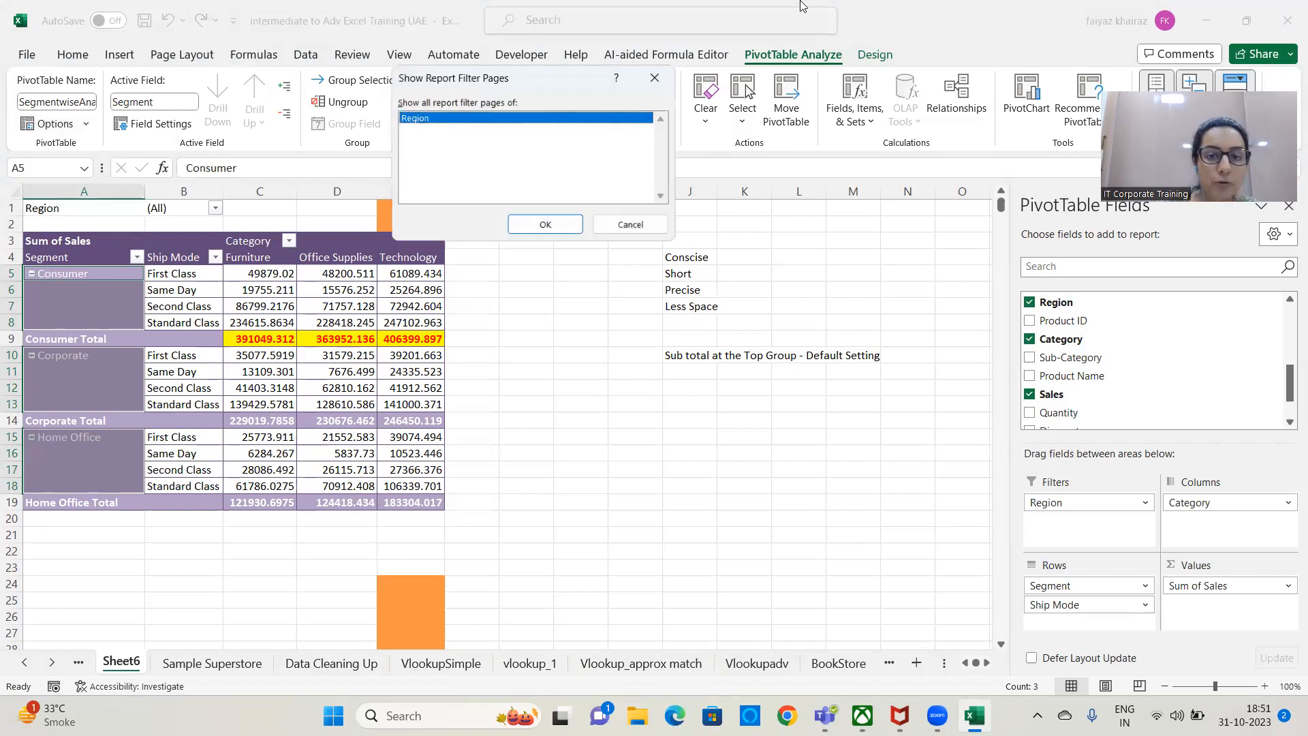
left_click(528, 231)
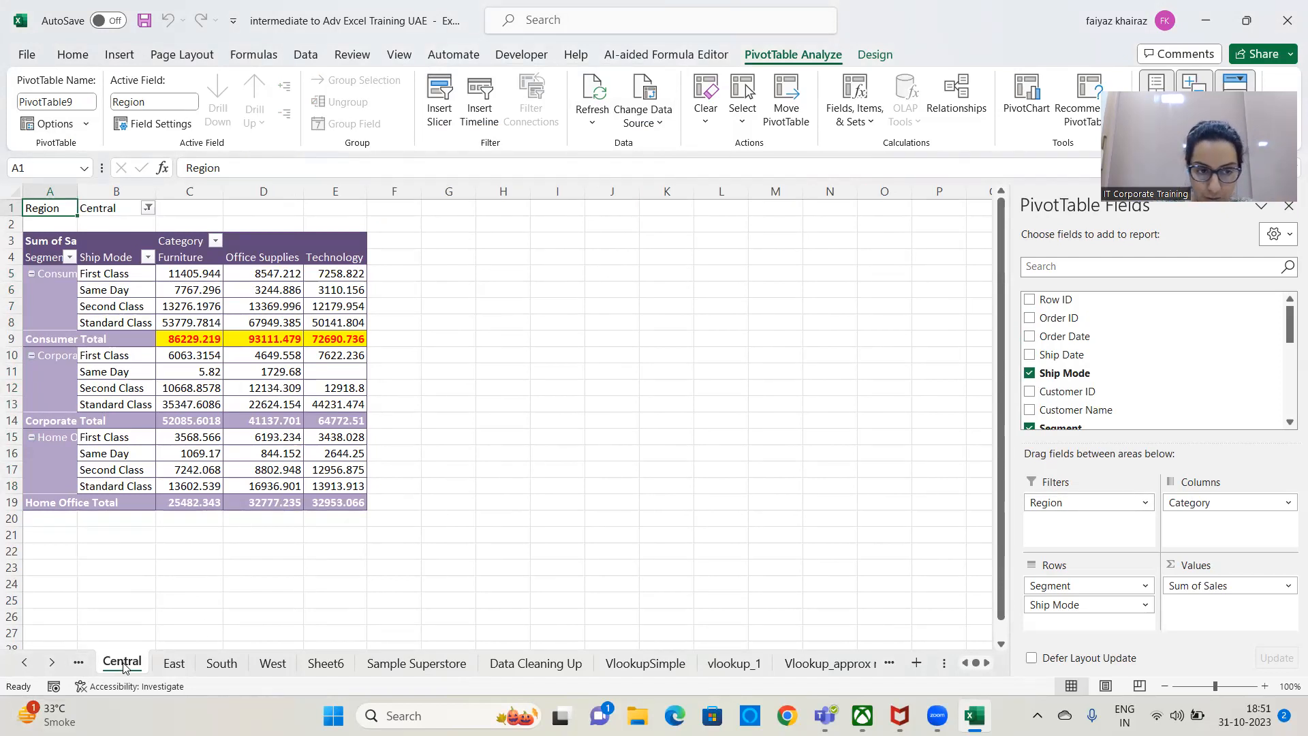
Review the generated East, South and West sheets and view the PivotTable options available on the West sheet.
left_click(175, 665)
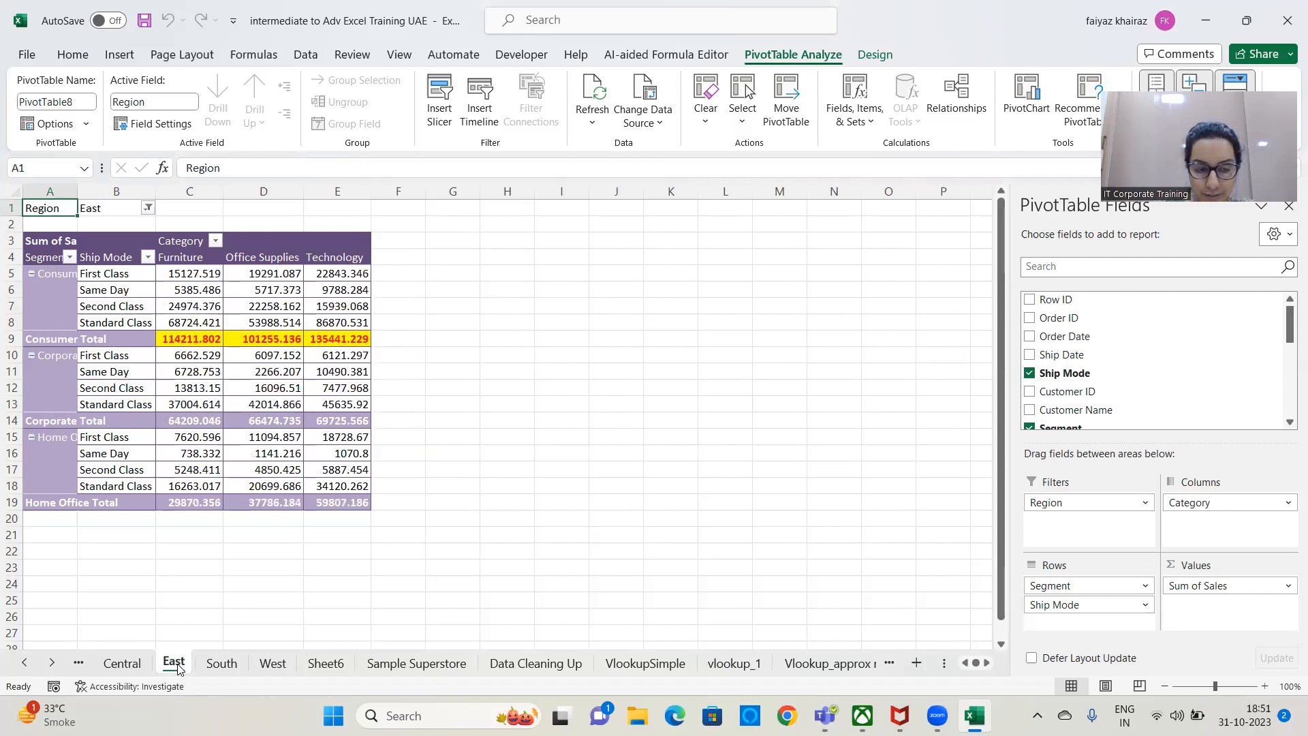
left_click(221, 664)
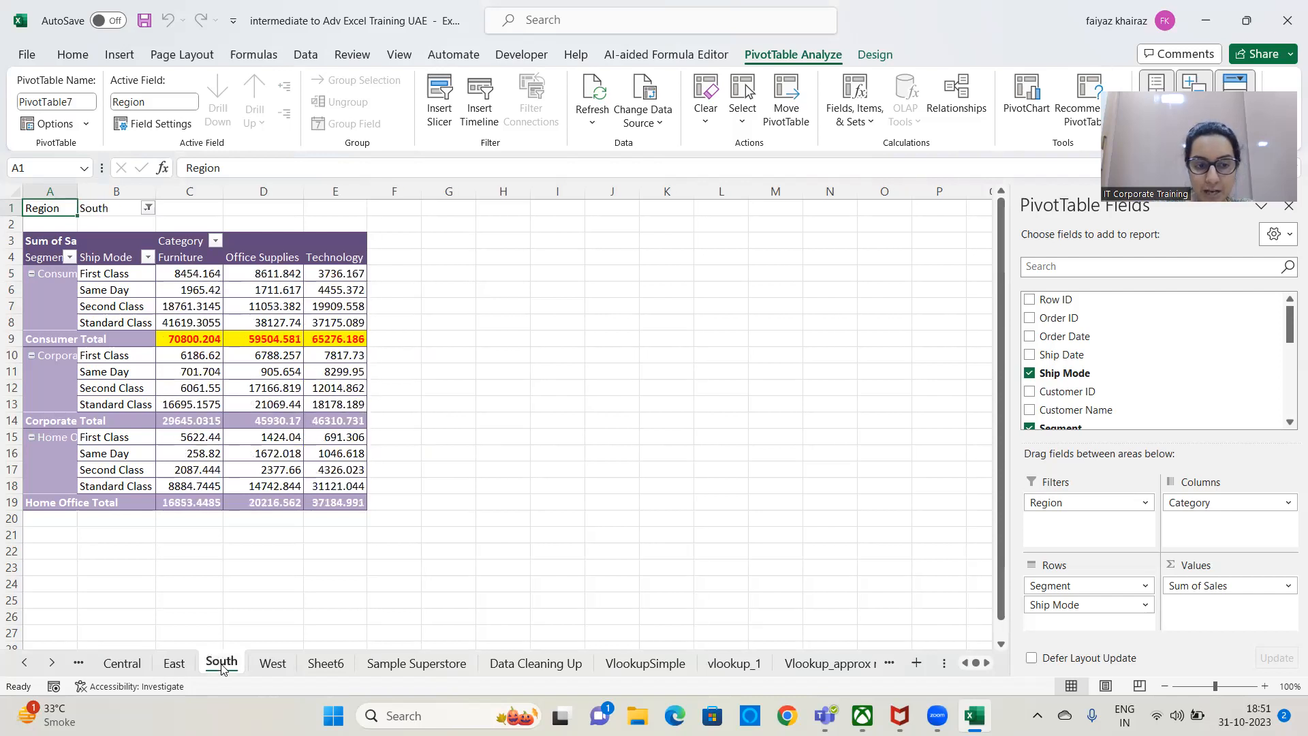
left_click(272, 664)
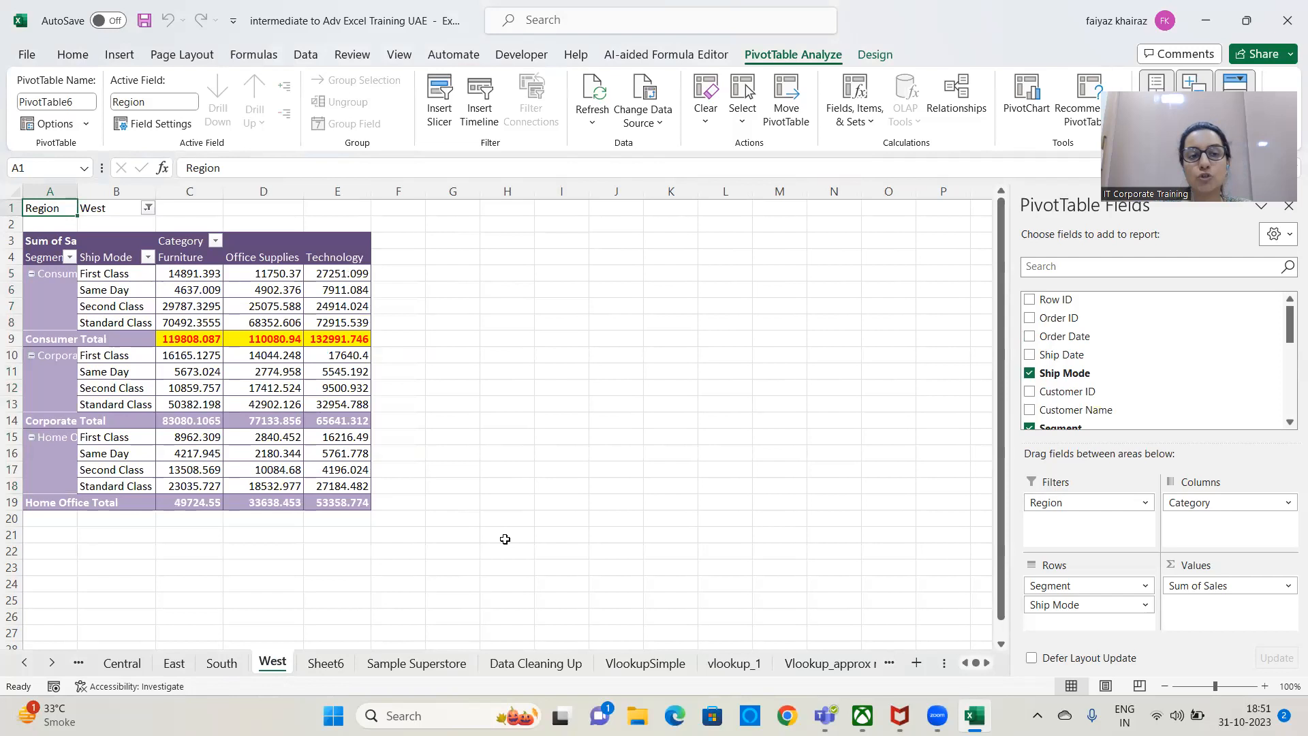
left_click(267, 391)
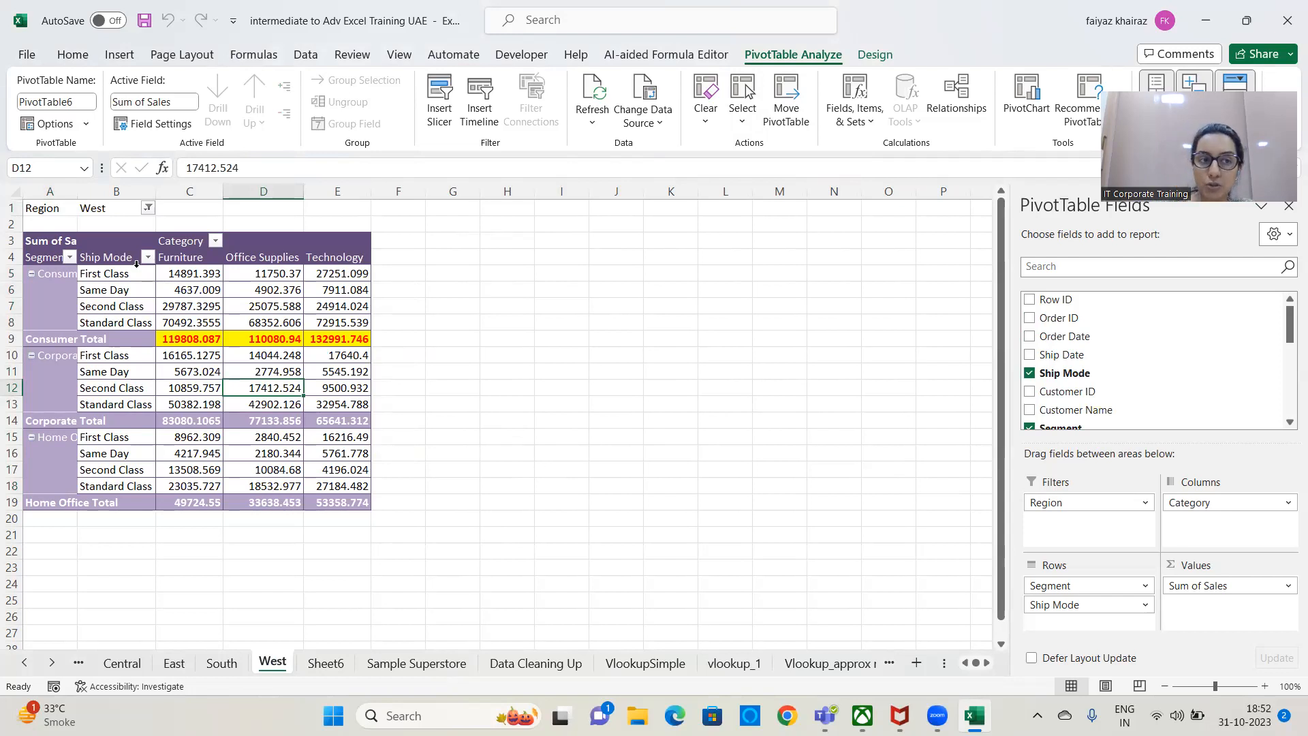
left_click(87, 124)
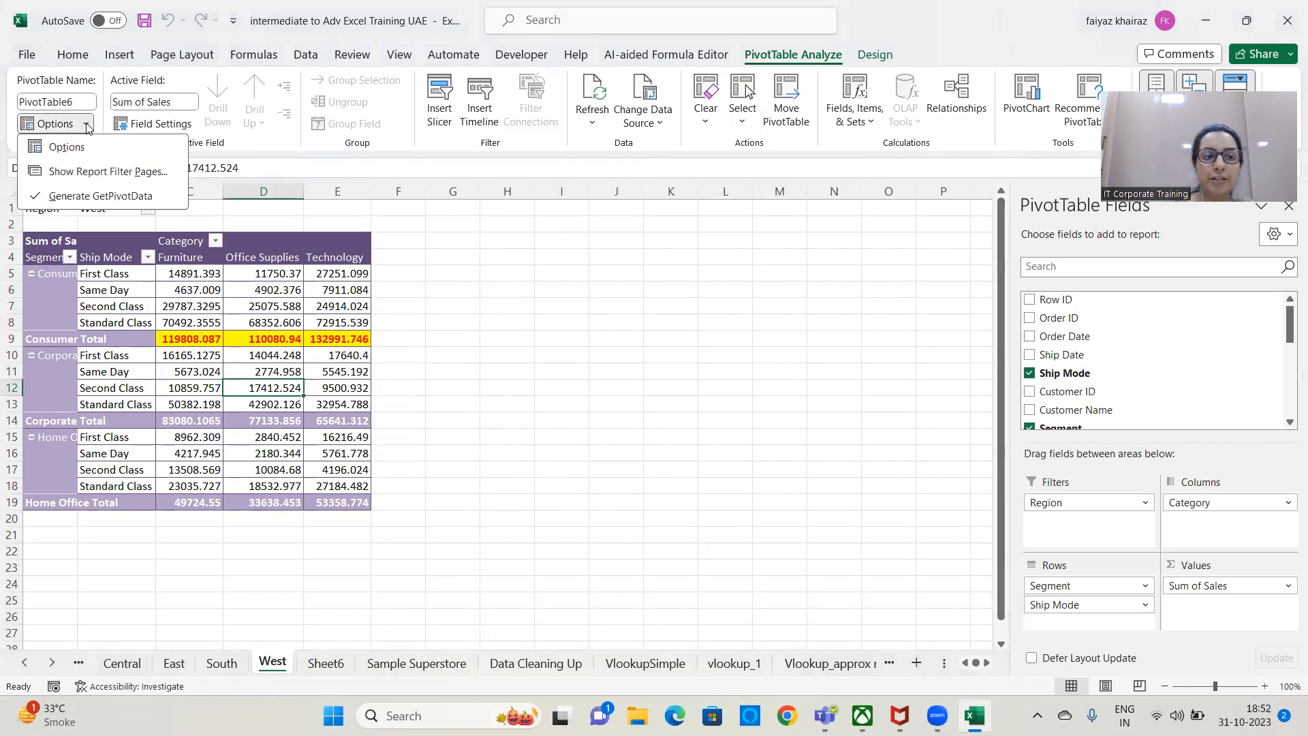
left_click(88, 125)
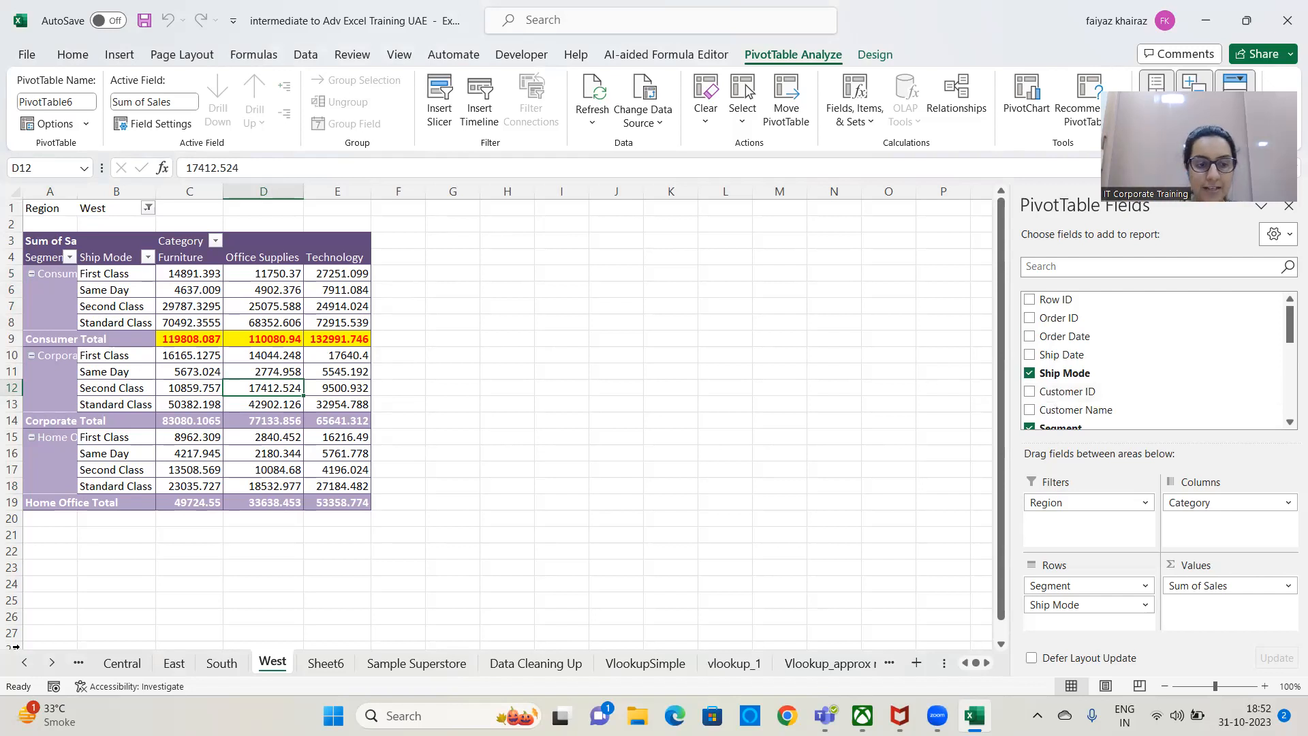
Switch to Sheet4 through the workbook's full list of sheets.
left_click(52, 662)
left_click(51, 662)
right_click(52, 662)
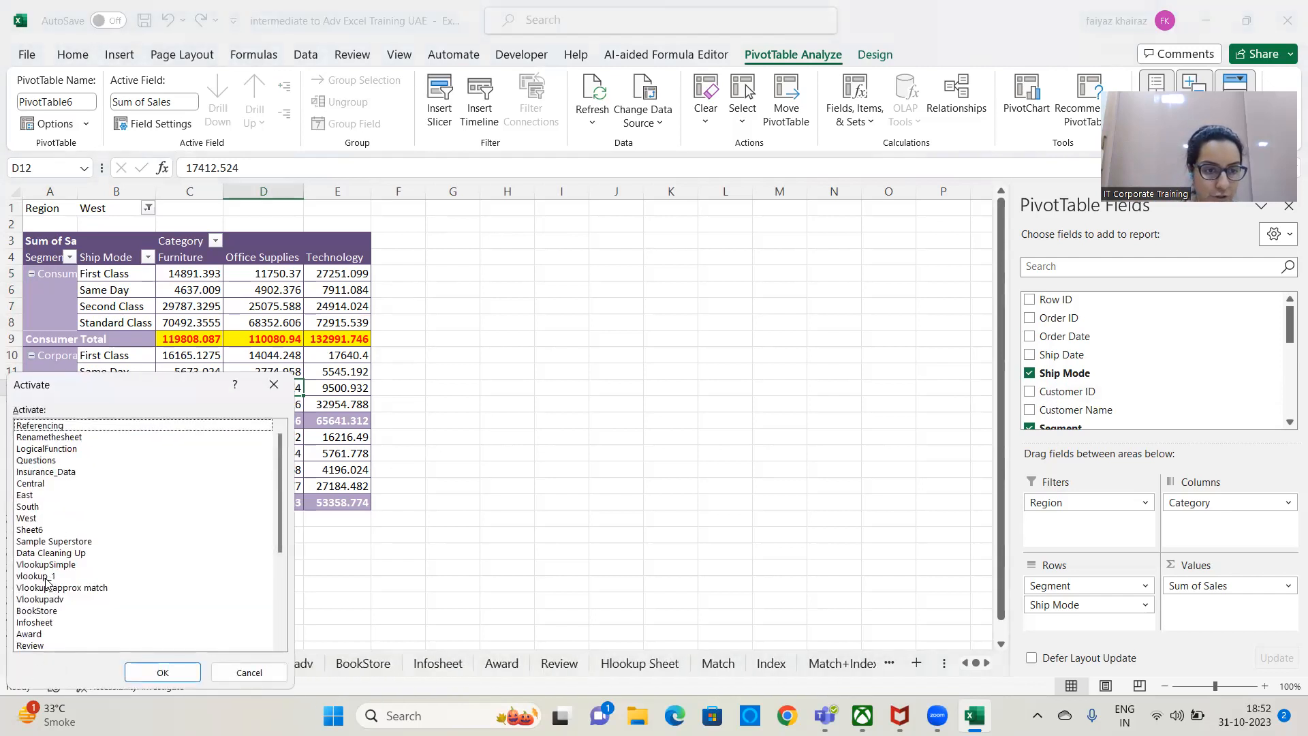
scroll(50, 628, "down", 3)
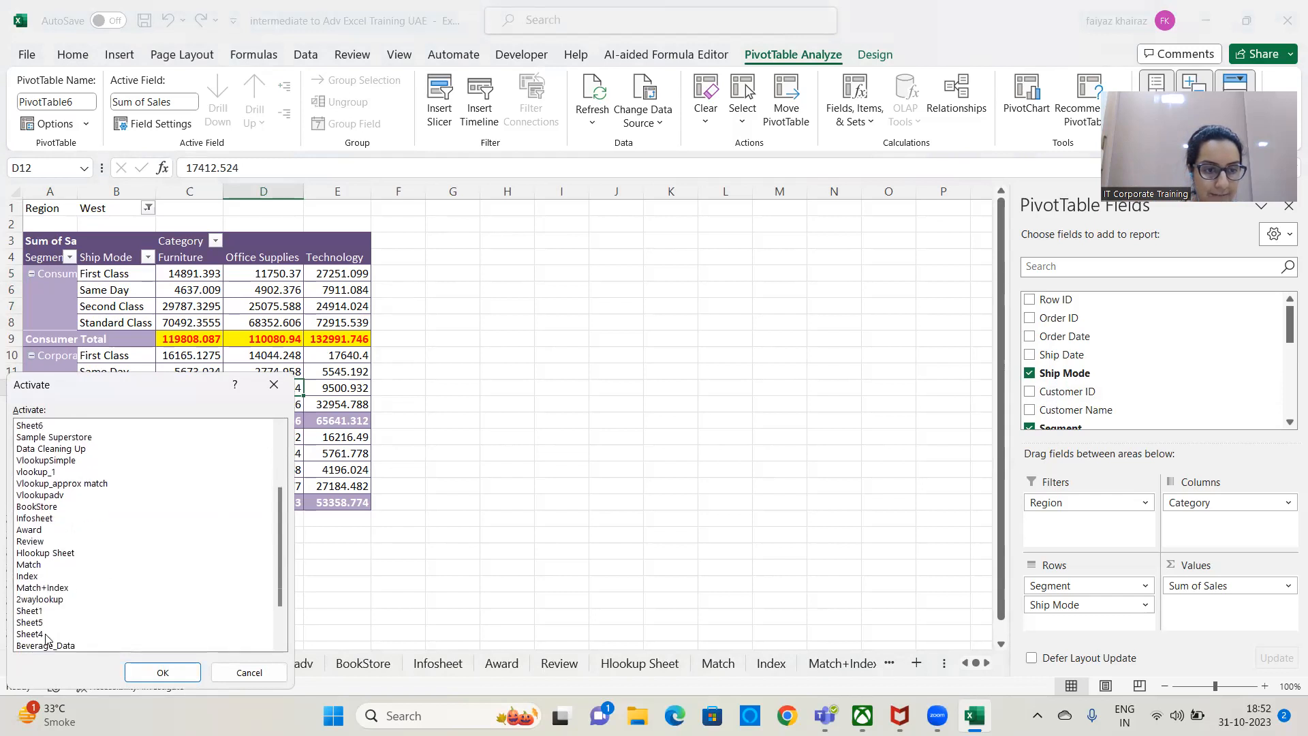
scroll(46, 638, "down", 1)
left_click(45, 599)
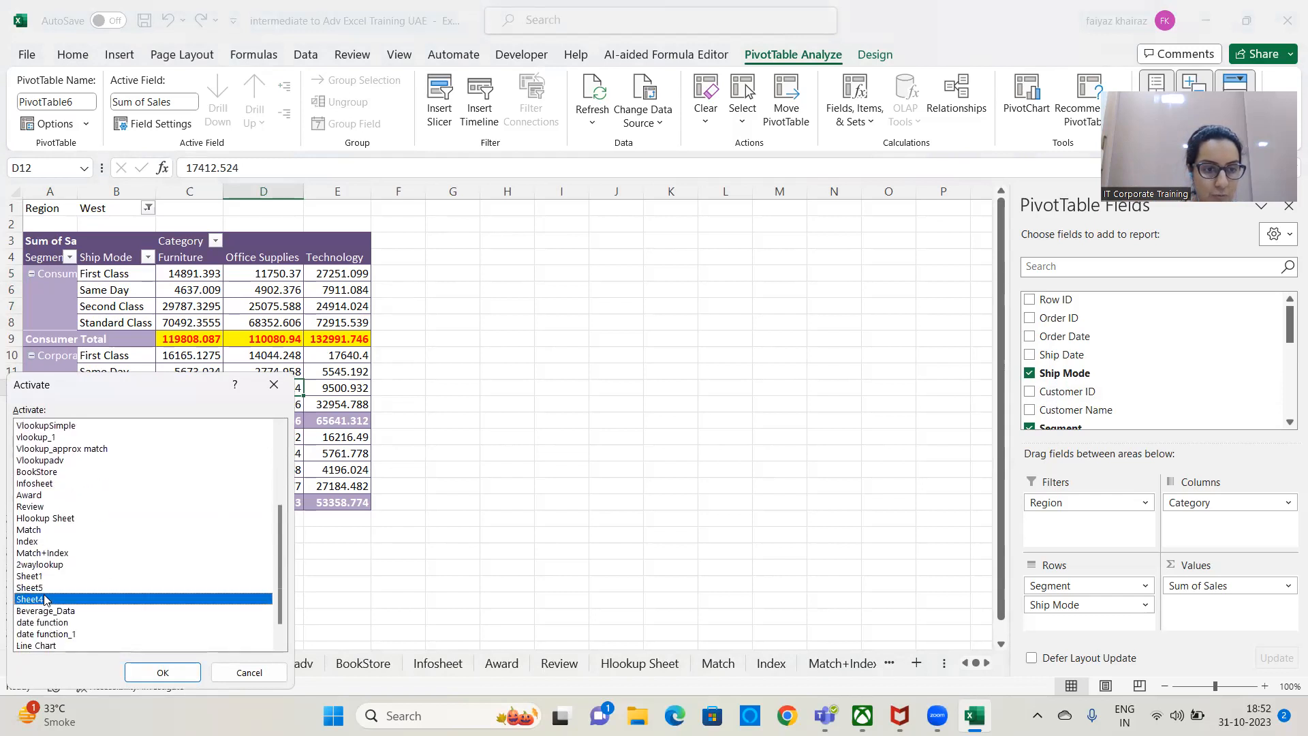
left_click(156, 672)
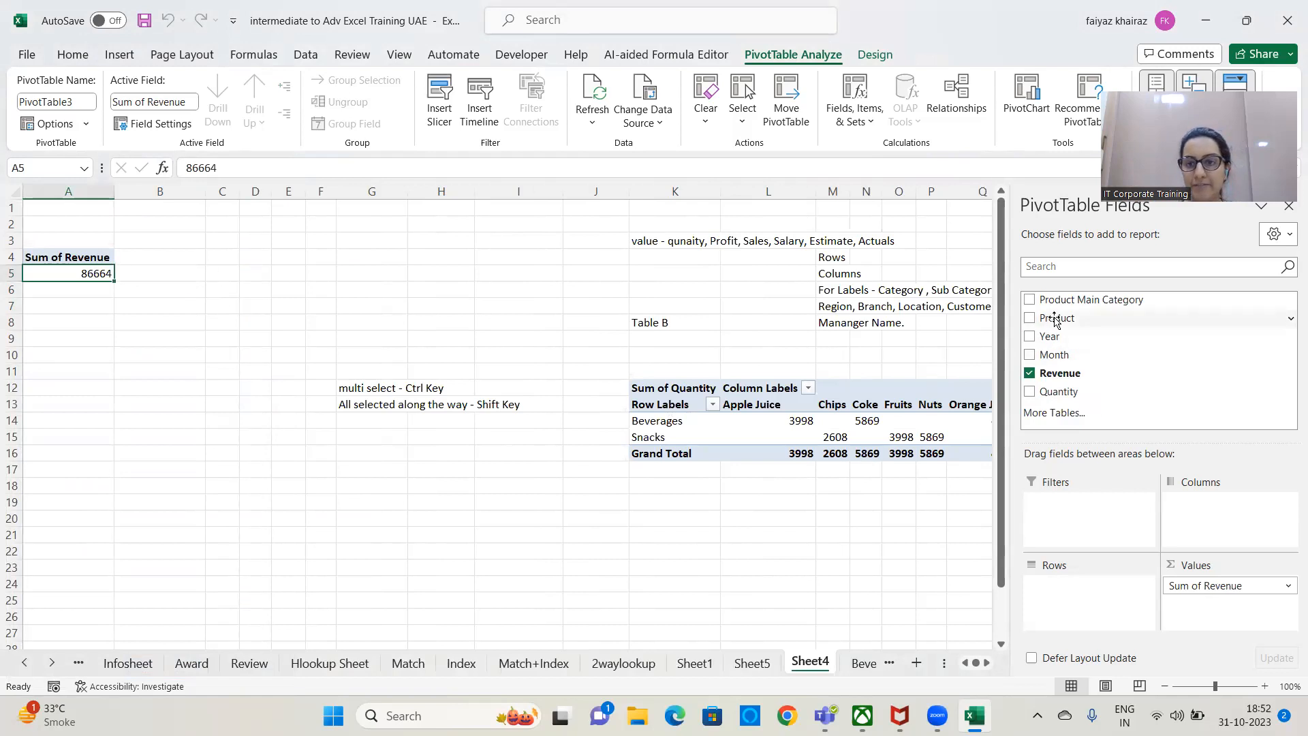
Add Product Main Category and Product as row fields of the revenue PivotTable and expand all categories to their products.
left_click_drag(1063, 301, 1071, 573)
left_click_drag(1047, 319, 1090, 608)
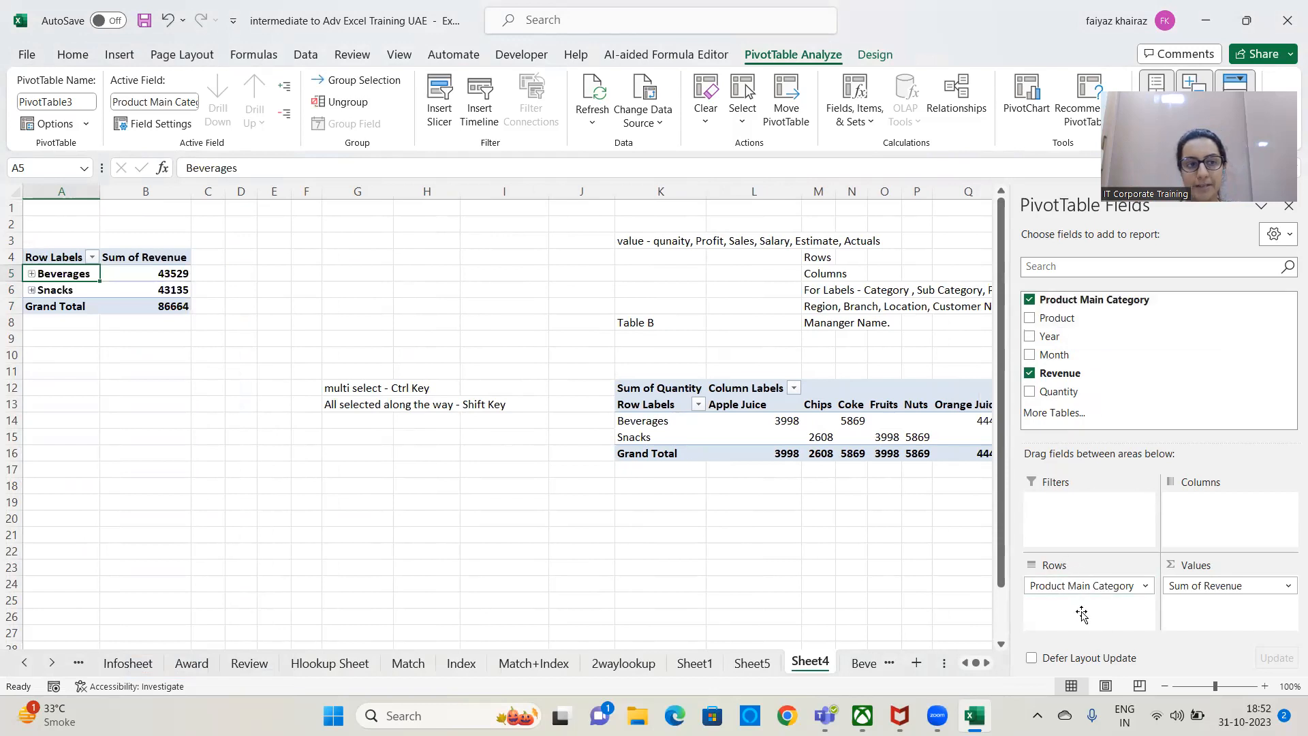
left_click(289, 90)
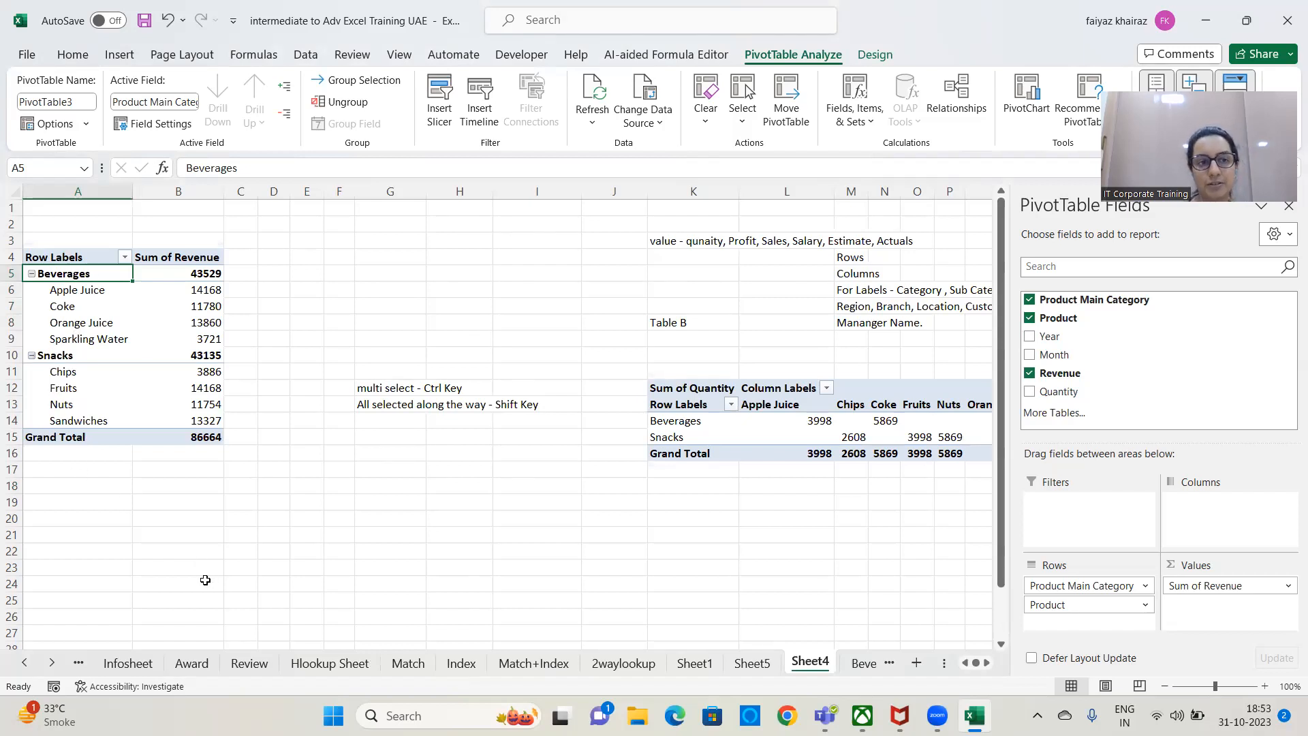
Add Year as a report filter on the revenue PivotTable and generate a separate report filter page for each year.
left_click_drag(1050, 336, 1069, 527)
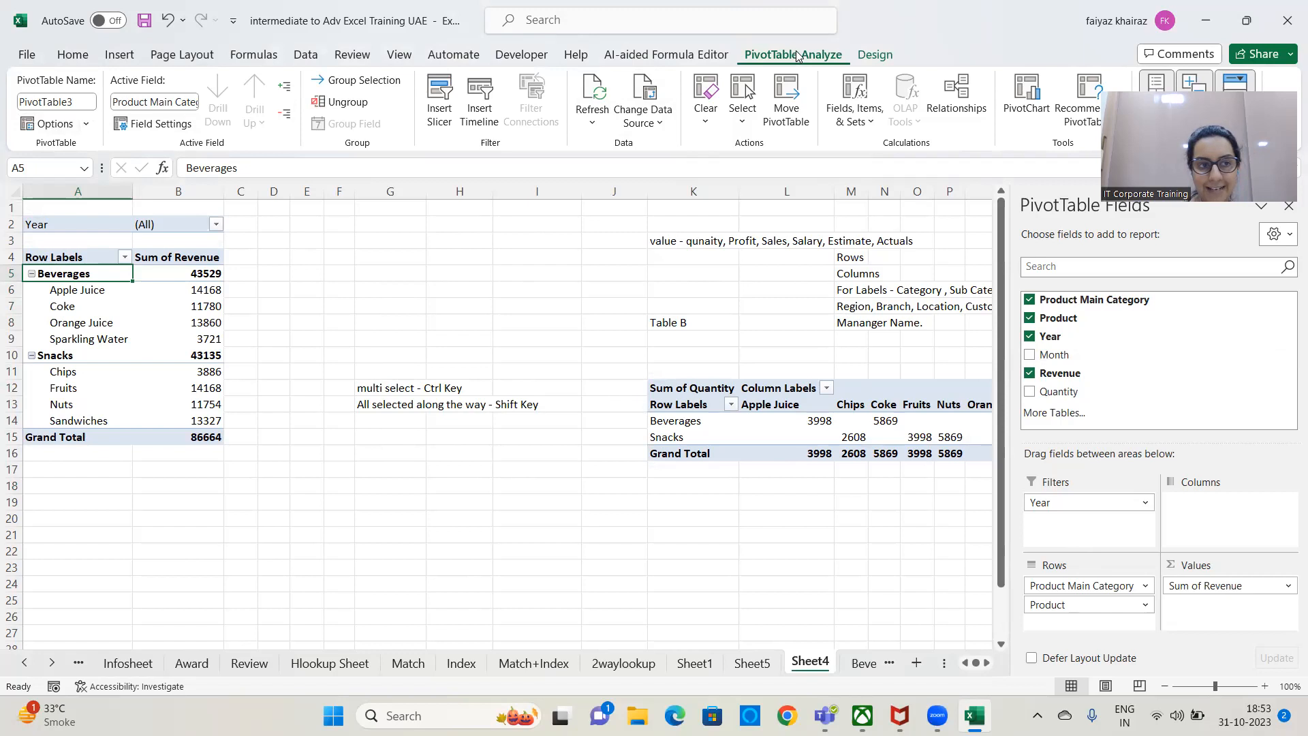
left_click(86, 127)
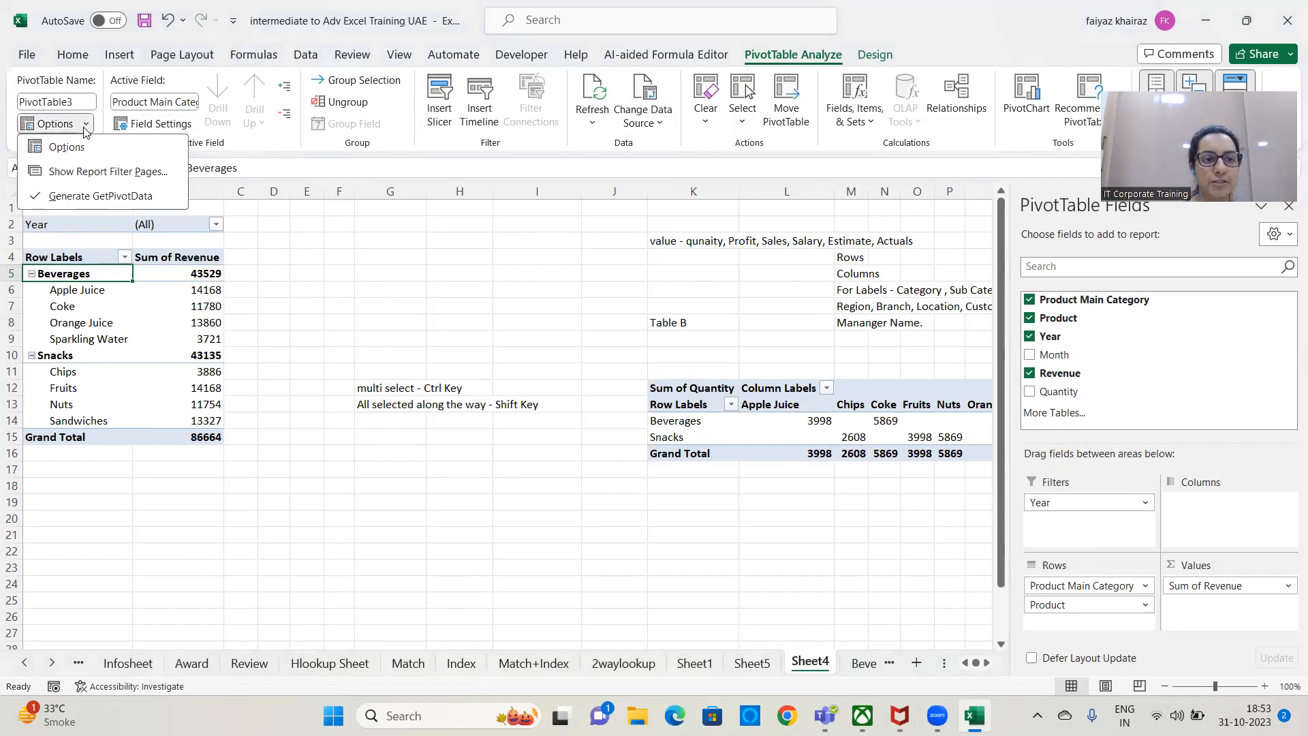
left_click(115, 176)
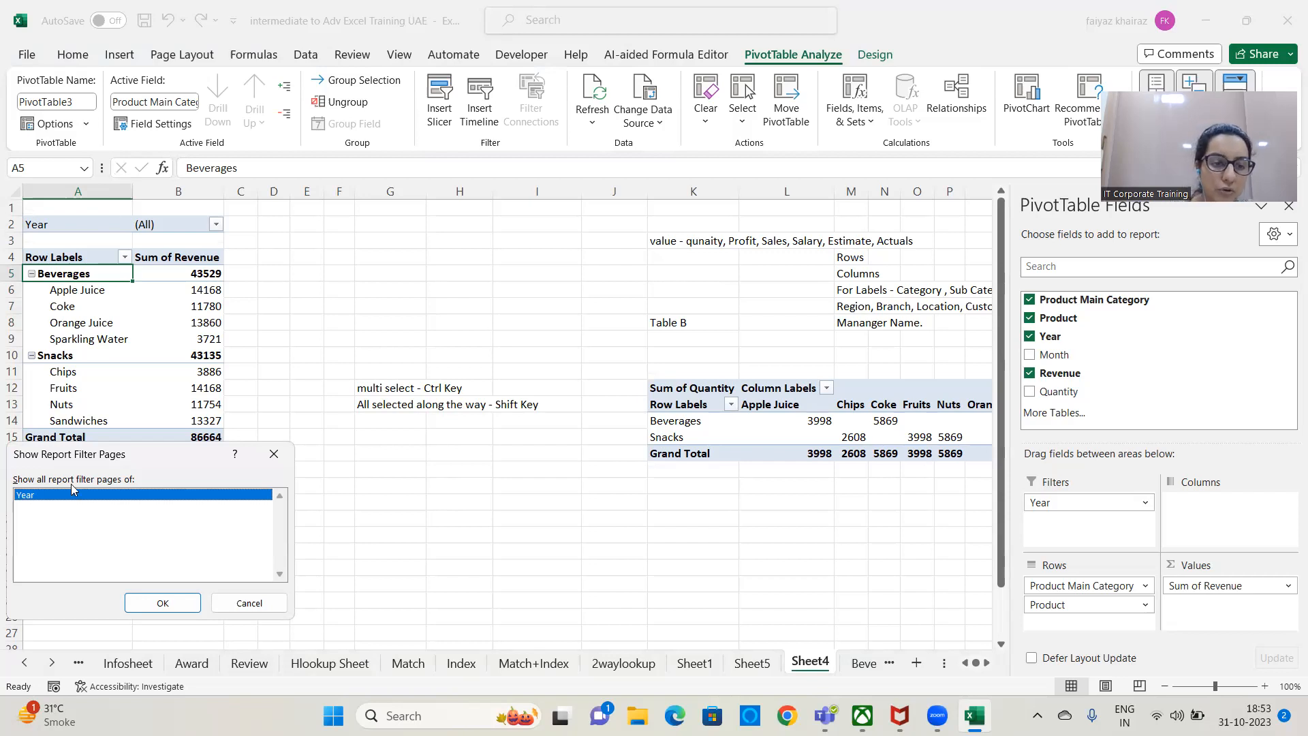
left_click(162, 603)
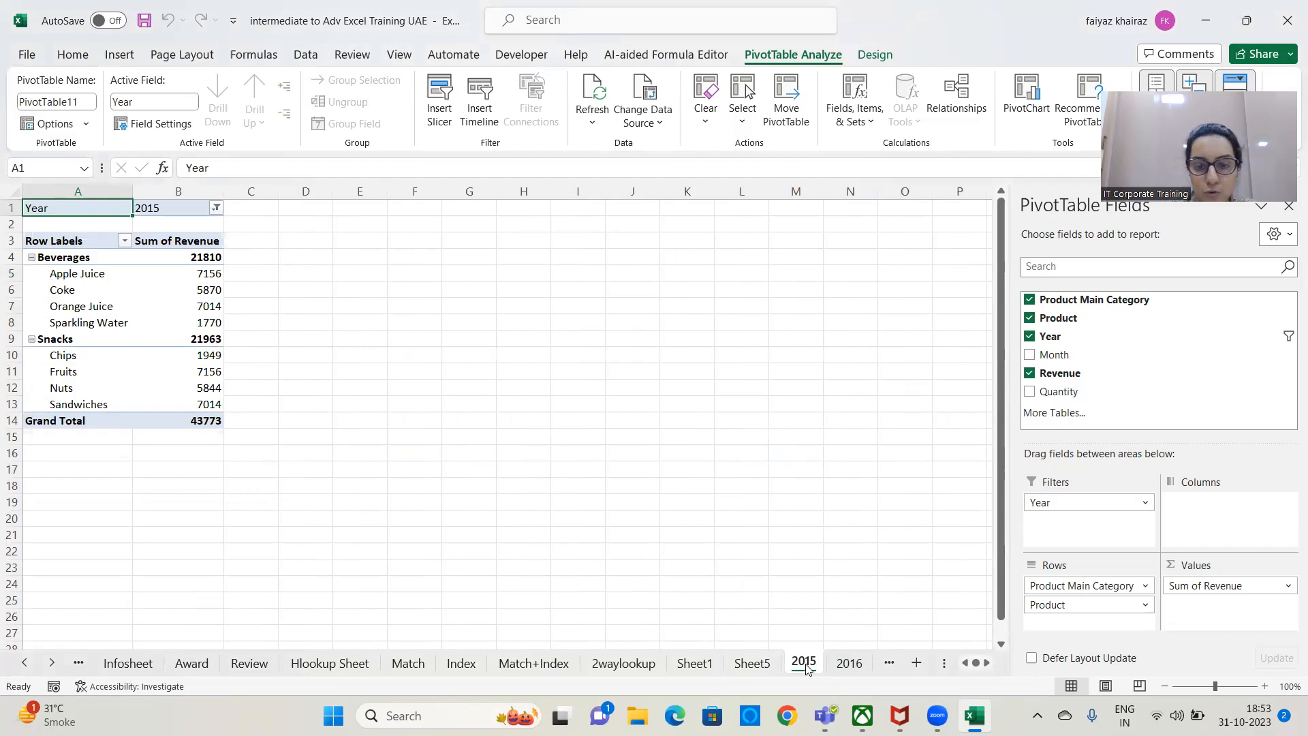
Compare the revenue PivotTables on the generated 2015 and 2016 sheets.
left_click(849, 665)
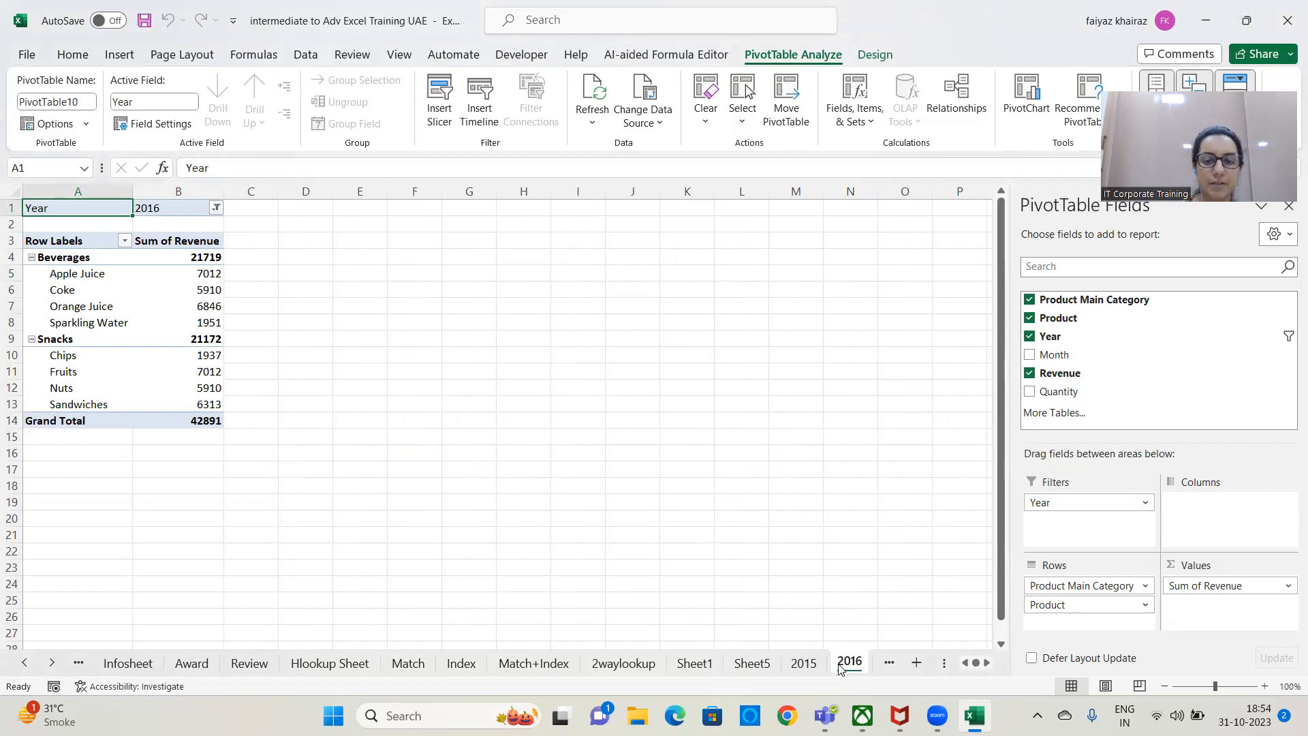
left_click(803, 664)
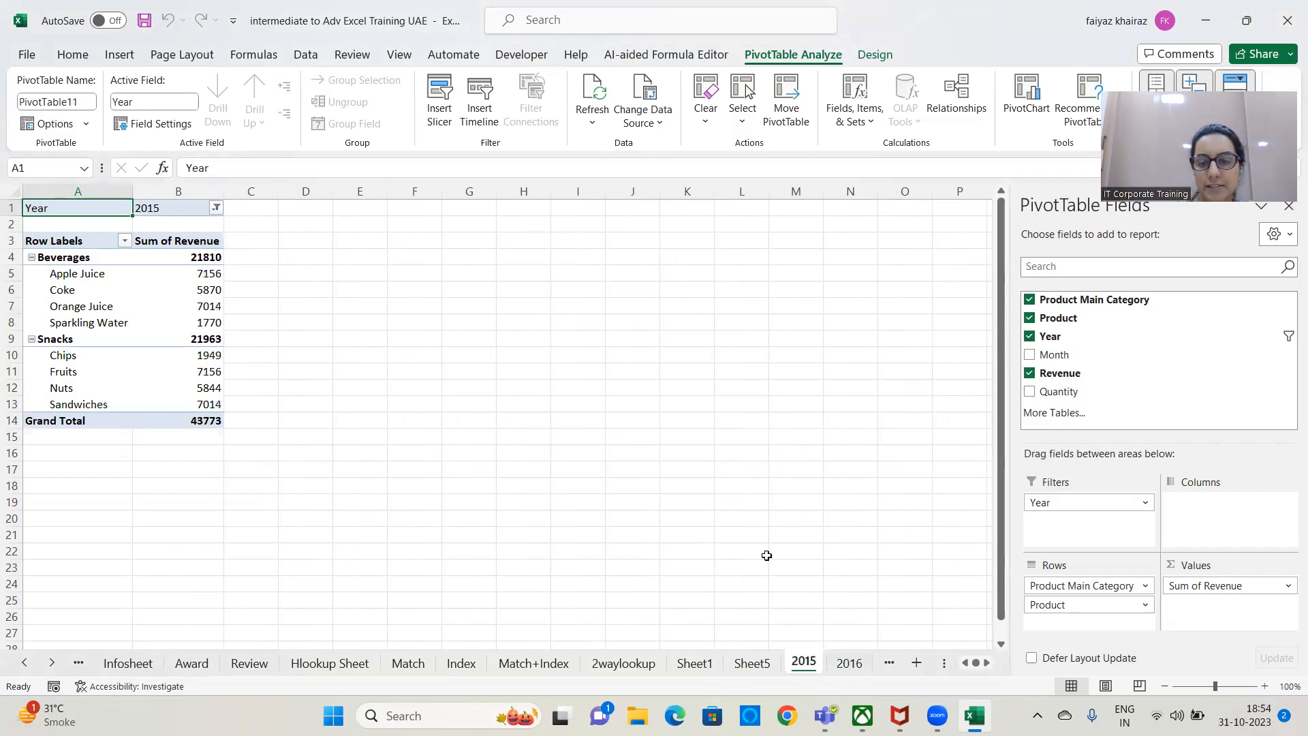
left_click(849, 664)
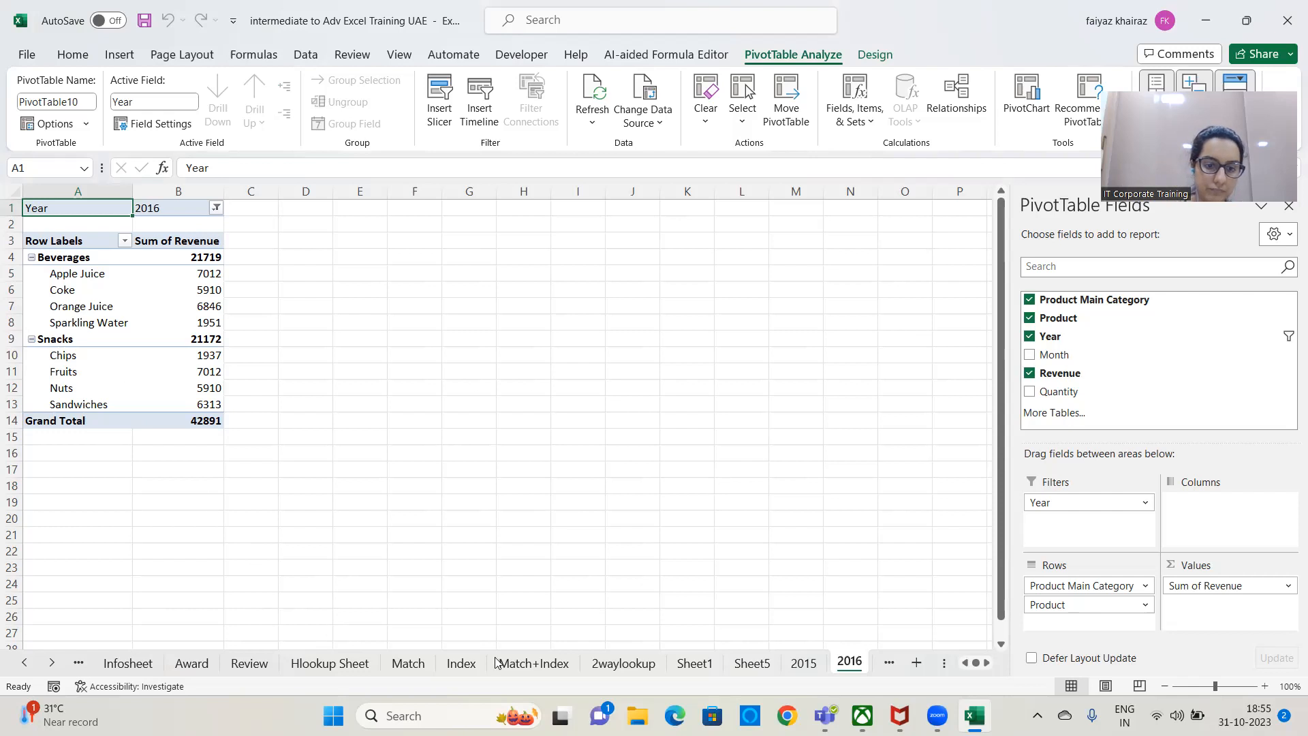
left_click(804, 664)
left_click(845, 667)
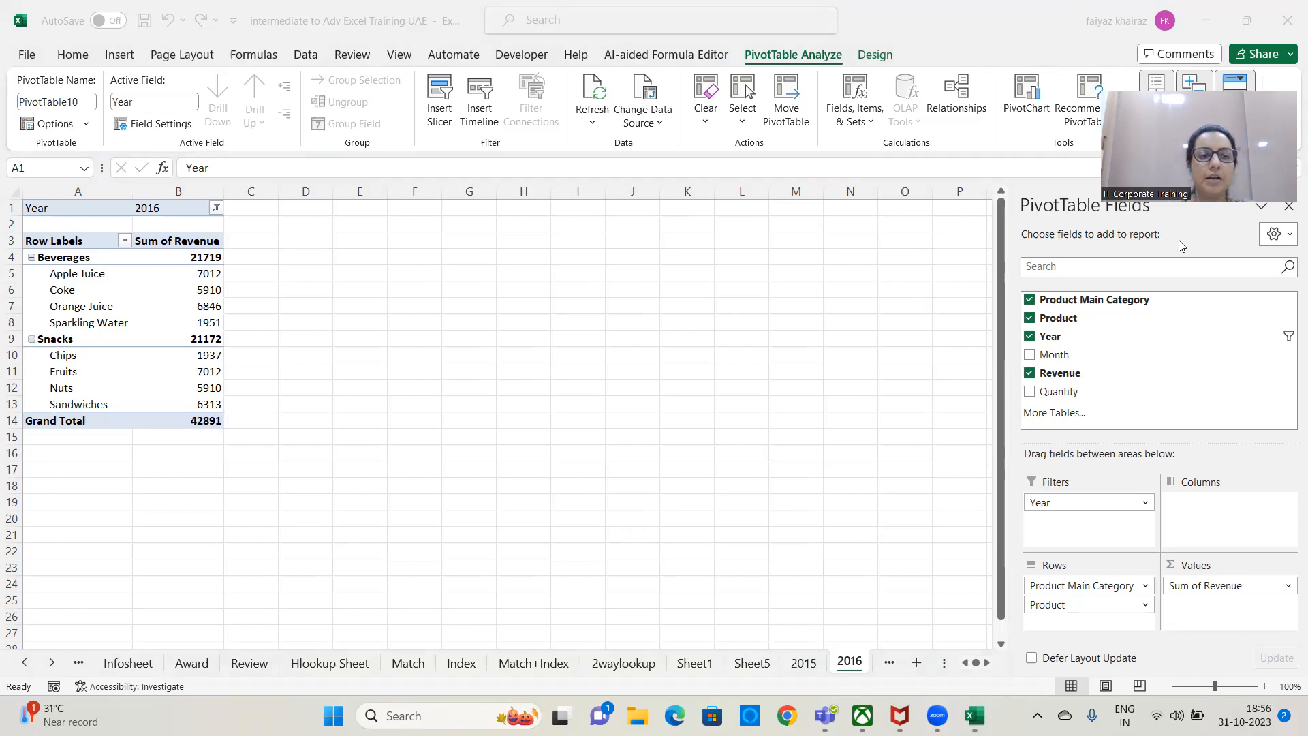
Drill down into the 2016 Beverages revenue total to extract its source records on a new sheet, and review them.
left_click(208, 262)
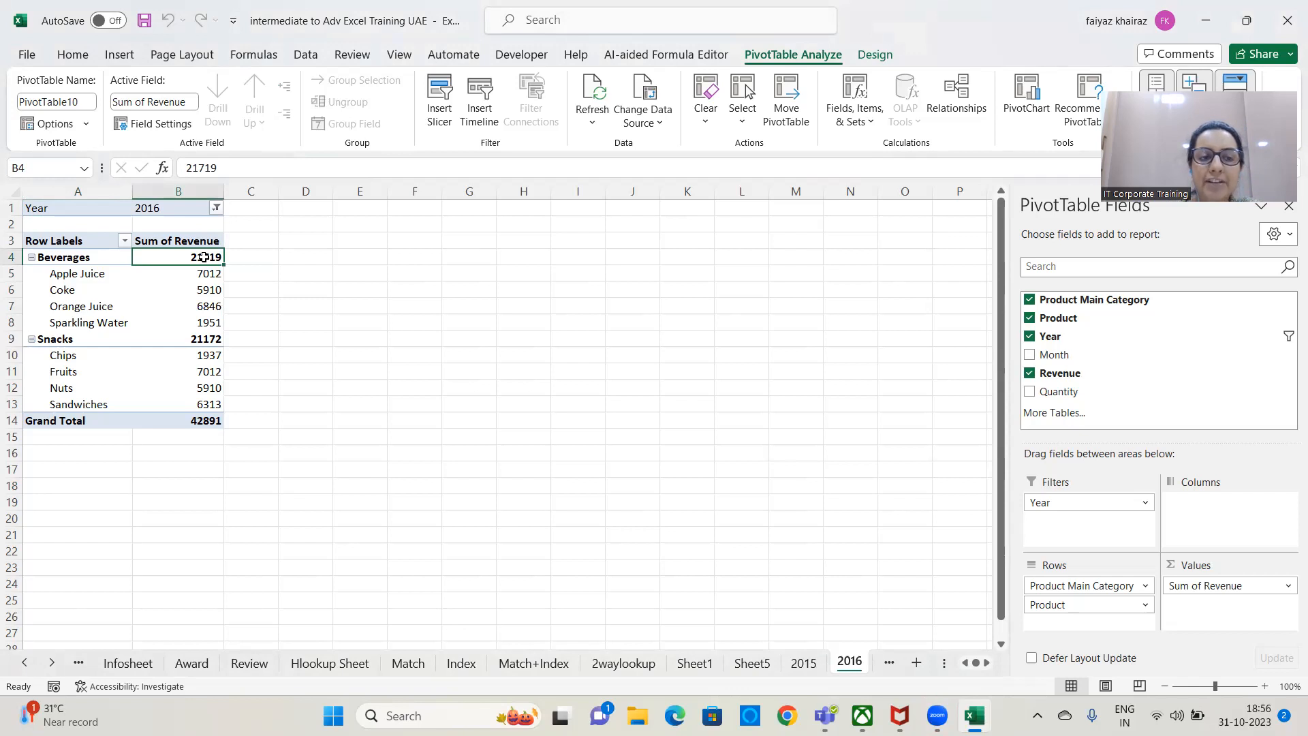
double_click(205, 258)
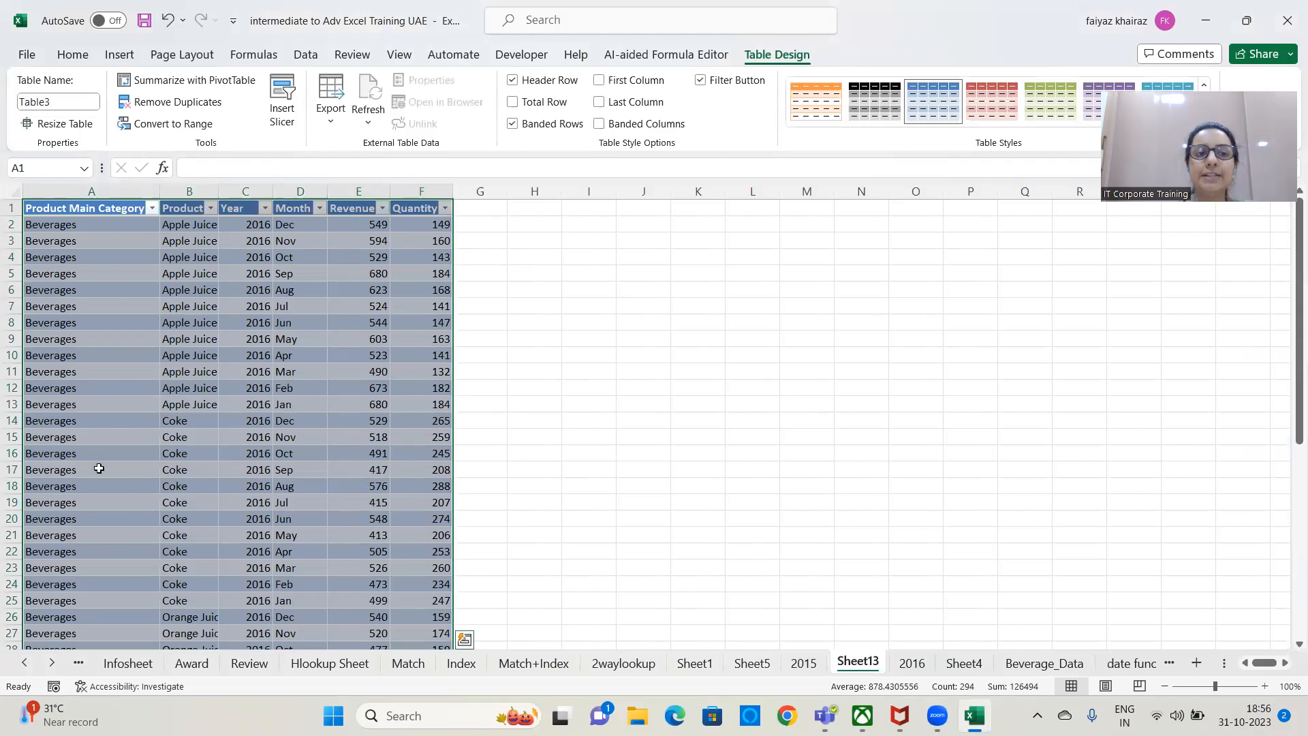
scroll(167, 317, "down", 6)
scroll(167, 317, "down", 6)
scroll(169, 319, "up", 12)
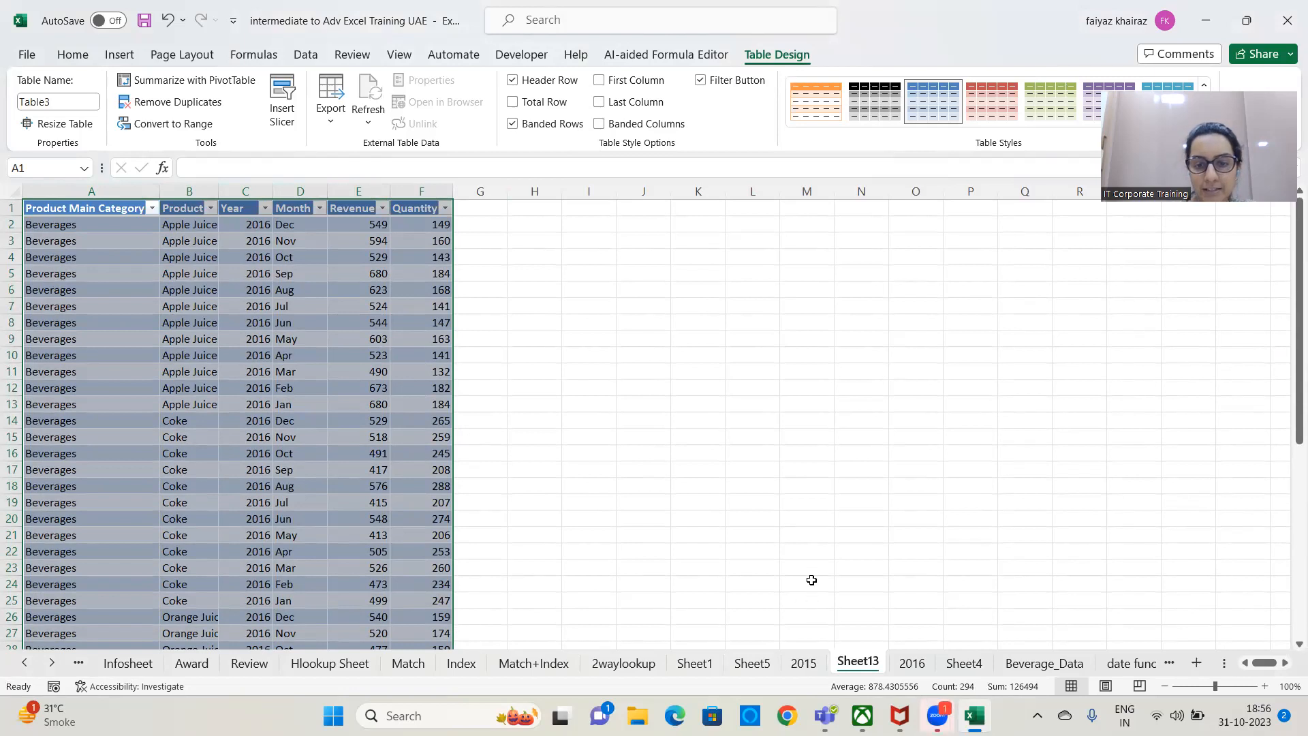
scroll(771, 516, "down", 5)
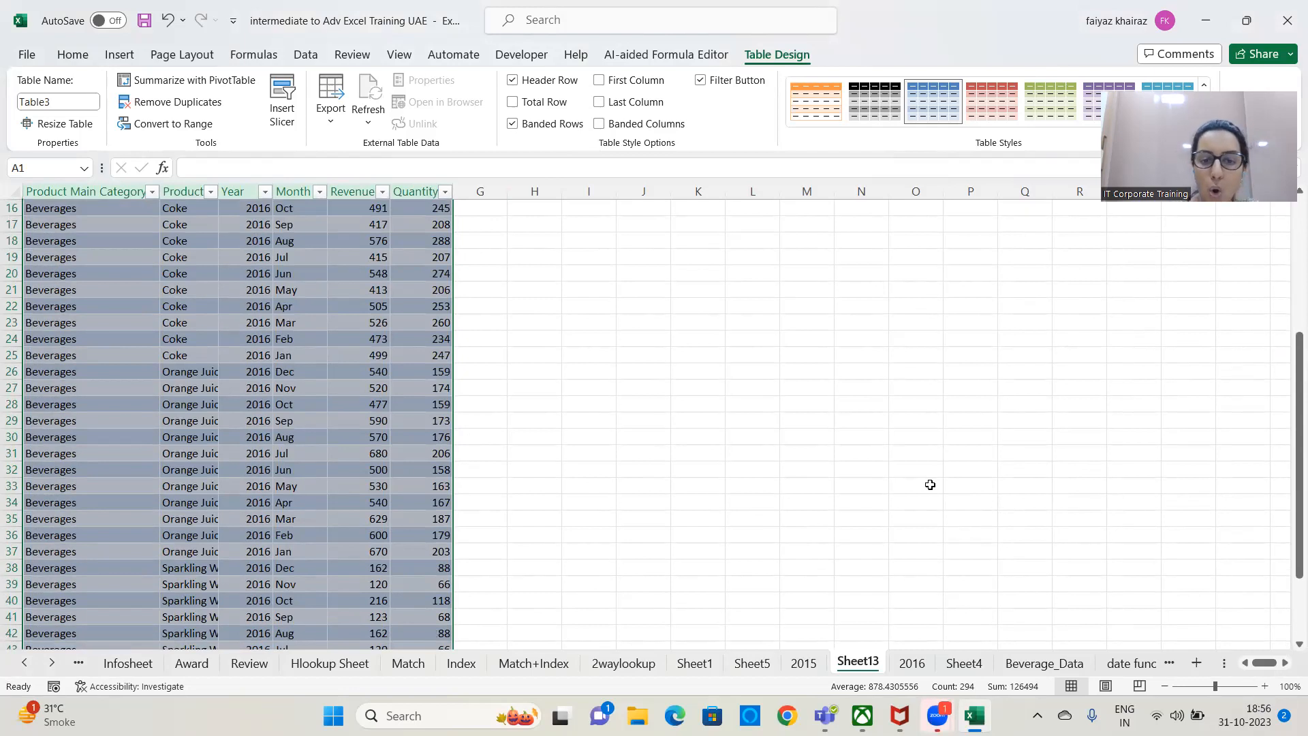
Review the extracted 2016 Beverages records down to the end of the table.
left_click_drag(1293, 557, 1293, 616)
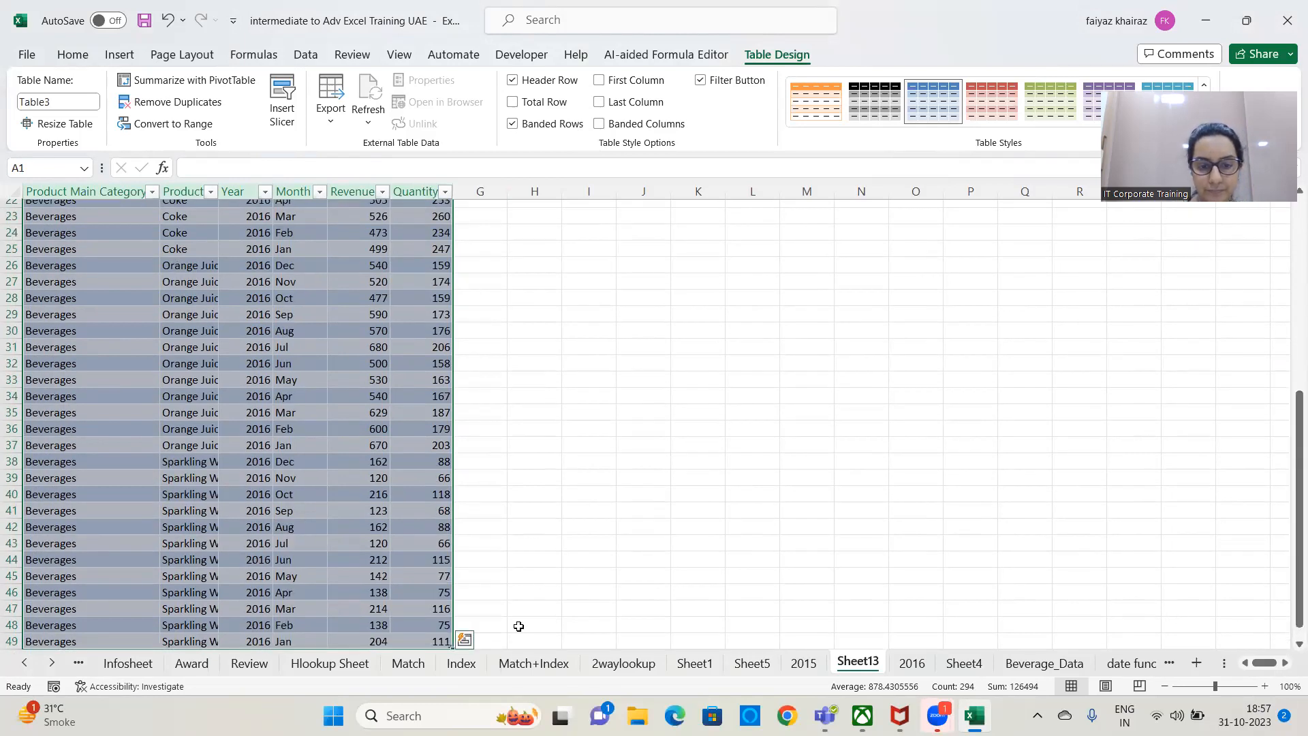
scroll(864, 499, "down", 5)
left_click(868, 497)
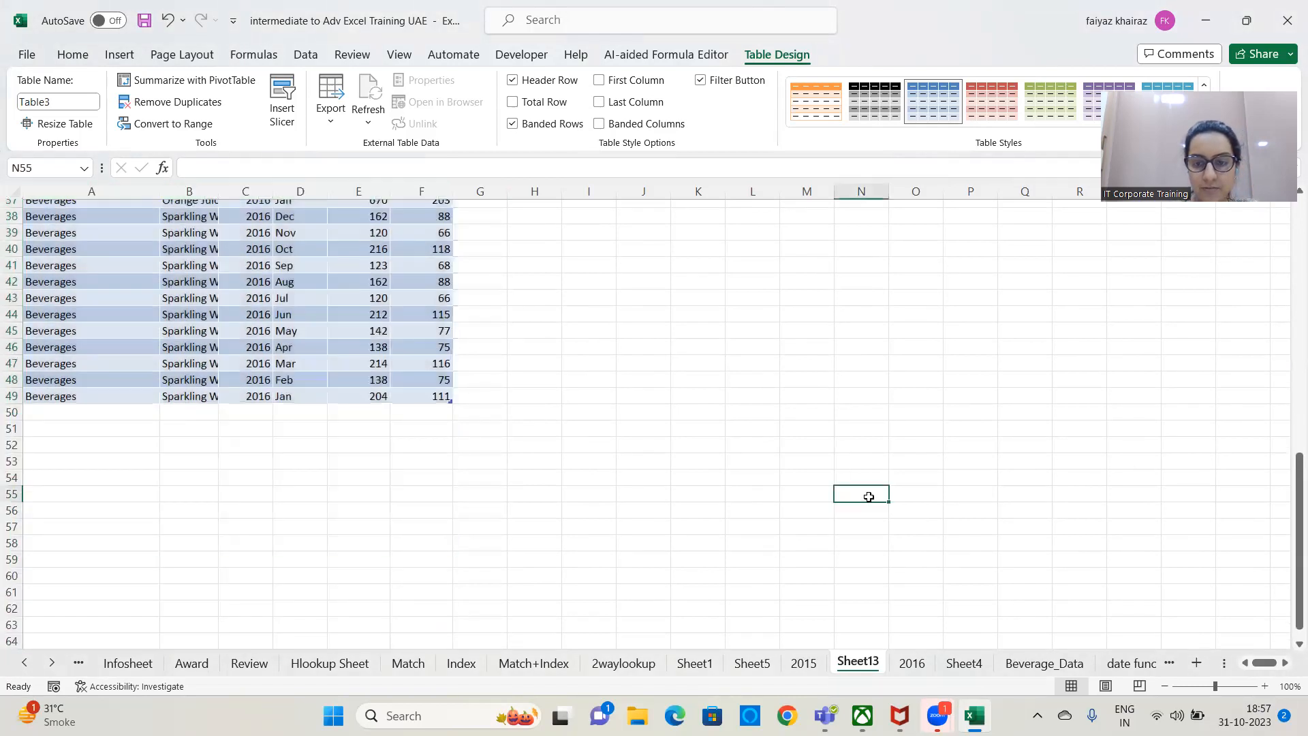
left_click(1138, 686)
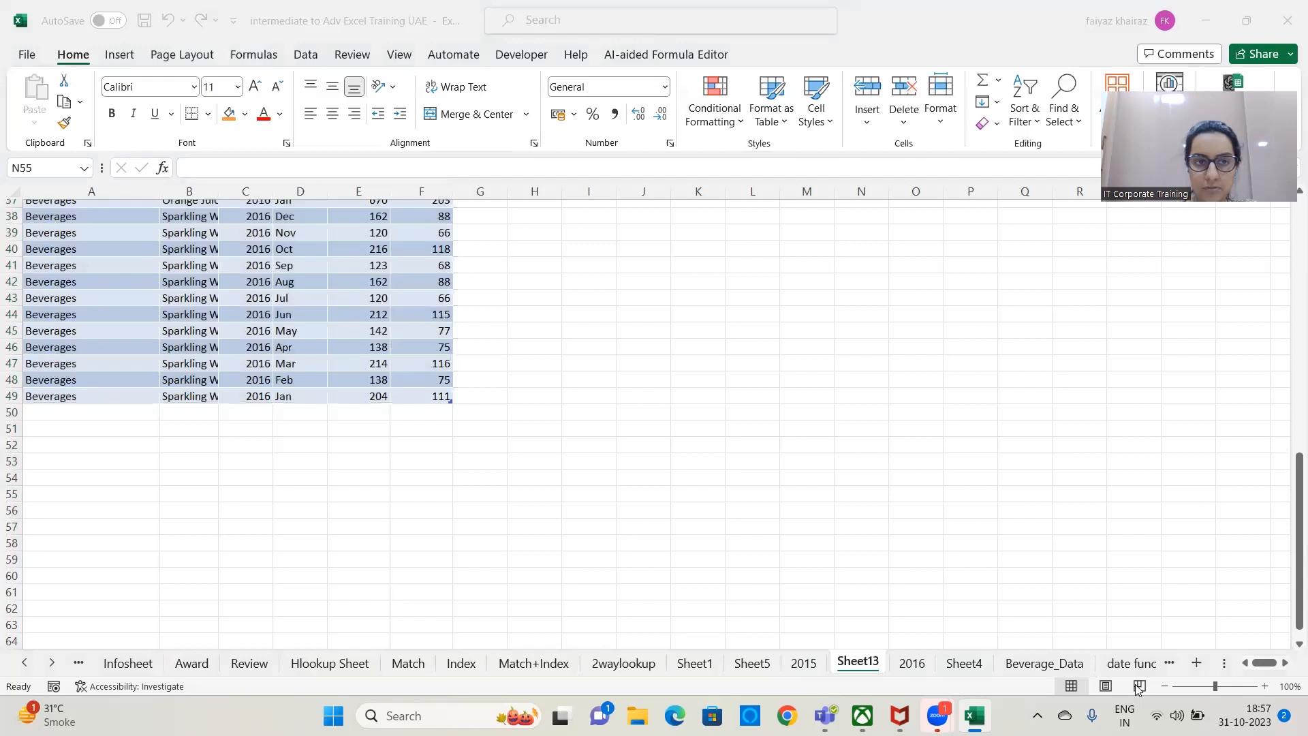
Drill down into the Apple Juice revenue on the 2015 sheet to extract its source records on a new sheet.
left_click(811, 669)
left_click(200, 273)
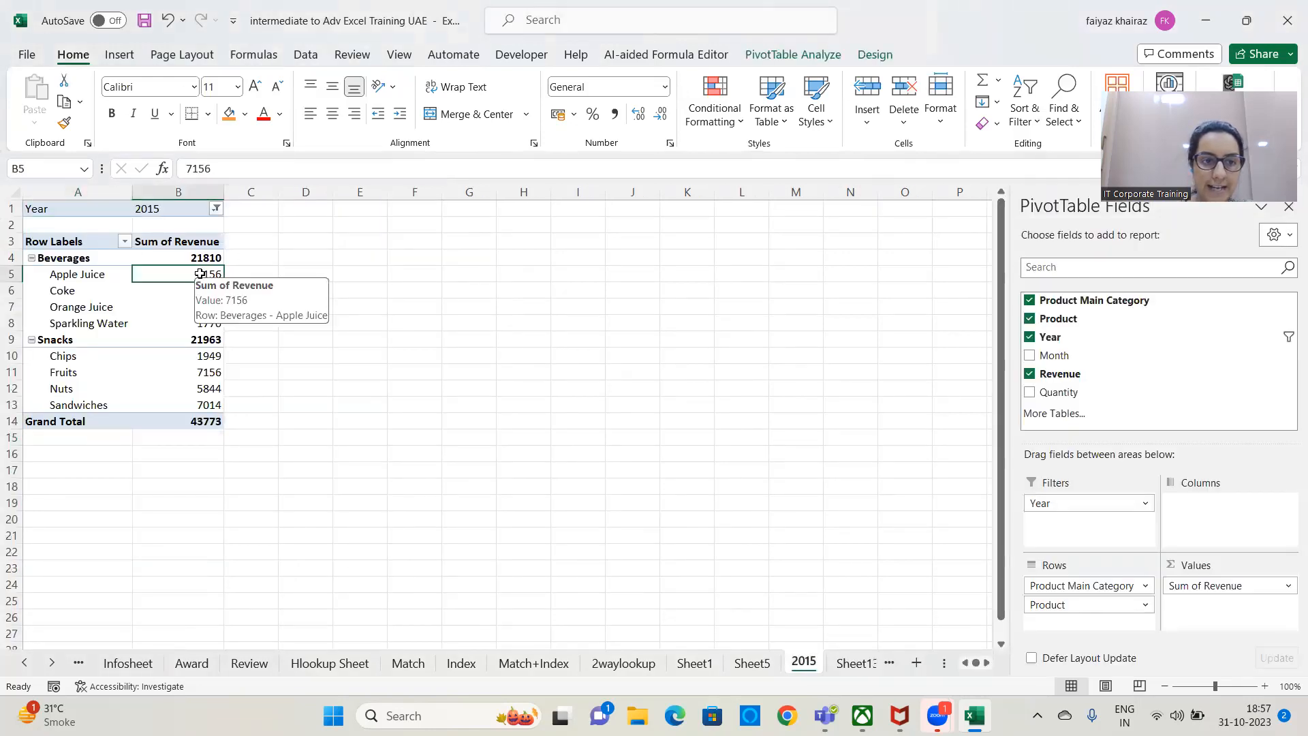
double_click(200, 273)
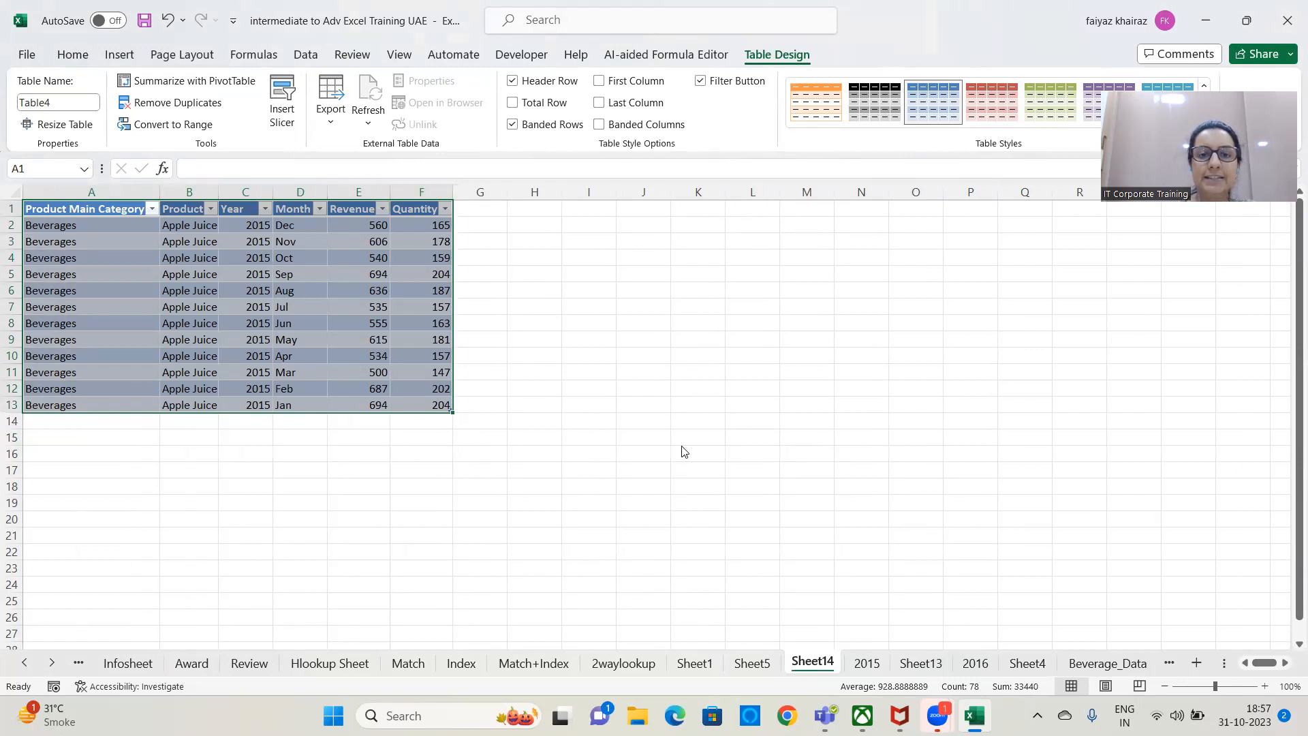
left_click(760, 58)
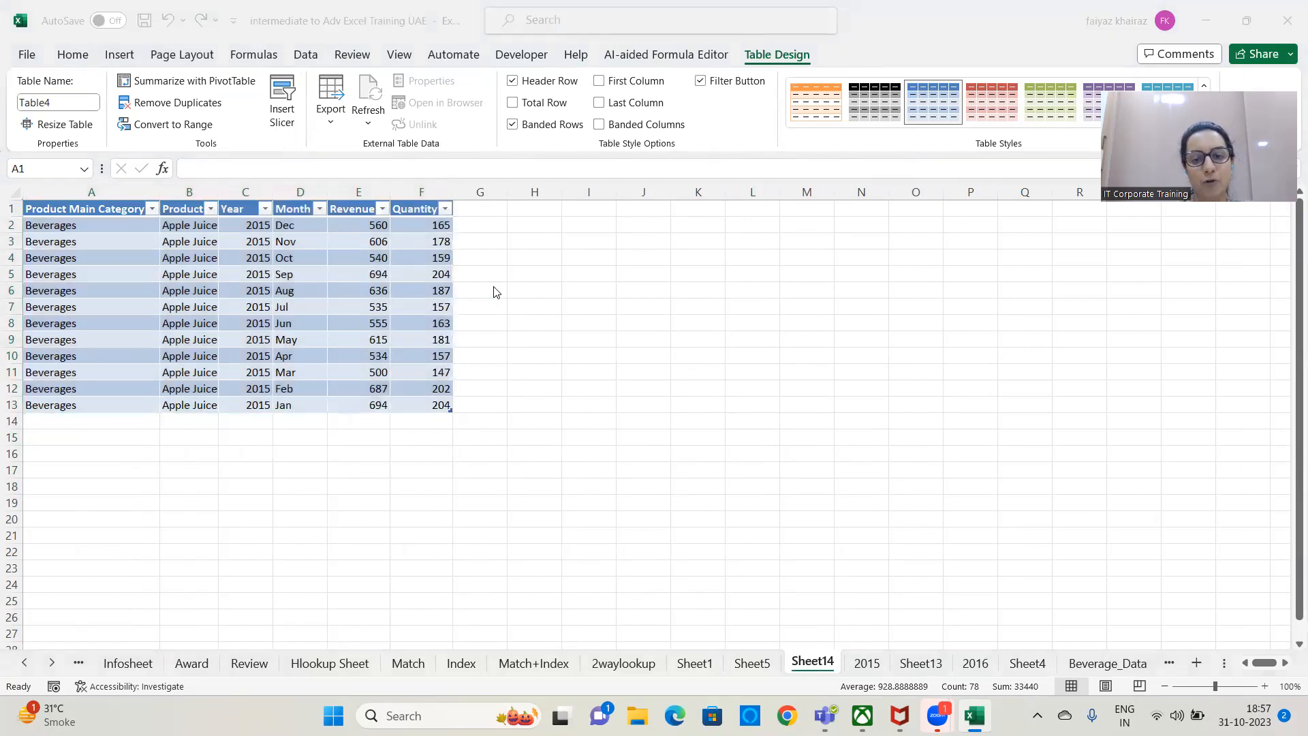
Compare the Apple Juice records on Sheet5 and Sheet14, and examine the Beverages revenue total in the 2015 PivotTable.
left_click(748, 668)
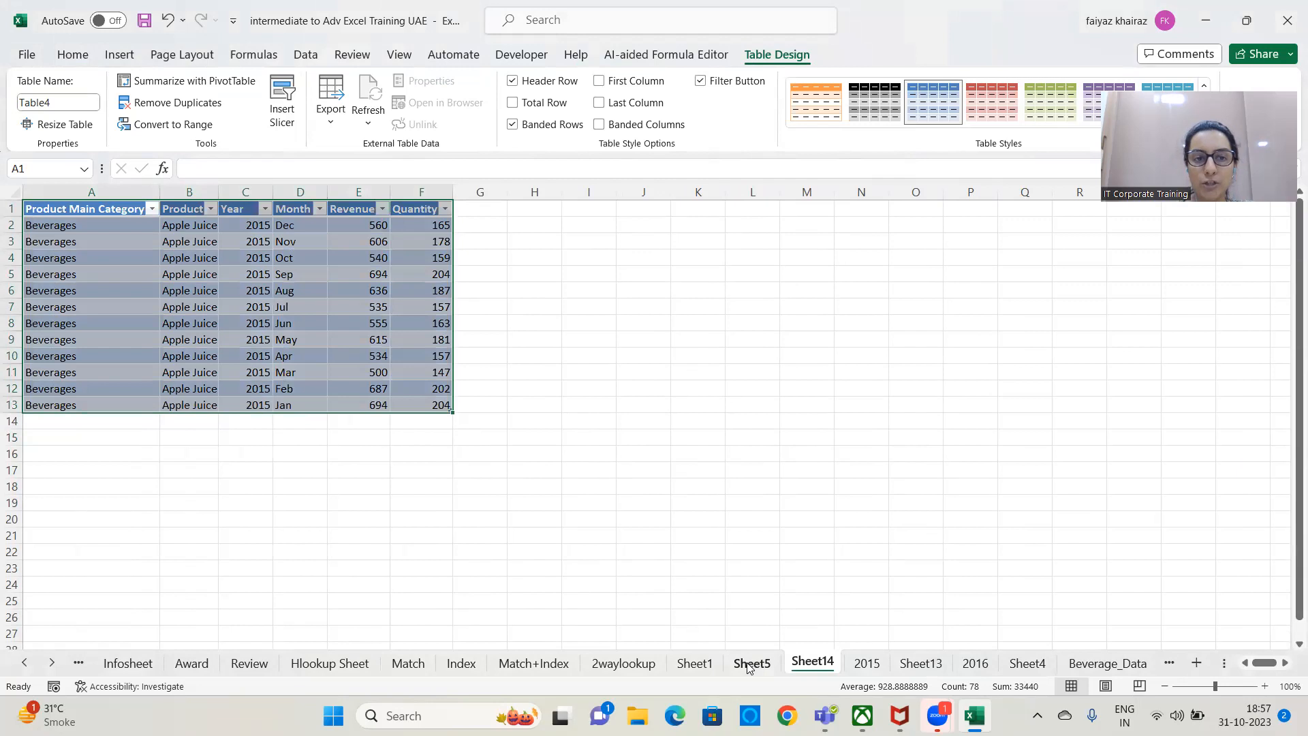
left_click(750, 665)
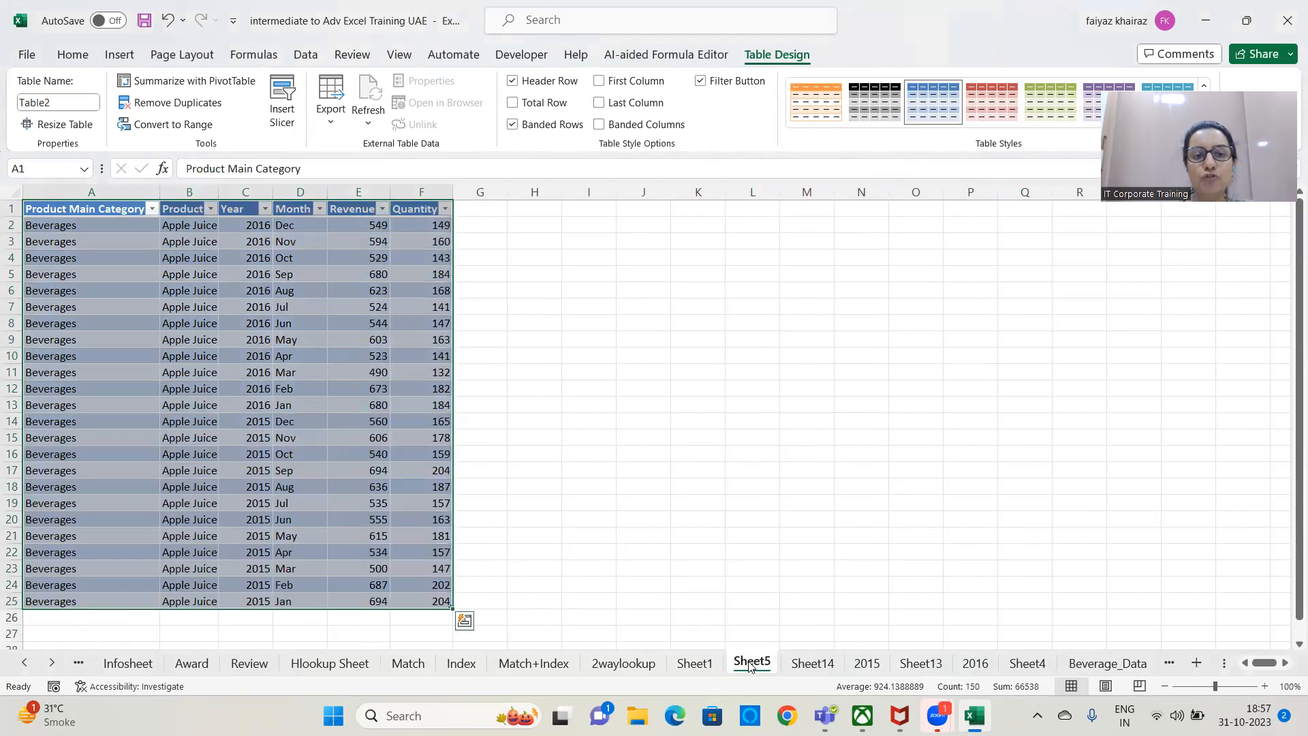
left_click(698, 668)
left_click(866, 664)
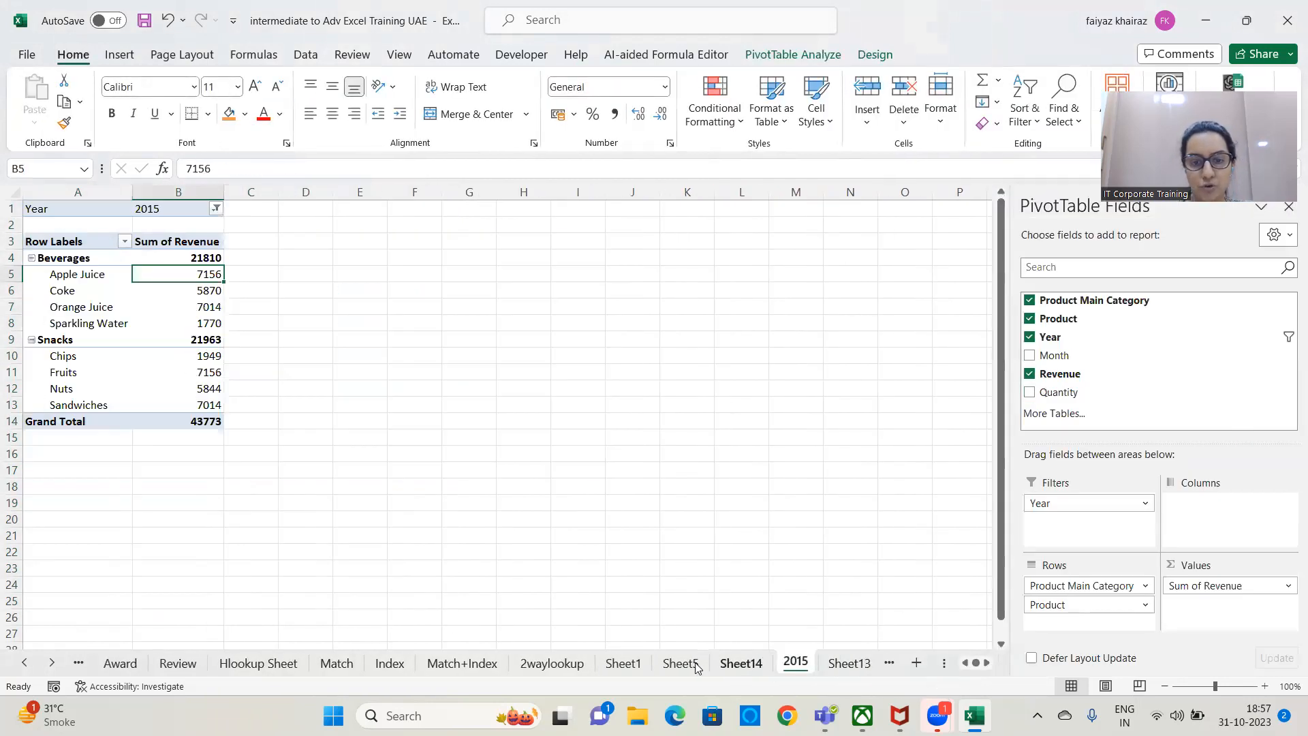
left_click(696, 667)
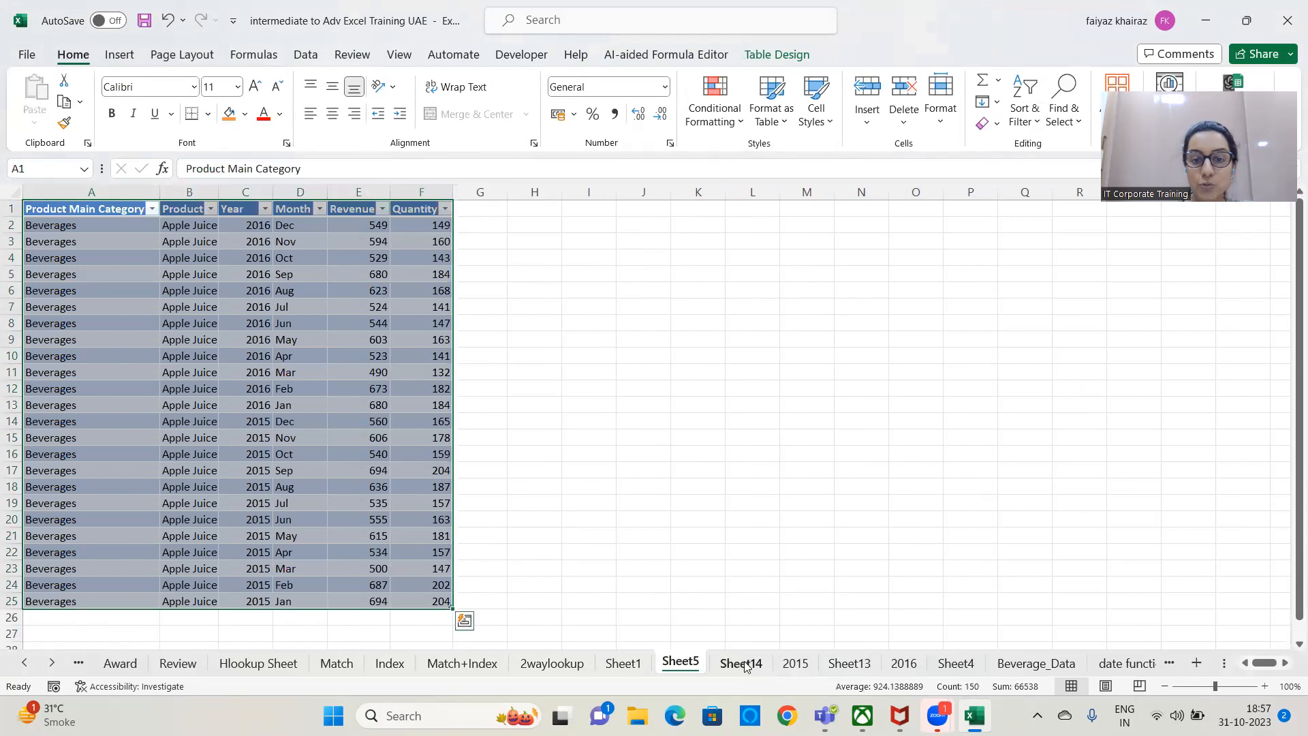
left_click(744, 664)
left_click(794, 662)
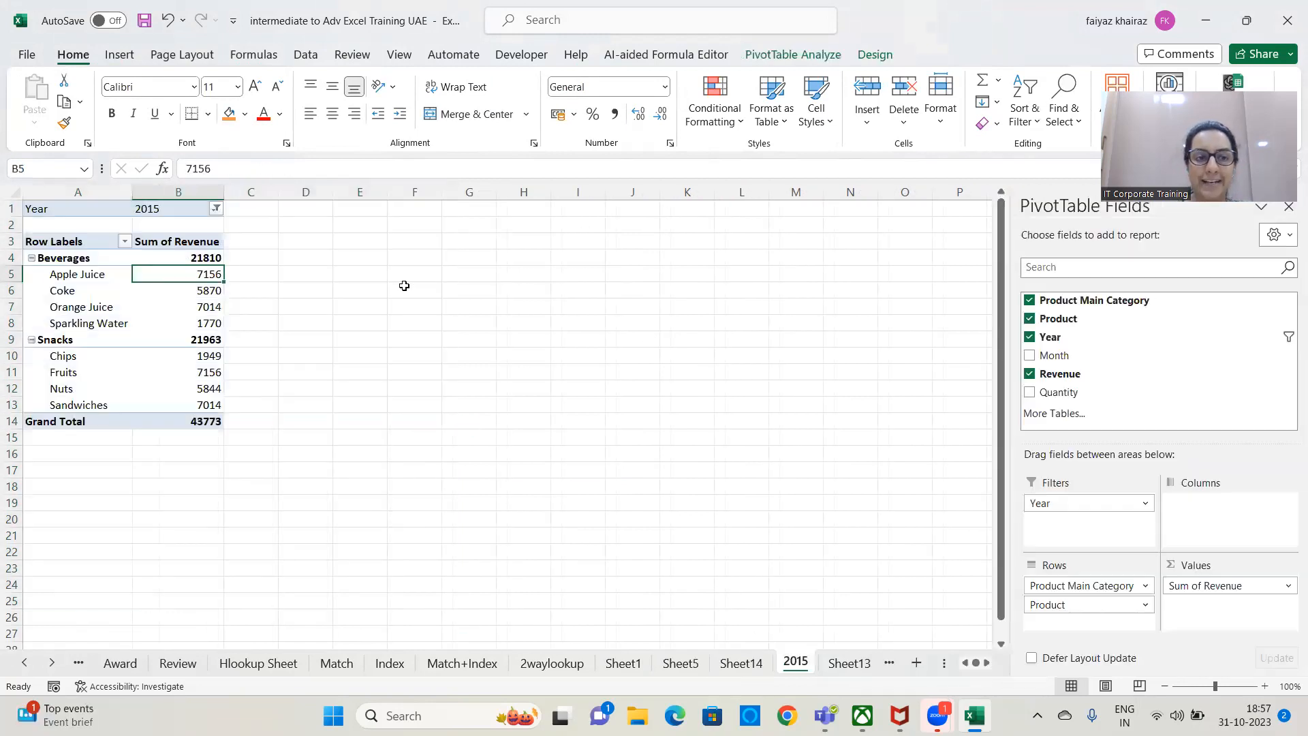
left_click(204, 259)
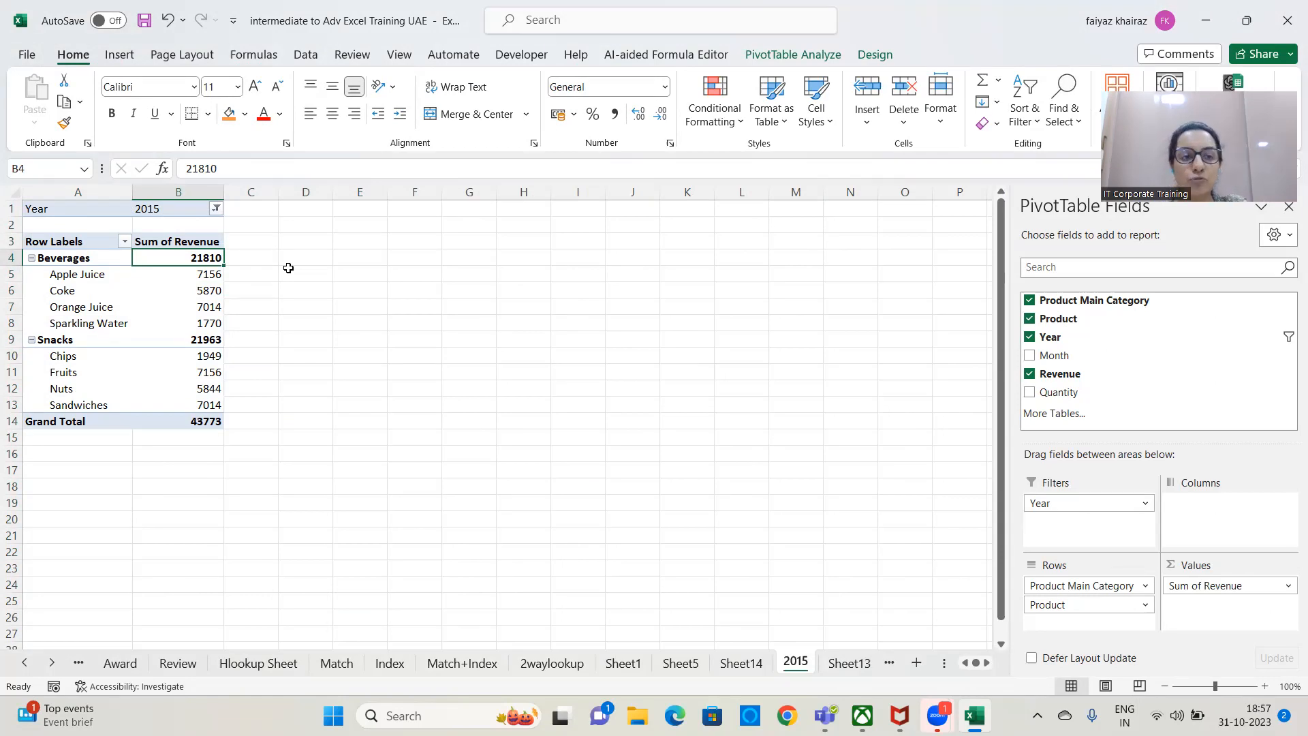
mouse_move(201, 257)
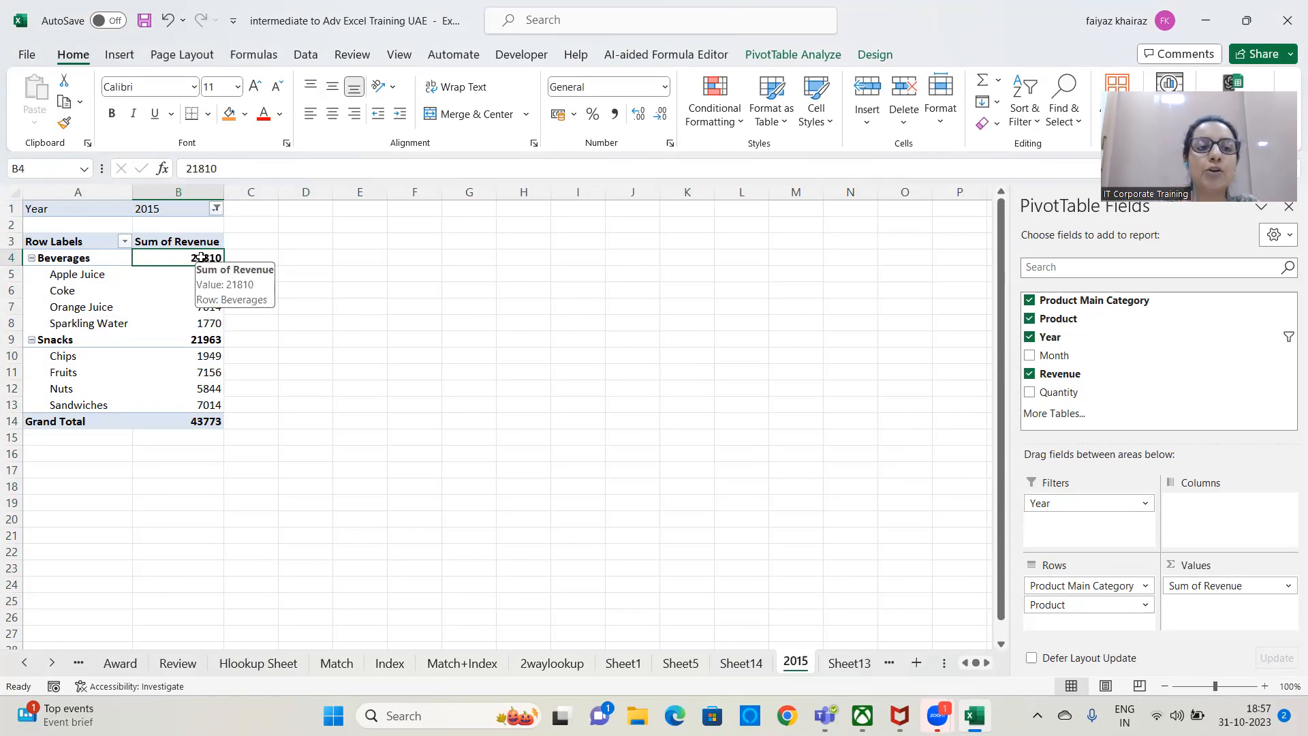